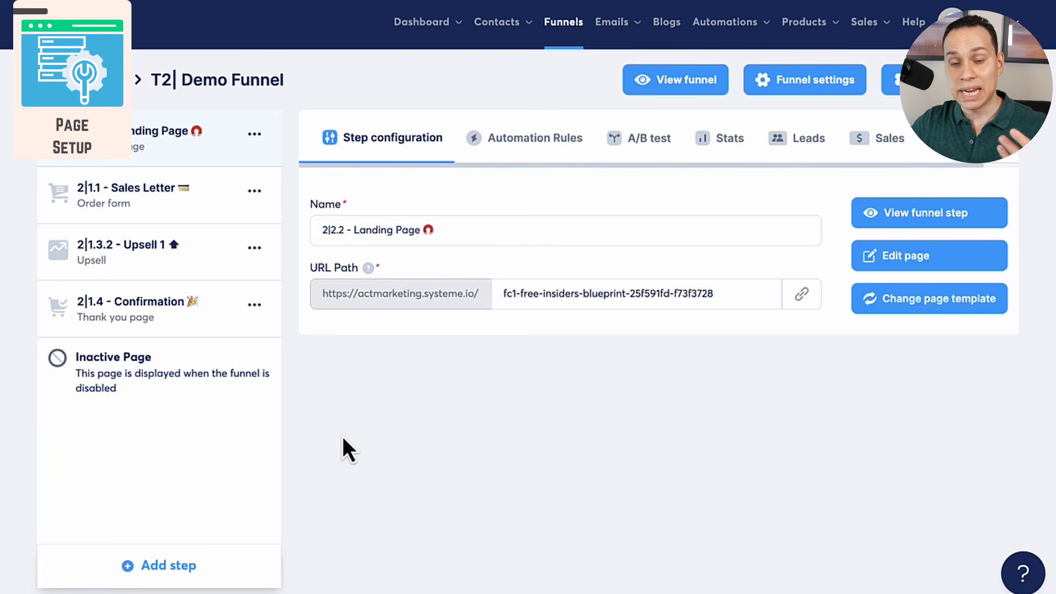
Add a funnel step named DEOM with the Squeeze page type to the demo funnel
left_click(162, 570)
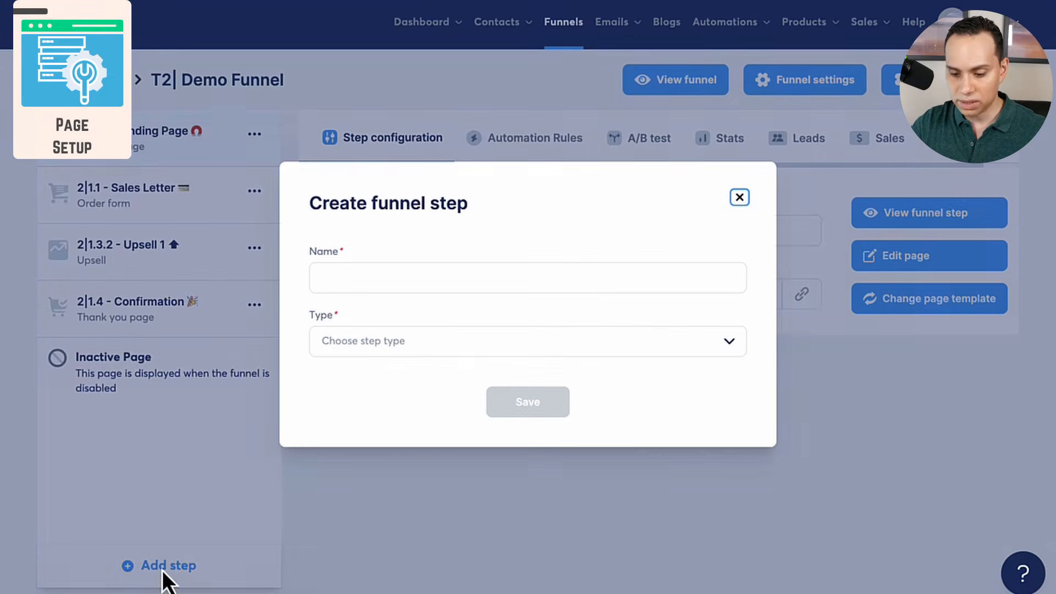
left_click(443, 346)
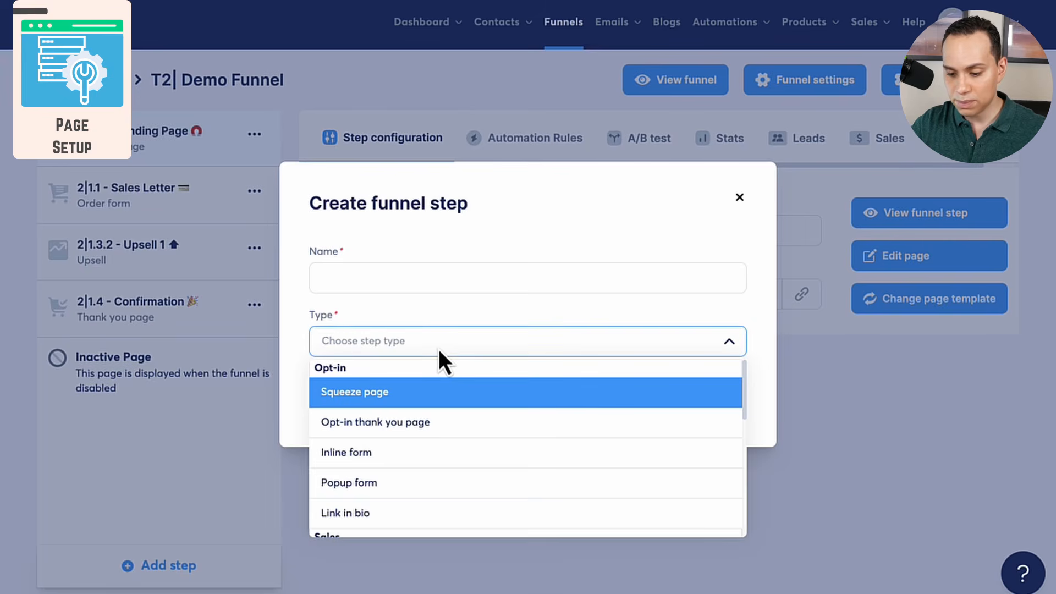
left_click(370, 393)
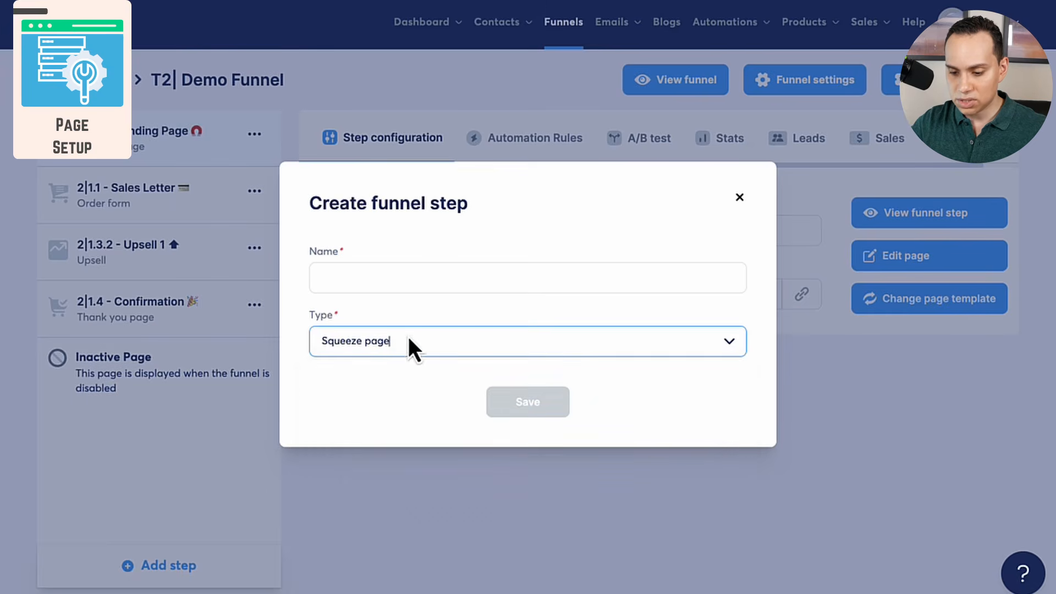
left_click(443, 289)
type("DEOM")
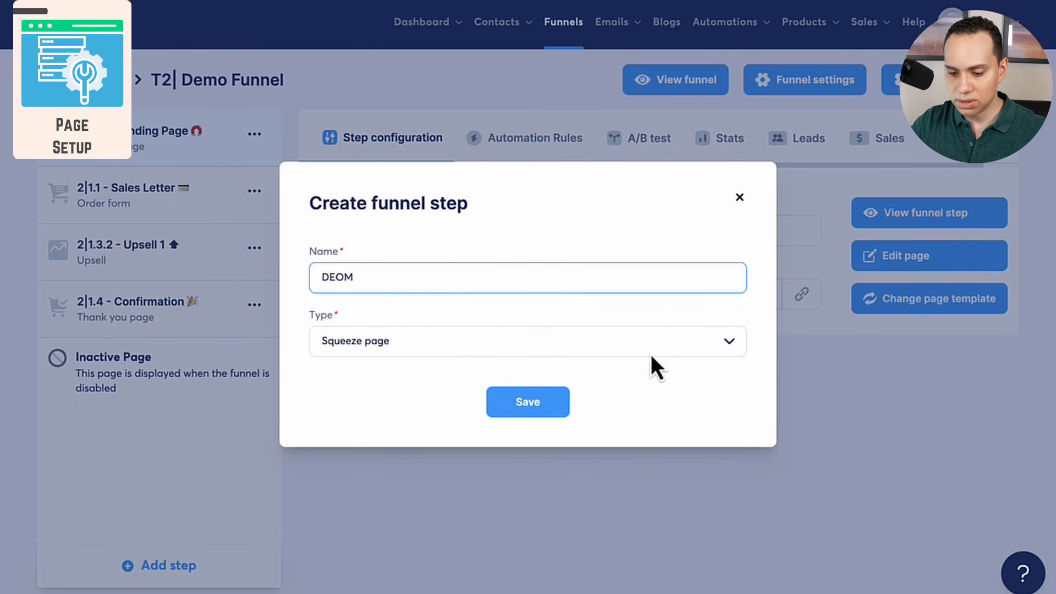
left_click(547, 410)
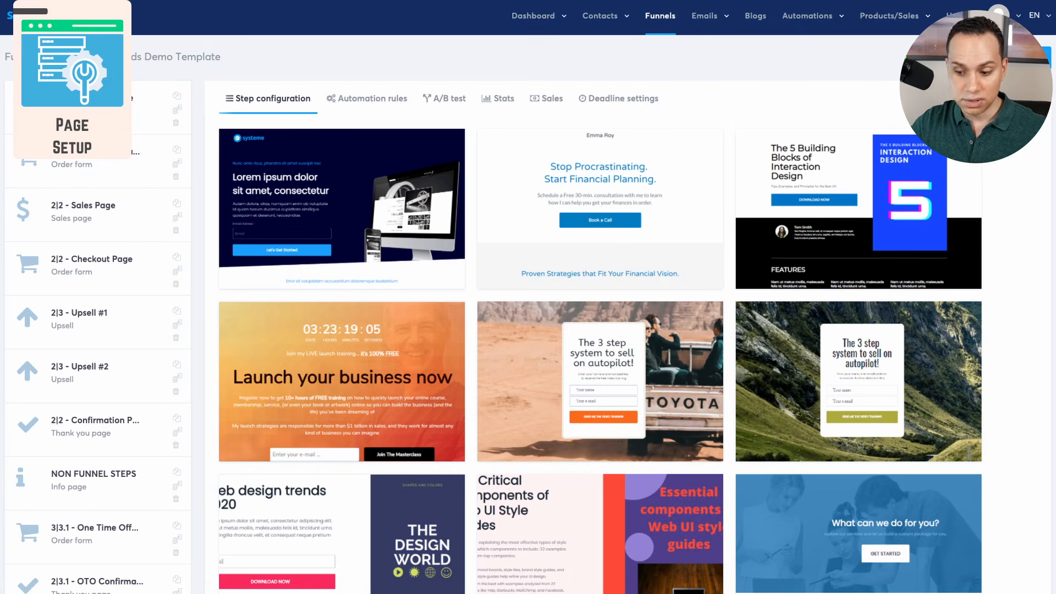
Browse the gallery of squeeze page templates offered for the new funnel step
scroll(473, 329, "down", 4)
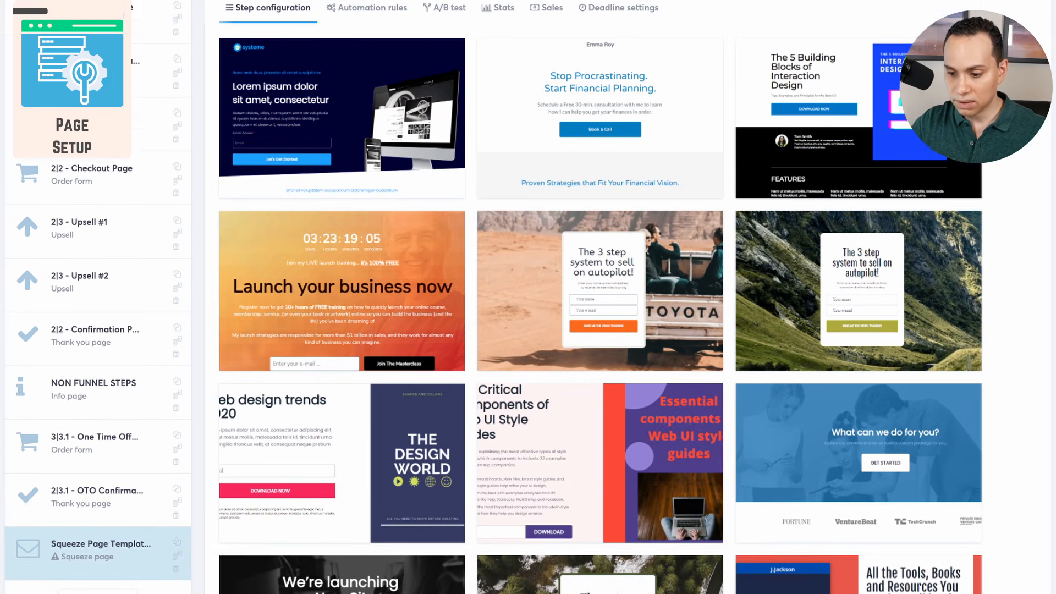
scroll(473, 330, "down", 5)
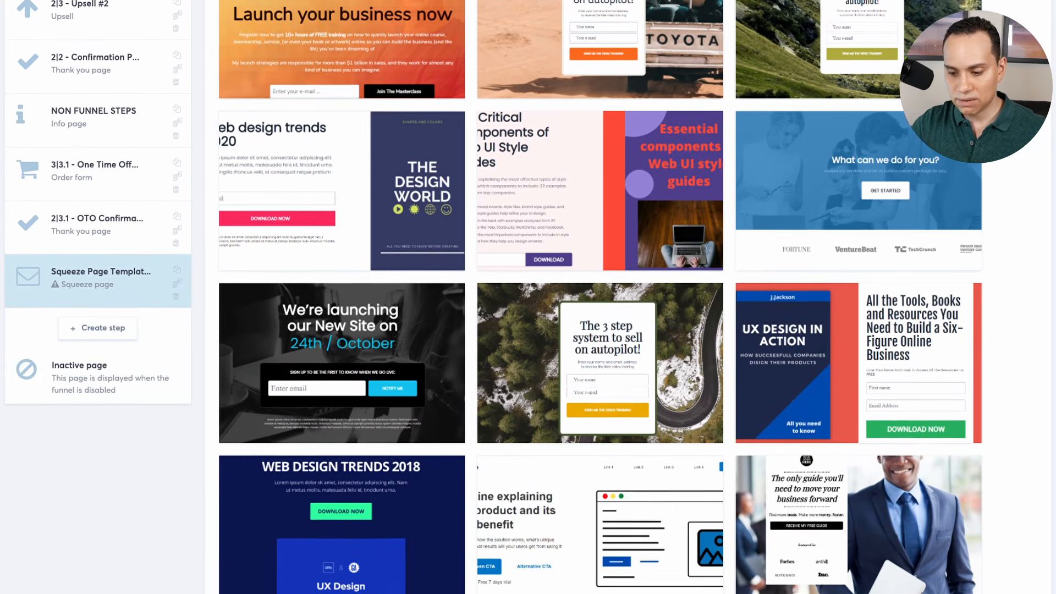
scroll(472, 330, "down", 5)
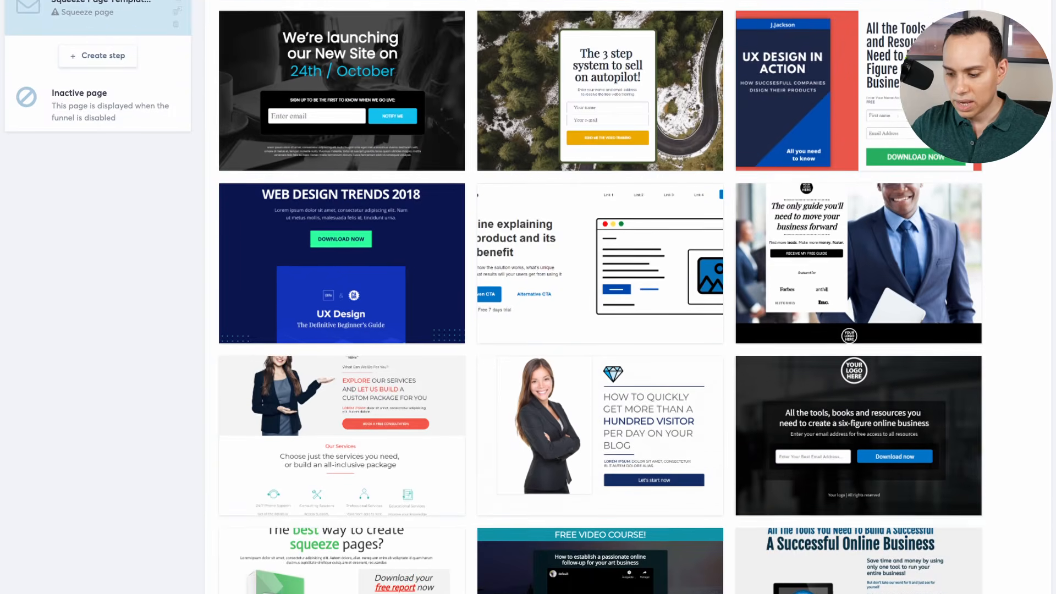
scroll(472, 330, "down", 5)
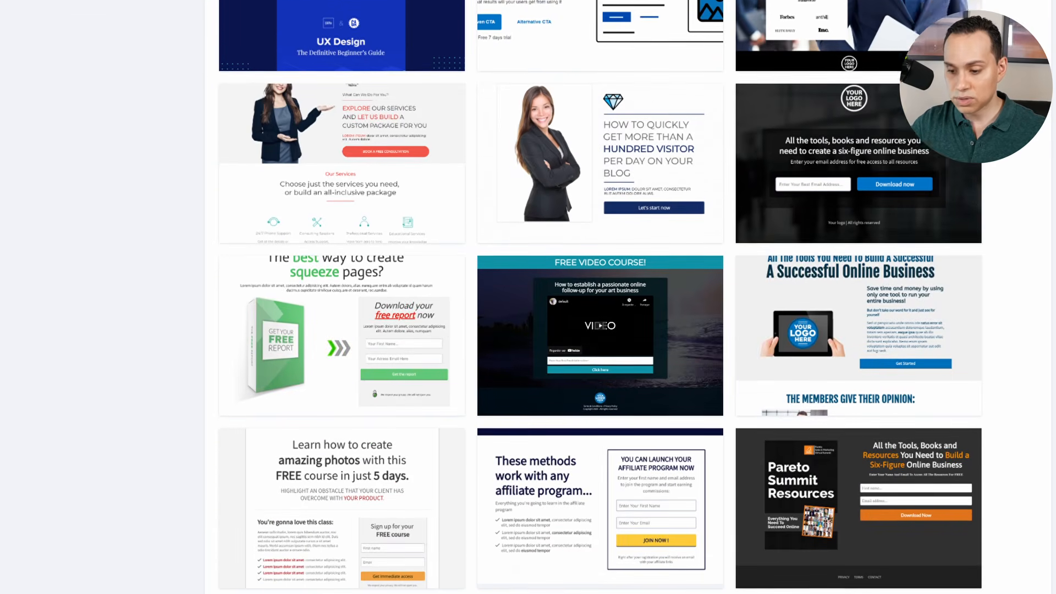
scroll(473, 330, "down", 5)
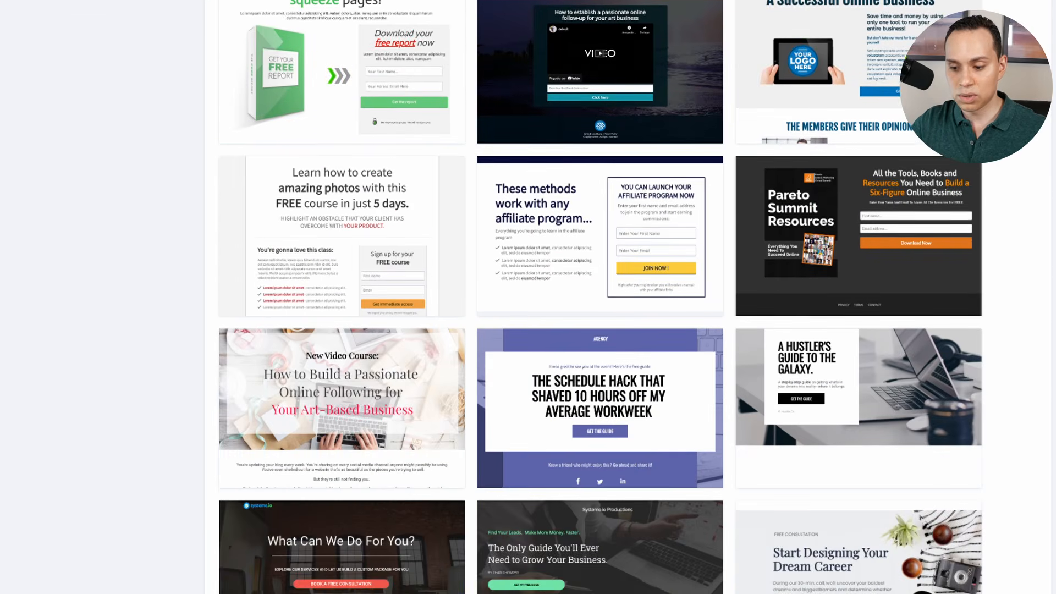
scroll(473, 331, "down", 5)
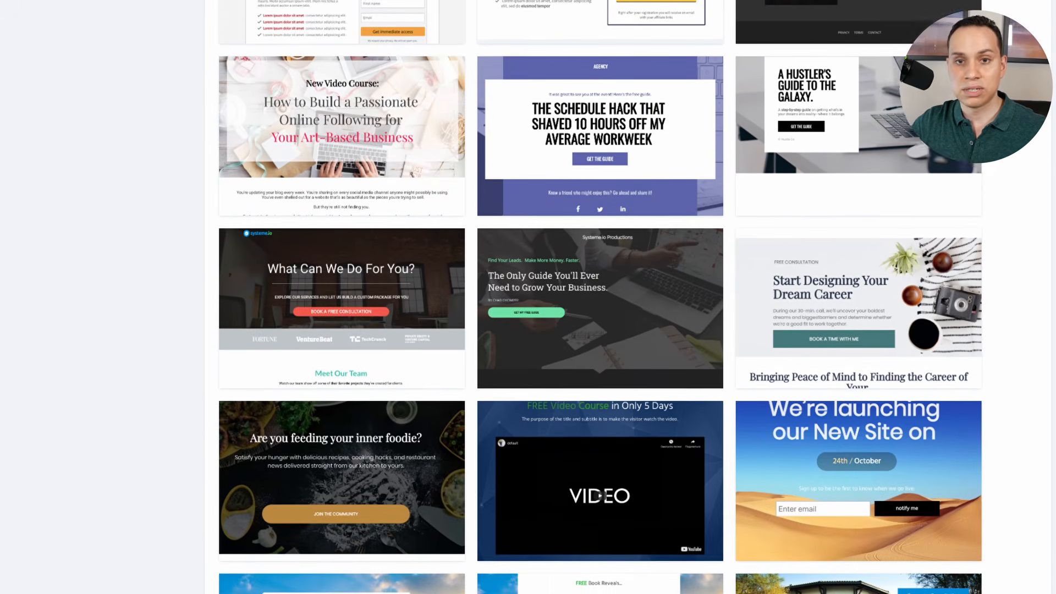
scroll(473, 330, "down", 5)
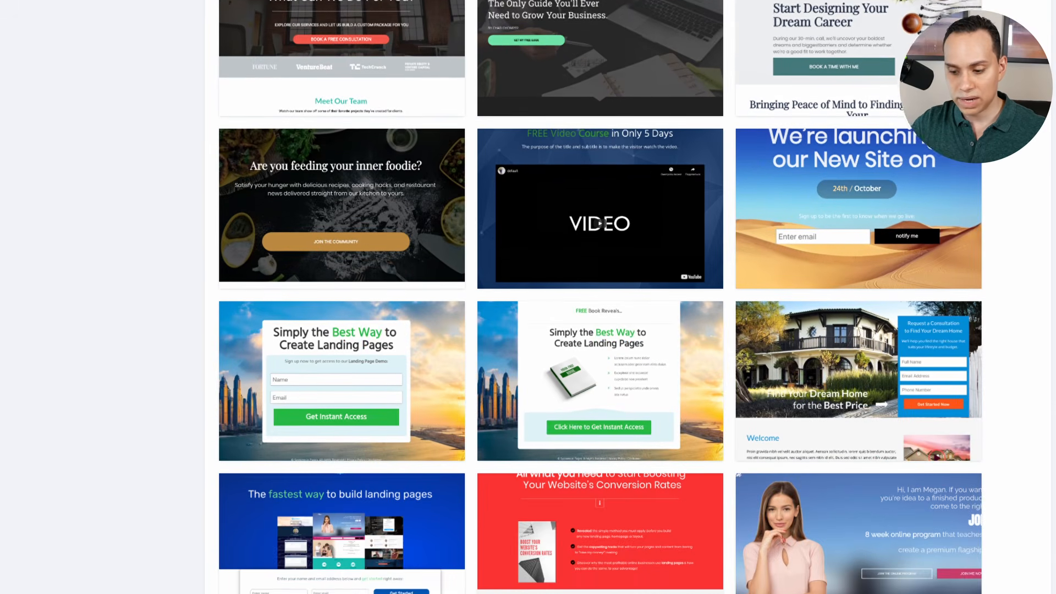
scroll(473, 331, "down", 5)
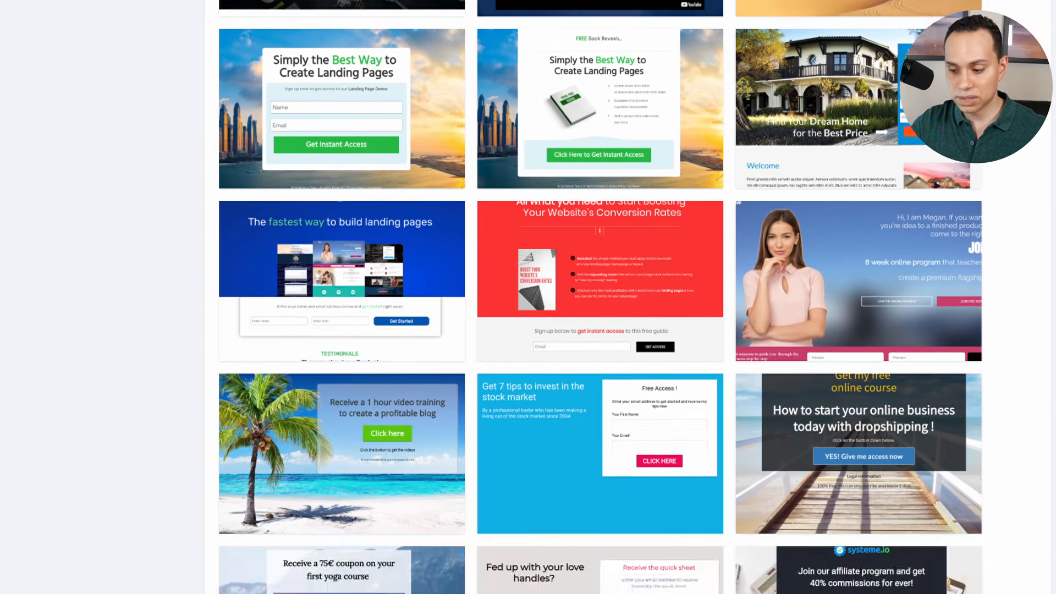
scroll(472, 330, "down", 5)
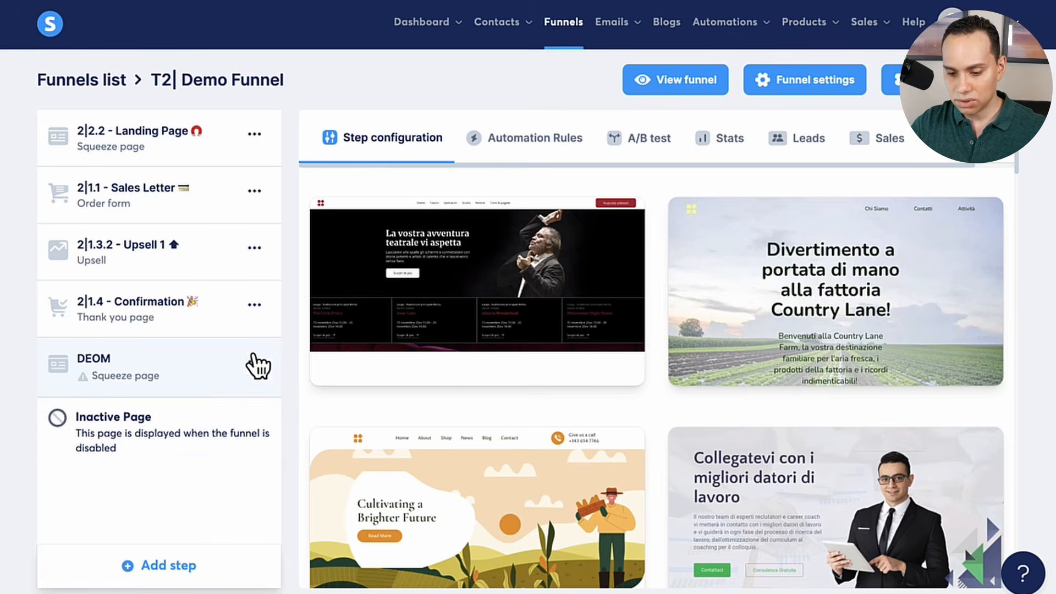
Remove the DEOM squeeze page step from the funnel and confirm the removal
left_click(254, 366)
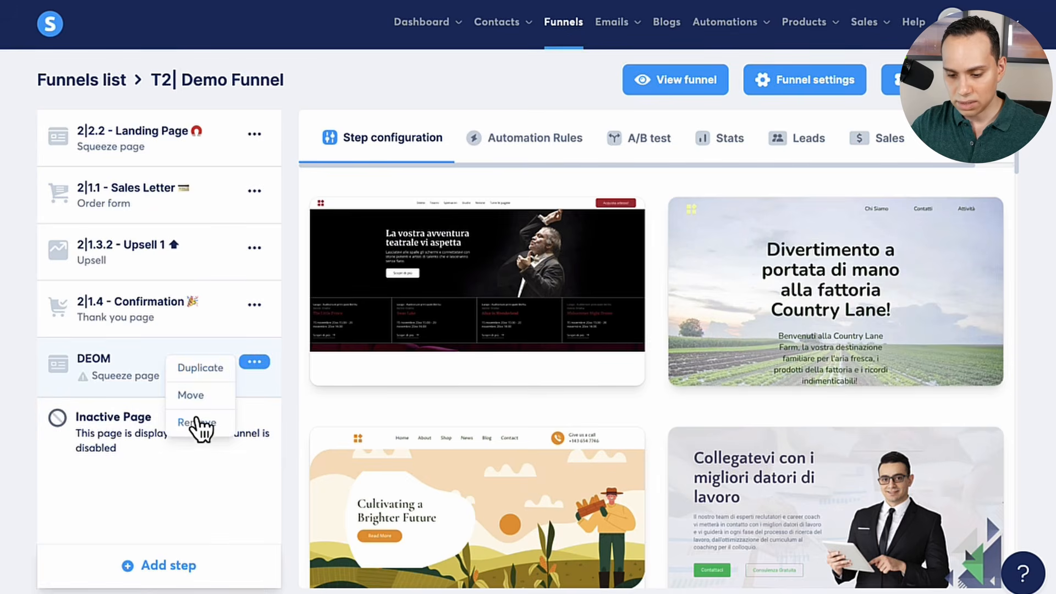
left_click(199, 423)
left_click(422, 363)
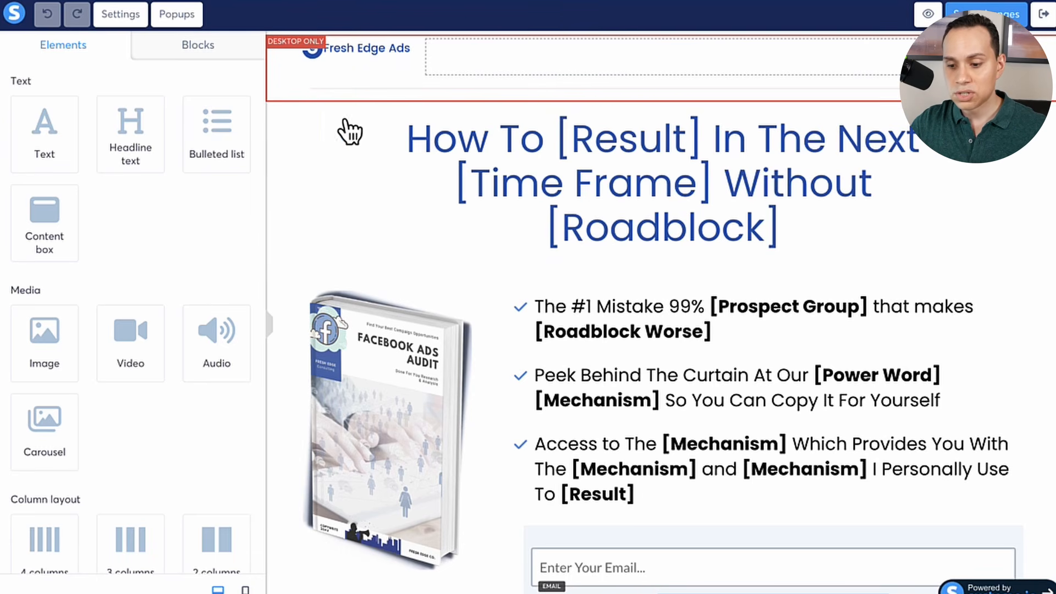
Open the landing page's settings and examine its default and heading typography, including the Google Fonts available for body text
left_click(124, 19)
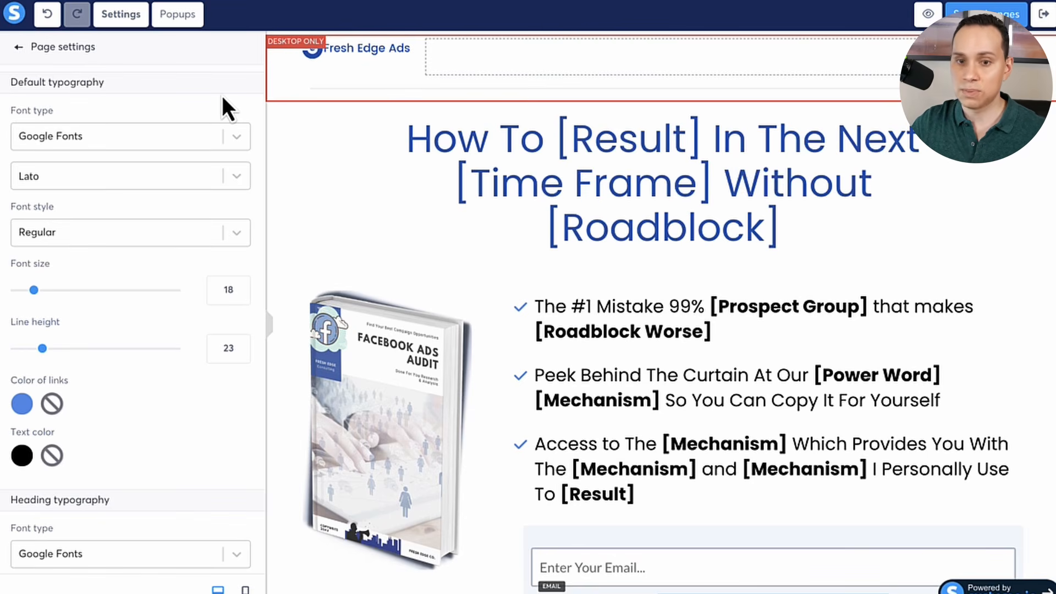
scroll(222, 96, "down", 1)
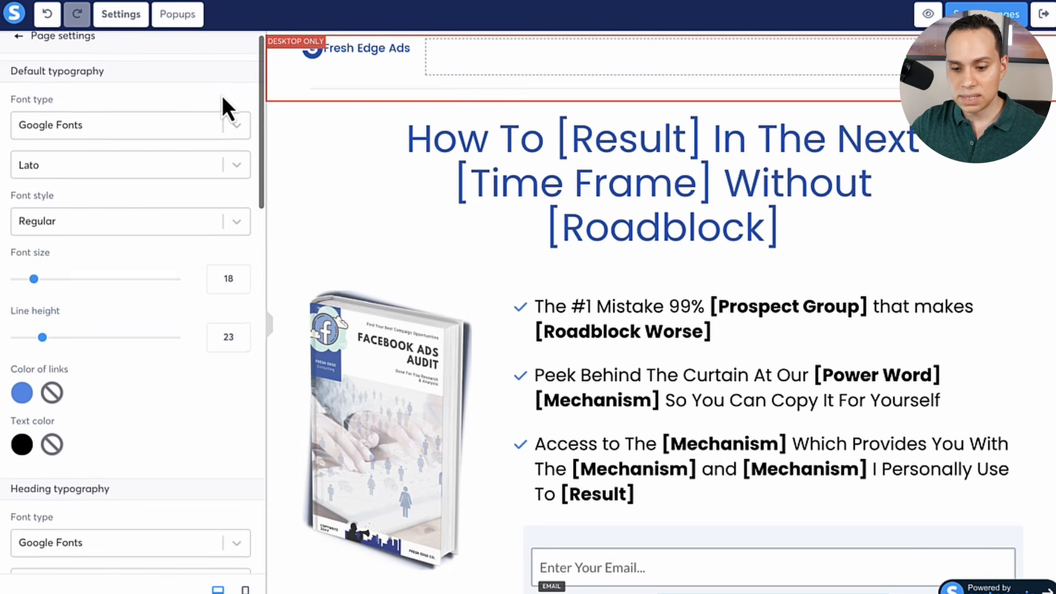
left_click(131, 123)
left_click(170, 90)
left_click(171, 163)
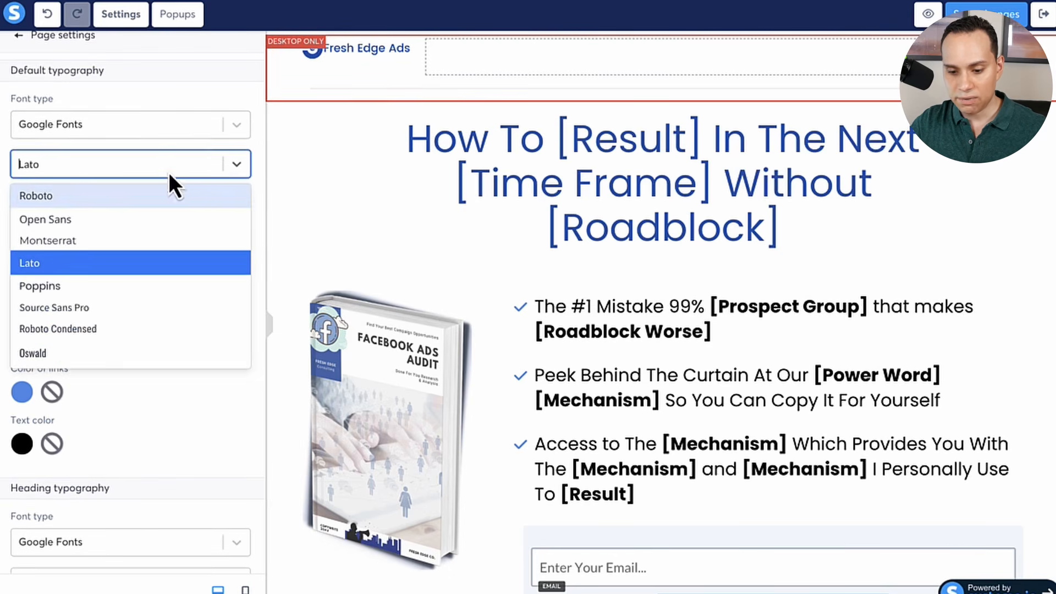
left_click(207, 103)
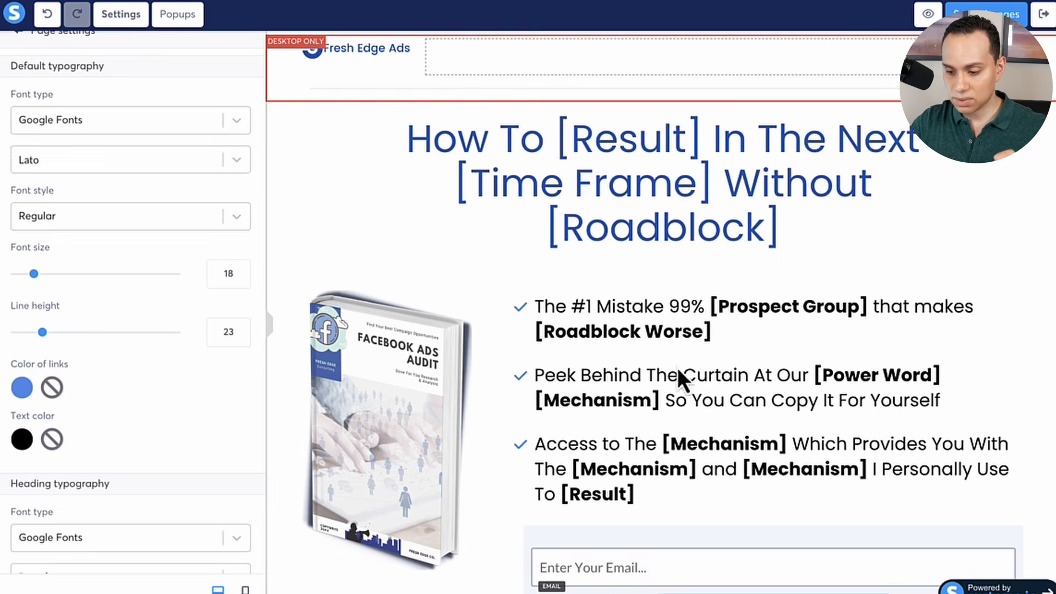
left_click(605, 314)
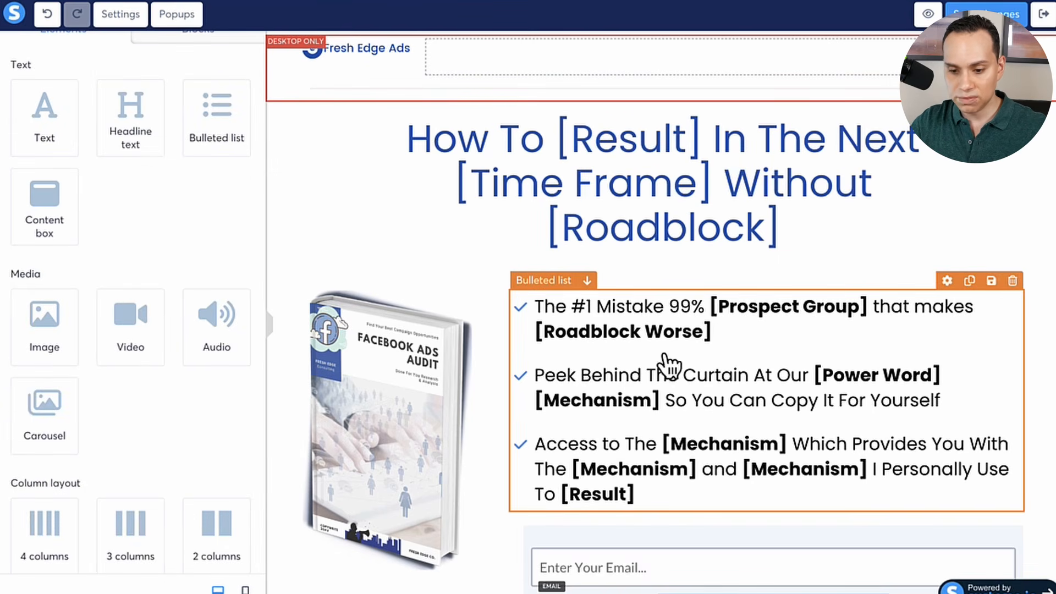
left_click(120, 16)
scroll(160, 294, "down", 5)
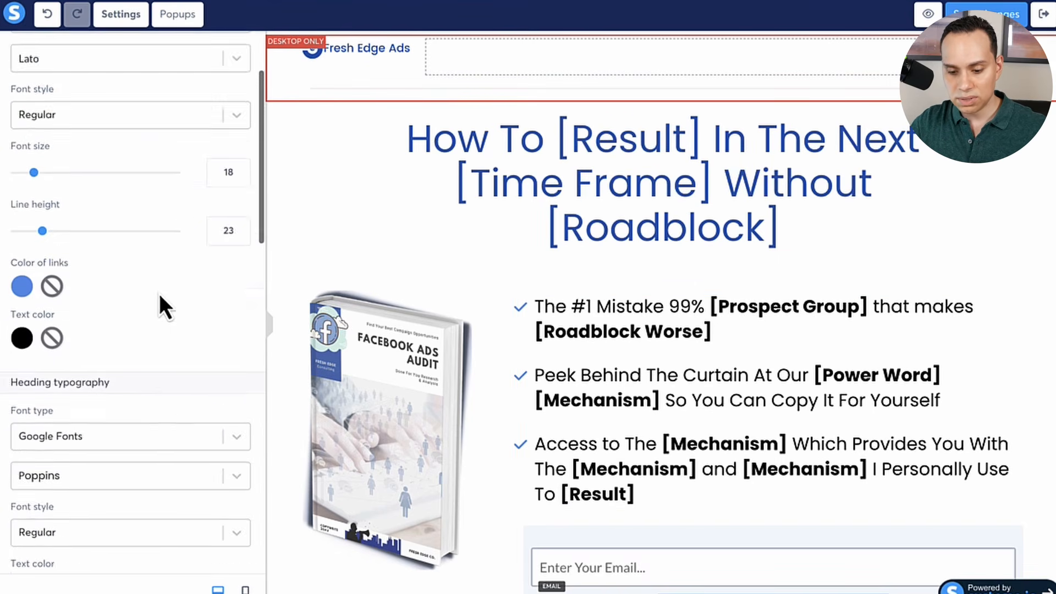
scroll(159, 294, "down", 1)
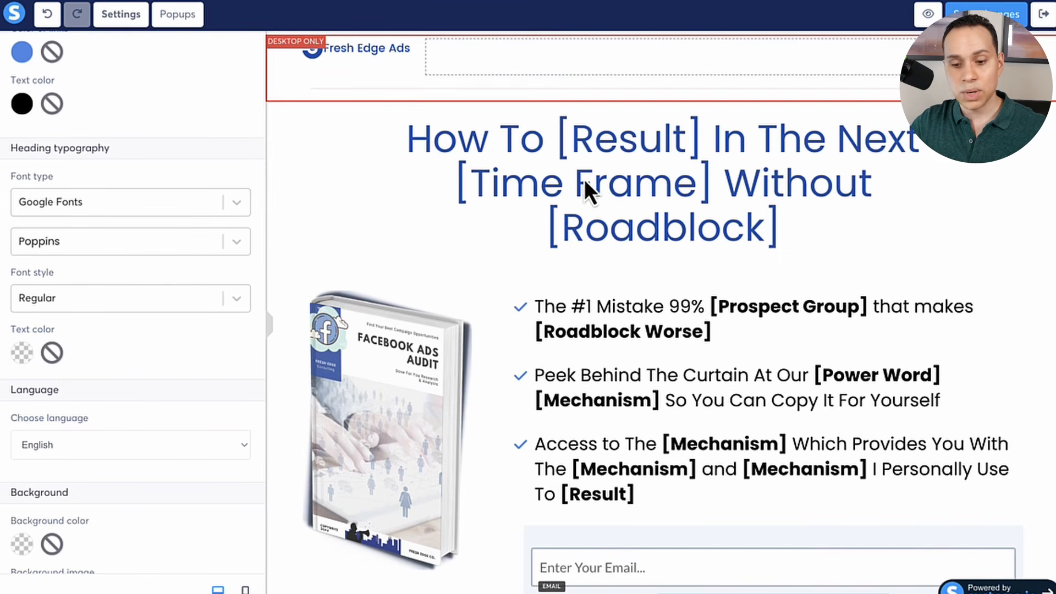
scroll(180, 277, "up", 4)
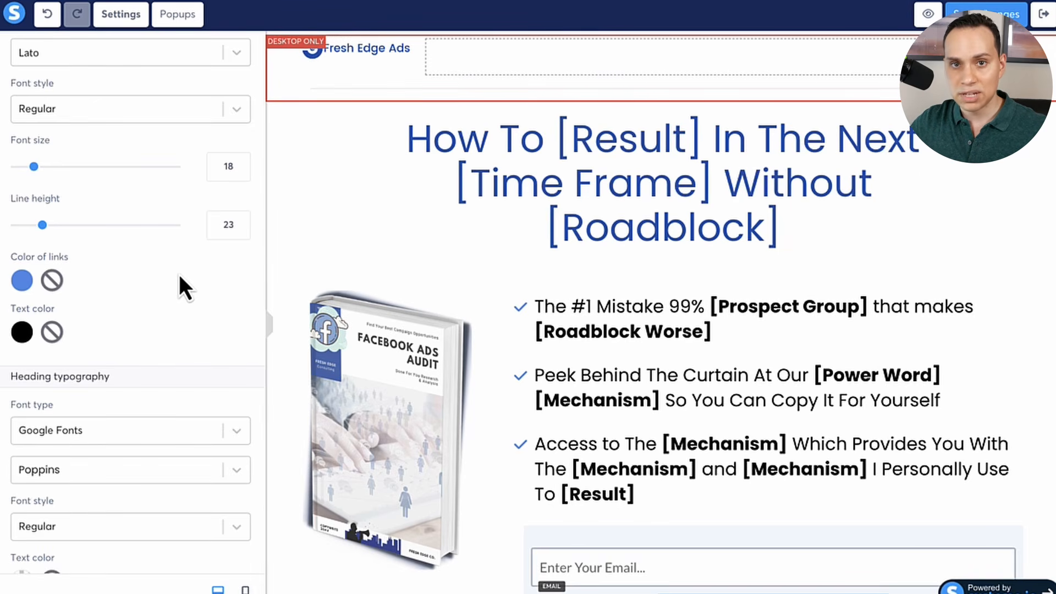
scroll(179, 275, "up", 3)
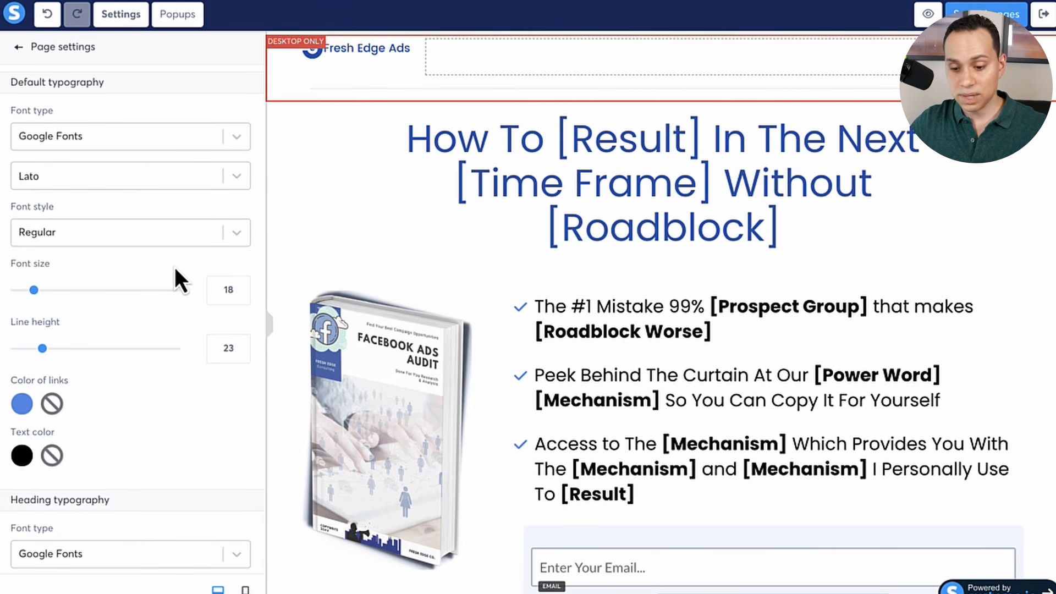
Try the Custom Fonts type for the page's default typography, and switch it back to Google Fonts
left_click(235, 176)
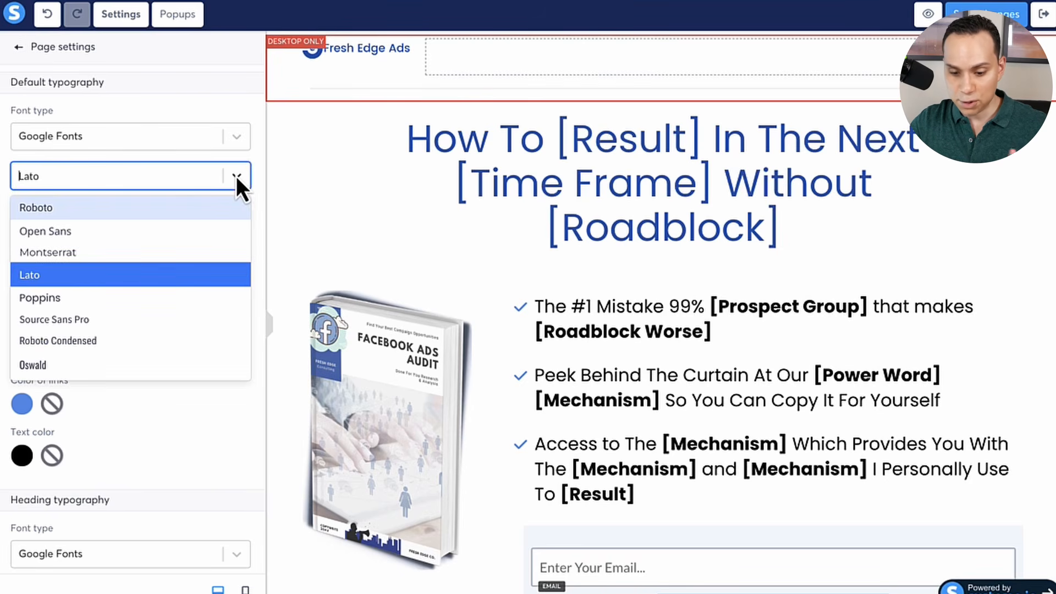
left_click(241, 147)
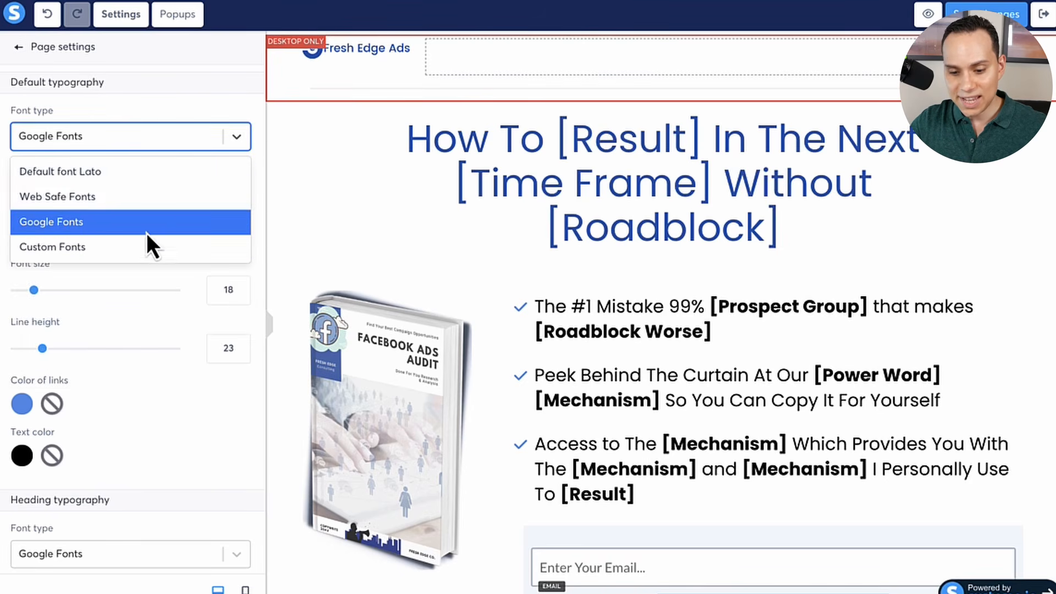
left_click(123, 247)
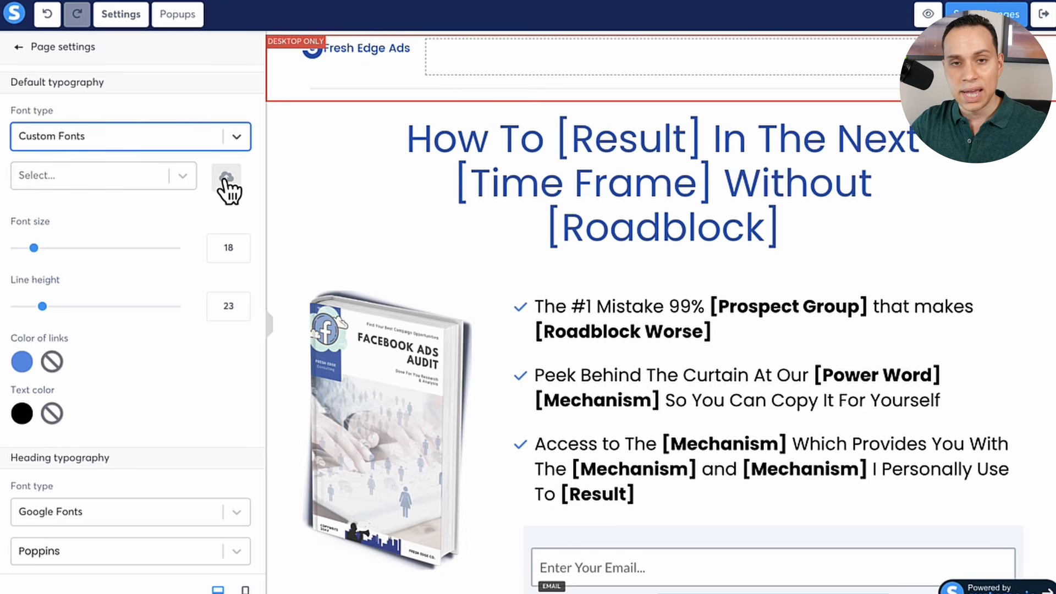
left_click(242, 142)
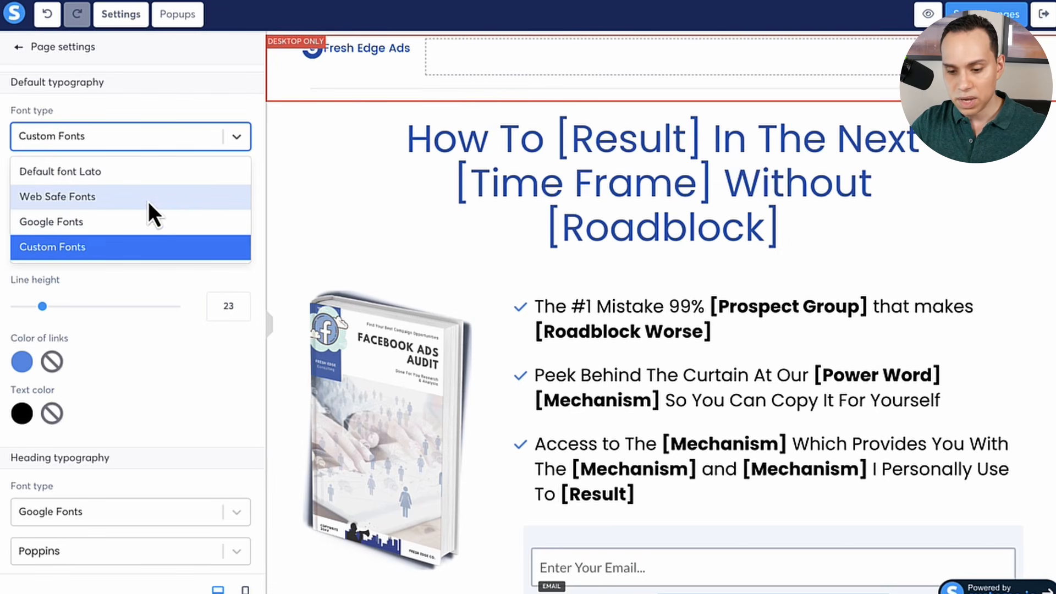
left_click(96, 221)
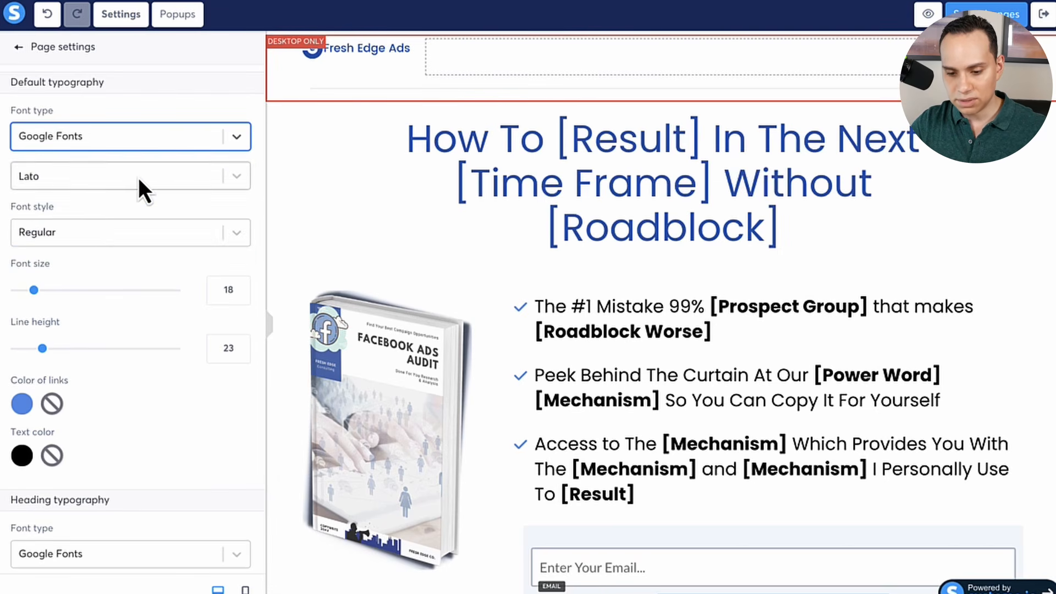
Examine the landing page's background, search engine optimization and tracking settings, including the empty SEO description
scroll(141, 179, "down", 3)
scroll(141, 178, "down", 10)
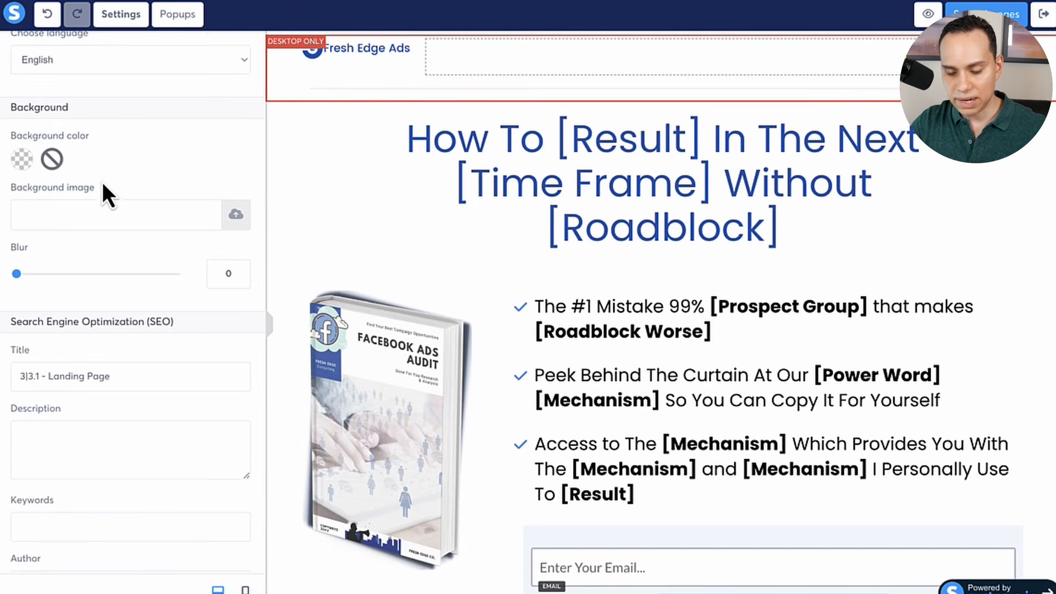
scroll(103, 184, "down", 2)
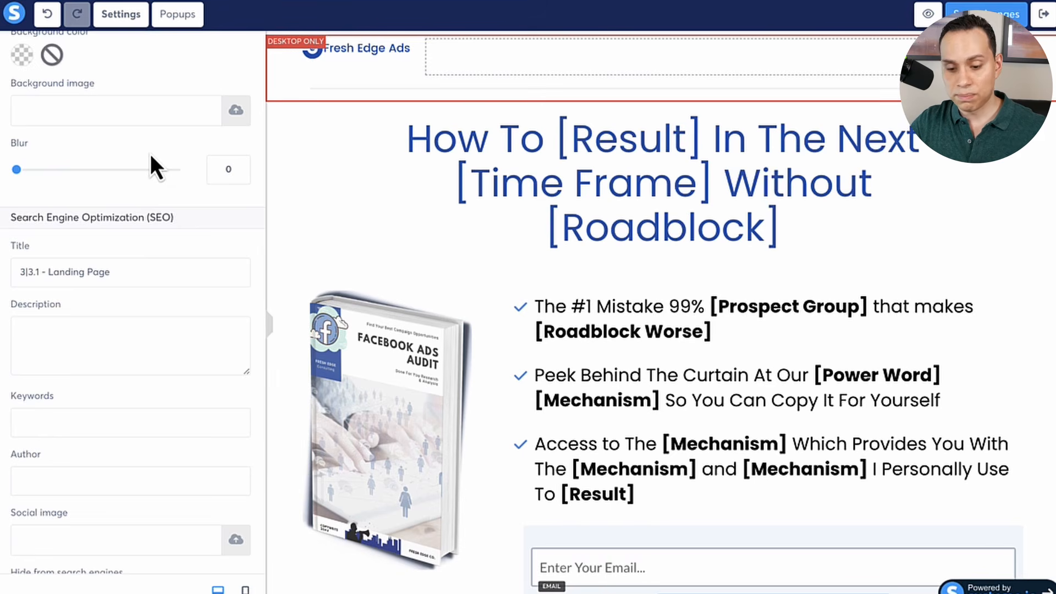
scroll(152, 156, "down", 2)
scroll(152, 155, "down", 2)
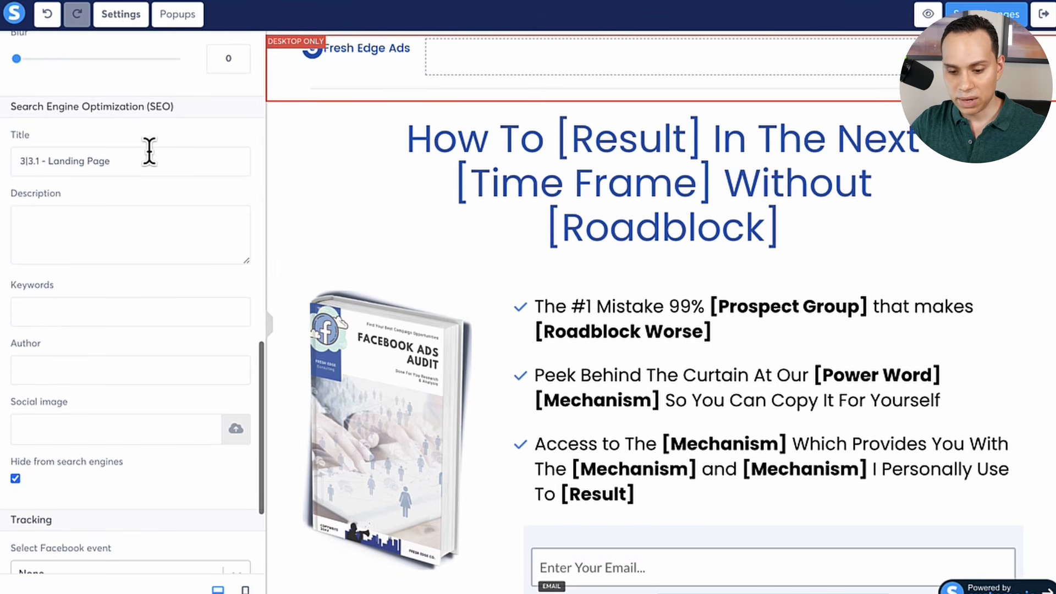
left_click(149, 192)
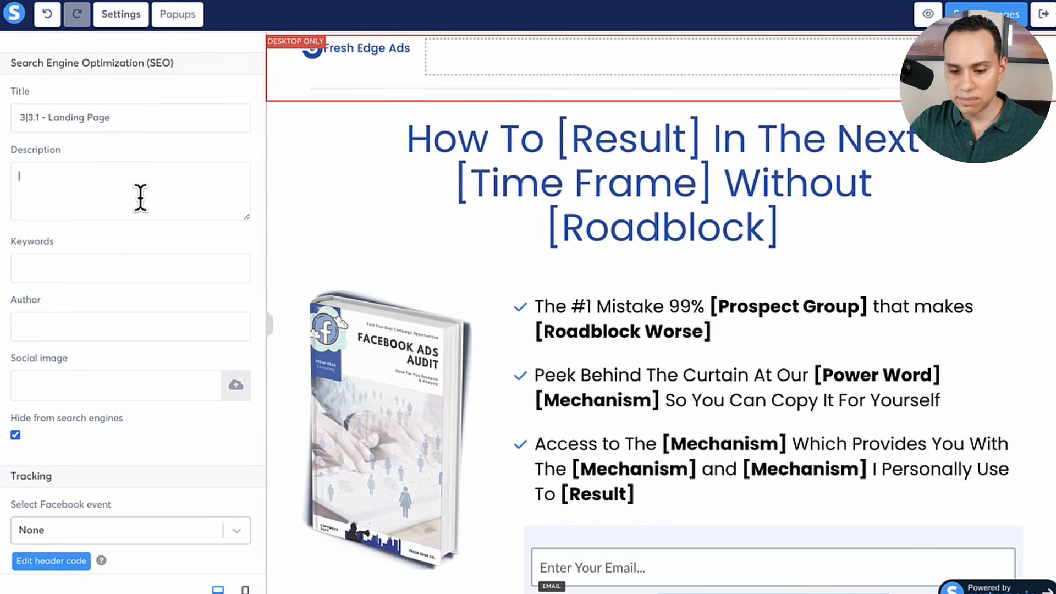
scroll(140, 198, "down", 3)
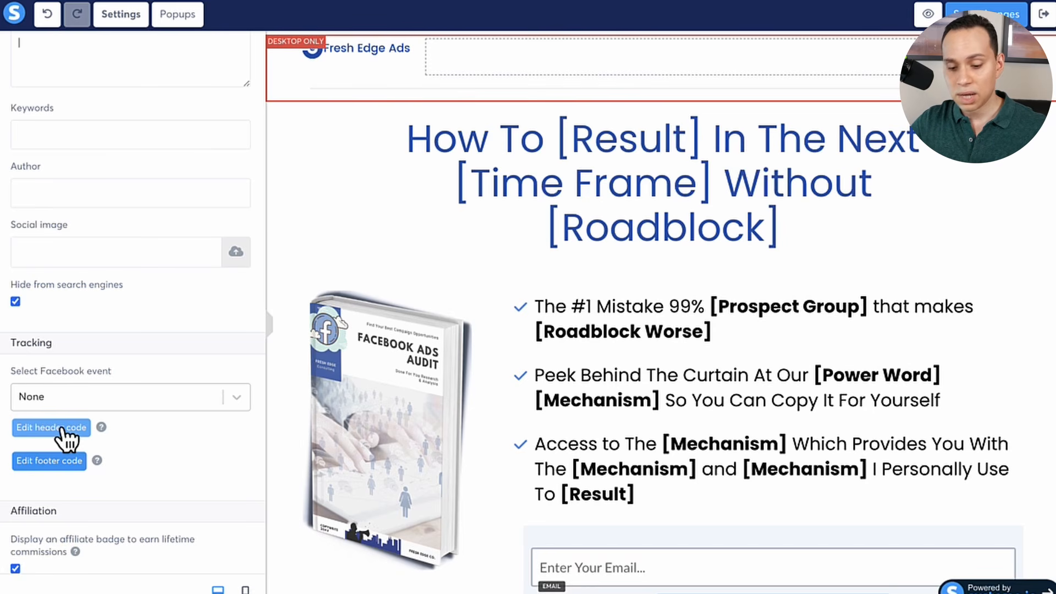
Try turning off the landing page's affiliate badge, and turn it back on
left_click(17, 570)
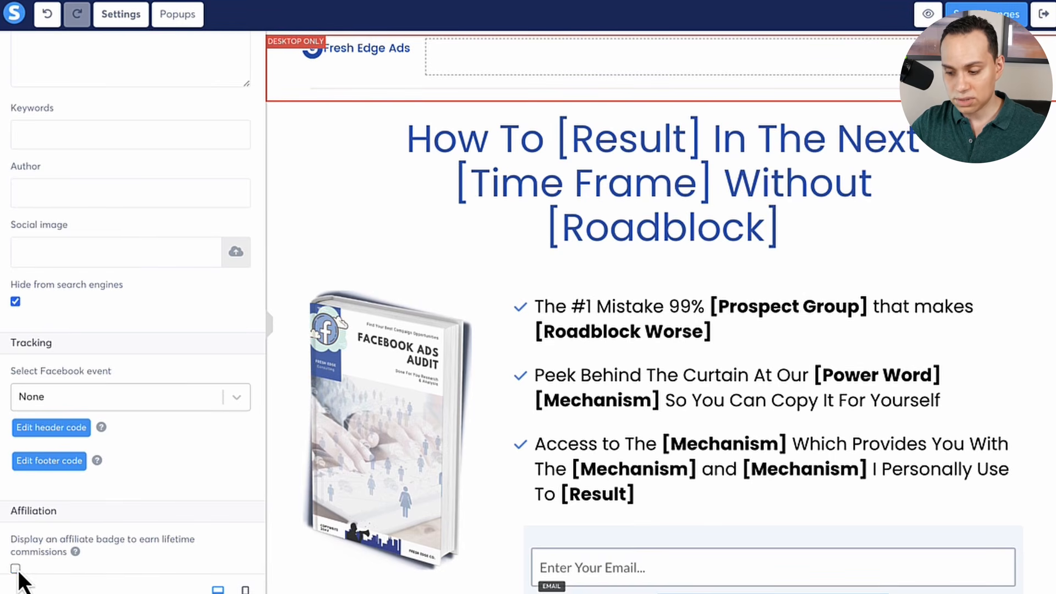
left_click(16, 570)
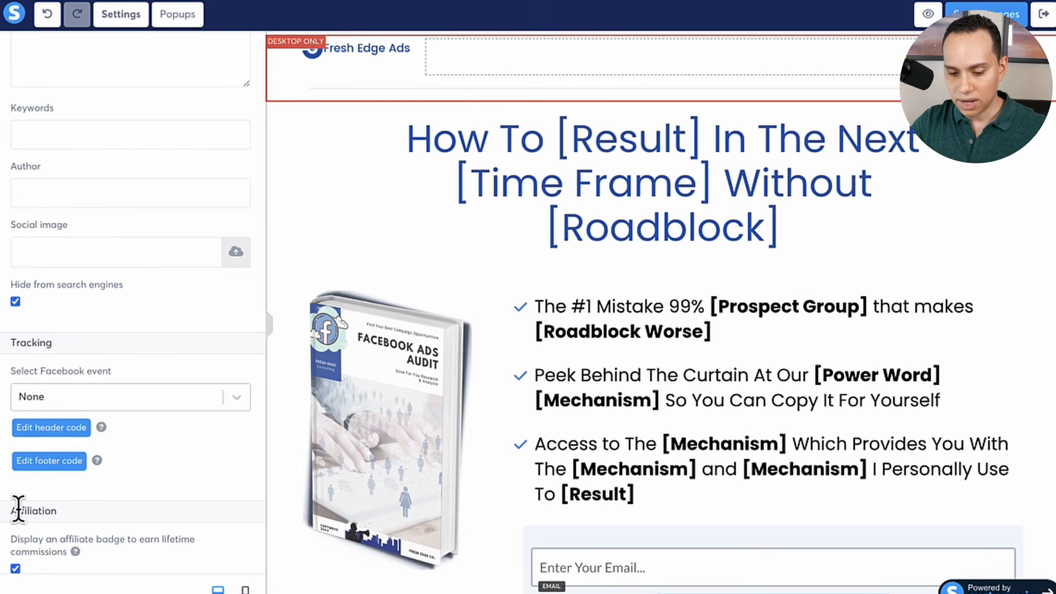
scroll(111, 387, "up", 2)
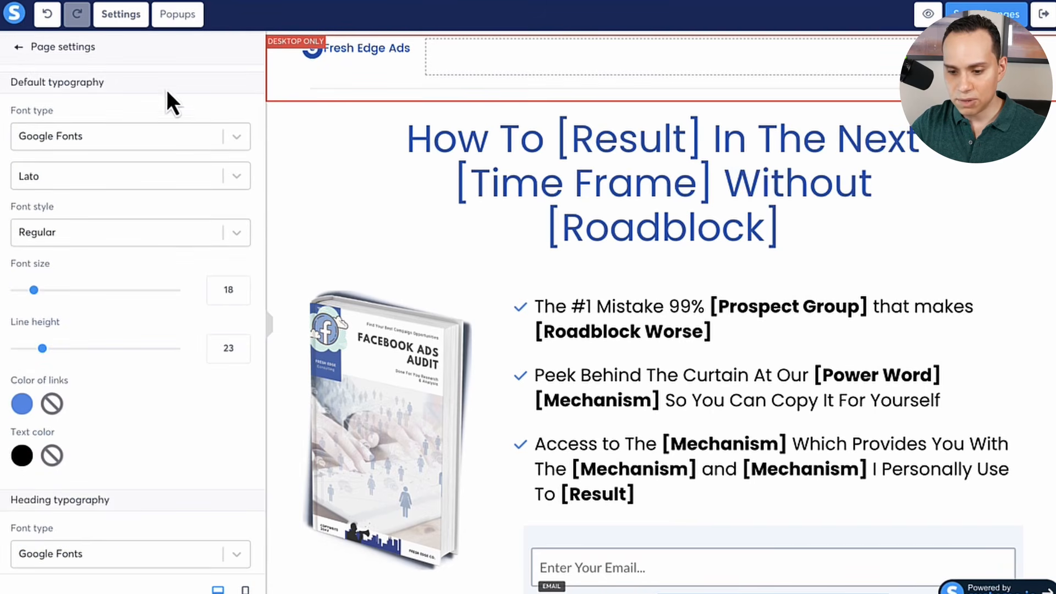
Leave the page settings and collapse the editor's side panel to widen the page canvas around the headline section
left_click(314, 160)
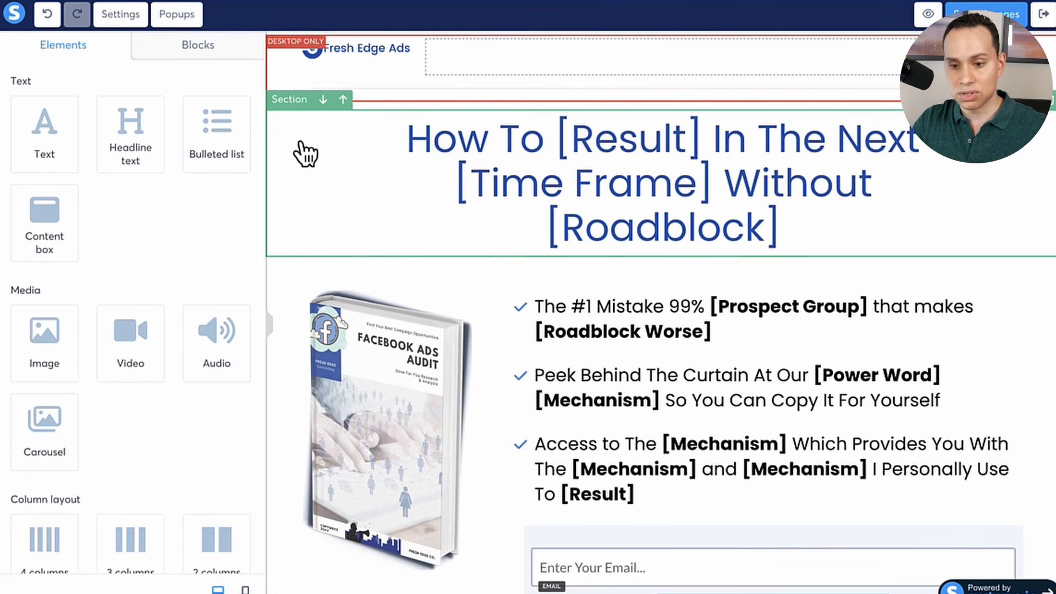
left_click(269, 328)
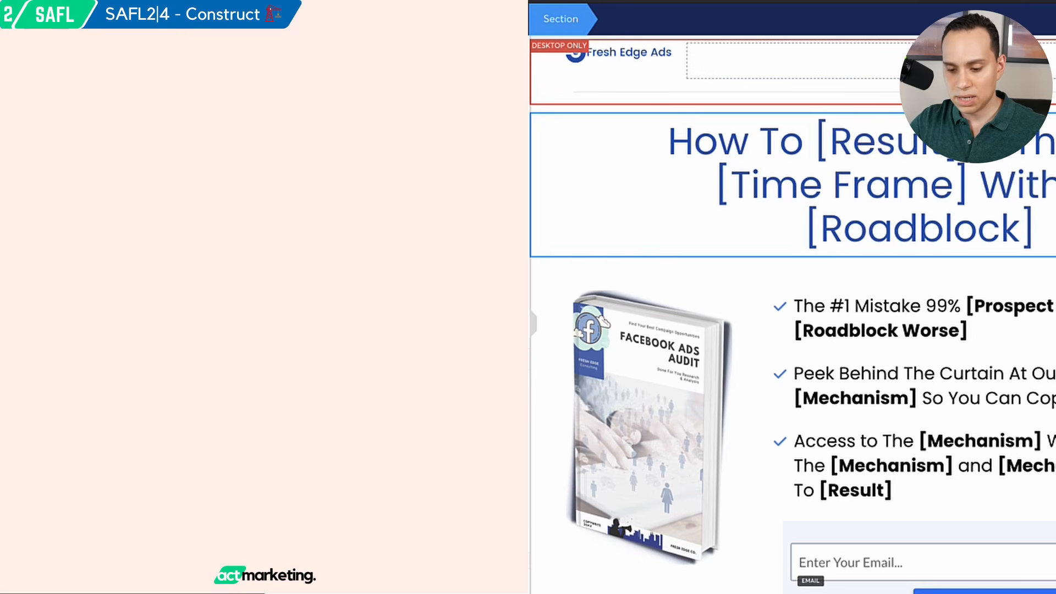
left_click(534, 325)
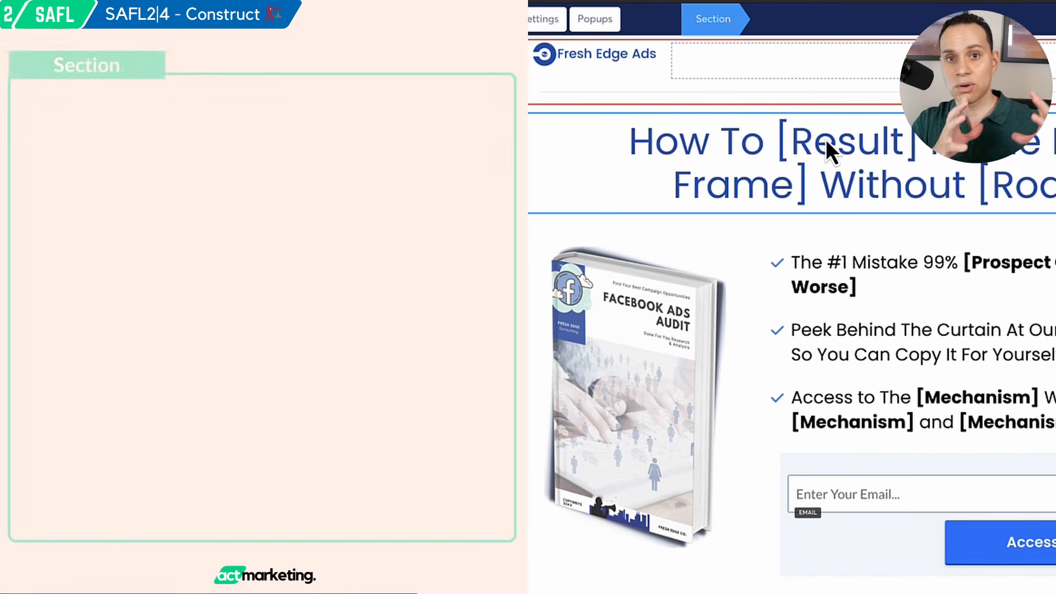
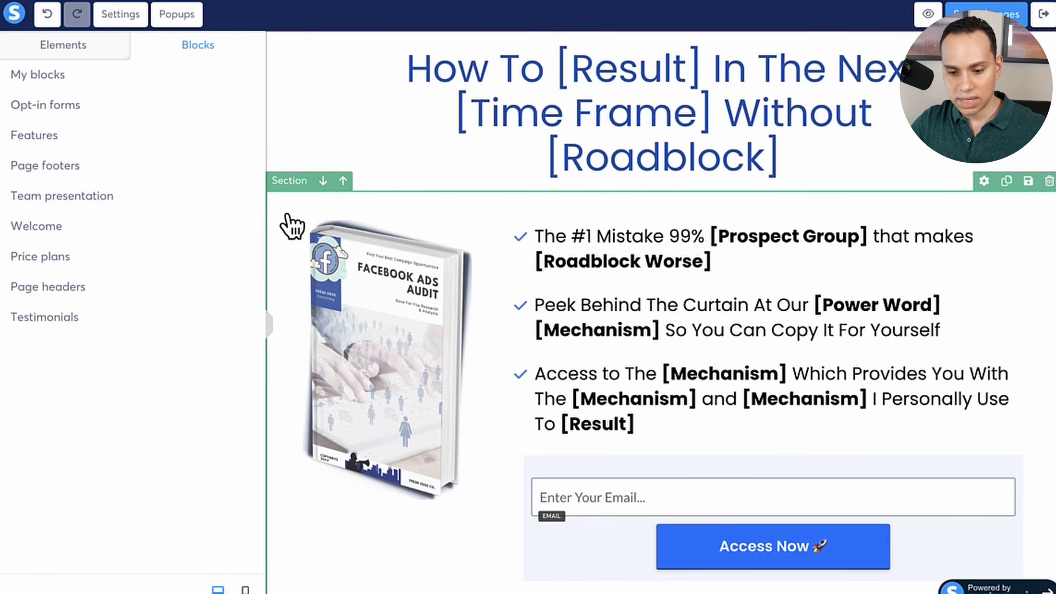
Browse the ready-made opt-in form blocks and testimonial blocks available for the page
left_click(38, 107)
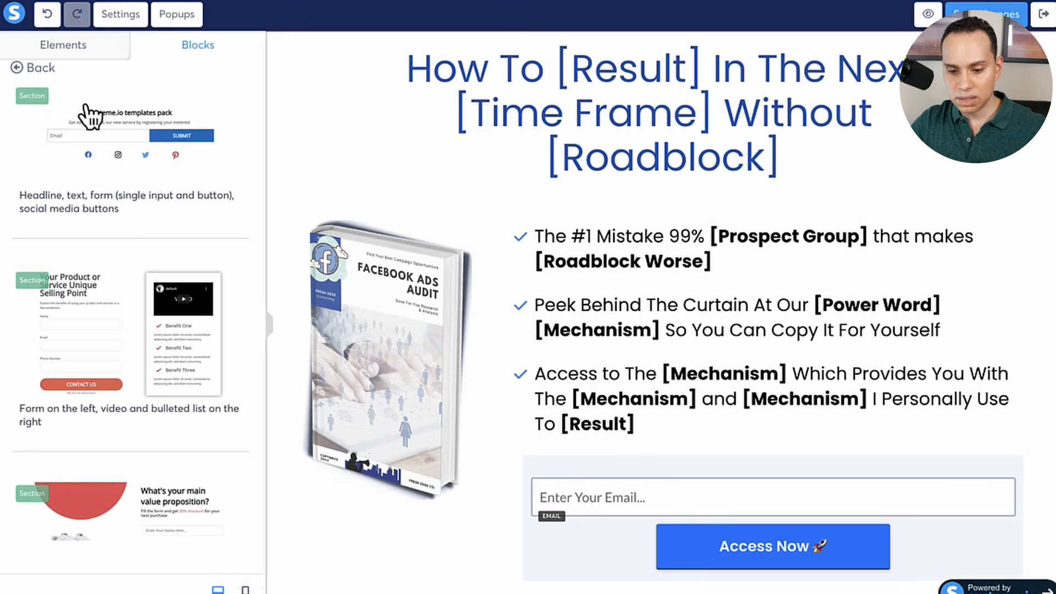
scroll(160, 242, "down", 10)
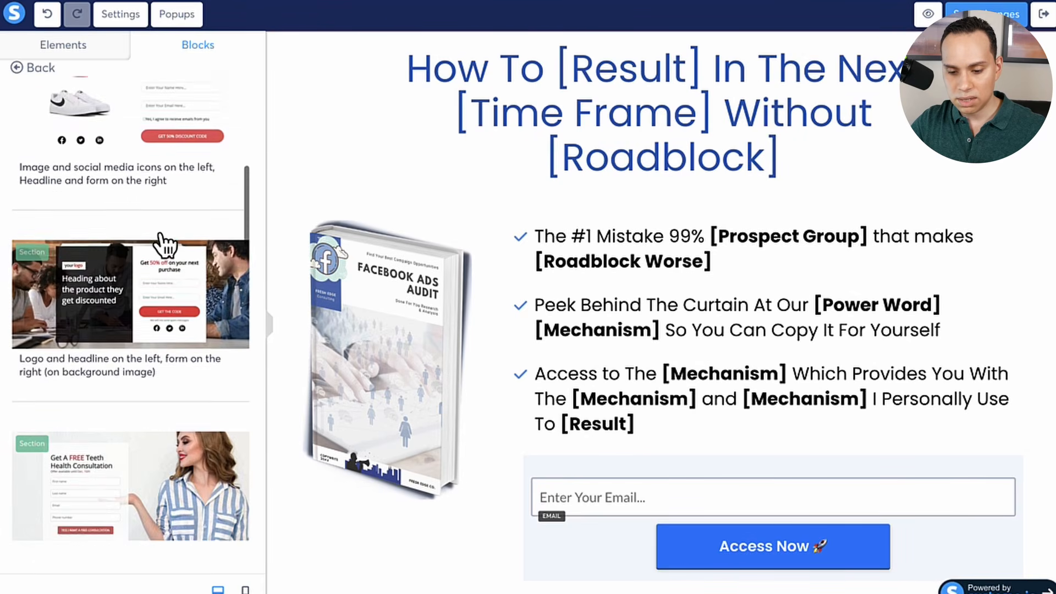
scroll(165, 245, "down", 15)
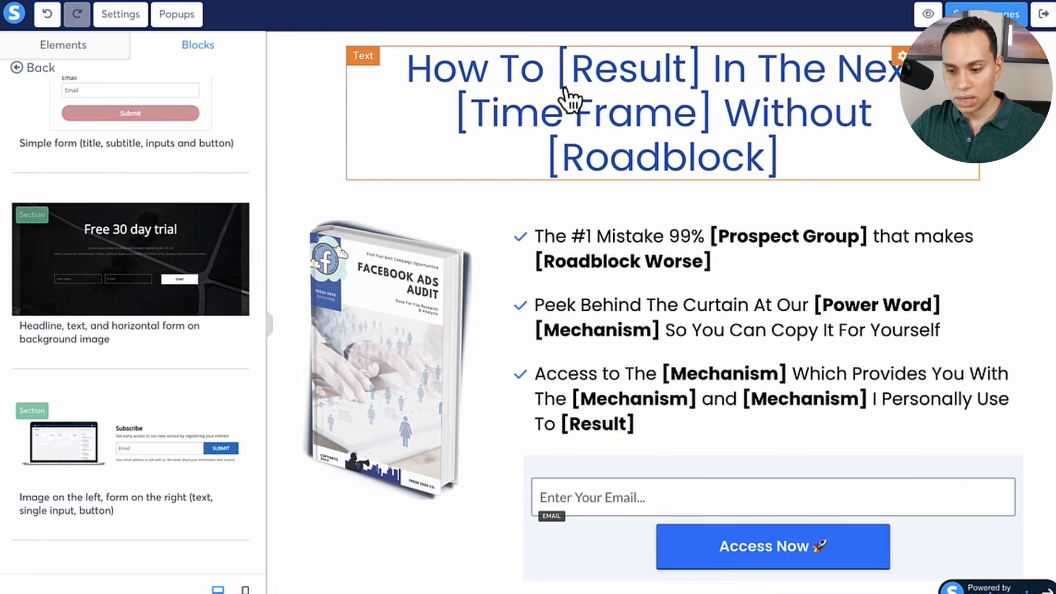
scroll(168, 219, "up", 10)
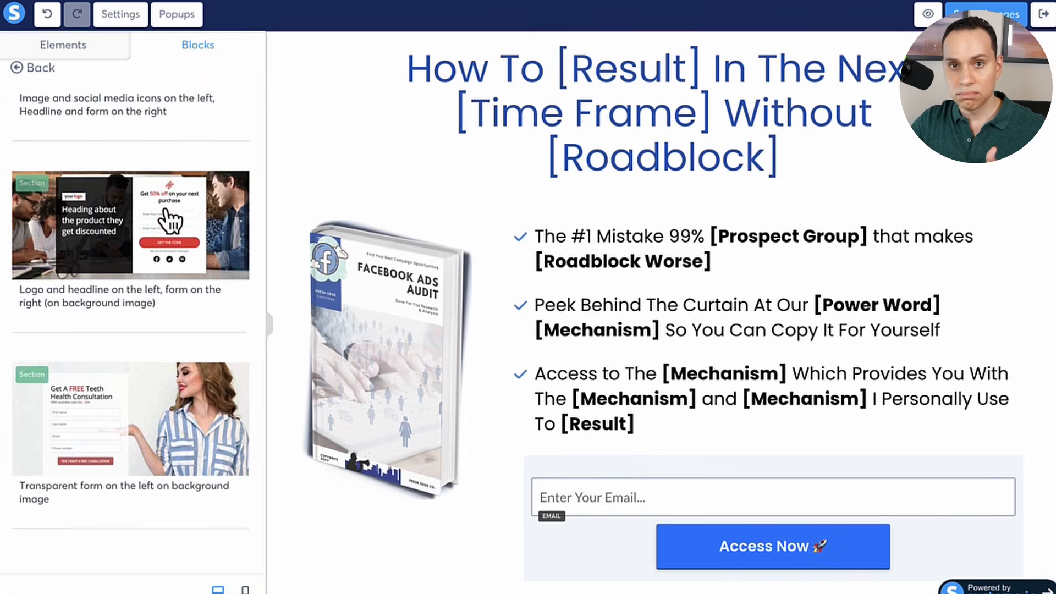
scroll(170, 220, "up", 5)
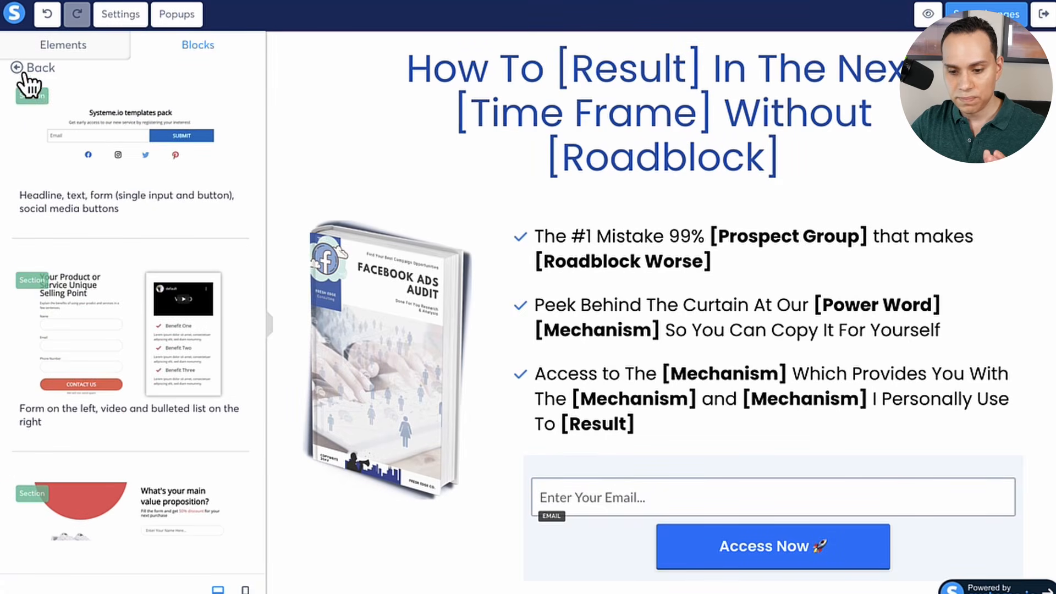
left_click(21, 68)
left_click(44, 321)
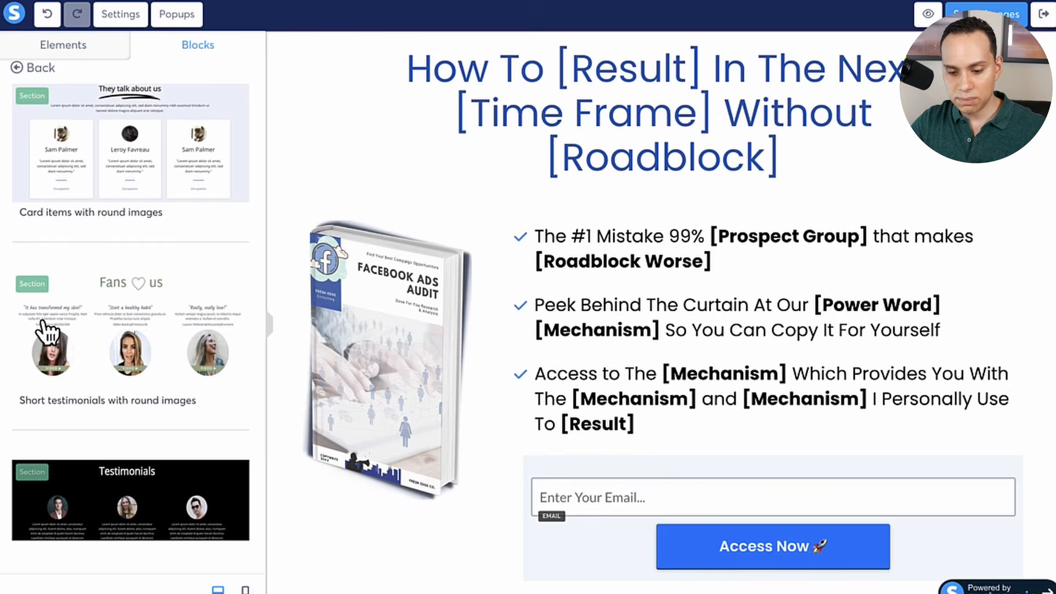
scroll(165, 397, "down", 15)
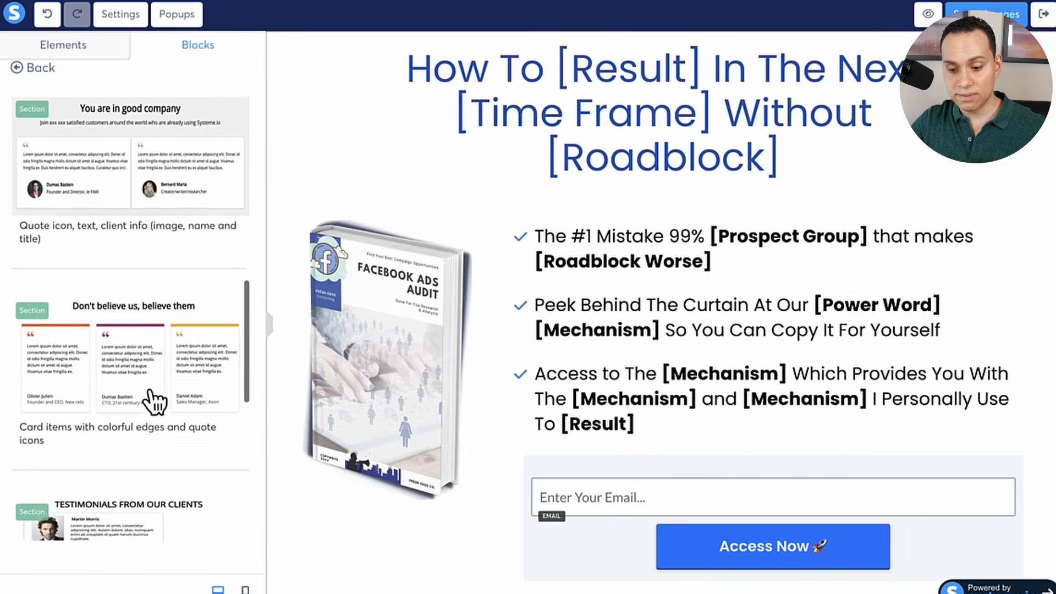
scroll(154, 402, "down", 4)
scroll(155, 402, "up", 6)
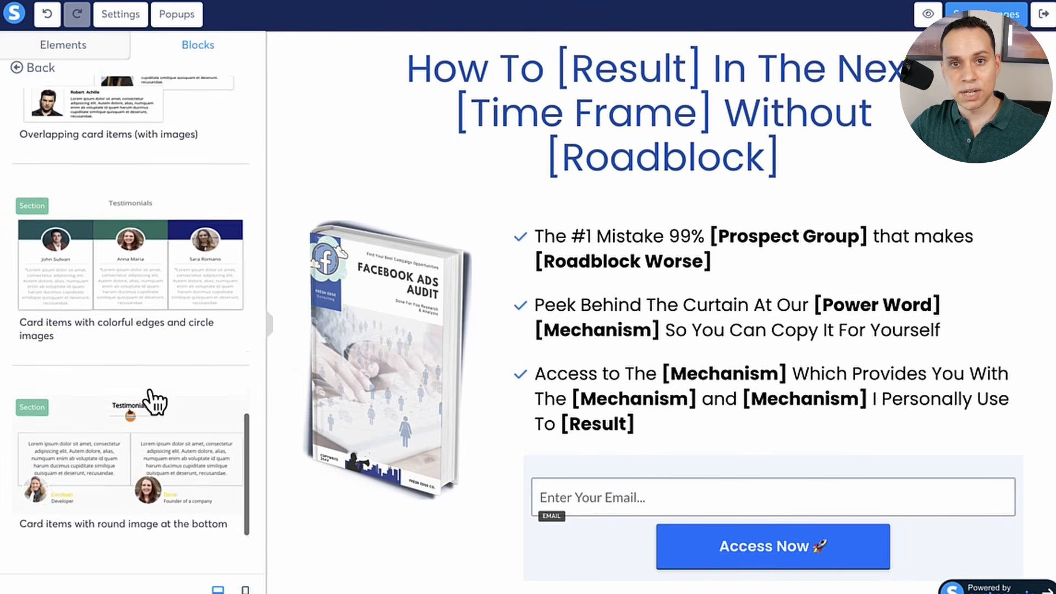
scroll(155, 401, "up", 10)
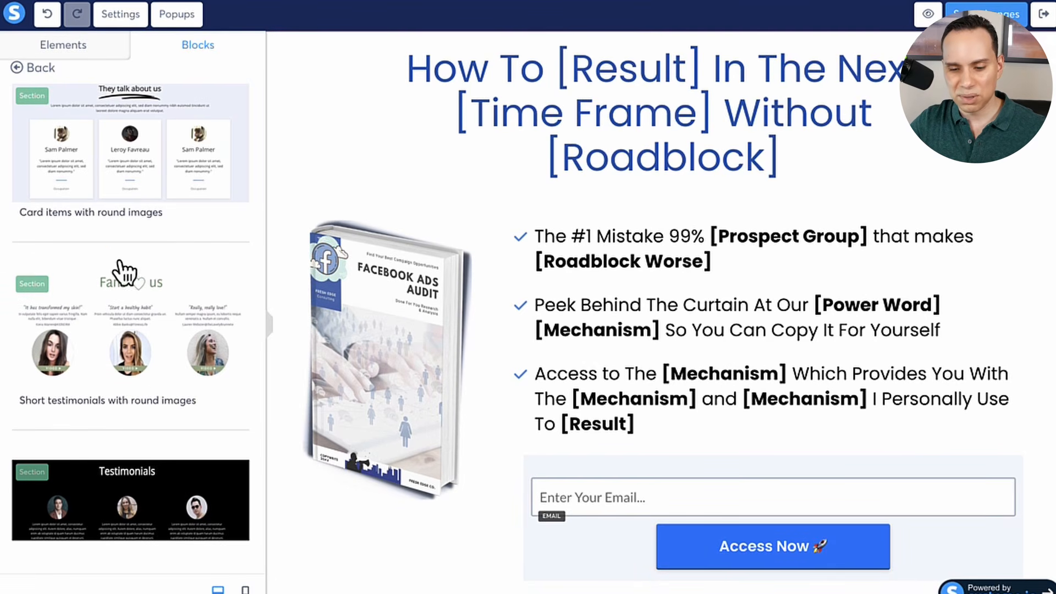
Examine the saved custom blocks, including the order form, guarantee, bump offer and landing page blocks
left_click(35, 72)
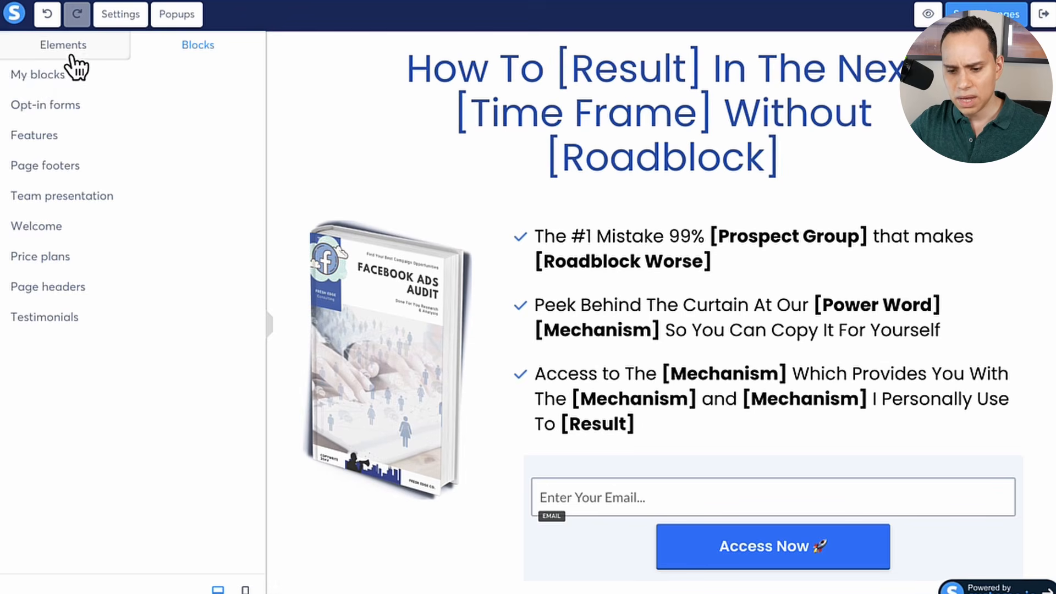
left_click(53, 79)
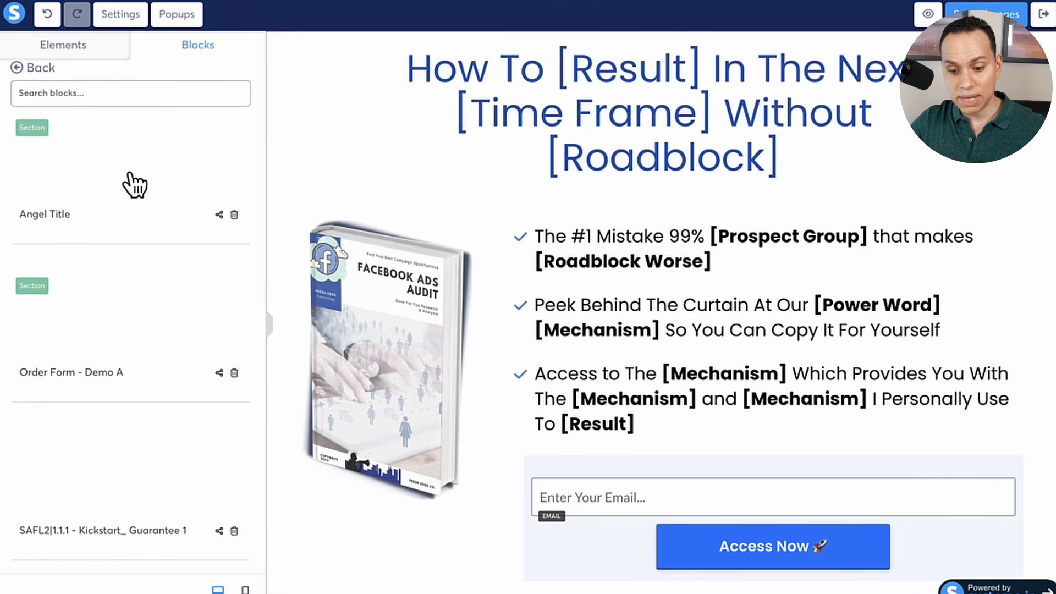
scroll(130, 174, "down", 3)
scroll(134, 185, "down", 5)
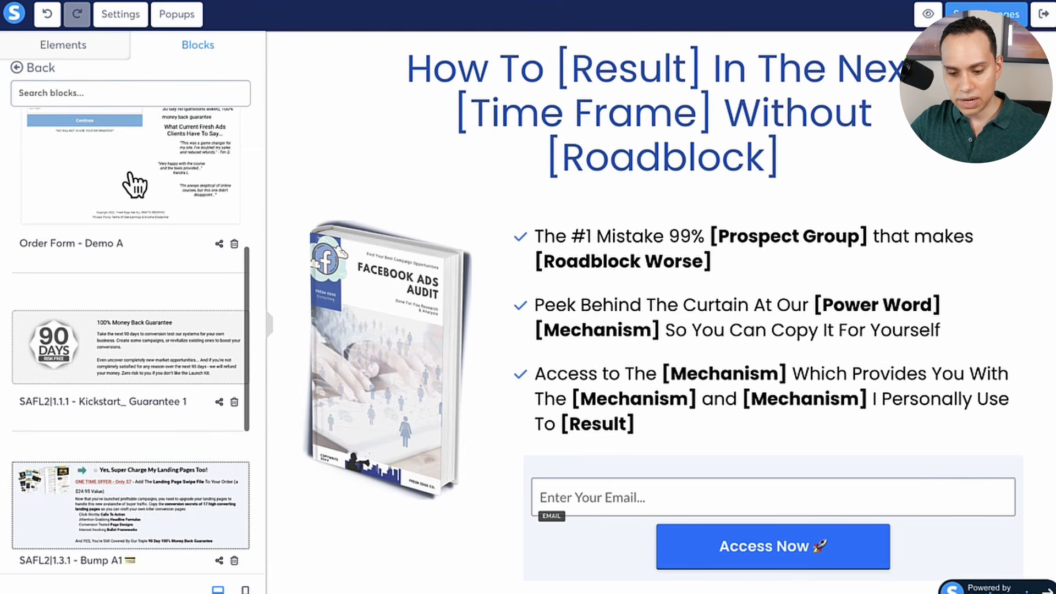
scroll(132, 297, "down", 5)
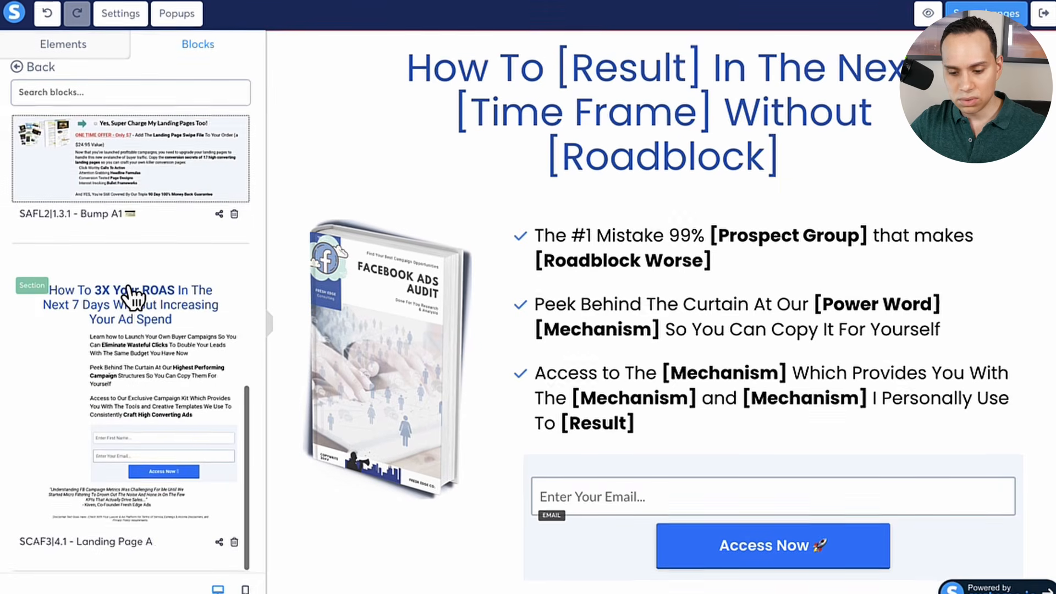
scroll(155, 258, "up", 4)
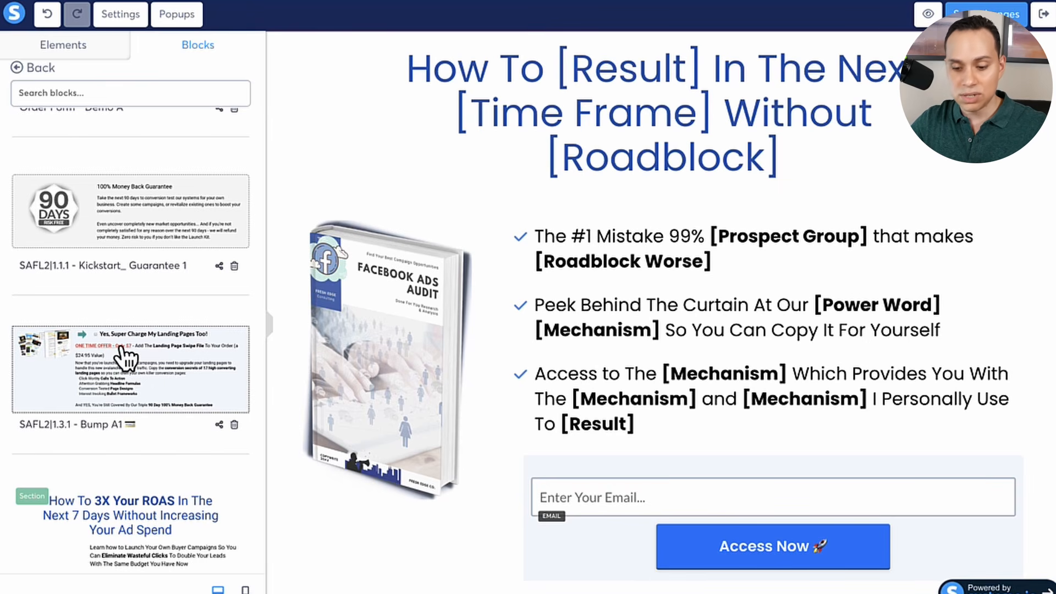
Try adding the saved "SAFL2|1.3.1 - Bump A1" block below the disclaimer text, and undo the addition
scroll(549, 264, "down", 4)
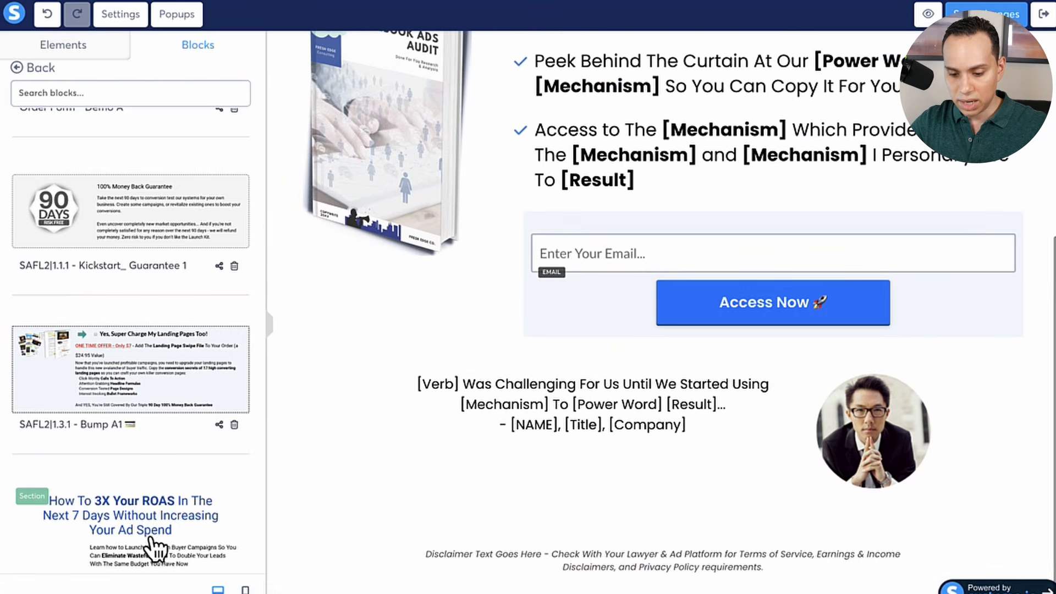
left_click(144, 384)
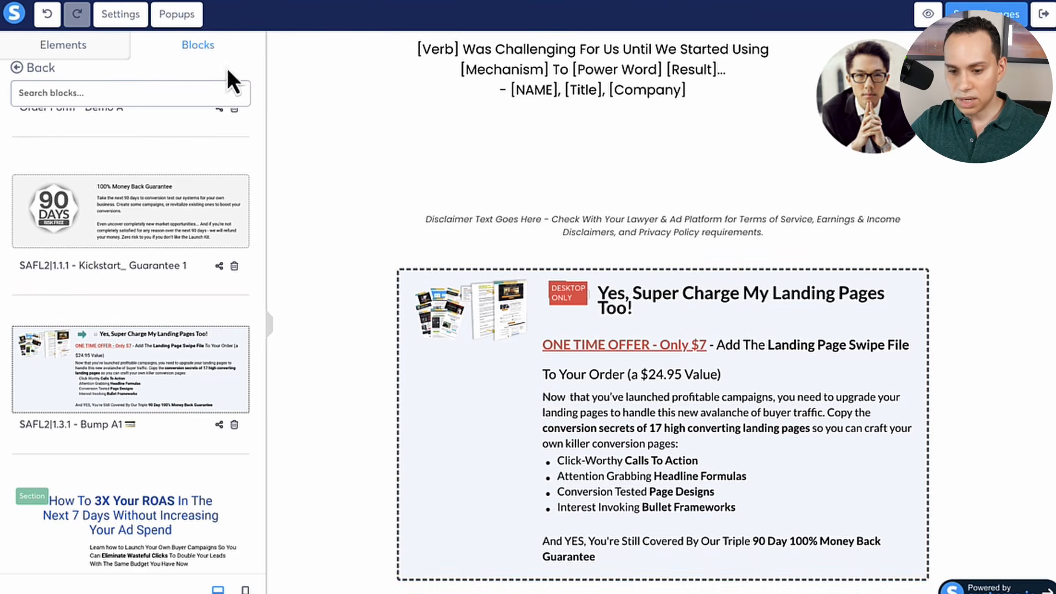
left_click(48, 17)
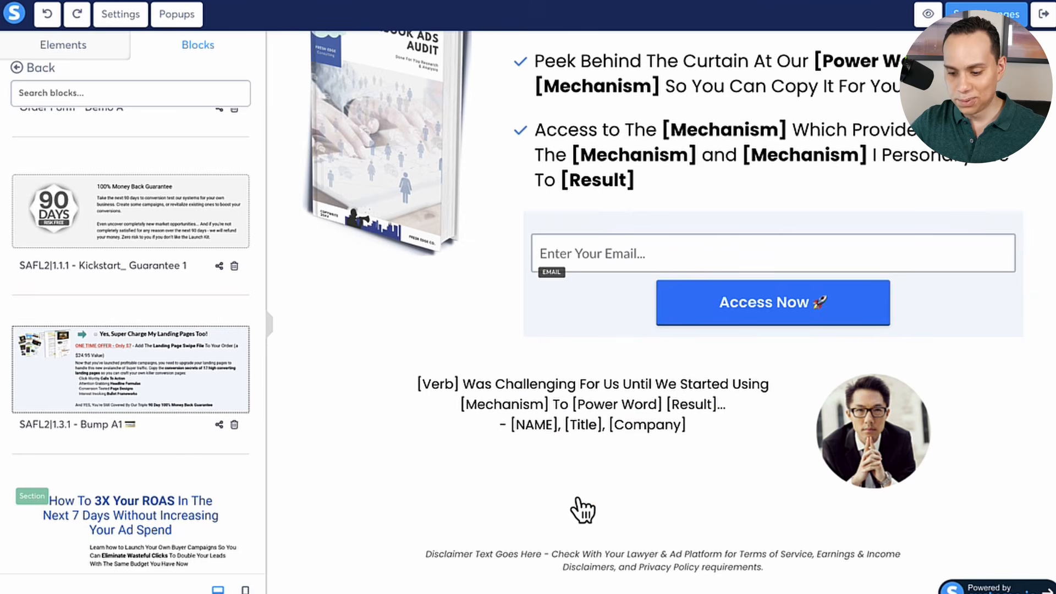
Add a Text element directly above the page's main headline, inside the same row
scroll(569, 437, "up", 5)
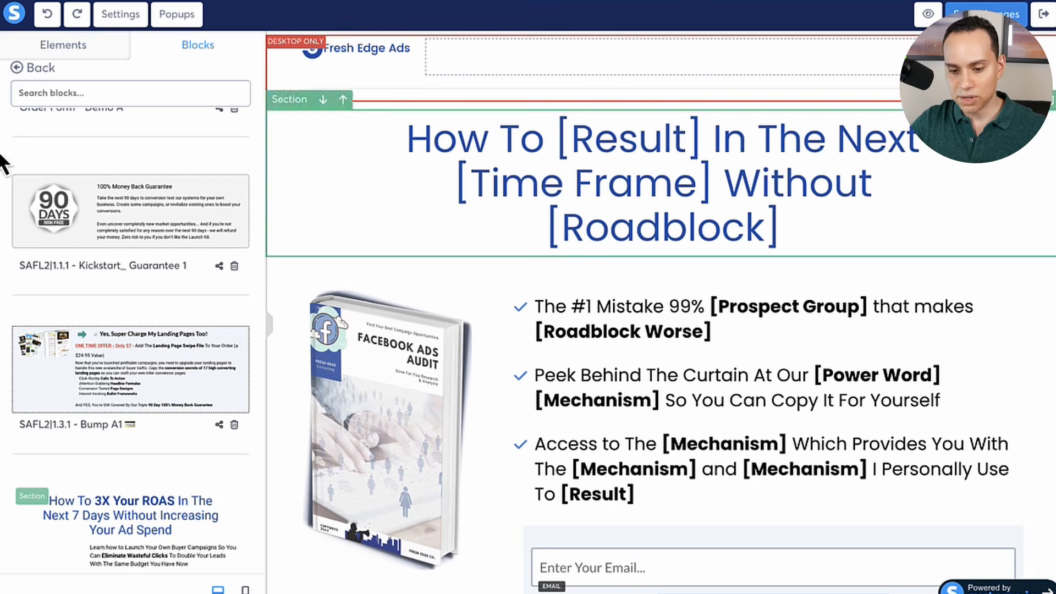
scroll(141, 198, "up", 2)
left_click(57, 46)
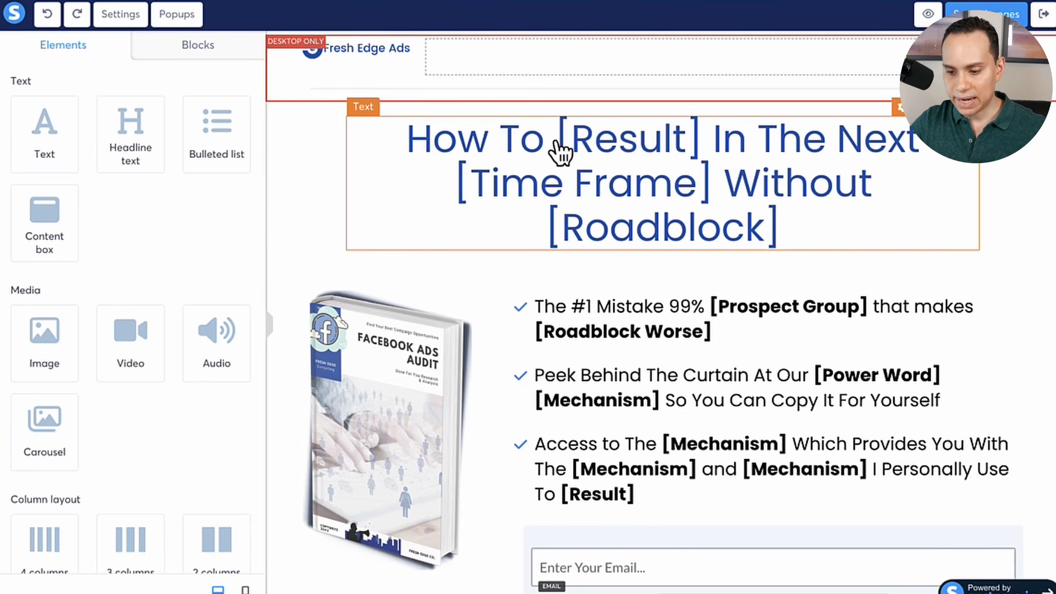
left_click_drag(37, 136, 566, 134)
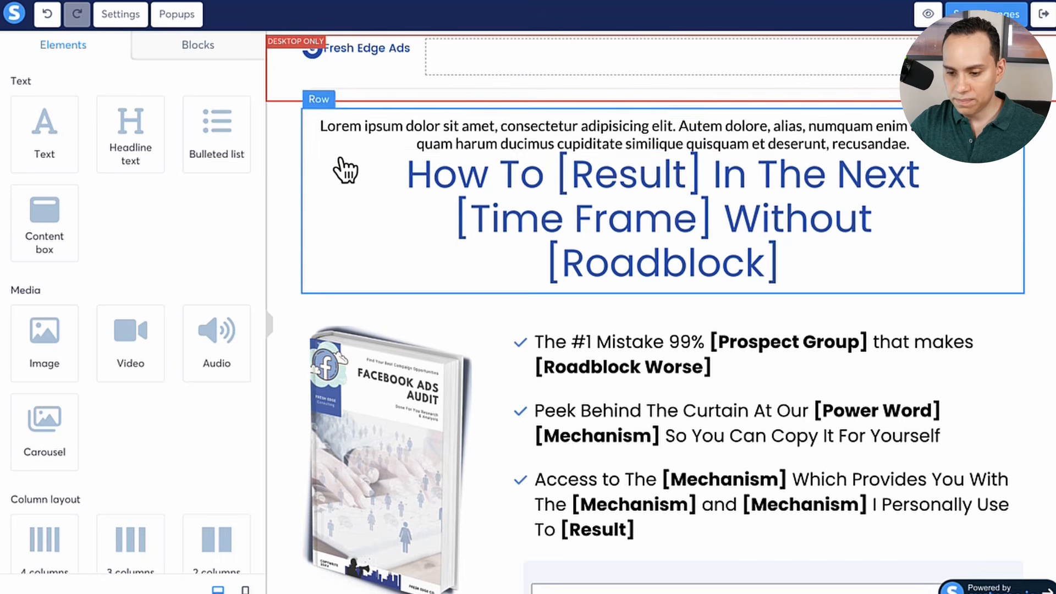
Replace the placeholder text above the headline with "For [Prospect Group] Eyes Only..."
left_click(404, 129)
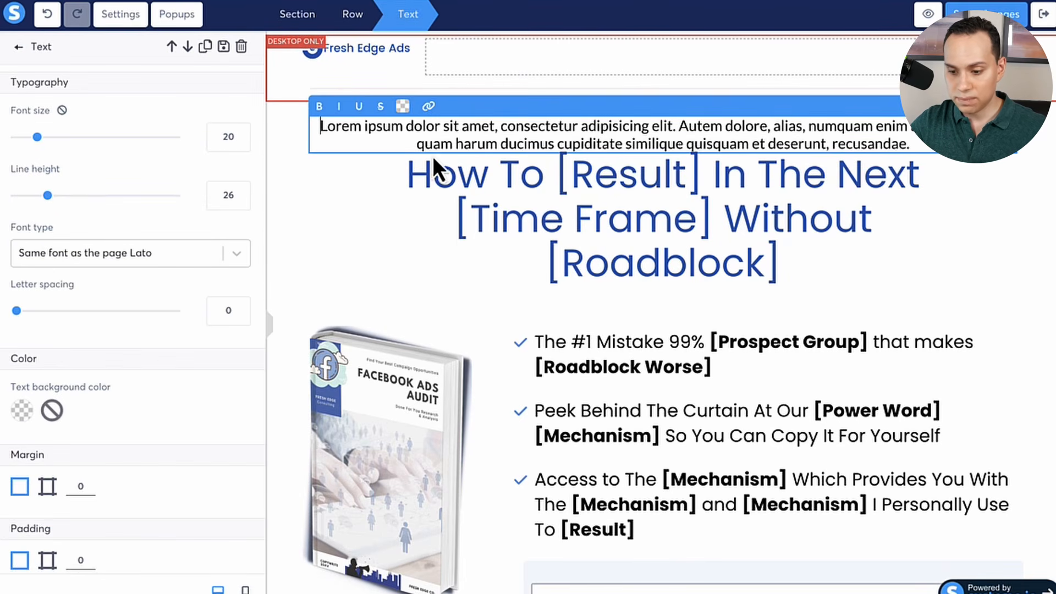
triple_click(927, 152)
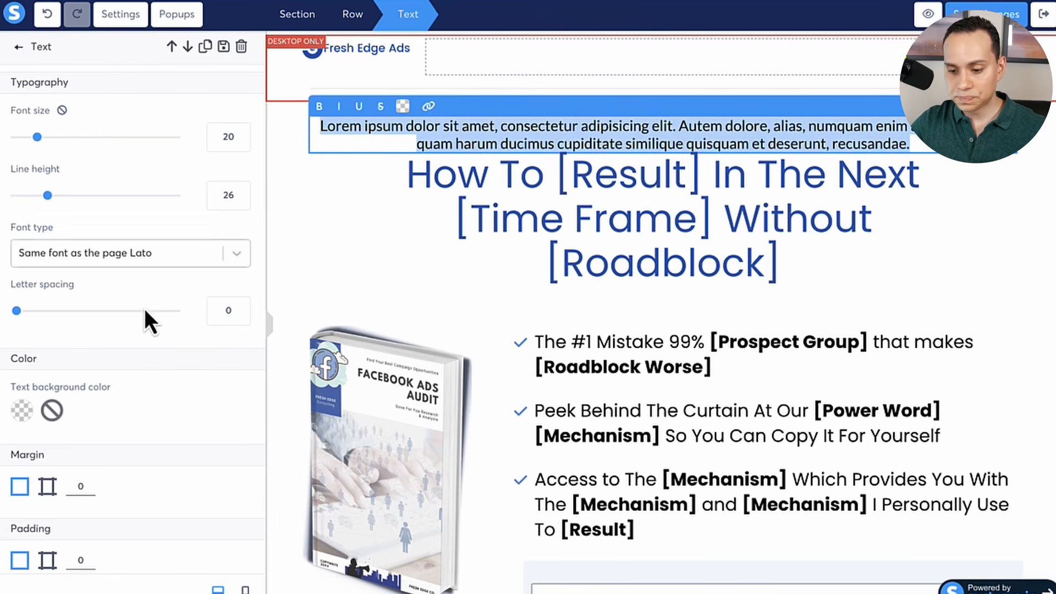
left_click(395, 218)
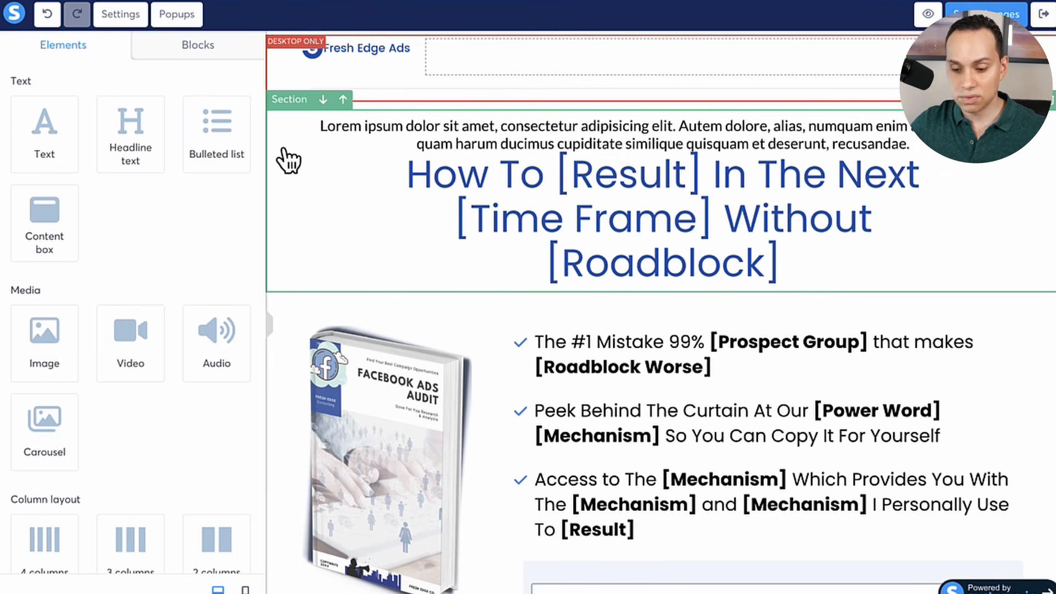
left_click(369, 125)
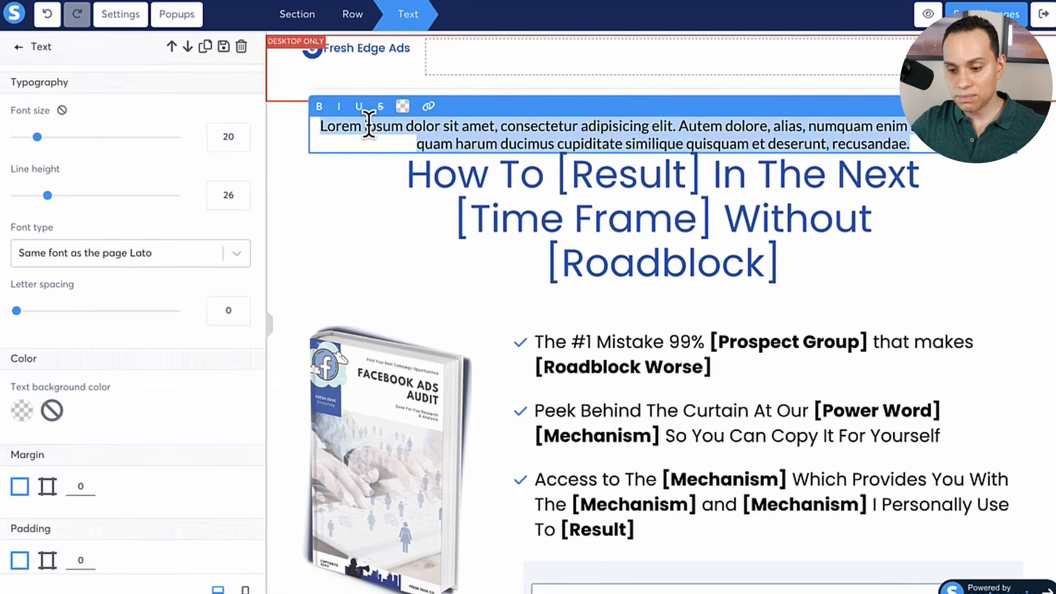
left_click(335, 171)
left_click(333, 141)
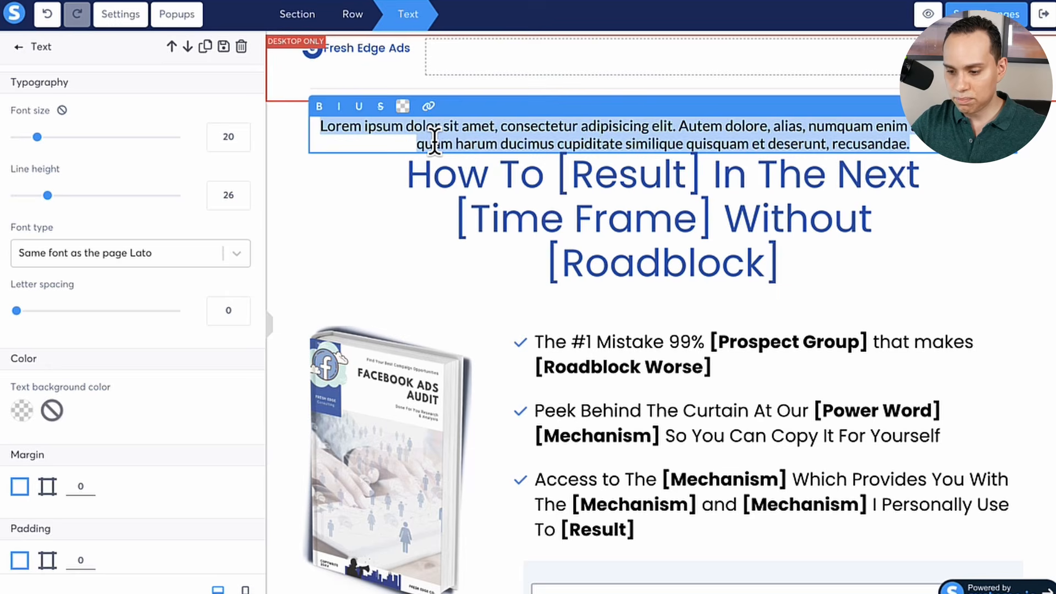
type("For [Prospect Group] Eyes Only...")
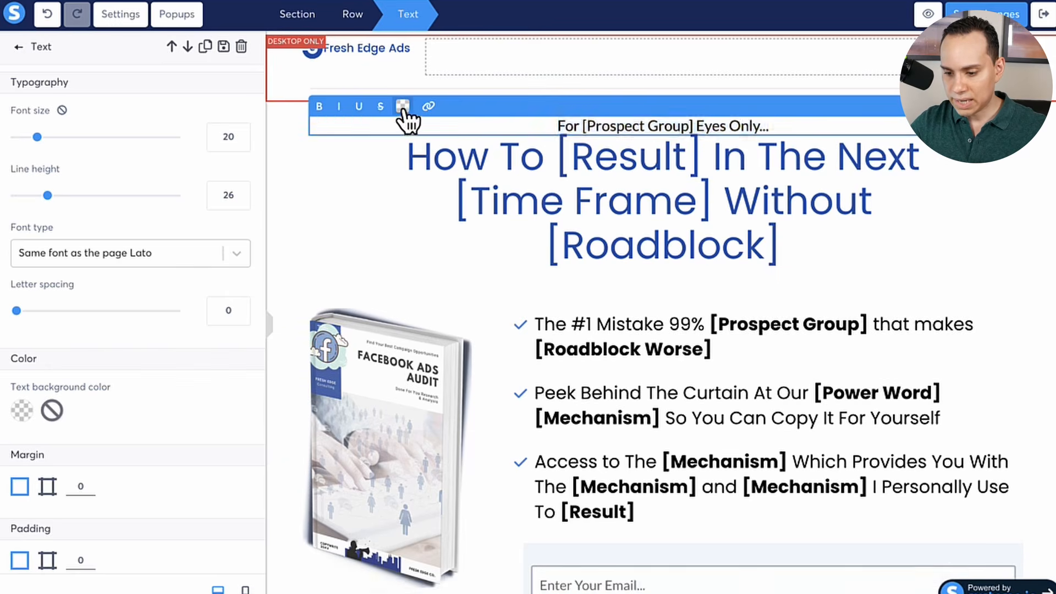
Set the "For [Prospect Group] Eyes Only..." line to dark grey 4A4A4A and italic
left_click(403, 106)
left_click(485, 339)
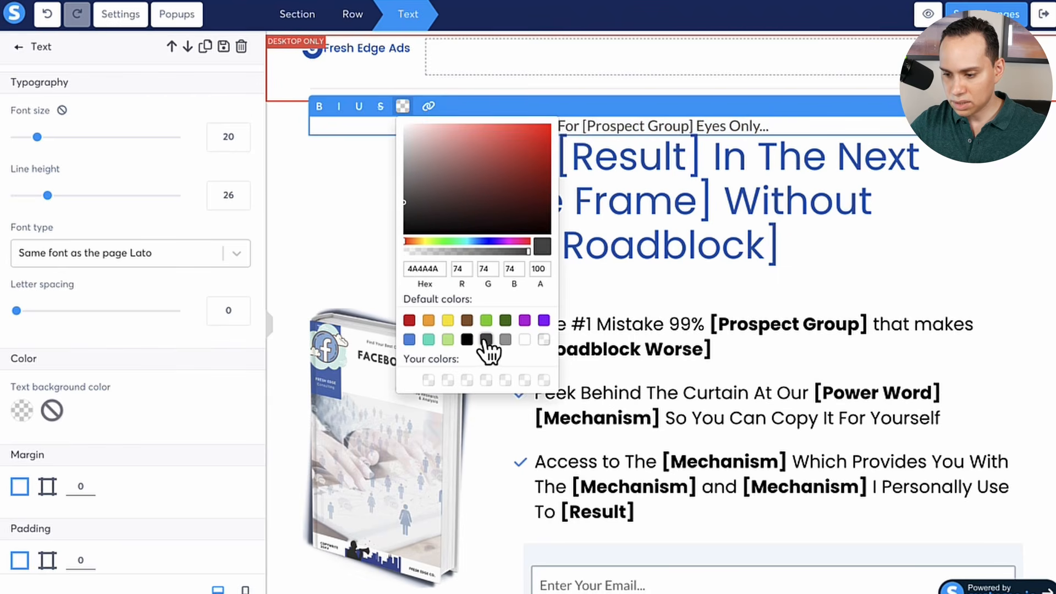
left_click(772, 127)
triple_click(774, 127)
key("ctrl+i")
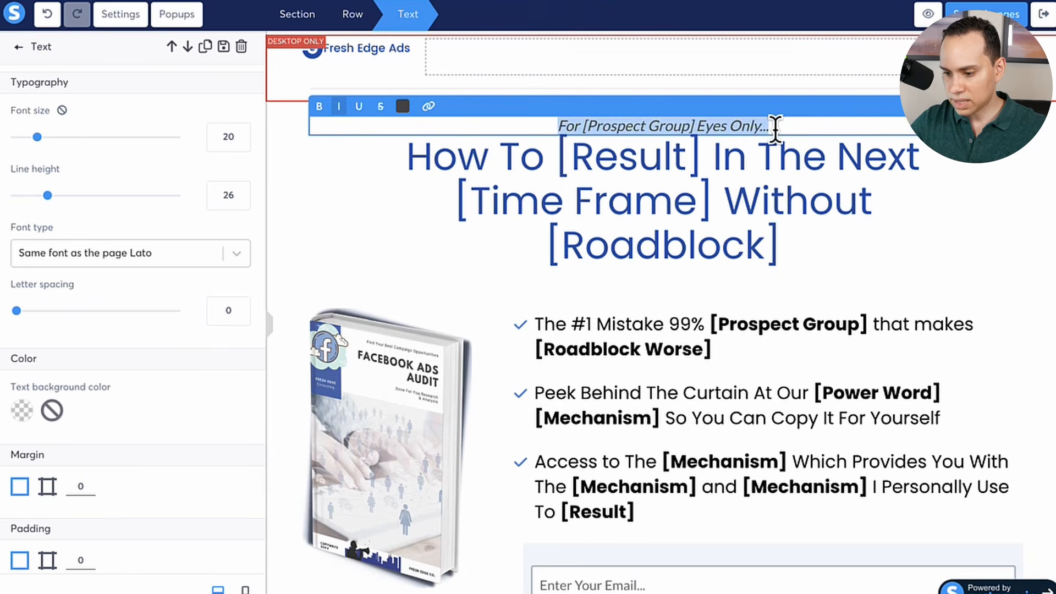
Lower the bottom margin of the "For [Prospect Group] Eyes Only..." text to -17, using separate margins per side
left_click(718, 306)
triple_click(761, 127)
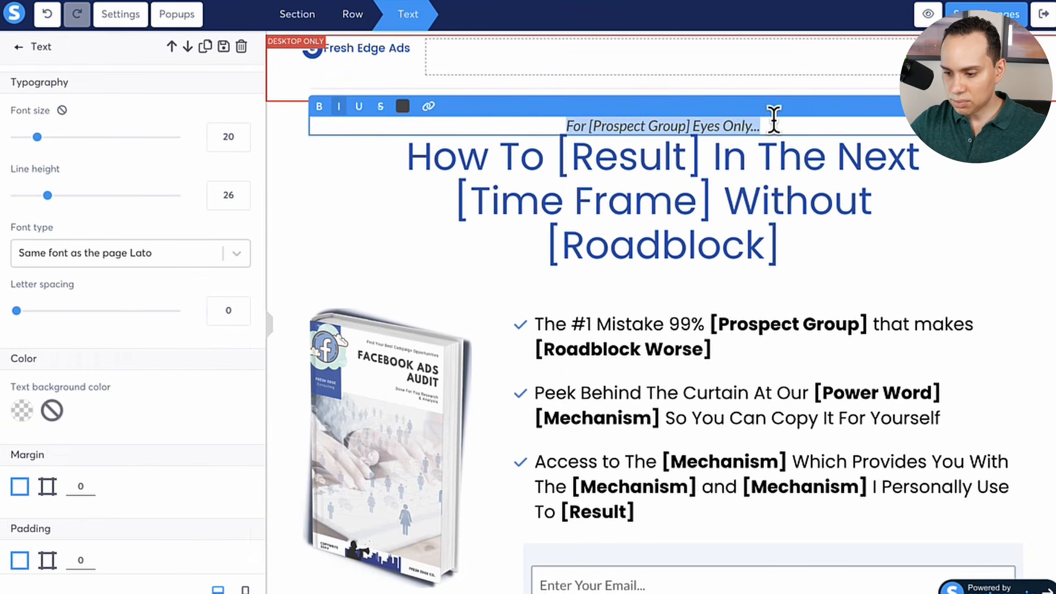
scroll(141, 161, "down", 5)
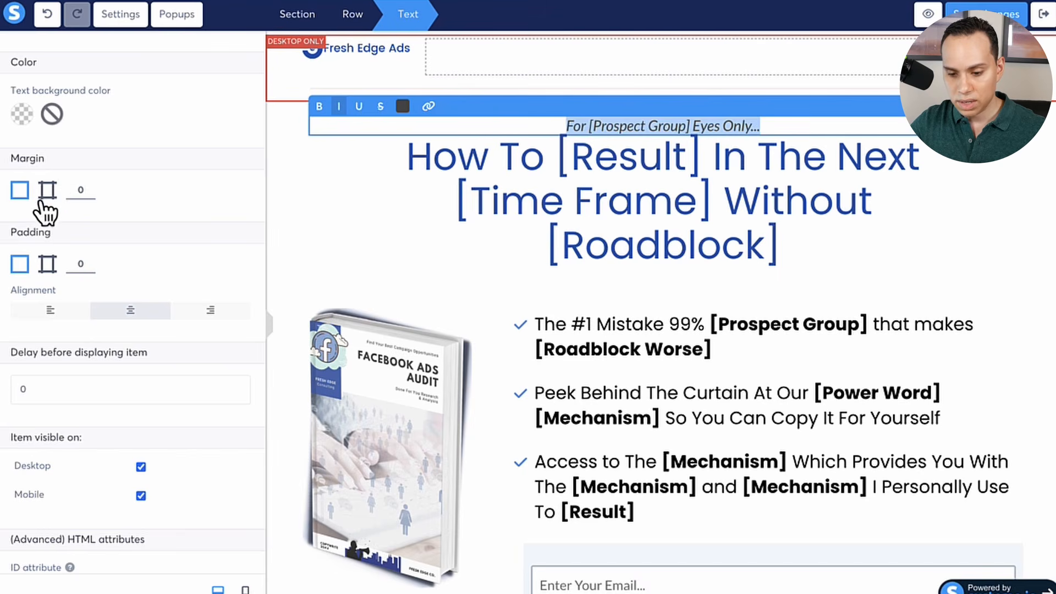
left_click(46, 190)
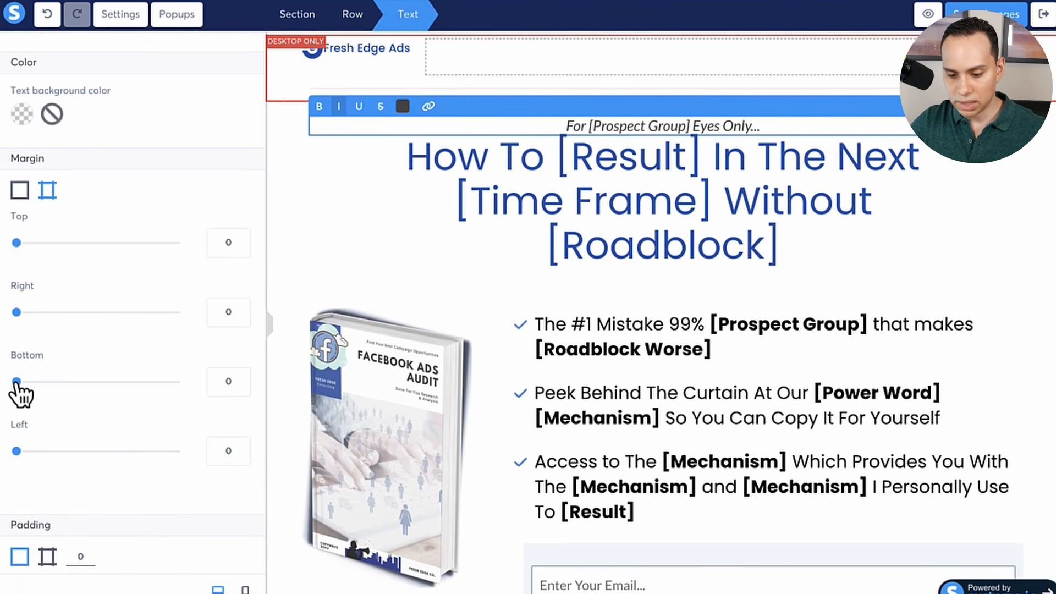
mouse_move(17, 381)
left_mouse_down()
mouse_move(198, 391)
mouse_move(6, 405)
mouse_move(1, 387)
left_mouse_up()
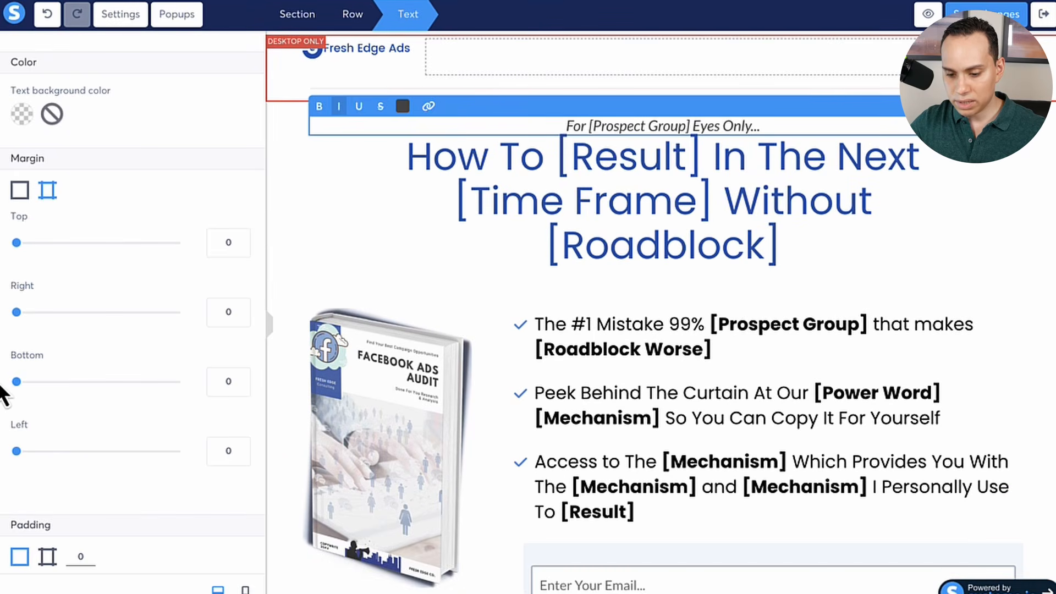
left_click(213, 379)
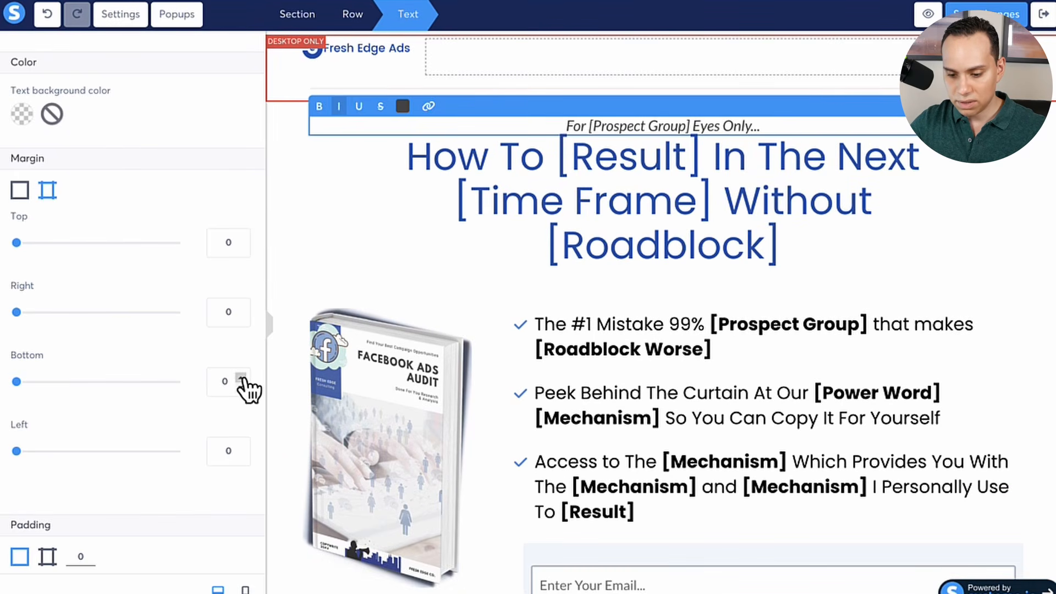
left_click(241, 380)
left_click(241, 387)
left_click(241, 387)
left_click(241, 387)
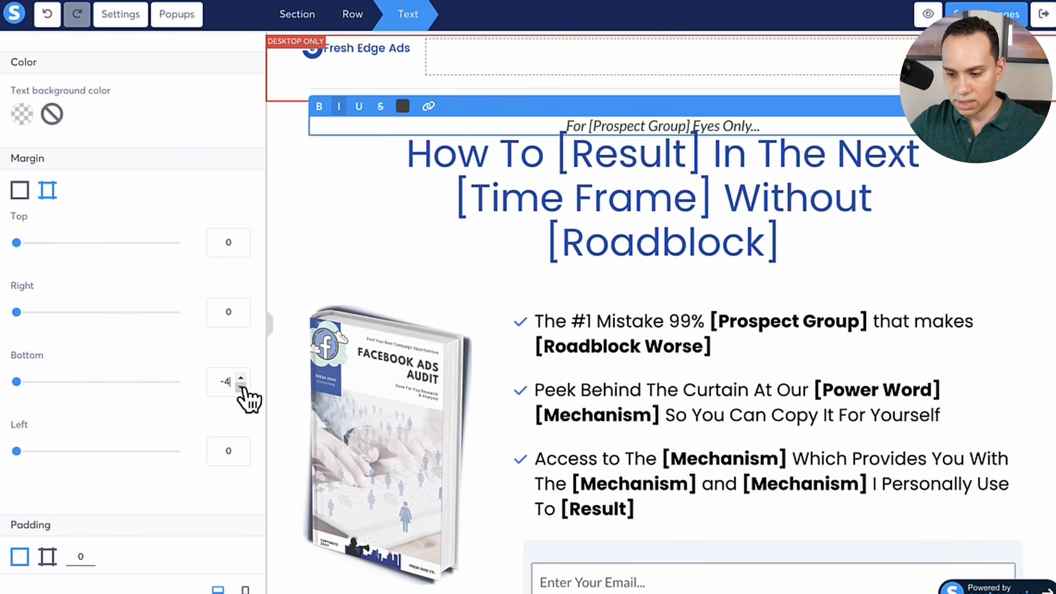
left_click(240, 386)
left_click(241, 386)
left_click(241, 386)
left_click(241, 386)
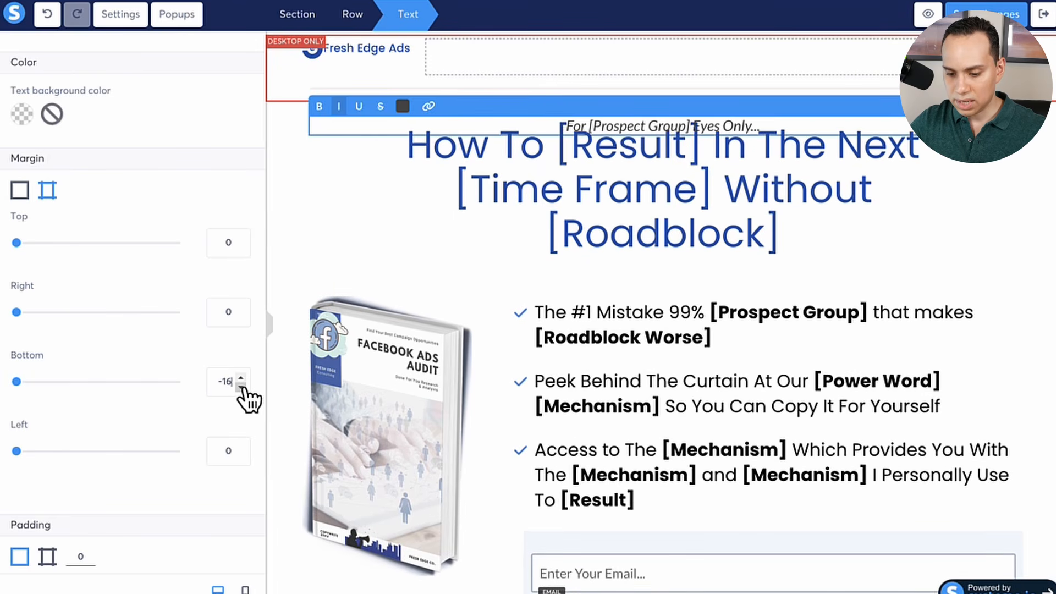
left_click(241, 387)
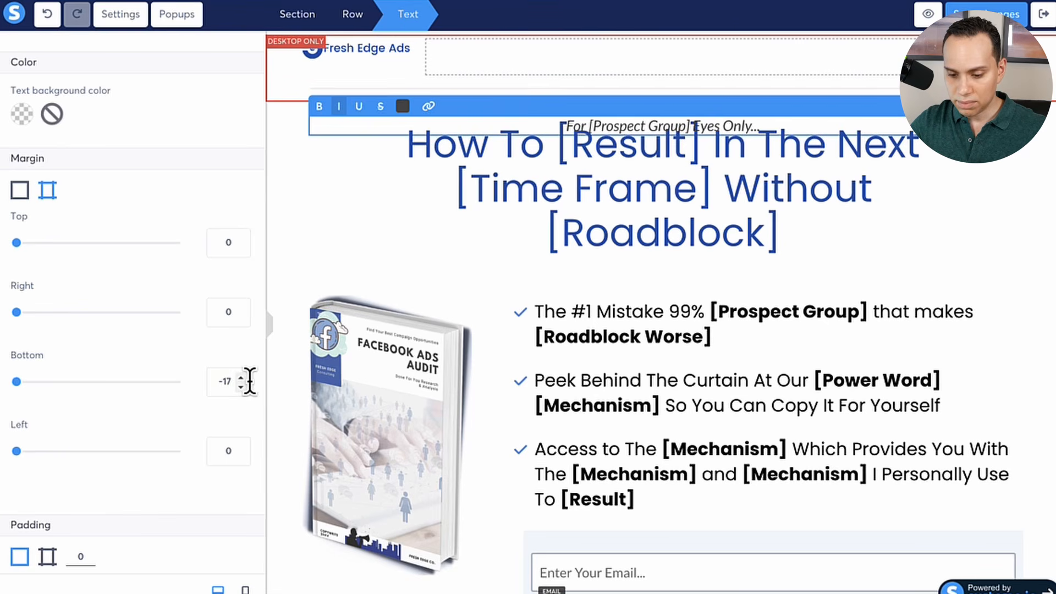
Reset the bottom margin of the "For [Prospect Group] Eyes Only..." text to 0
type("0")
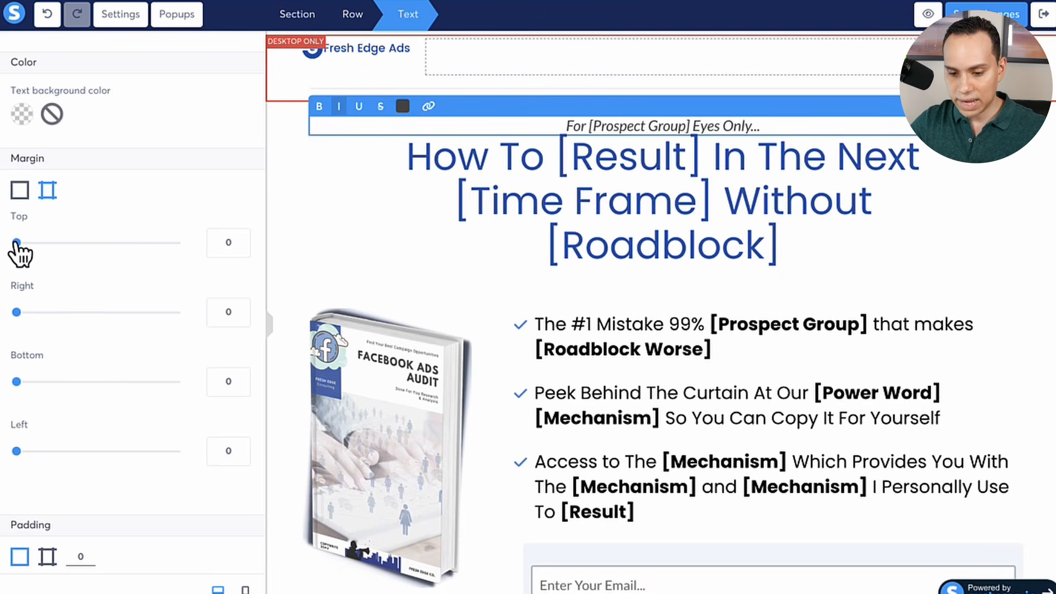
left_click_drag(17, 245, 2, 269)
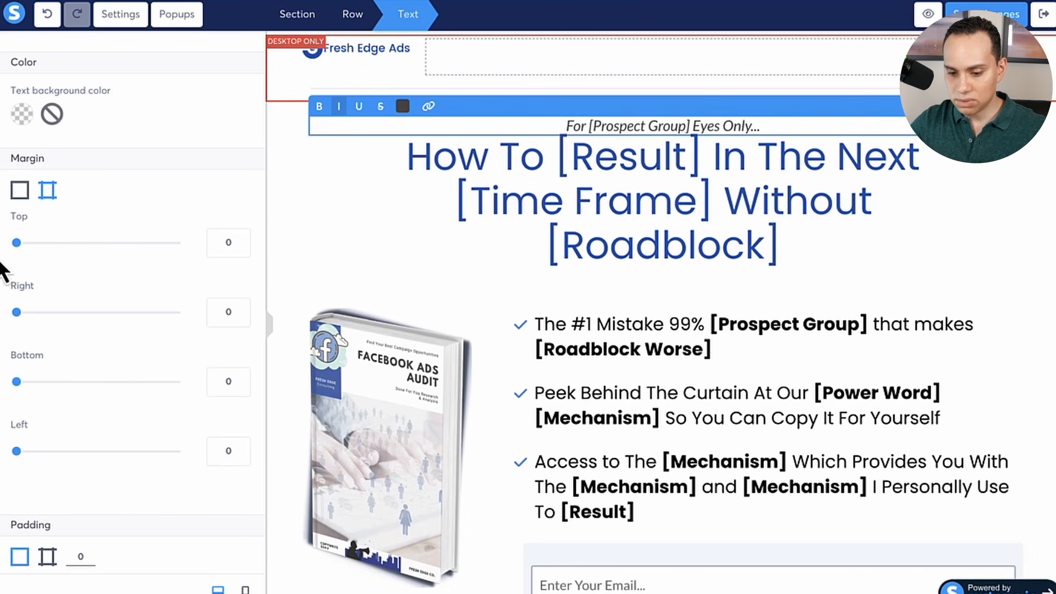
left_click(632, 208)
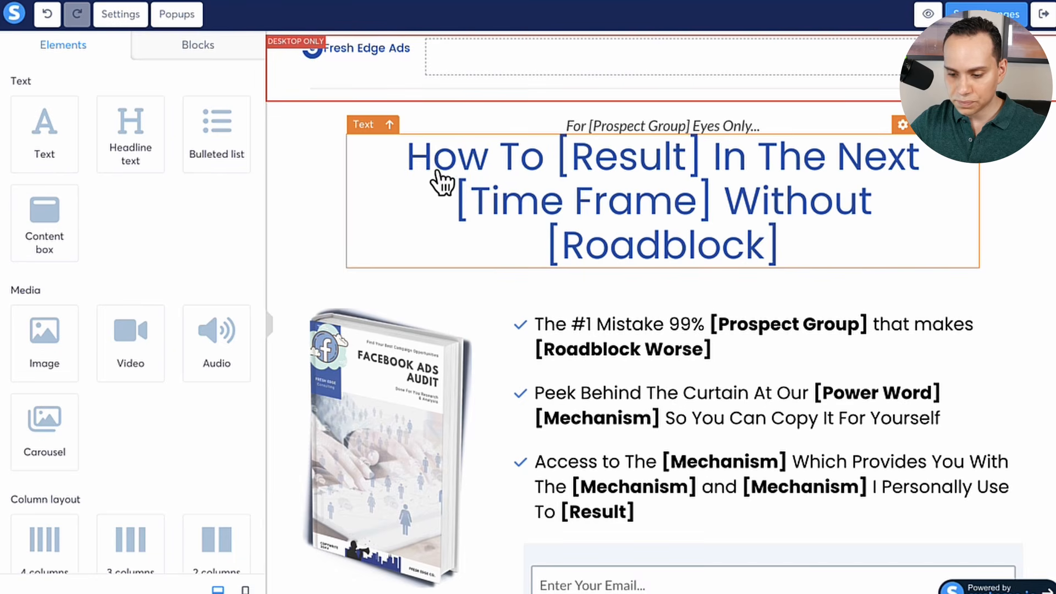
Set separate padding for the "For [Prospect Group] Eyes Only..." text, with 200 on both the right and left
triple_click(521, 124)
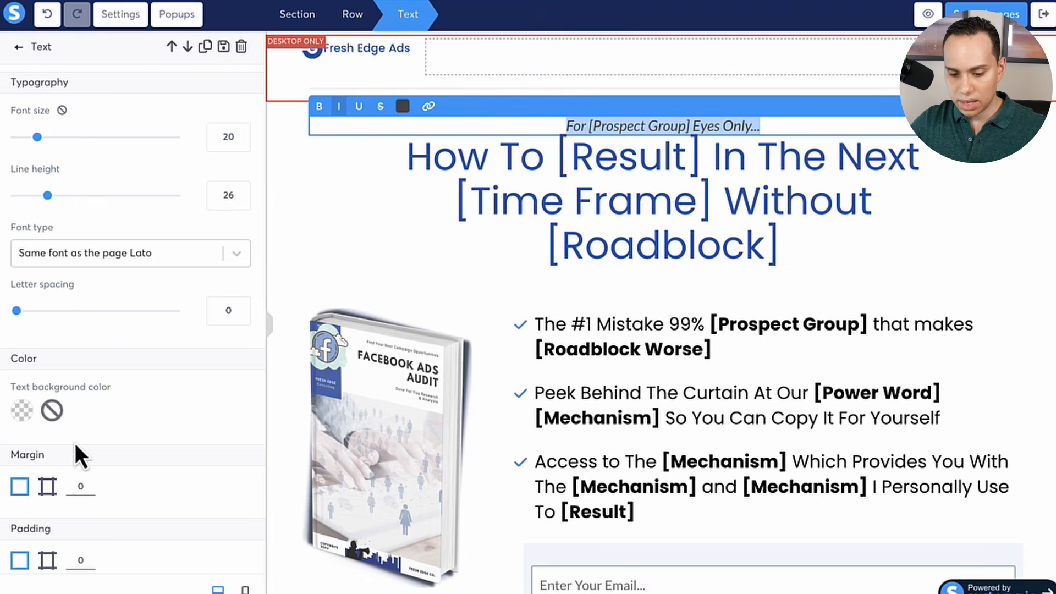
scroll(74, 443, "down", 3)
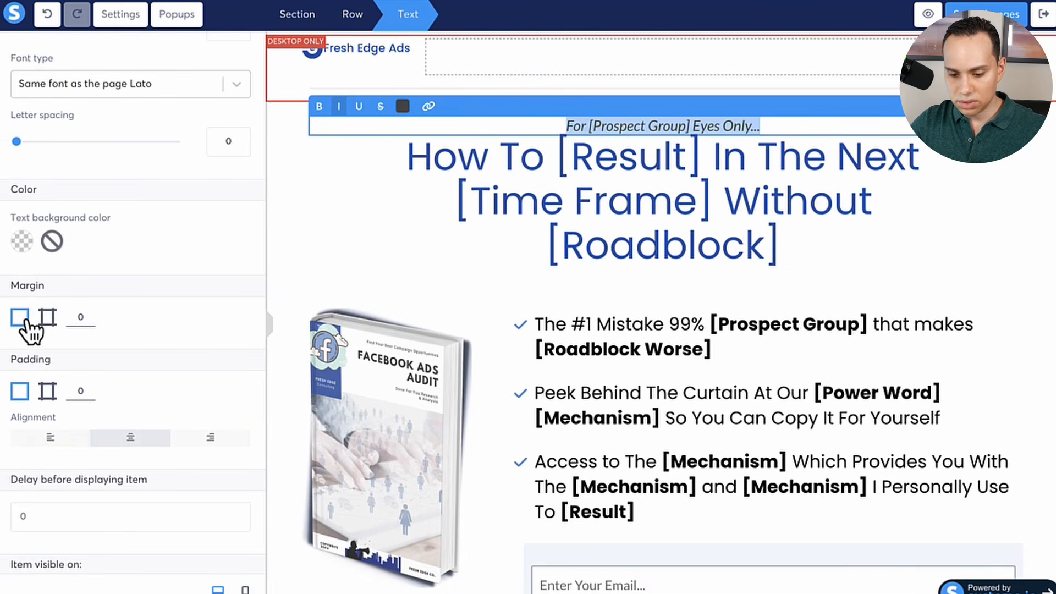
left_click(48, 392)
scroll(46, 398, "down", 3)
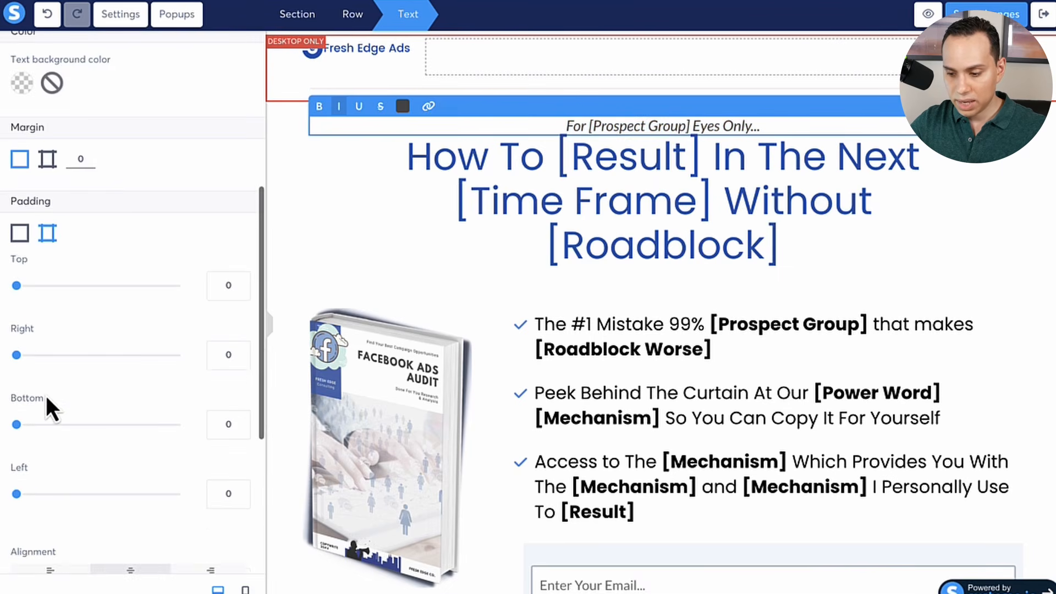
left_click_drag(18, 355, 221, 356)
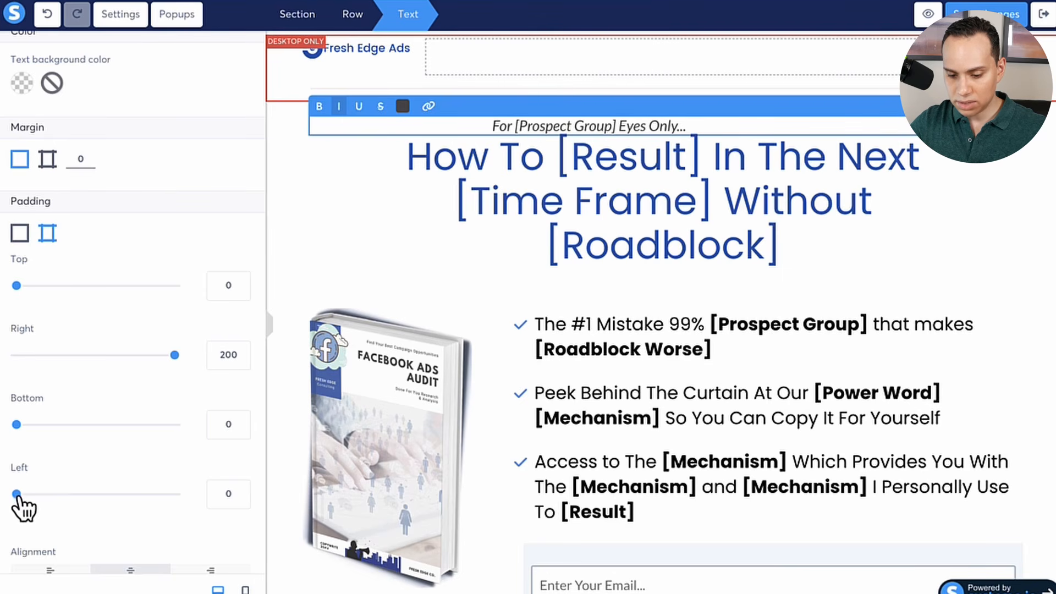
left_click_drag(17, 493, 240, 503)
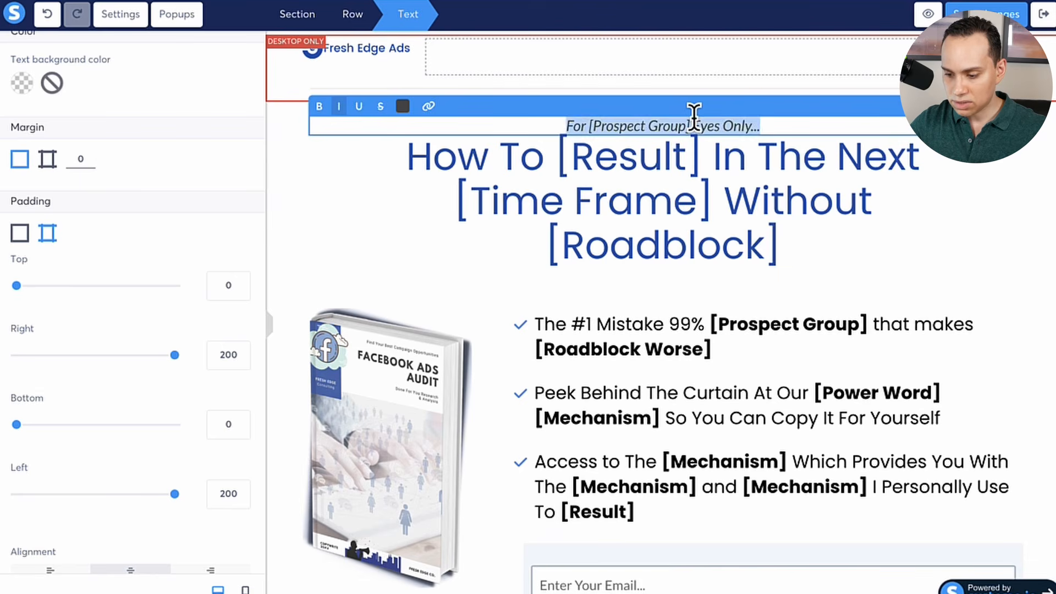
Fill the text element above the headline with repeated copies of "For [Prospect Group] Eyes Only..." so that it wraps over several lines
key("ctrl+v")
key("ctrl+v")
key("ctrl+v")
key("ctrl+v")
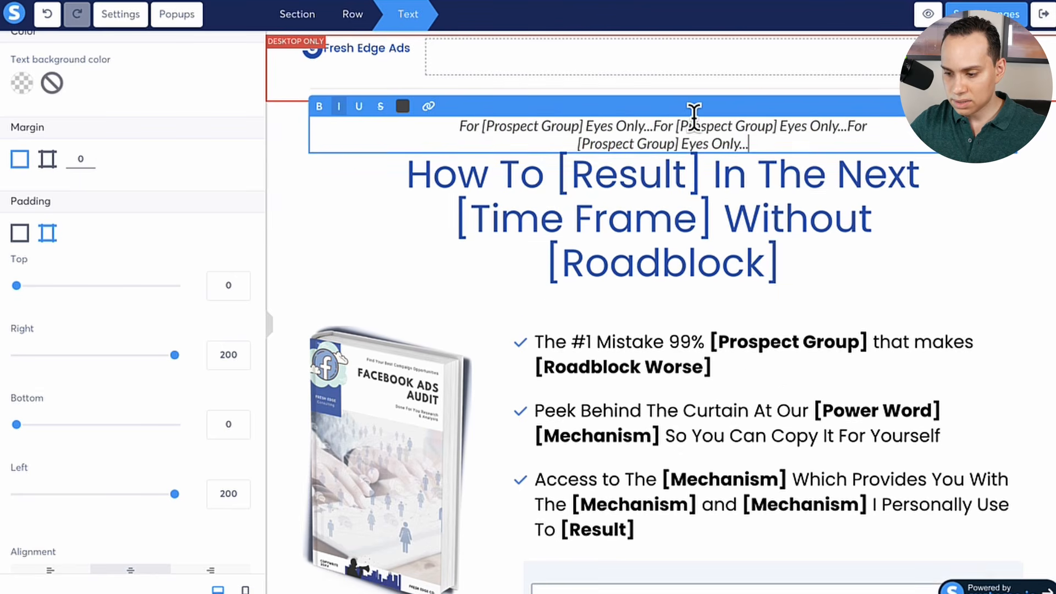
key("ctrl+v")
key("ctrl+v")
key("ctrl+v")
key("ctrl+v")
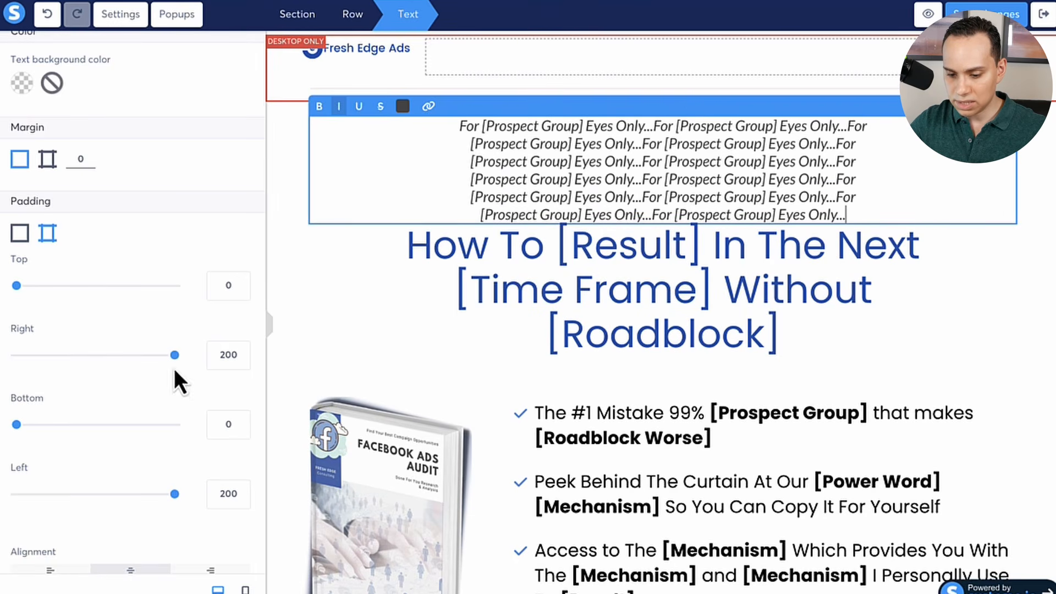
Try a right padding of 0 on the repeated text, and set it back to 200
left_click_drag(174, 355, 3, 363)
mouse_move(174, 494)
left_mouse_down()
mouse_move(21, 503)
mouse_move(187, 491)
left_mouse_up()
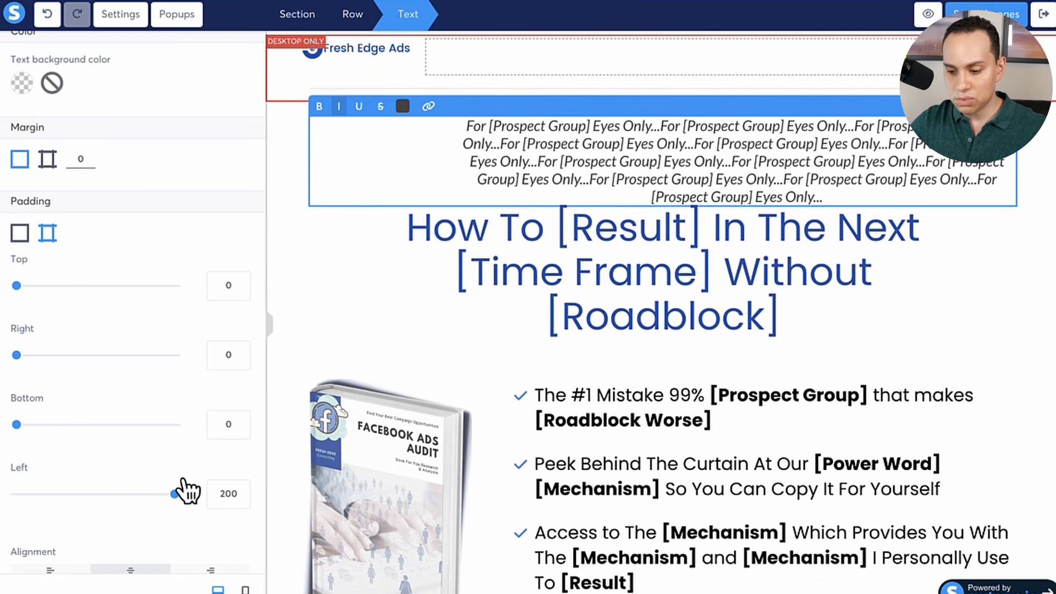
left_click_drag(16, 354, 271, 377)
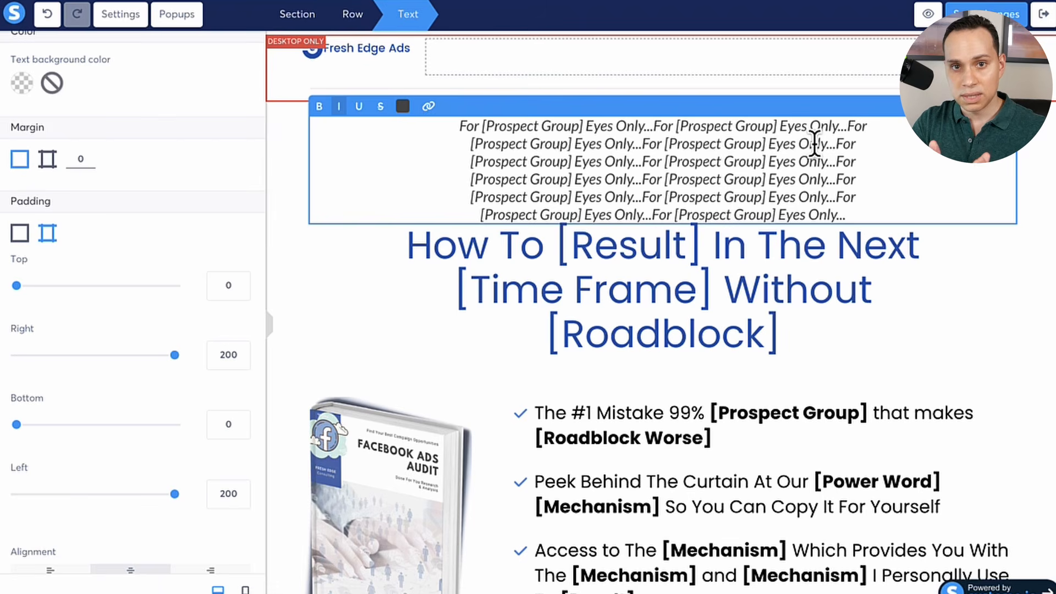
Insert a line break after the second "For" in the third line of the repeated text
left_click(658, 167)
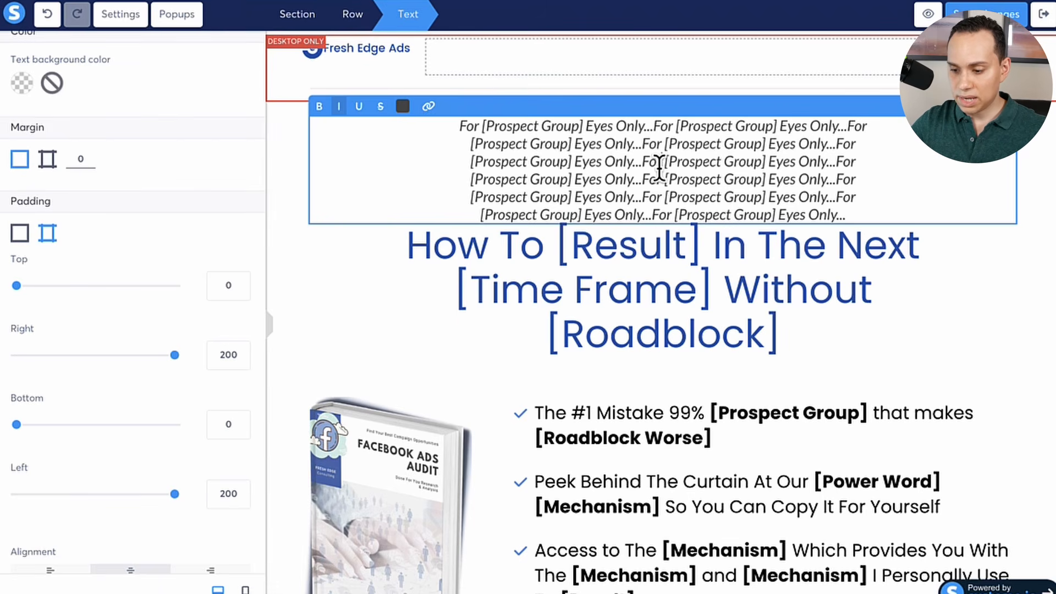
key("Return")
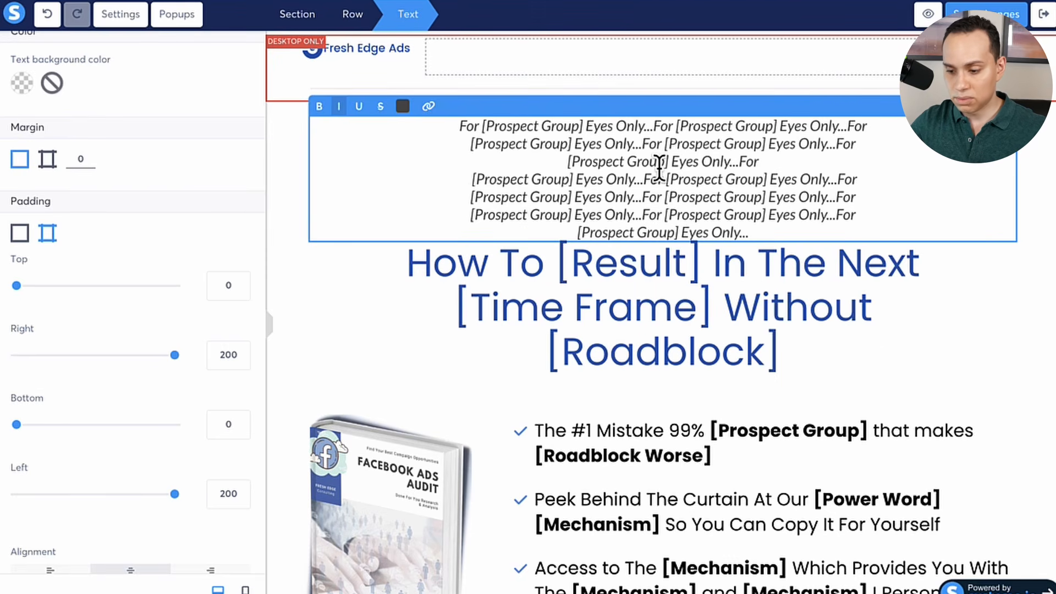
Delete the repeated "For [Prospect Group] Eyes Only..." text element above the headline and confirm the deletion
left_click(854, 354)
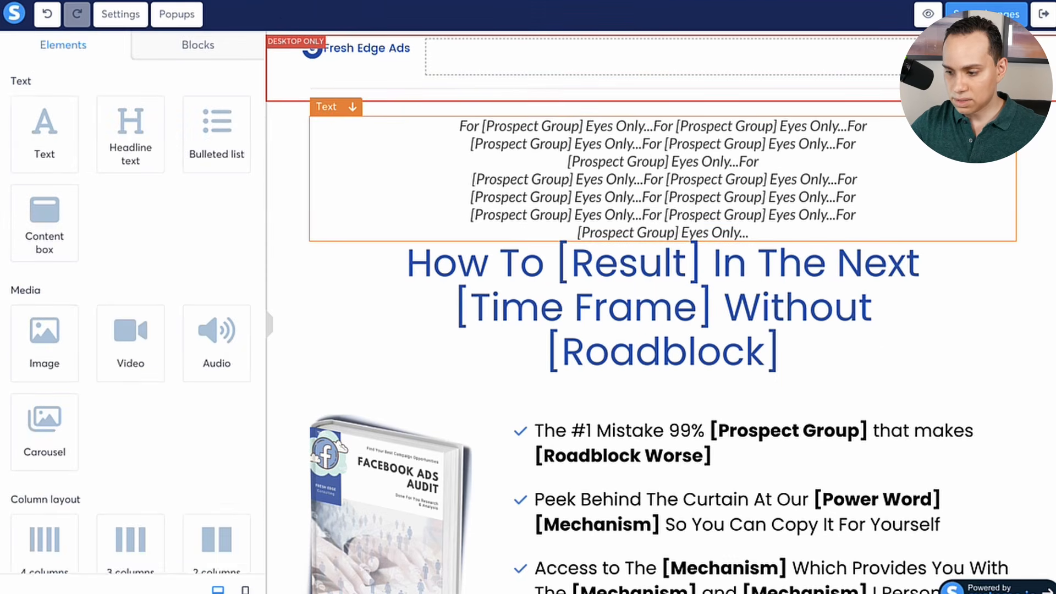
left_click(1005, 106)
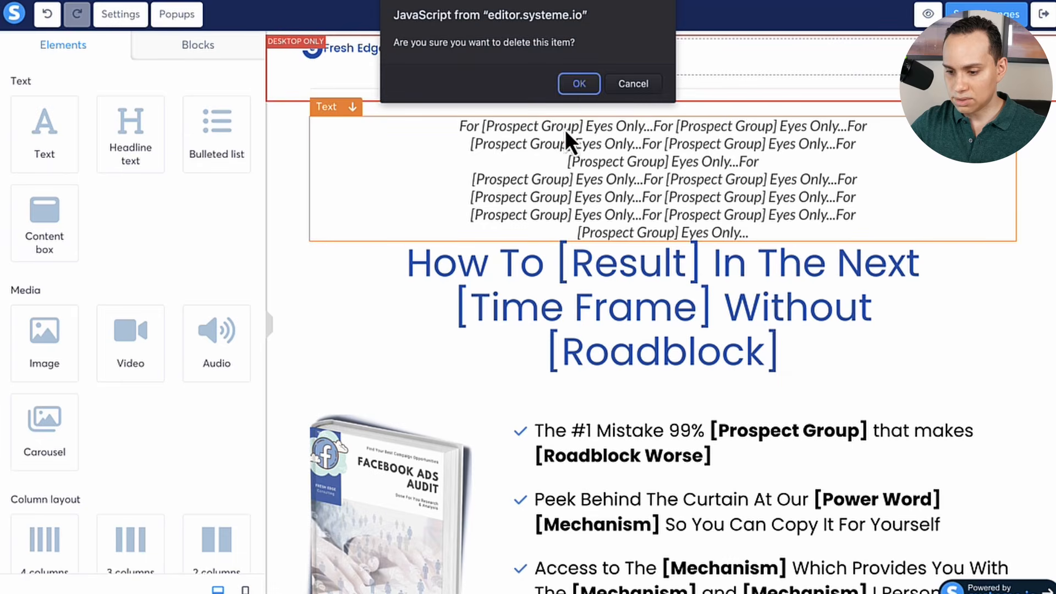
left_click(580, 92)
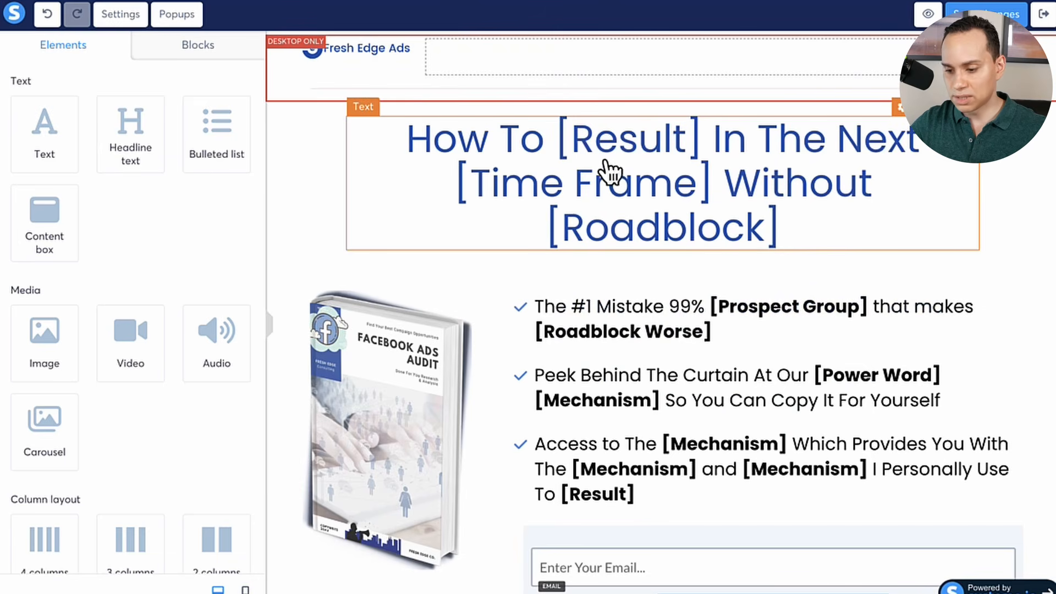
Hide the main headline's section on mobile, check the page in the mobile view, and return to the desktop view
left_click(293, 162)
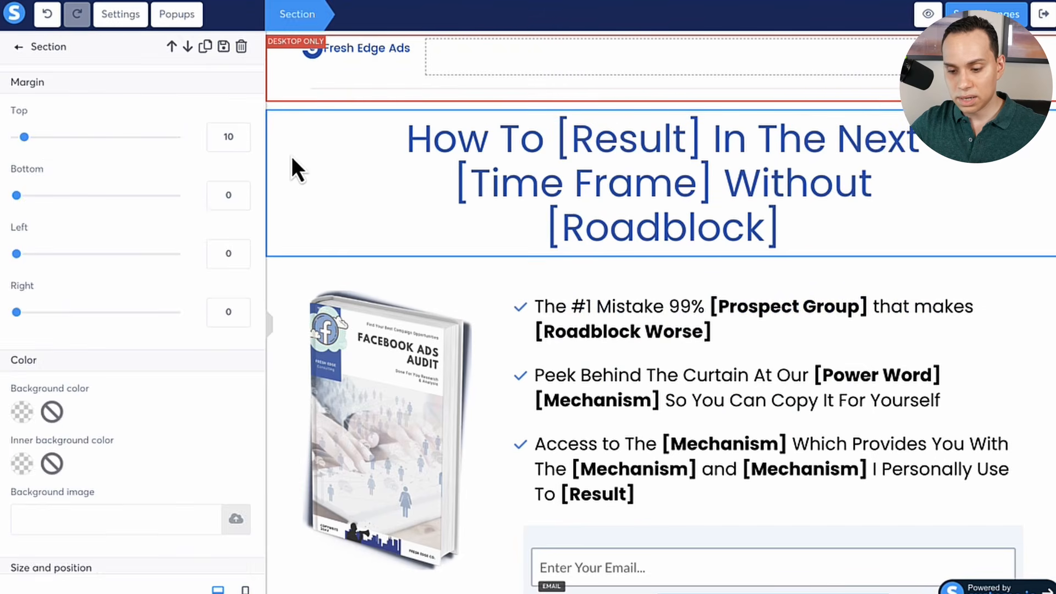
left_click(297, 275)
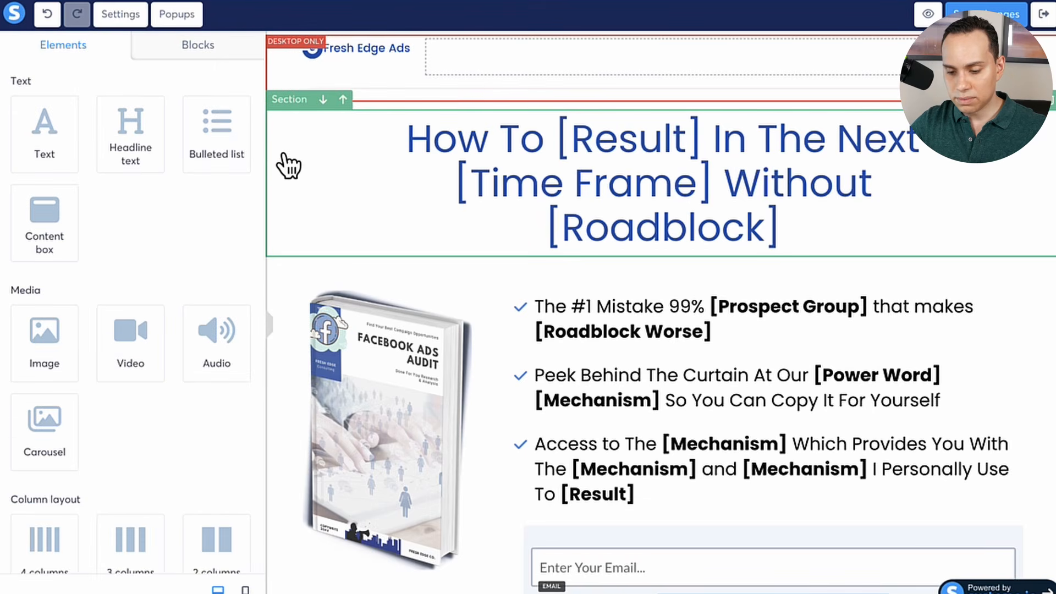
left_click(318, 140)
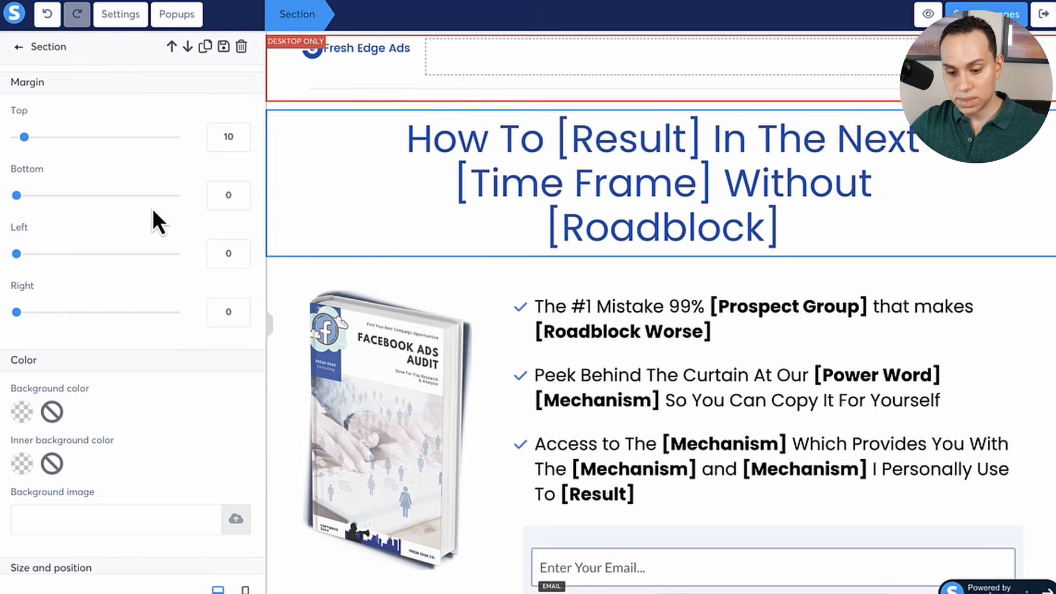
scroll(155, 225, "down", 5)
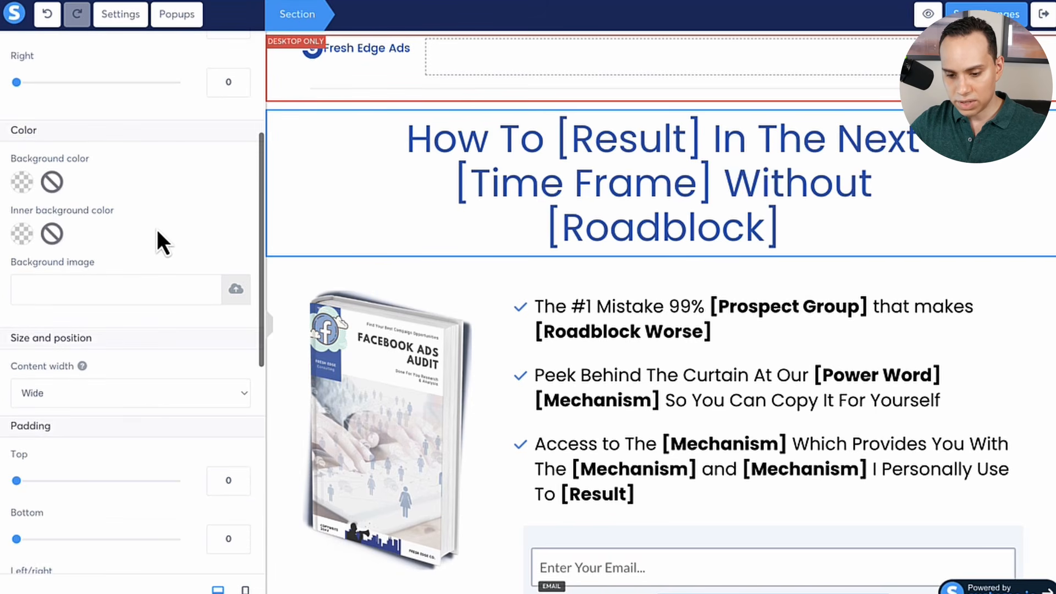
scroll(157, 230, "up", 5)
scroll(157, 229, "down", 12)
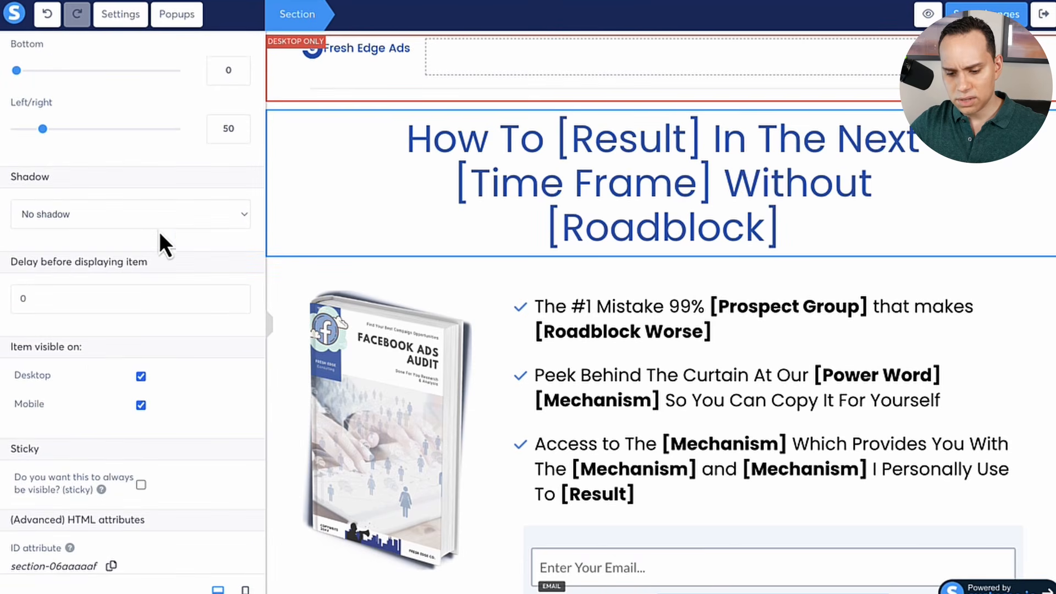
left_click(142, 405)
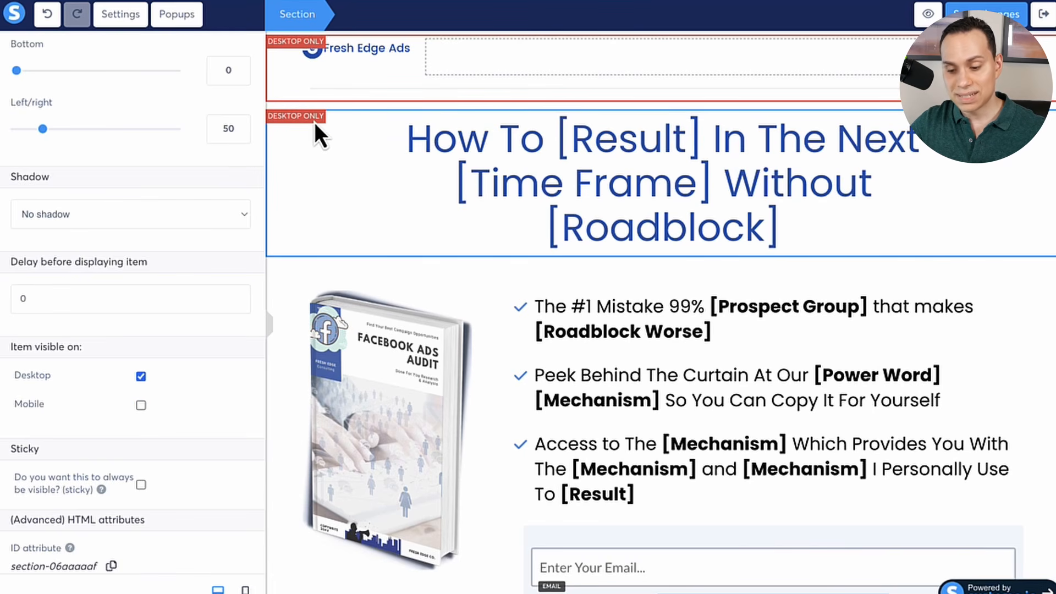
left_click(245, 590)
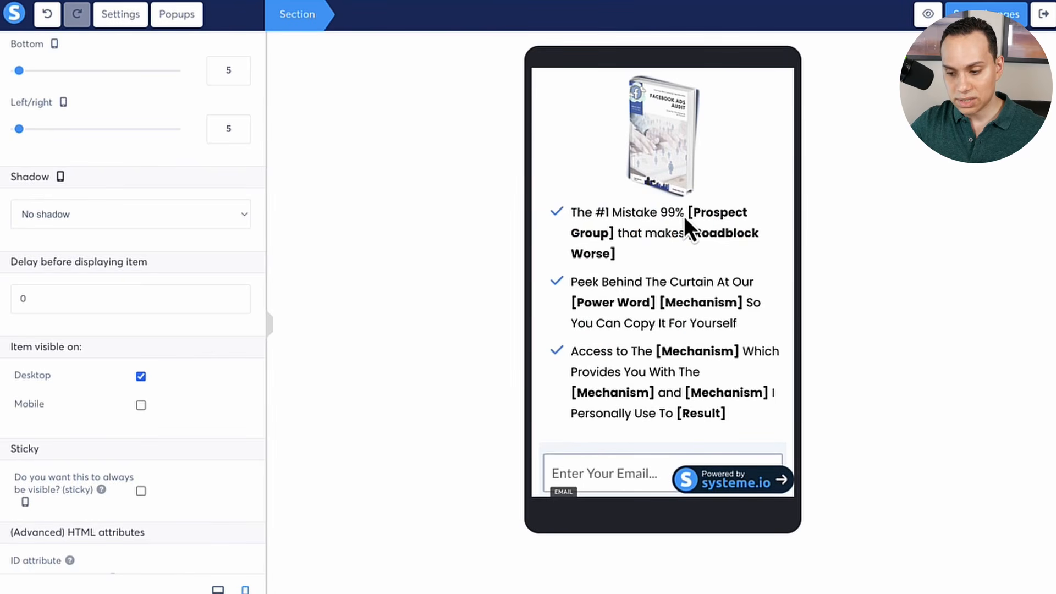
left_click(218, 590)
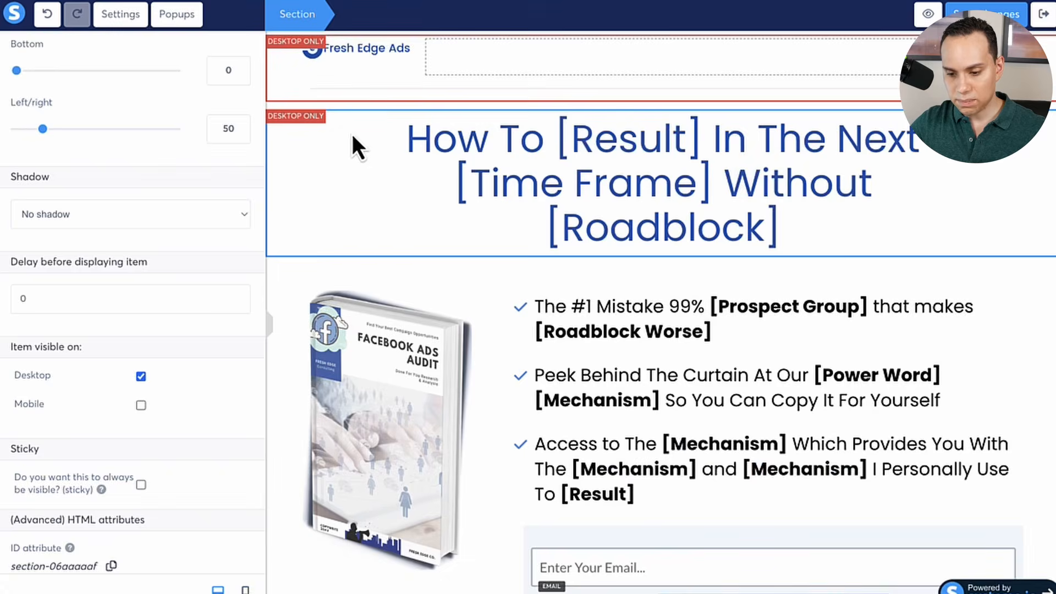
Make the main headline's section visible on mobile again and show the page in the mobile view
left_click(141, 405)
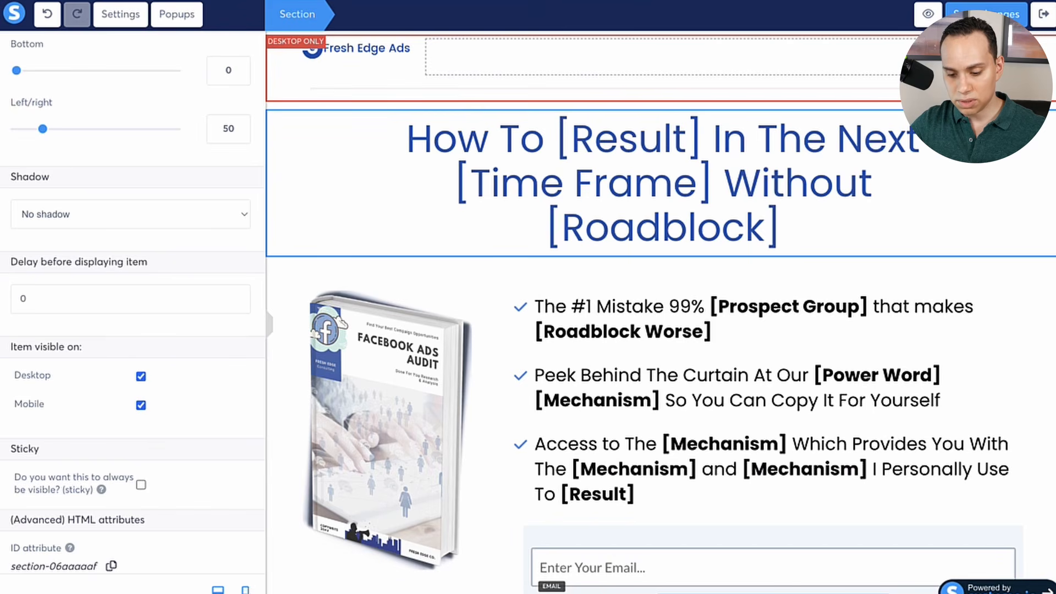
left_click(246, 590)
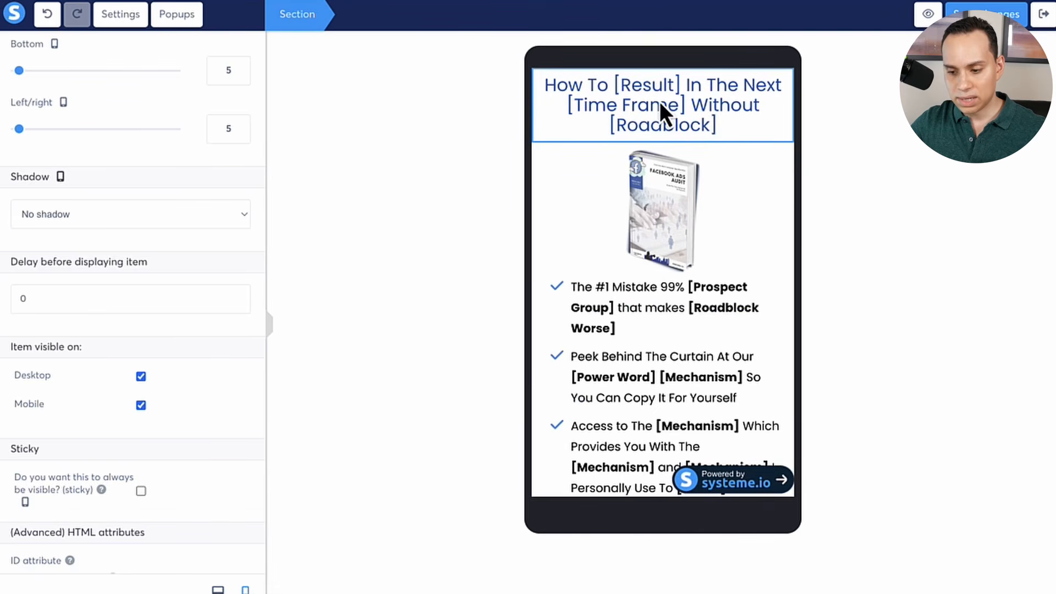
Check the headline and book image in the mobile view and return to the desktop view
left_click(759, 207)
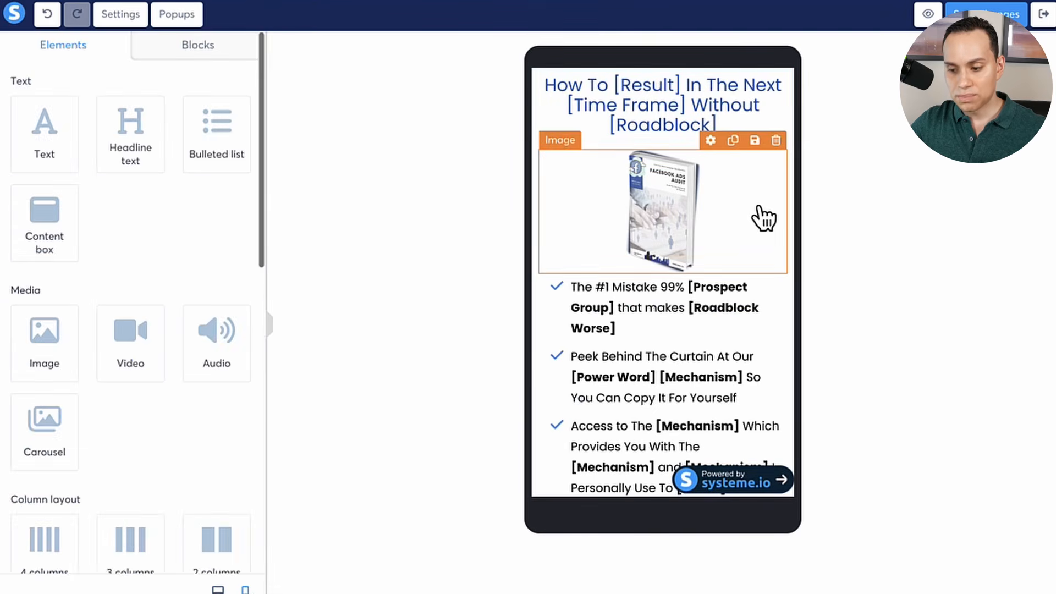
left_click(595, 97)
left_click(714, 222)
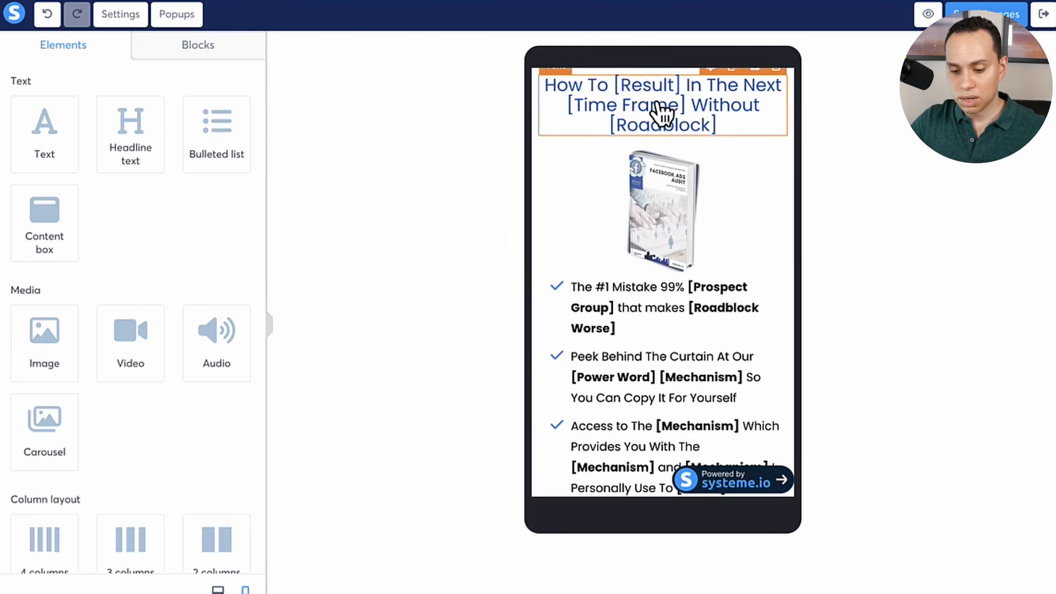
left_click(217, 589)
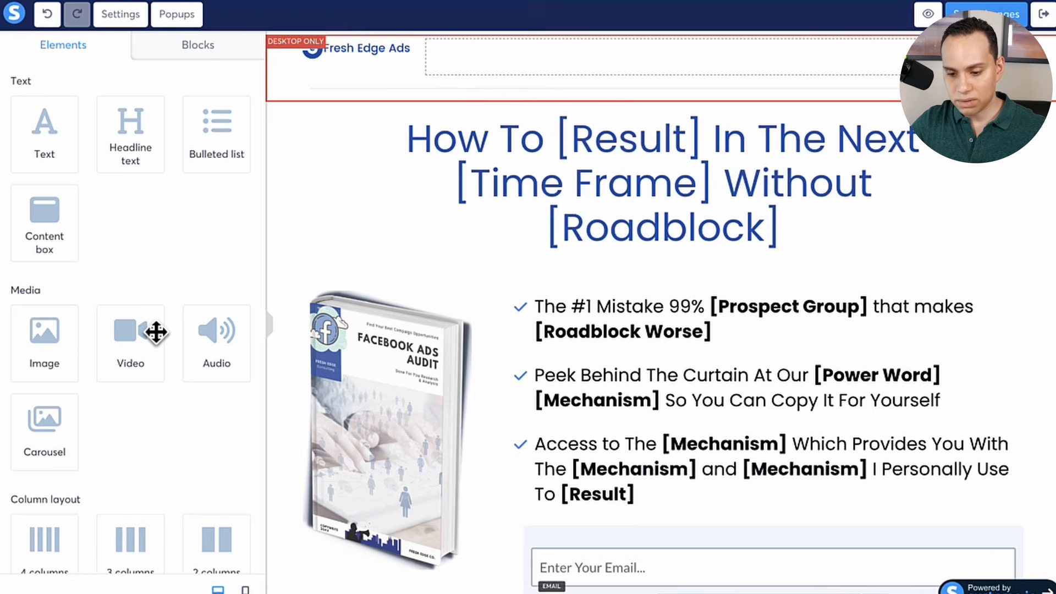
Set the content width of the main headline's section to Extra small
left_click(277, 180)
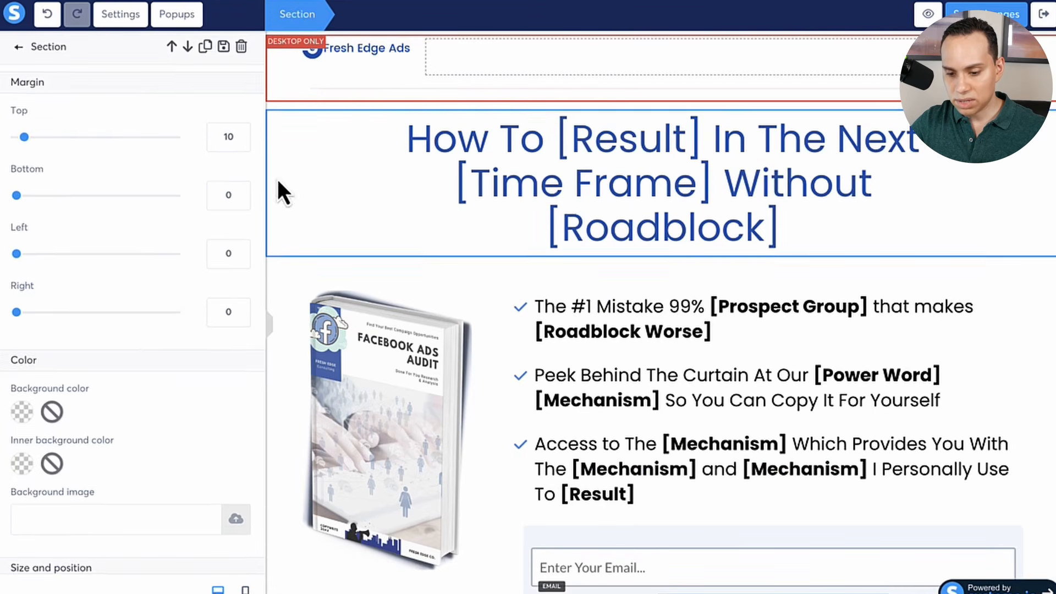
scroll(140, 338, "down", 6)
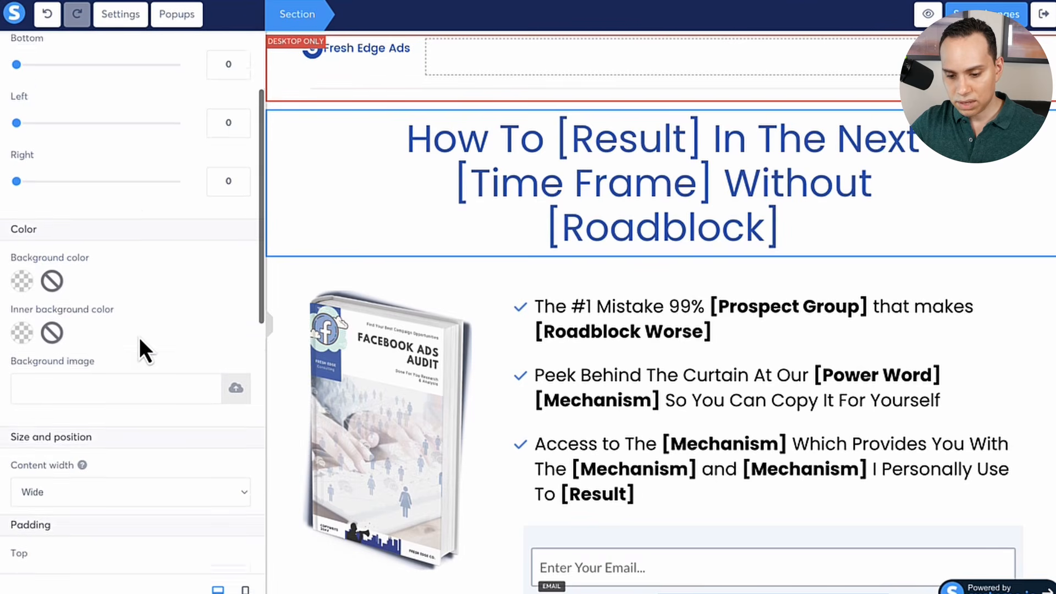
scroll(140, 338, "down", 2)
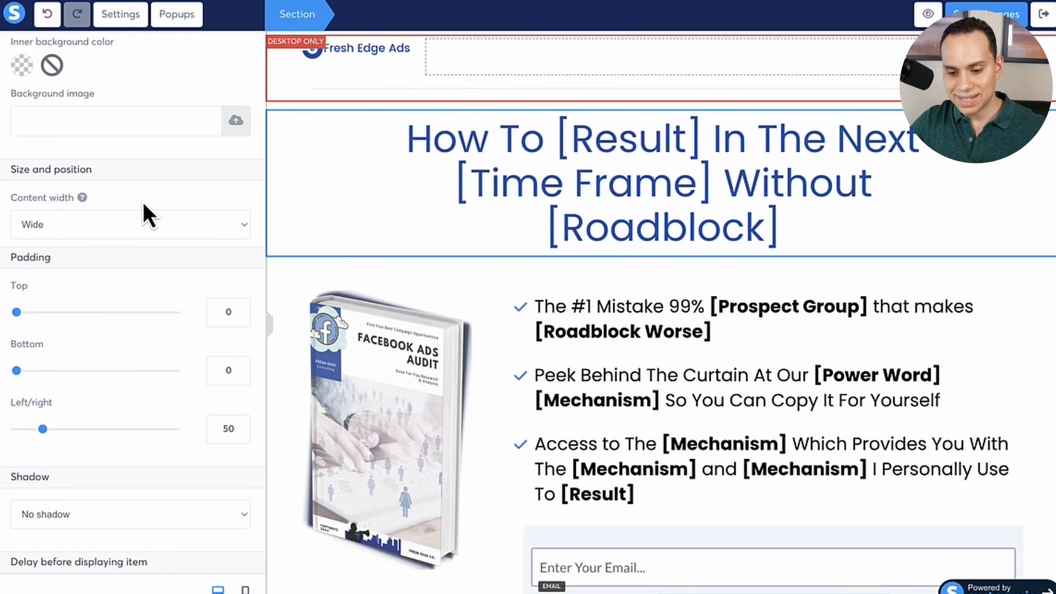
left_click(140, 229)
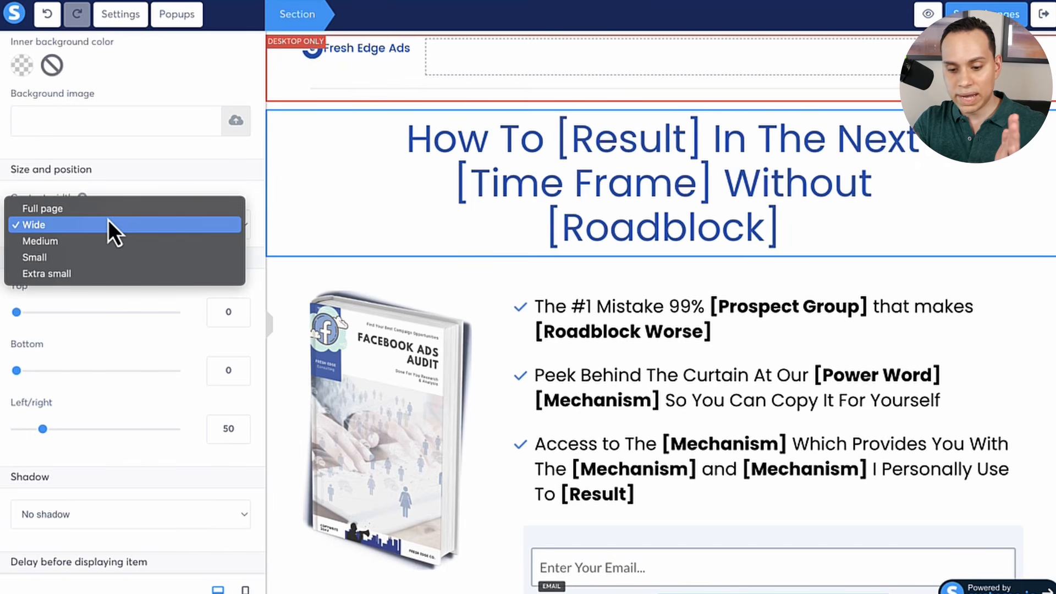
left_click(75, 275)
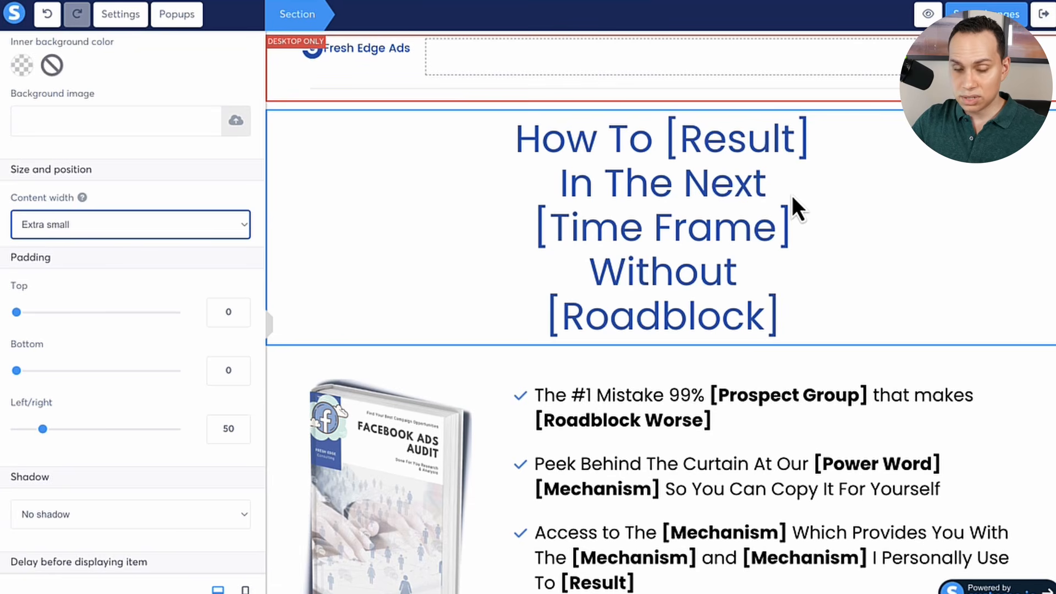
Set the content width of the main headline's section back to Wide and deselect the section
left_click(71, 220)
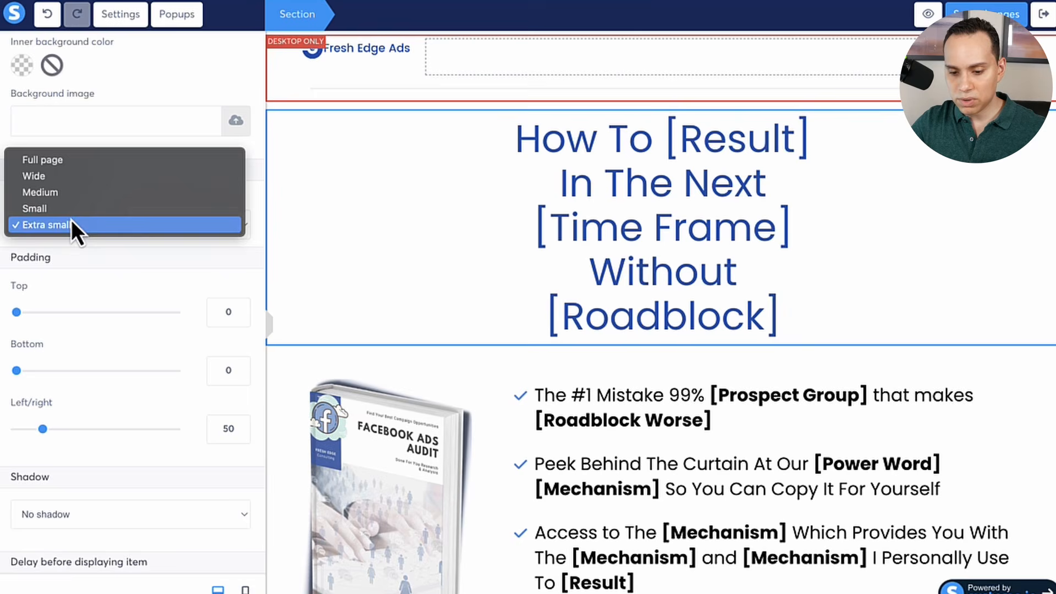
left_click(71, 176)
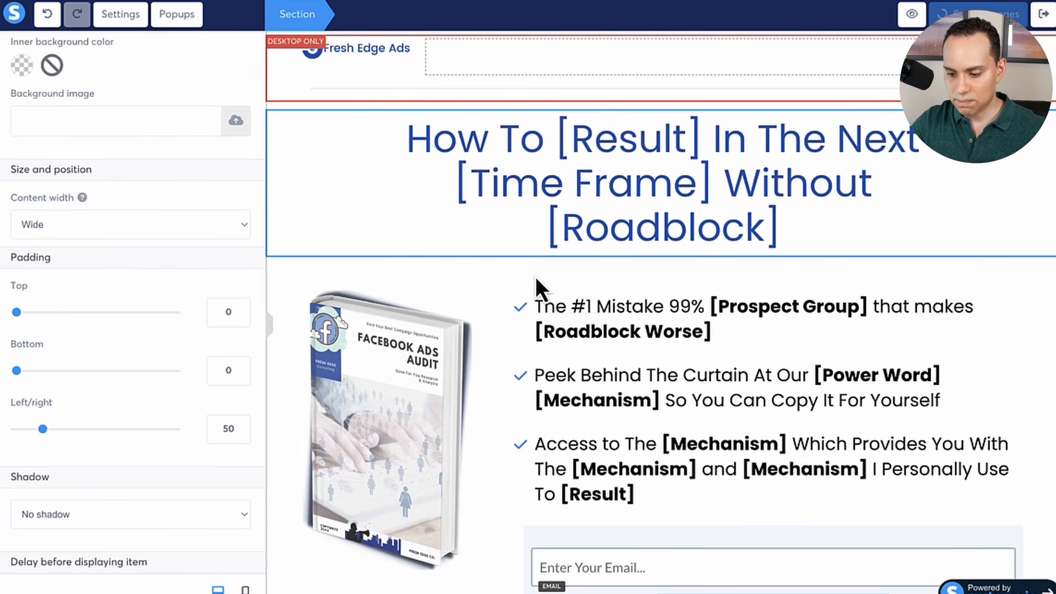
left_click(290, 167)
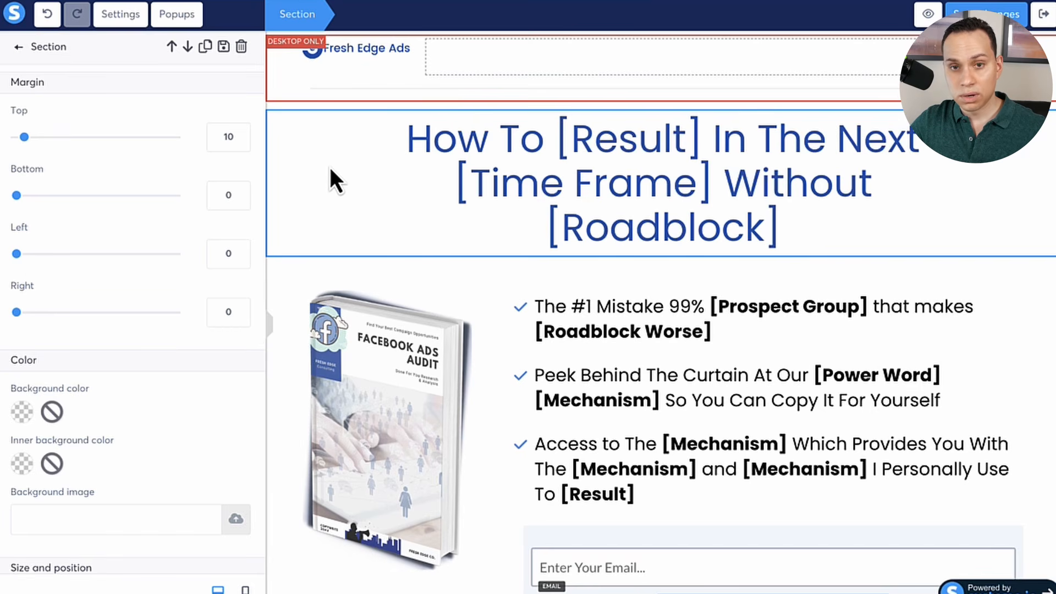
key("Escape")
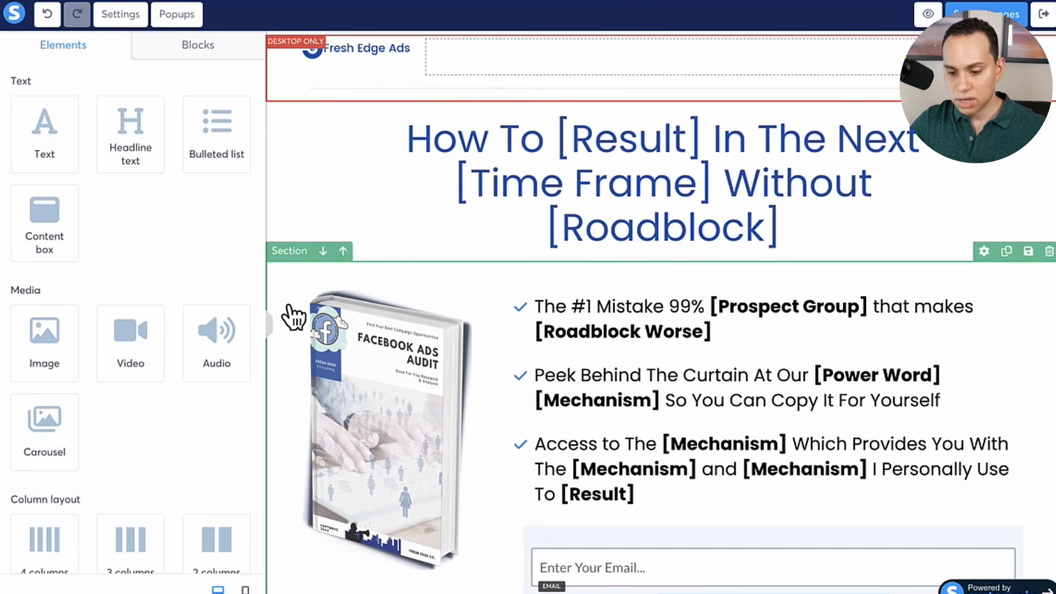
Preview saving the book and bullet list section as a block, read the master block help, and close the dialog without creating it
left_click(287, 280)
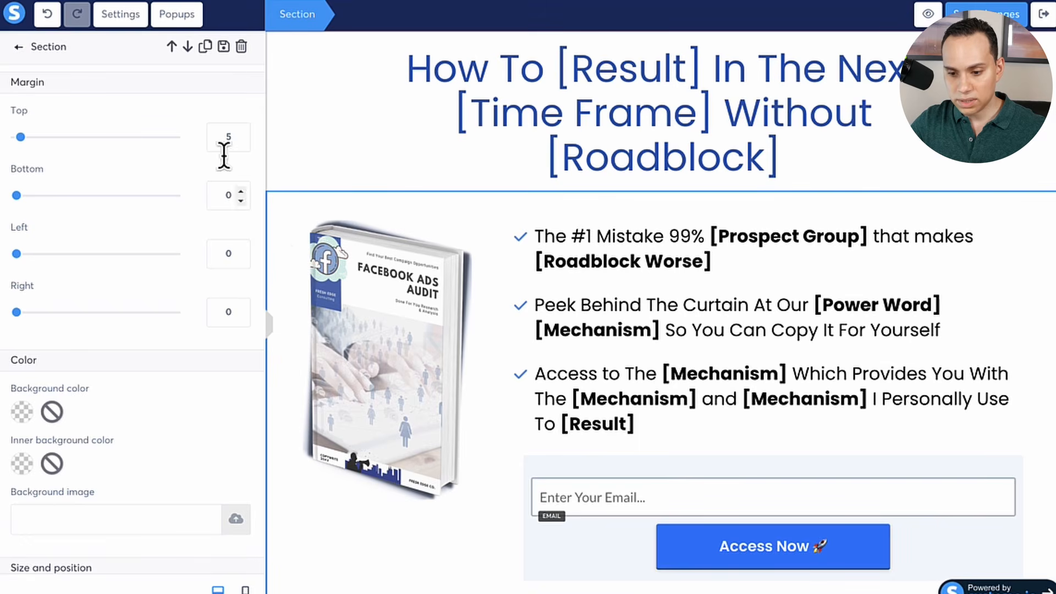
left_click(223, 47)
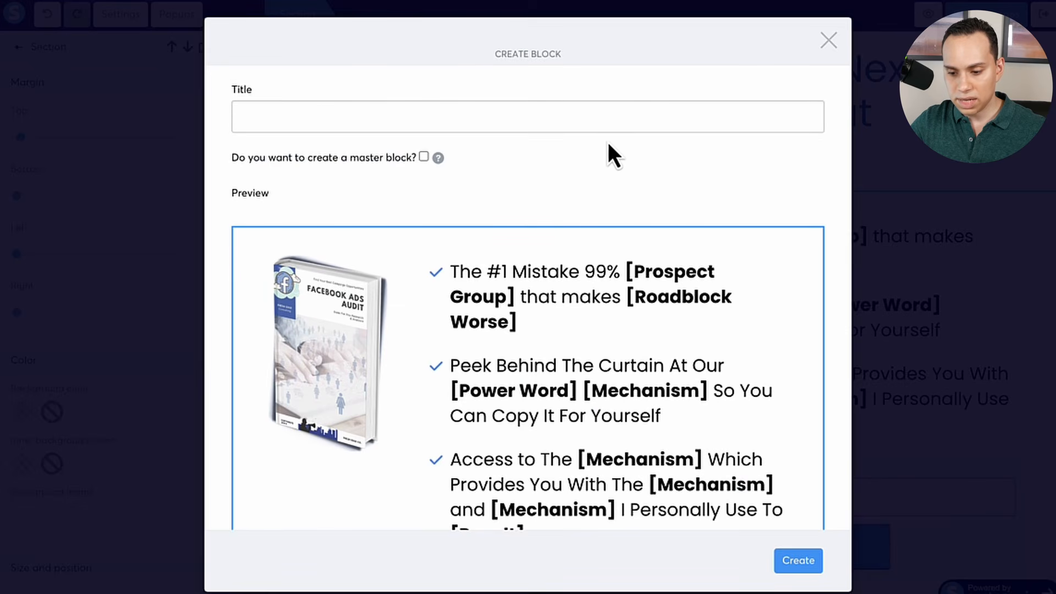
scroll(575, 161, "down", 3)
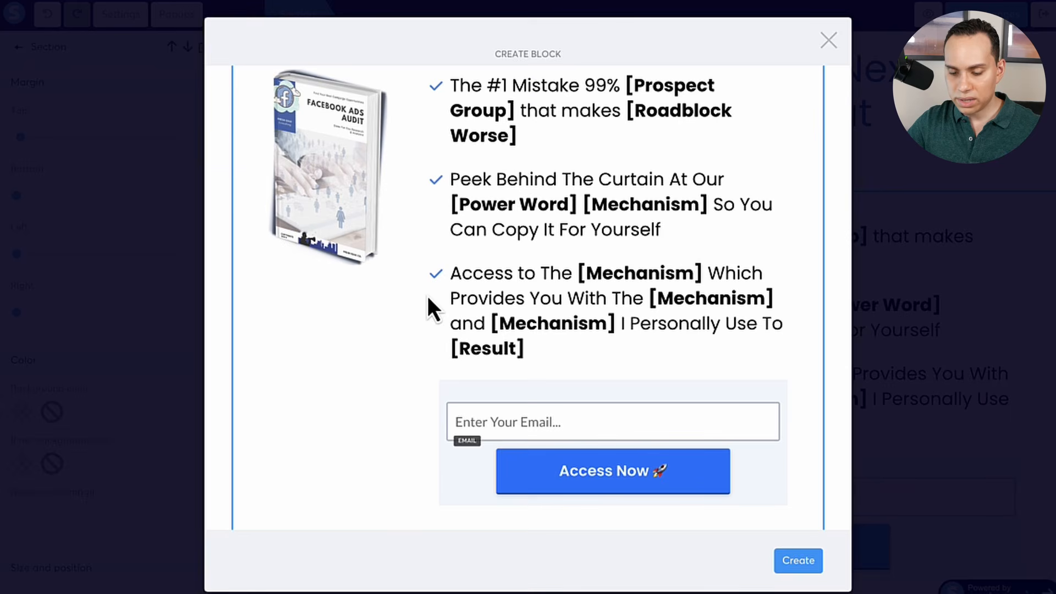
scroll(427, 300, "up", 3)
left_click(307, 109)
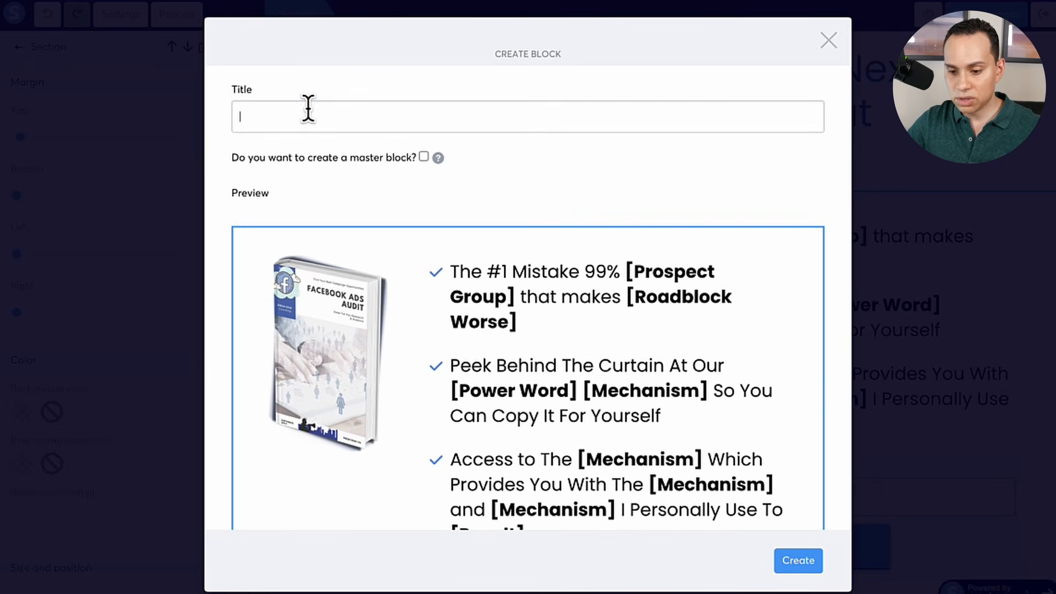
left_click(439, 159)
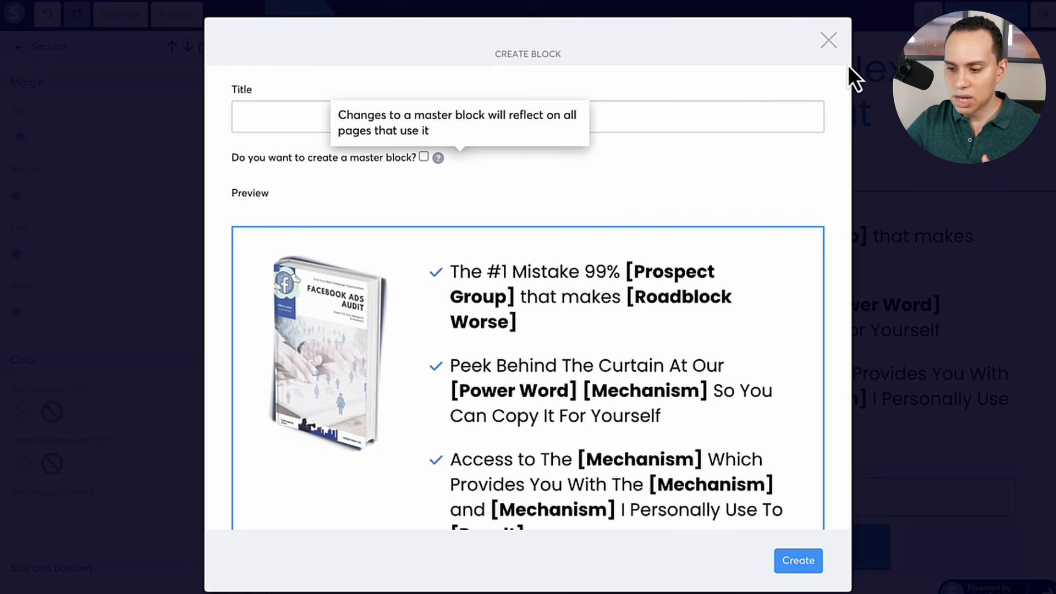
left_click(829, 39)
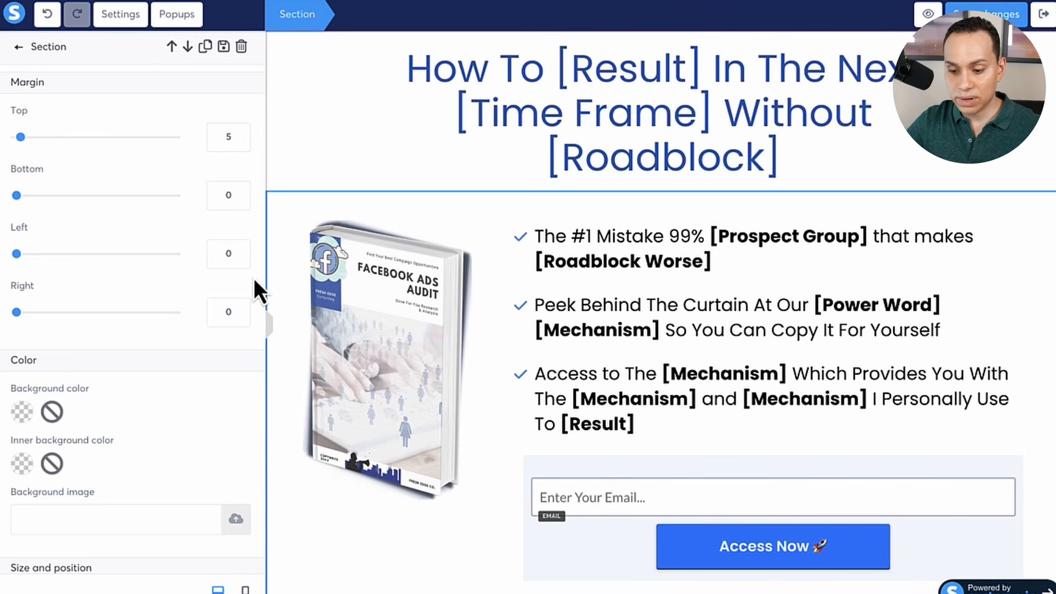
Replace the main headline with "How To 3X Your ROAS In The Next 7 Days Without Increasing Your Ad Spend", removing extra spacing before "Your"
left_click(275, 118)
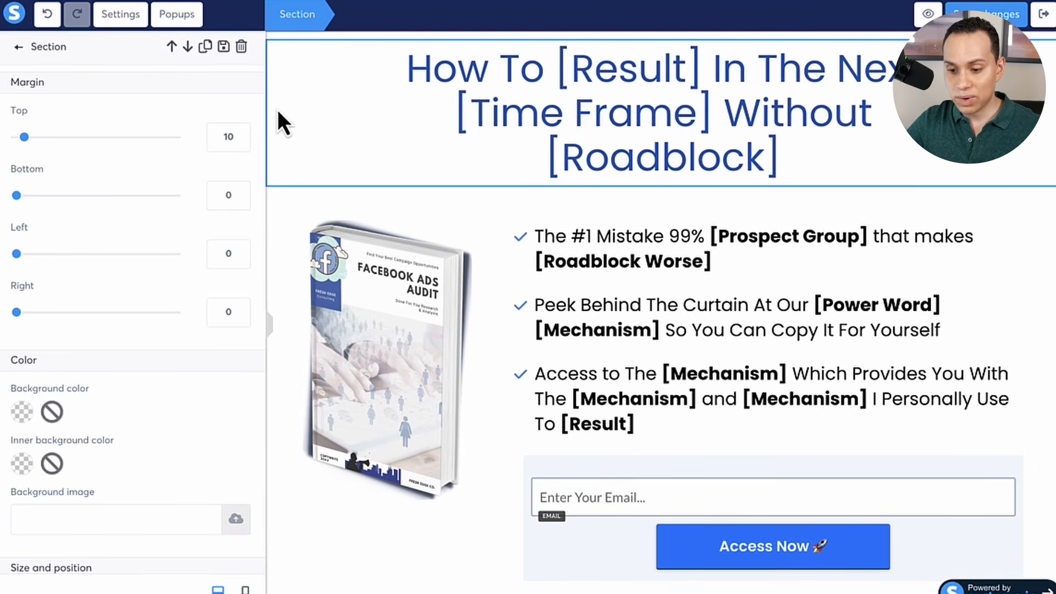
scroll(278, 113, "up", 2)
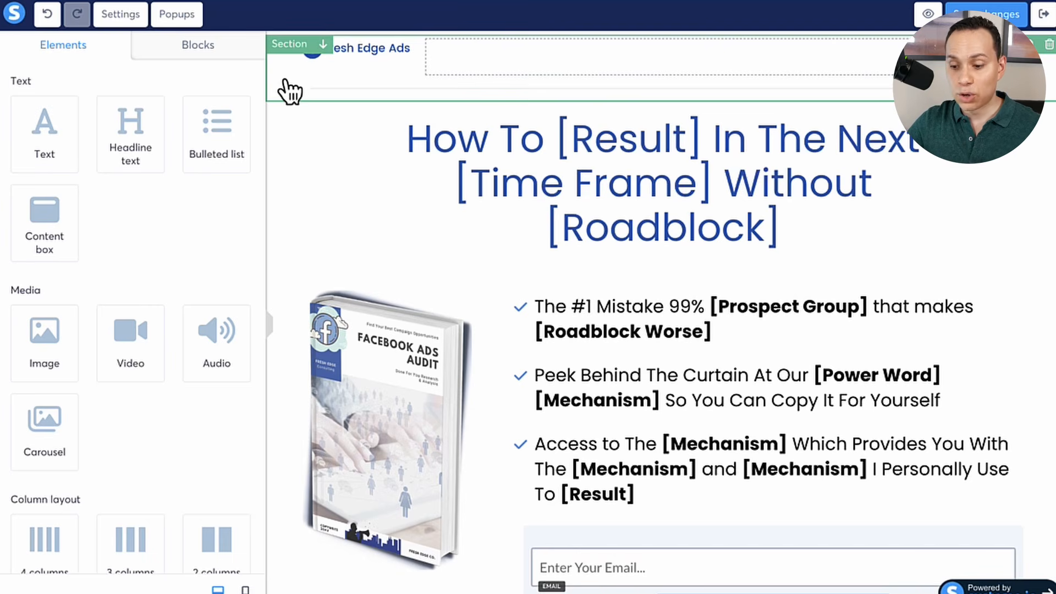
left_click(406, 211)
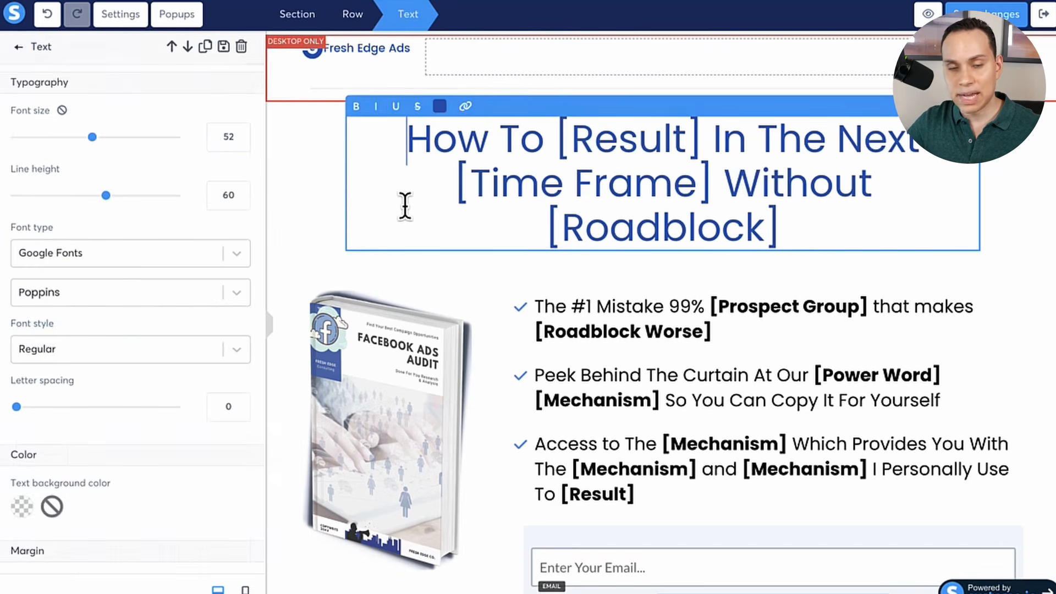
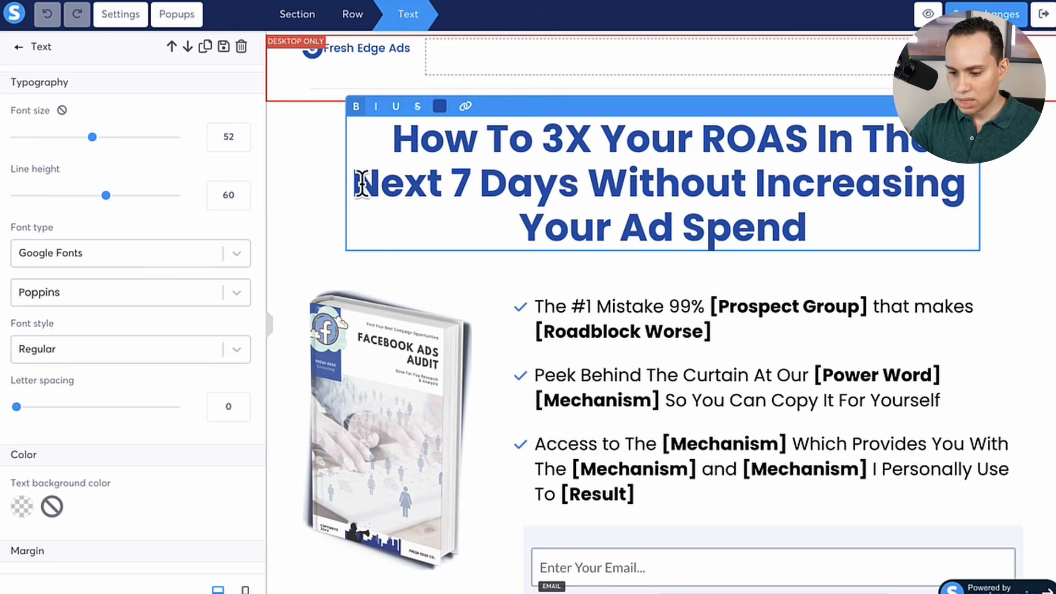
key("BackSpace")
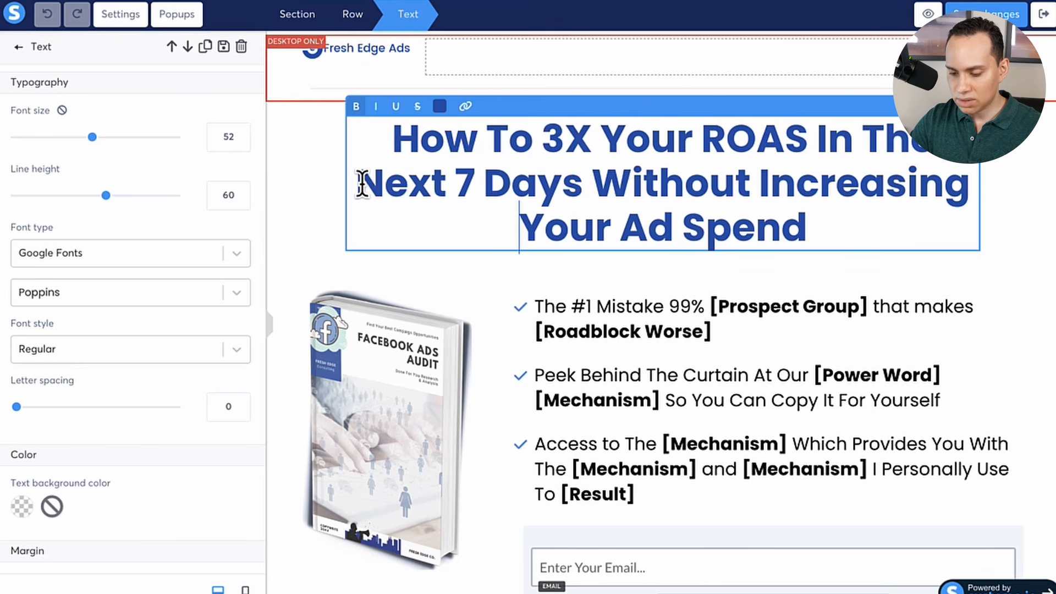
key("BackSpace")
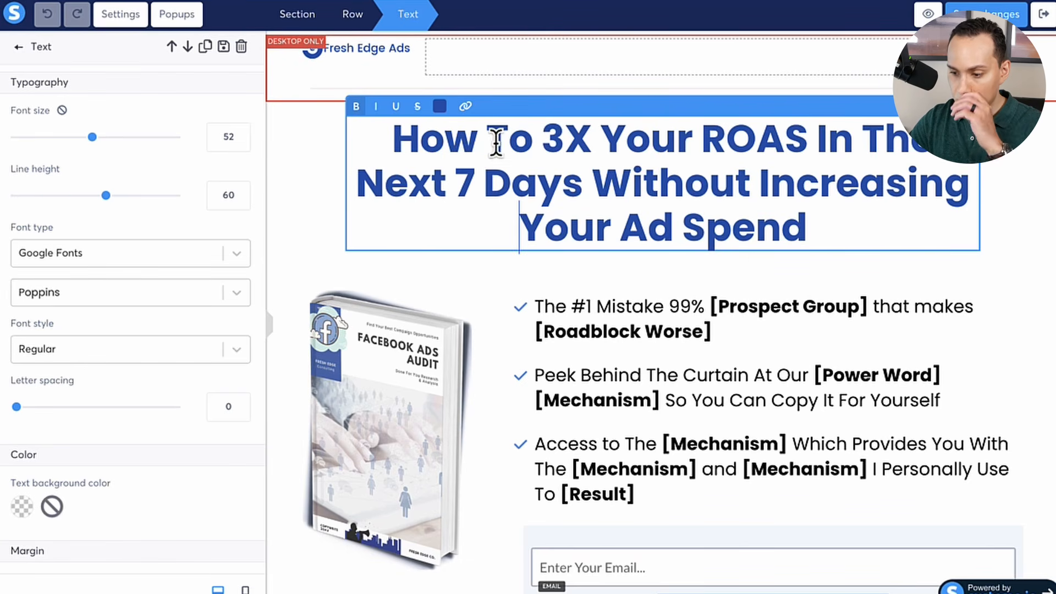
Switch to the Google Docs copy document, check the Facebook Ads Audit example headline, and return to the page editor
left_click(332, 175)
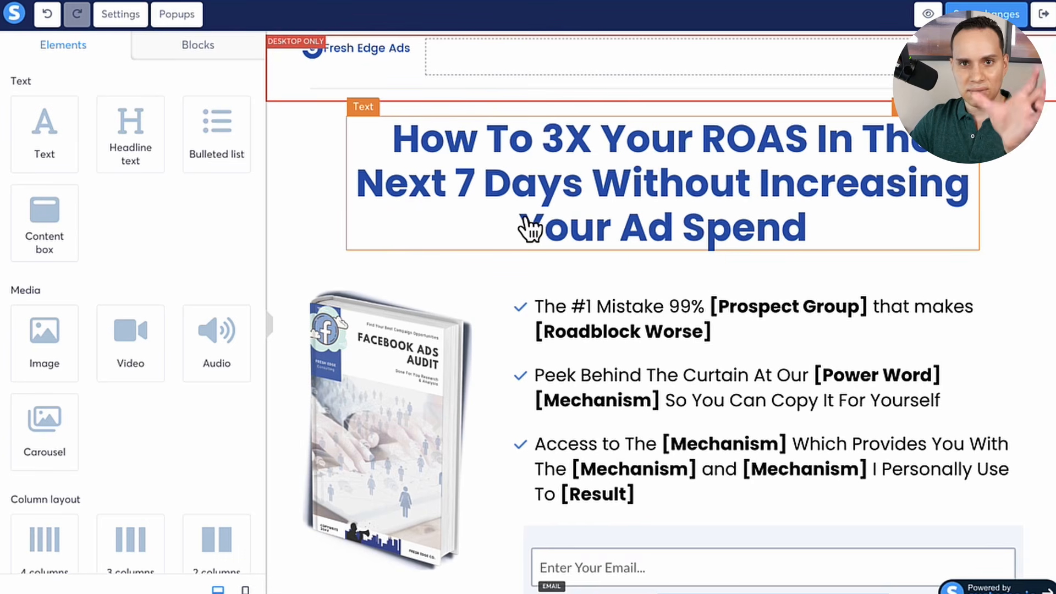
left_click(431, 227)
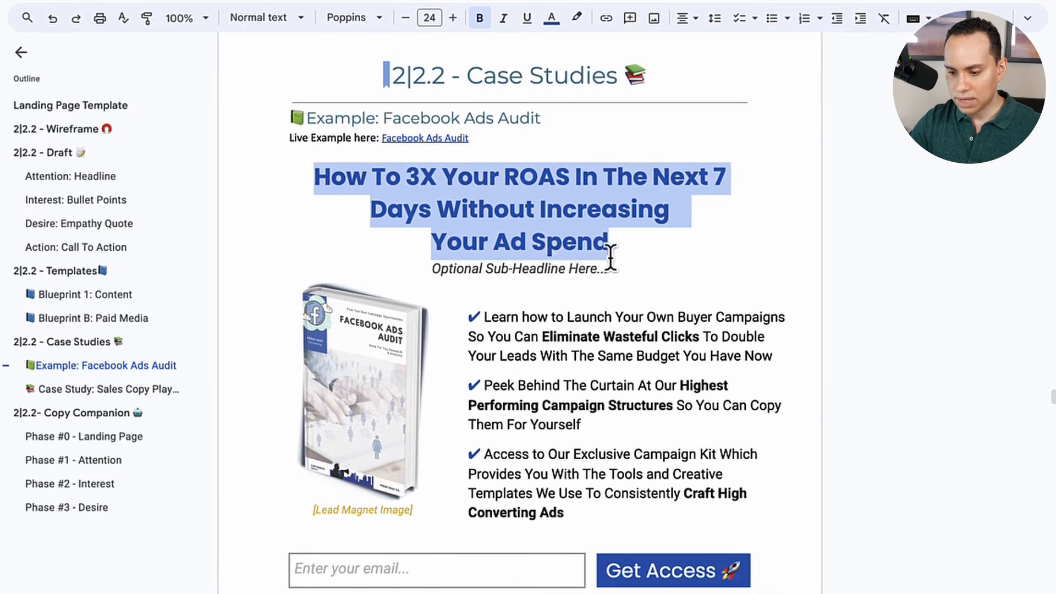
left_click(623, 249)
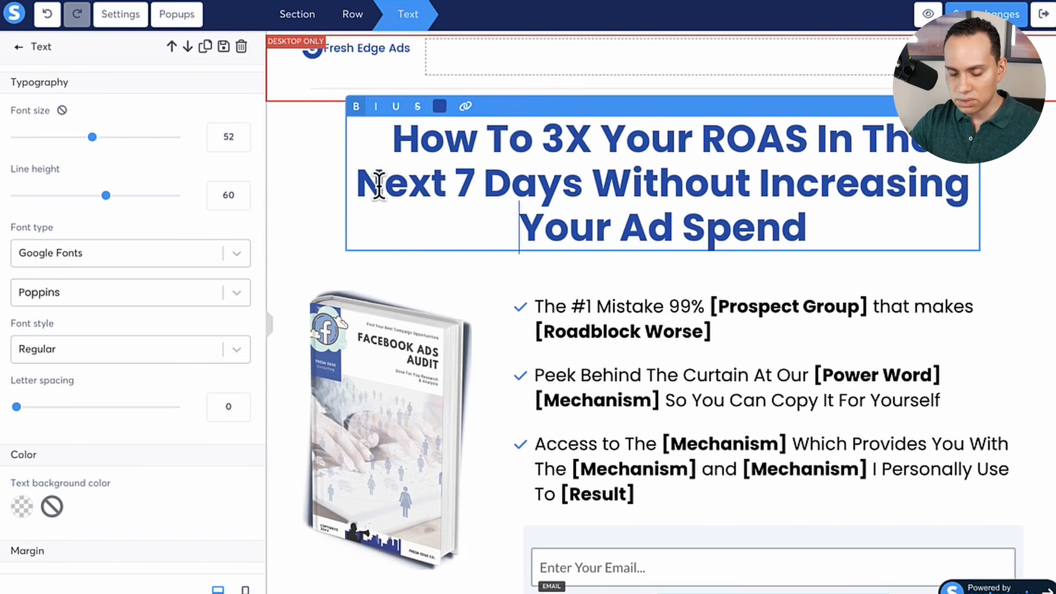
Set the main headline text's right and left margins to 0 and deselect it
scroll(113, 239, "down", 7)
scroll(113, 240, "down", 1)
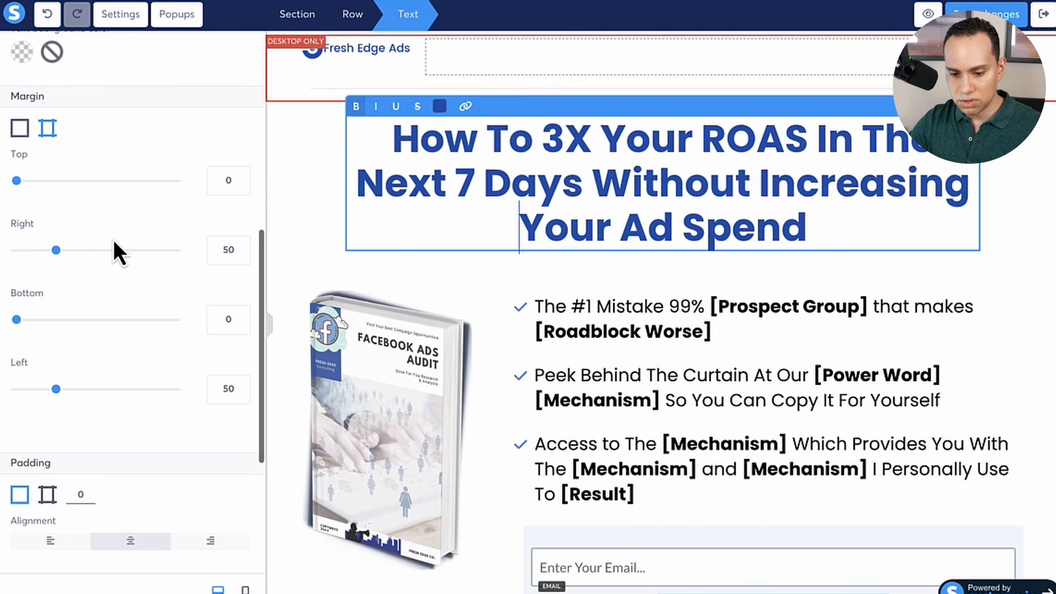
left_click_drag(56, 250, 1, 259)
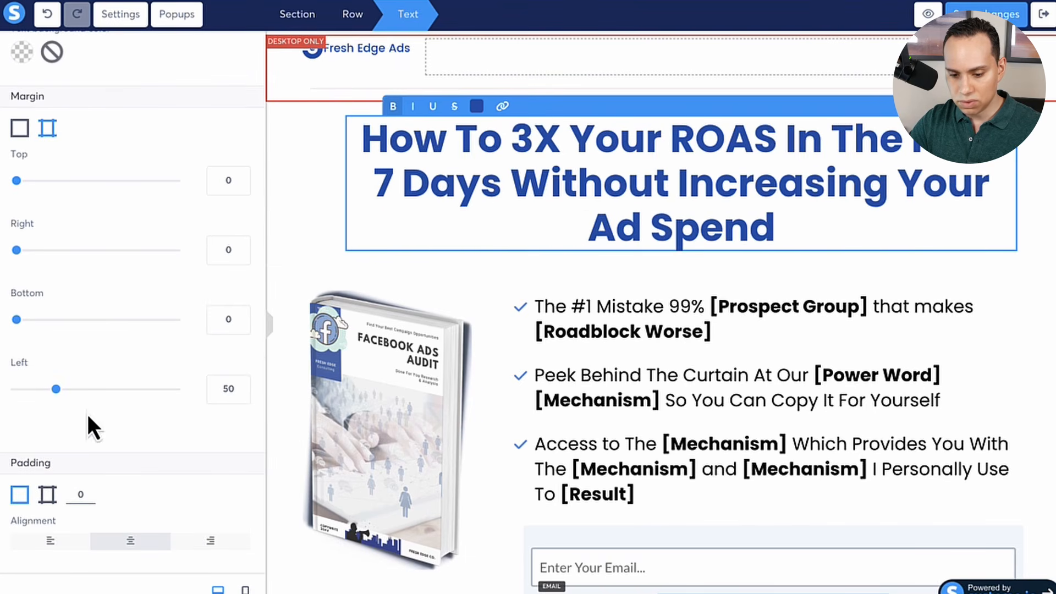
left_click_drag(57, 391, 2, 395)
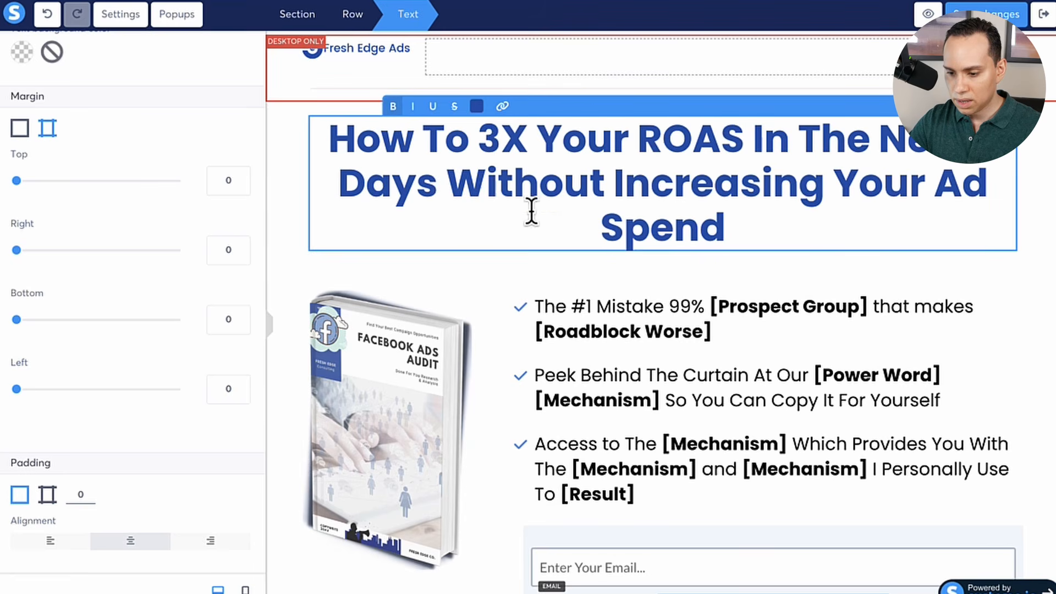
left_click(895, 279)
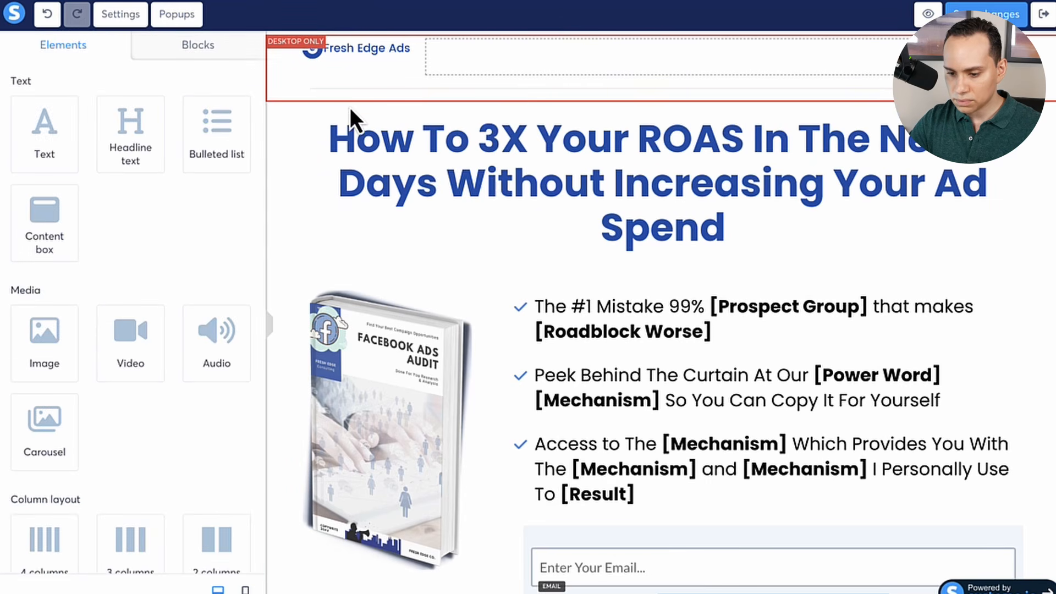
Insert a line break before "Your Ad Spend" in the main headline and show the page in the mobile view
left_click(317, 215)
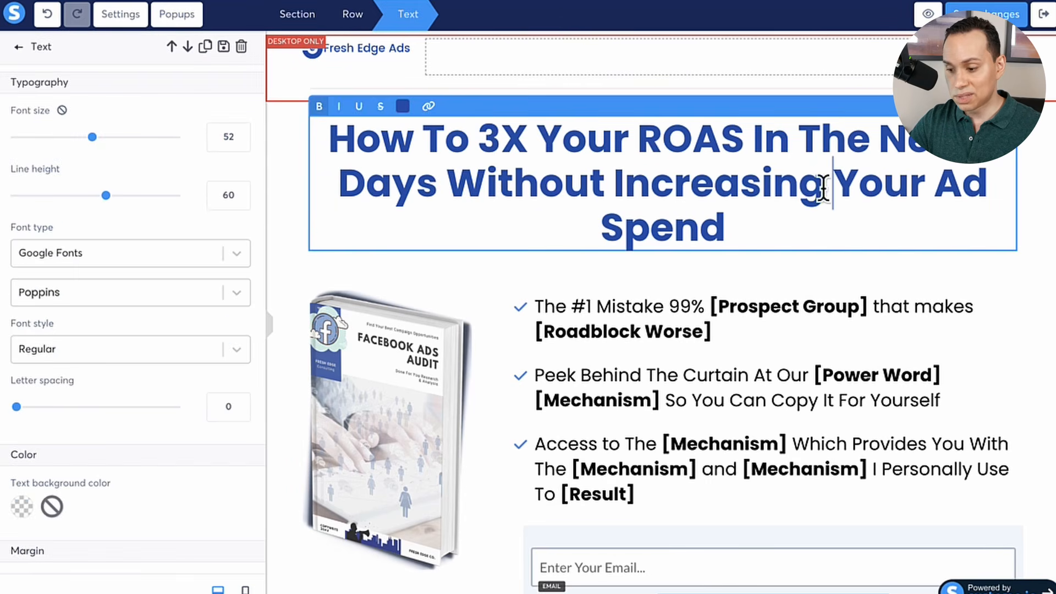
left_click(858, 210)
key("shift+Return")
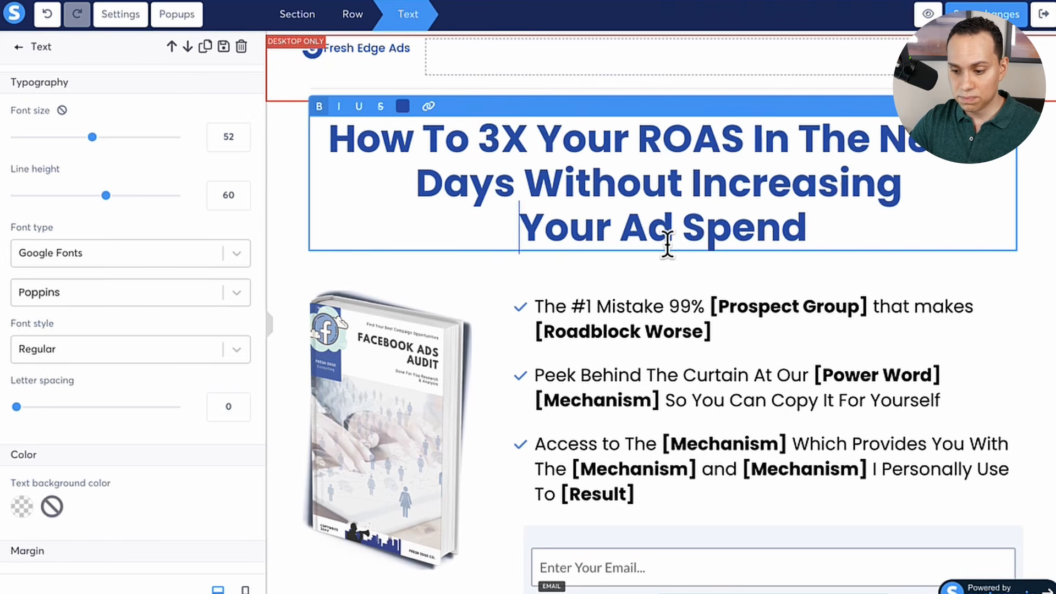
left_click(806, 228, "shift")
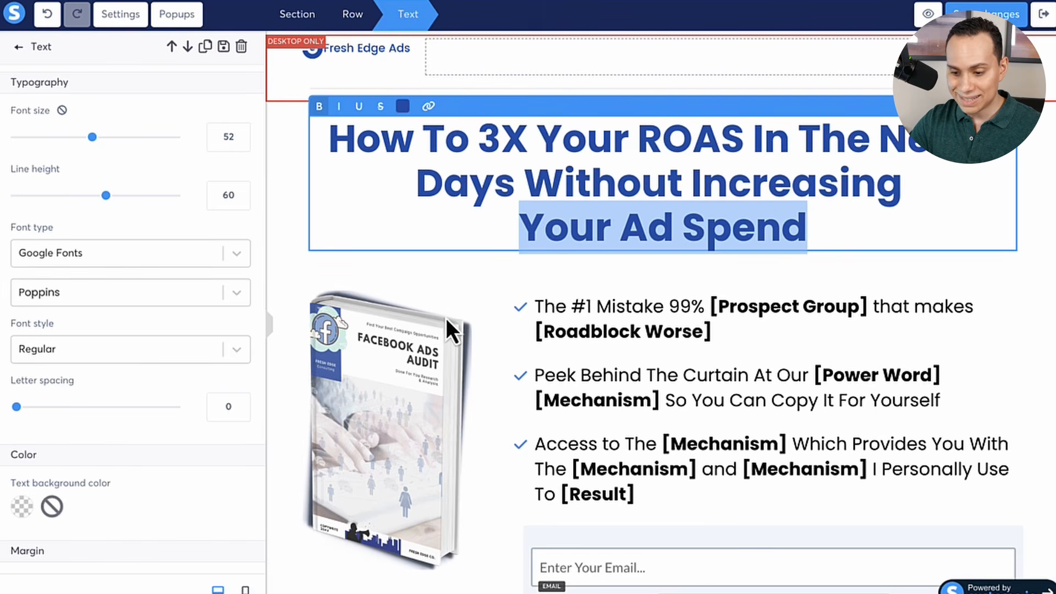
left_click(245, 590)
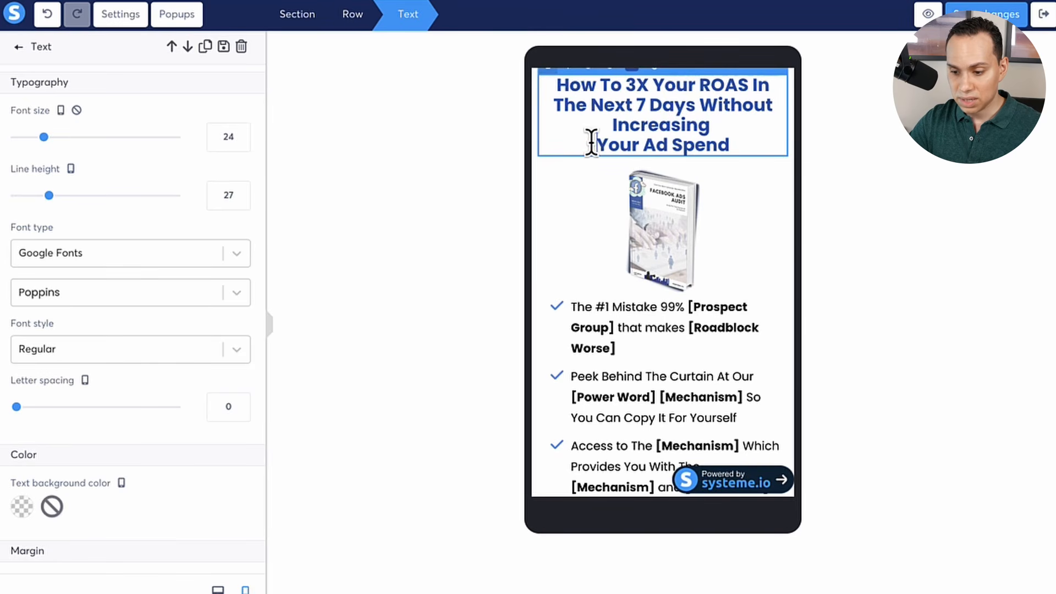
Test the line break before "Your Ad Spend" in the headline across desktop and mobile views, and leave it removed
key("Delete")
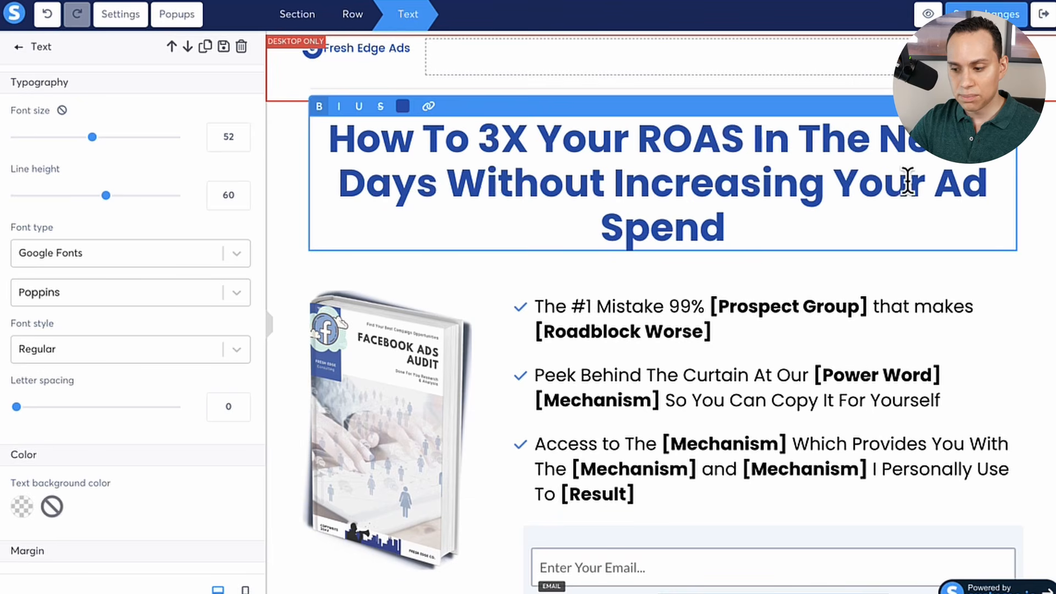
left_click(936, 184)
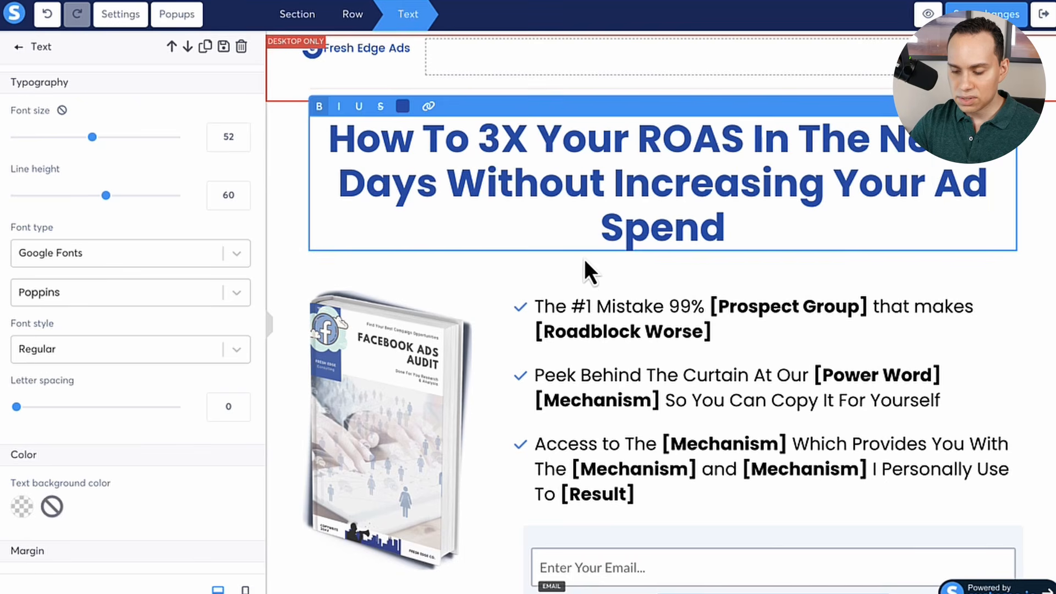
key("Return")
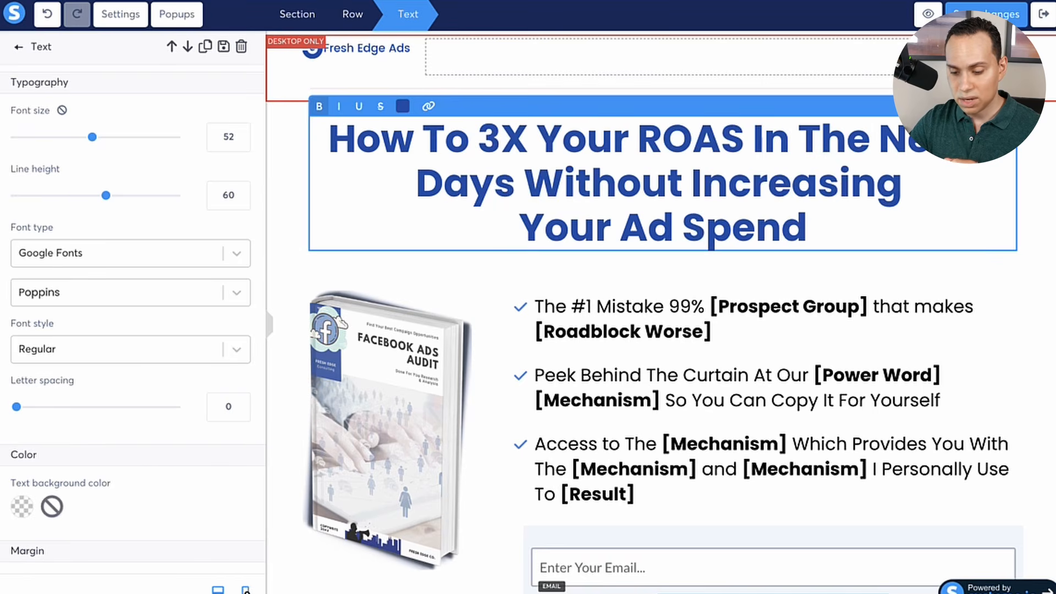
left_click(245, 589)
key("BackSpace")
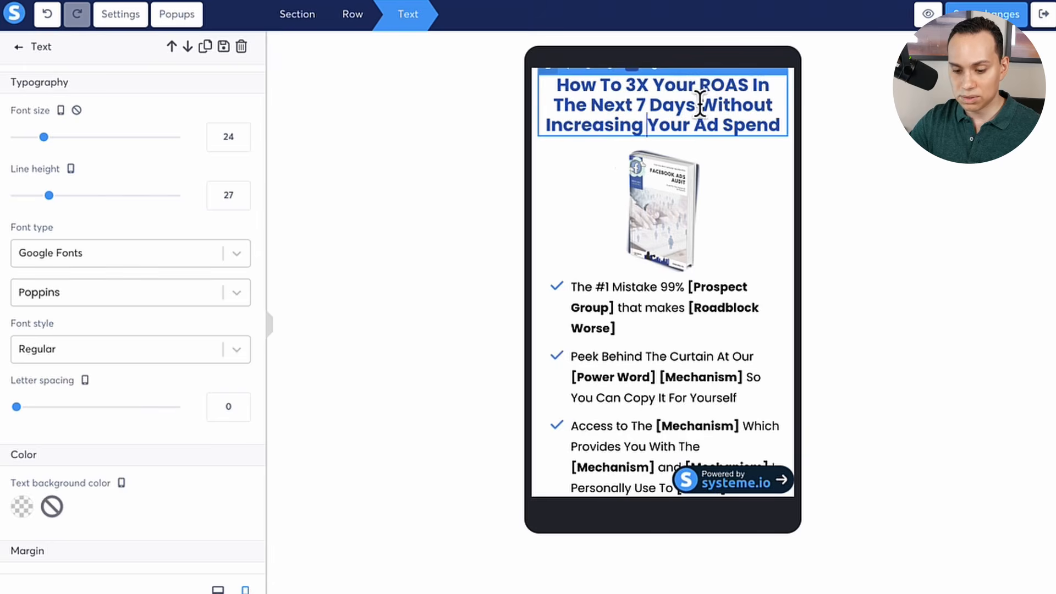
In the desktop view, try a line break before "Ad Spend" in the headline, remove it and deselect the text
left_click(215, 589)
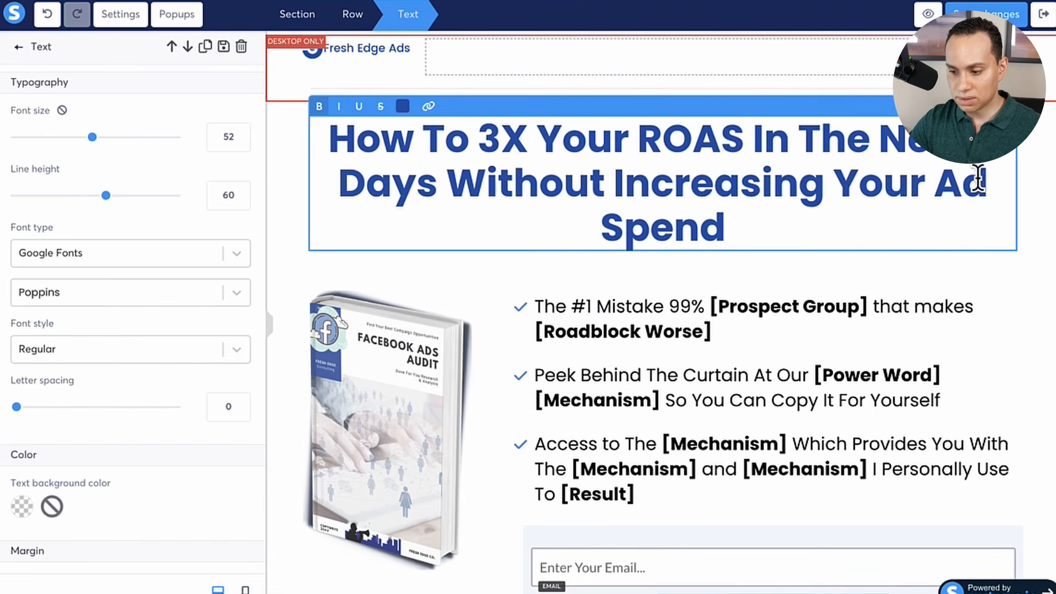
left_click(929, 178)
key("shift+Return")
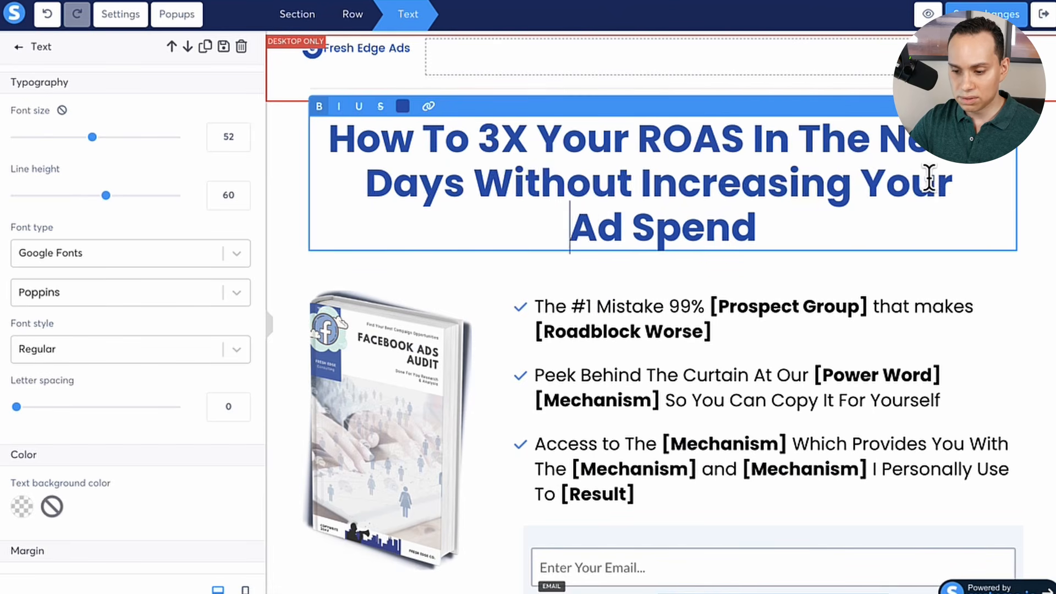
key("BackSpace")
left_click(539, 338)
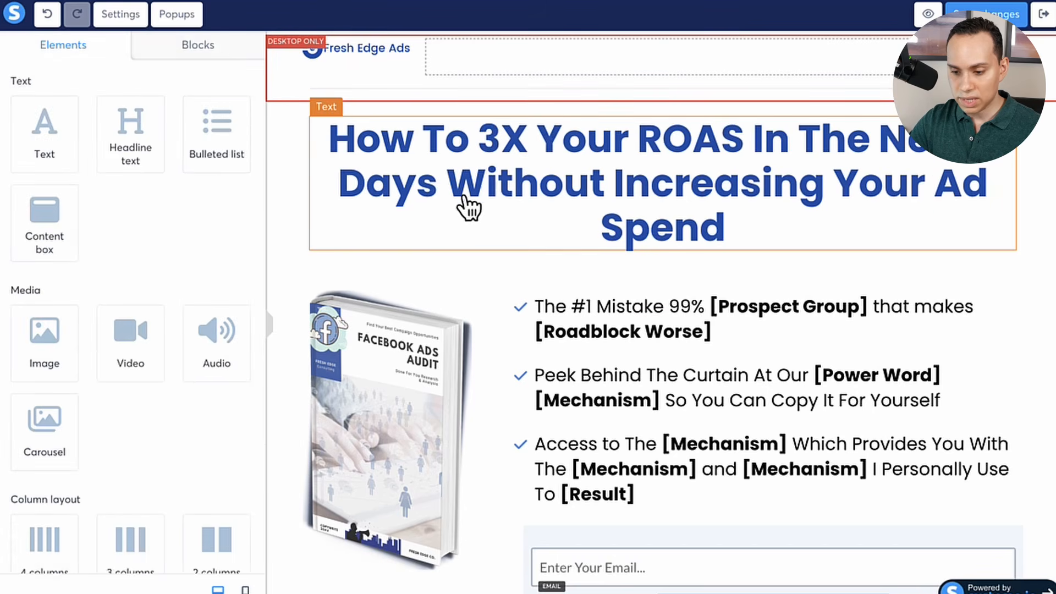
Set the main headline's right and left margins to 100 each and deselect it
left_click(331, 202)
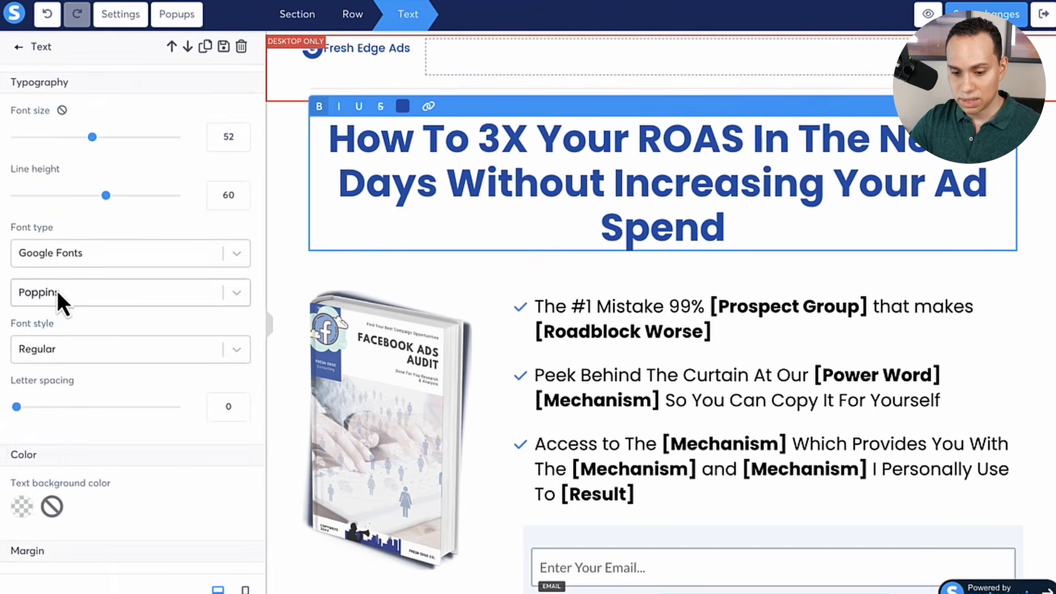
scroll(57, 301, "down", 3)
scroll(58, 301, "down", 5)
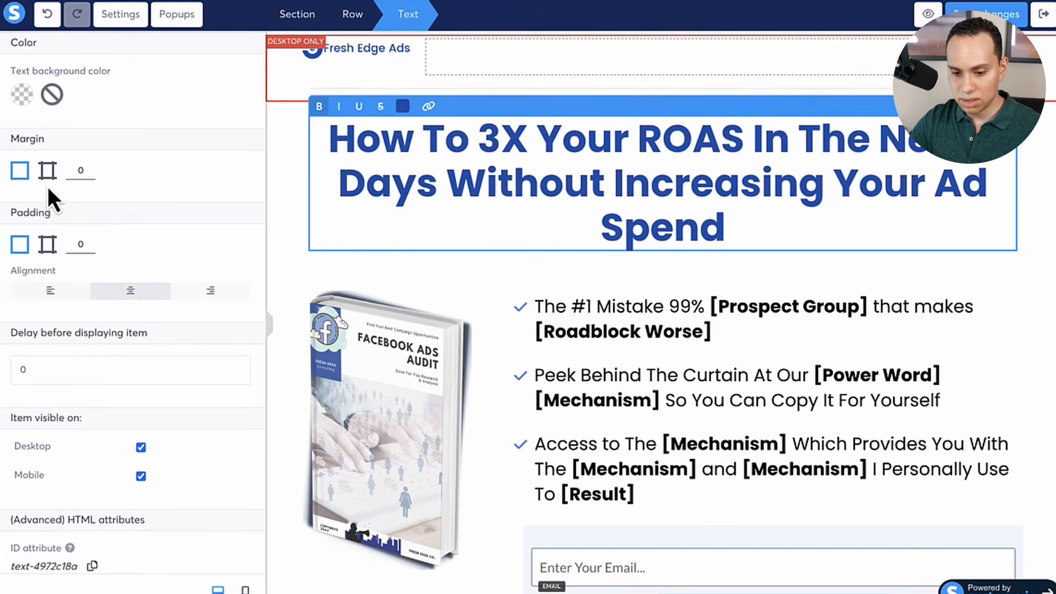
left_click(46, 172)
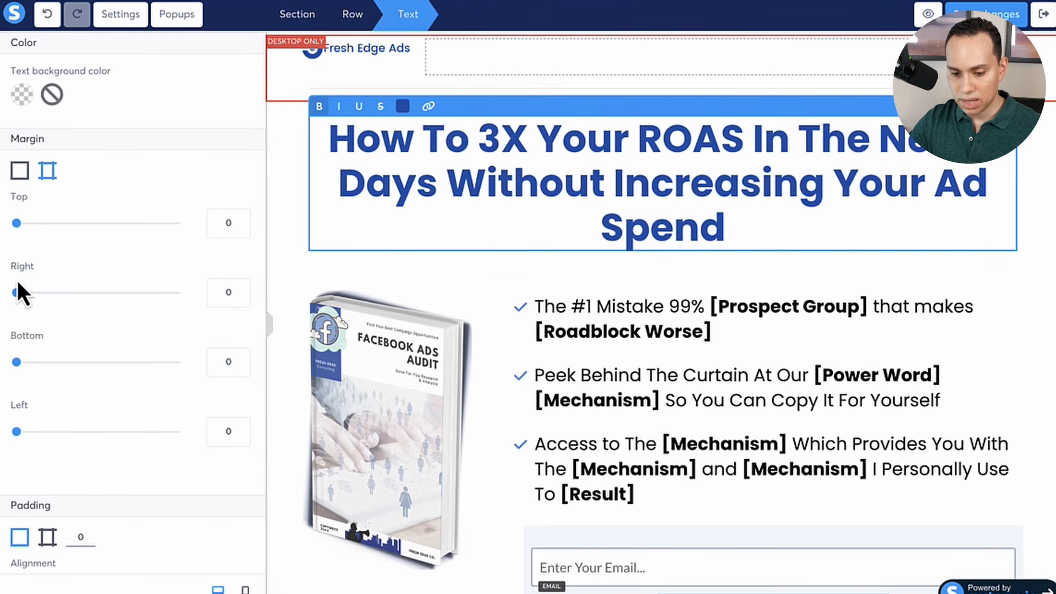
left_click_drag(16, 292, 95, 292)
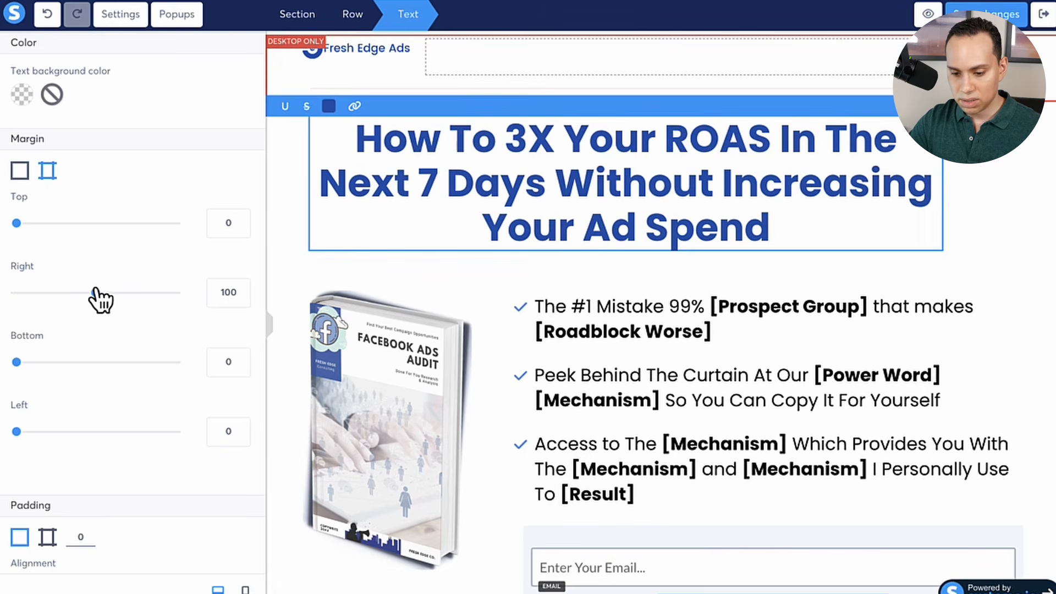
left_click(229, 431)
type("100")
left_click(874, 285)
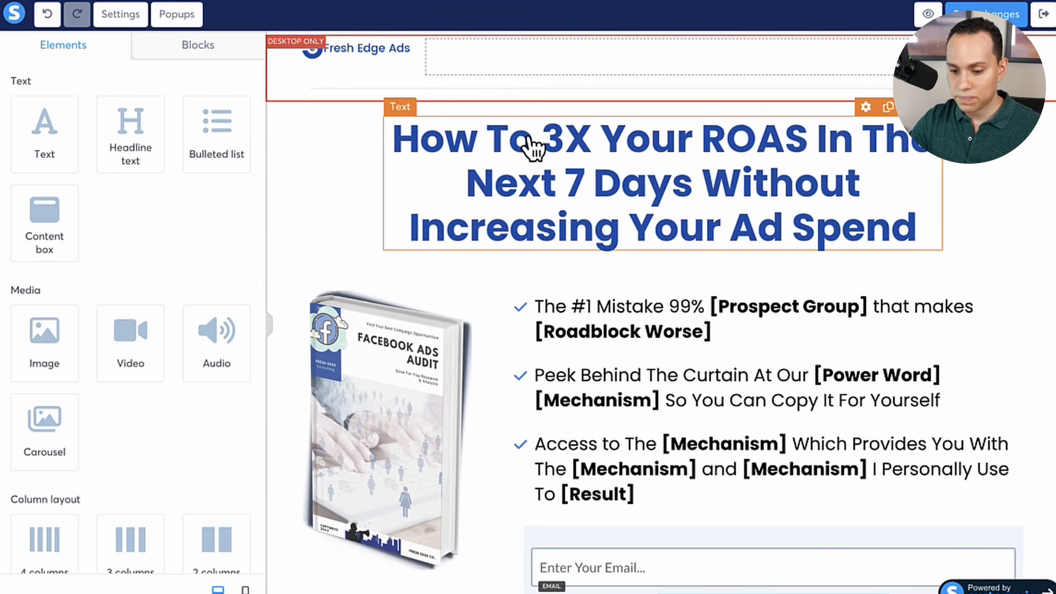
Reset the main headline's right and left margins to 0 and deselect it
left_click(428, 188)
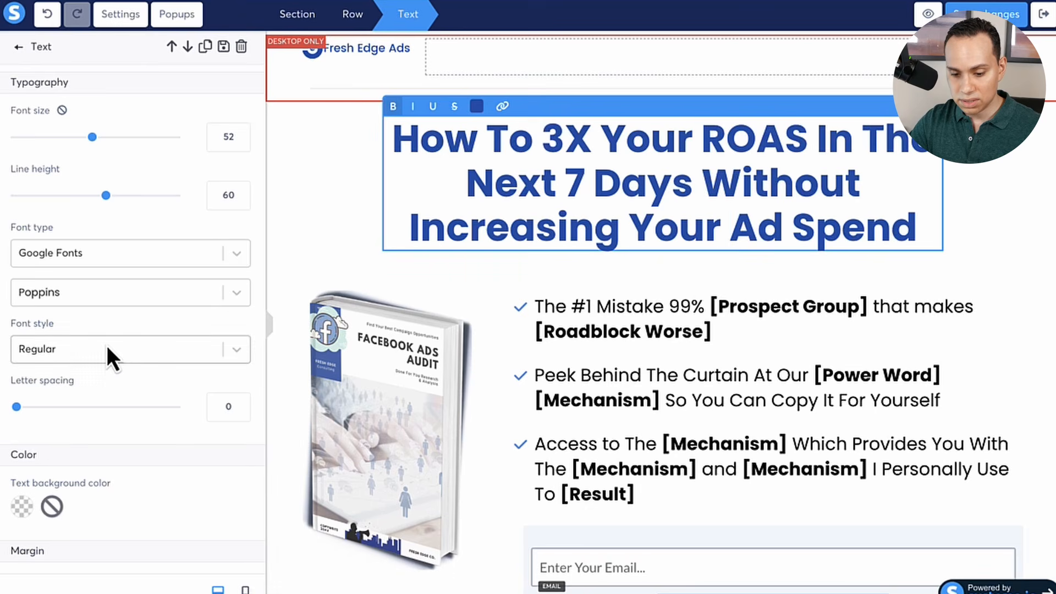
scroll(106, 354, "down", 8)
left_click_drag(95, 220, 8, 227)
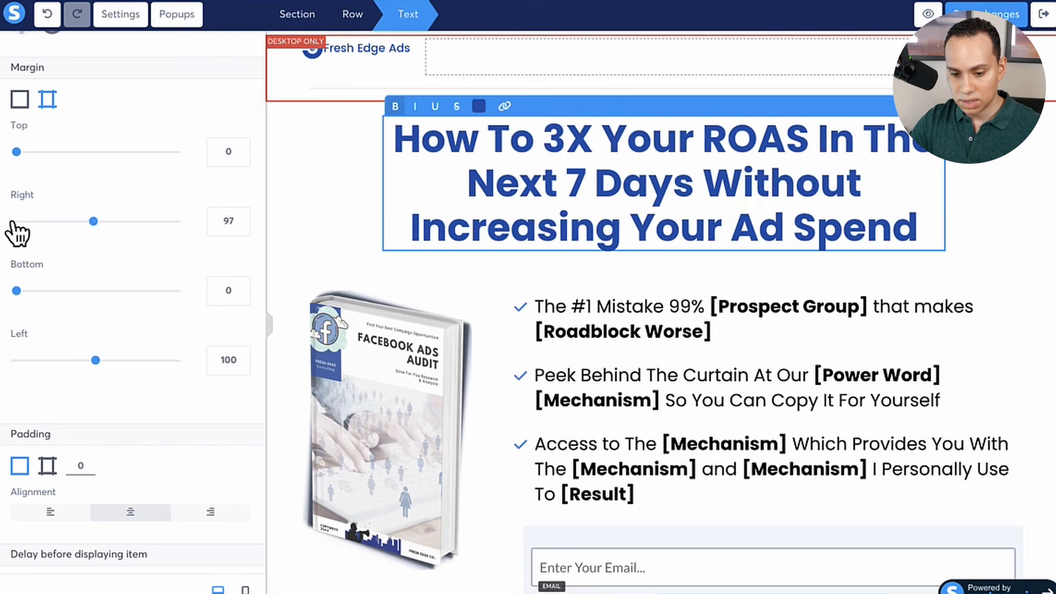
left_click_drag(95, 360, 5, 378)
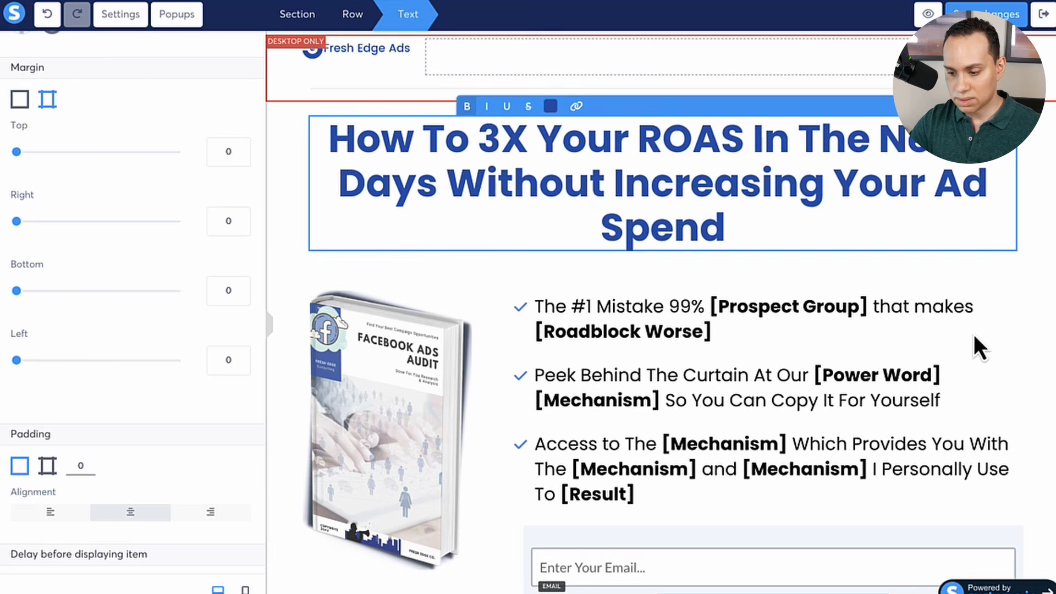
left_click(999, 353)
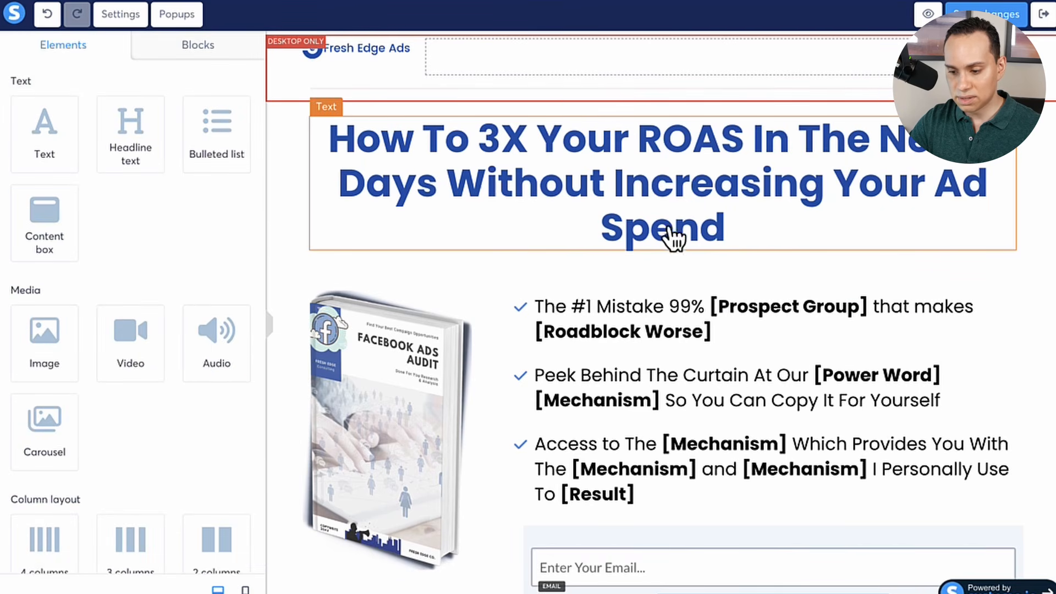
Check how the main headline wraps in the mobile view and return to the desktop view
left_click(841, 184)
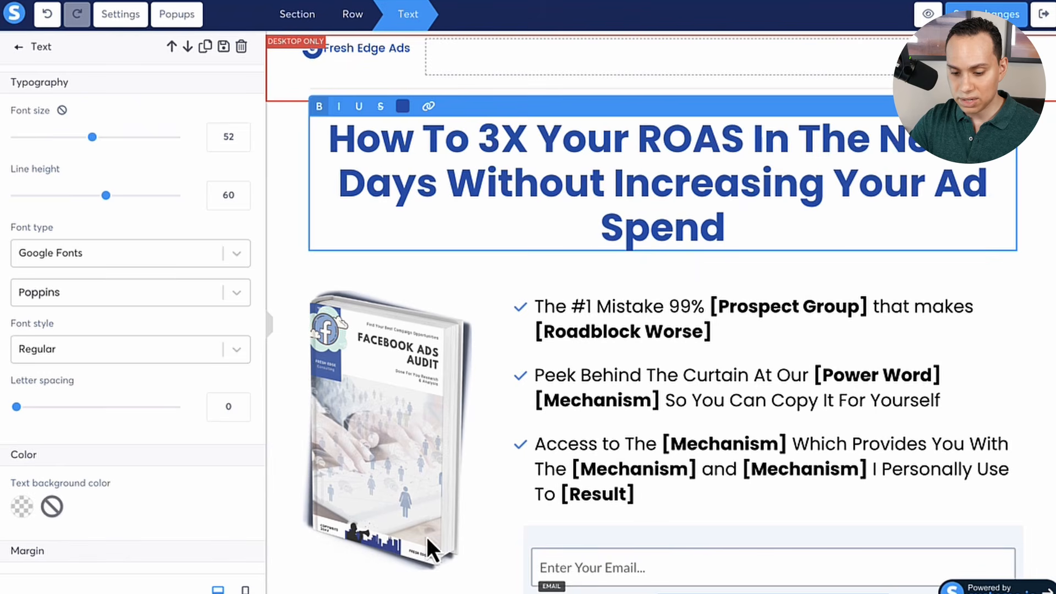
left_click(245, 589)
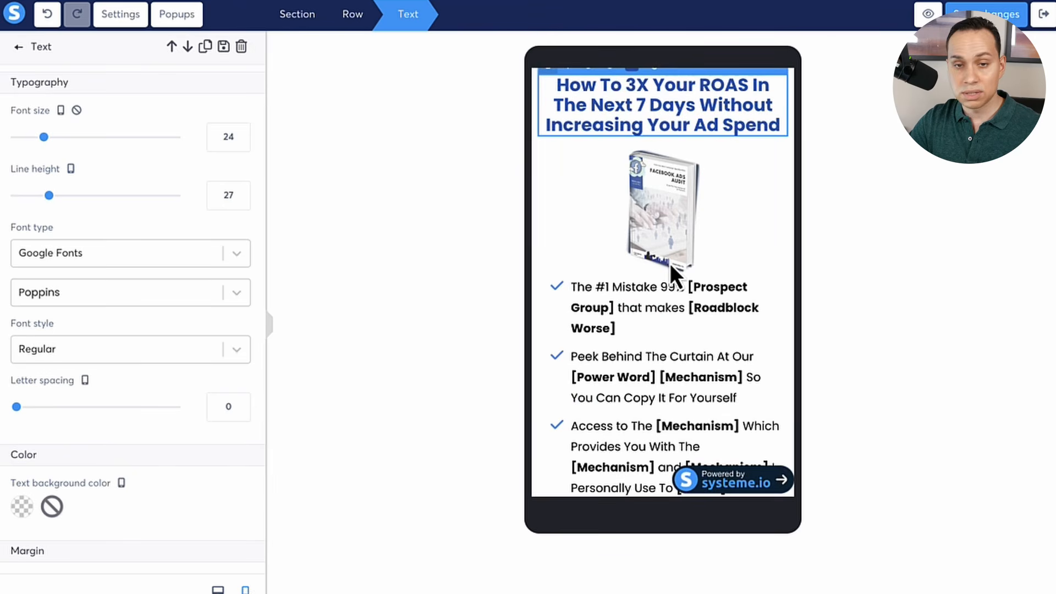
left_click(784, 318)
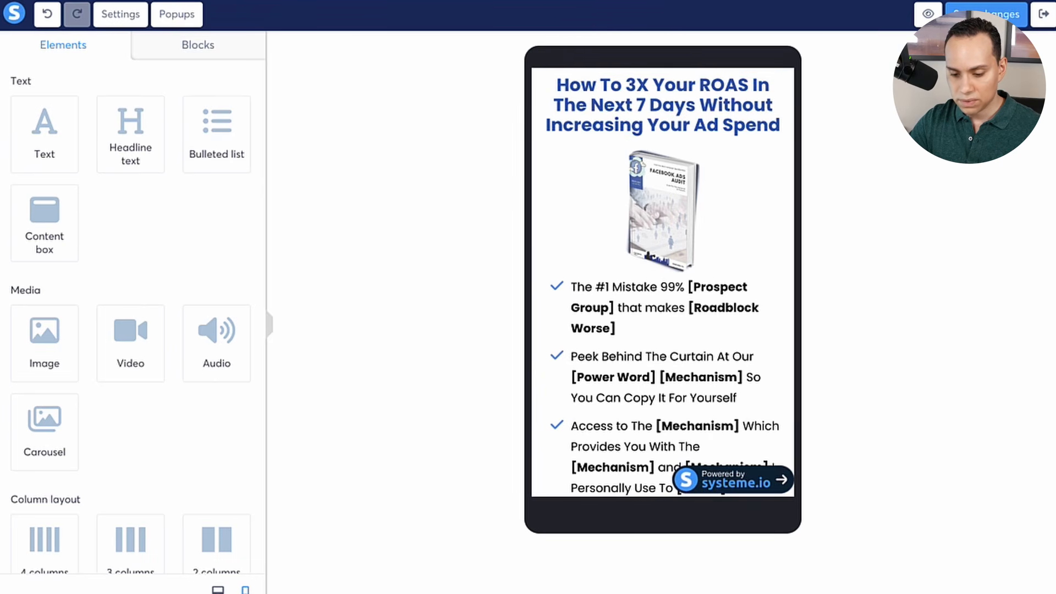
left_click(217, 589)
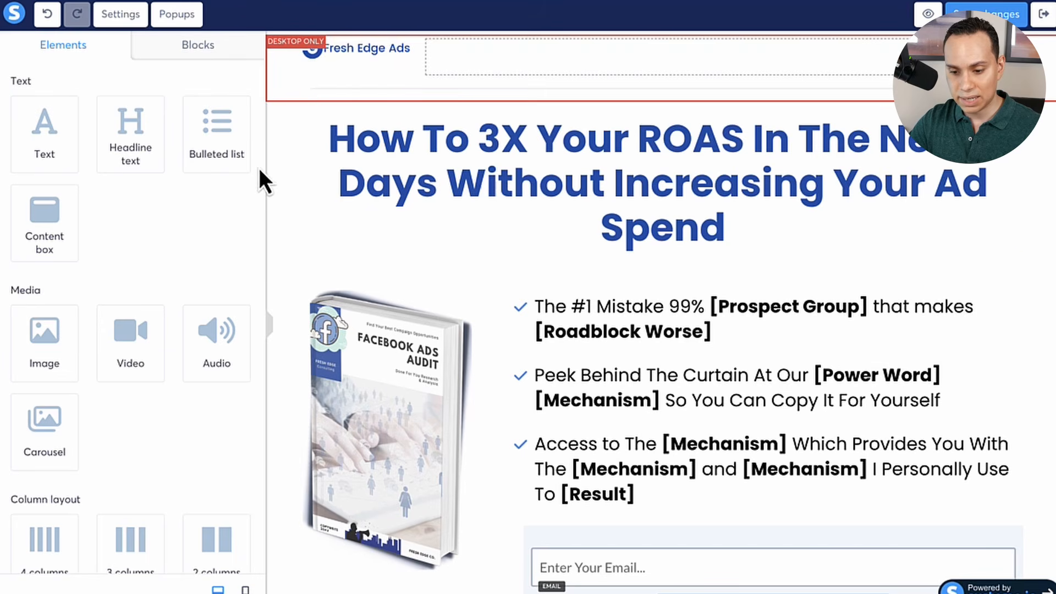
Add an image element above the Facebook Ads Audit book cover beside the bullet list and open its settings
scroll(318, 182, "down", 1)
scroll(319, 181, "down", 3)
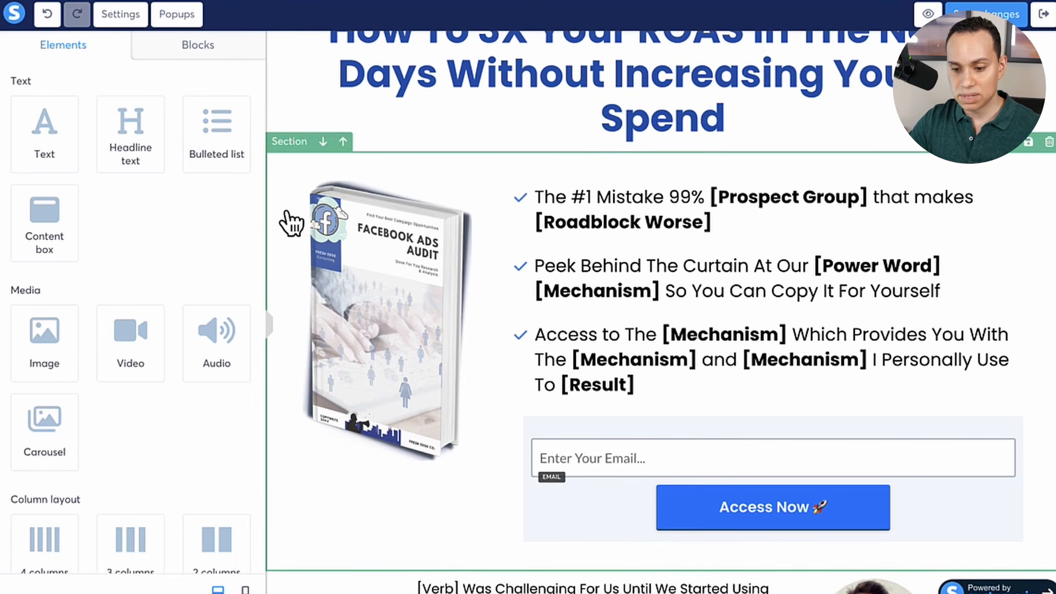
scroll(290, 224, "down", 1)
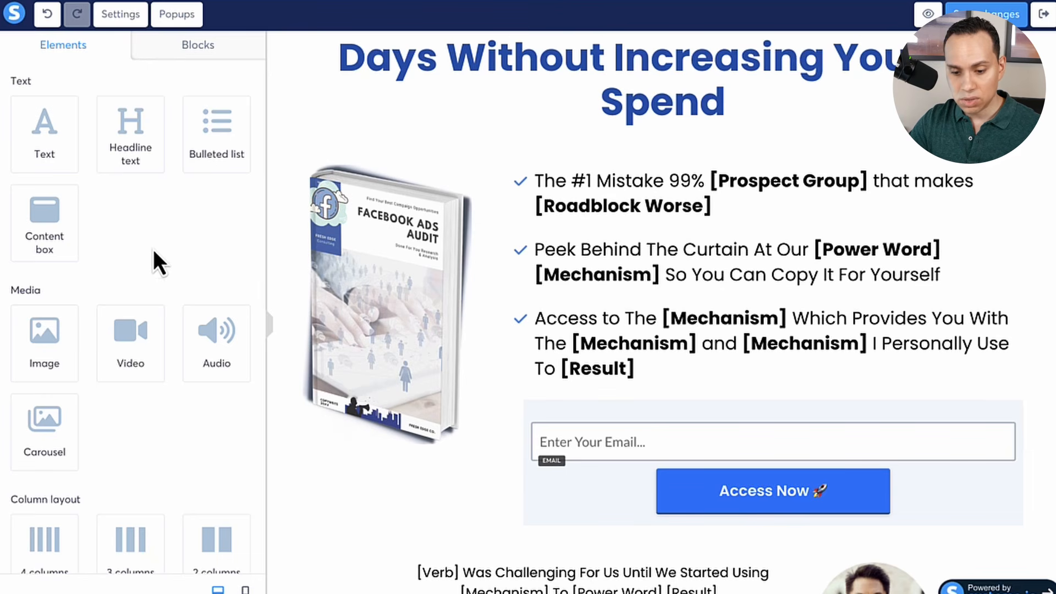
scroll(153, 249, "down", 1)
scroll(152, 249, "down", 2)
left_click_drag(44, 254, 401, 186)
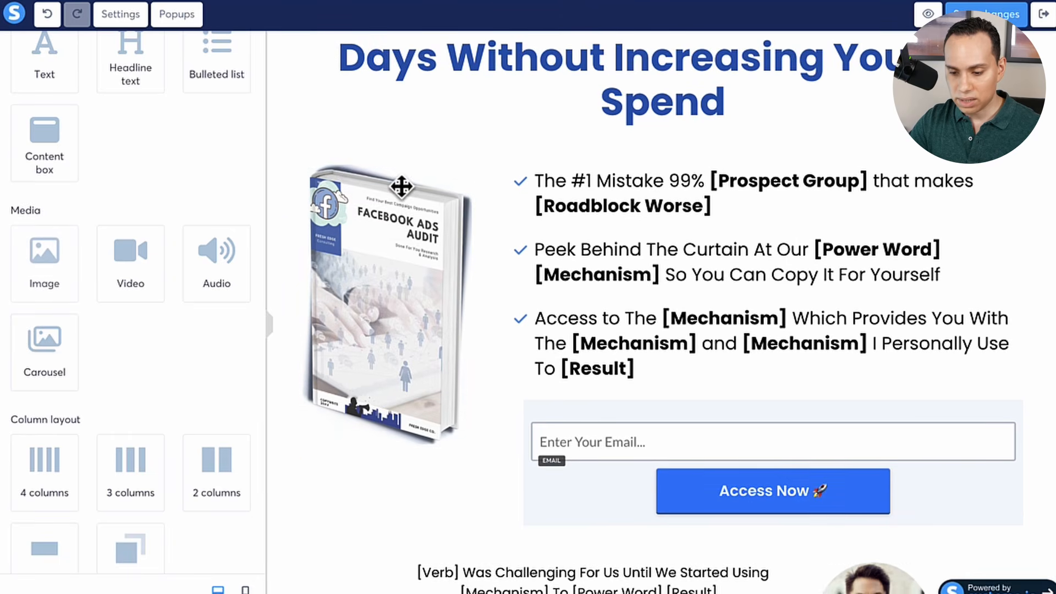
left_click(385, 228)
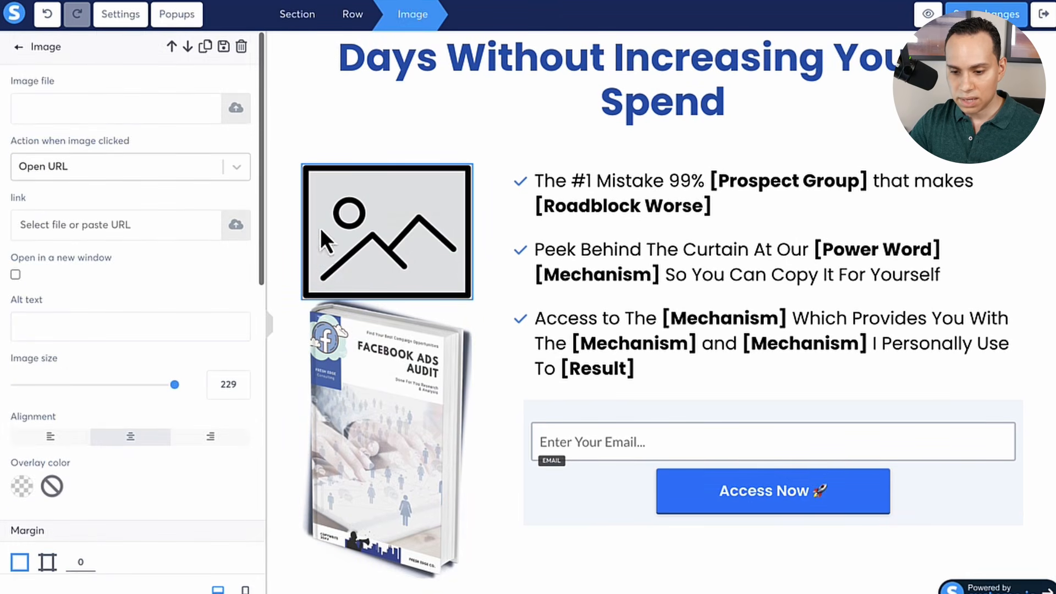
Insert leadmagnet.png from the previously uploaded images into the new image element
left_click(236, 109)
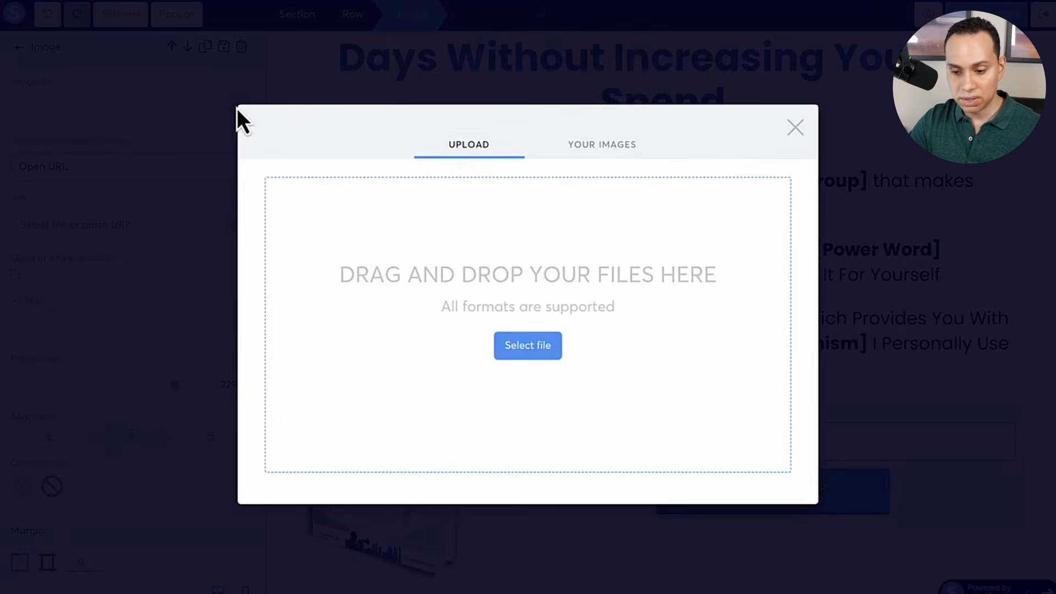
left_click(598, 140)
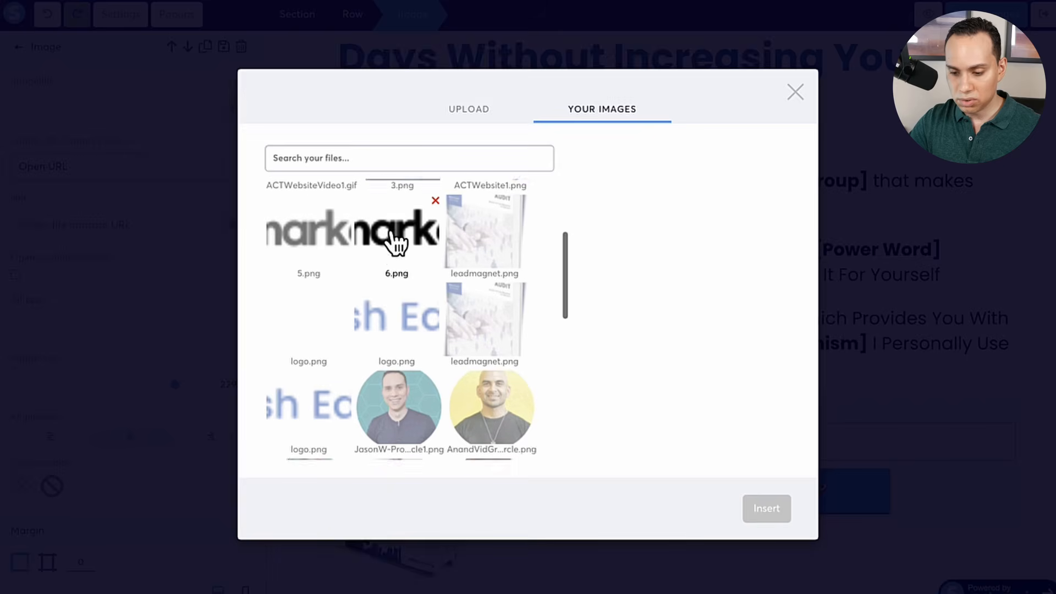
left_click(495, 249)
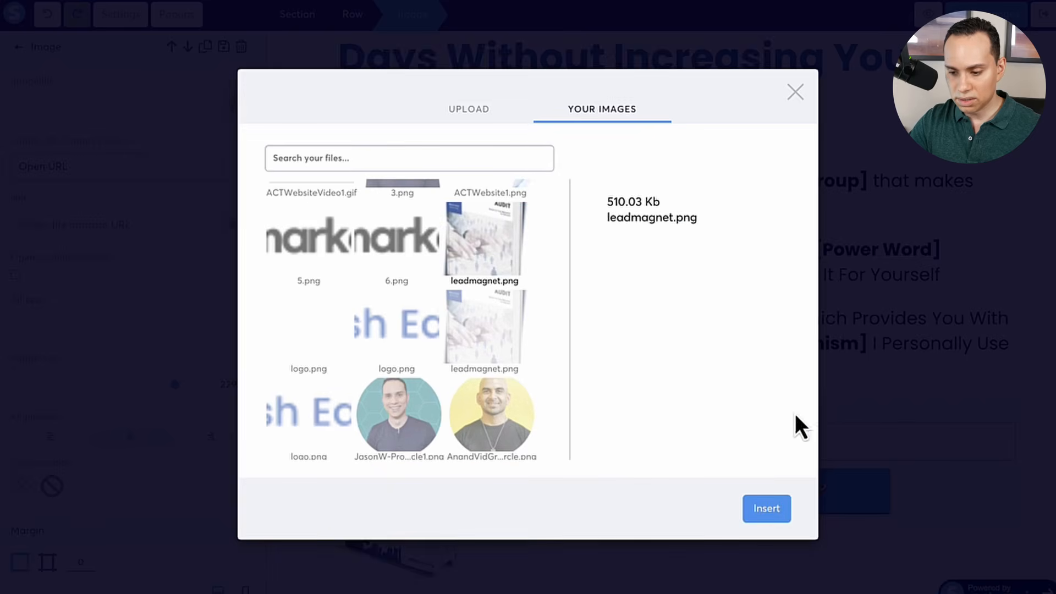
left_click(767, 527)
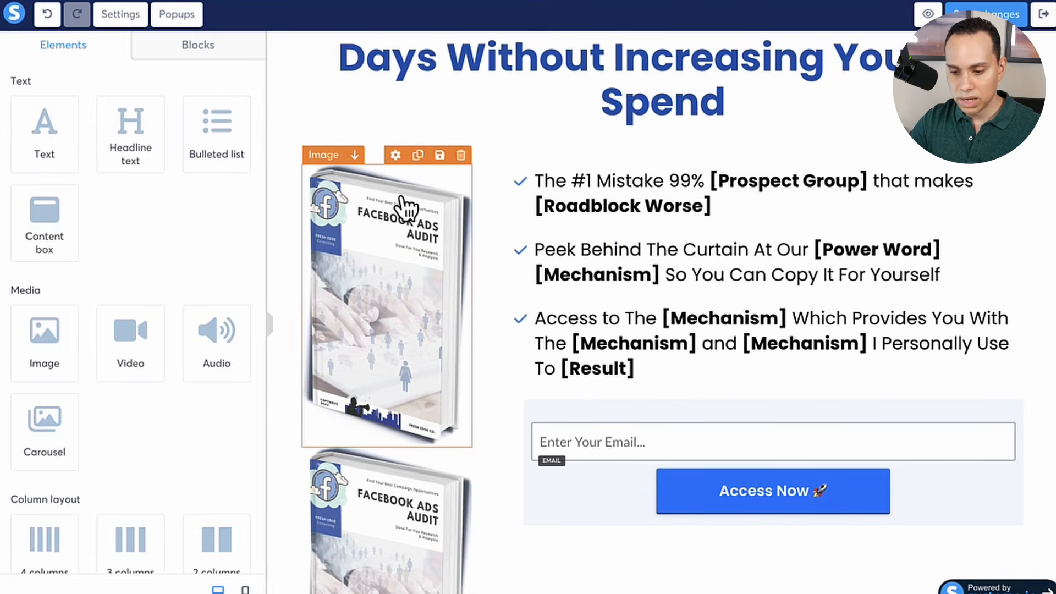
Reduce the new book image's size to 138, try the right and center alignments, and align it left
left_click(392, 298)
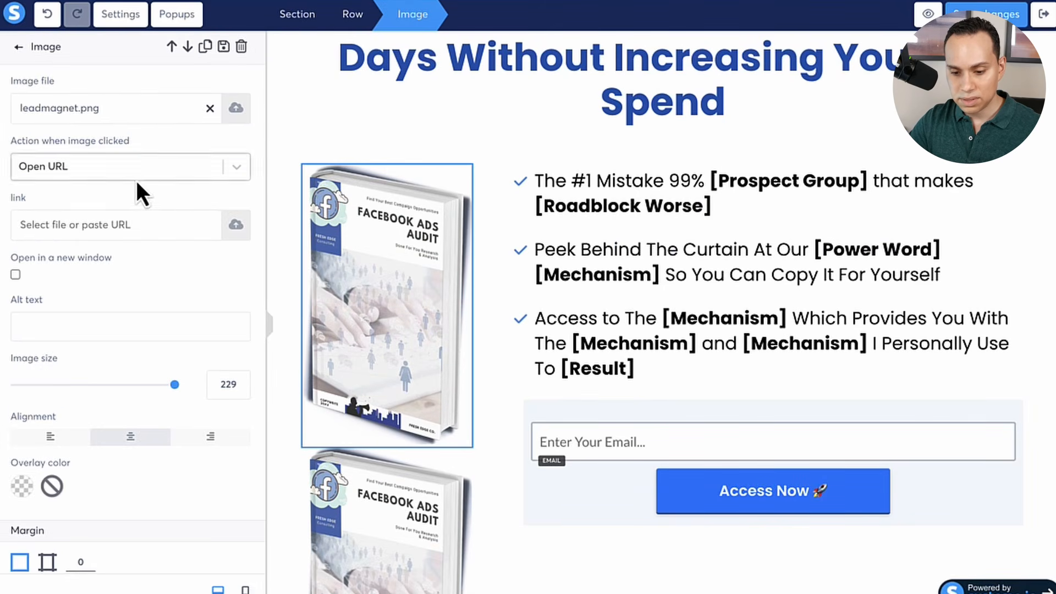
scroll(134, 165, "down", 4)
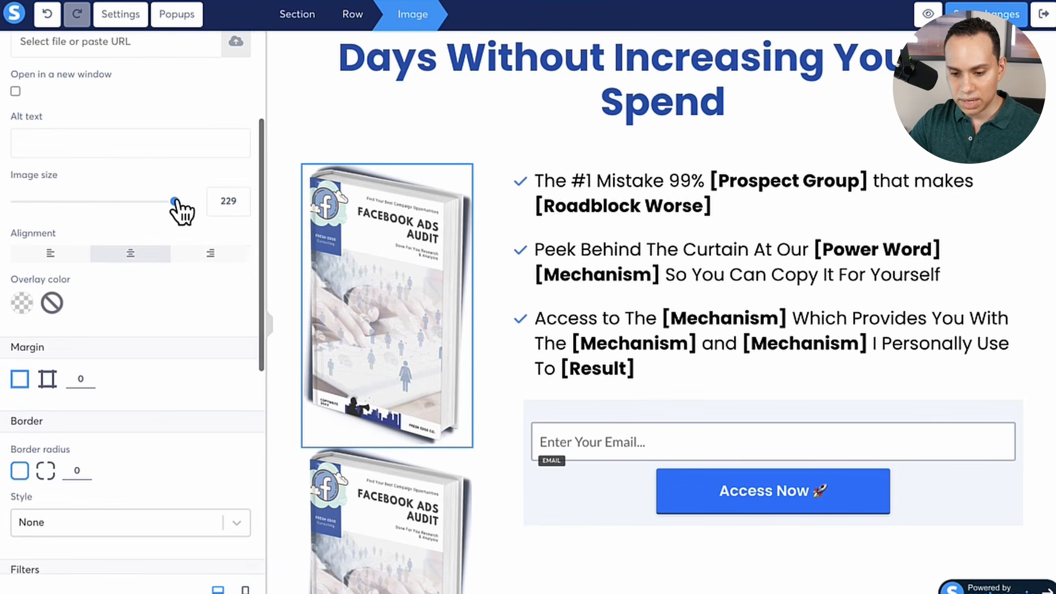
left_click_drag(174, 201, 111, 201)
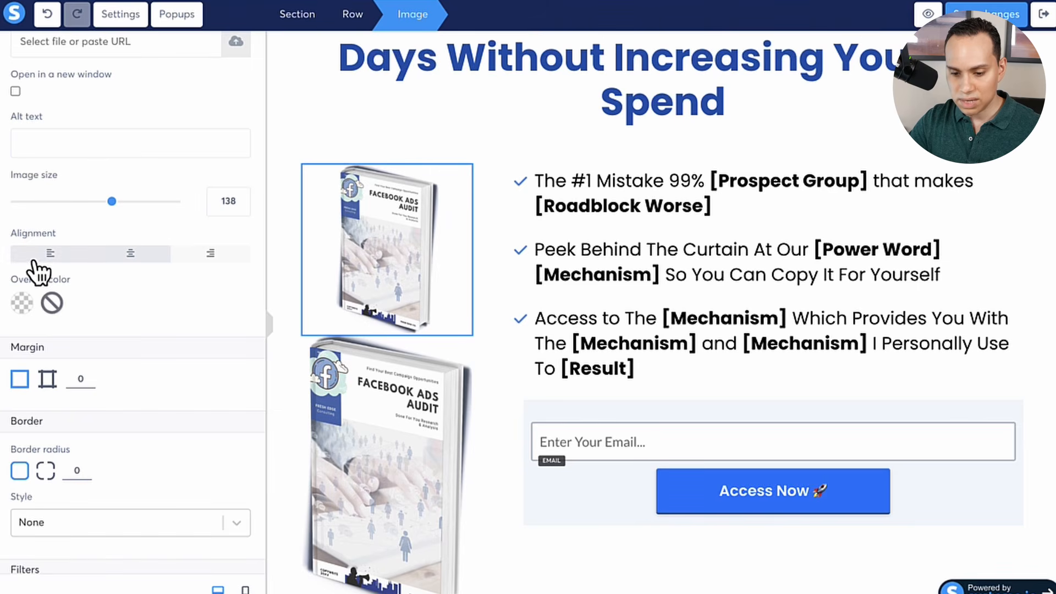
left_click(77, 254)
left_click(217, 254)
left_click(123, 254)
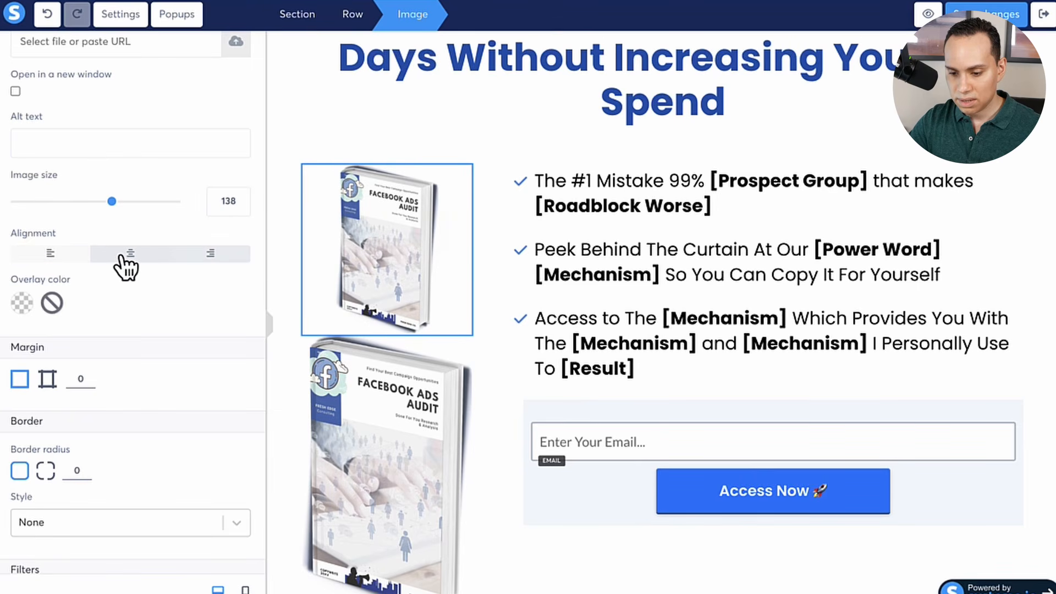
left_click(64, 256)
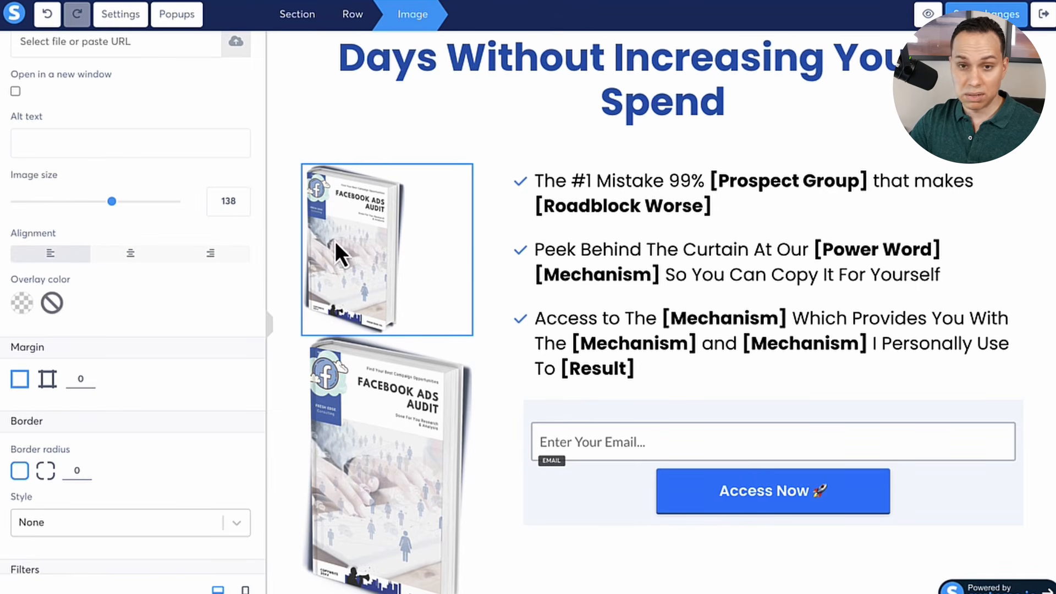
Try blur values 6 and 4 on the smaller book image and set the blur back to 0
scroll(215, 254, "down", 2)
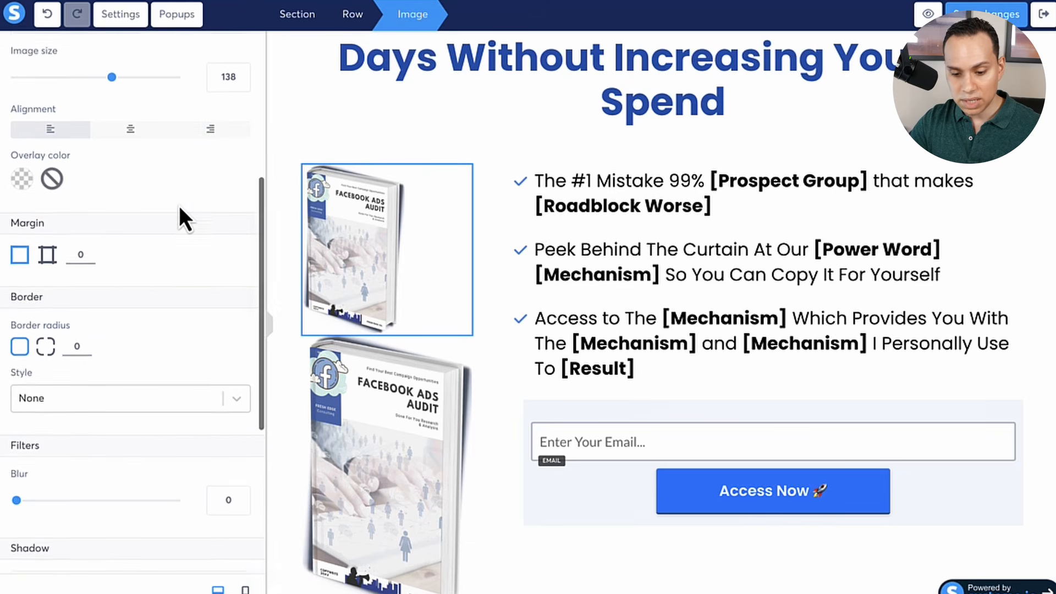
scroll(179, 205, "down", 4)
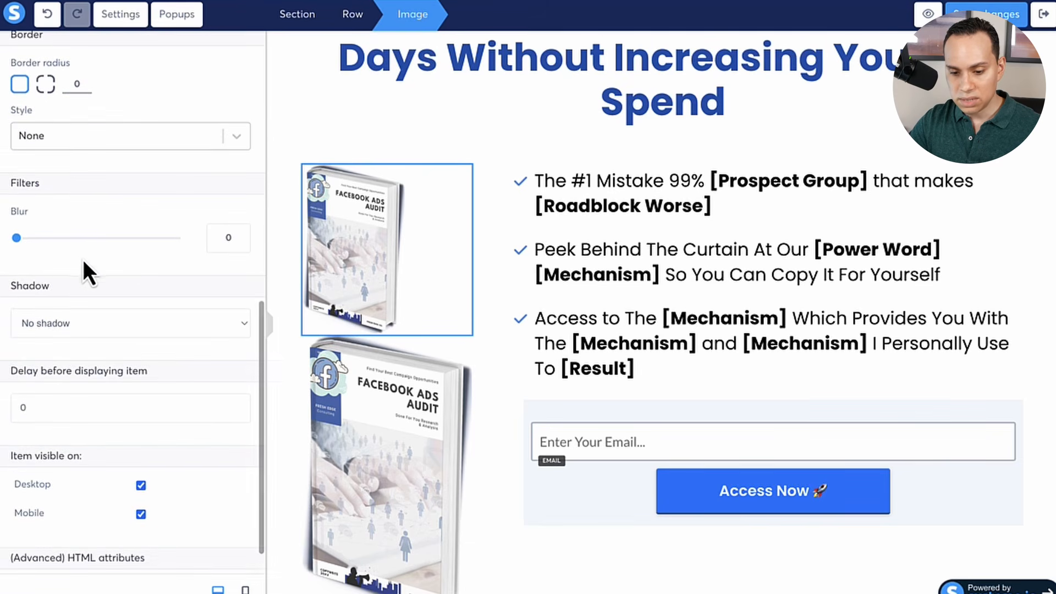
left_click(108, 238)
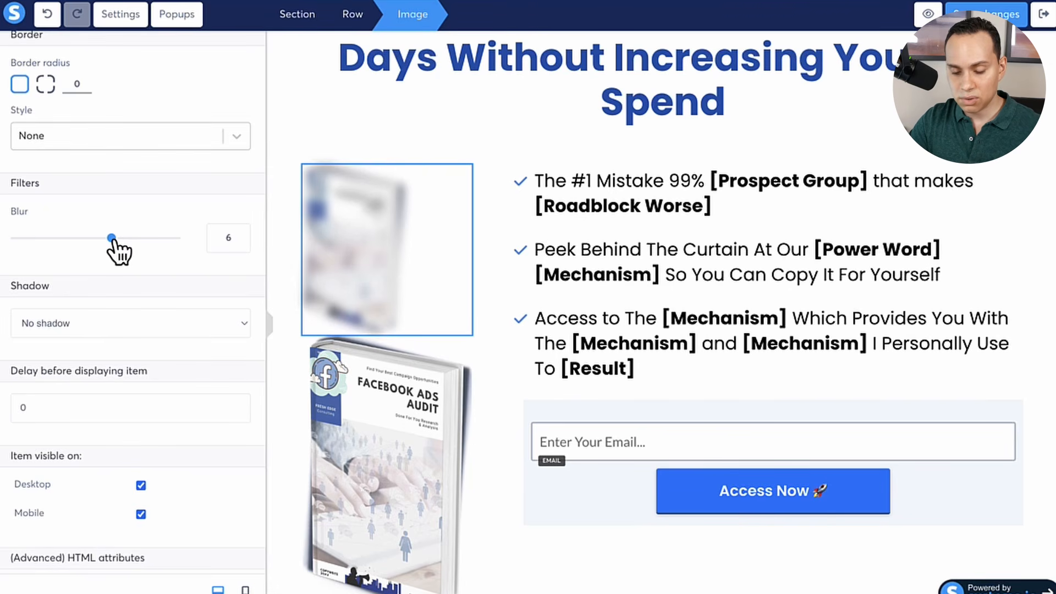
left_click_drag(112, 239, 80, 239)
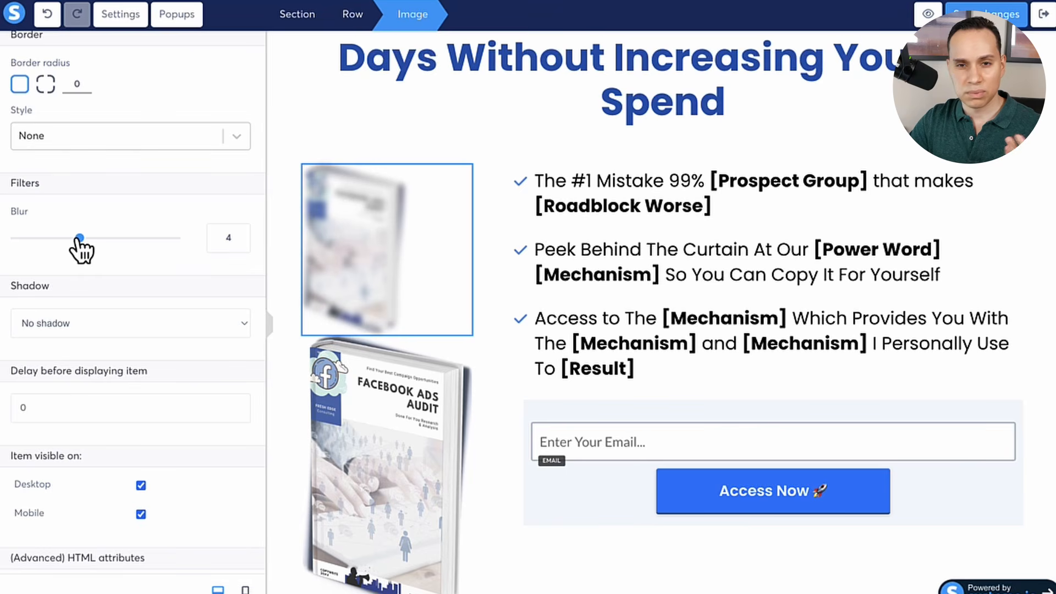
left_click_drag(6, 252, 2, 252)
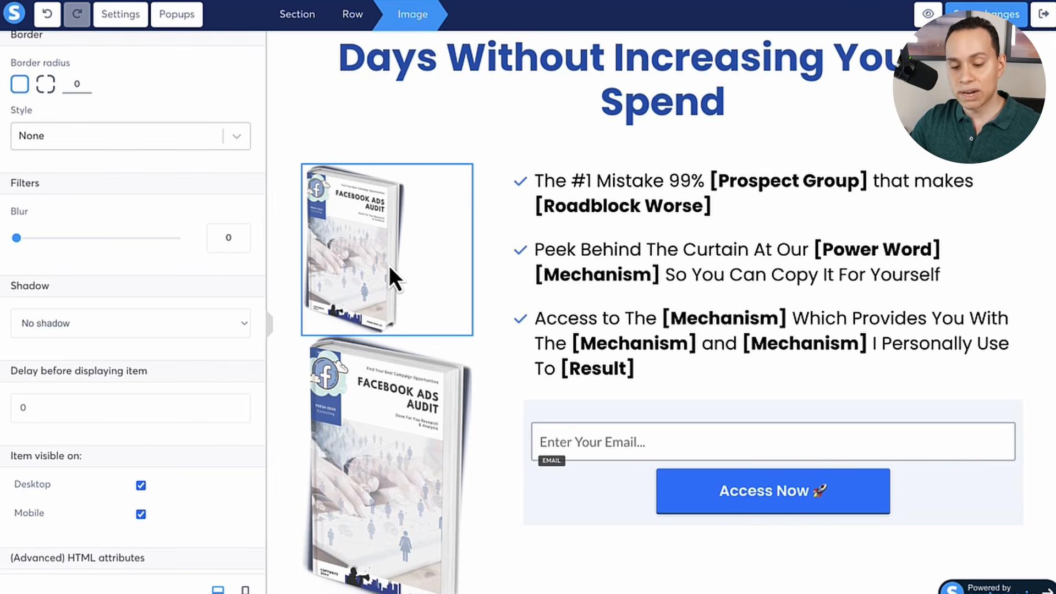
key("ctrl+a")
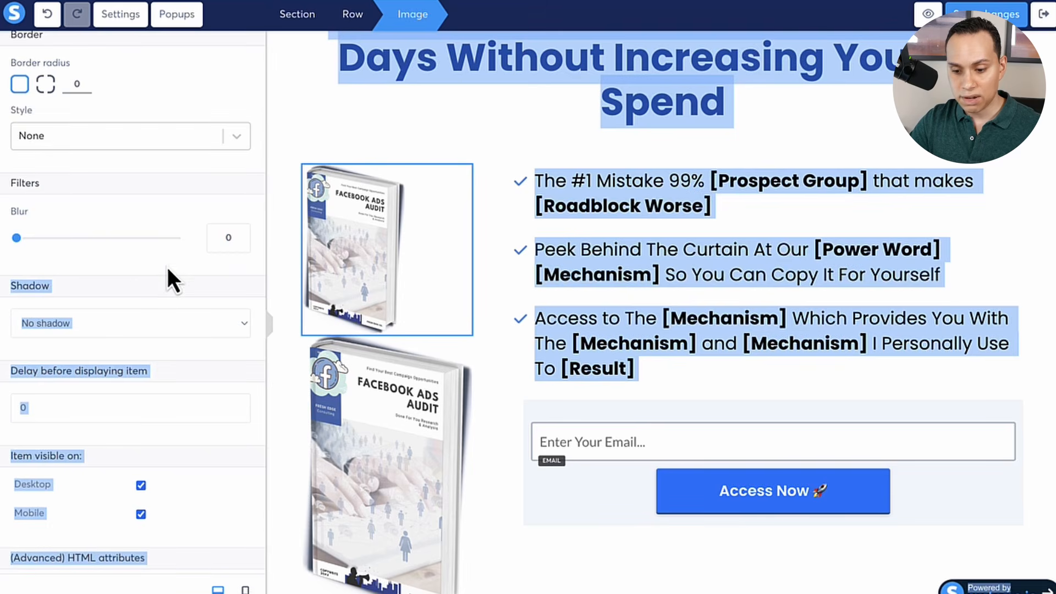
left_click(695, 306)
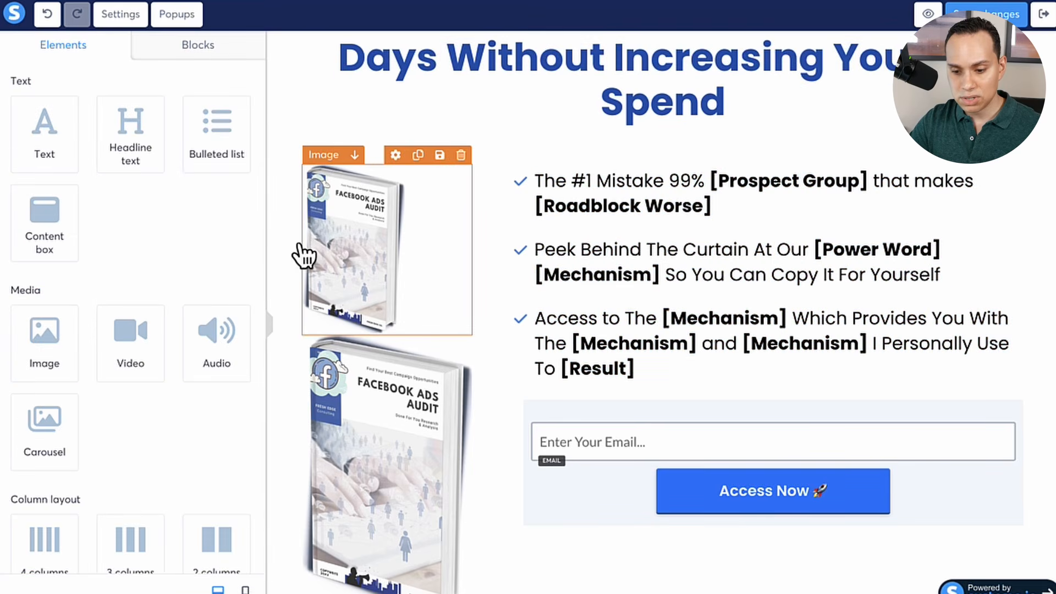
Apply a blur of 1 to the smaller book image and deselect it
left_click(368, 240)
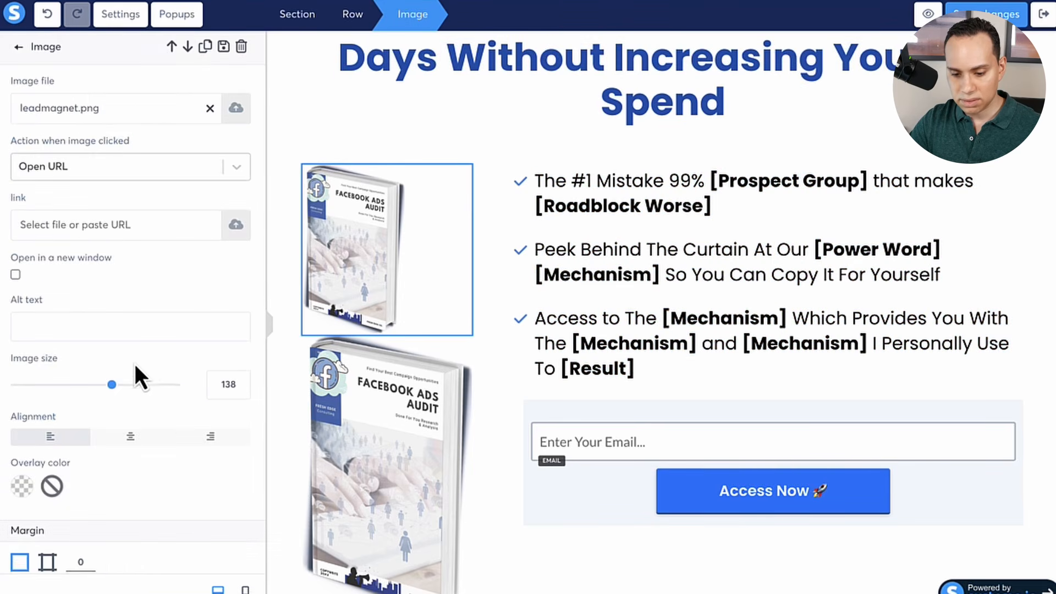
scroll(135, 364, "down", 9)
left_click_drag(26, 300, 38, 300)
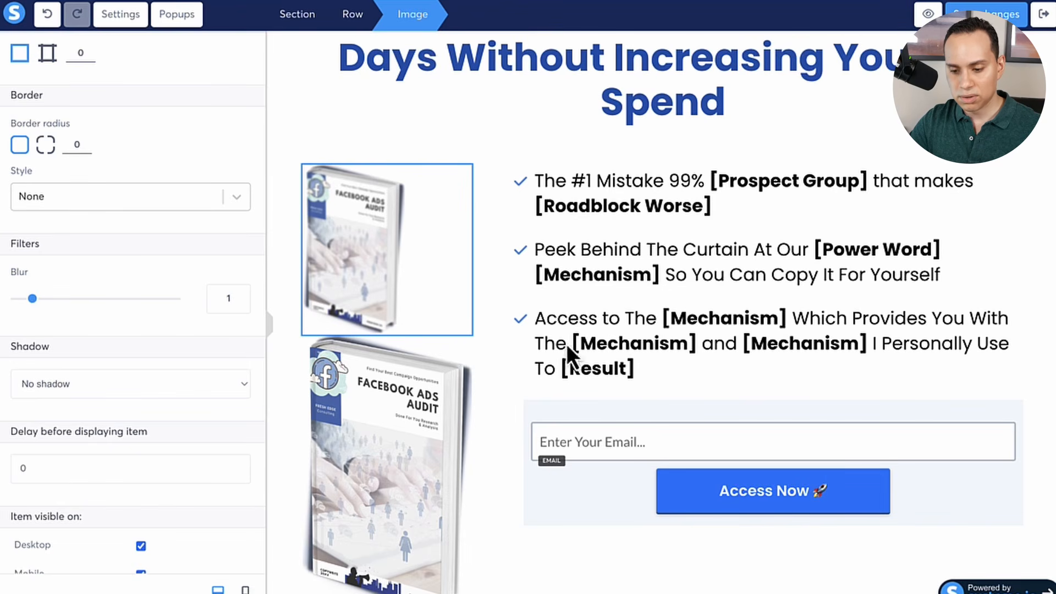
key("Escape")
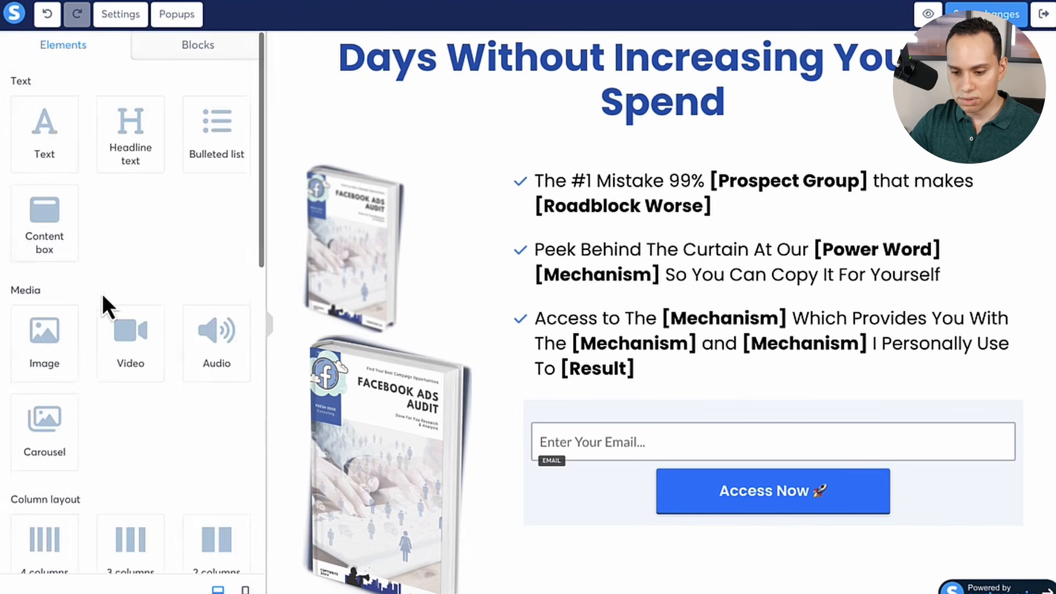
Try the Hard inner shadow on the smaller book image and set it back to No shadow
left_click(361, 229)
scroll(122, 370, "down", 10)
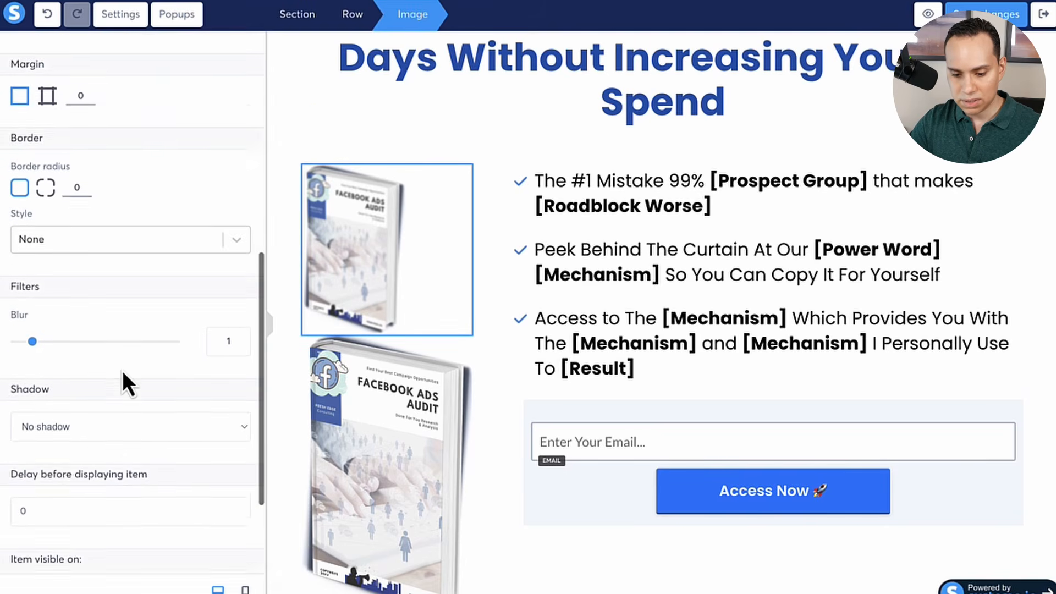
left_click(134, 287)
left_click(118, 359)
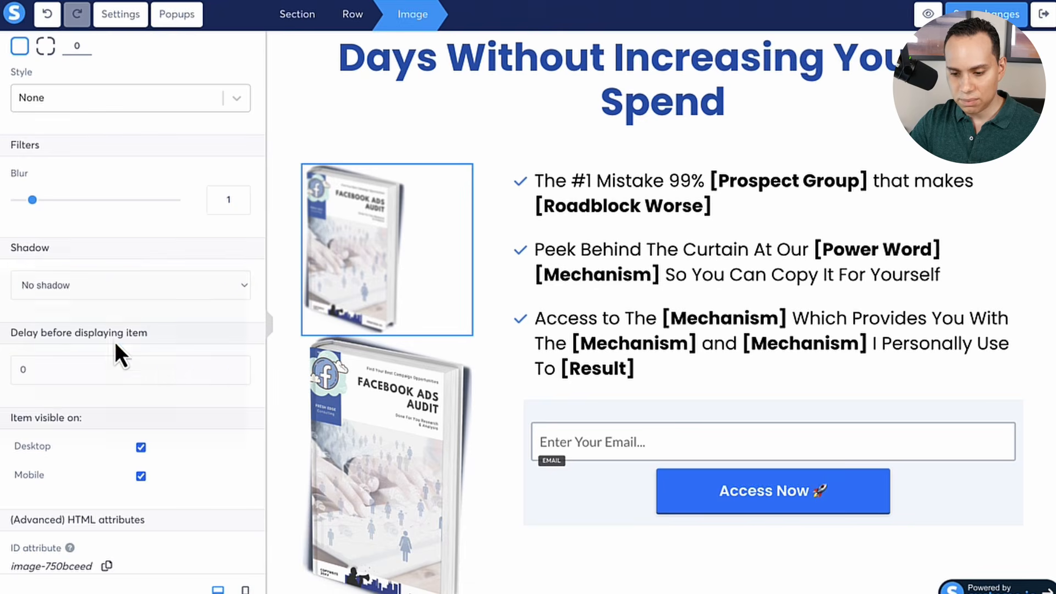
left_click(146, 293)
left_click(118, 369)
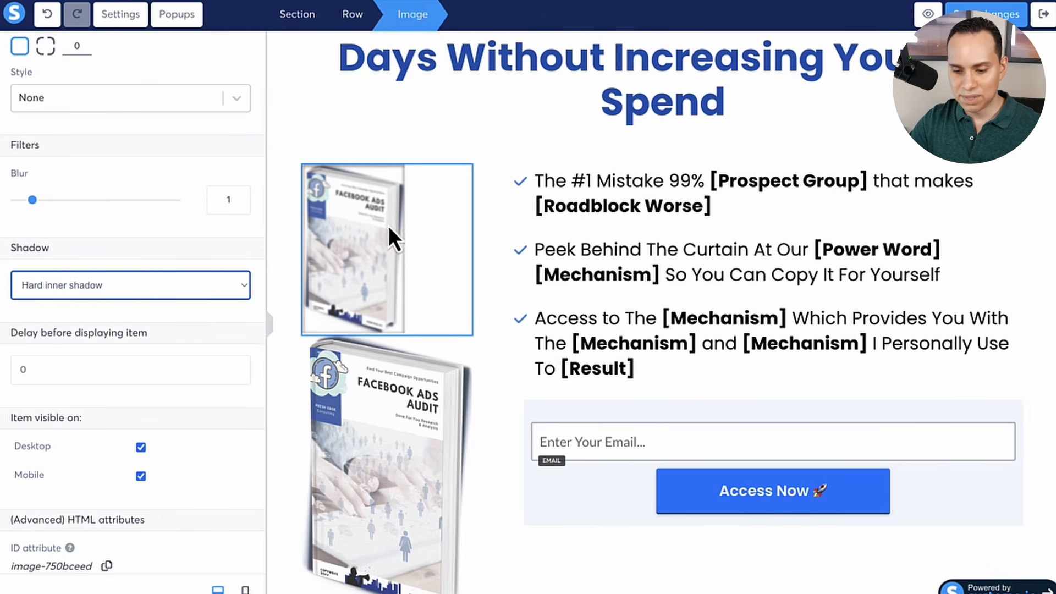
left_click(232, 288)
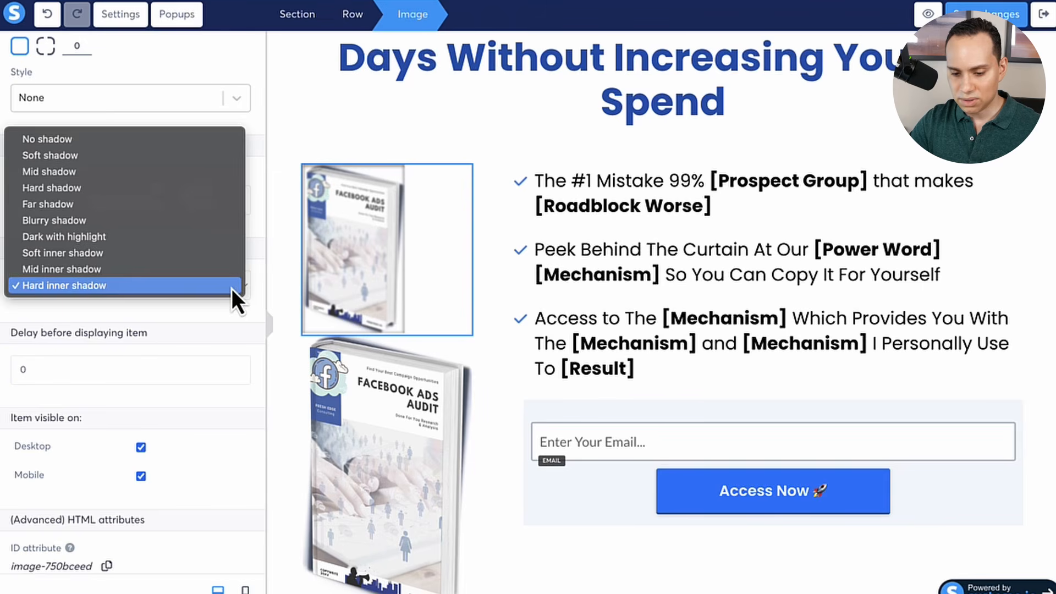
left_click(117, 139)
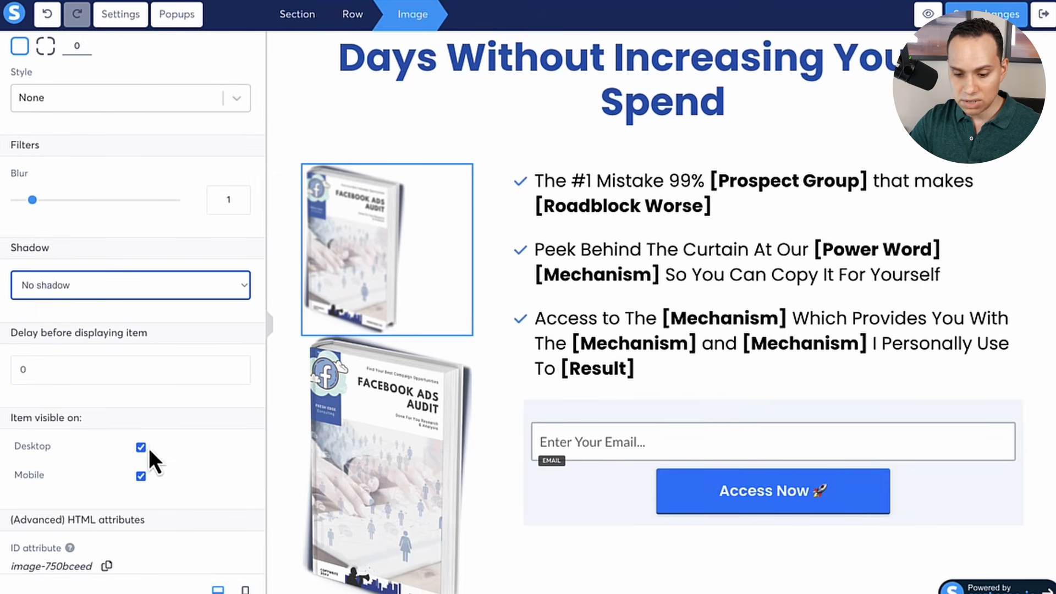
Hide the smaller book image on mobile, check the page in the mobile view, and return to the desktop view
left_click(142, 477)
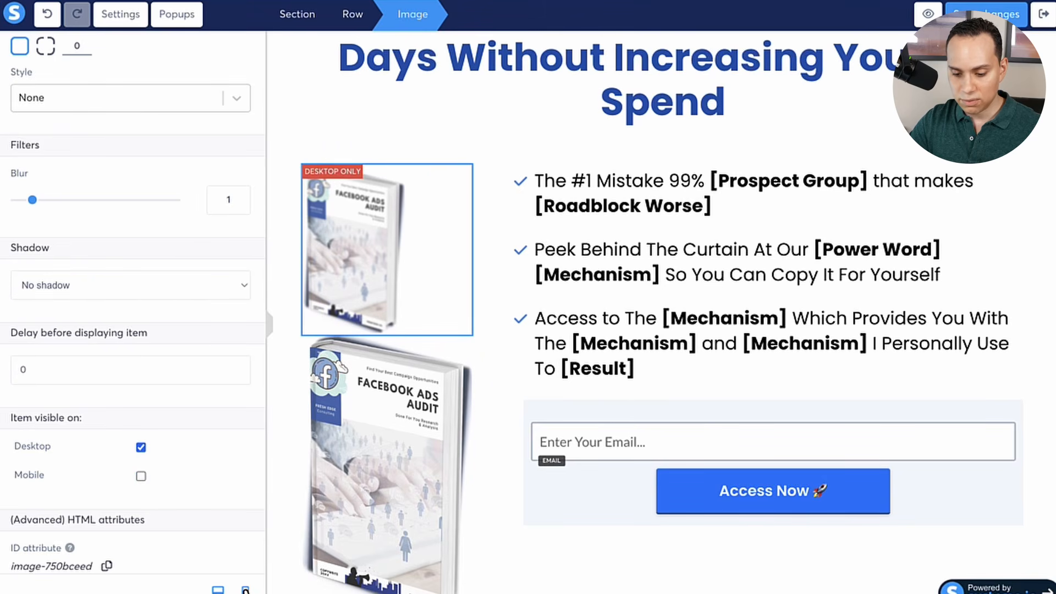
left_click(245, 590)
left_click(706, 203)
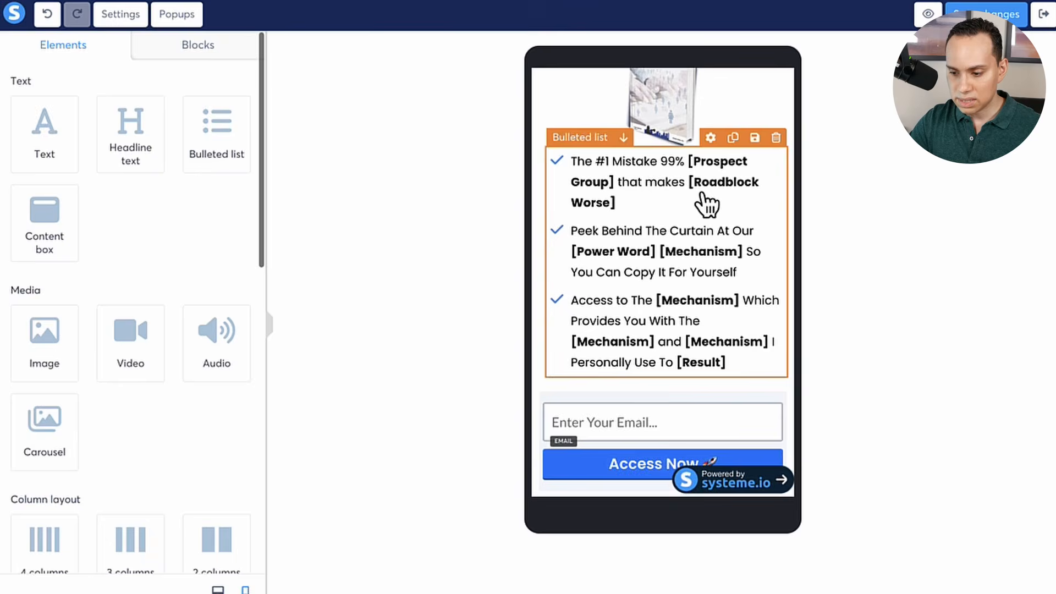
scroll(706, 203, "up", 3)
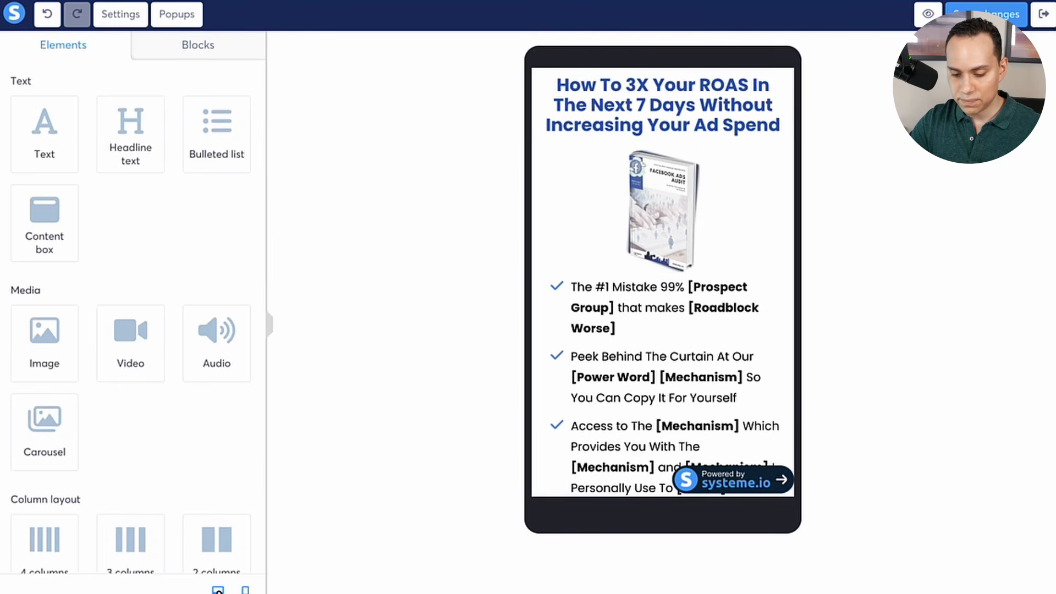
left_click(218, 589)
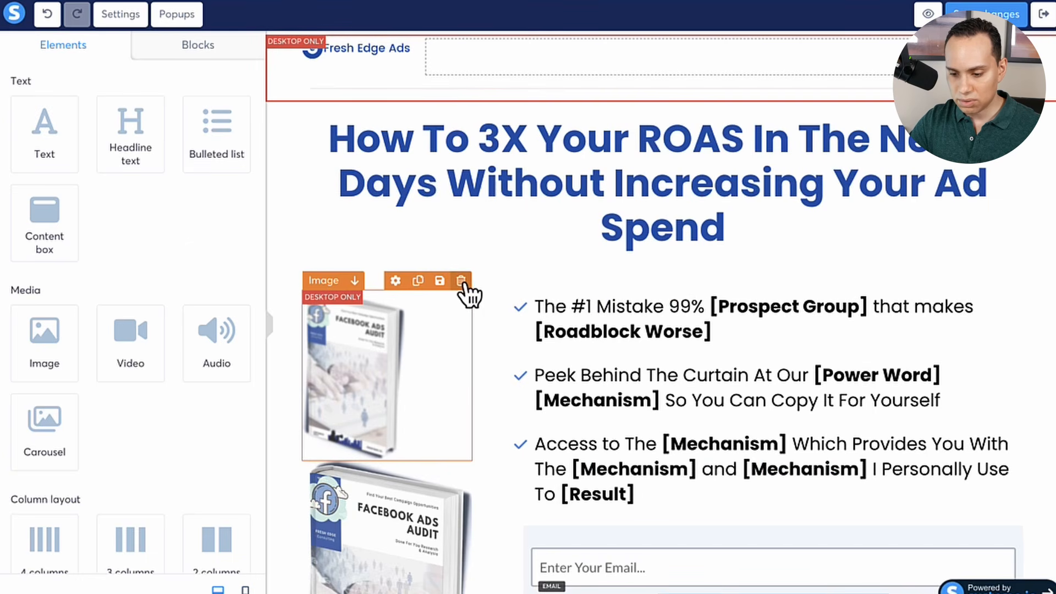
Delete the smaller, desktop-only book image above the original Facebook Ads Audit cover
left_click(461, 282)
left_click(578, 83)
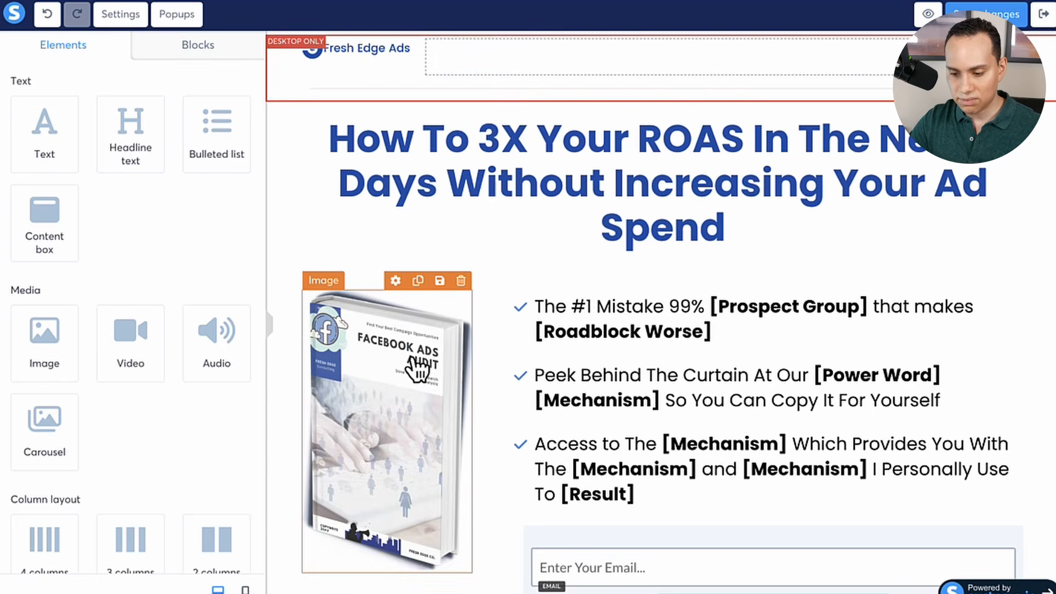
Highlight the whole second bullet, "Peek Behind The Curtain At Our [Power Word] [Mechanism]", in the bulleted list
scroll(419, 369, "down", 3)
scroll(696, 138, "up", 1)
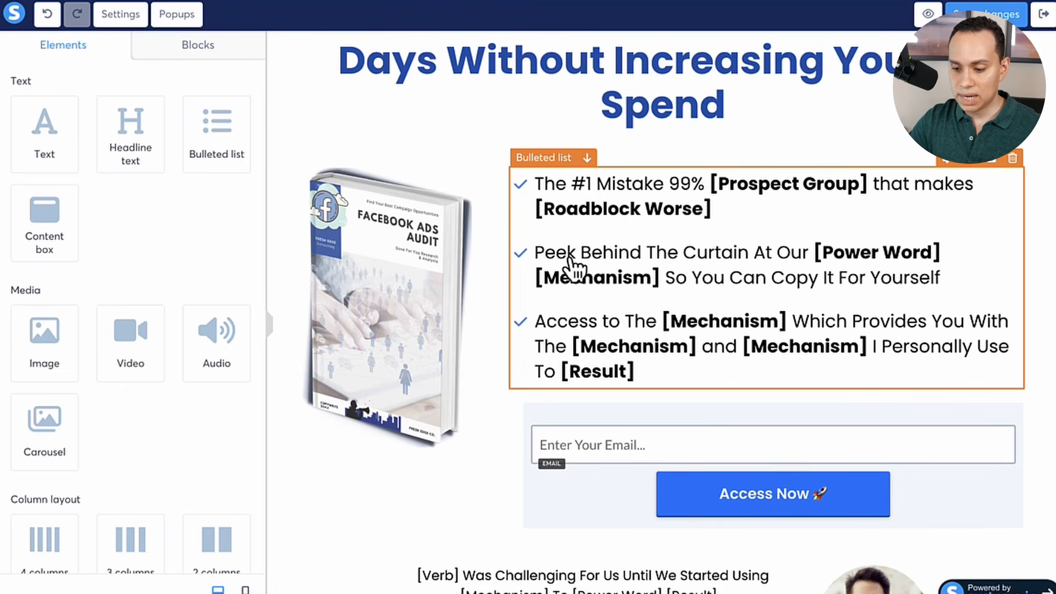
left_click(536, 252)
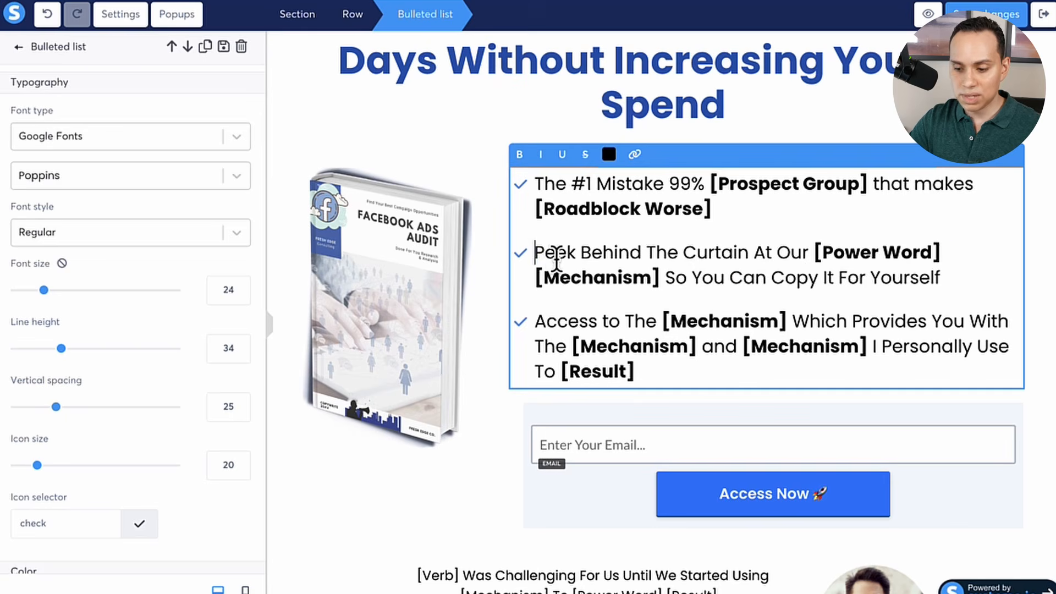
left_click(952, 278, "shift")
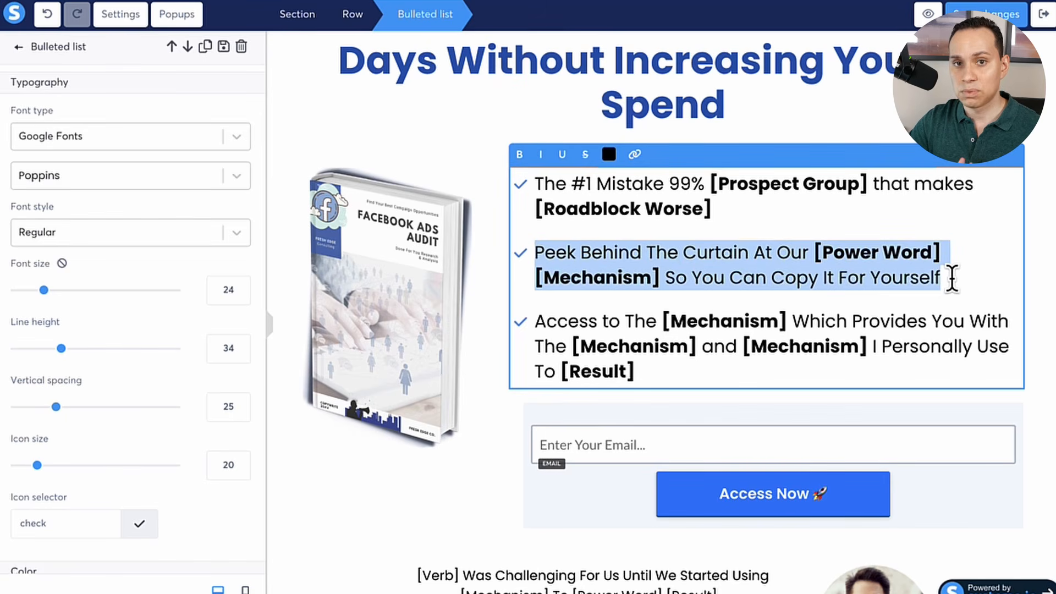
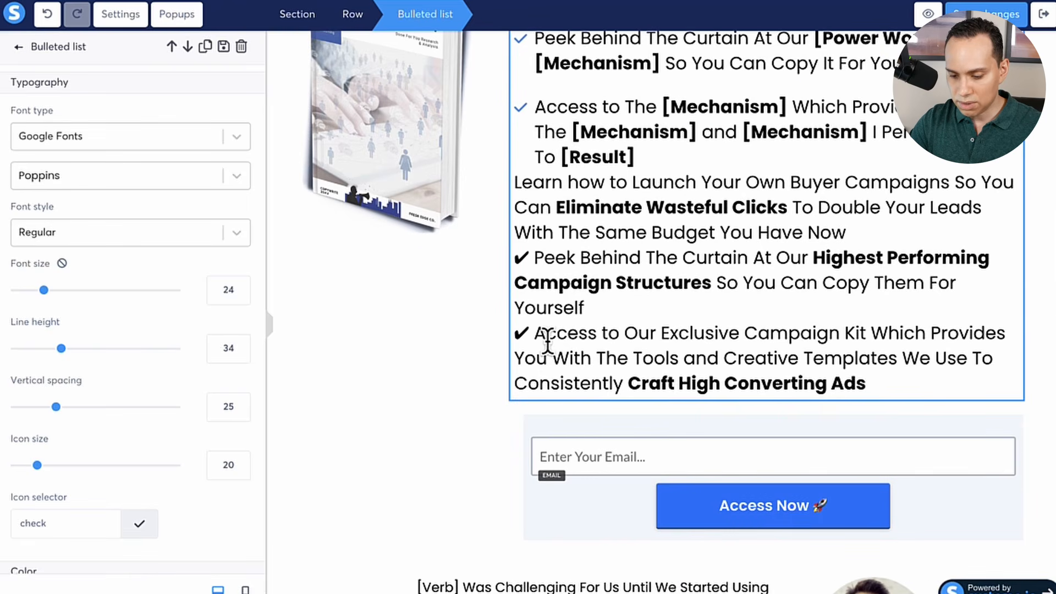
Undo the formatted paste and add the three ad campaign bullets as unformatted text below the template bullets, starting with "Learn how to Launch Your Own Buyer Campaigns"
key("super+z")
type("Learn how to Launch Your Own Buyer Campaigns So You Can Eliminate Wasteful Clicks To Double Your Leads With The Same Budget You Have Now ✔ Peek Behind The Curtain At Our Highest Performing Campaign Structures So You Can Copy Them For Yourself ✔ Access to Our Exclusive Campaign Kit Which Provides You With The Tools and Creative Templates We Use To Consistently Craft High Converting Ads")
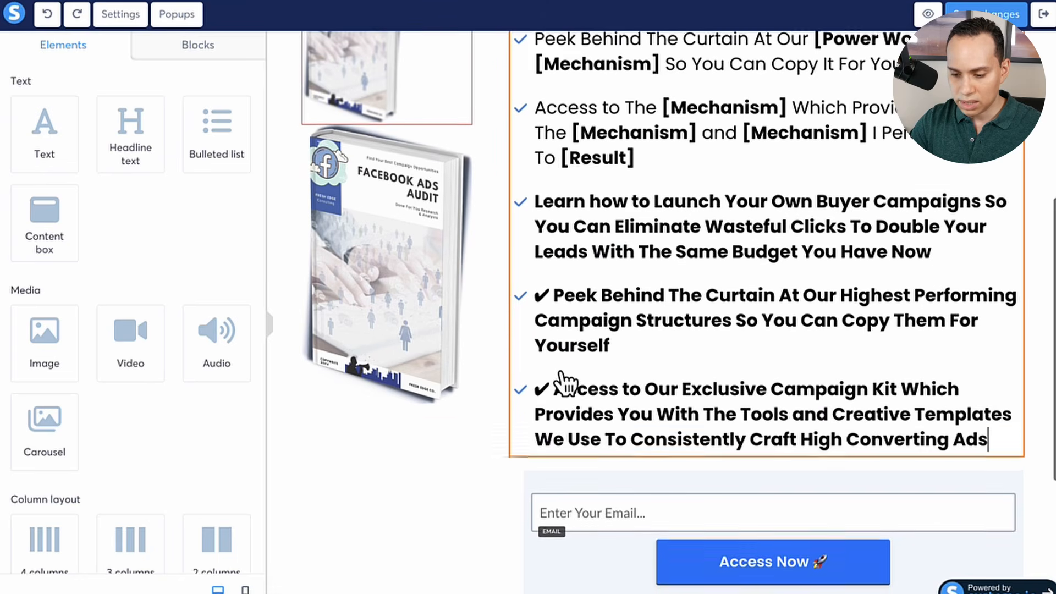
Remove the extra ✔ characters from the start of the new "Peek Behind The Curtain" and "Access to Our Exclusive Campaign Kit" bullets
scroll(565, 384, "up", 1)
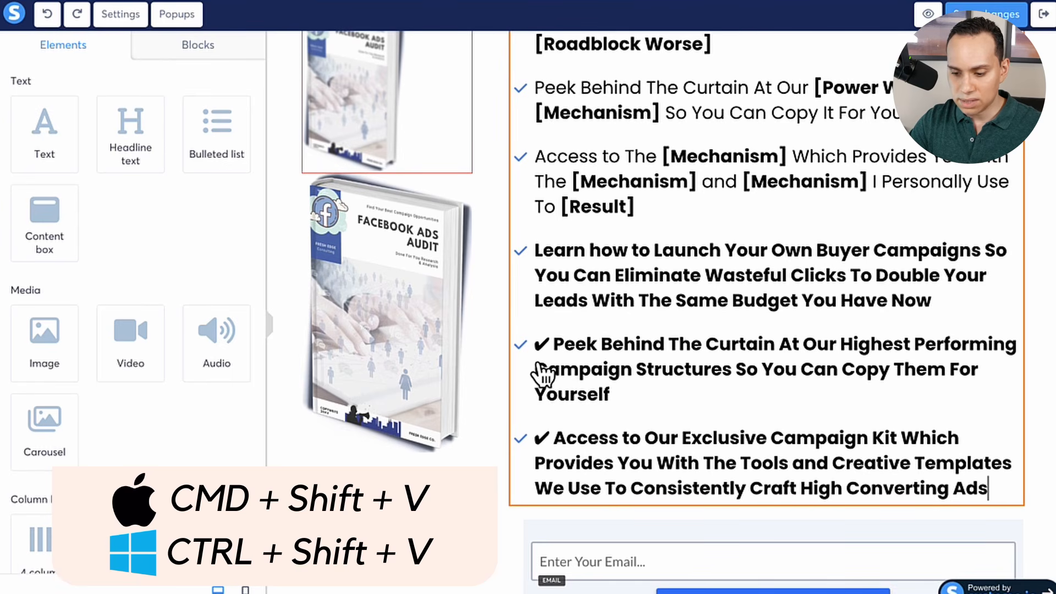
left_click(556, 360)
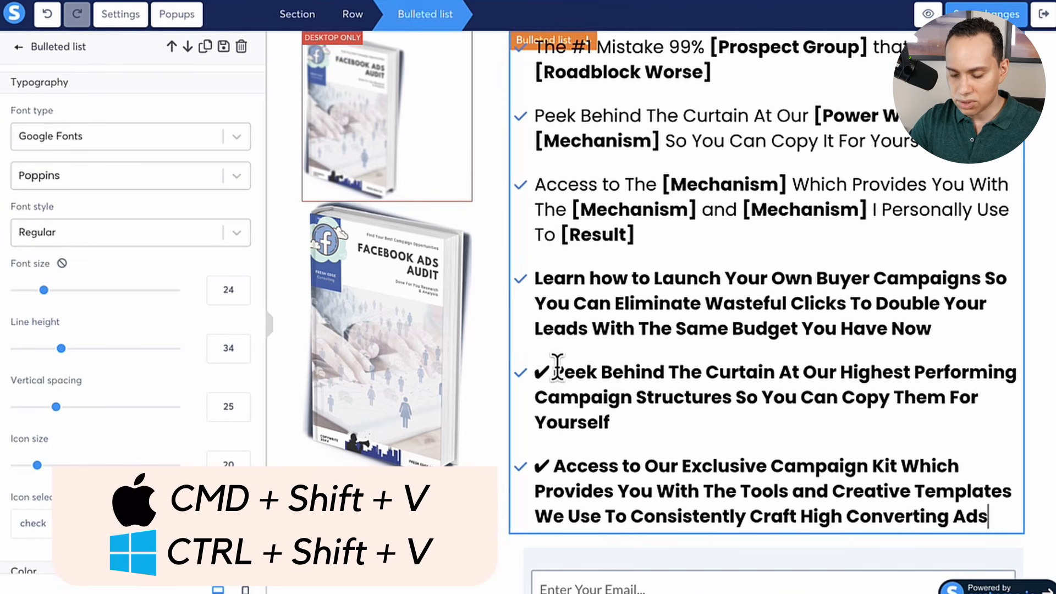
left_click(553, 371)
key("BackSpace")
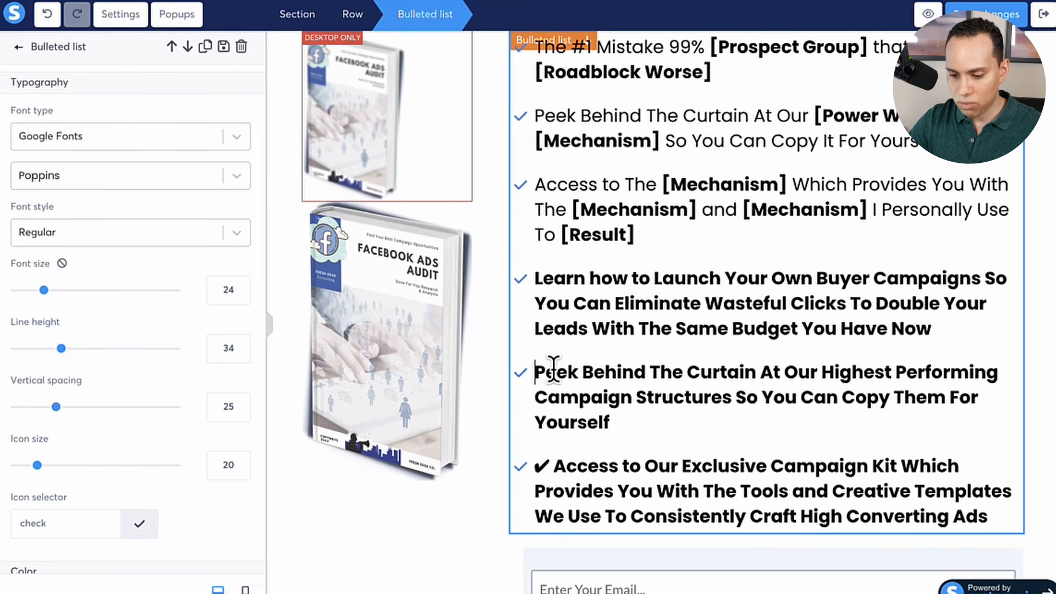
left_click(554, 466)
key("BackSpace")
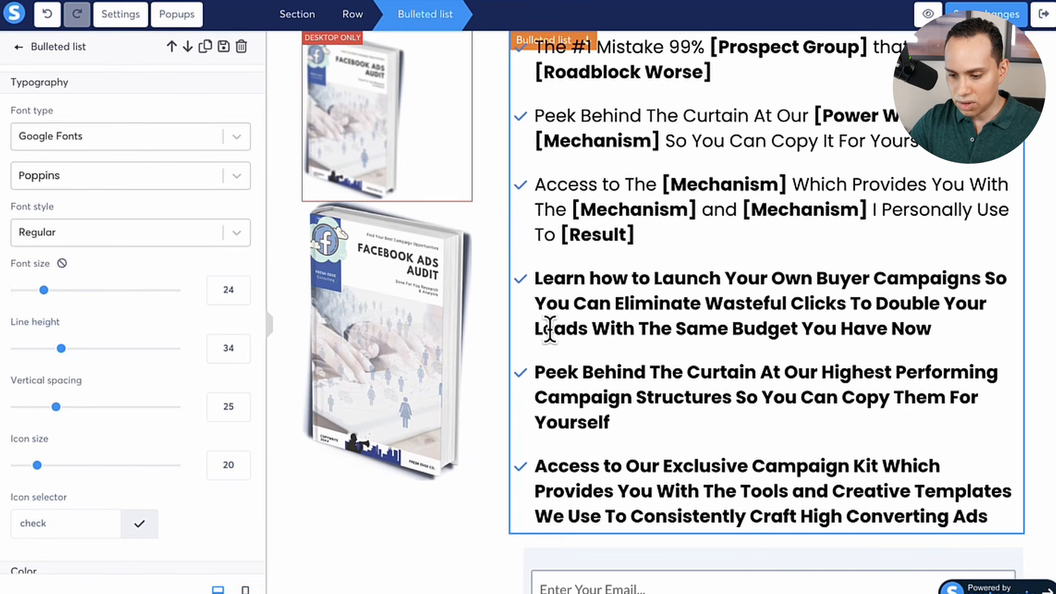
Remove the bold formatting from all three newly added bullets
left_click(987, 516, "shift")
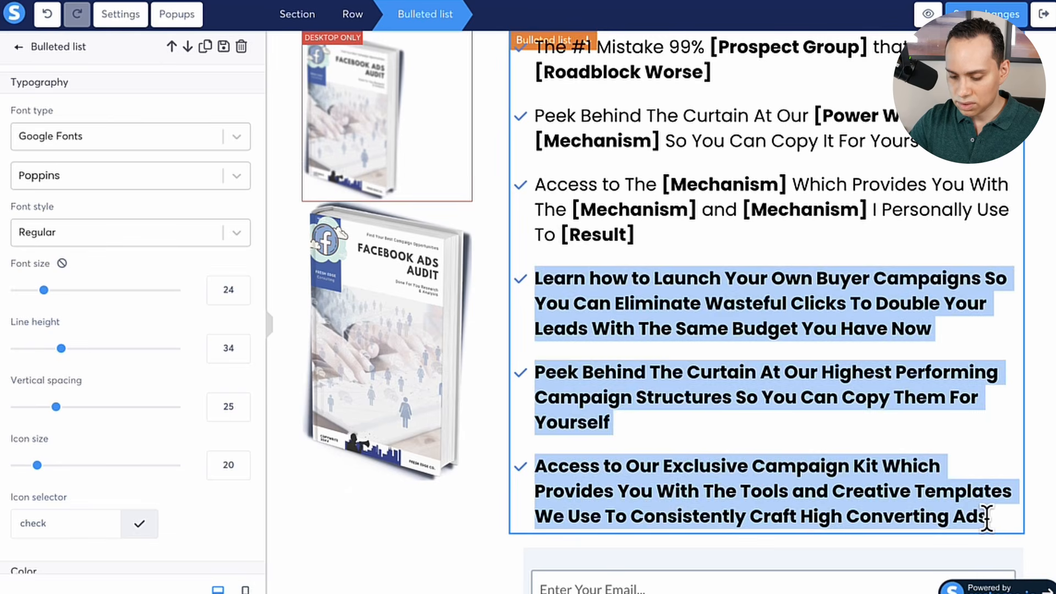
key("ctrl+b")
left_click(775, 330)
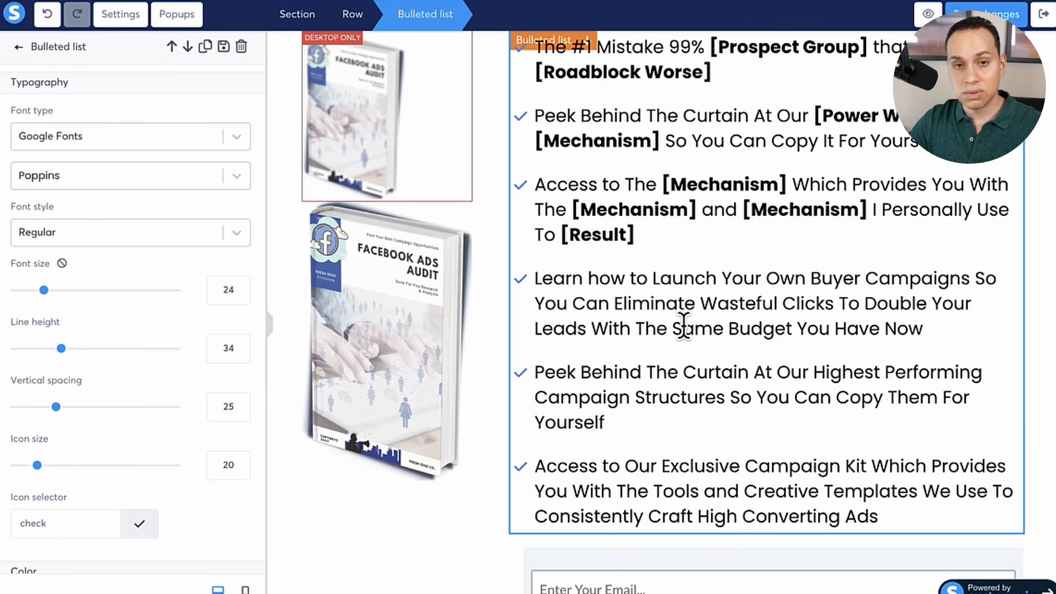
Bold the phrases "Eliminate Wasteful Clicks" and "Highest Performing Campaign Structures" in the new bullets
scroll(584, 306, "up", 1)
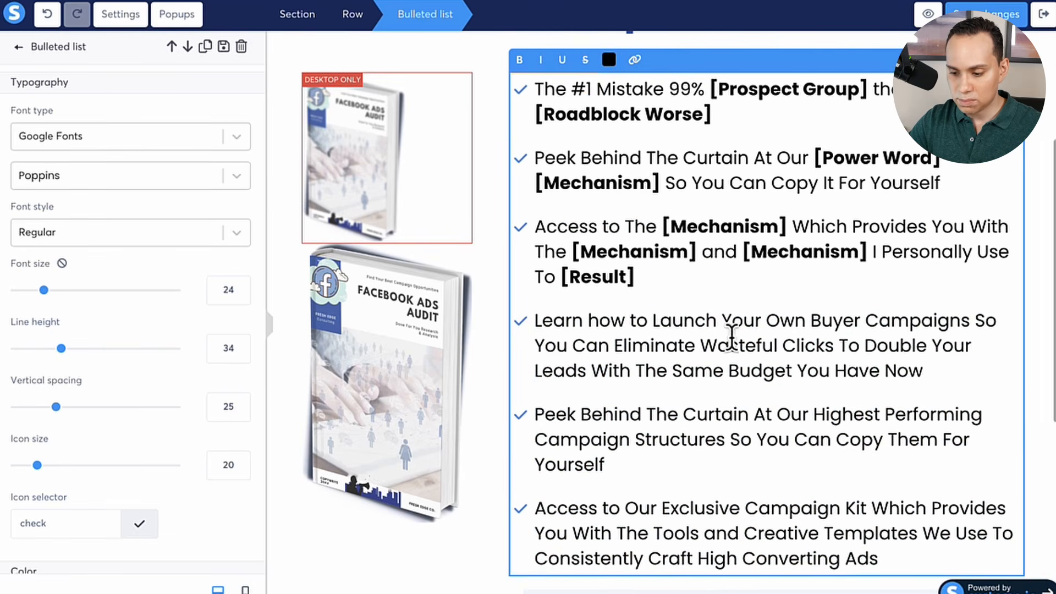
scroll(688, 322, "down", 1)
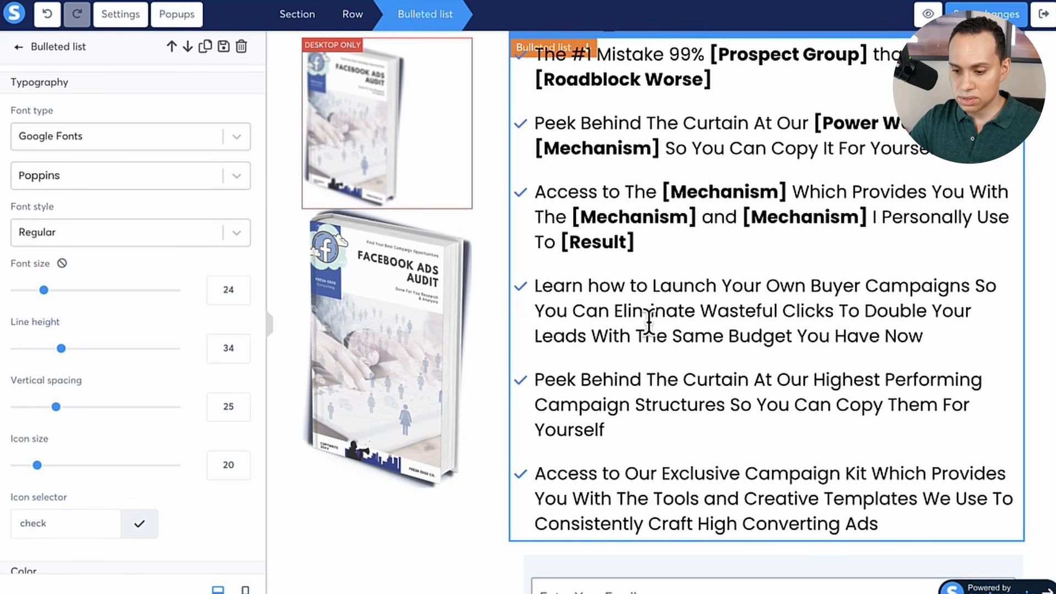
left_click(834, 313, "shift")
key("ctrl+b")
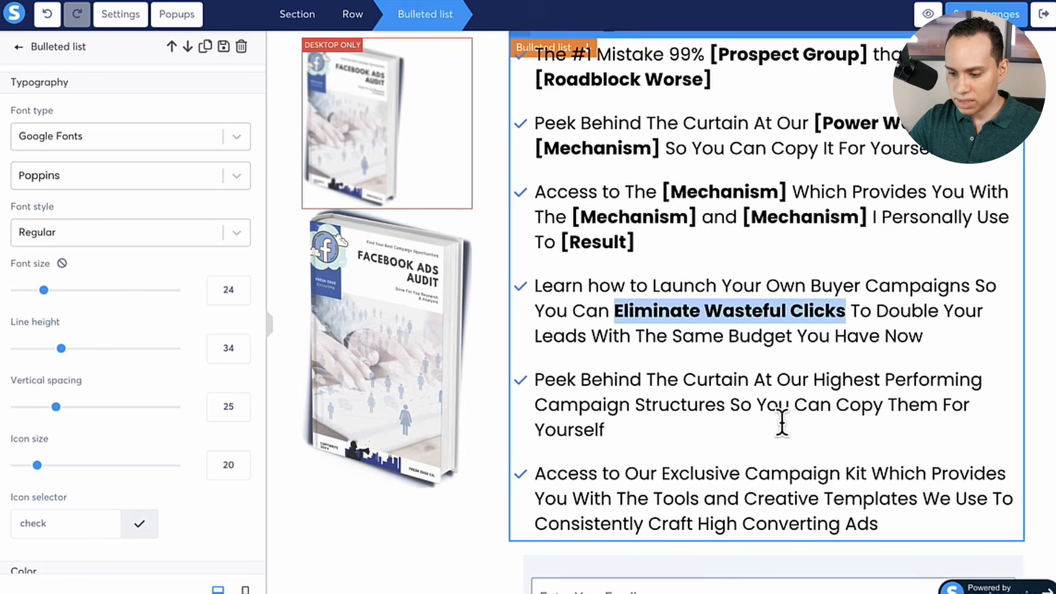
left_click(813, 380)
left_click(722, 410, "shift")
key("ctrl+b")
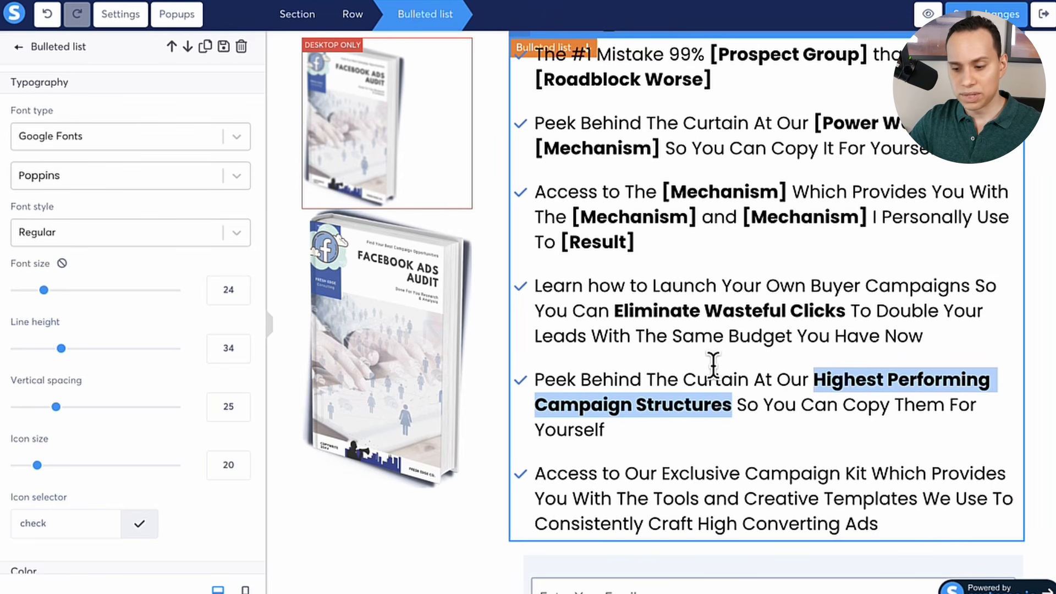
Bold the phrase "Craft High Converting Ads" in the last bullet
left_click(650, 523)
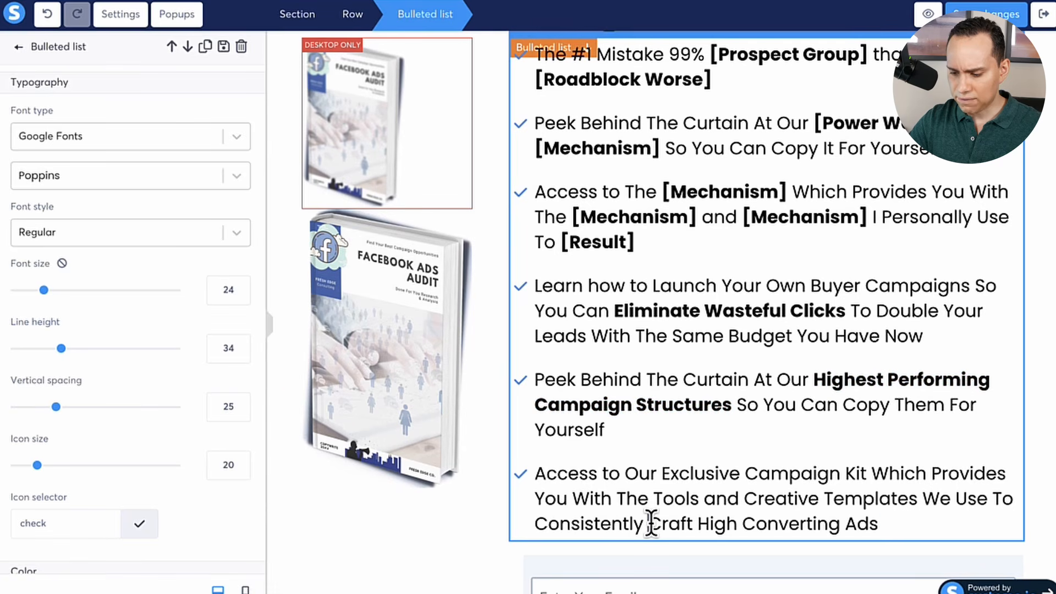
key("shift+End")
key("ctrl+b")
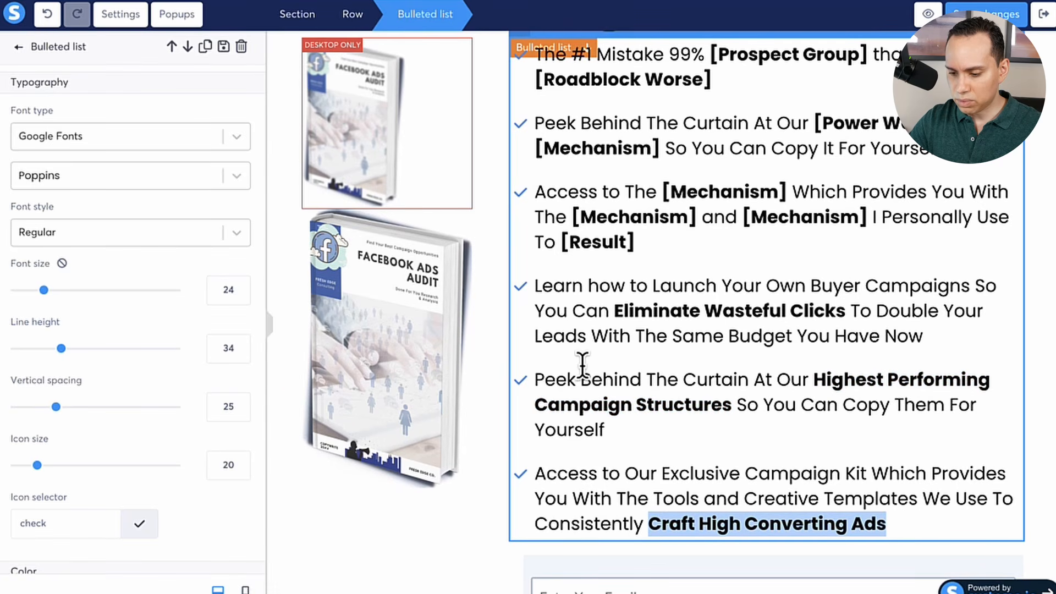
Delete the text of the three template bullets with bracketed placeholders above the new ad campaign bullets
left_click(637, 243)
scroll(605, 270, "up", 4)
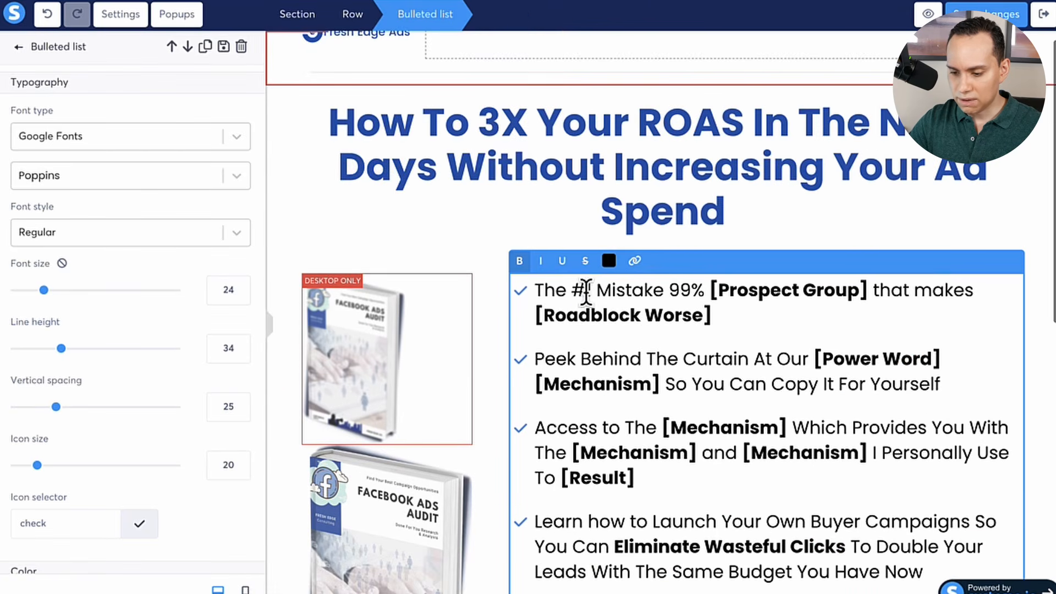
left_click(526, 290, "shift")
key("BackSpace")
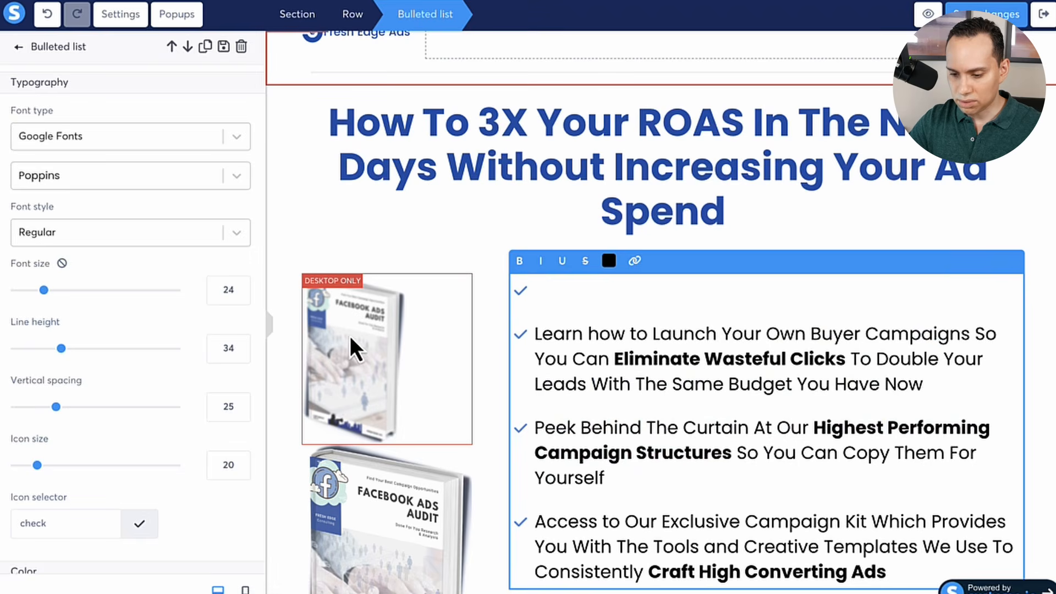
Delete the desktop-only Facebook Ads Audit book image and remove the empty bullet at the start of the list
left_click(461, 264)
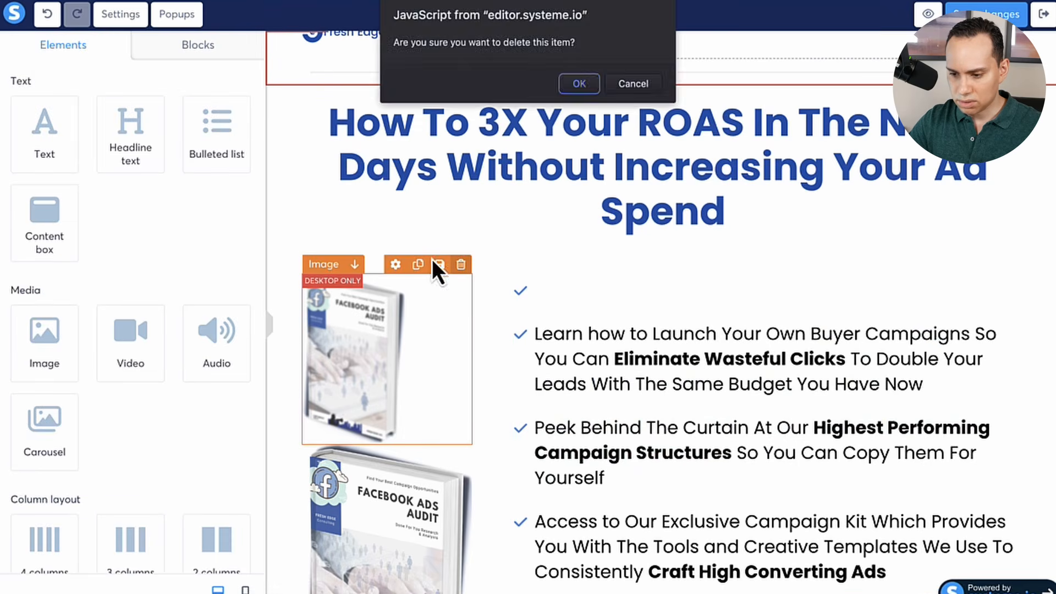
left_click(592, 89)
left_click(532, 330)
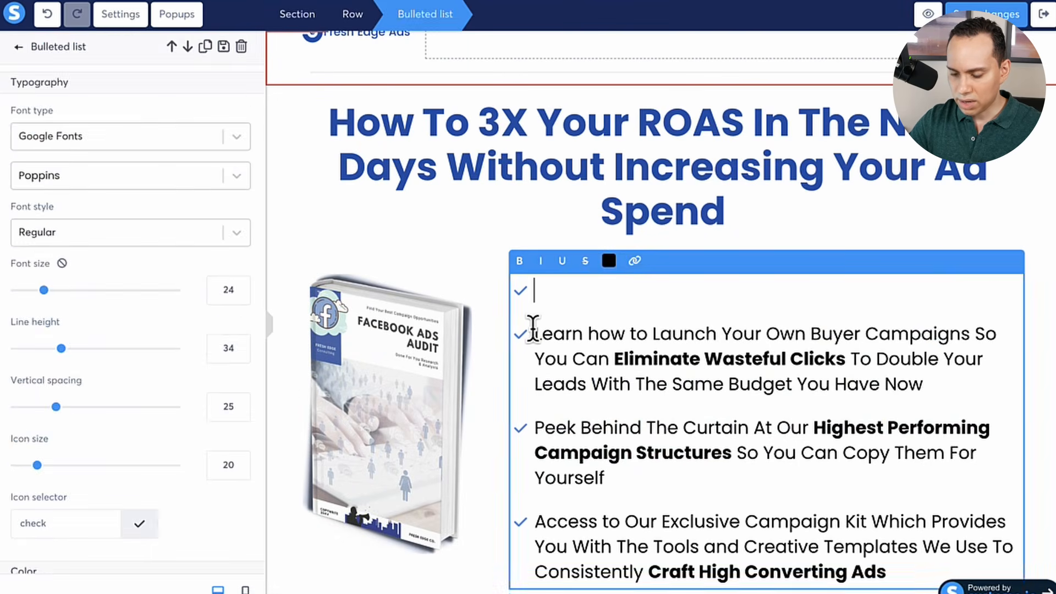
key("BackSpace")
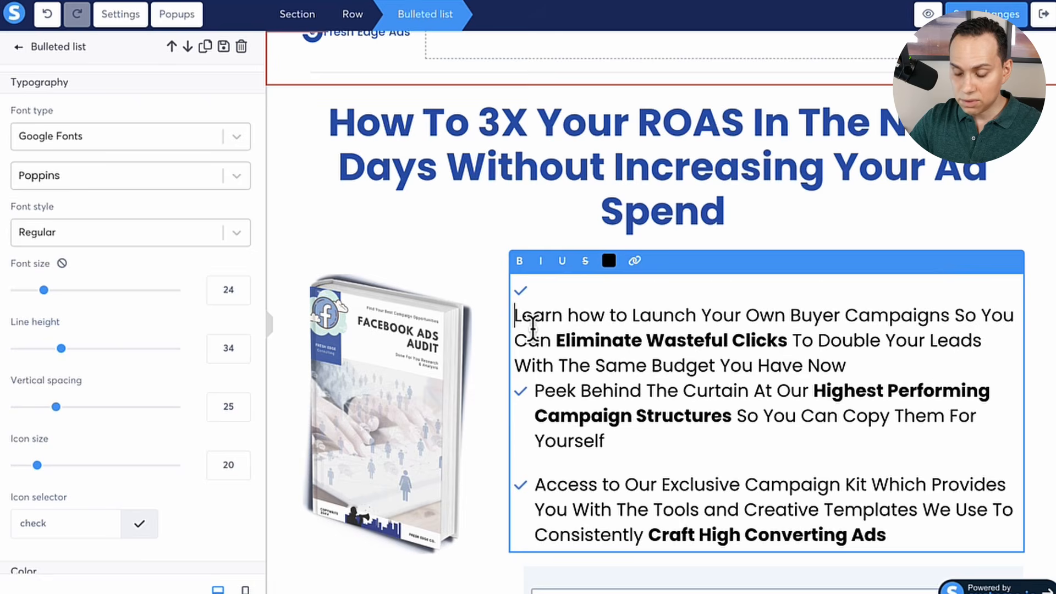
left_click(486, 262)
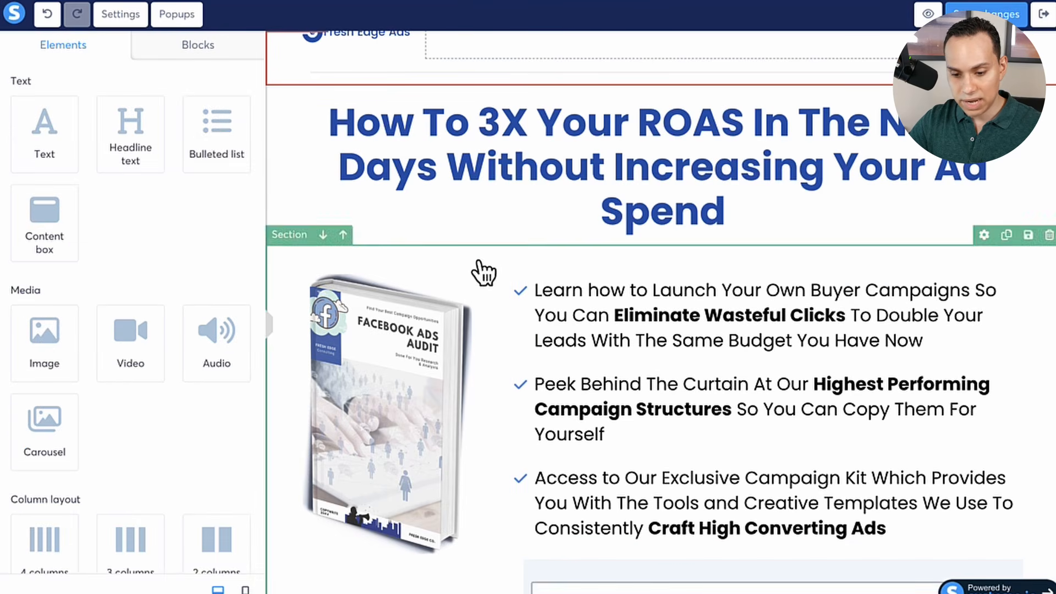
Add a new bulleted list element above the ad campaign bullets and increase its font size
left_click_drag(217, 135, 737, 300)
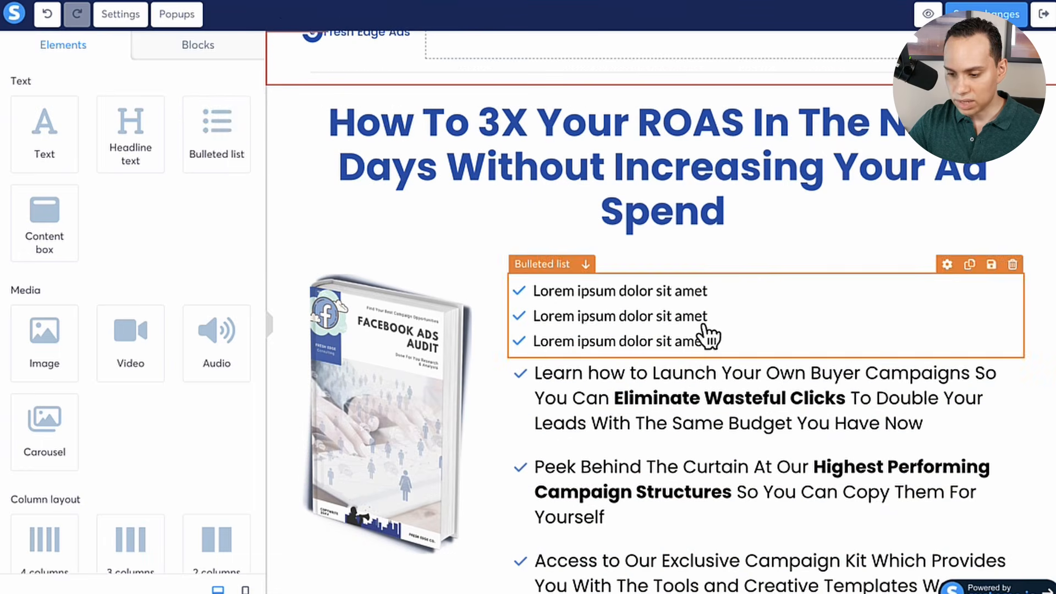
left_click(778, 299)
scroll(98, 184, "down", 1)
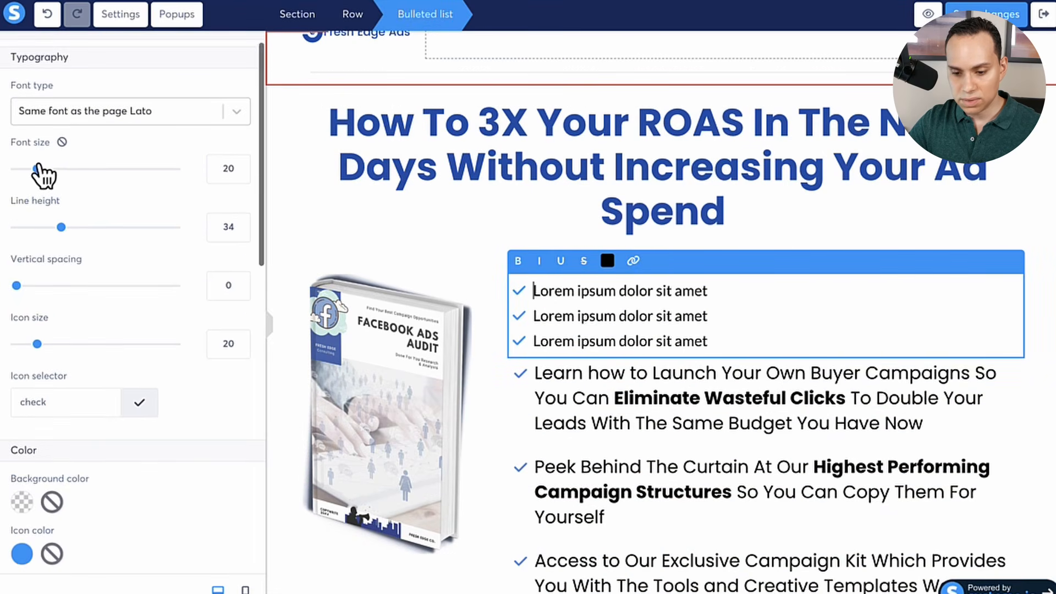
left_click_drag(37, 169, 87, 150)
Change the new placeholder list's bullet icon from the check mark to an outlined bandage icon in the full icon set
scroll(51, 170, "down", 3)
scroll(133, 177, "down", 5)
left_click(134, 177)
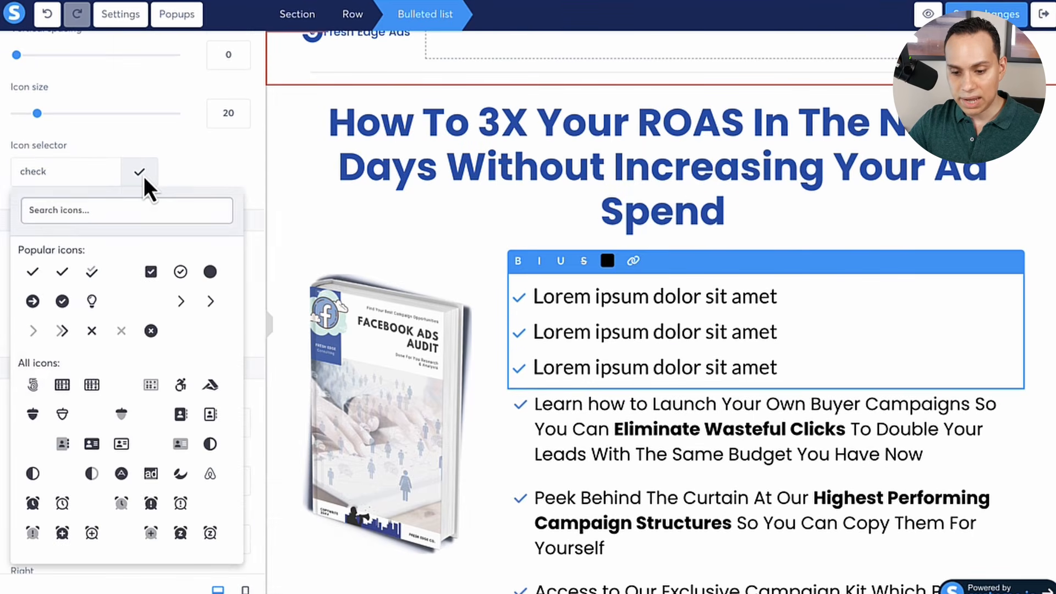
scroll(139, 367, "down", 5)
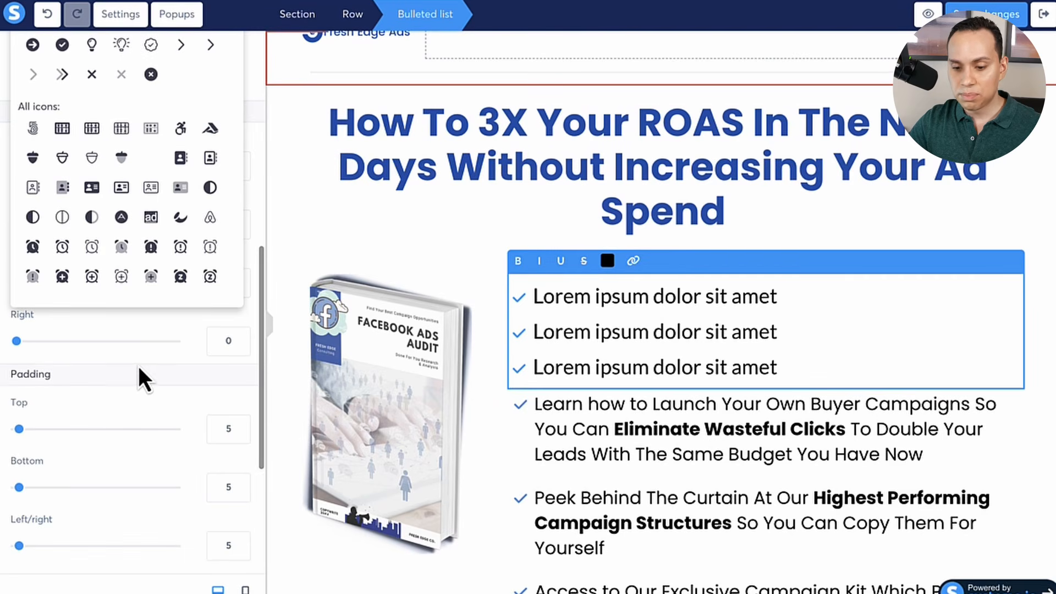
scroll(154, 204, "up", 2)
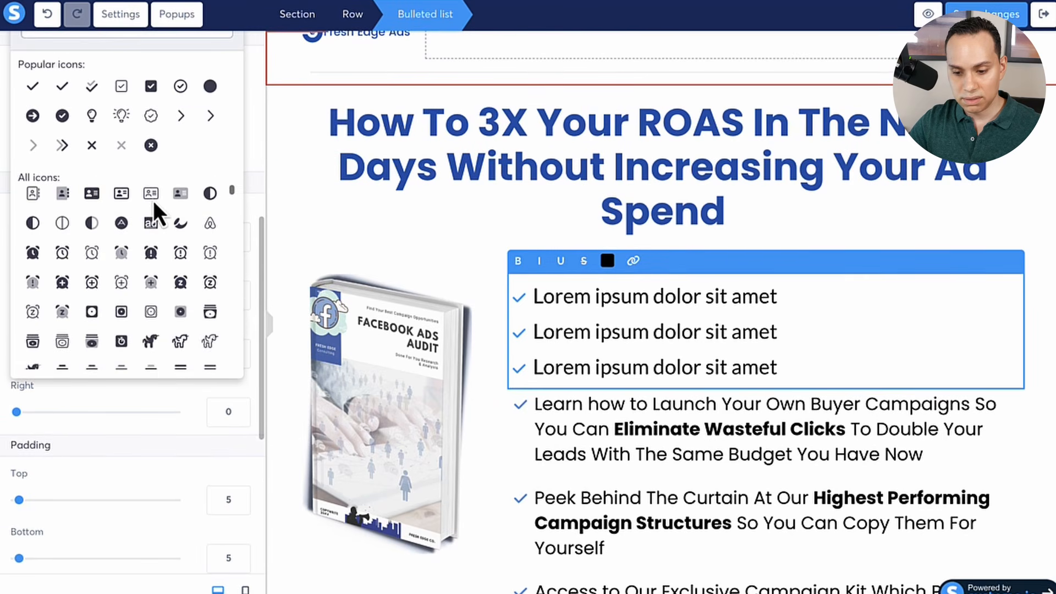
scroll(153, 200, "down", 10)
scroll(126, 305, "down", 10)
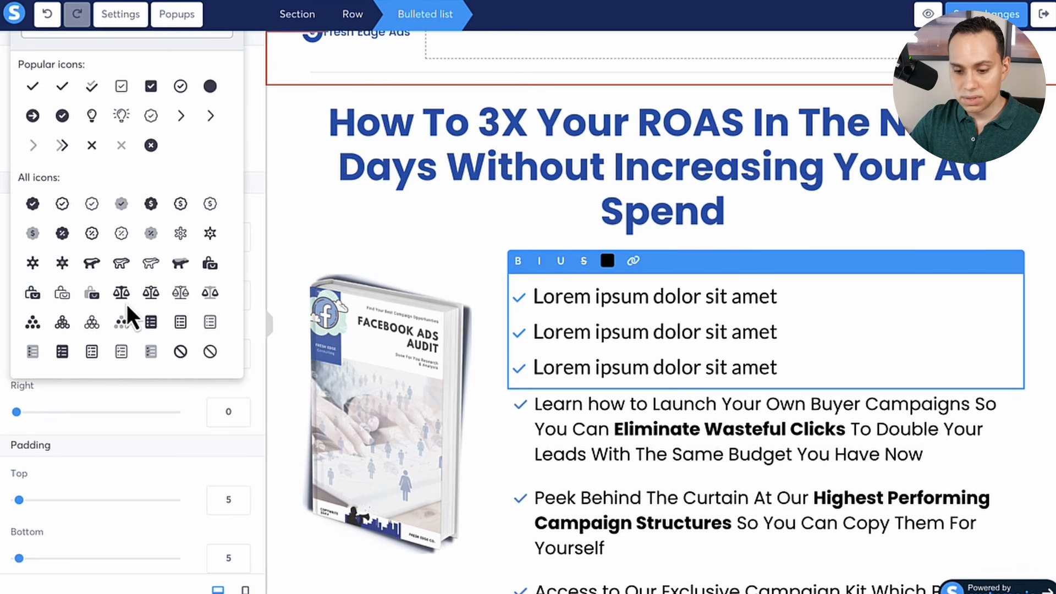
scroll(126, 304, "down", 2)
scroll(127, 305, "up", 1)
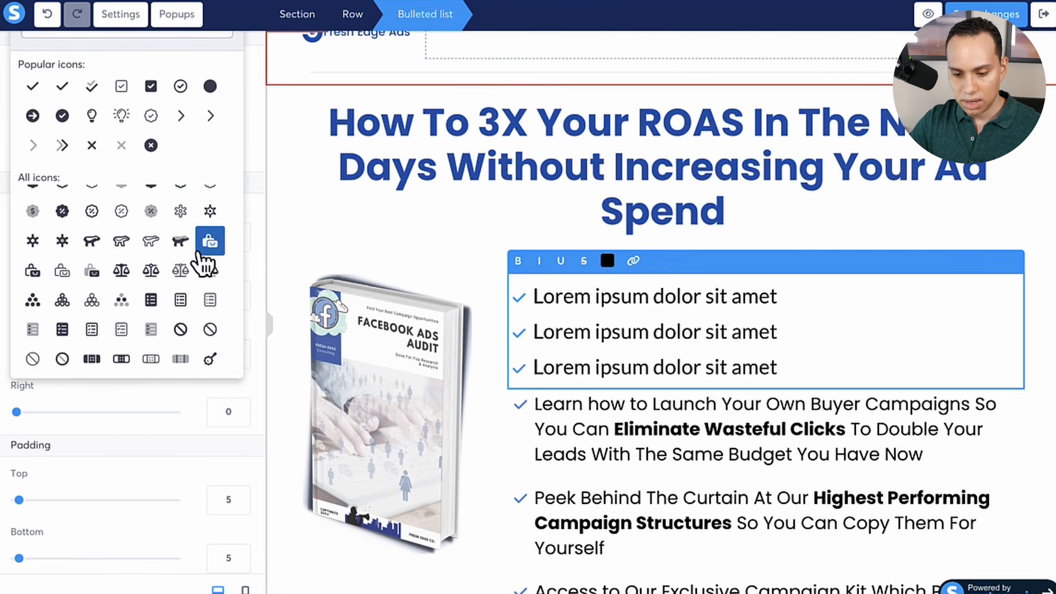
scroll(141, 297, "down", 4)
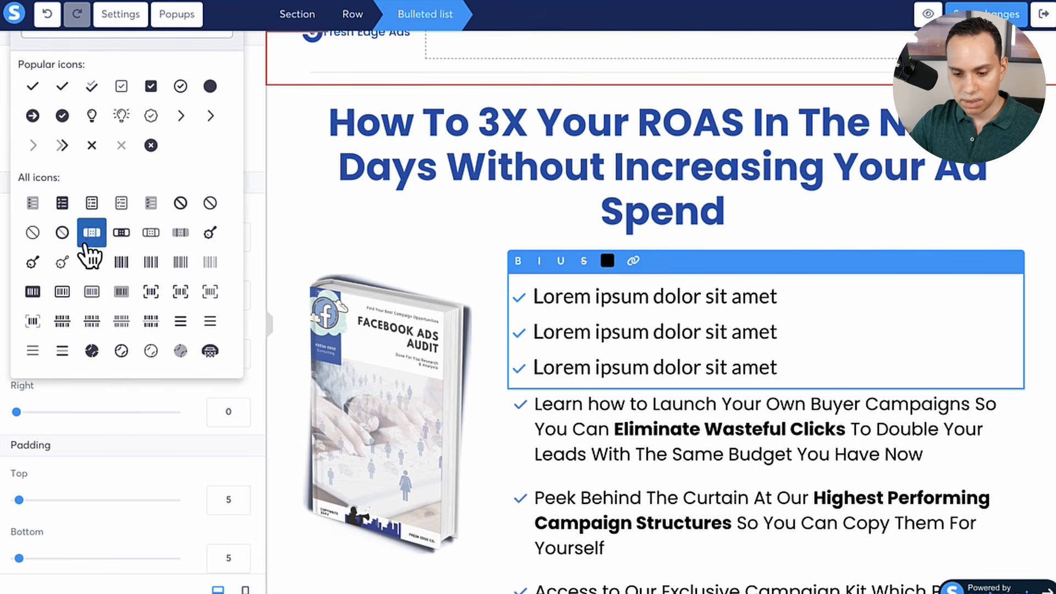
left_click(122, 232)
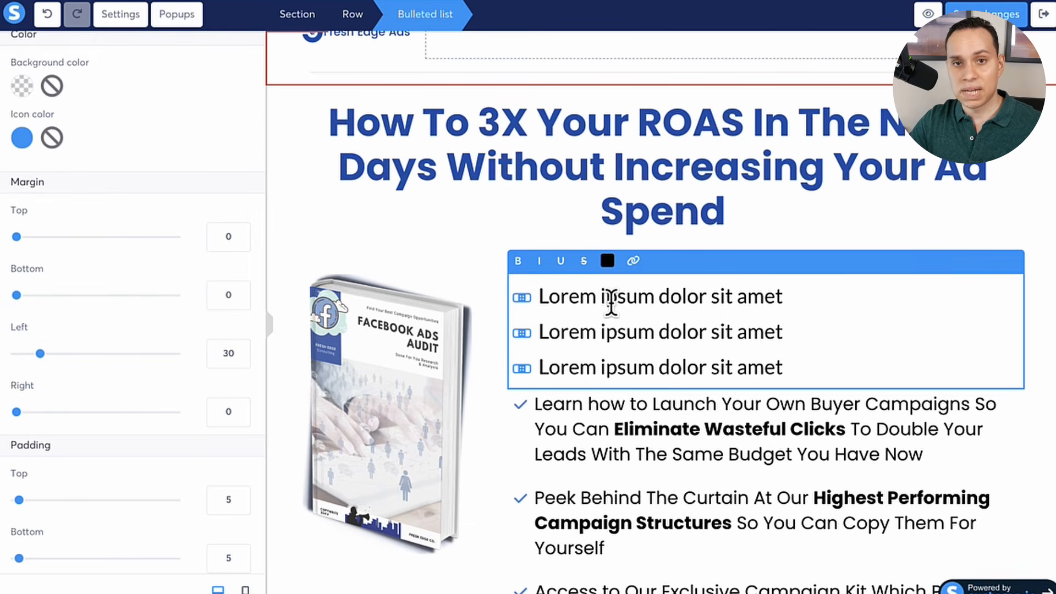
Delete the "Lorem ipsum dolor sit amet" bulleted list above the ad campaign bullets
scroll(608, 316, "down", 2)
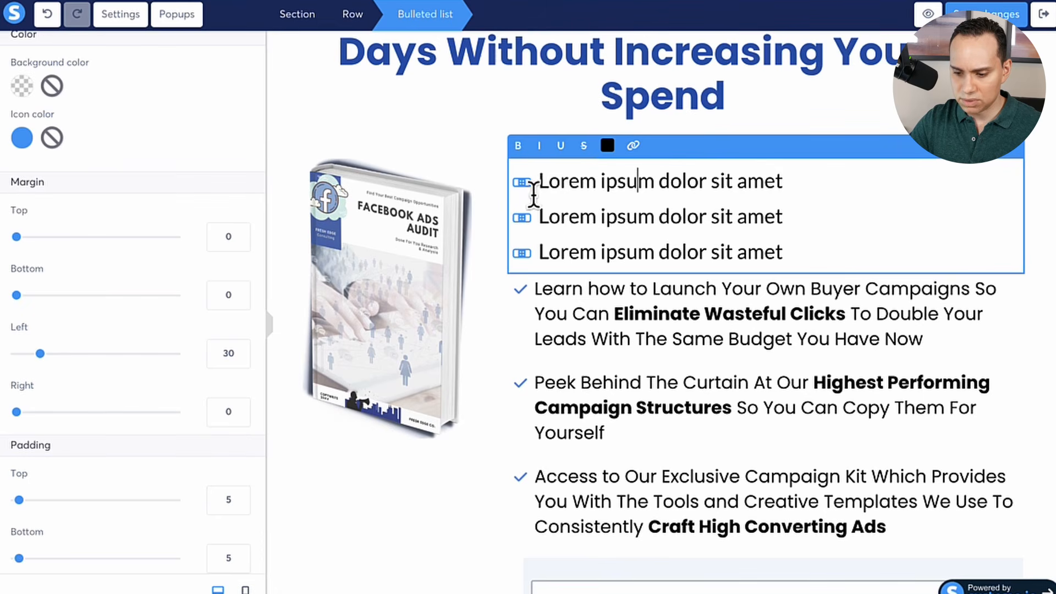
left_click(895, 401)
left_click(1011, 149)
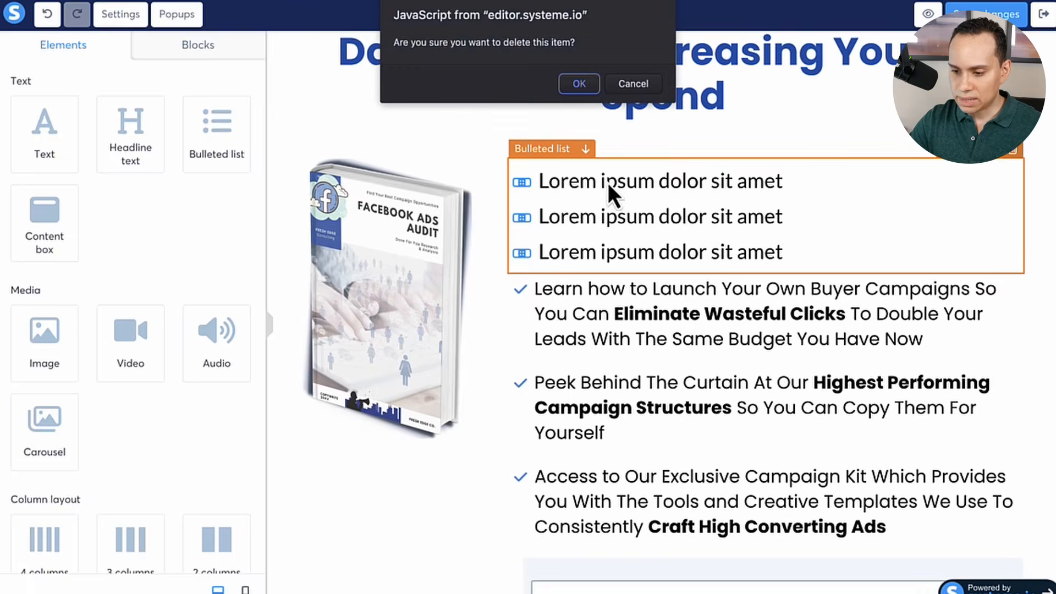
left_click(580, 84)
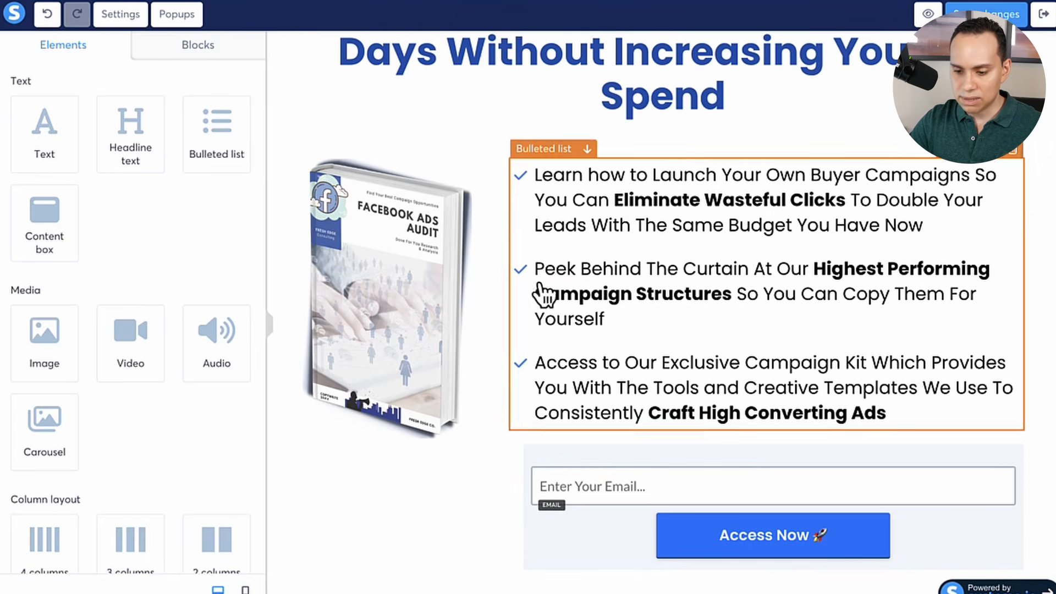
Review the page from the headline and bullets down to the placeholder testimonial below the email form
left_click(282, 168)
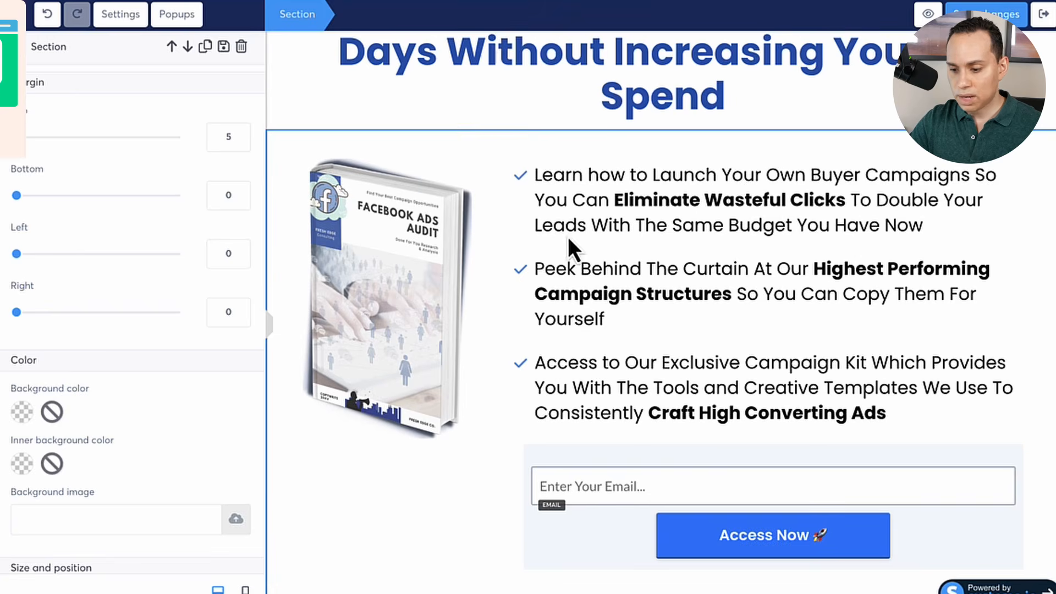
key("Escape")
scroll(569, 239, "down", 4)
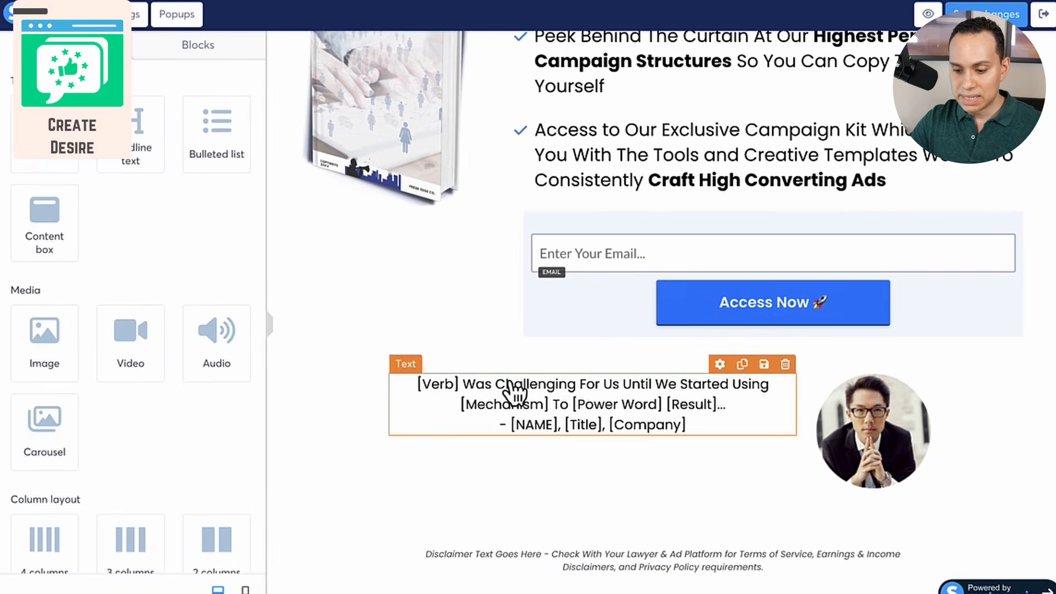
scroll(419, 377, "up", 1)
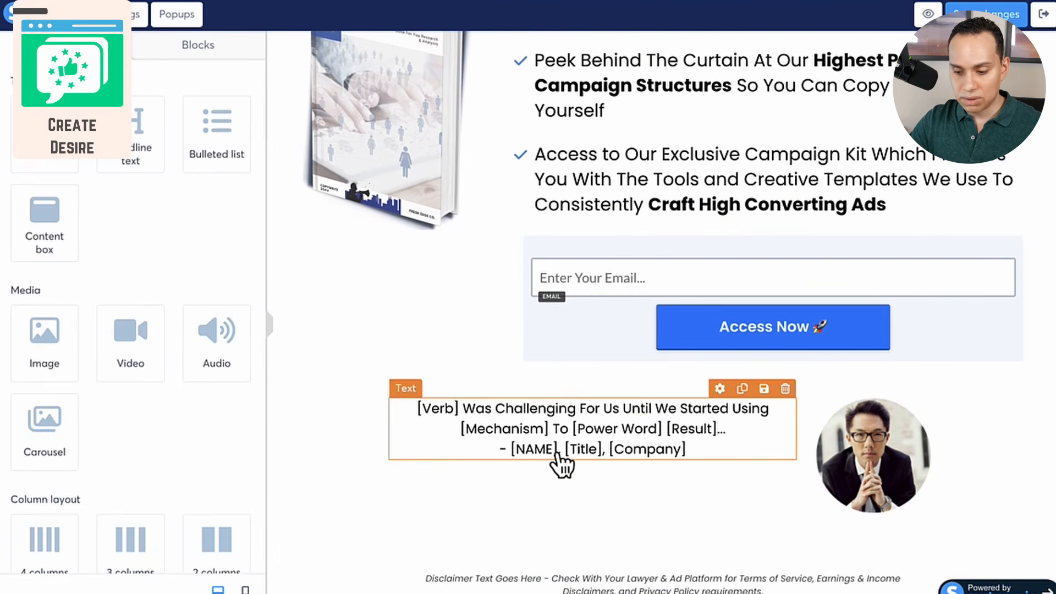
scroll(558, 463, "up", 6)
scroll(570, 284, "down", 2)
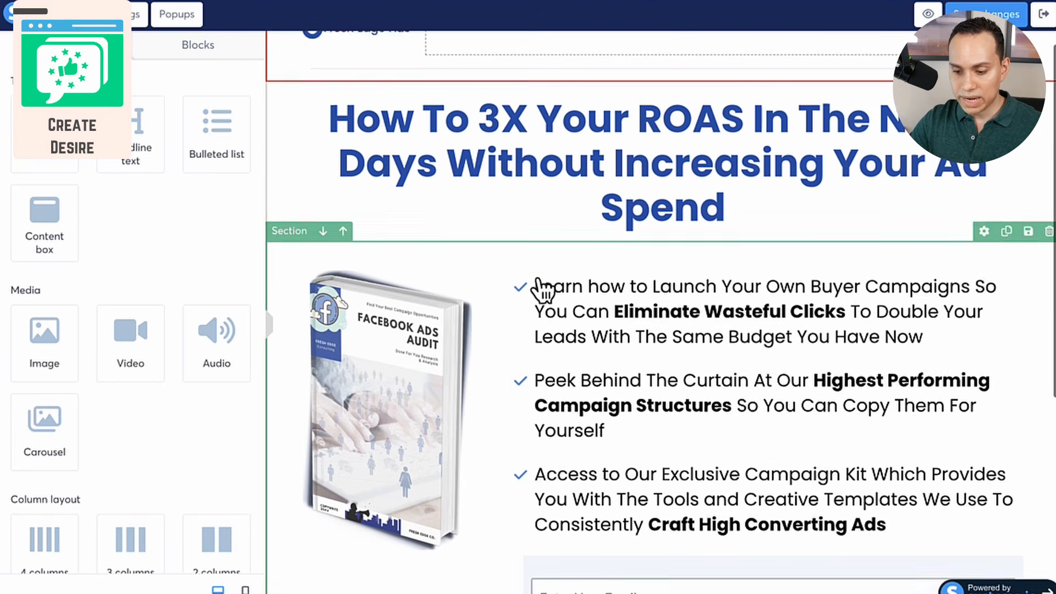
scroll(594, 193, "down", 4)
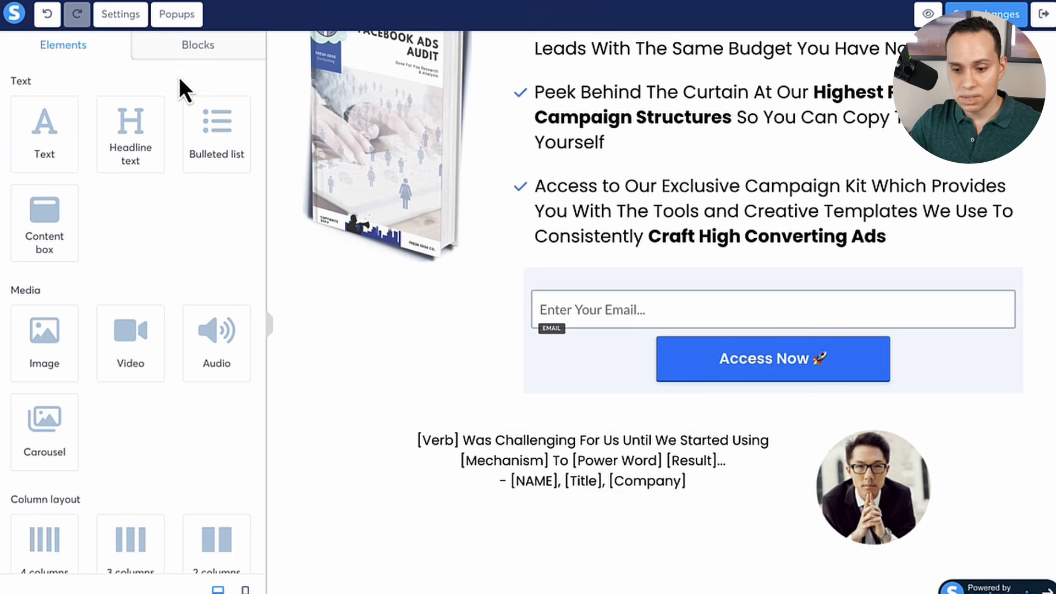
Browse the ready-made testimonial section blocks, then return to the page elements and look over the page
left_click(203, 45)
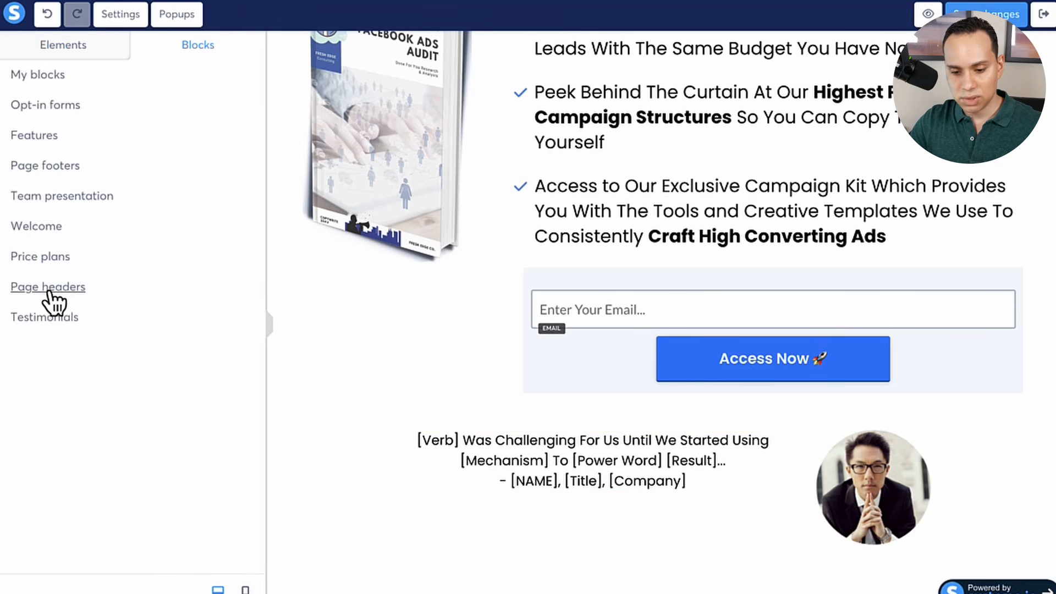
left_click(50, 317)
scroll(121, 316, "down", 15)
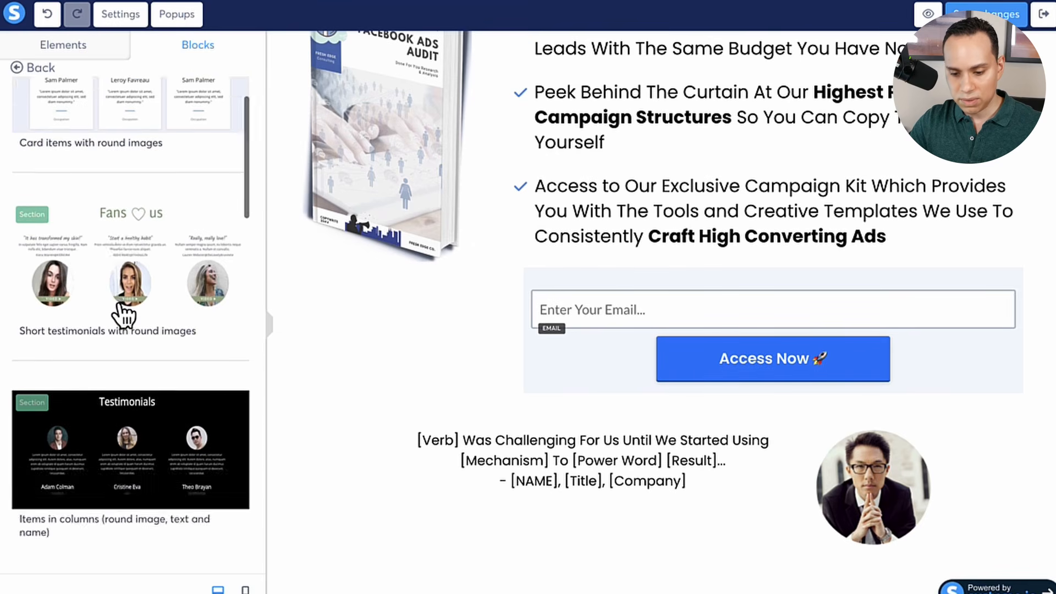
scroll(119, 315, "down", 8)
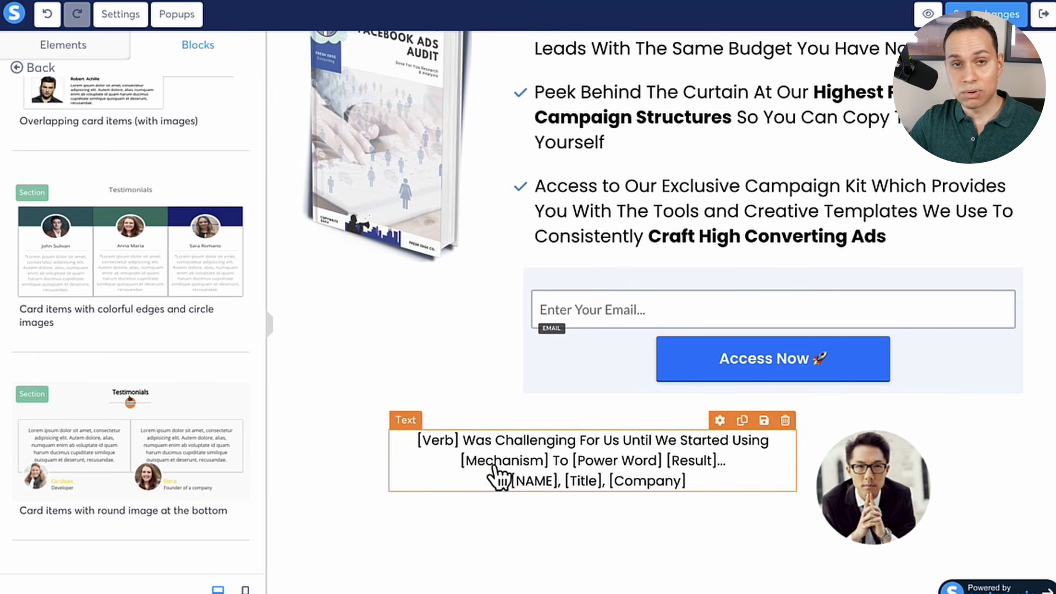
left_click(26, 68)
left_click(68, 45)
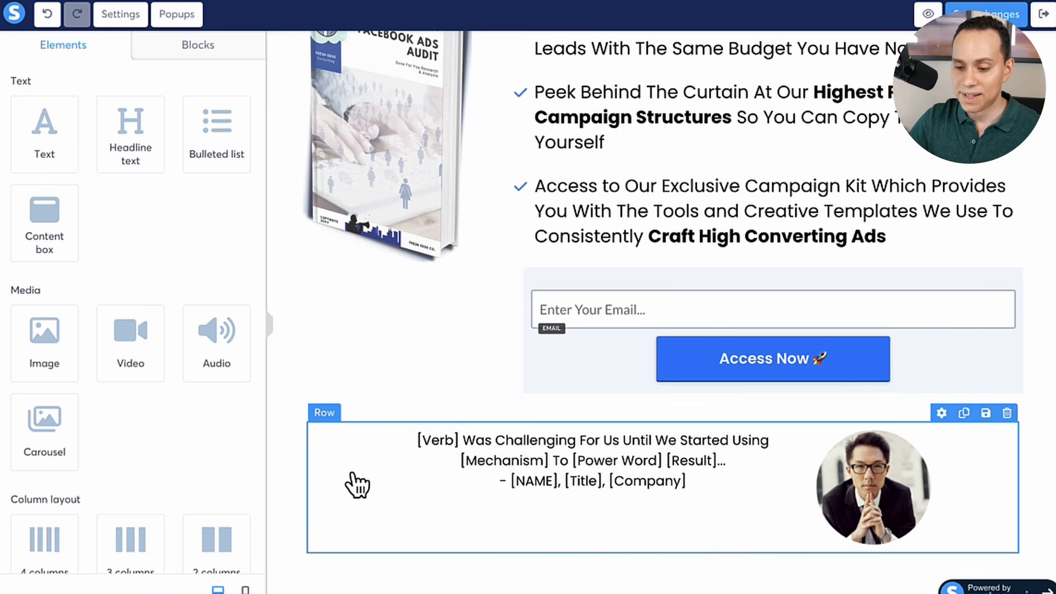
scroll(447, 311, "up", 5)
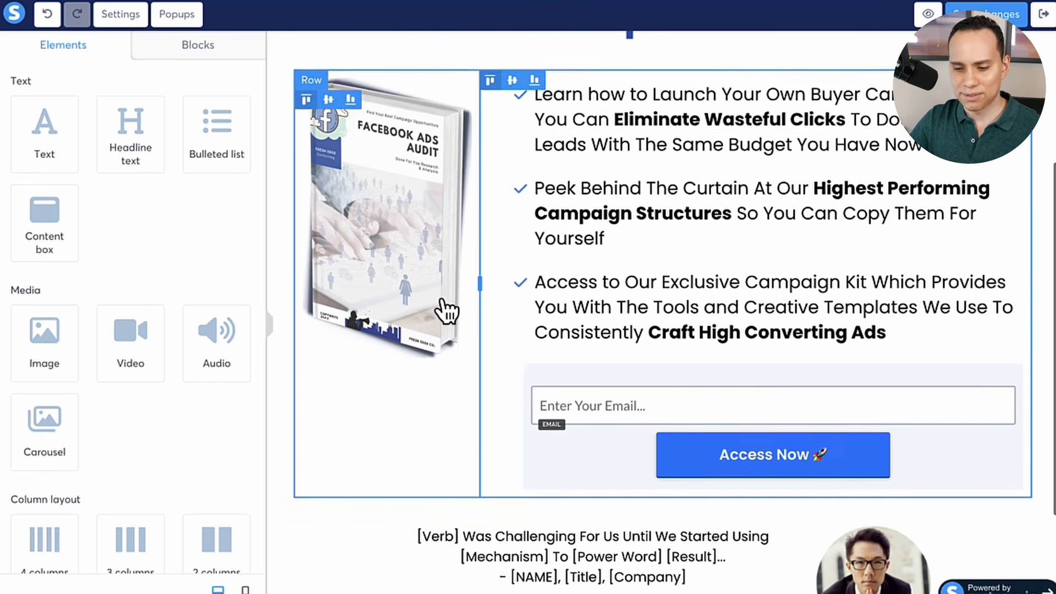
scroll(500, 251, "down", 7)
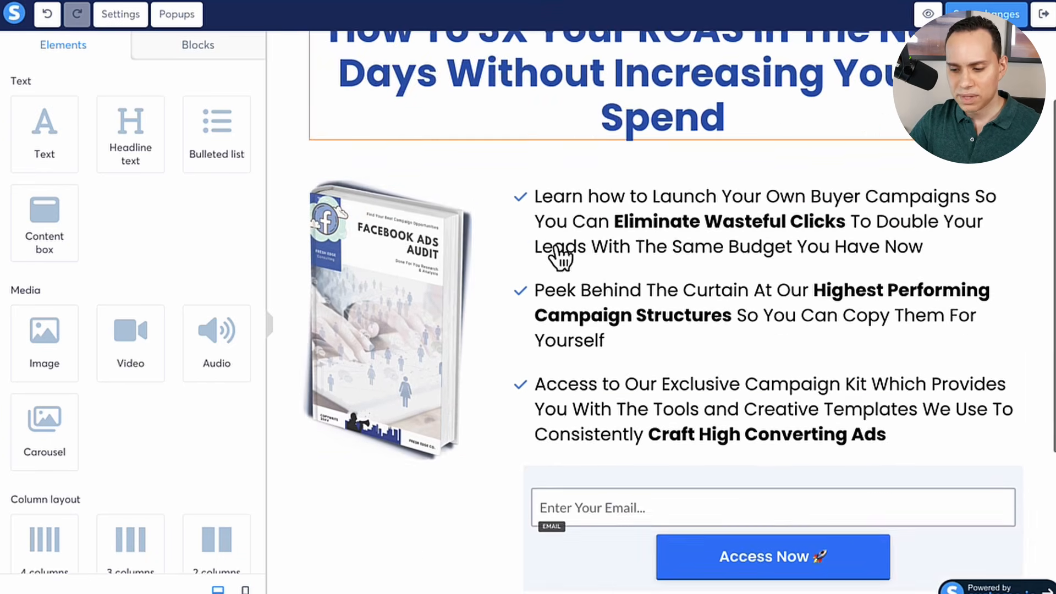
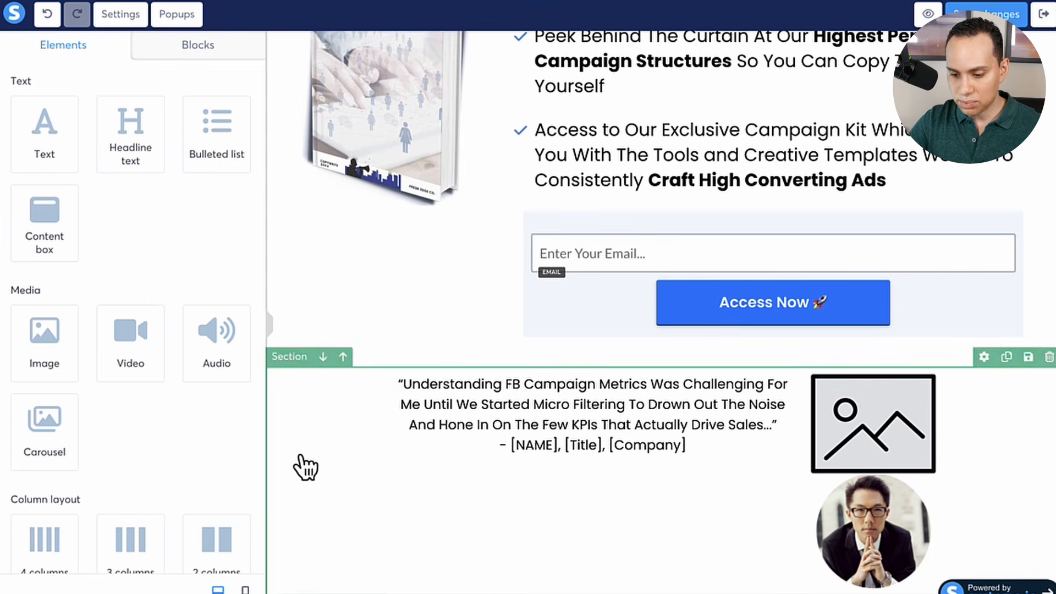
Widen the image column of the testimonial row by moving the column divider toward the quote text
left_click(393, 471)
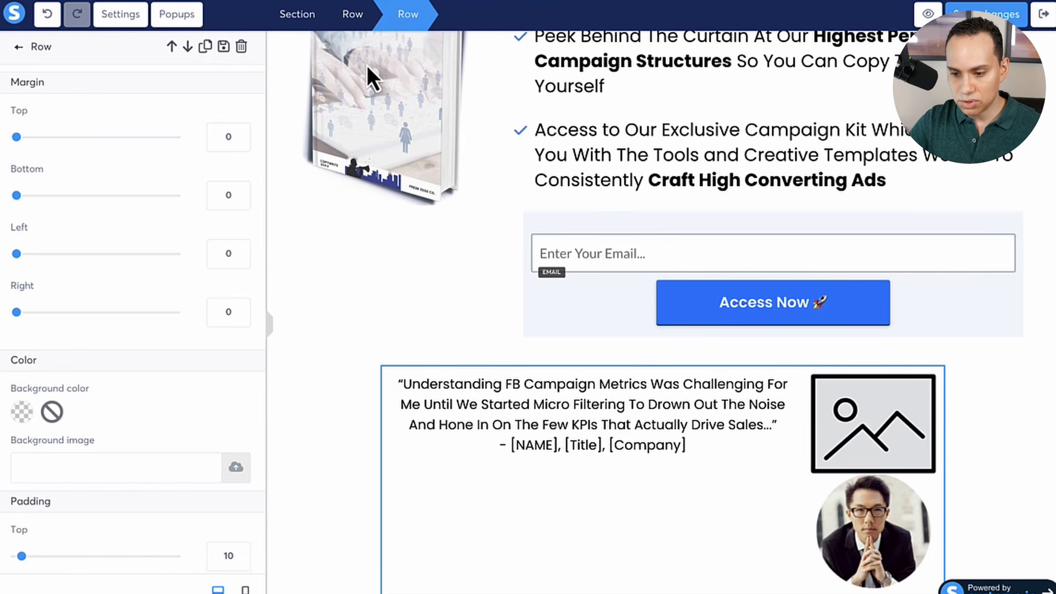
left_click(620, 479)
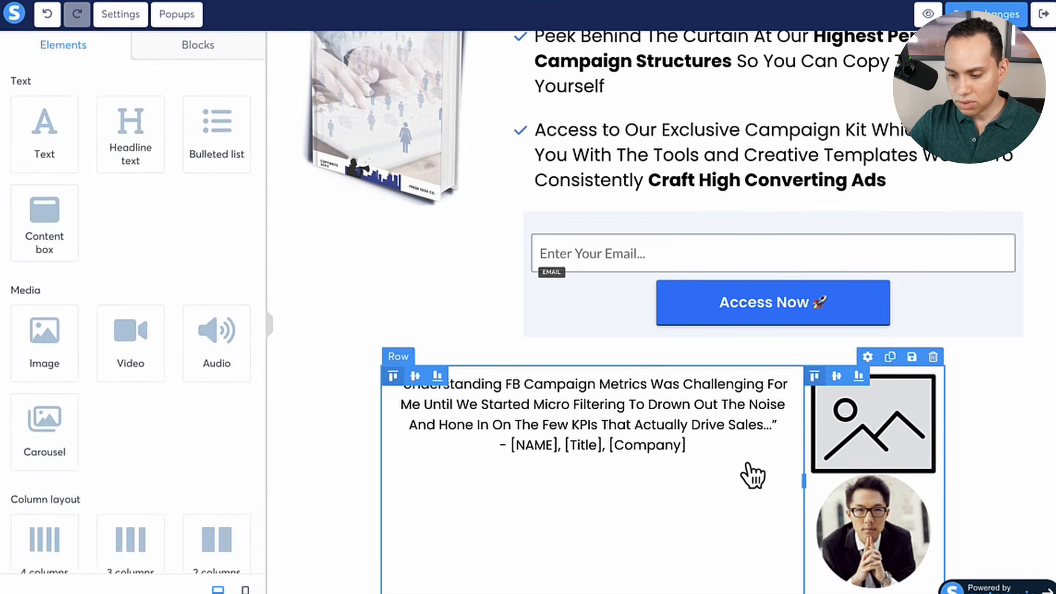
left_click_drag(801, 479, 698, 484)
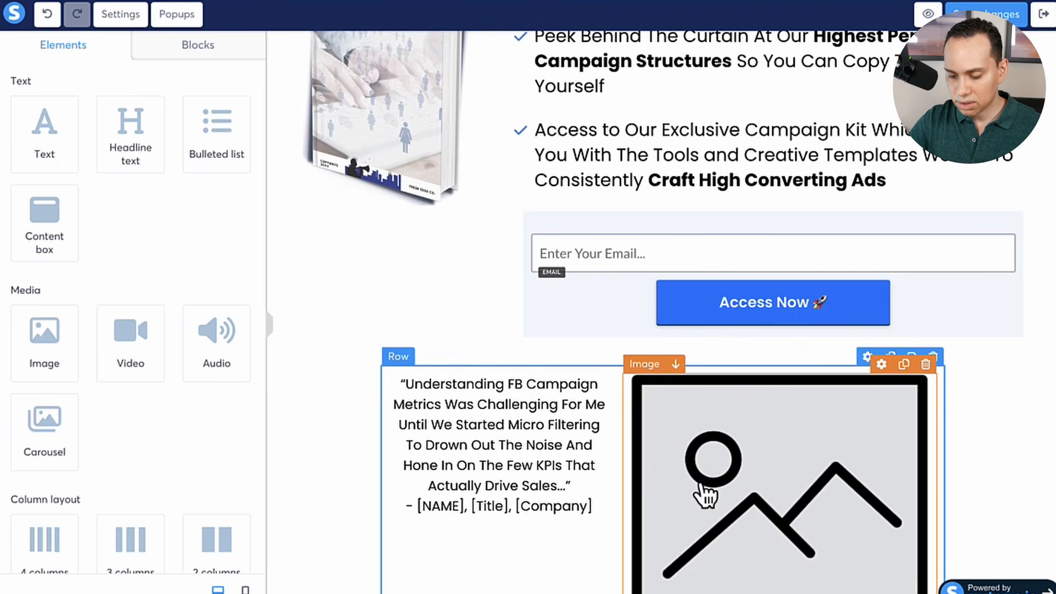
Narrow the testimonial row's image column and replace its placeholder image with the uploaded circular profile photo on a teal background
scroll(703, 495, "down", 4)
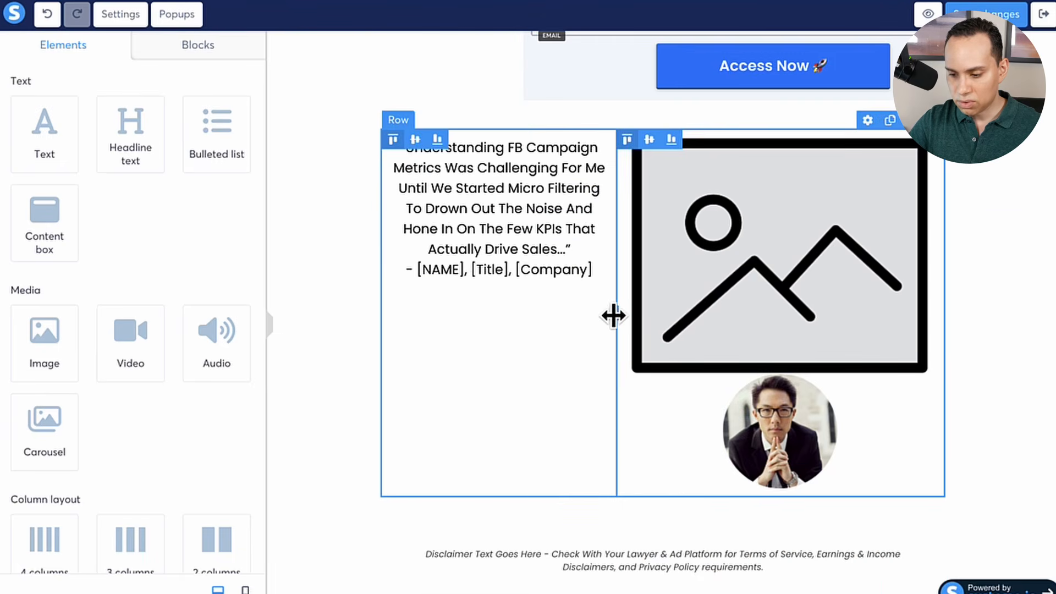
left_click_drag(613, 315, 750, 306)
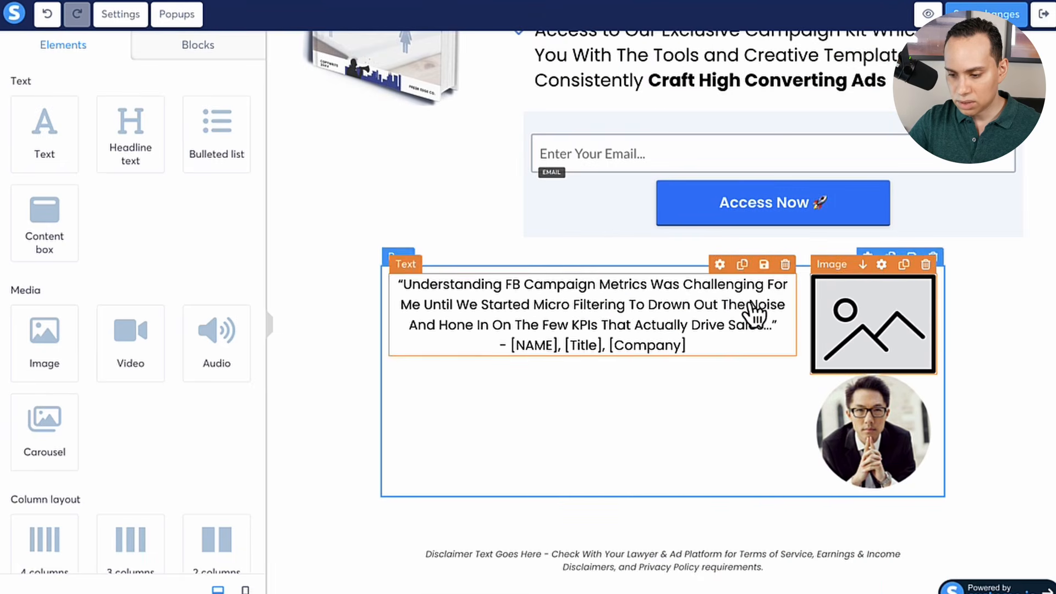
left_click(904, 319)
left_click(236, 112)
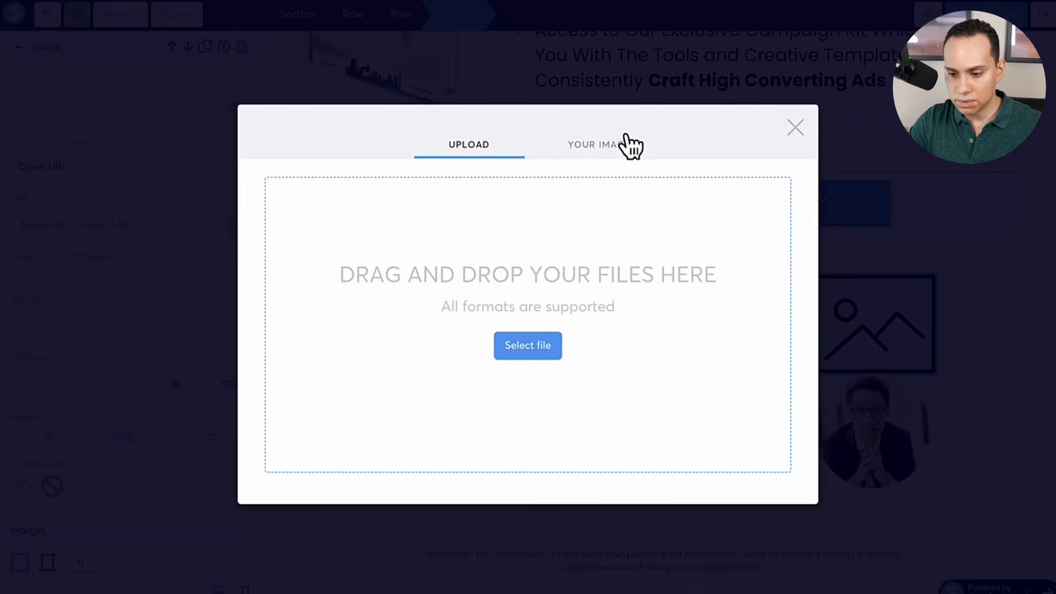
left_click(638, 153)
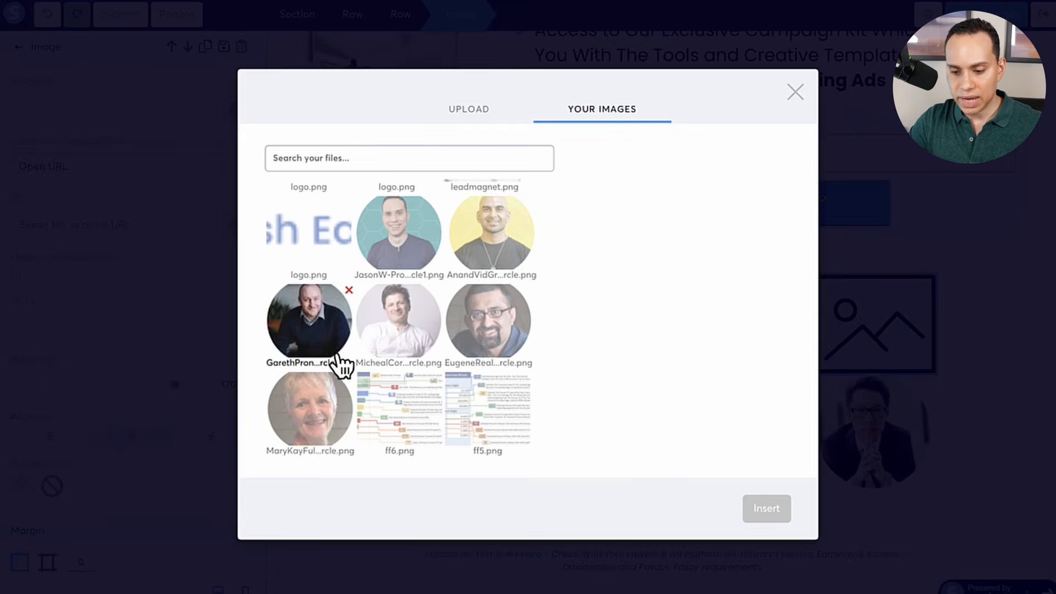
left_click(405, 241)
left_click(777, 509)
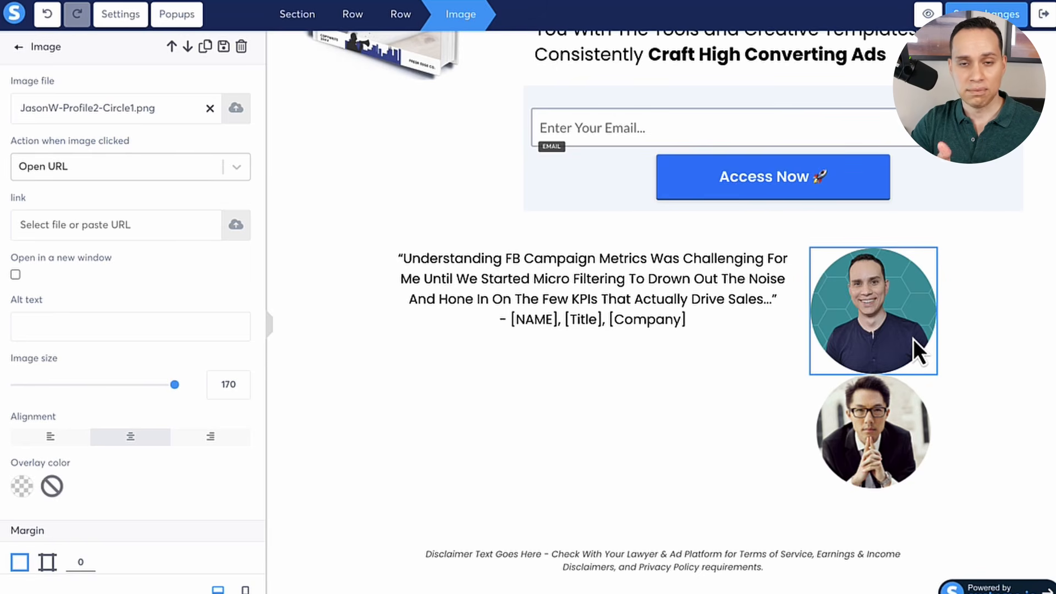
Delete the stock portrait of the man with glasses below the testimonial's profile photo
left_click(904, 459)
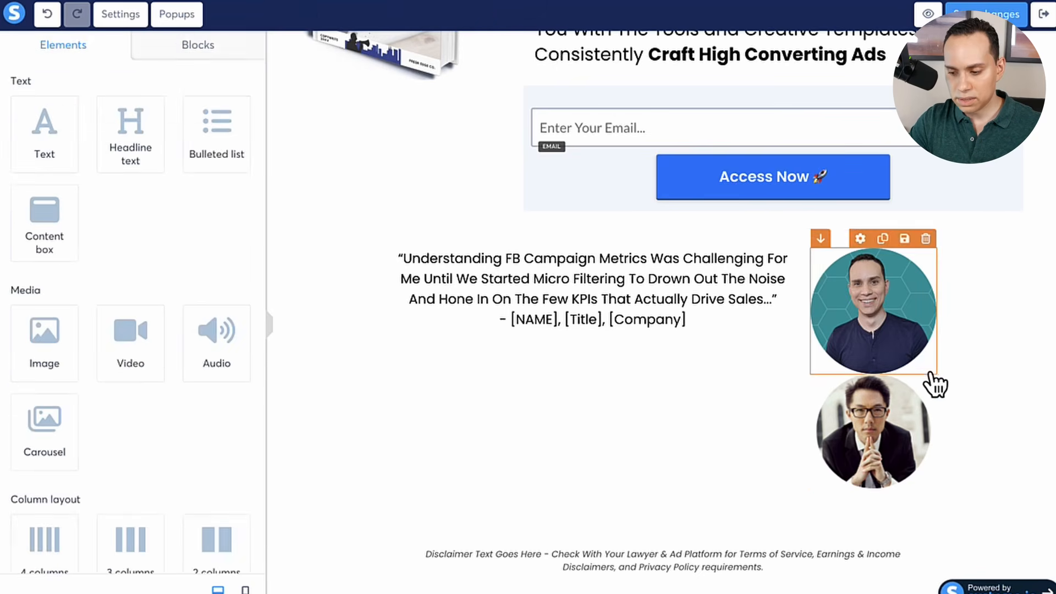
left_click(925, 364)
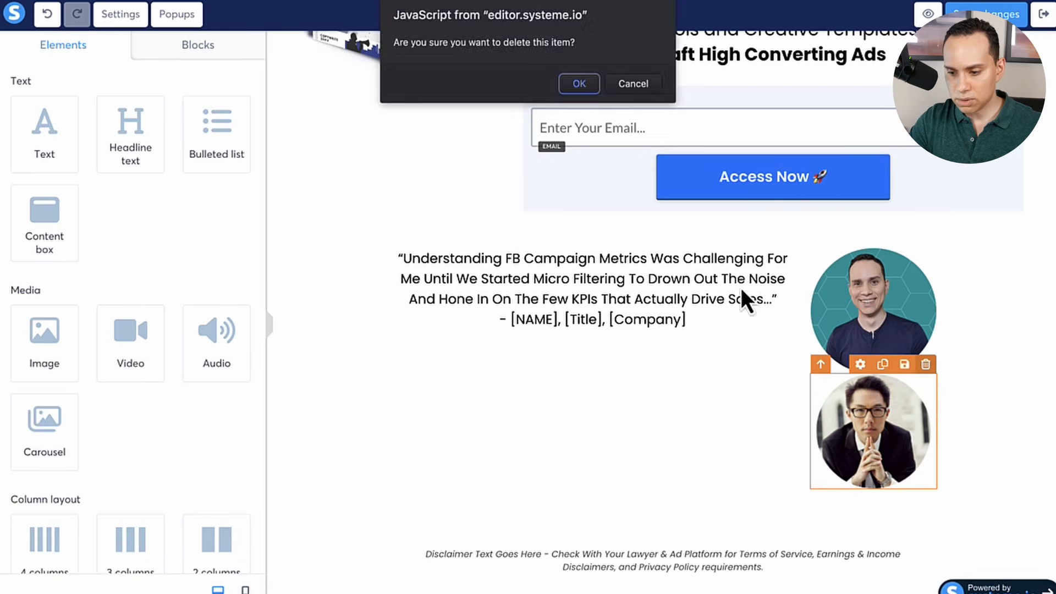
left_click(579, 84)
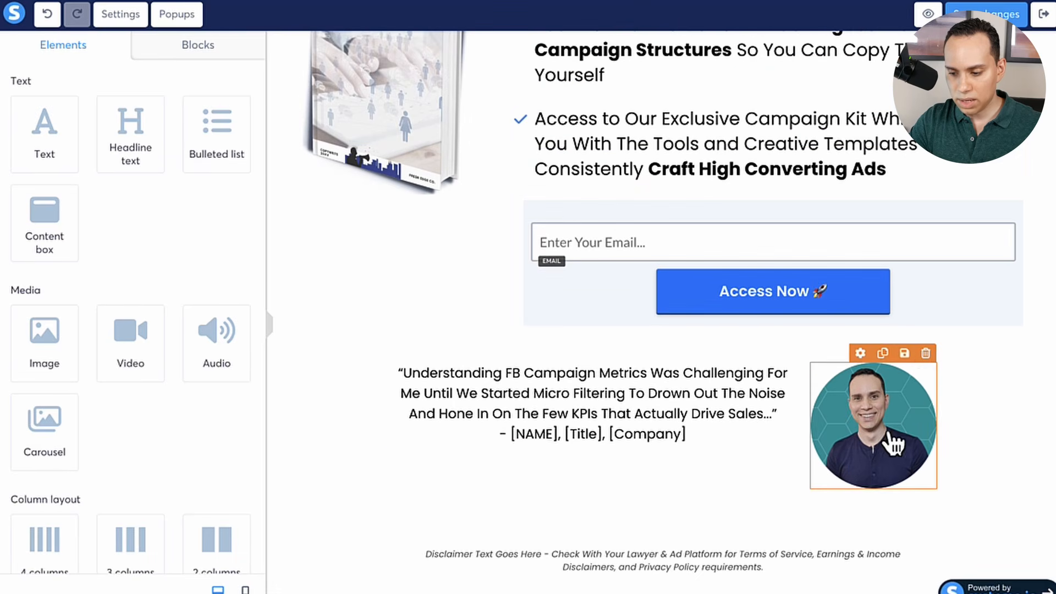
Reduce the image size of the profile photo beside the testimonial quote
left_click(847, 442)
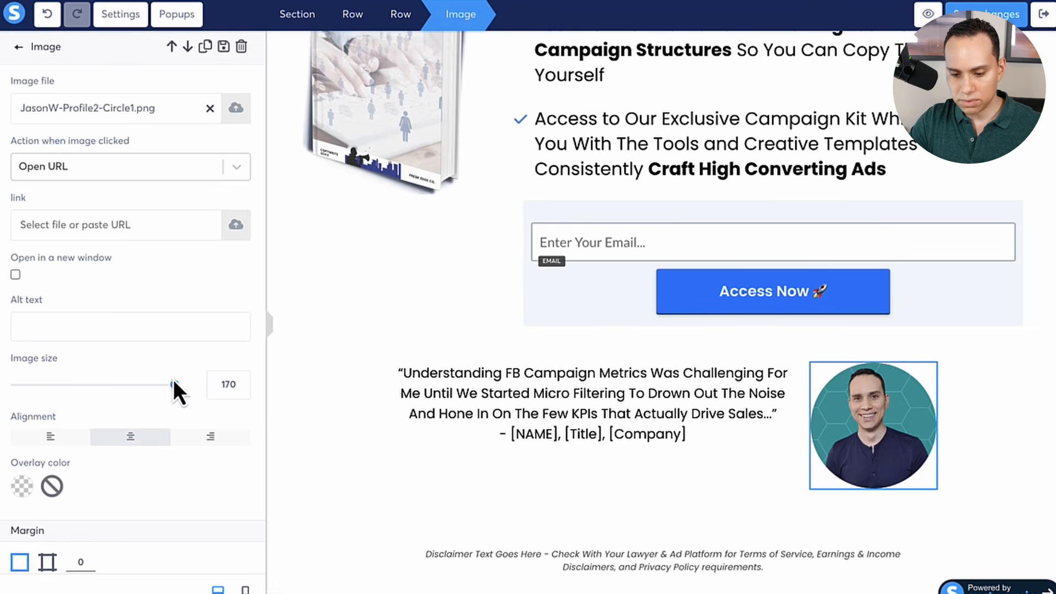
left_click_drag(172, 385, 147, 385)
left_click(297, 425)
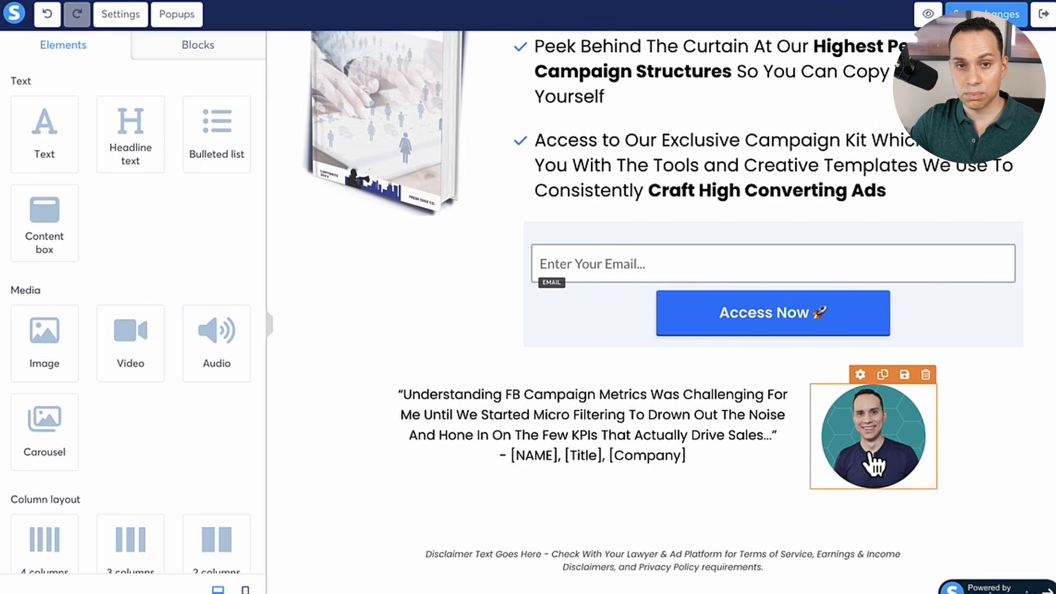
Review the page from the headline, lead magnet image and bullets down to the email form and testimonial
scroll(337, 130, "up", 5)
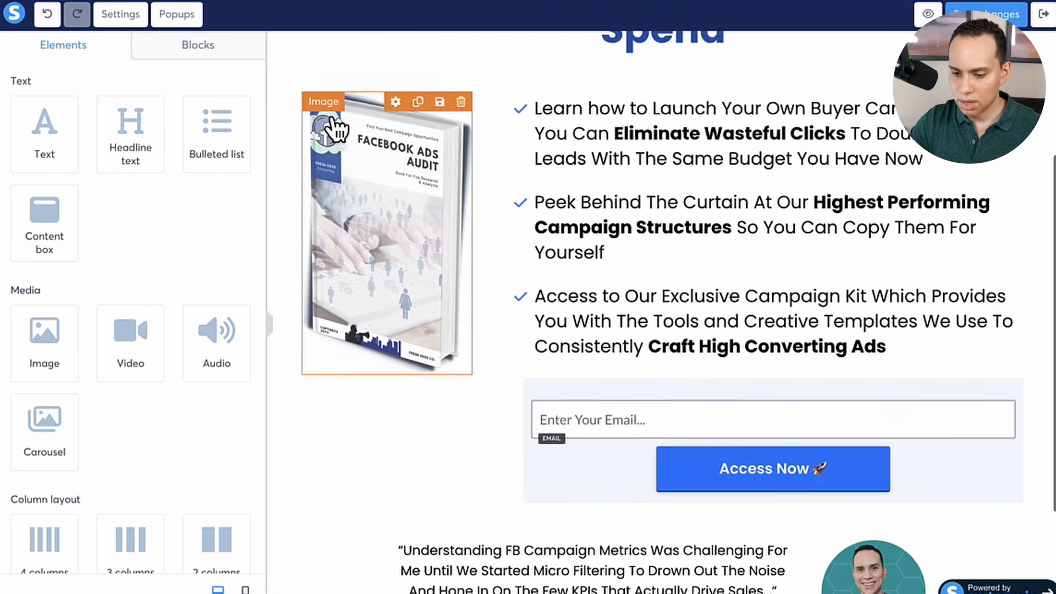
scroll(337, 129, "down", 4)
scroll(337, 130, "up", 5)
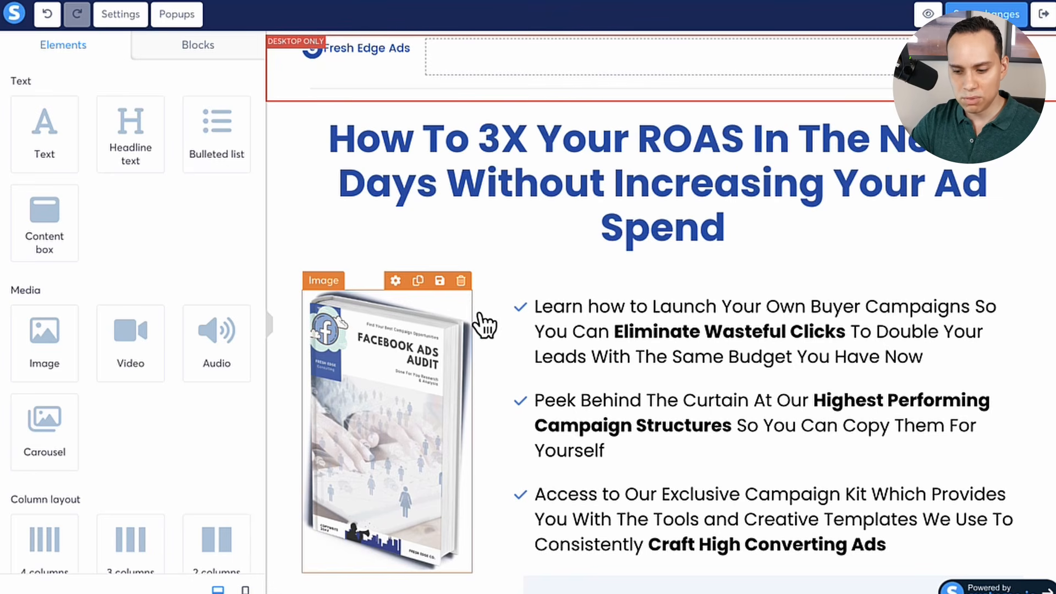
scroll(482, 323, "down", 3)
scroll(483, 322, "down", 2)
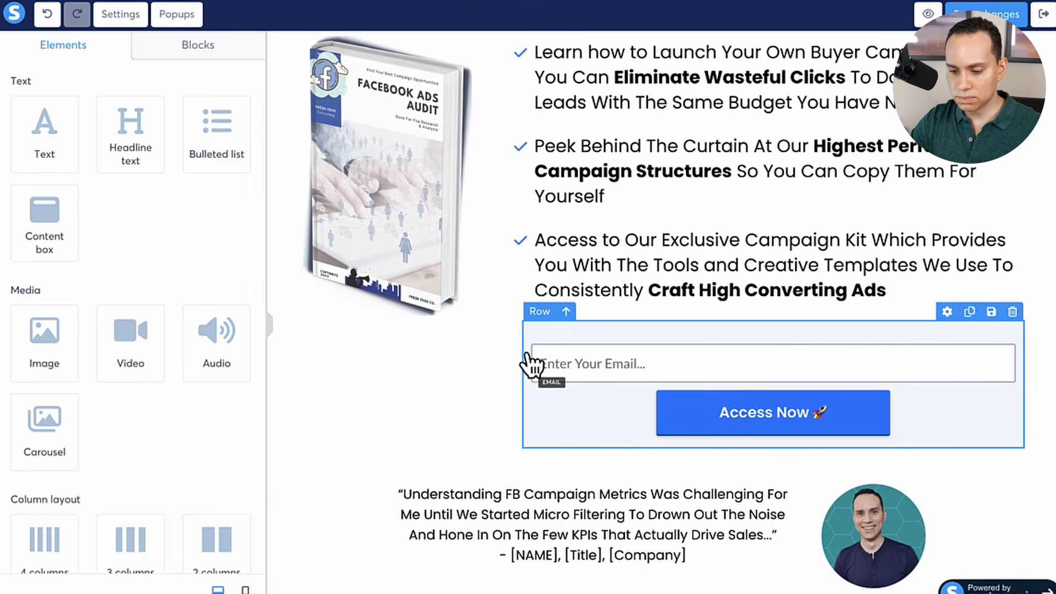
scroll(529, 352, "down", 1)
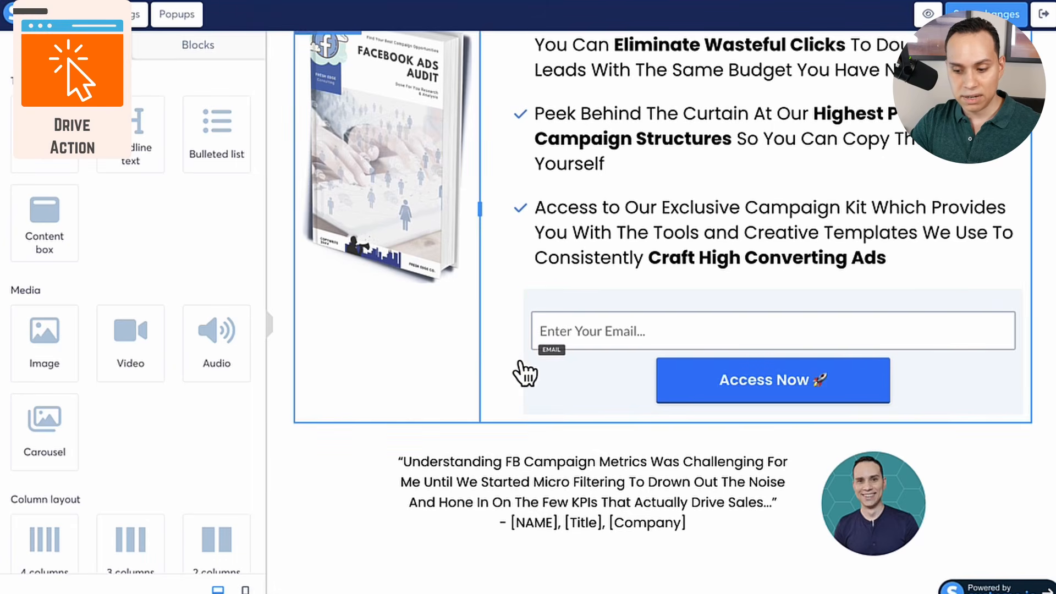
Browse the ready-made form section blocks and return to the page elements
left_click(199, 55)
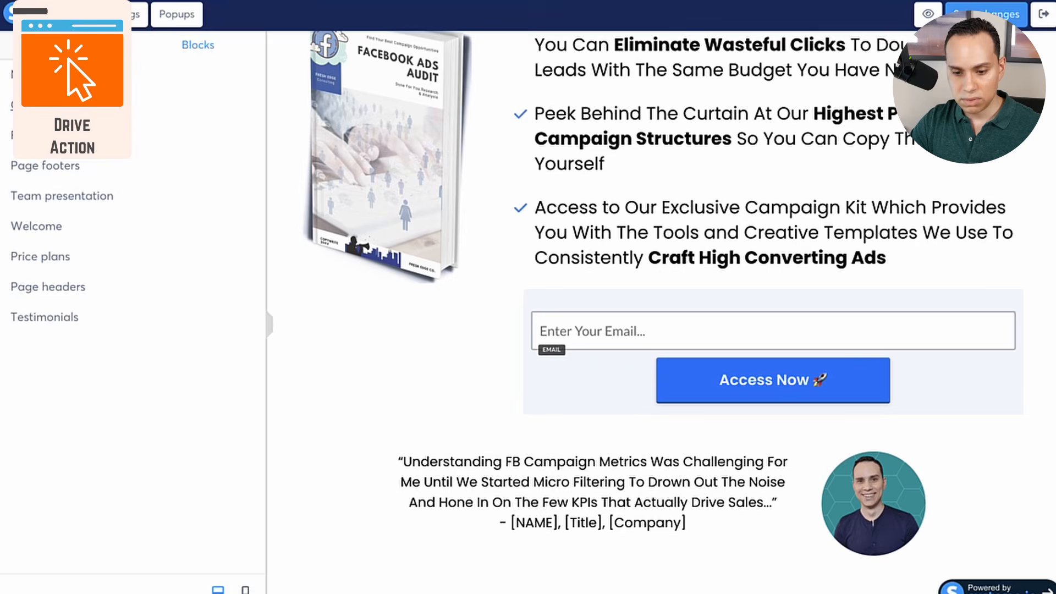
left_click(44, 105)
scroll(120, 246, "down", 15)
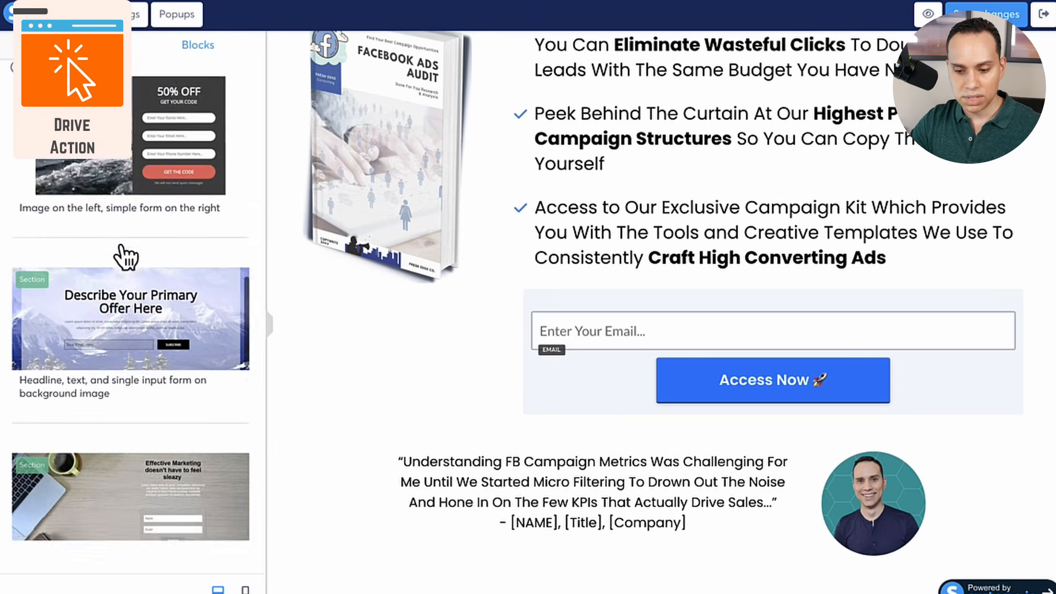
scroll(125, 257, "down", 15)
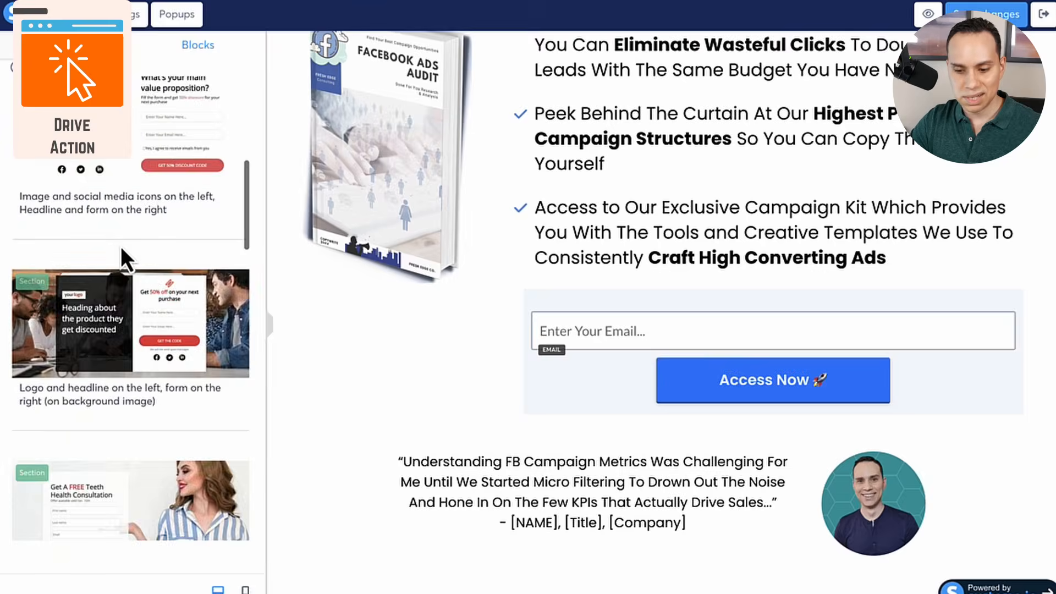
scroll(121, 246, "down", 5)
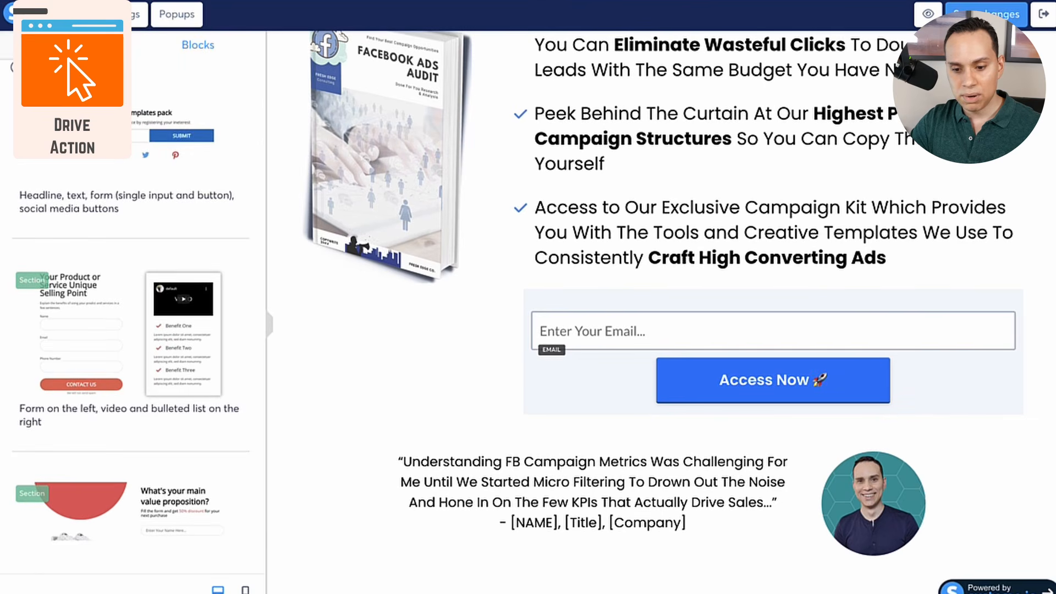
left_click(17, 67)
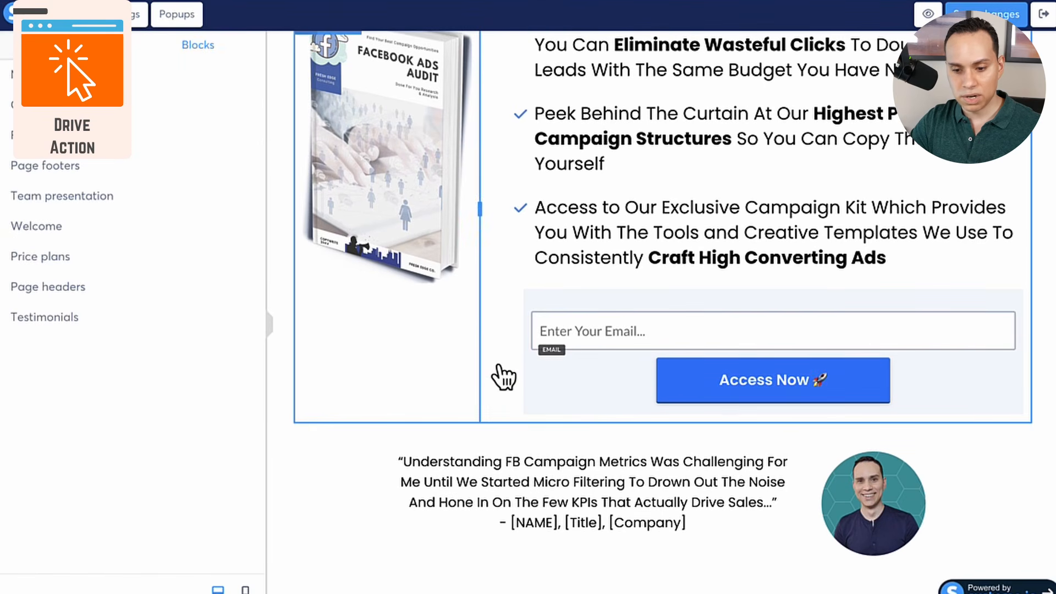
left_click(67, 45)
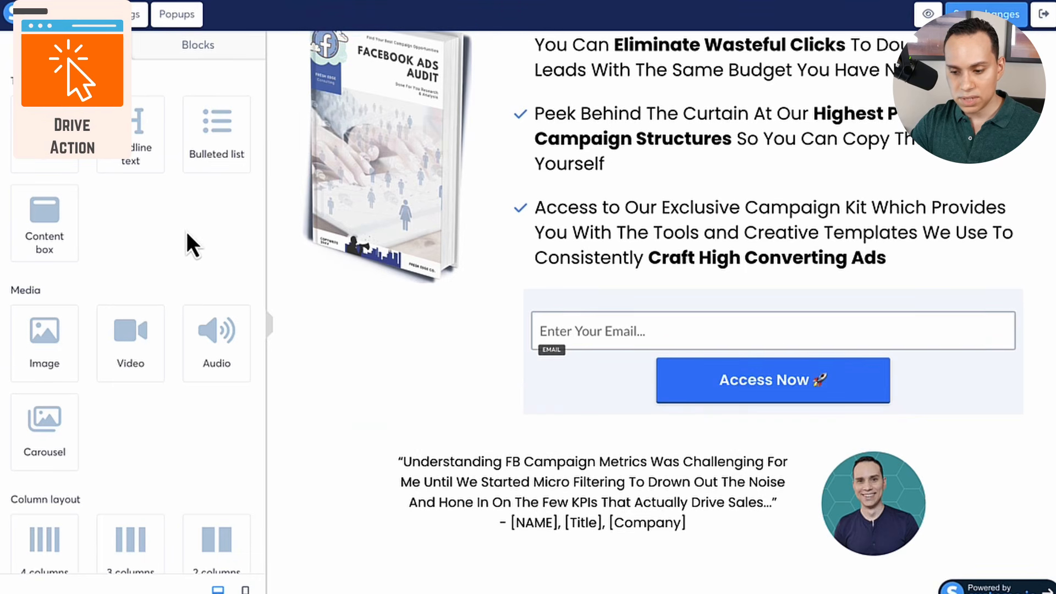
Add an empty row between the ad campaign bullets and the existing email form
scroll(186, 232, "down", 1)
scroll(765, 203, "up", 5)
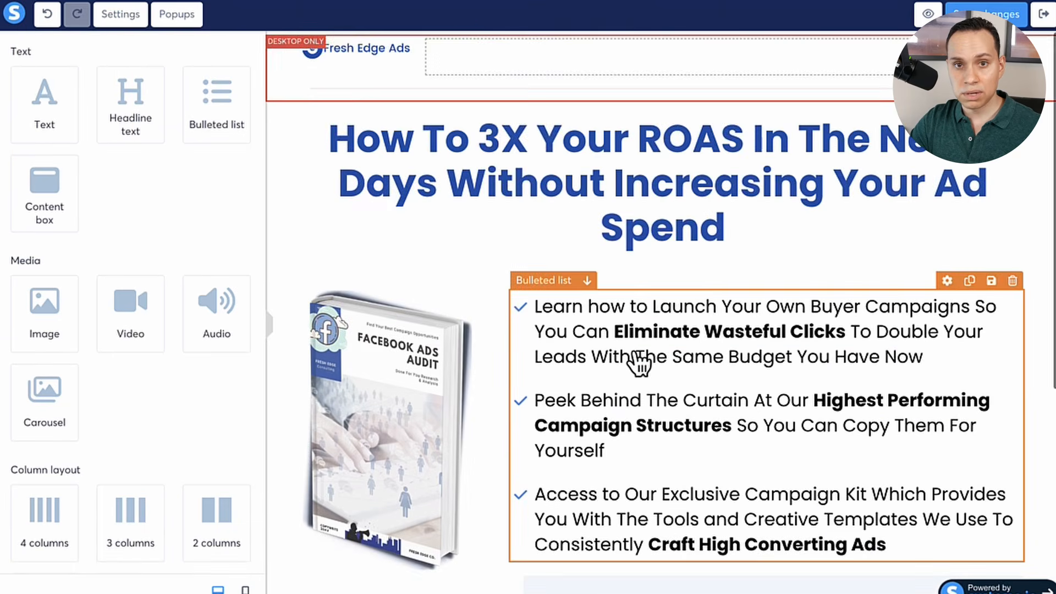
scroll(640, 363, "down", 6)
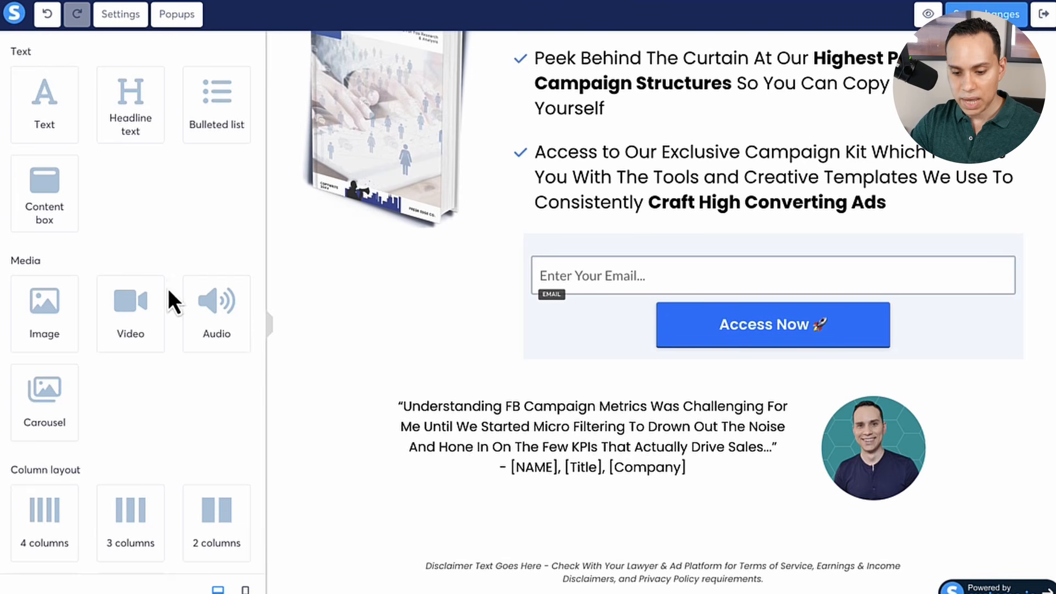
scroll(167, 288, "down", 5)
left_click_drag(61, 323, 707, 223)
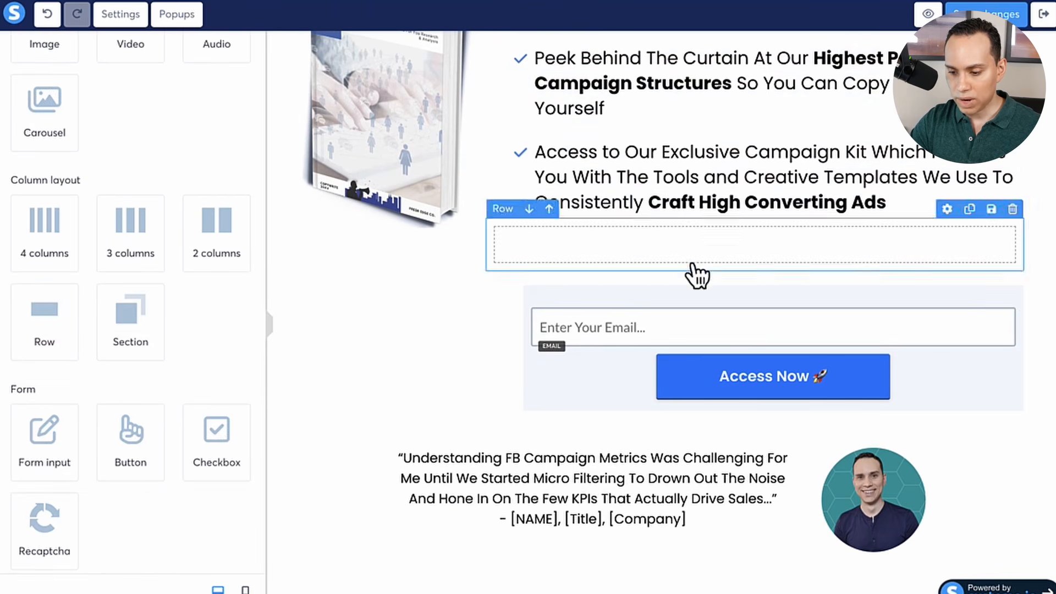
Set the new row's background color to light gray DAD6D6
left_click(540, 258)
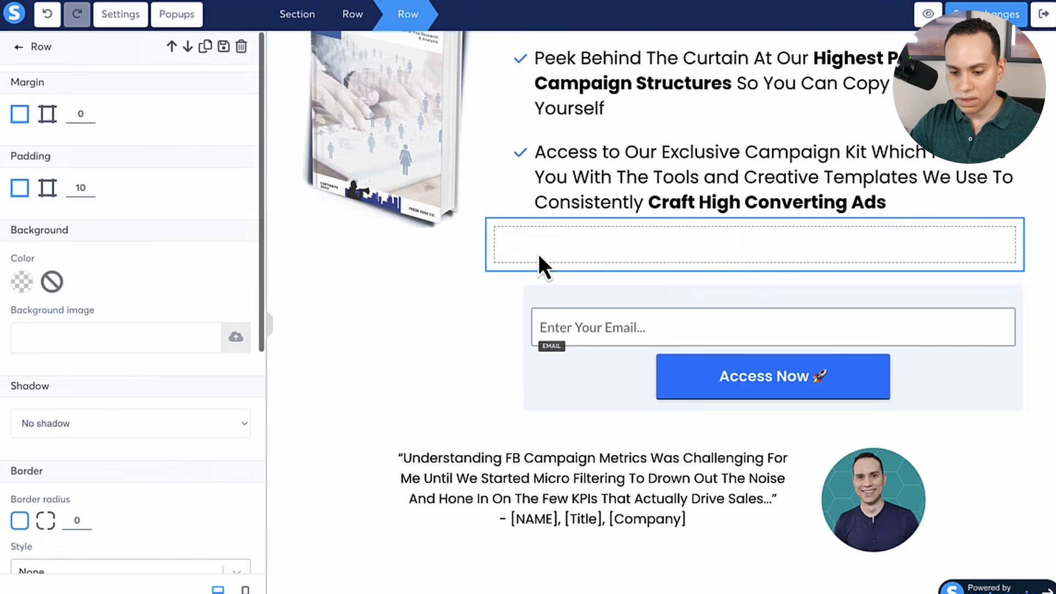
left_click(22, 283)
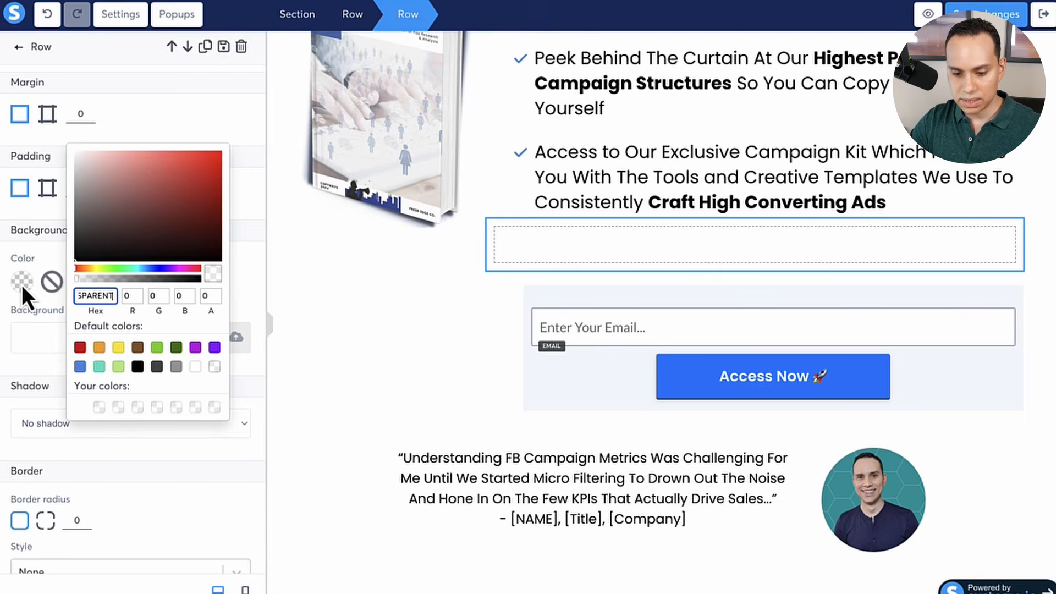
left_click(176, 367)
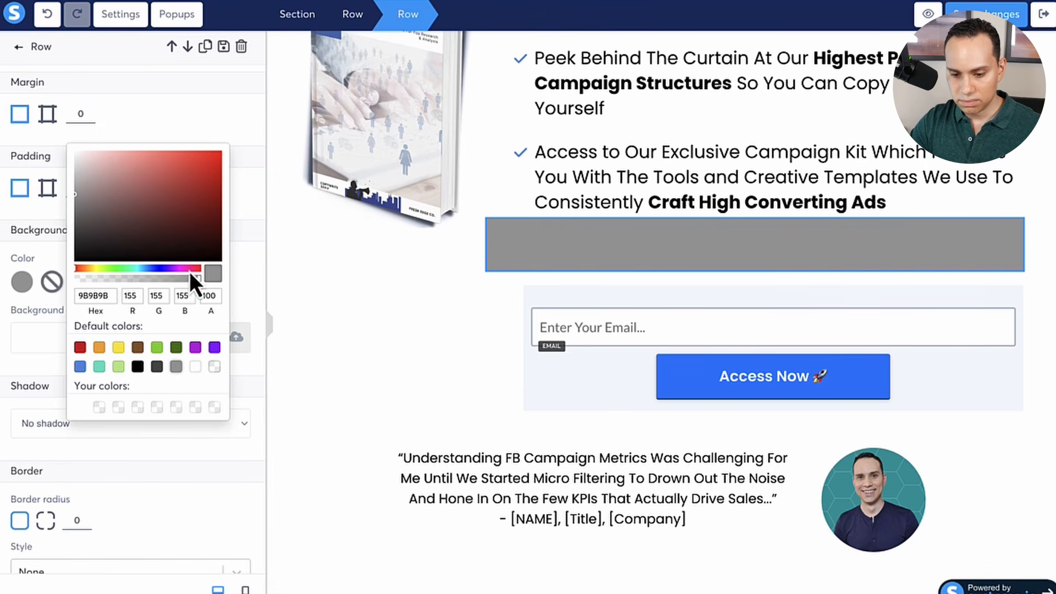
left_click(77, 169)
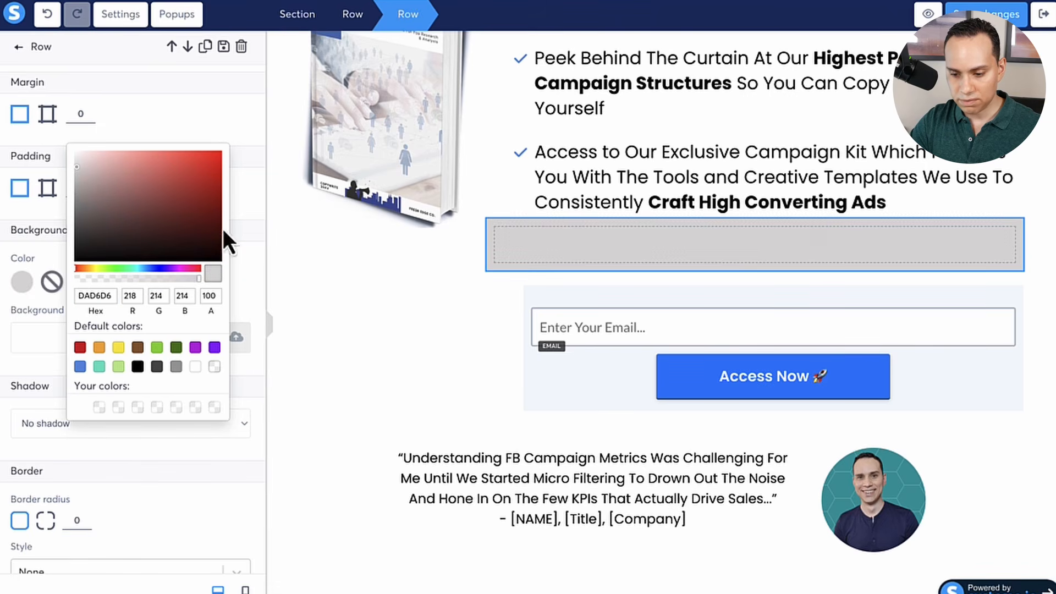
left_click(413, 330)
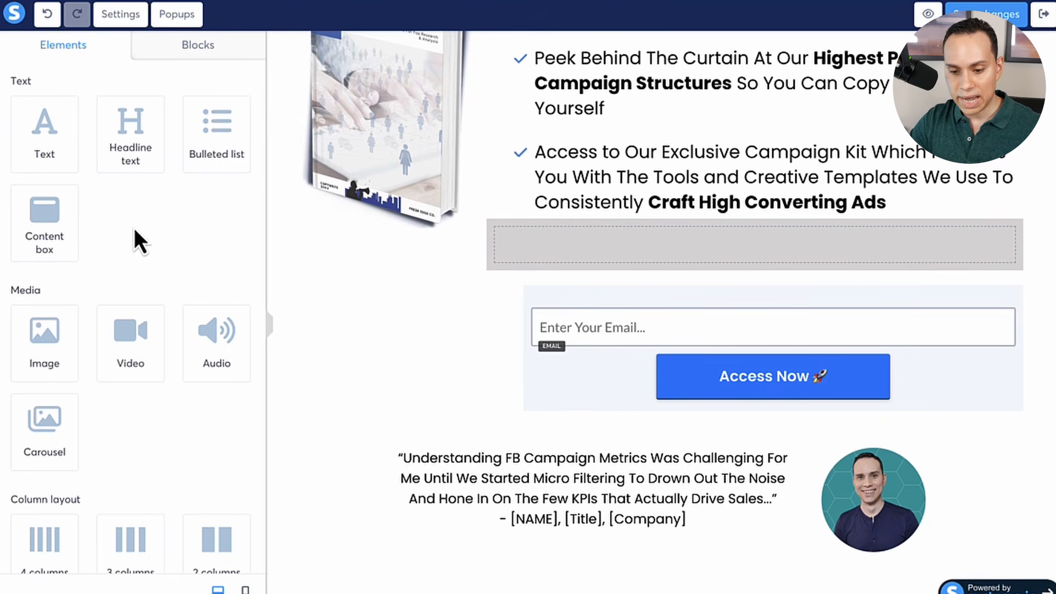
Insert a form input element into the gray row above the existing email form
scroll(180, 238, "down", 9)
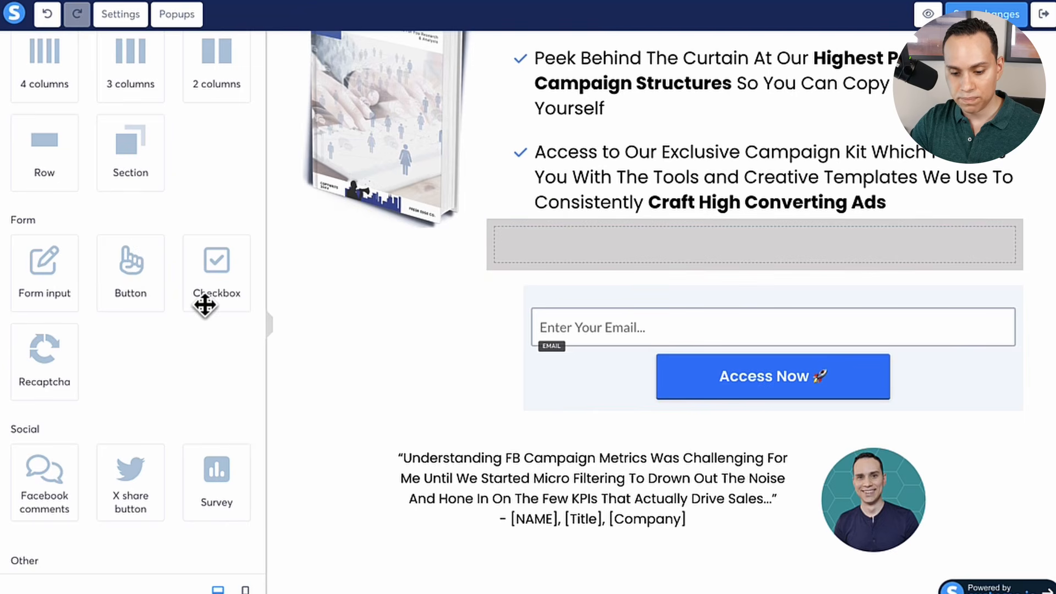
scroll(205, 305, "down", 2)
scroll(205, 305, "down", 3)
scroll(205, 306, "up", 4)
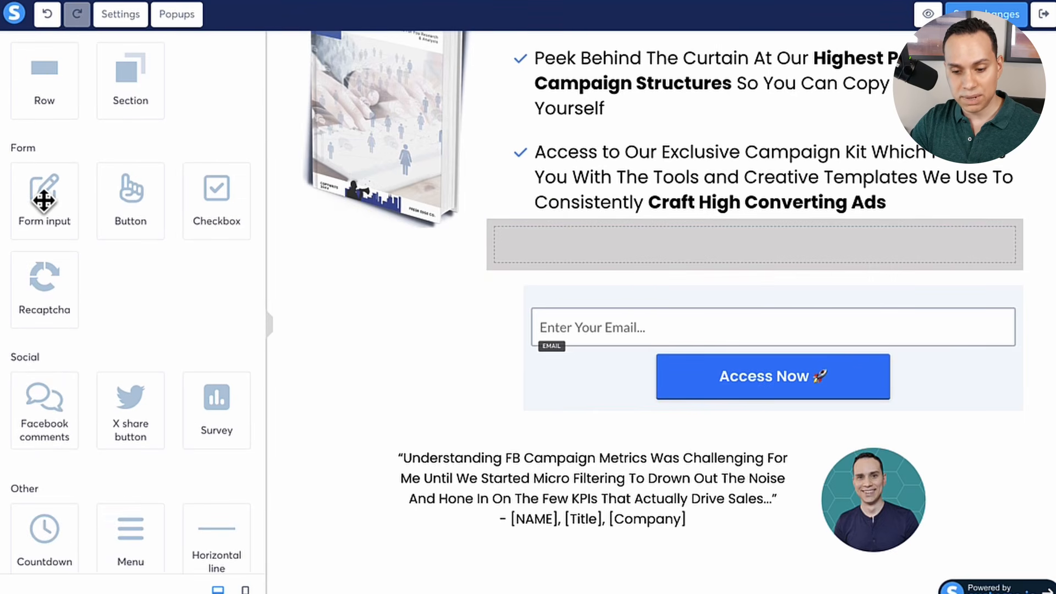
left_click_drag(44, 201, 736, 259)
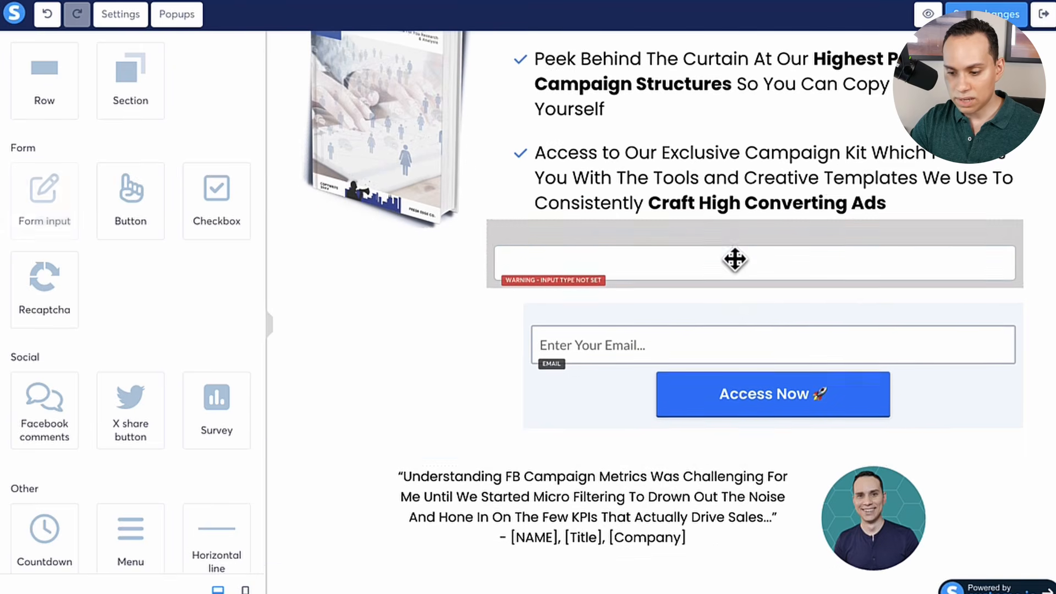
Set the input type of the new form field in the gray row to Email
left_click(673, 260)
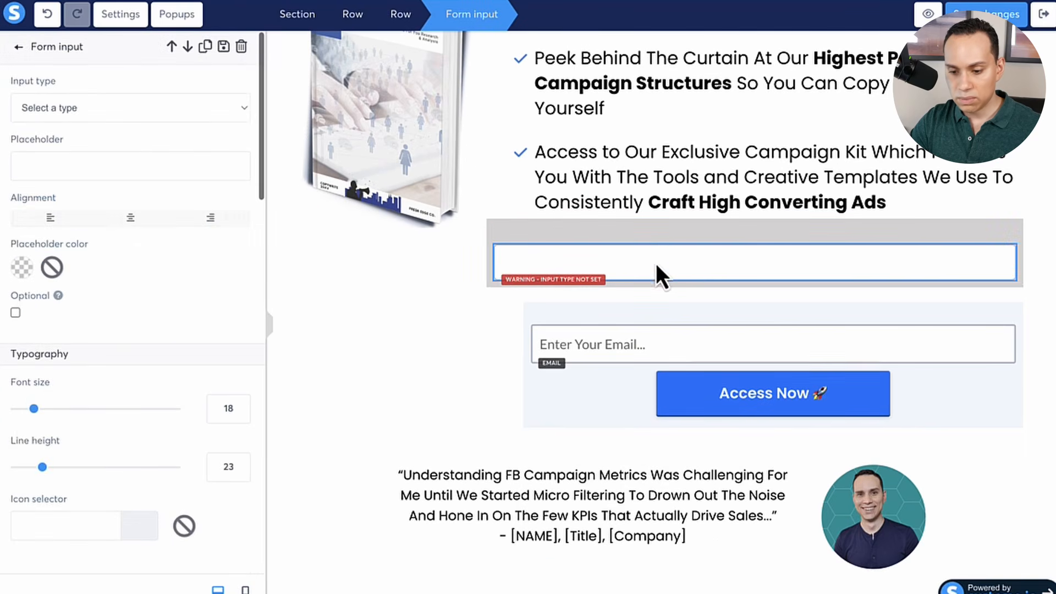
left_click(142, 110)
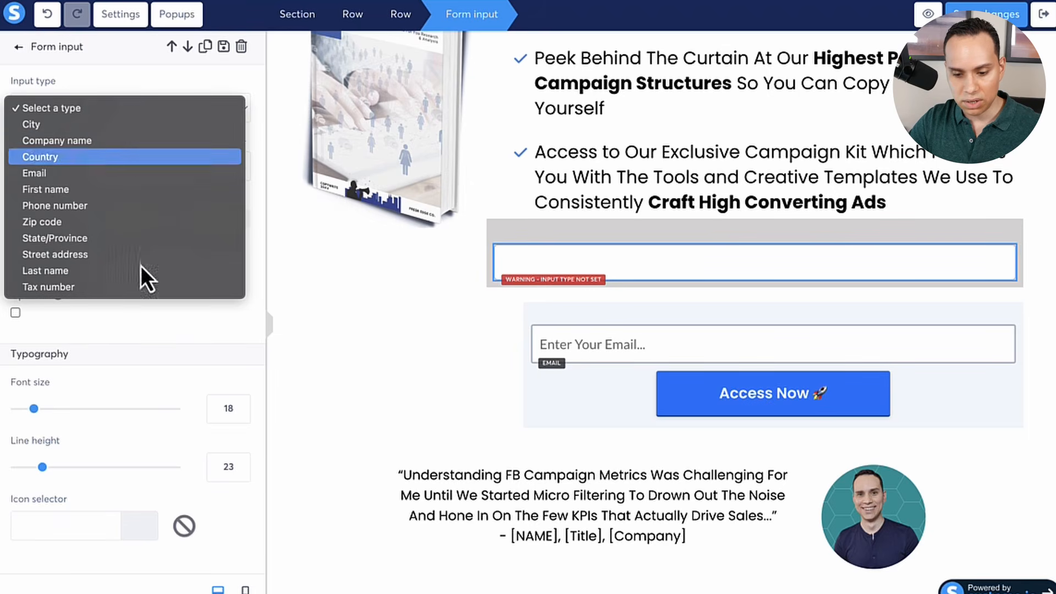
left_click(97, 174)
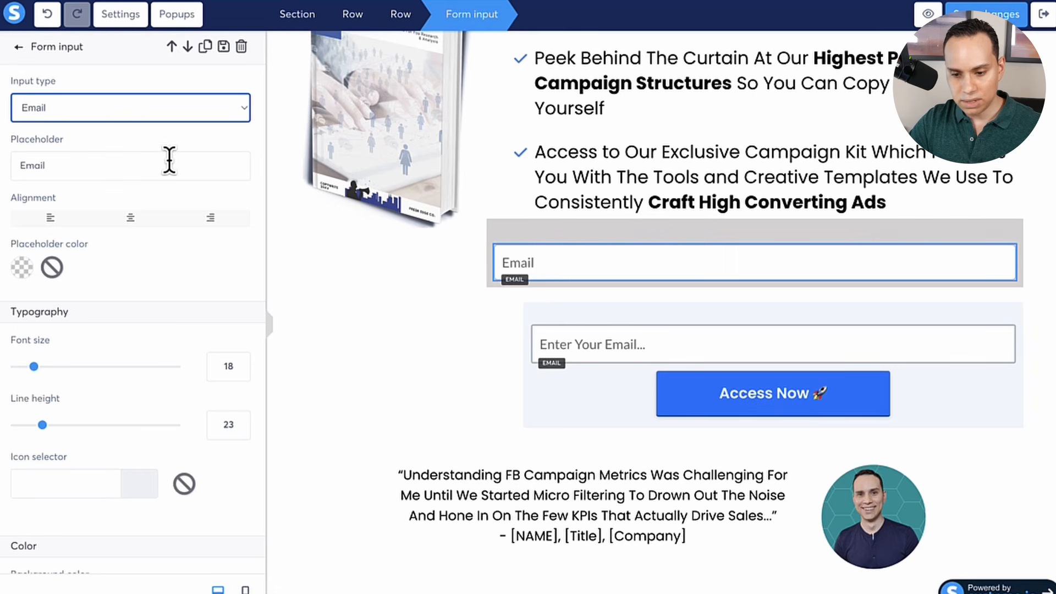
left_click(344, 291)
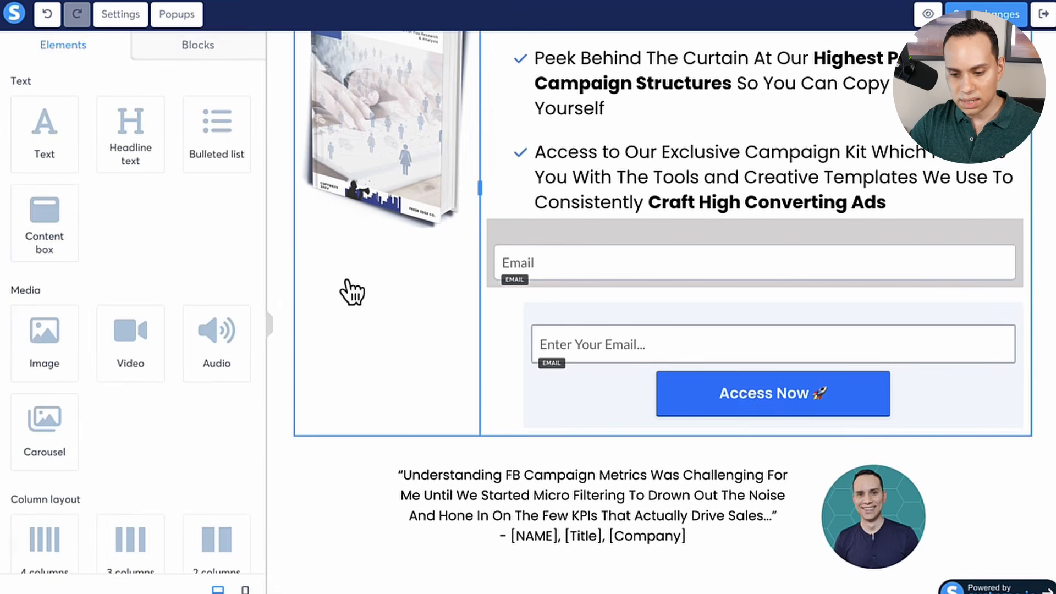
Add a button below the Email field in the gray row and clear its subtext
scroll(127, 242, "down", 9)
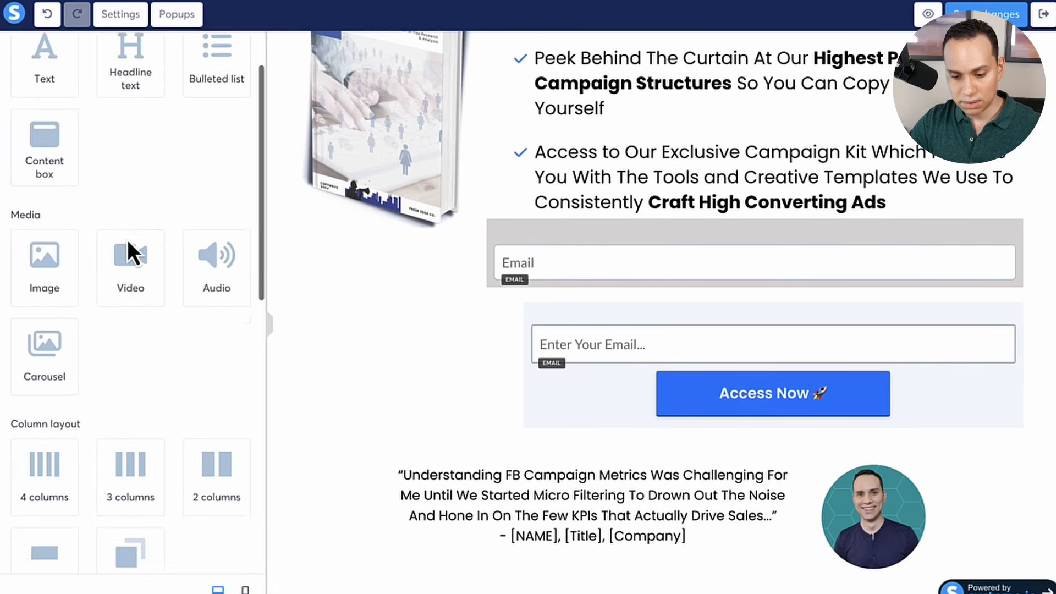
left_click_drag(130, 236, 749, 278)
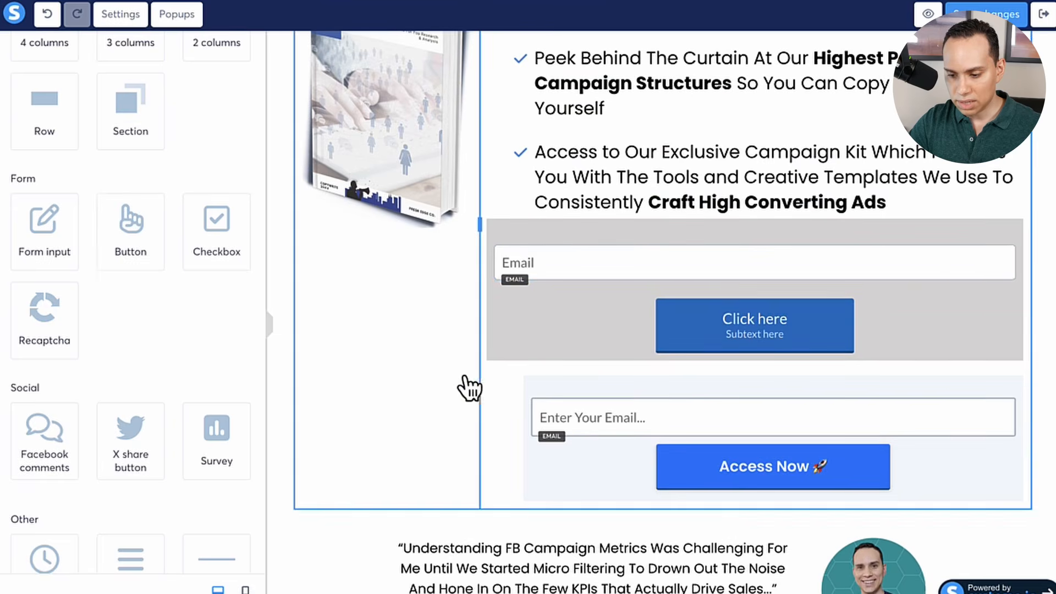
scroll(496, 296, "down", 2)
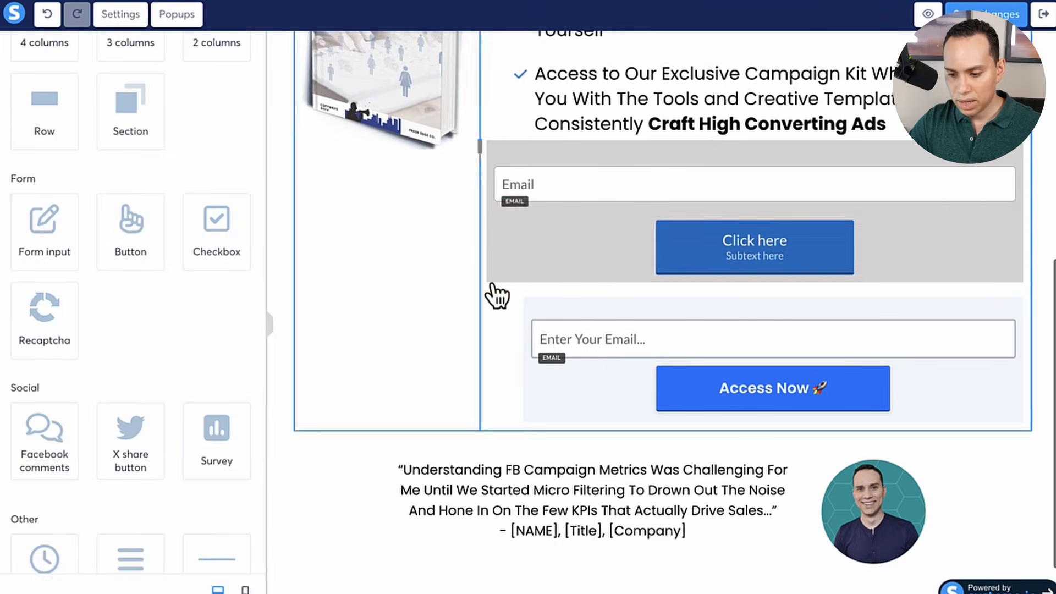
left_click(625, 259)
scroll(179, 215, "down", 10)
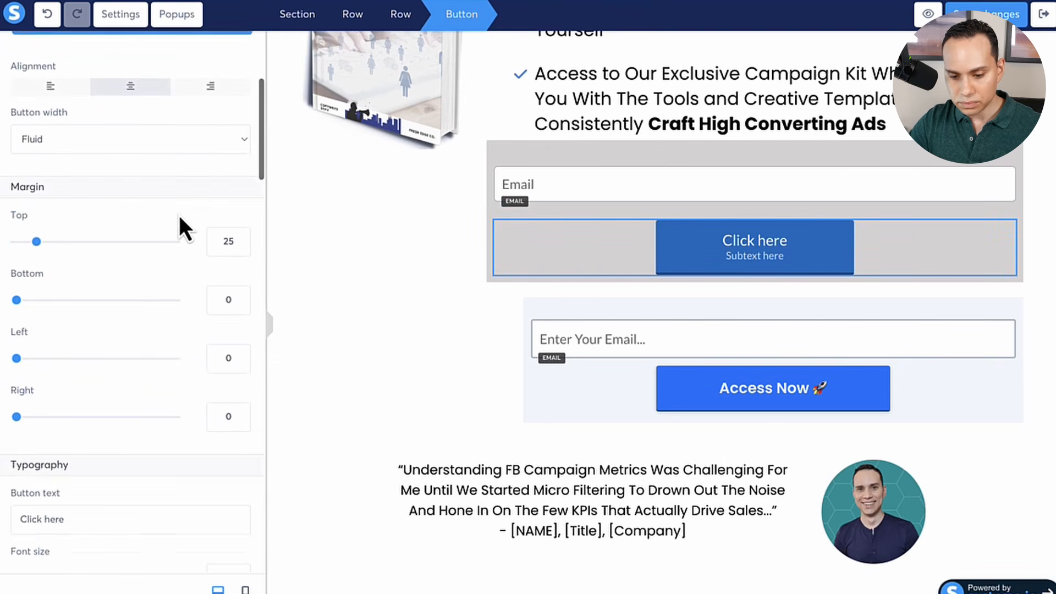
scroll(179, 215, "down", 2)
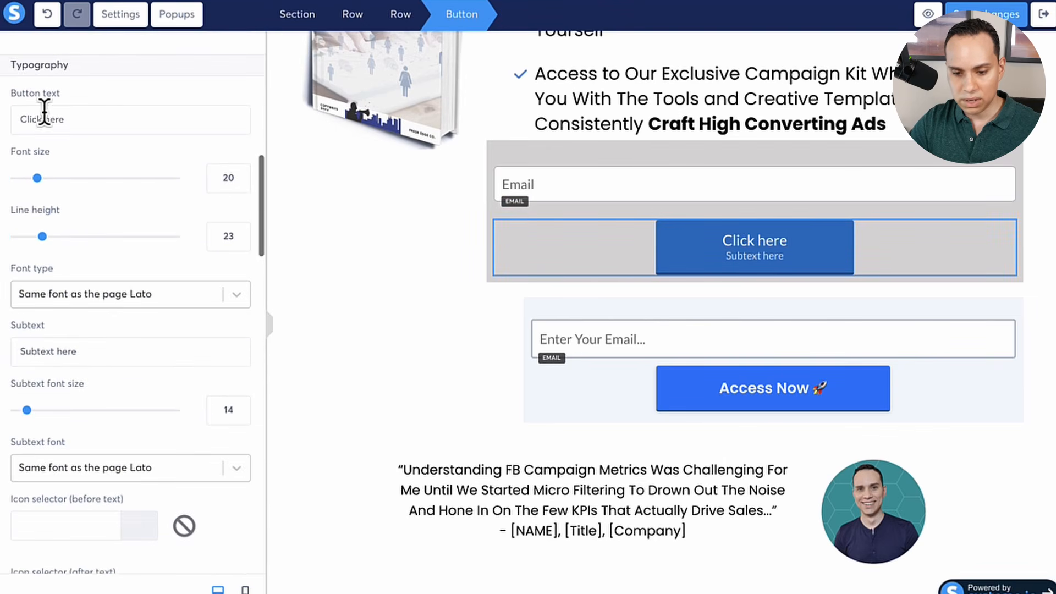
triple_click(121, 118)
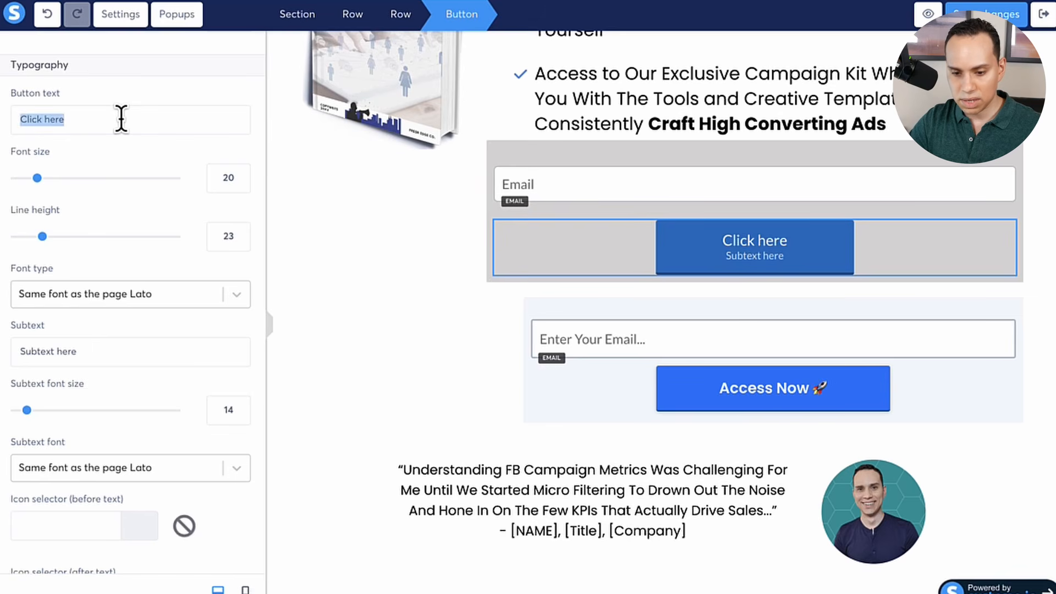
scroll(124, 161, "down", 3)
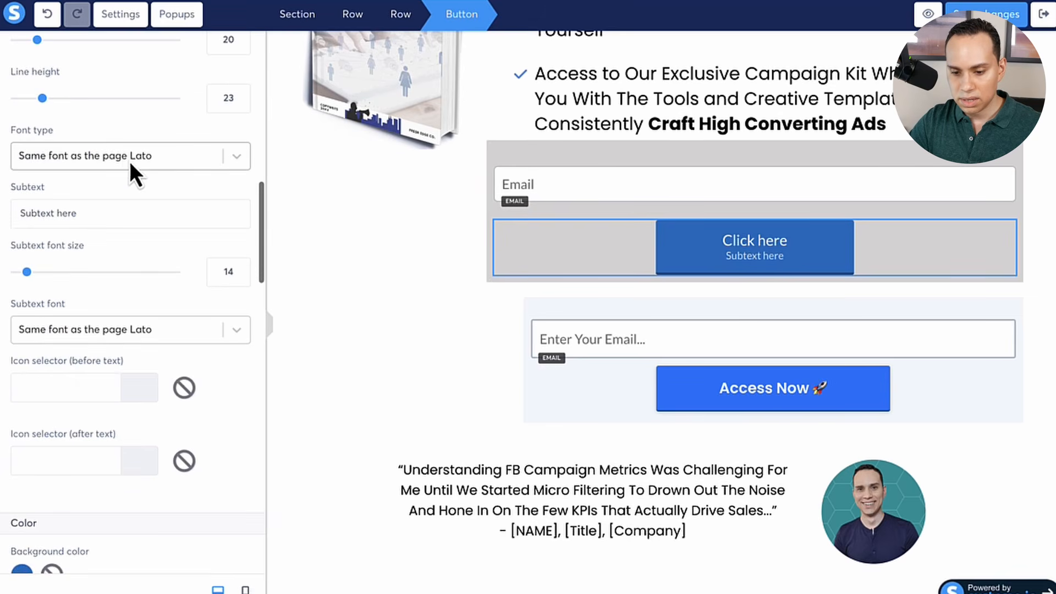
triple_click(106, 211)
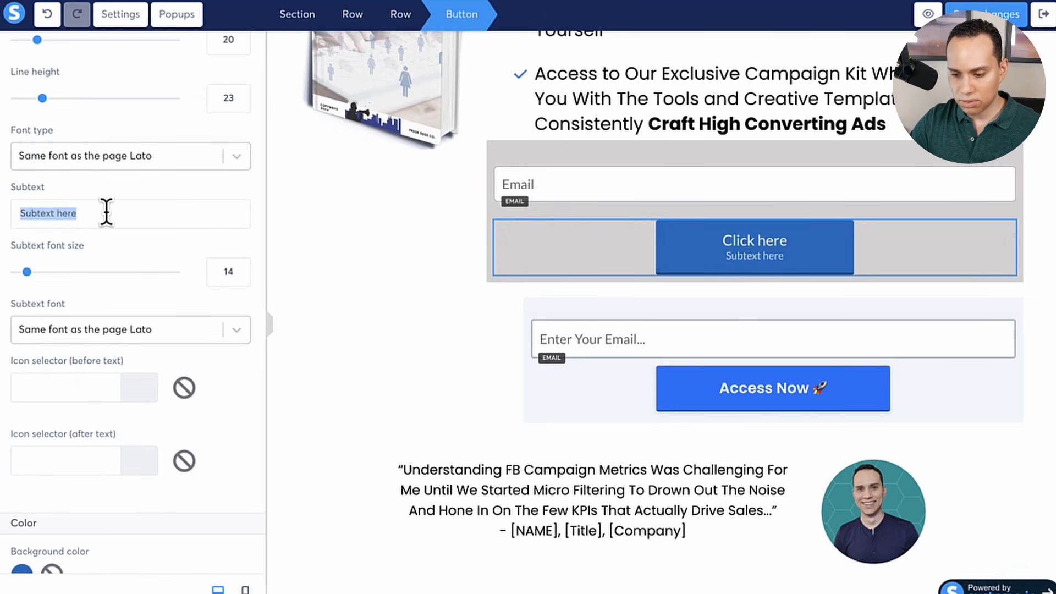
key("BackSpace")
Set the background color of the gray row's new button to orange F5A623
mouse_move(47, 311)
scroll(163, 321, "down", 5)
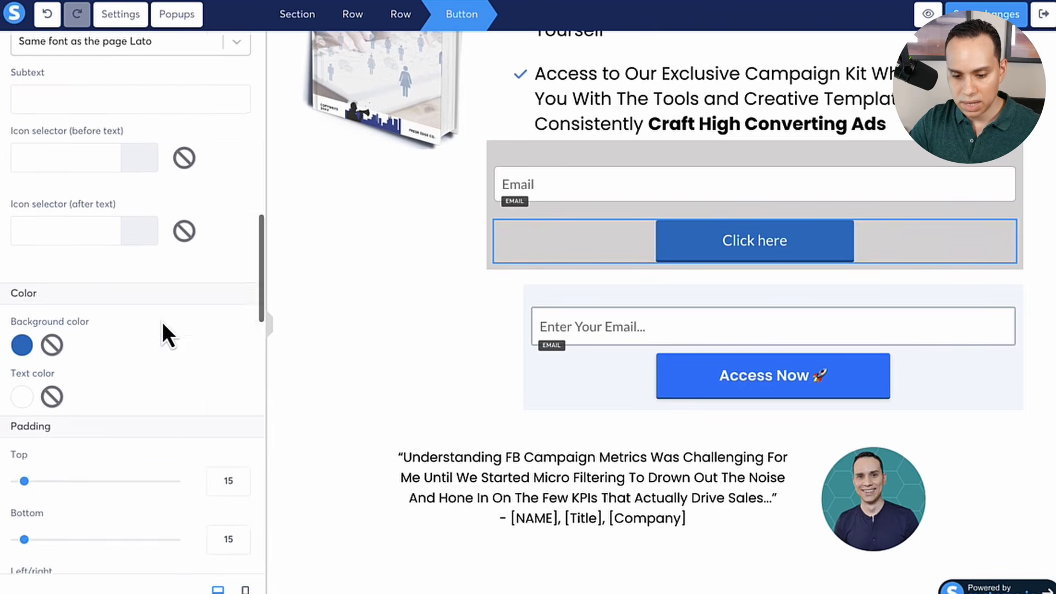
left_click(22, 239)
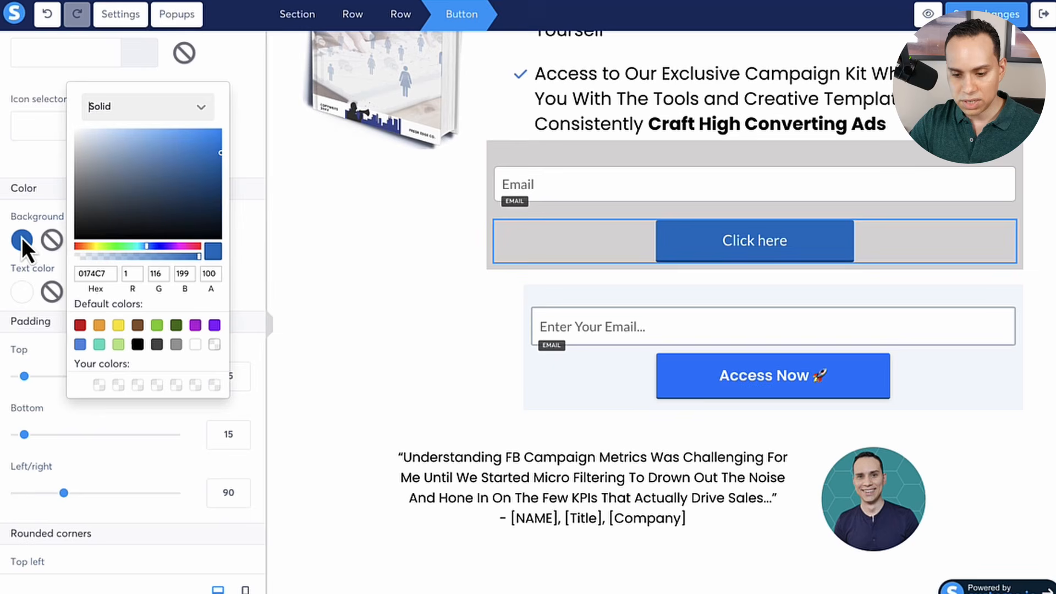
left_click(99, 325)
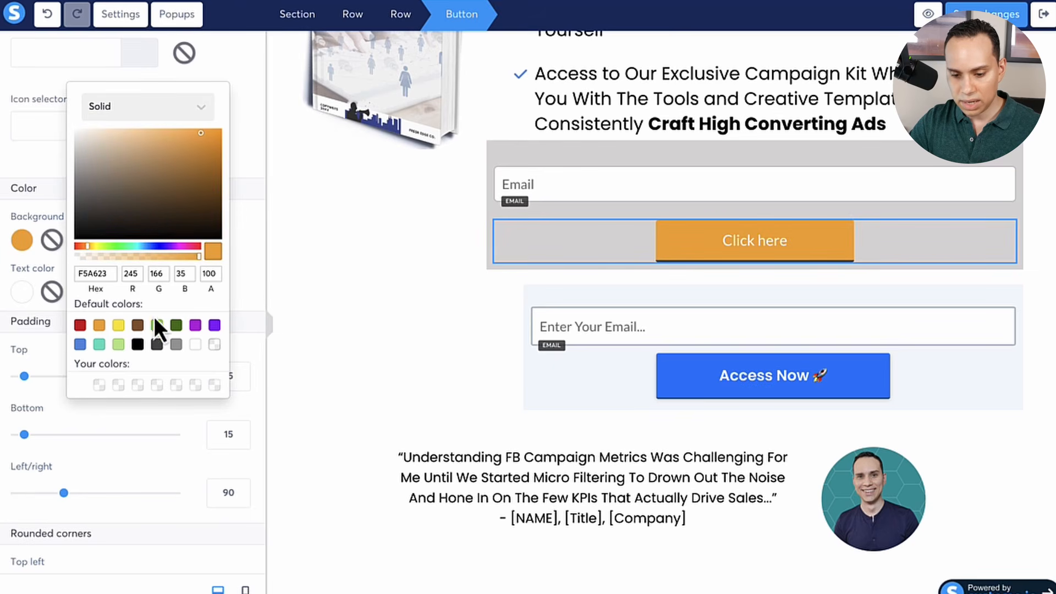
left_click(24, 264)
Review the orange button's padding, rounded corners, shadow, hover effect, border and visibility settings
scroll(169, 344, "down", 10)
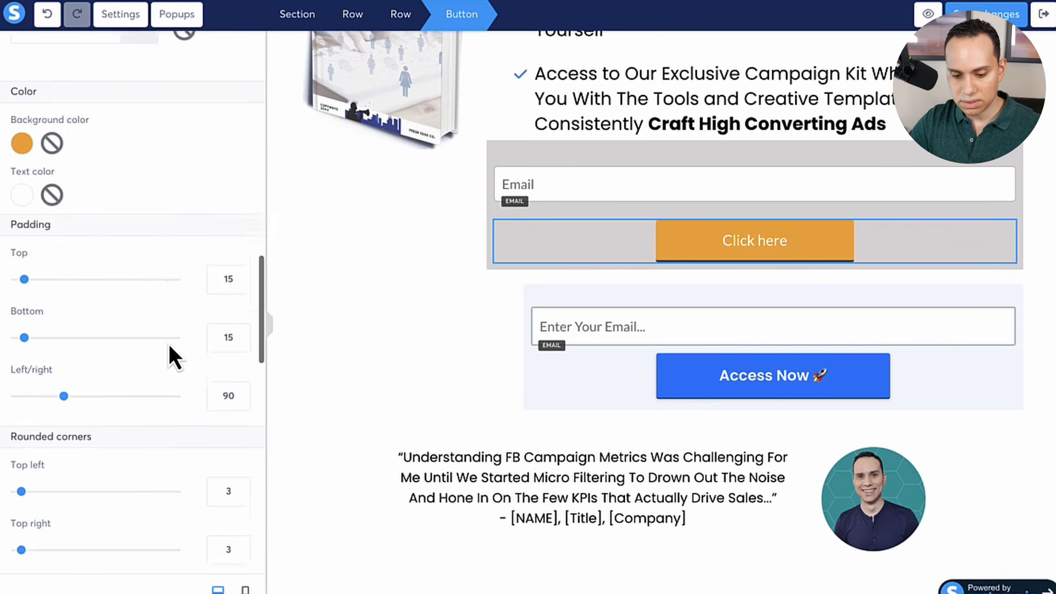
scroll(170, 344, "down", 4)
scroll(168, 340, "up", 5)
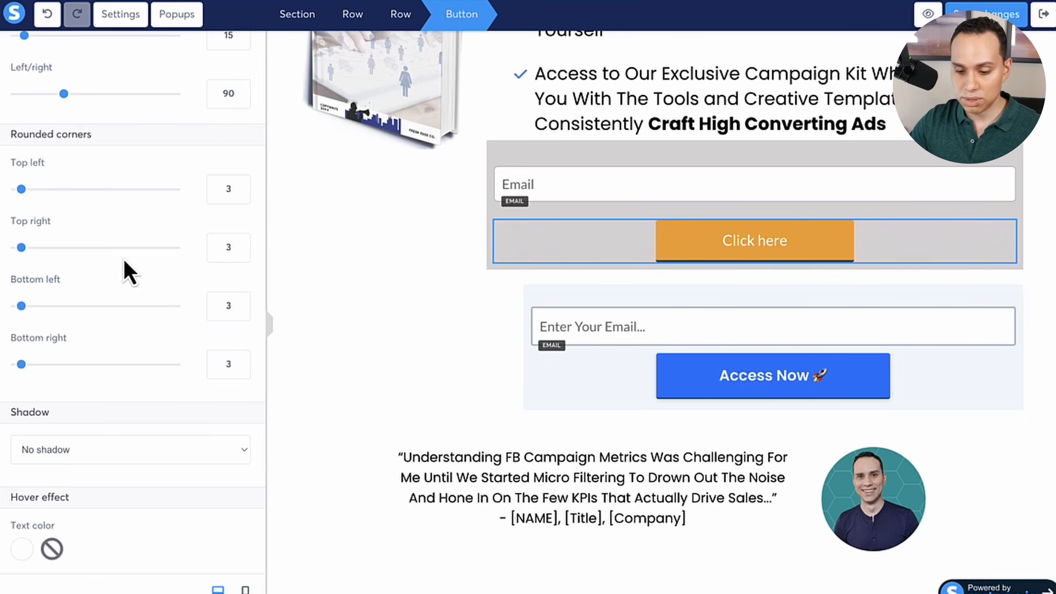
scroll(124, 259, "down", 8)
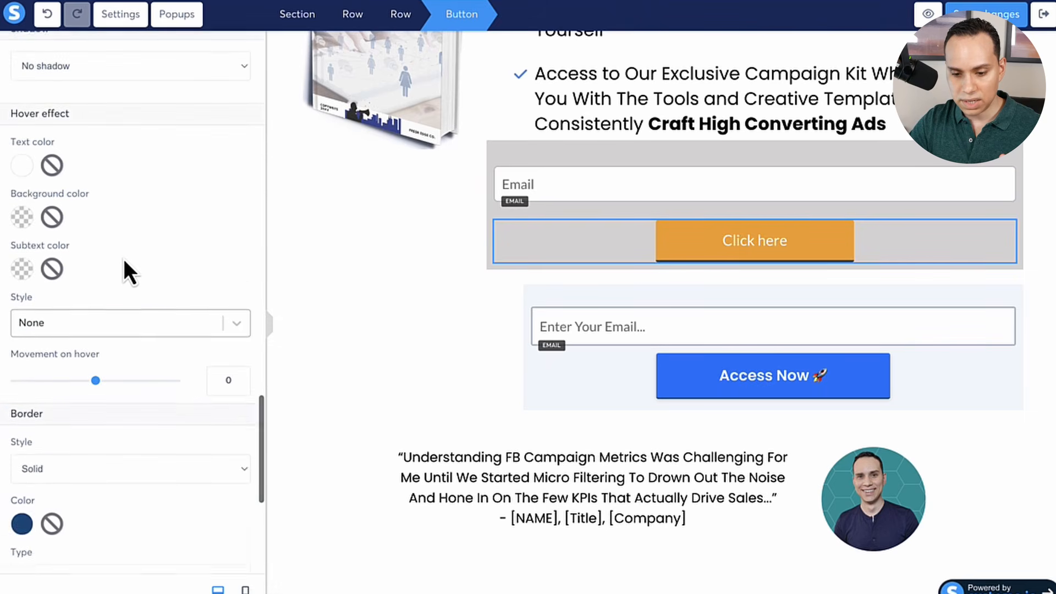
scroll(123, 259, "up", 2)
scroll(89, 372, "down", 4)
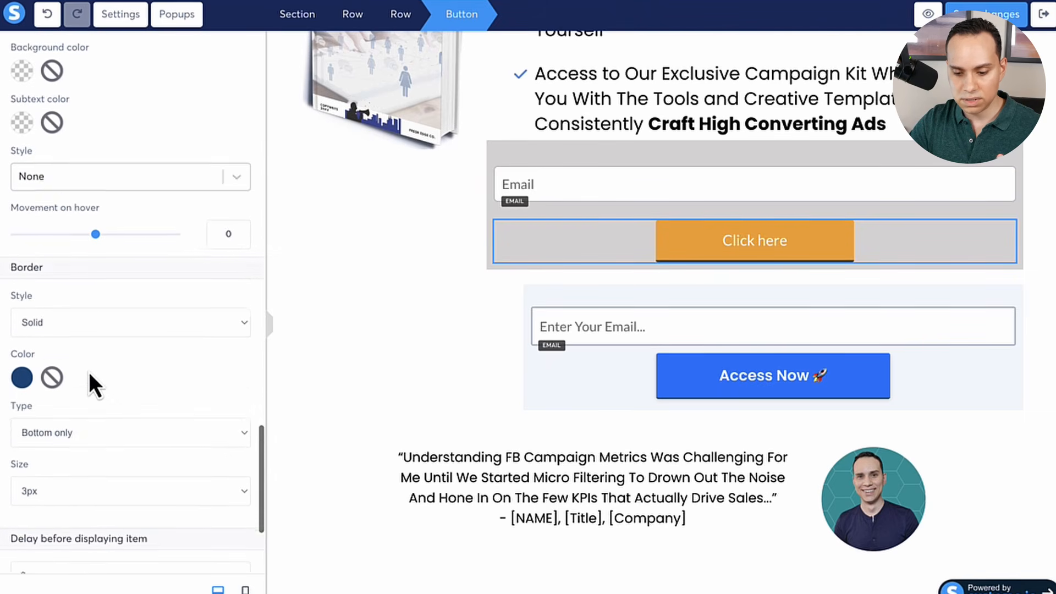
scroll(89, 372, "down", 4)
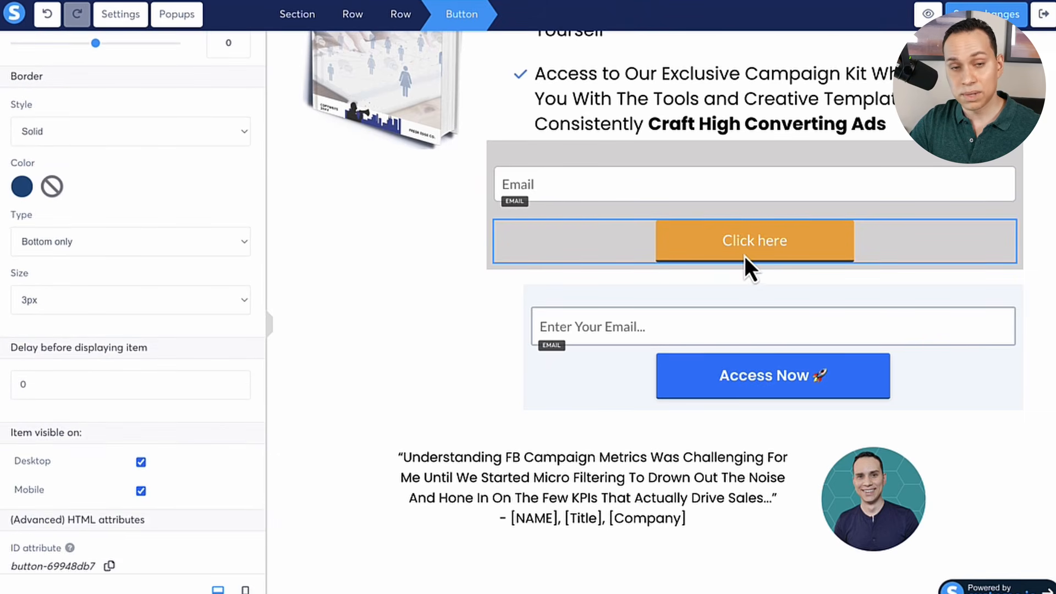
scroll(164, 272, "up", 15)
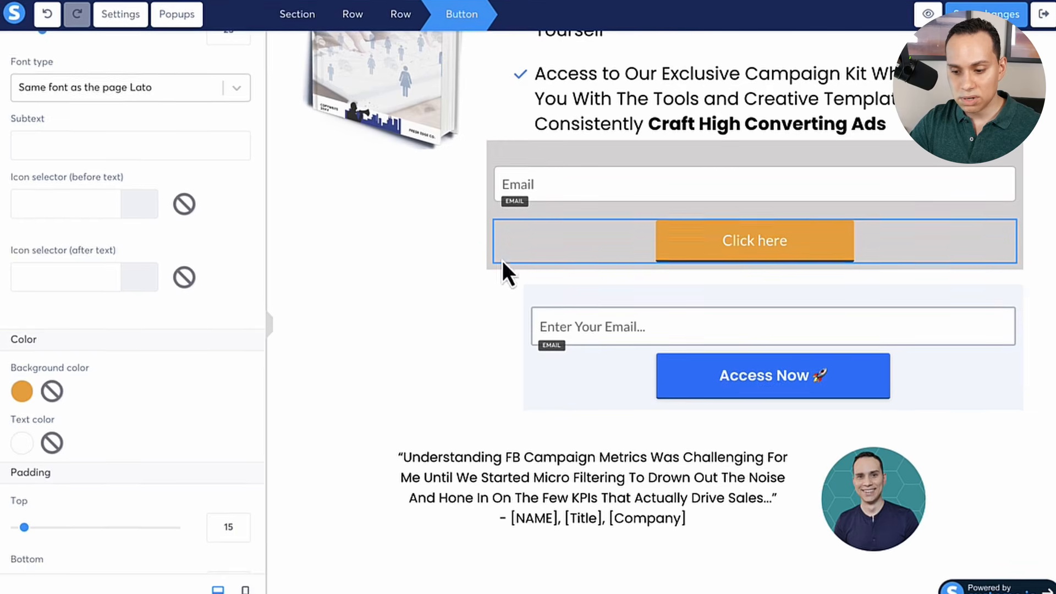
left_click(423, 287)
Look over the landing page from the headline and bullets to the two email forms
scroll(525, 233, "up", 5)
scroll(688, 358, "up", 2)
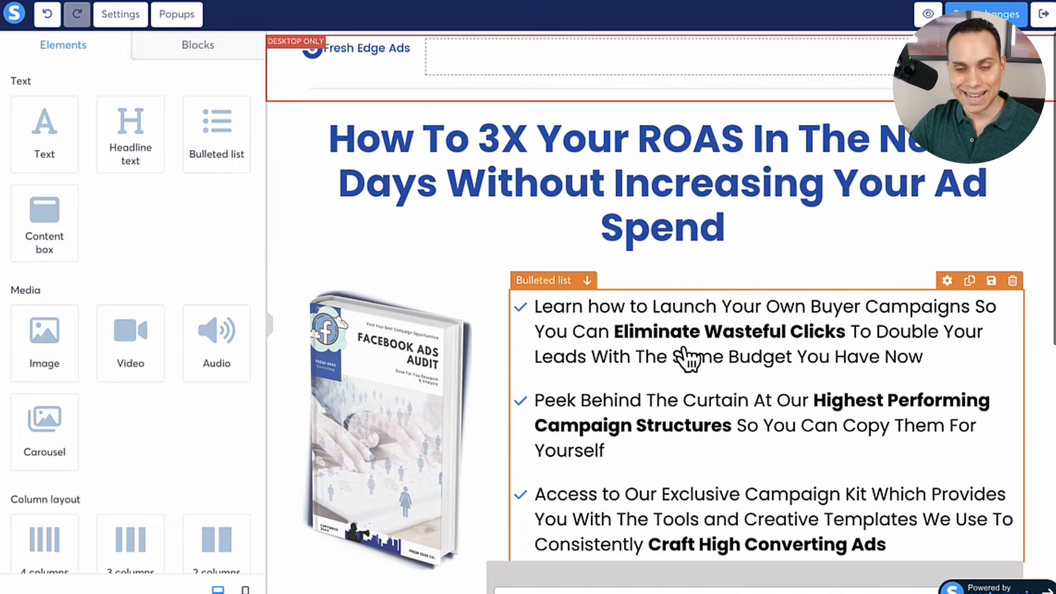
scroll(684, 355, "down", 1)
scroll(684, 354, "up", 1)
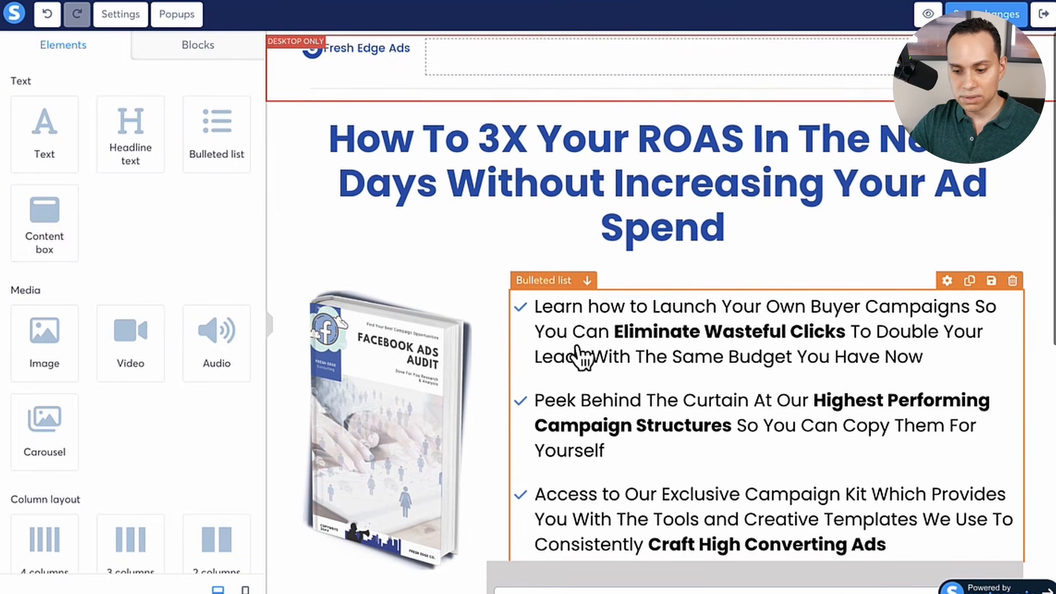
scroll(610, 195, "down", 8)
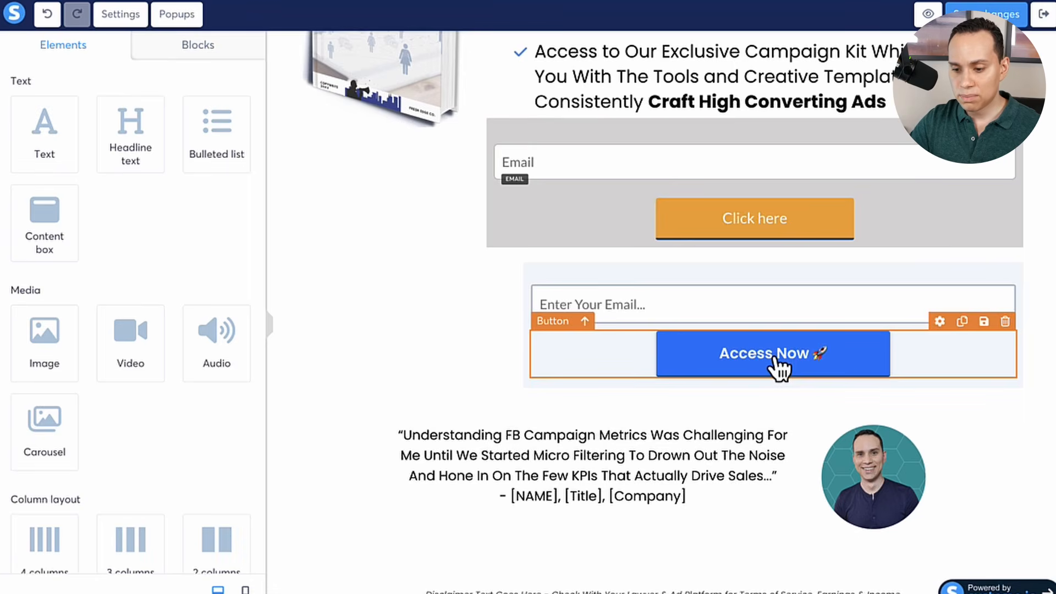
scroll(778, 366, "up", 2)
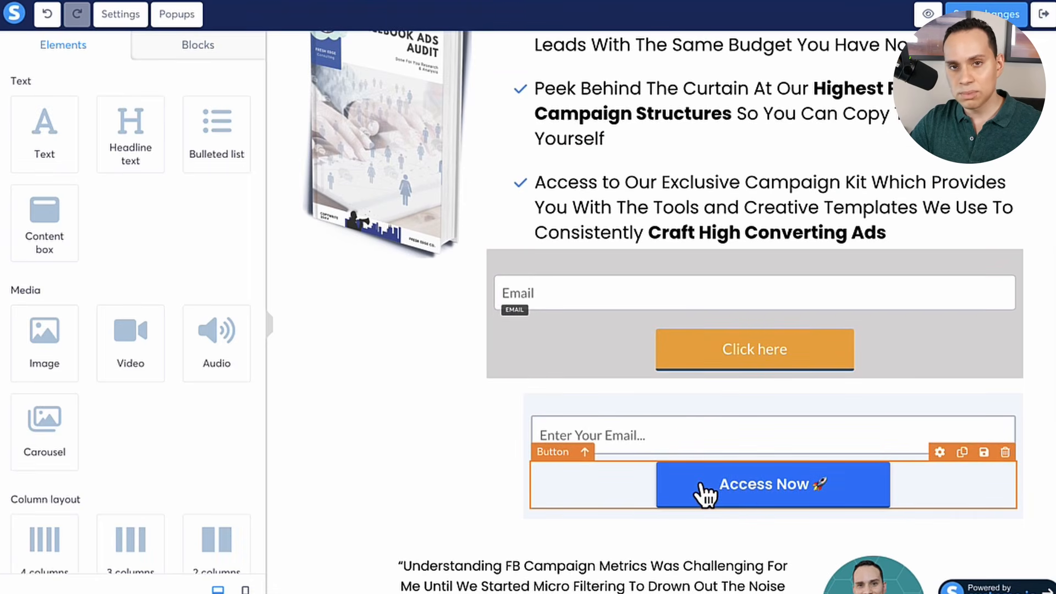
scroll(702, 491, "up", 3)
scroll(659, 319, "down", 3)
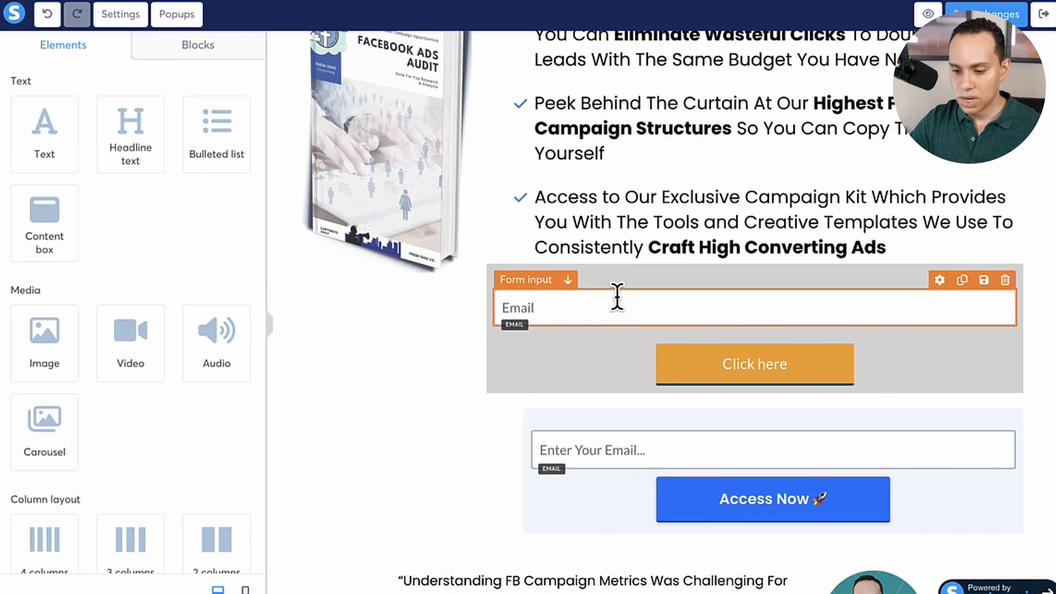
Inspect the orange button's click action and redirect settings along with the Email field it submits
left_click(689, 384)
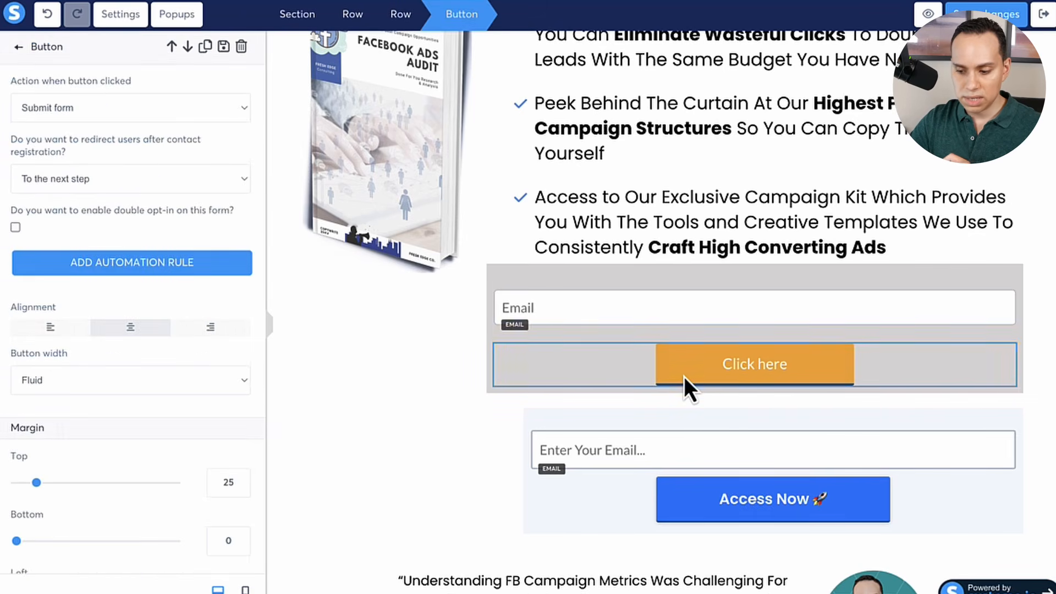
left_click(83, 107)
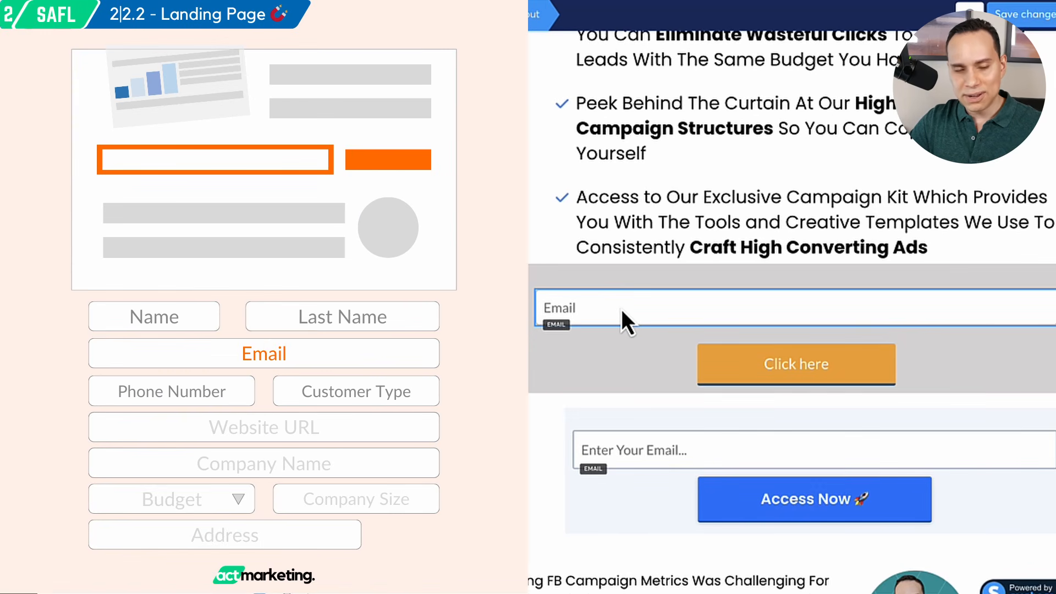
left_click(760, 369)
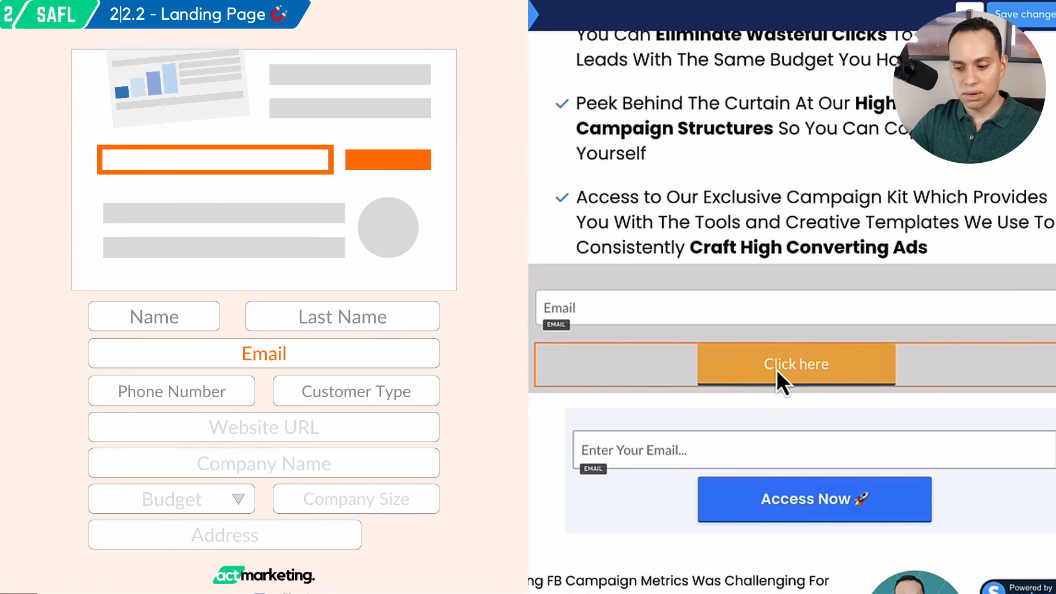
left_click(776, 370)
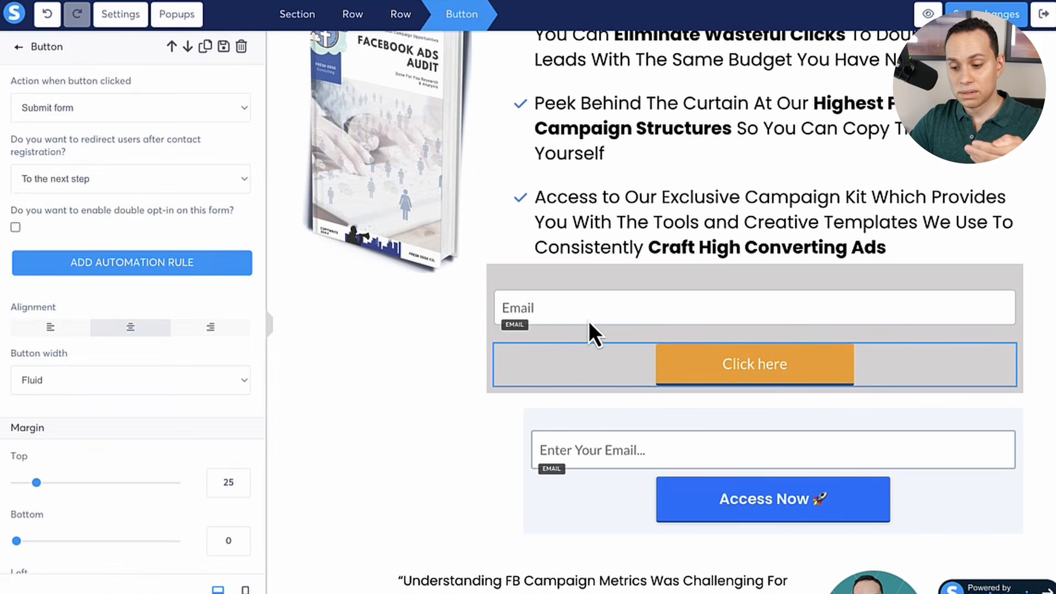
left_click(597, 303)
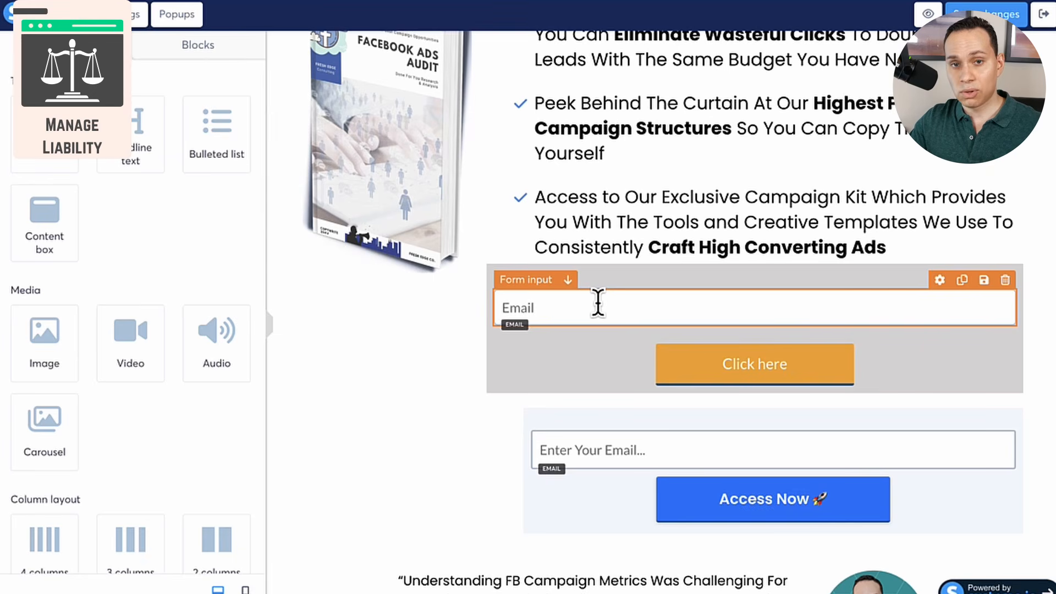
Examine the disclaimer text section below the testimonial
scroll(597, 302, "down", 3)
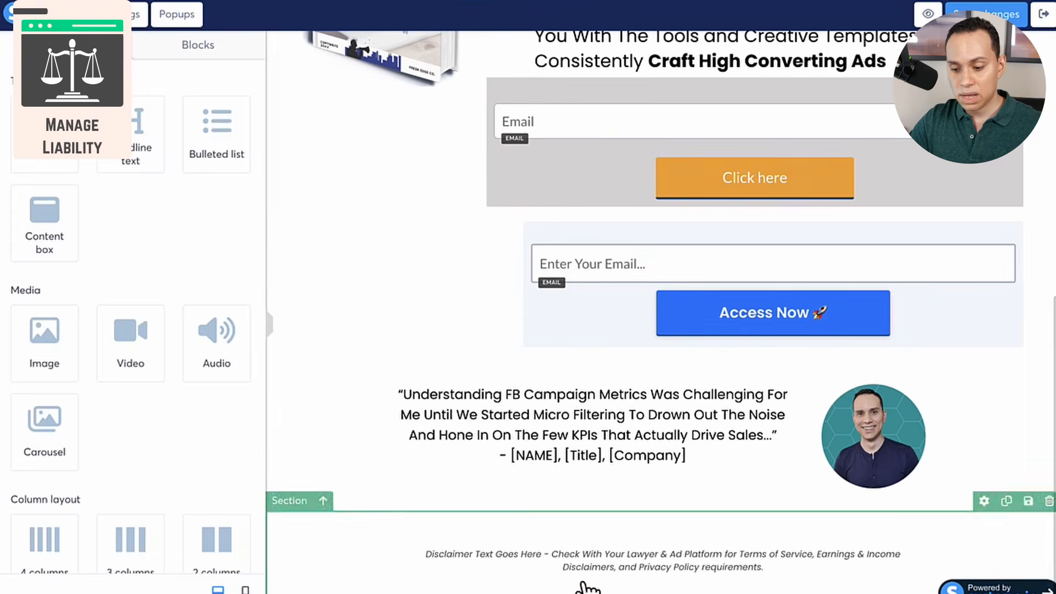
left_click(403, 566)
left_click(378, 561)
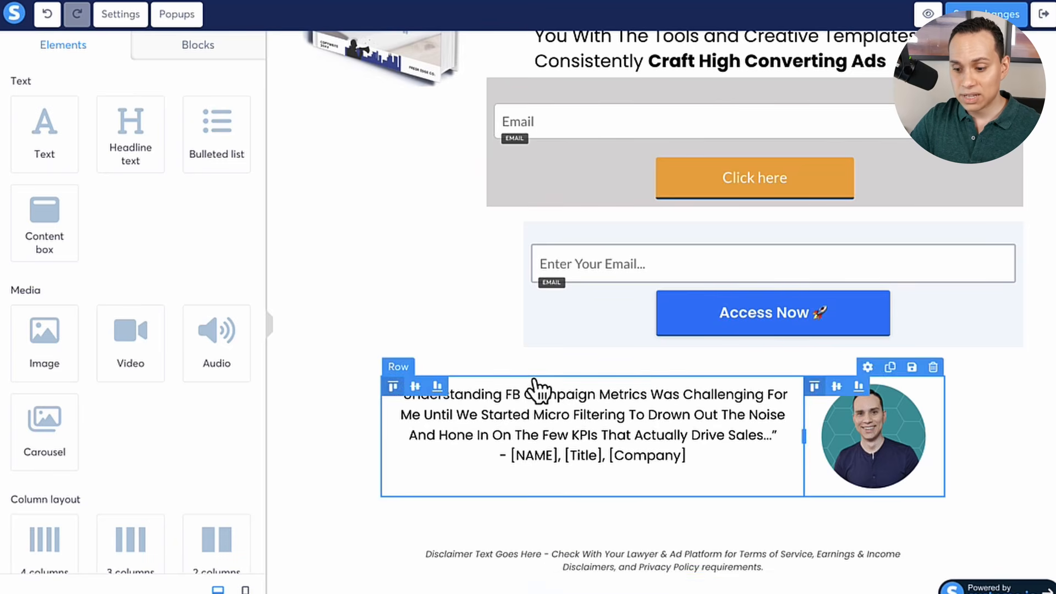
Delete the gray row containing the Email field and orange button, keeping the original Access Now form
scroll(537, 389, "up", 9)
scroll(537, 389, "down", 6)
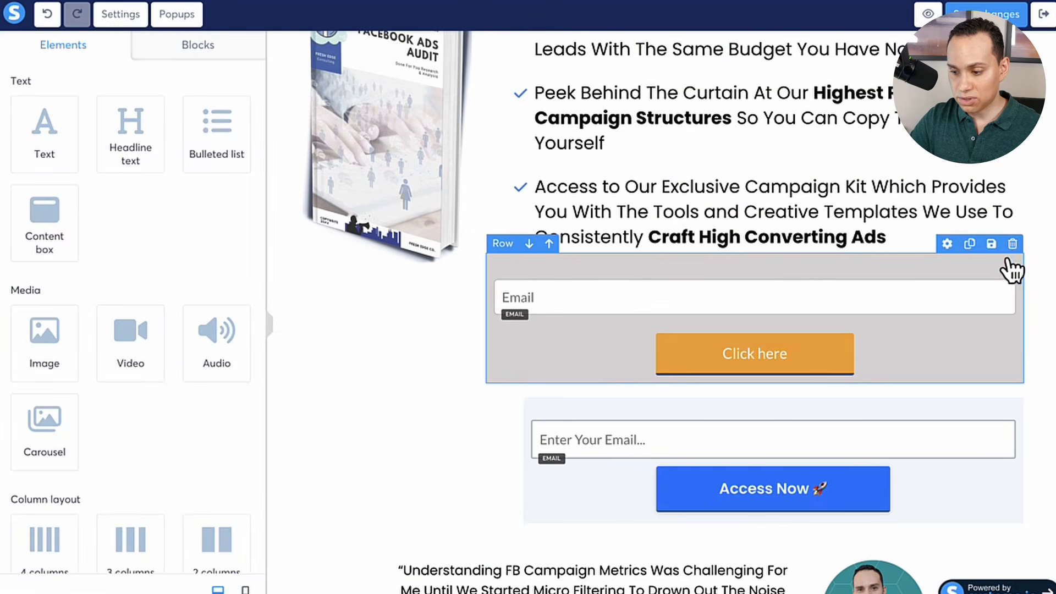
left_click(1012, 244)
left_click(579, 83)
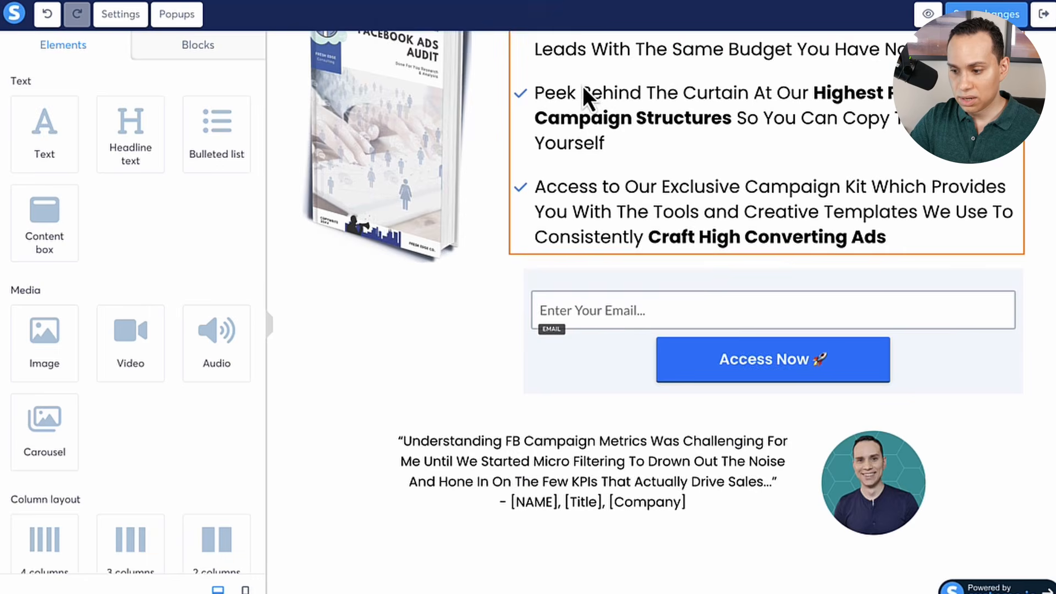
Preview the landing page and review its full layout, highlighting the ROAS headline
scroll(737, 304, "up", 5)
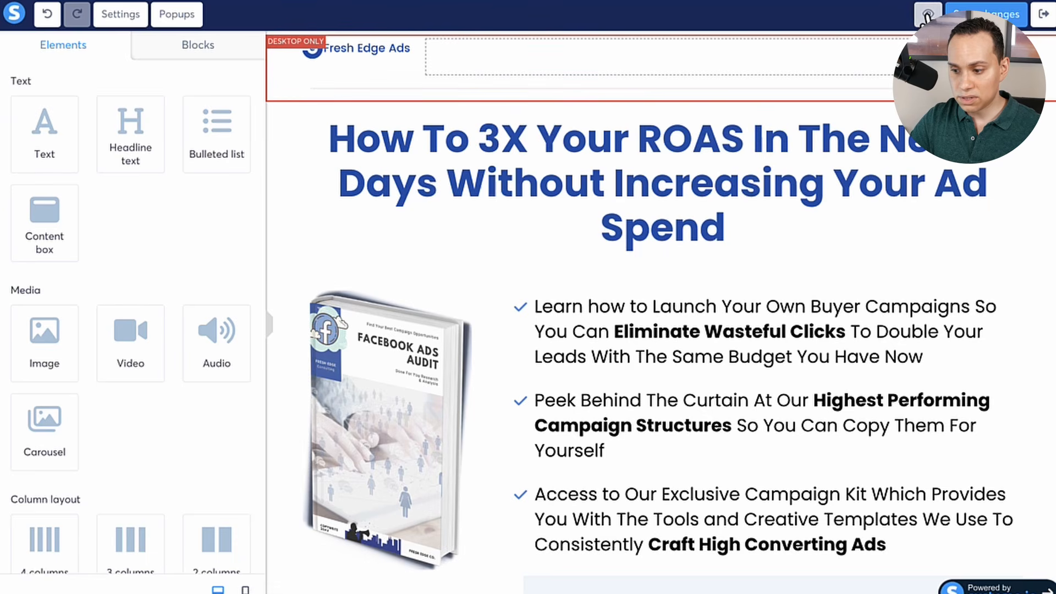
left_click(925, 17)
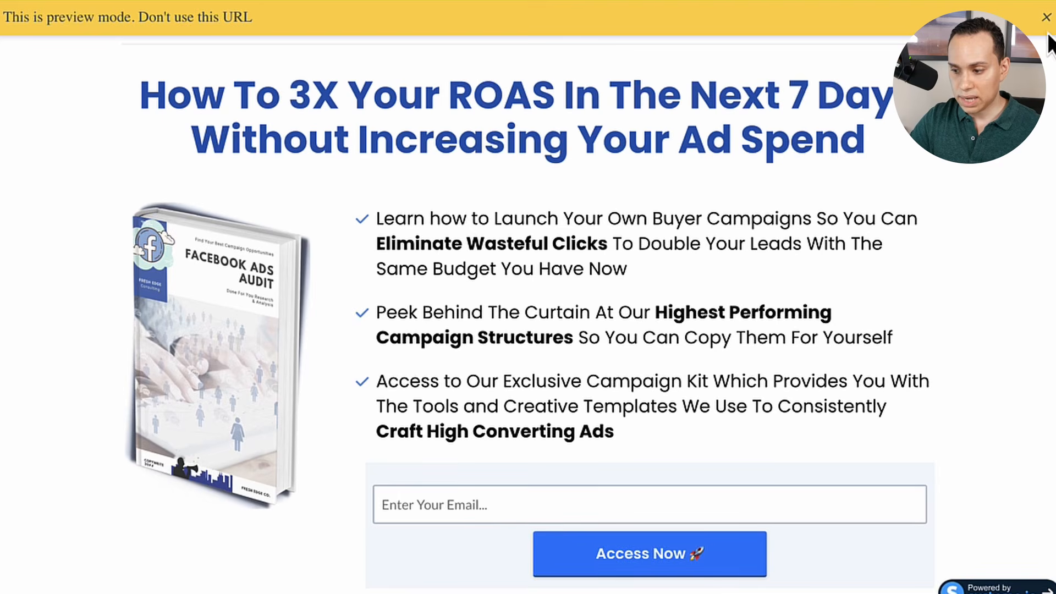
scroll(489, 289, "down", 5)
scroll(490, 302, "up", 5)
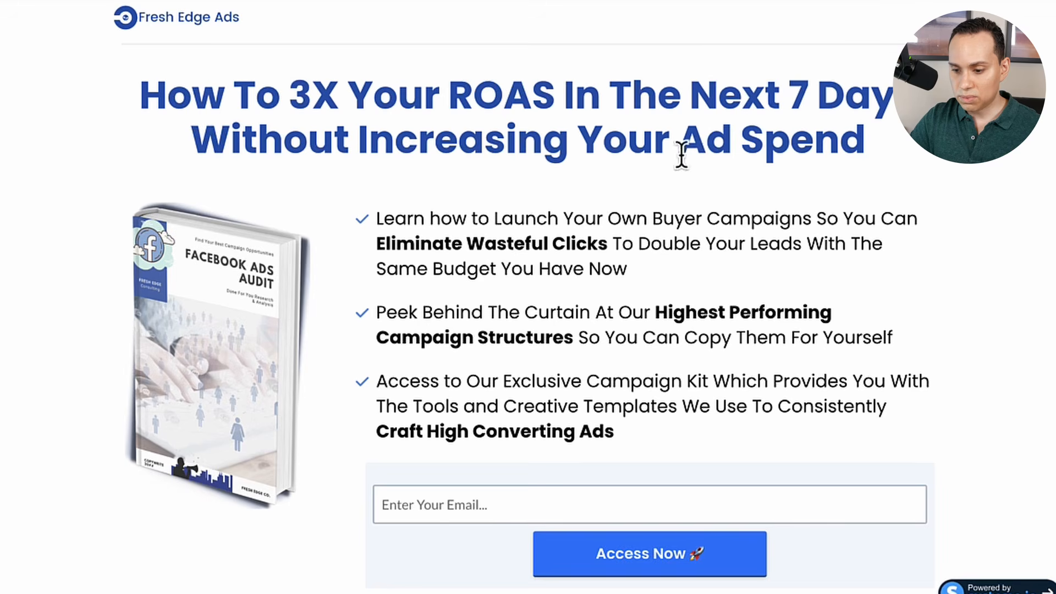
left_click_drag(138, 98, 876, 144)
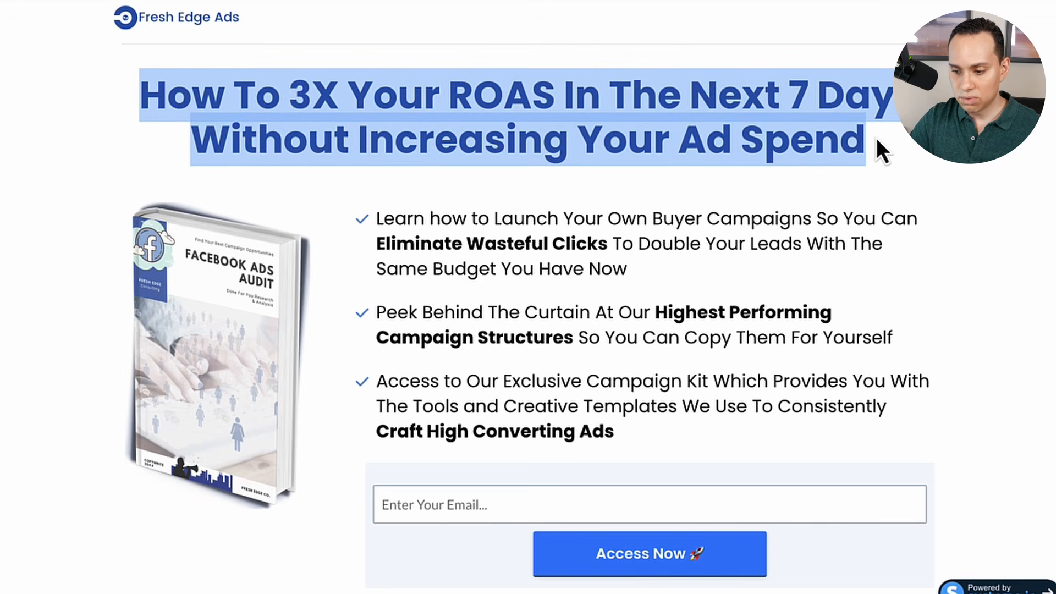
Review the previewed landing page's ROAS headline, bullet points and opt-in form, highlighting "Next 7 Days Without Increasing Your Ad Spend"
scroll(724, 170, "down", 1)
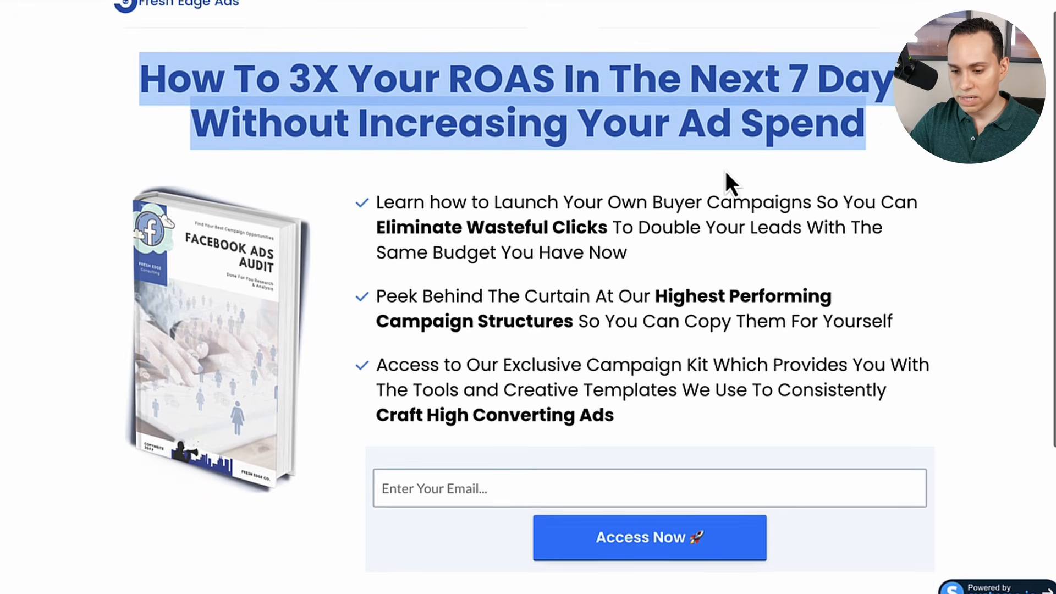
scroll(724, 171, "up", 1)
left_click(770, 99)
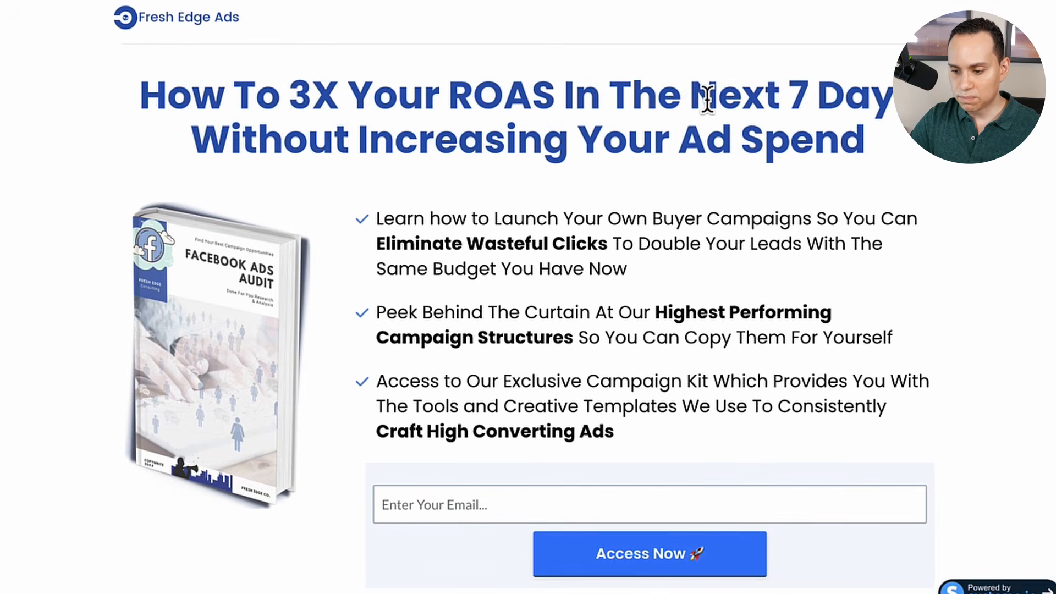
left_click_drag(690, 98, 855, 135)
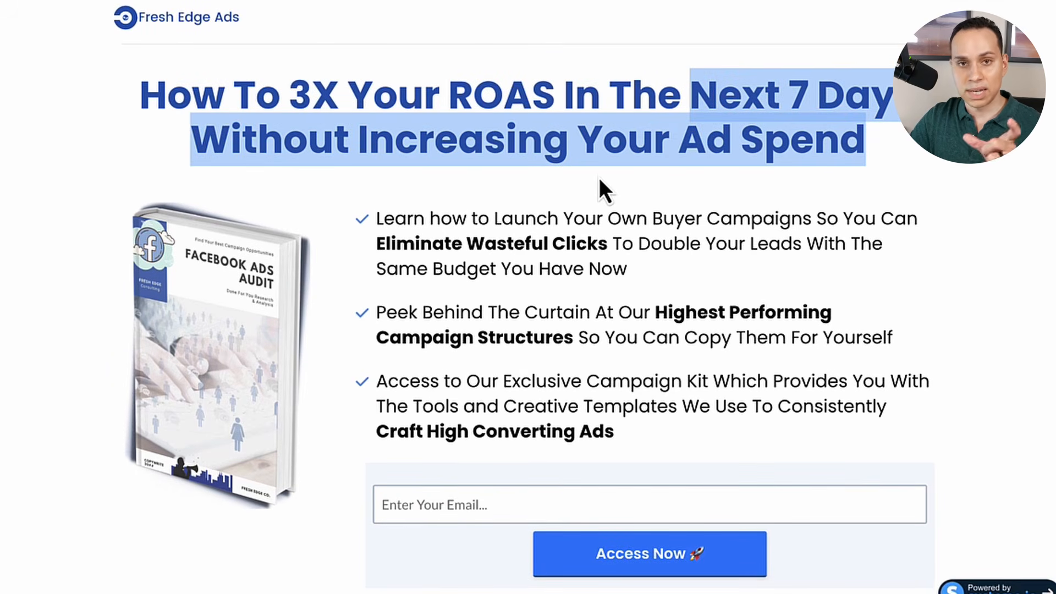
left_click(547, 189)
scroll(548, 190, "down", 4)
scroll(546, 189, "up", 4)
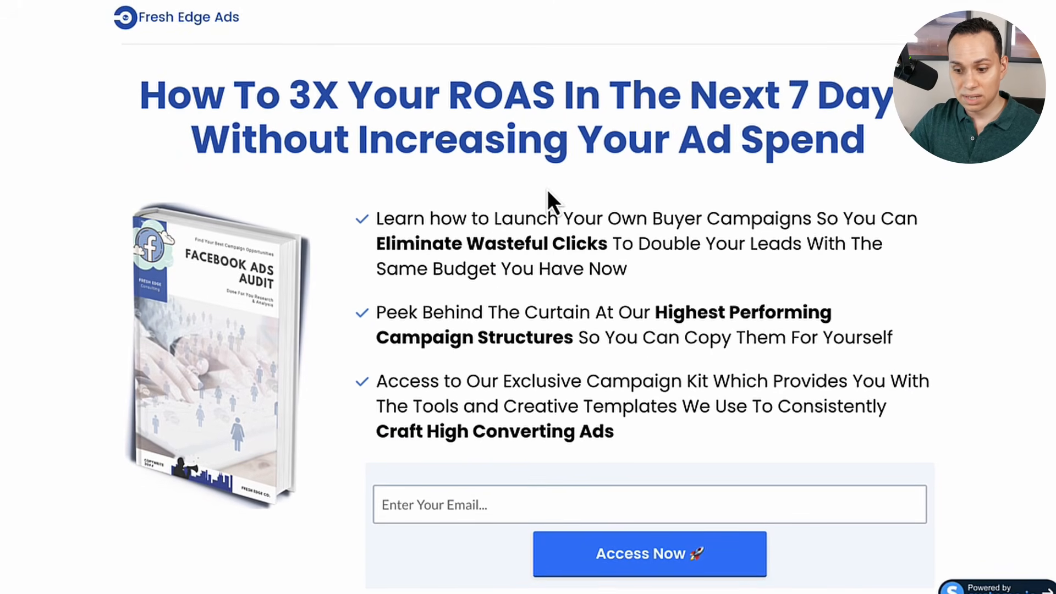
scroll(546, 189, "down", 3)
scroll(547, 189, "up", 3)
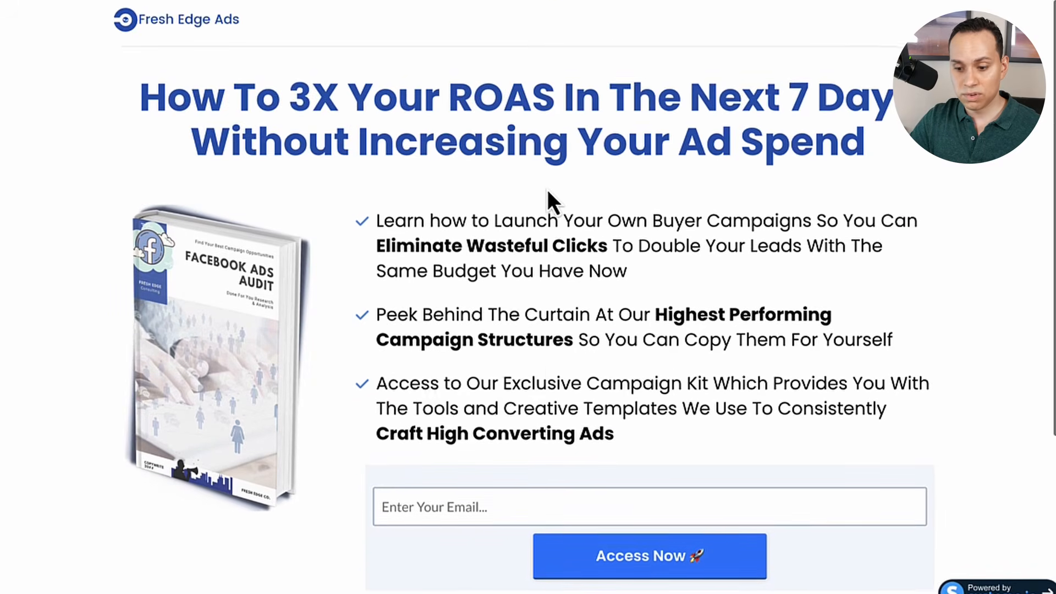
scroll(546, 189, "down", 2)
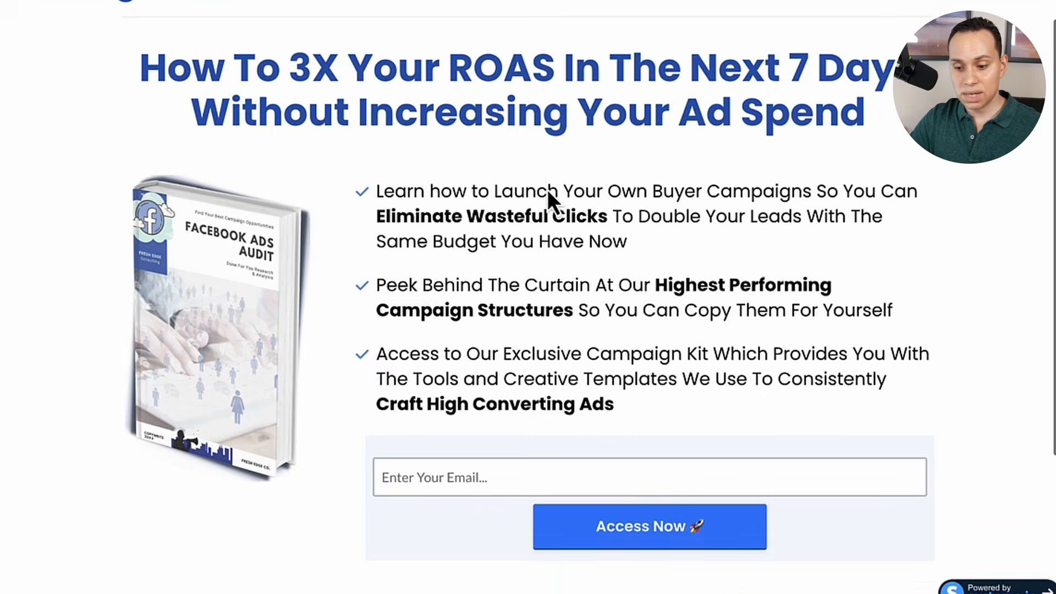
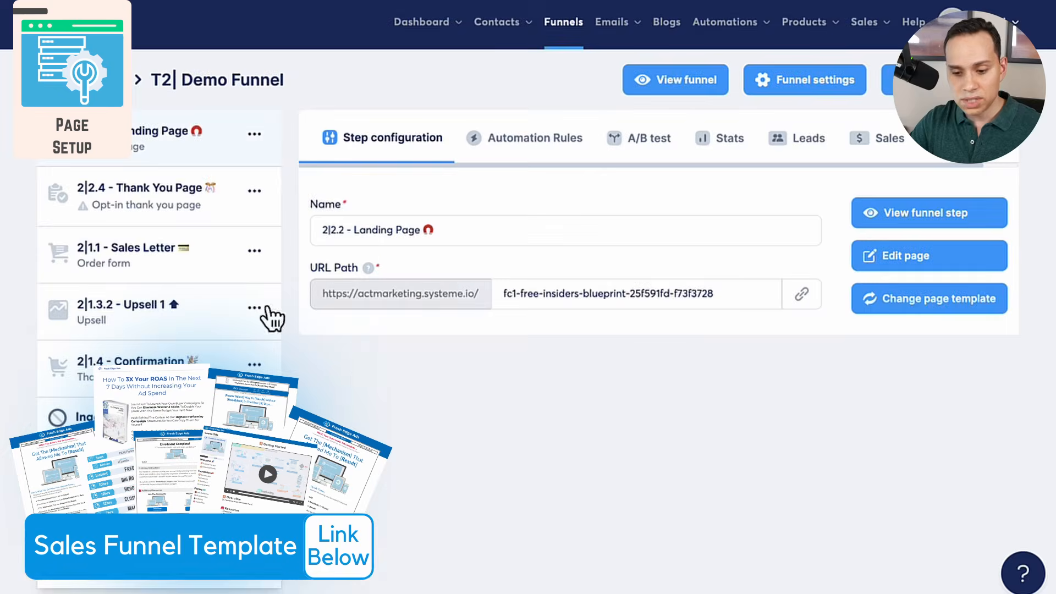
Open the funnel's "2|1.1 - Sales Letter" page for editing and look over its full layout
left_click(159, 259)
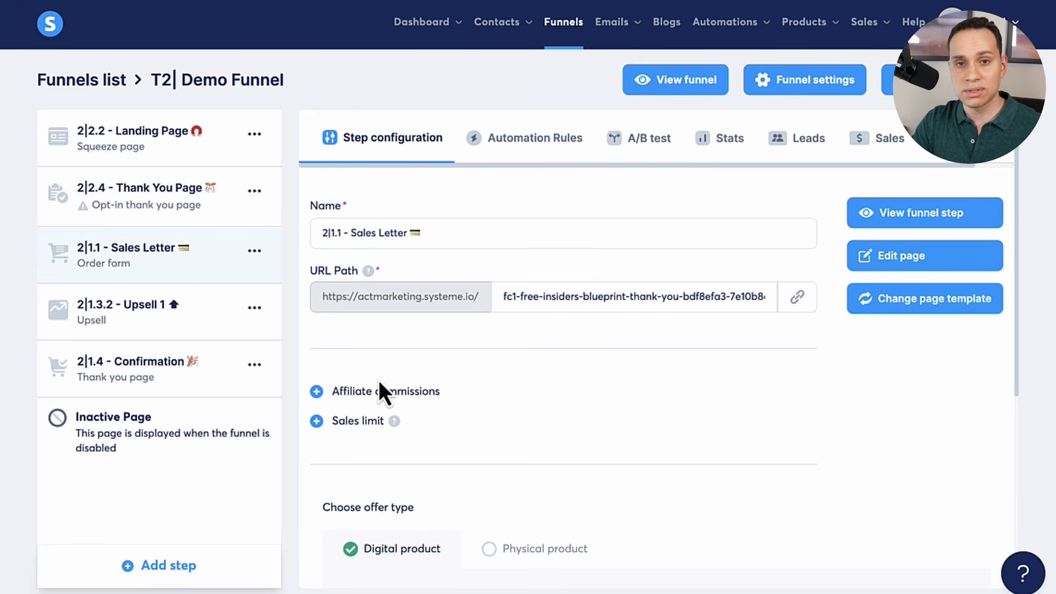
left_click(254, 252)
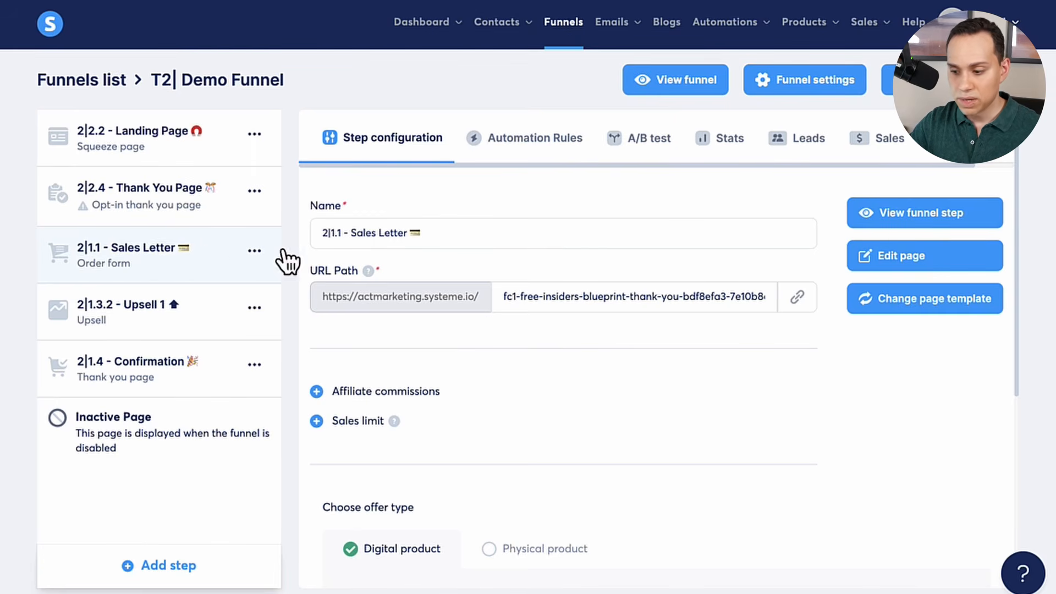
left_click(963, 270)
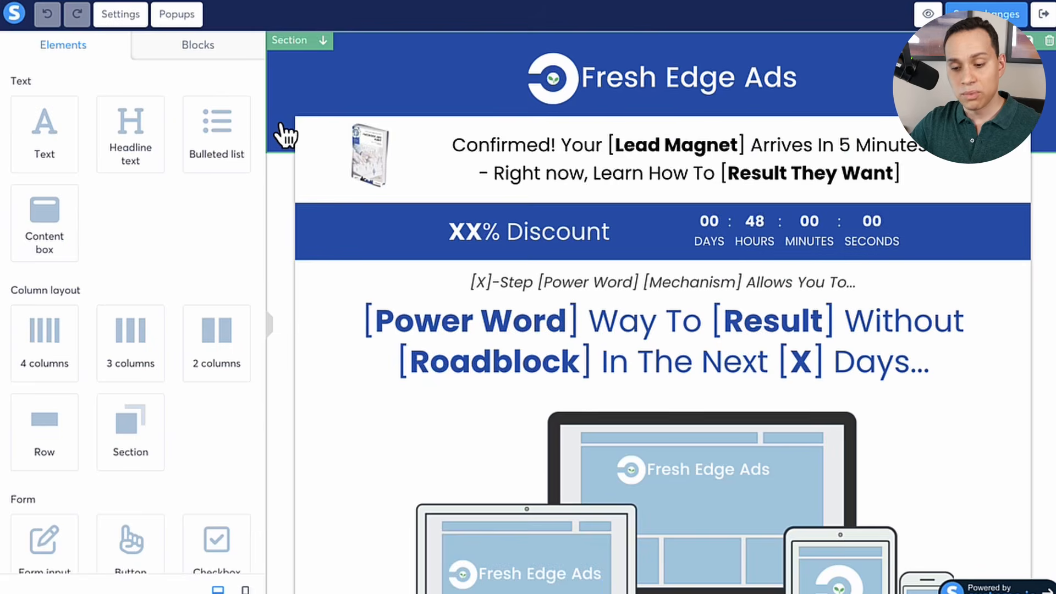
scroll(281, 133, "down", 10)
scroll(283, 134, "down", 20)
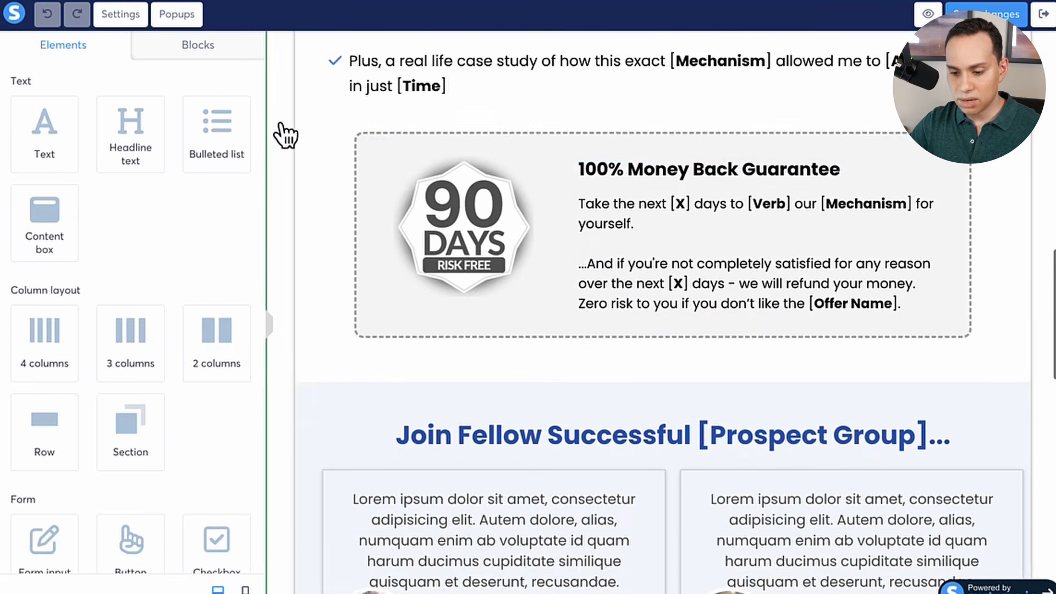
scroll(400, 168, "down", 3)
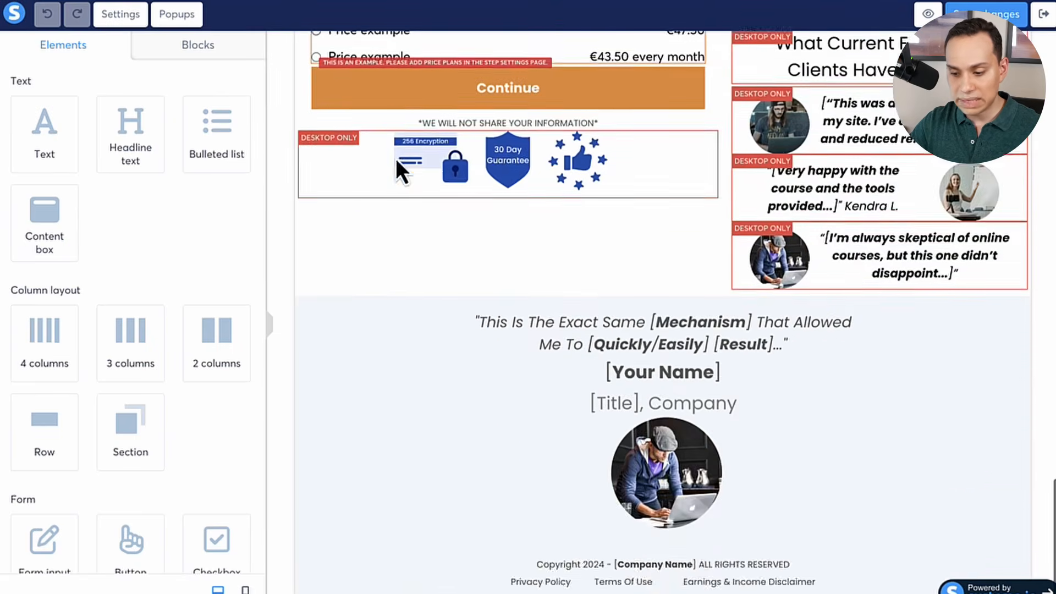
scroll(397, 165, "up", 20)
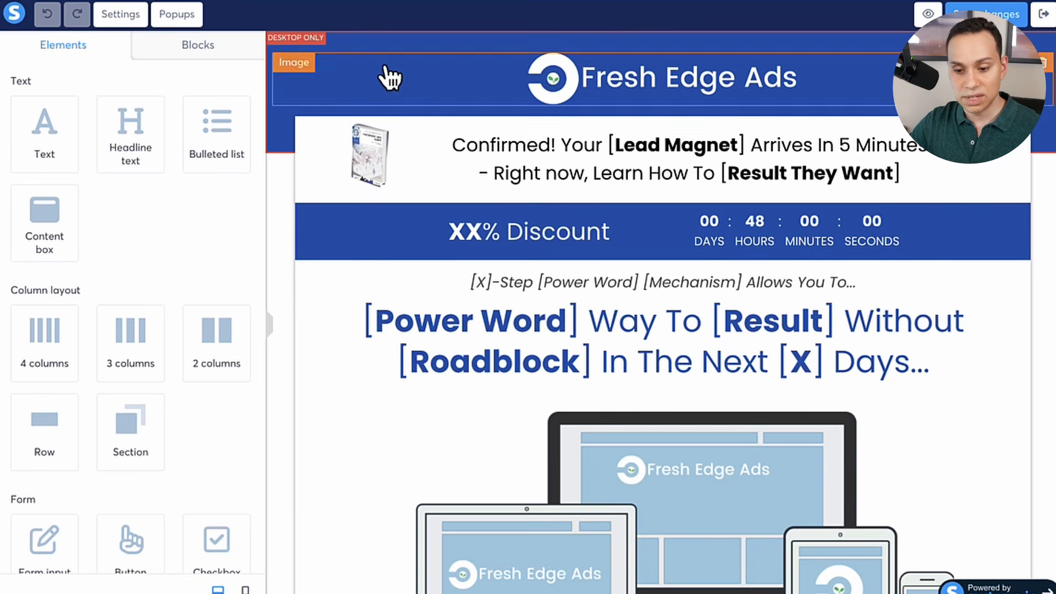
Examine the sales letter's page settings, covering typography, language, background, SEO title and tracking options
left_click(115, 19)
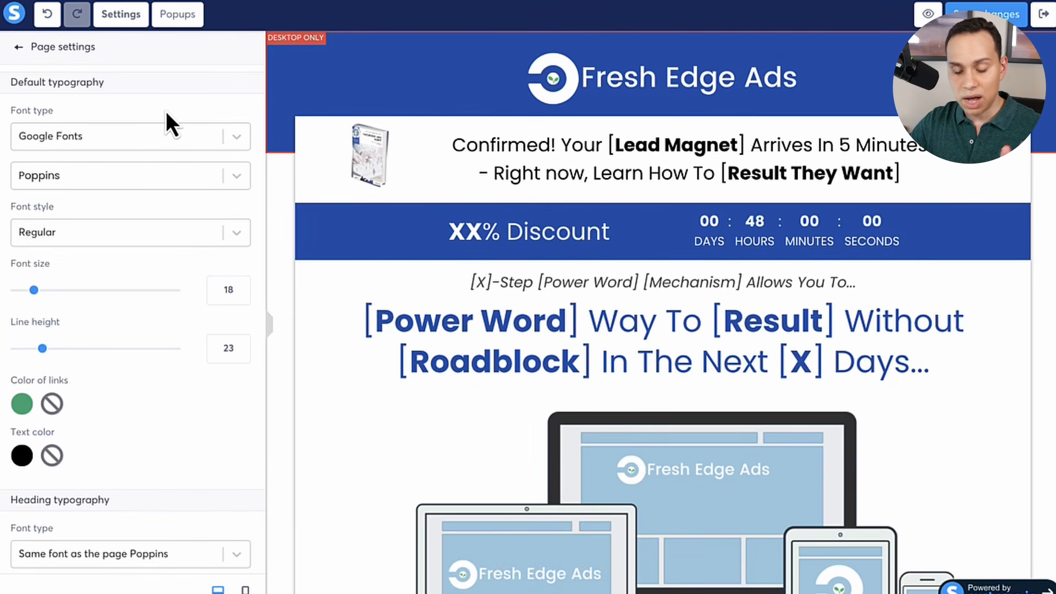
scroll(166, 150, "down", 1)
scroll(166, 150, "up", 1)
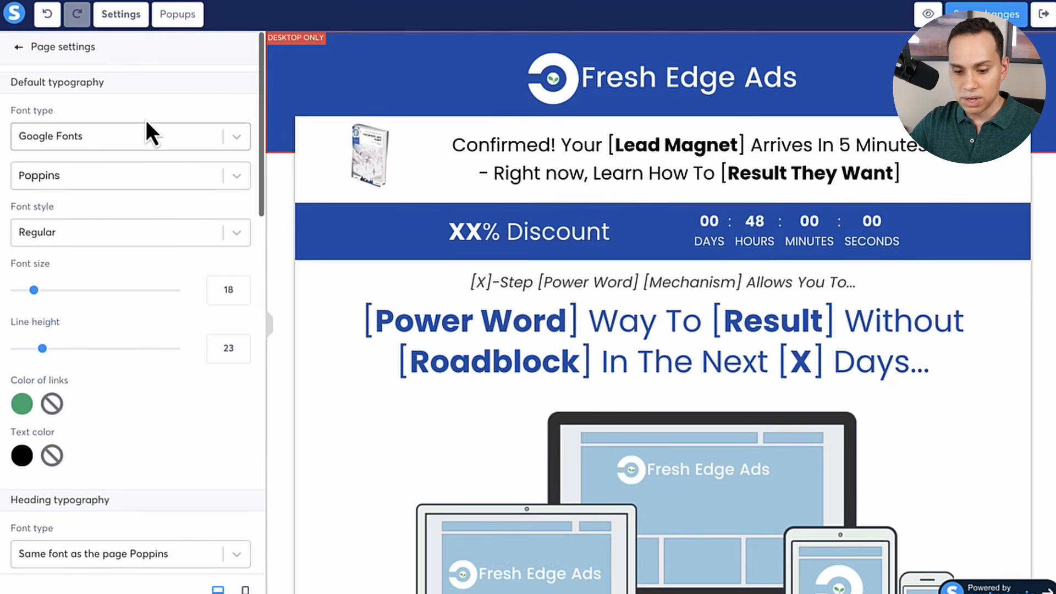
scroll(151, 214, "down", 5)
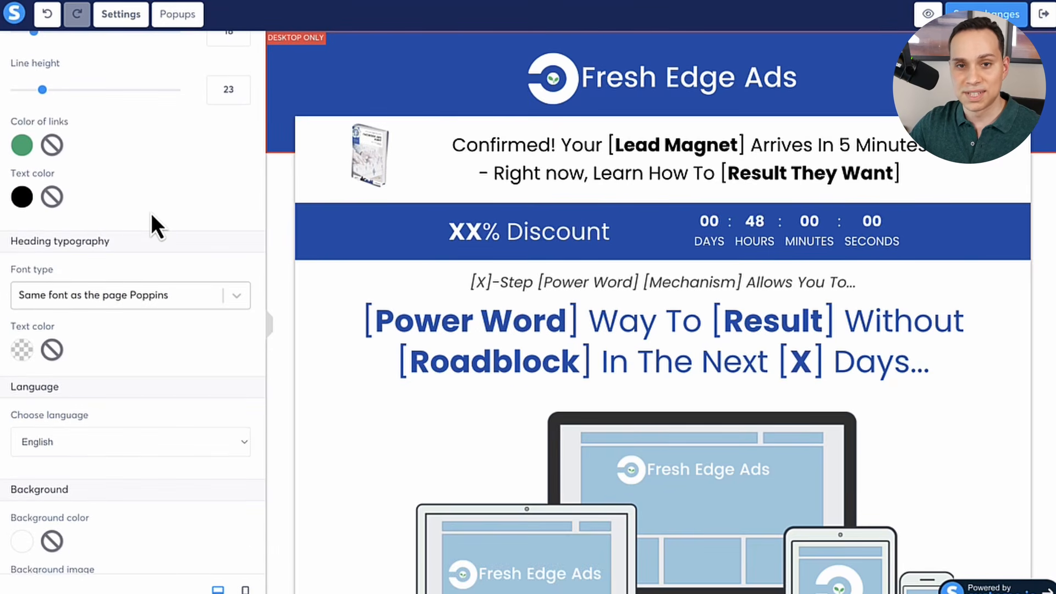
scroll(152, 216, "down", 6)
scroll(150, 213, "down", 5)
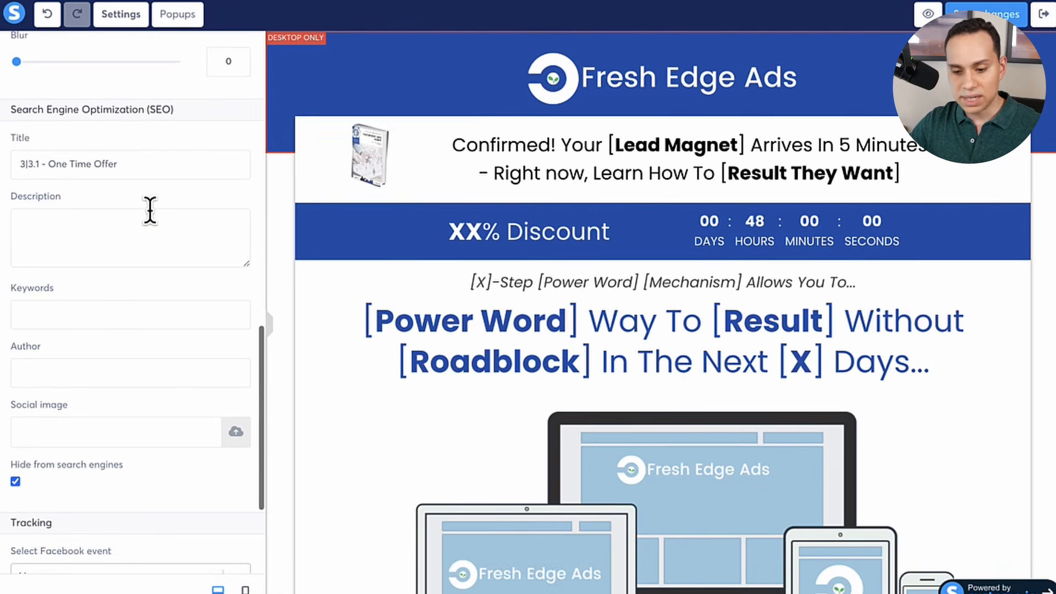
left_click(153, 159)
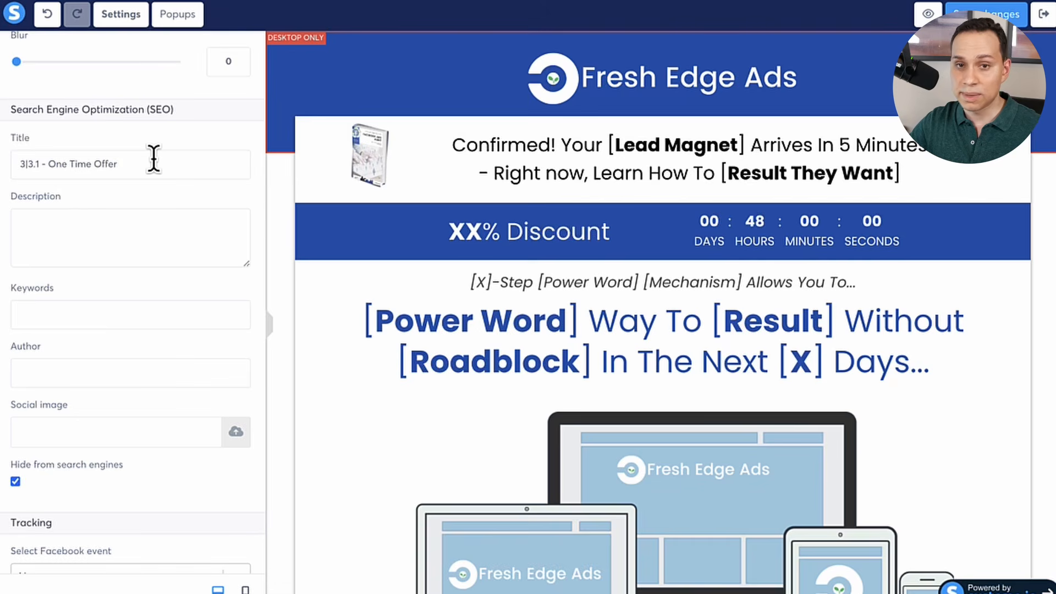
scroll(154, 159, "down", 2)
scroll(154, 159, "down", 1)
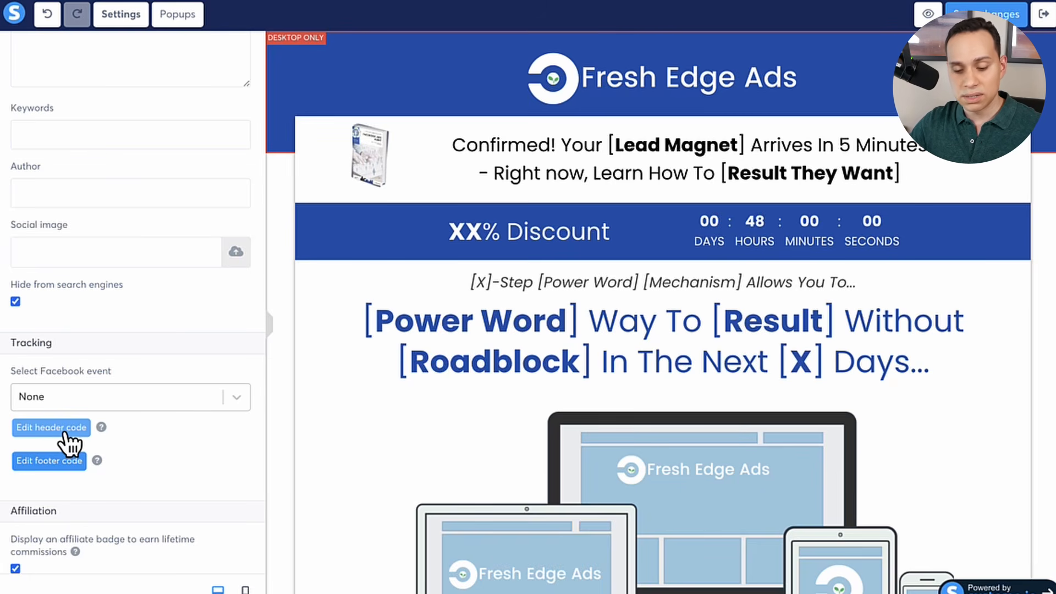
Turn the affiliate badge display off and back on, and leave the page settings
left_click(16, 568)
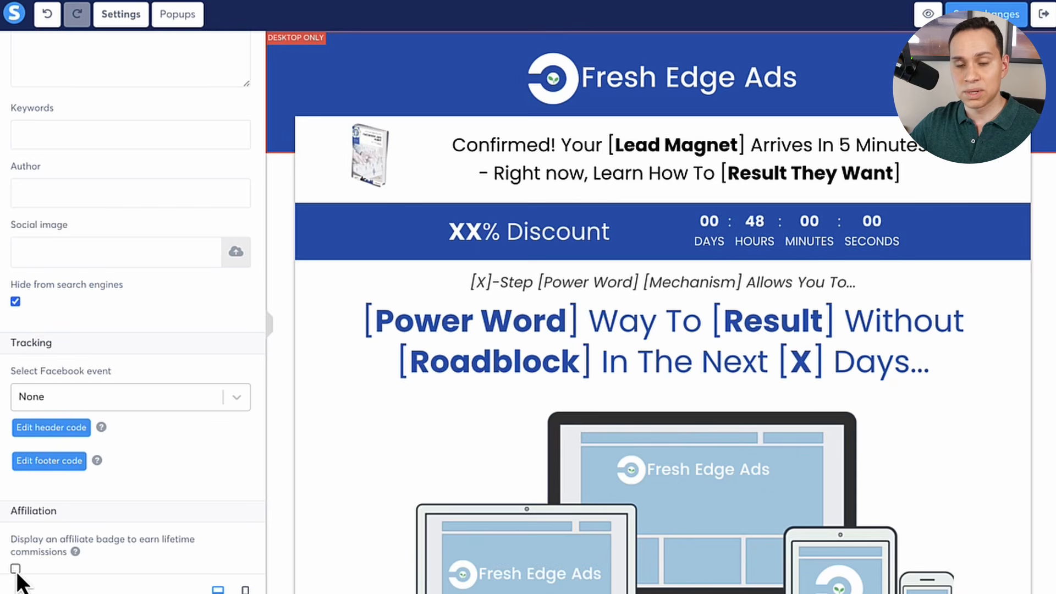
left_click(15, 569)
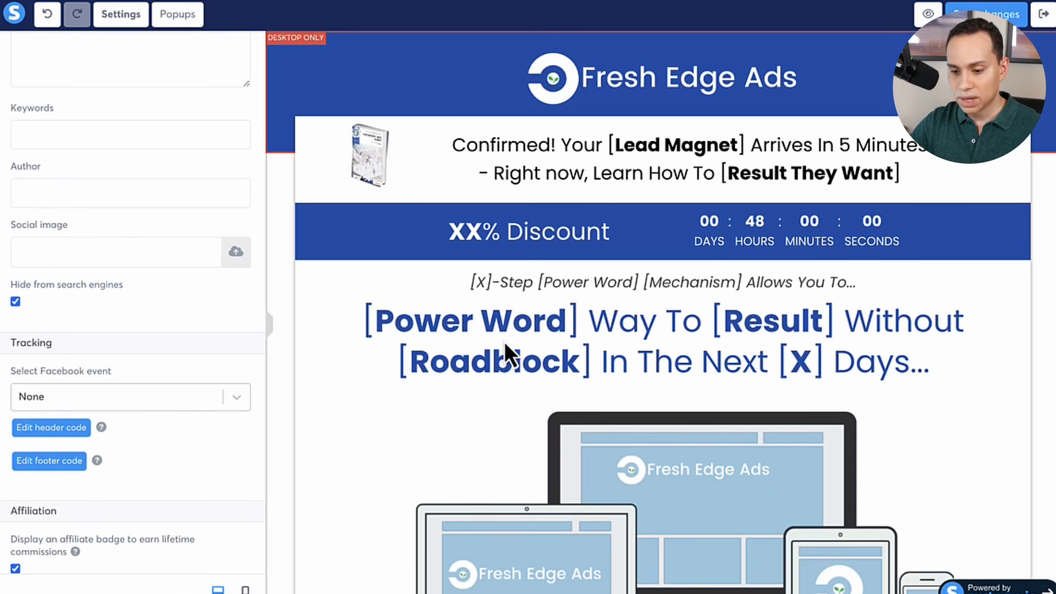
scroll(167, 110, "up", 15)
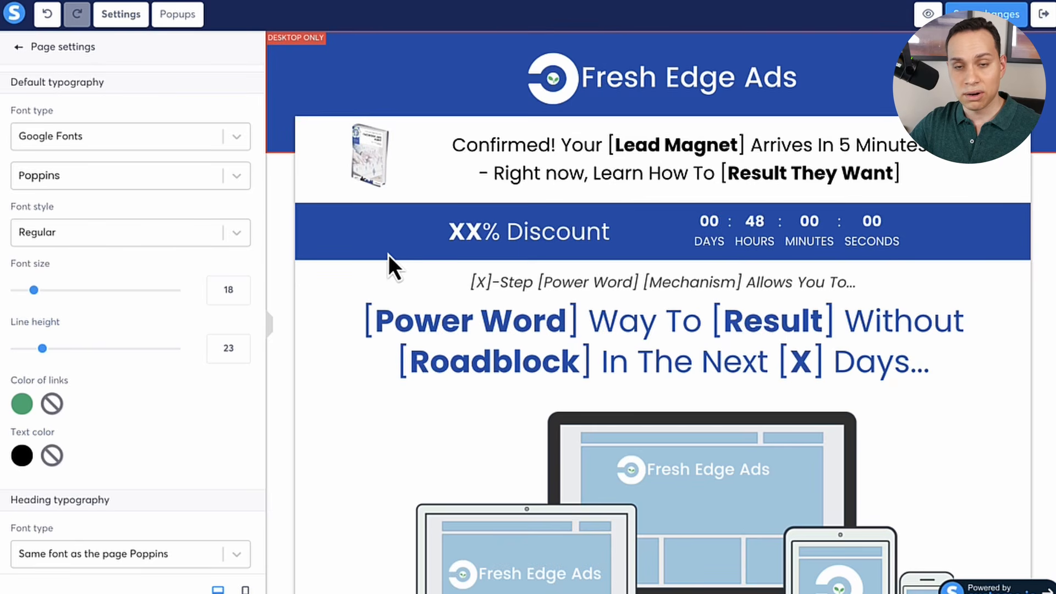
left_click(778, 242)
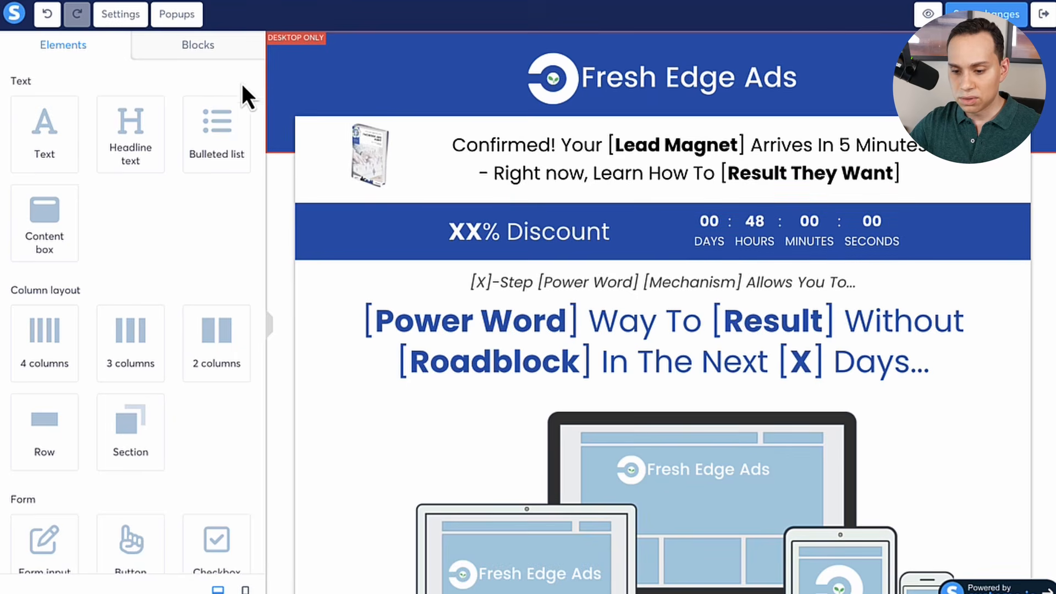
Try yellow, brown and green default colors on the logo header section's background, and settle on magenta-purple
left_click(367, 44)
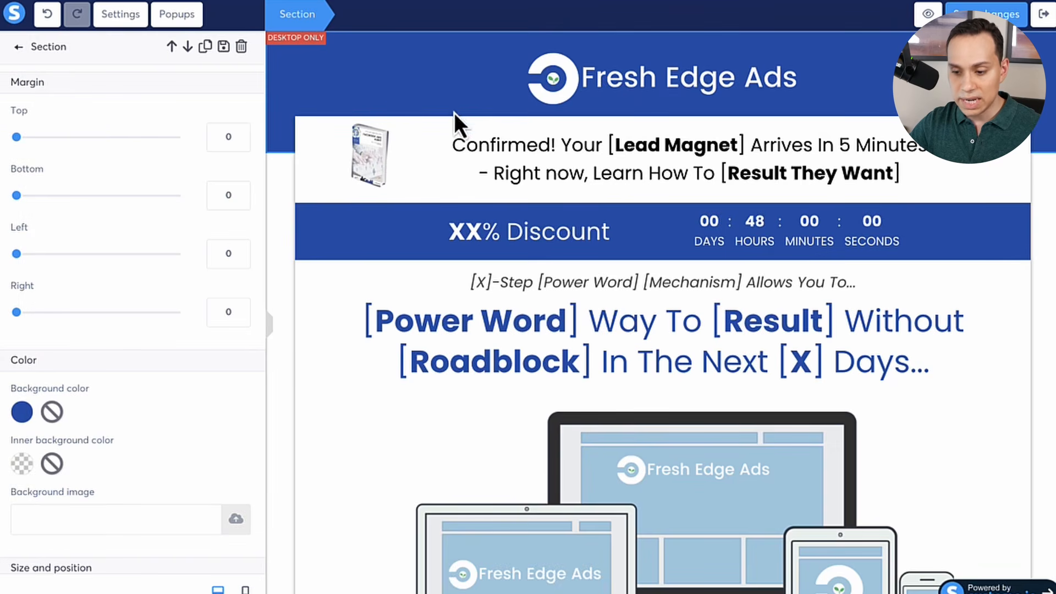
left_click(22, 413)
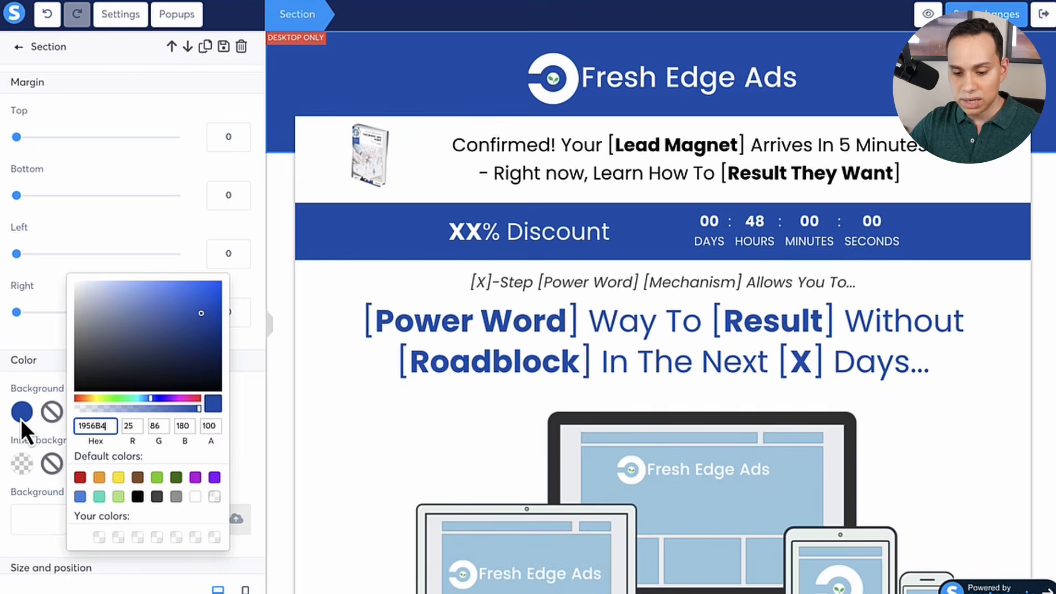
left_click(118, 477)
left_click(137, 477)
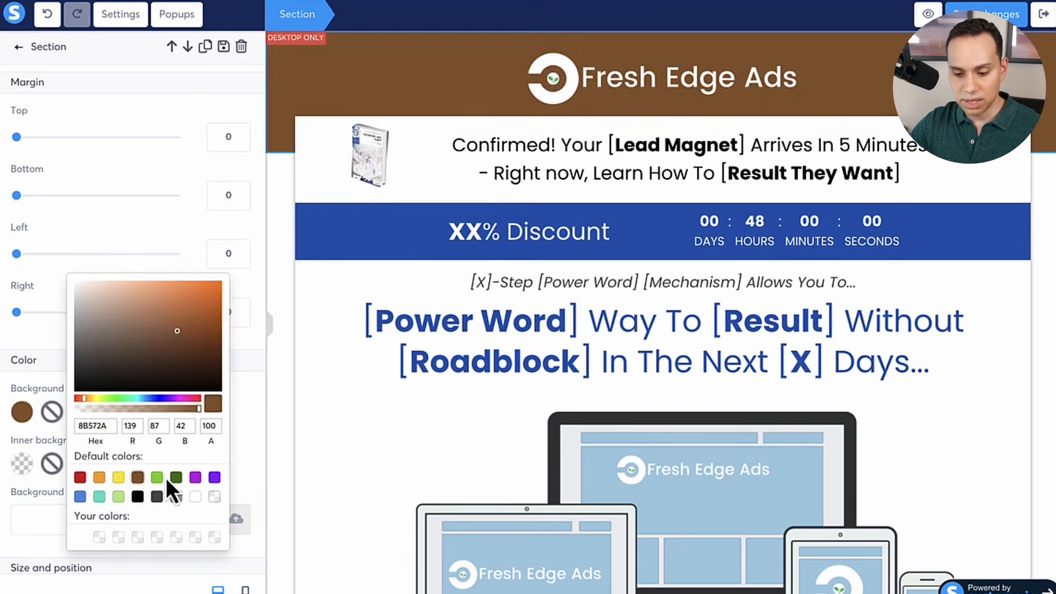
left_click(157, 477)
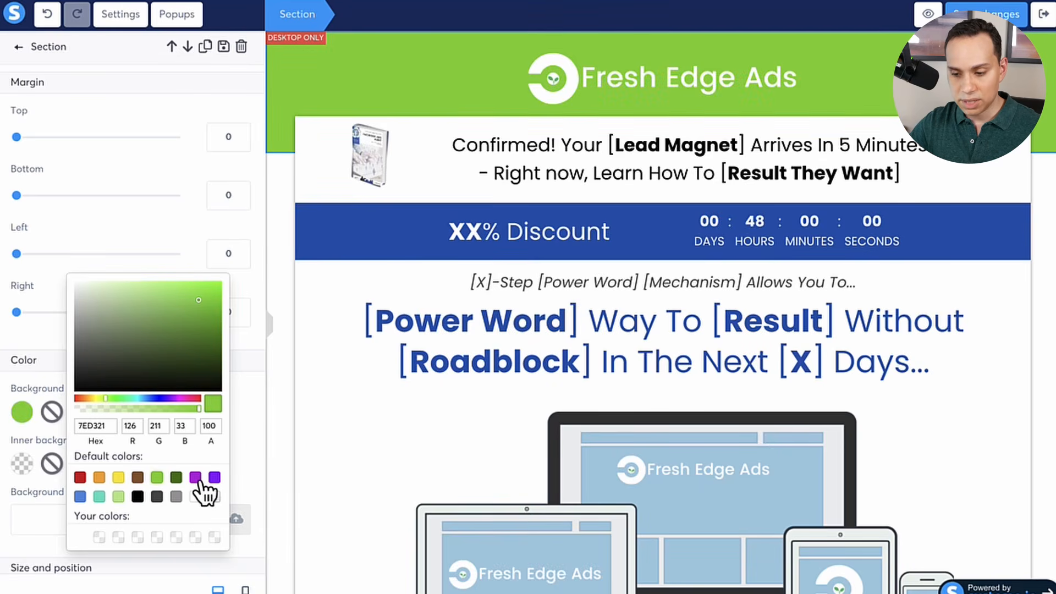
left_click(196, 477)
left_click(438, 195)
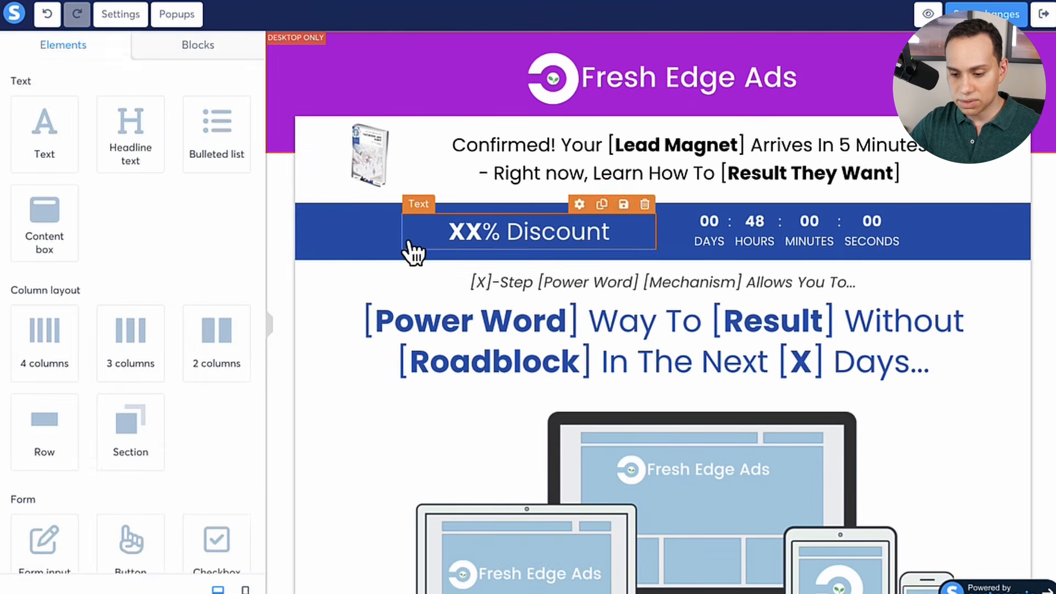
Set the background color of the "XX% Discount" countdown row to the default violet
left_click(333, 231)
scroll(94, 431, "down", 5)
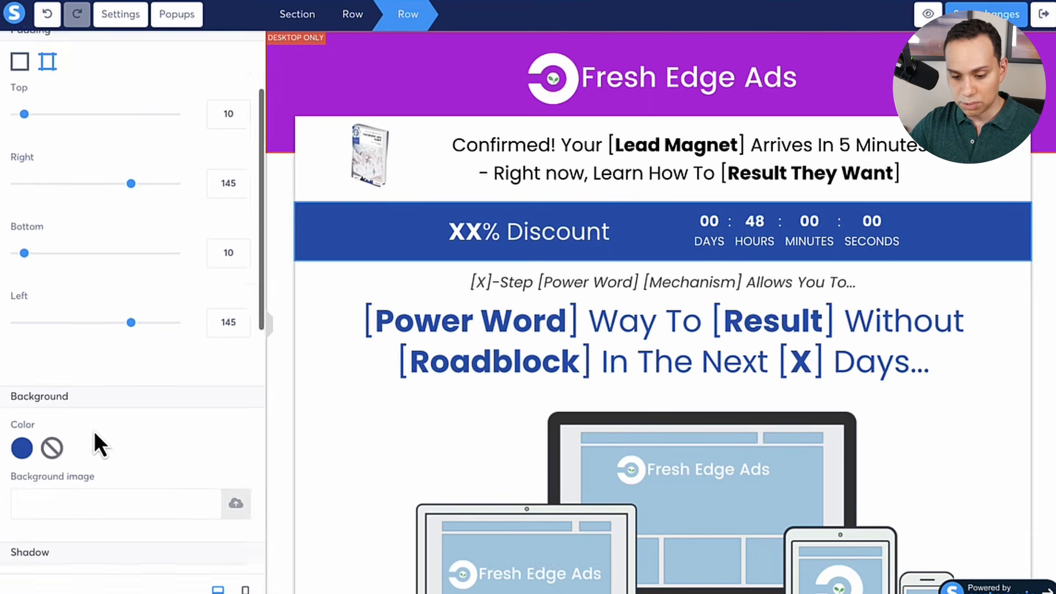
left_click(21, 326)
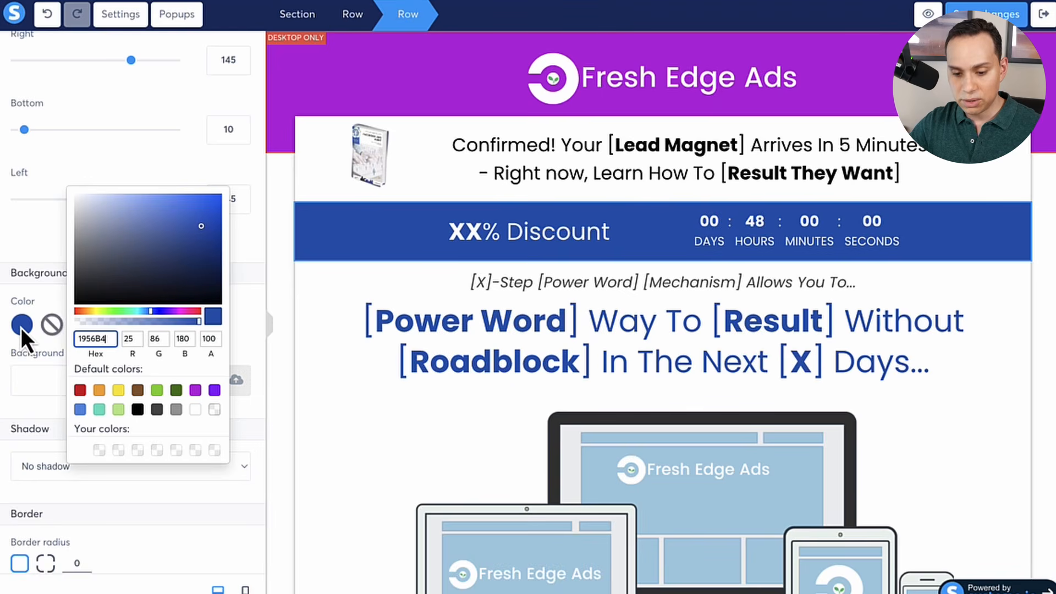
left_click(215, 390)
left_click(476, 356)
Recolor the whole "[Power Word] Way To [Result]" headline text to violet 9013FE
left_click(449, 366)
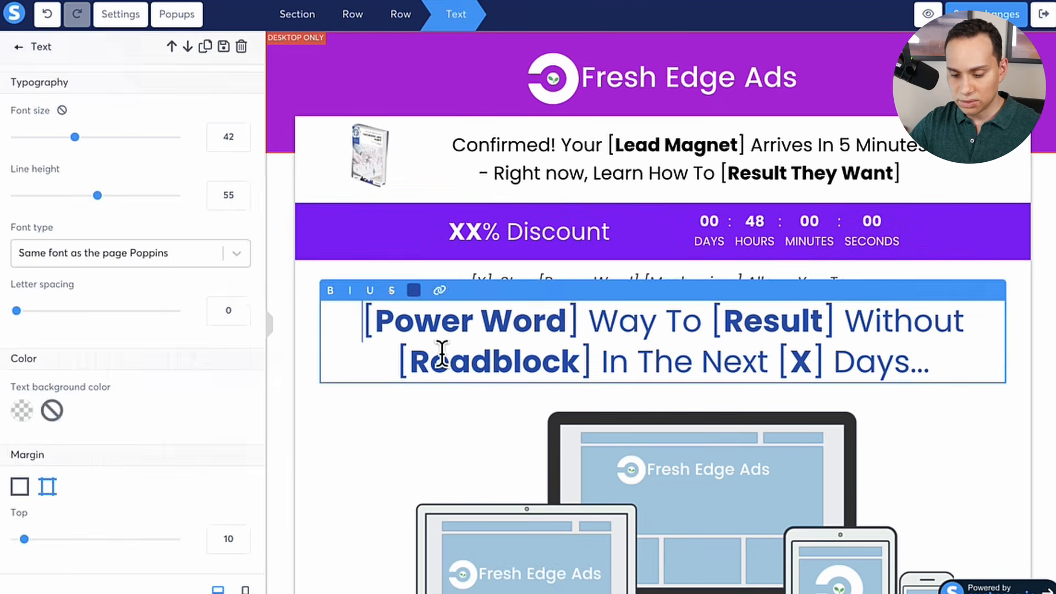
key("ctrl+a")
left_click(414, 292)
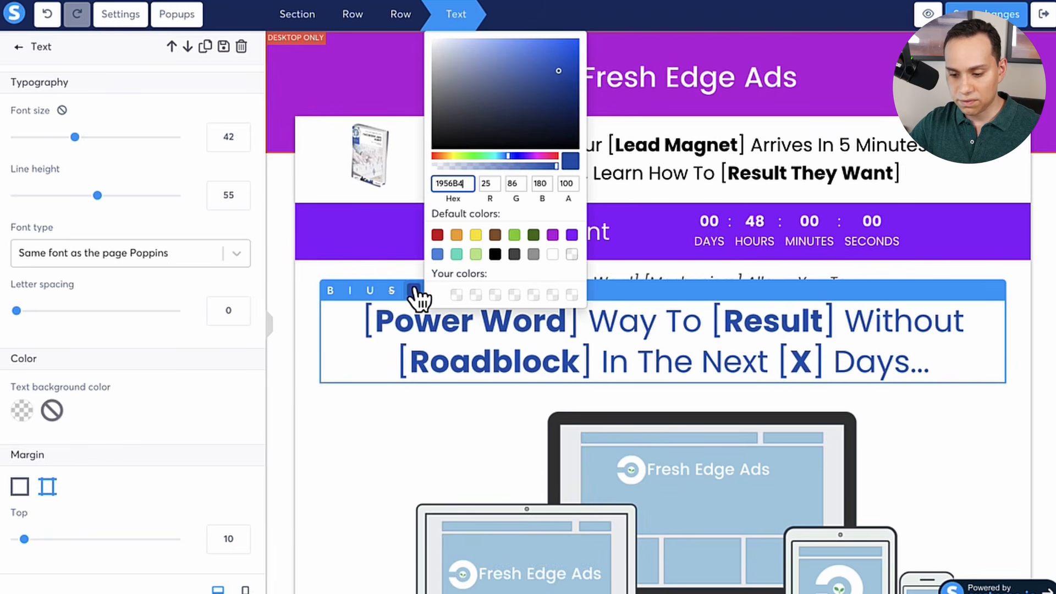
left_click(572, 235)
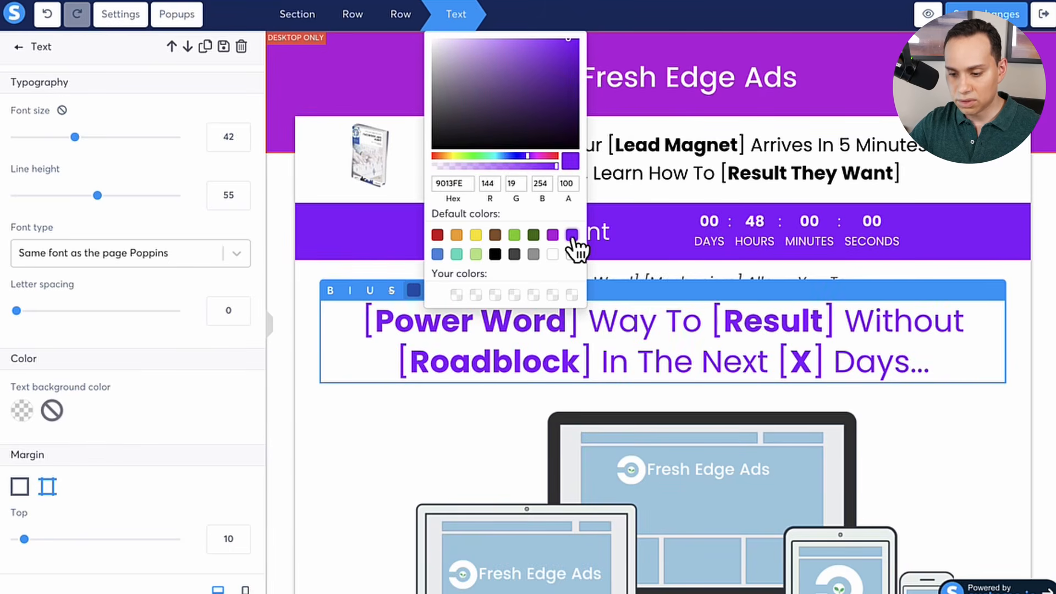
left_click(308, 368)
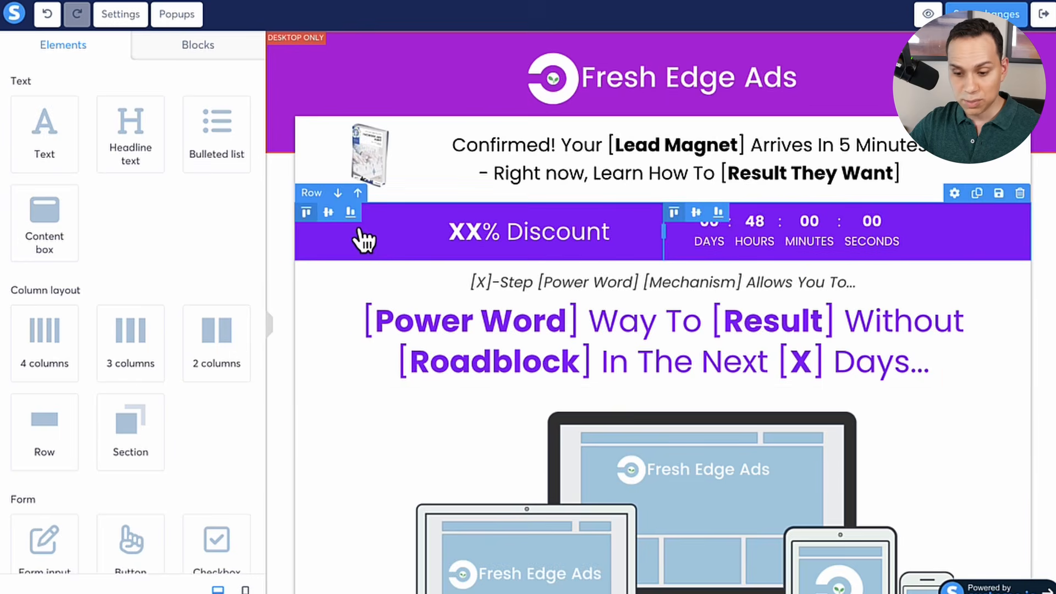
Look through the sales letter page from the header to the order form and personal quote to check the color scheme
scroll(361, 238, "down", 20)
scroll(363, 239, "down", 10)
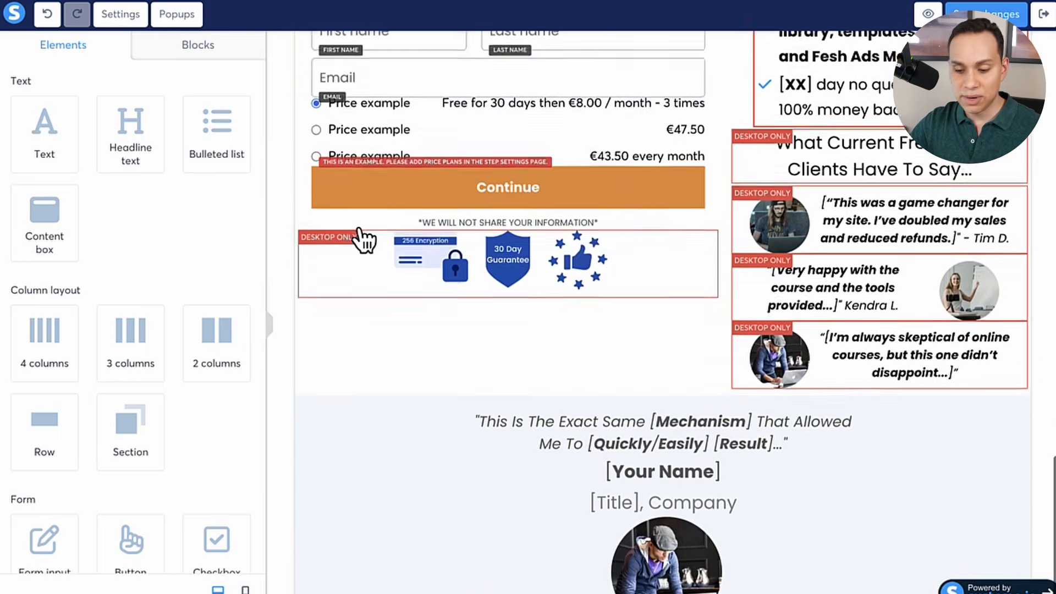
scroll(363, 239, "up", 15)
scroll(363, 240, "up", 15)
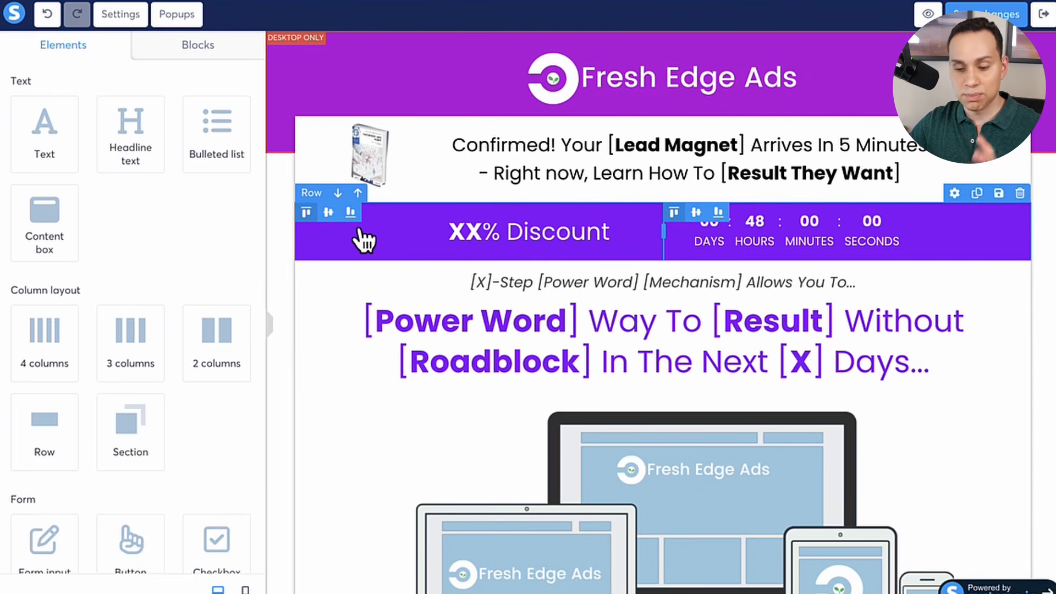
scroll(513, 245, "down", 10)
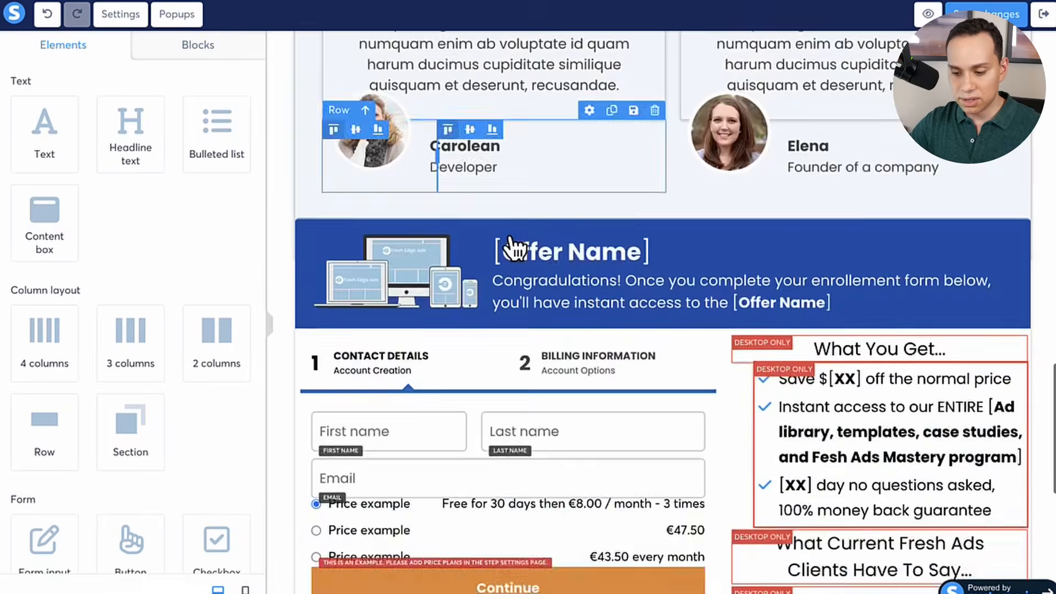
scroll(510, 245, "up", 1)
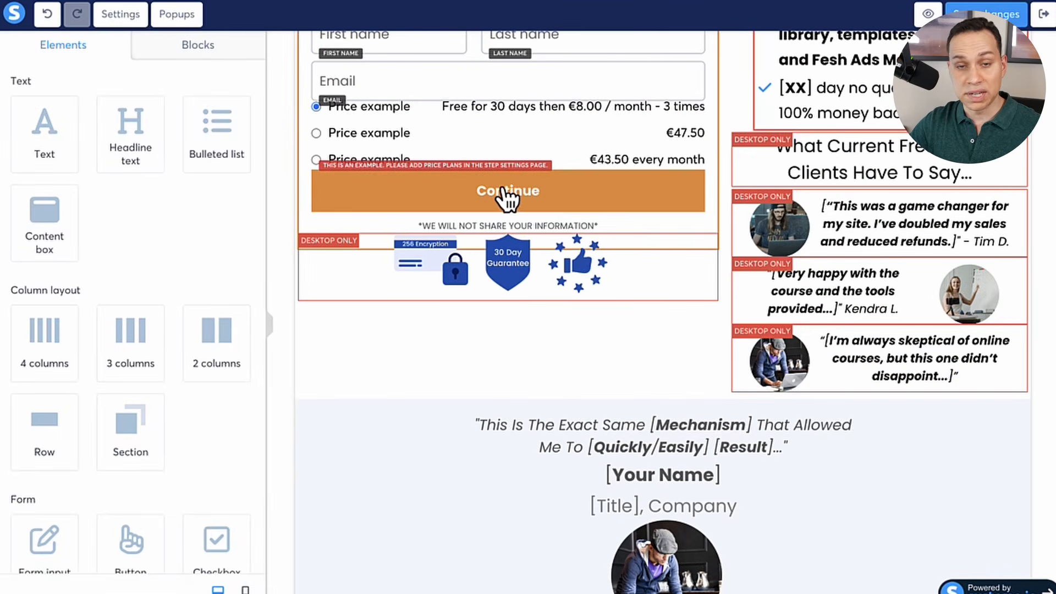
scroll(535, 208, "down", 10)
scroll(533, 208, "up", 15)
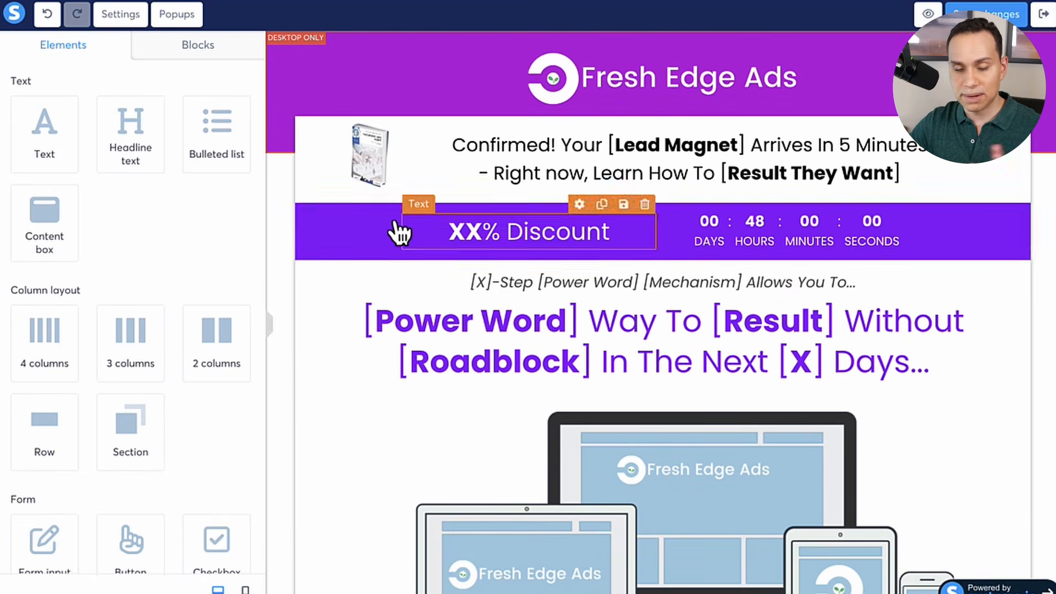
Undo the color changes to the headline text, the countdown row and the logo header section
left_click(47, 14)
left_click(47, 14)
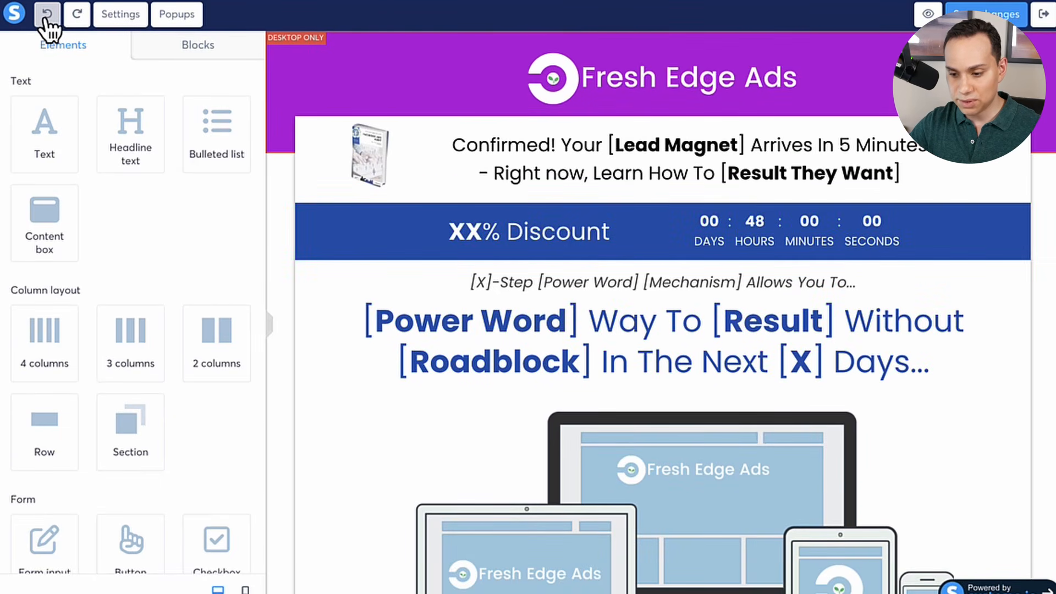
left_click(47, 17)
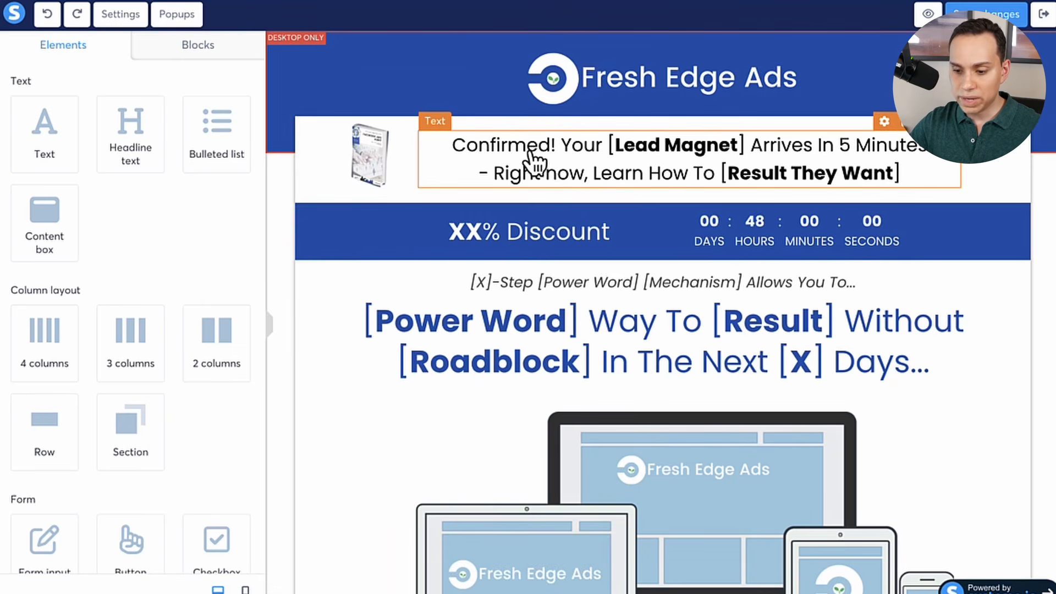
Delete the "Confirmed! Your [Lead Magnet] Arrives In 5 Minutes" row with its book image, and undo the deletion
left_click(586, 179)
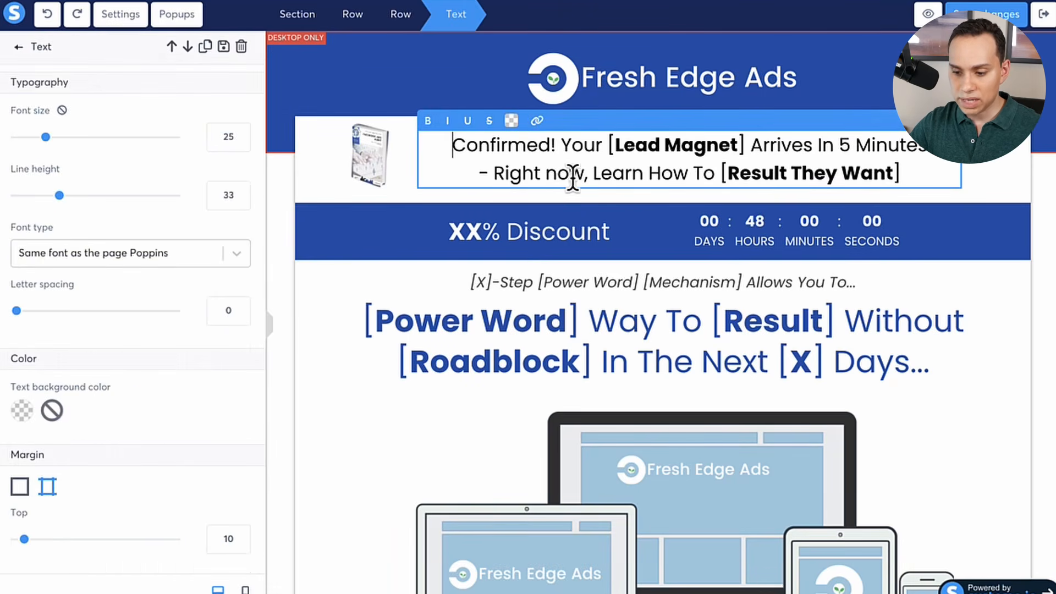
left_click(300, 165)
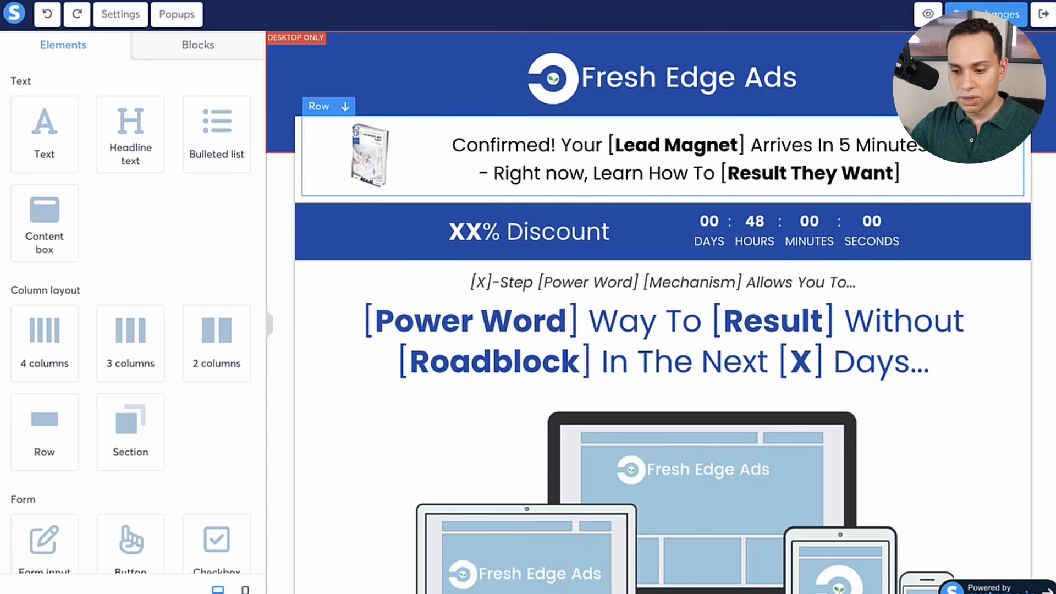
left_click(1012, 106)
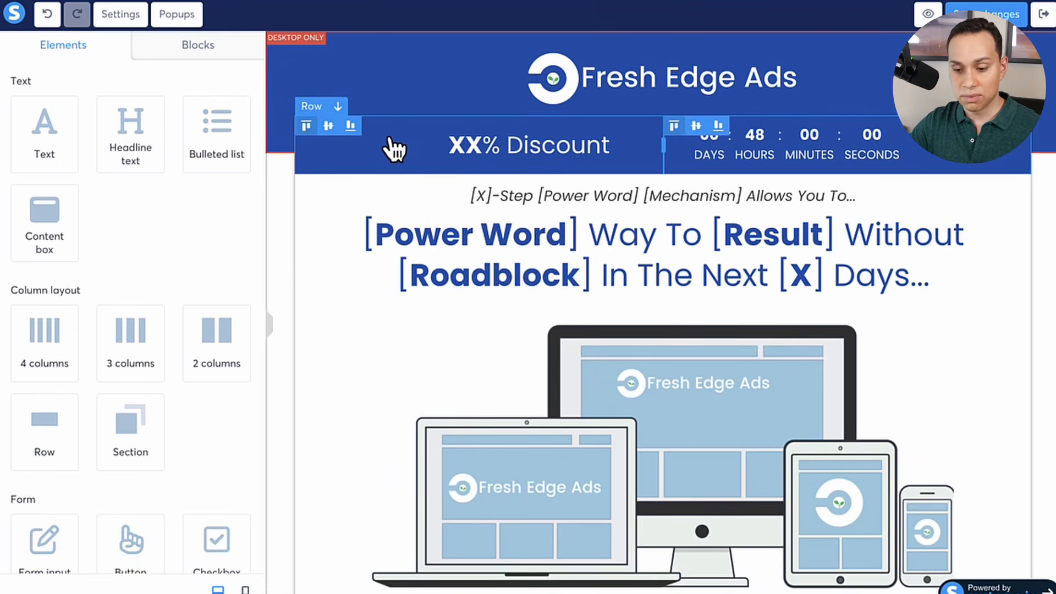
left_click(47, 15)
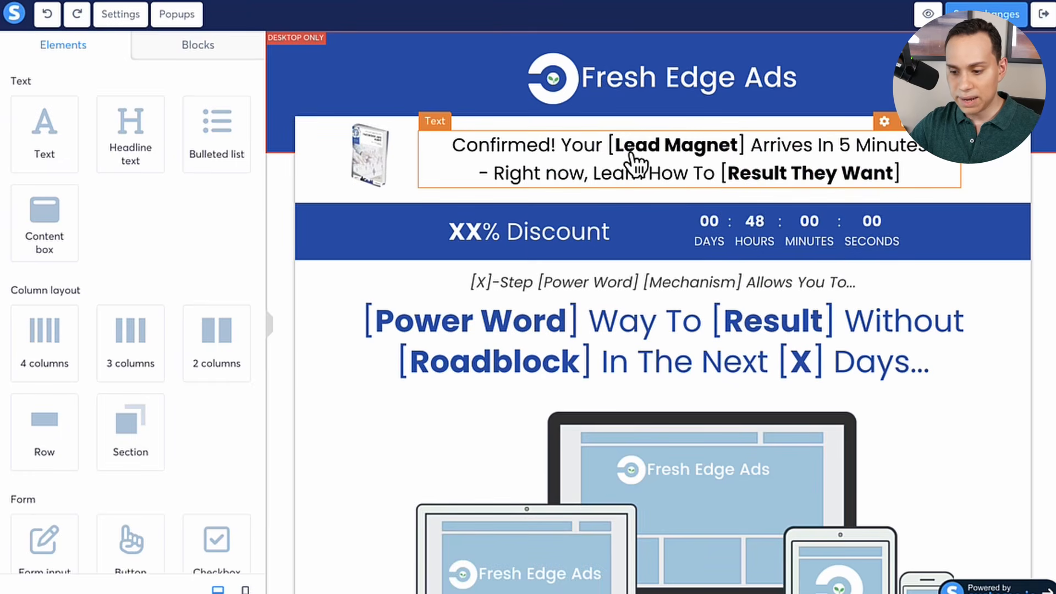
Switch to the Google Docs wireframe and copy the two-line "Confirmed! Your Facebook Audit Arrives In 5 Minutes" text from the Facebook Ads example
key("ctrl+Right")
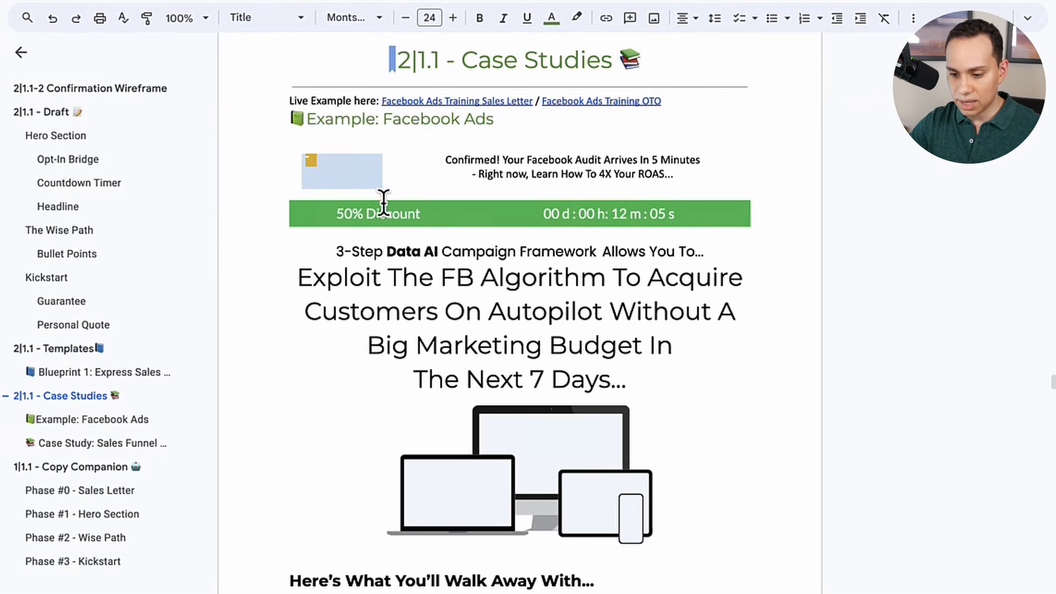
left_click(444, 160)
left_click(686, 174, "shift")
key("ctrl+c")
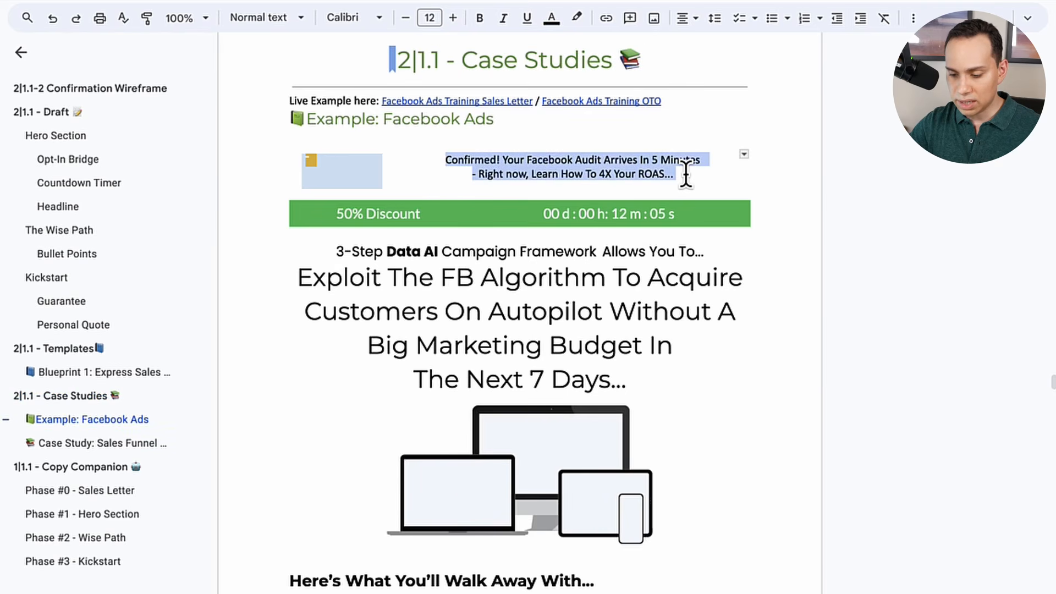
Switch to the systeme.io page editor and replace the confirmation text with the copied Facebook Audit version as plain text
key("ctrl+Left")
left_click(451, 142)
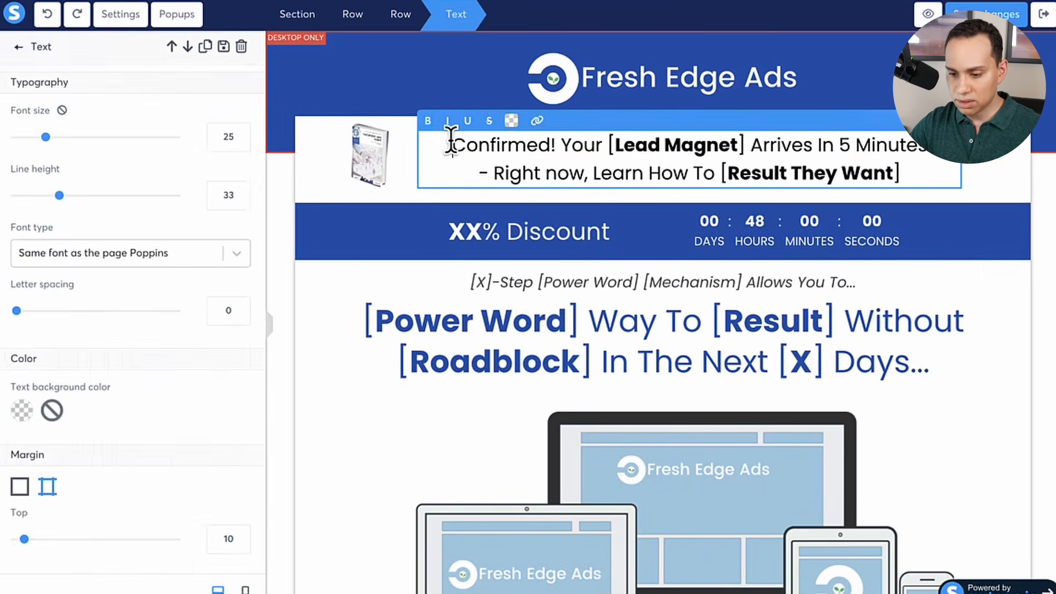
left_click(902, 172, "shift")
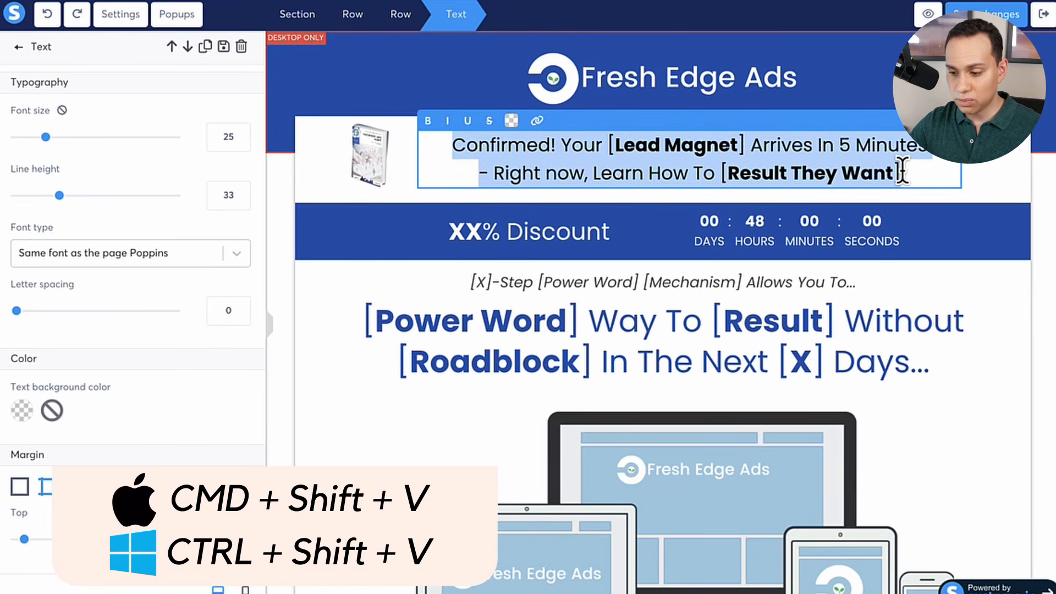
key("ctrl+shift+v")
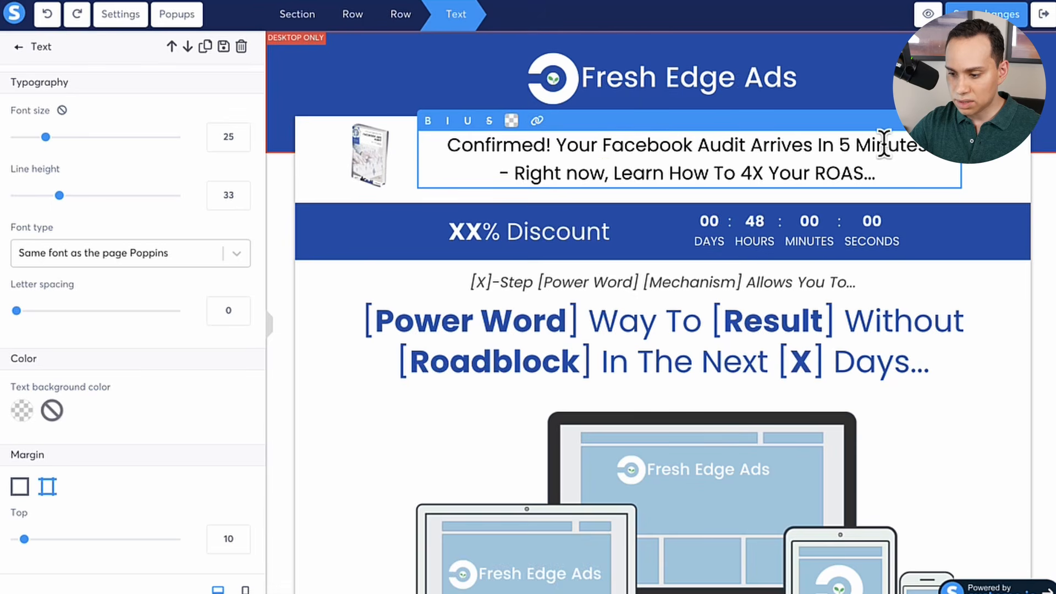
Bold "Facebook Audit" and "Learn How To 4X Your ROAS" in the confirmation text
left_click_drag(600, 146, 750, 145)
key("ctrl+b")
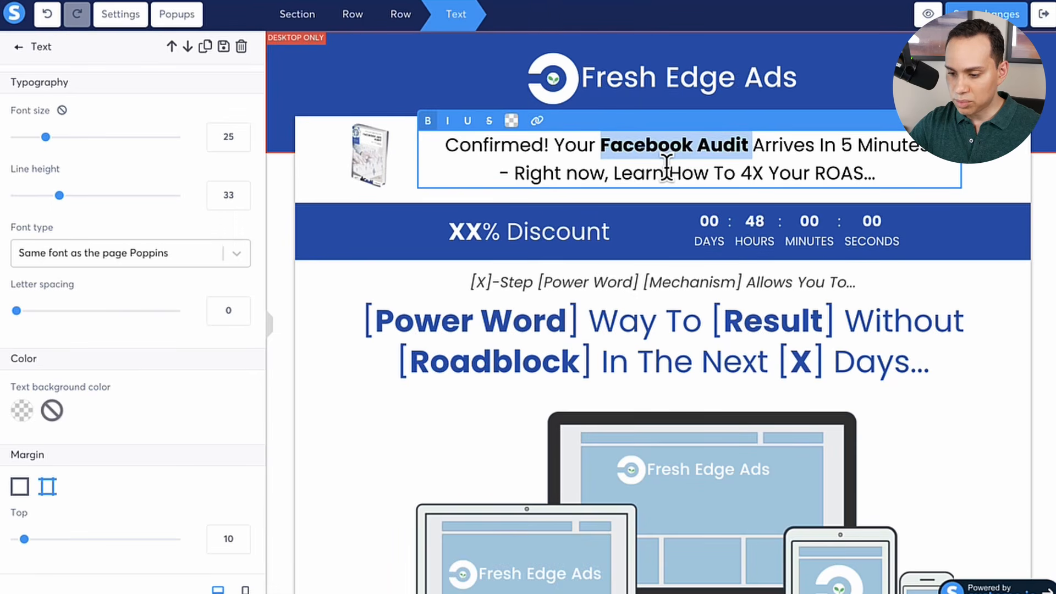
left_click(614, 172)
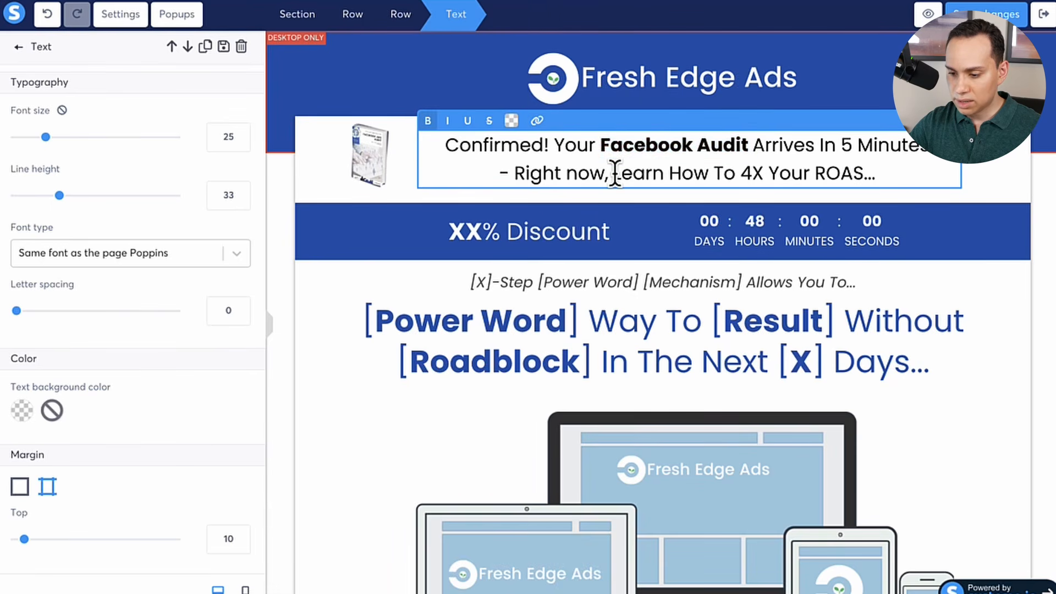
left_click(863, 175, "shift")
key("ctrl+b")
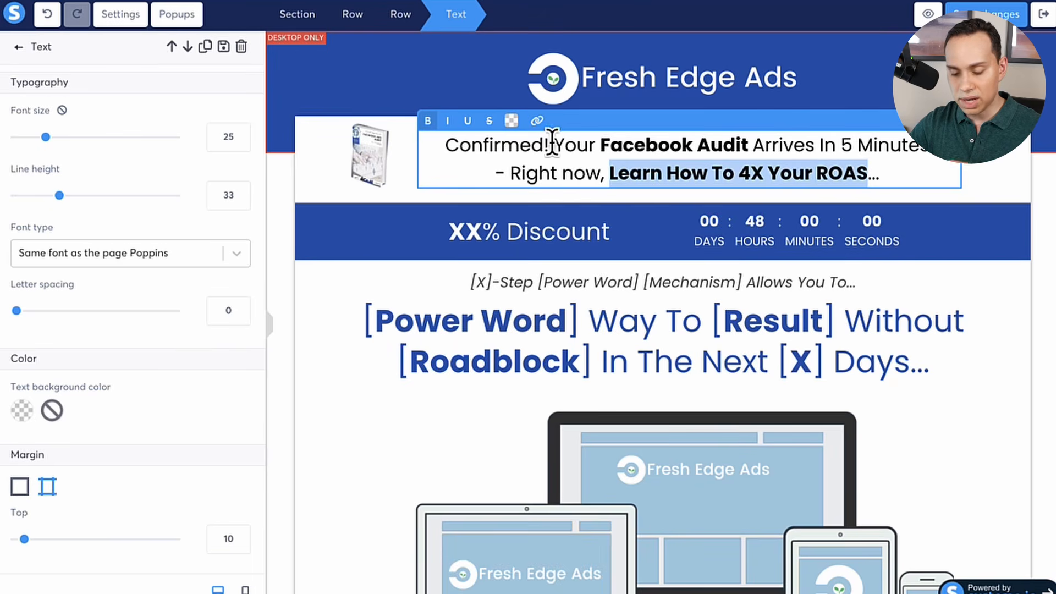
scroll(492, 168, "down", 1)
left_click(579, 244)
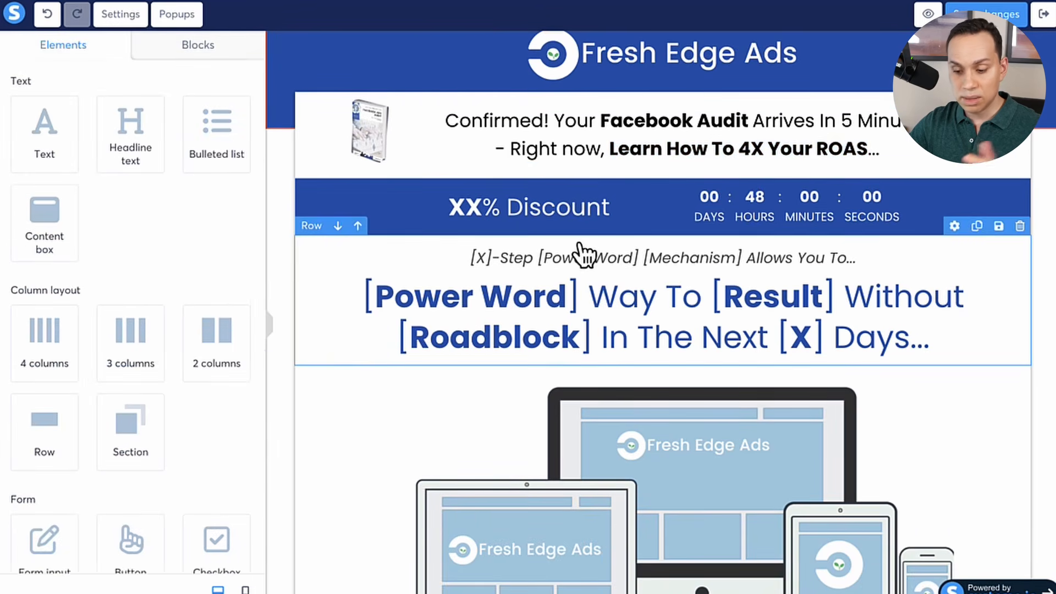
Check the discount in the Facebook Ads example document and replace the XX placeholder in the discount bar with 50
scroll(621, 199, "down", 1)
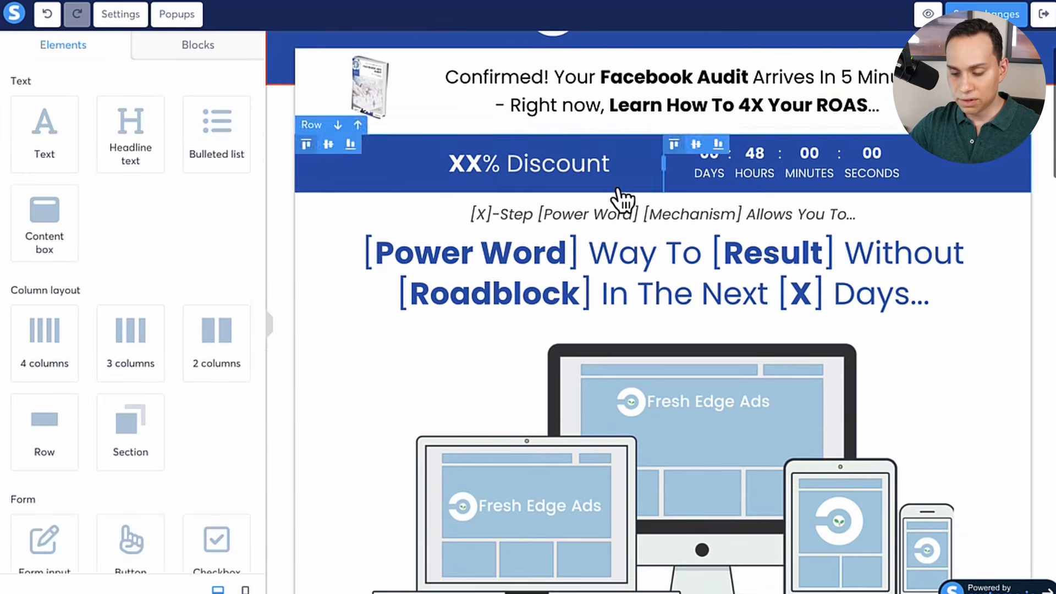
left_click(478, 168)
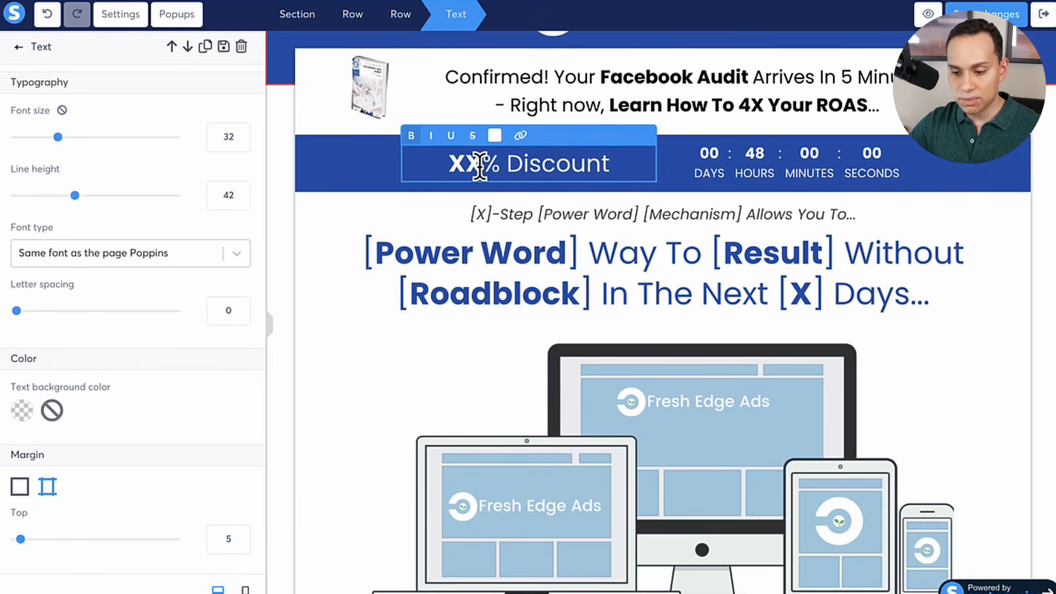
double_click(480, 168)
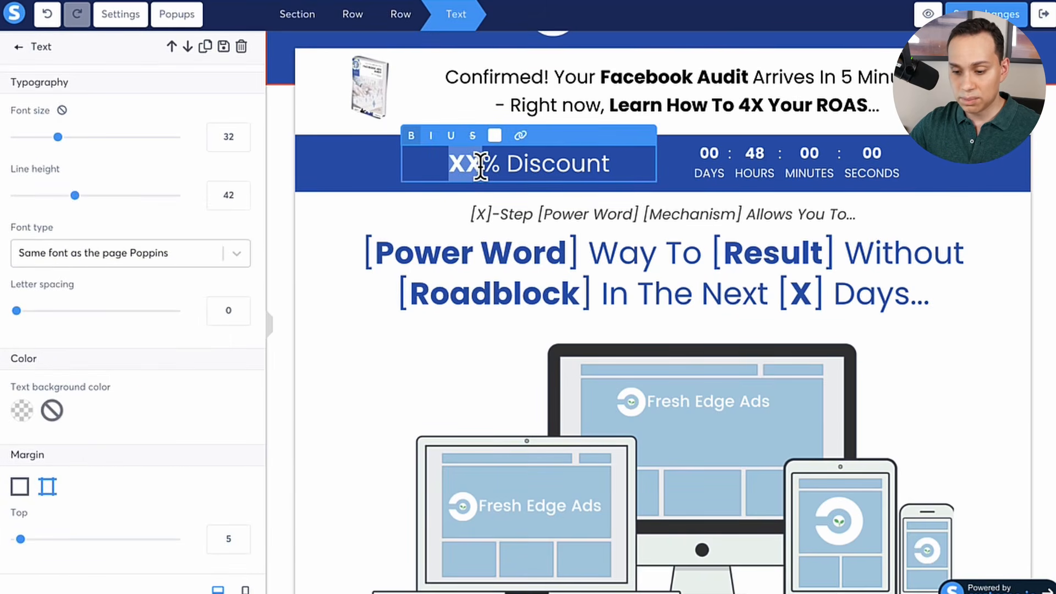
key("ctrl+Right")
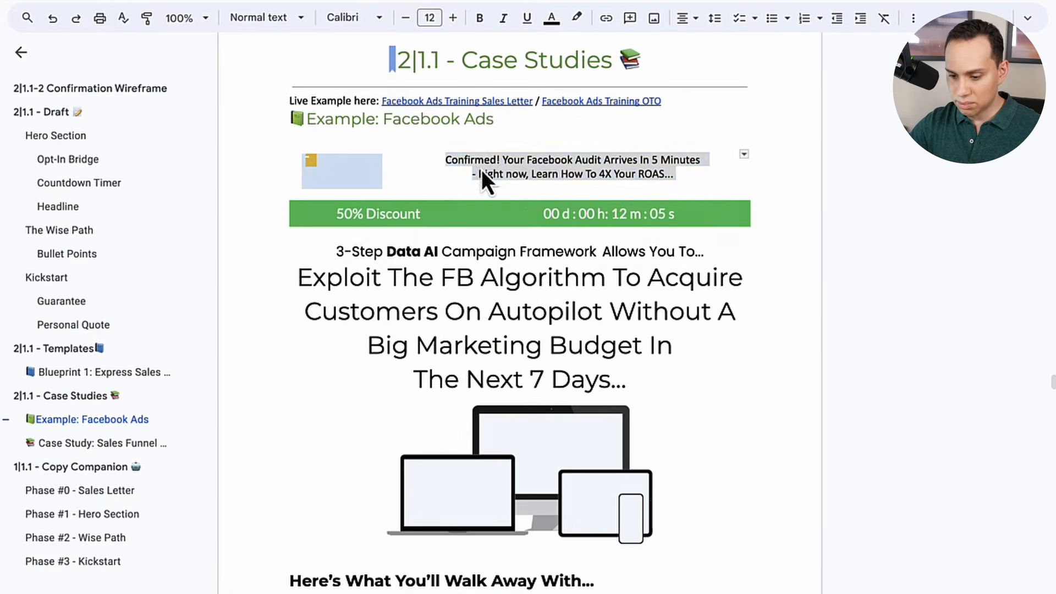
key("ctrl+Left")
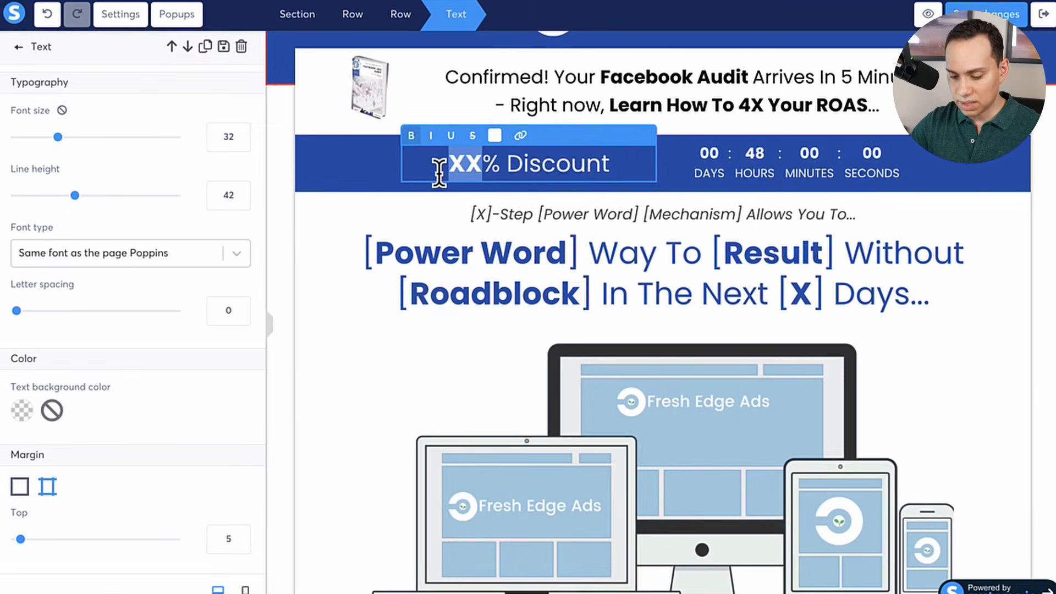
type("50")
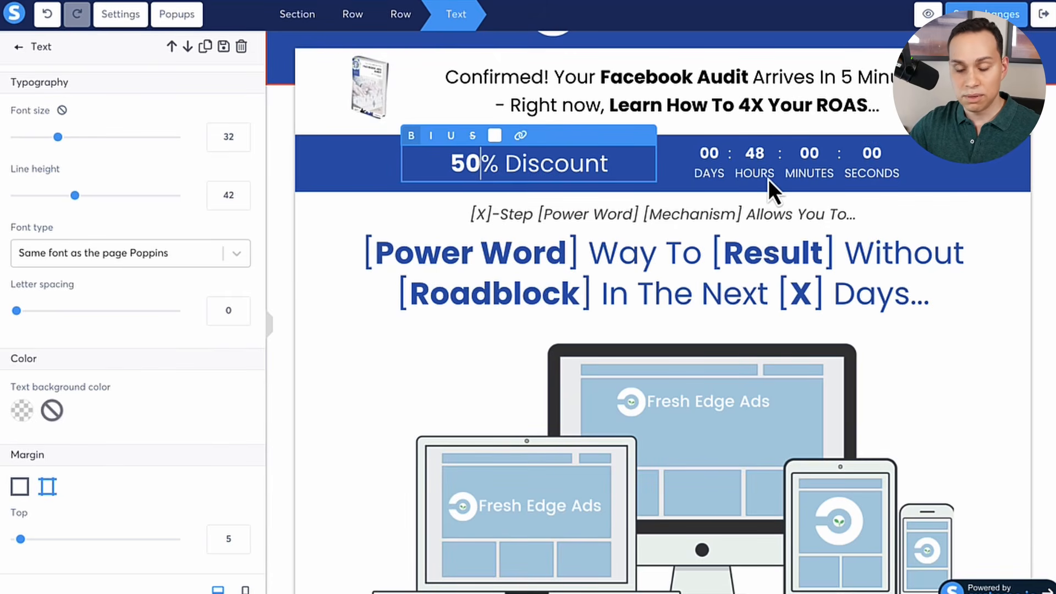
Examine the discount bar's countdown settings and look for the Countdown element in the element library
left_click(820, 164)
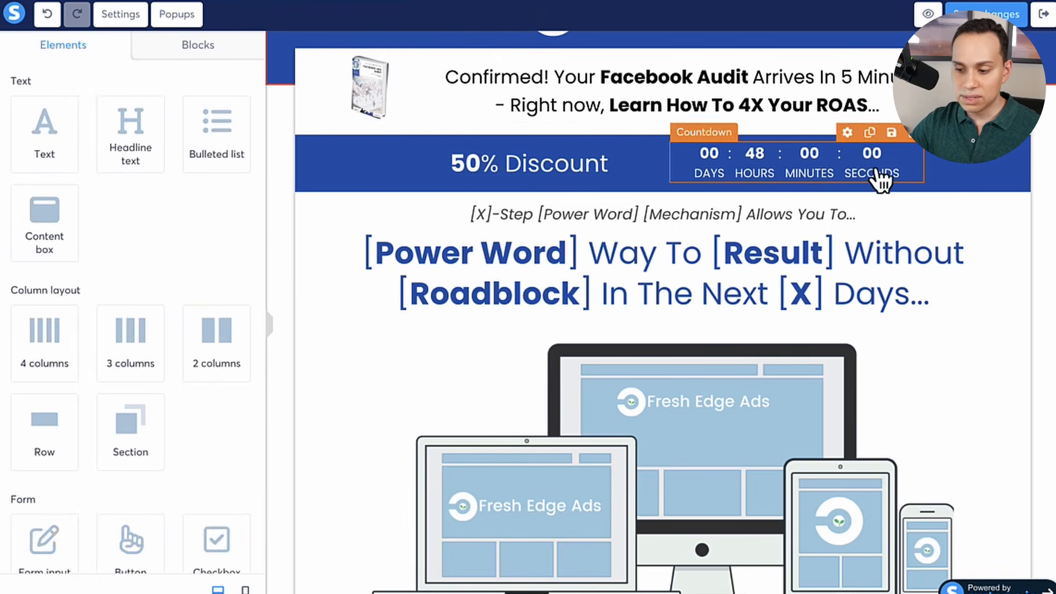
left_click(902, 172)
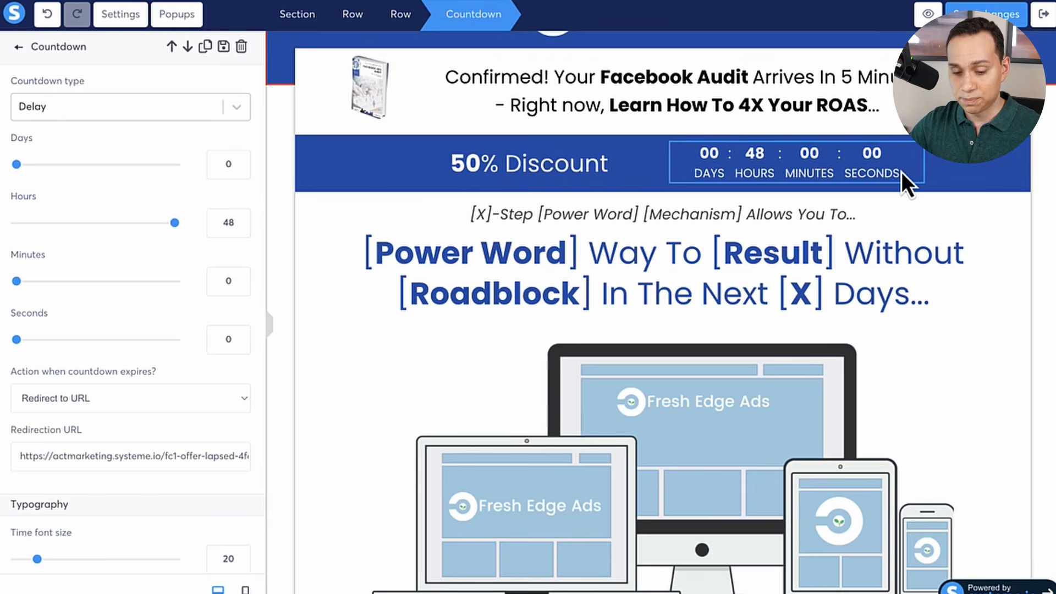
left_click(749, 173)
left_click(749, 173)
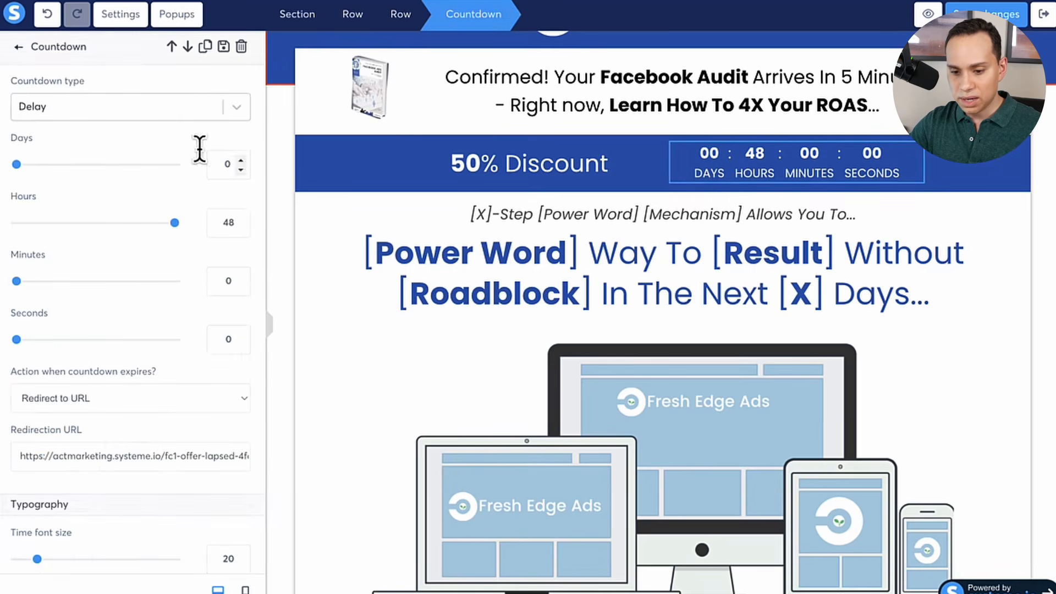
left_click(334, 217)
scroll(94, 229, "down", 10)
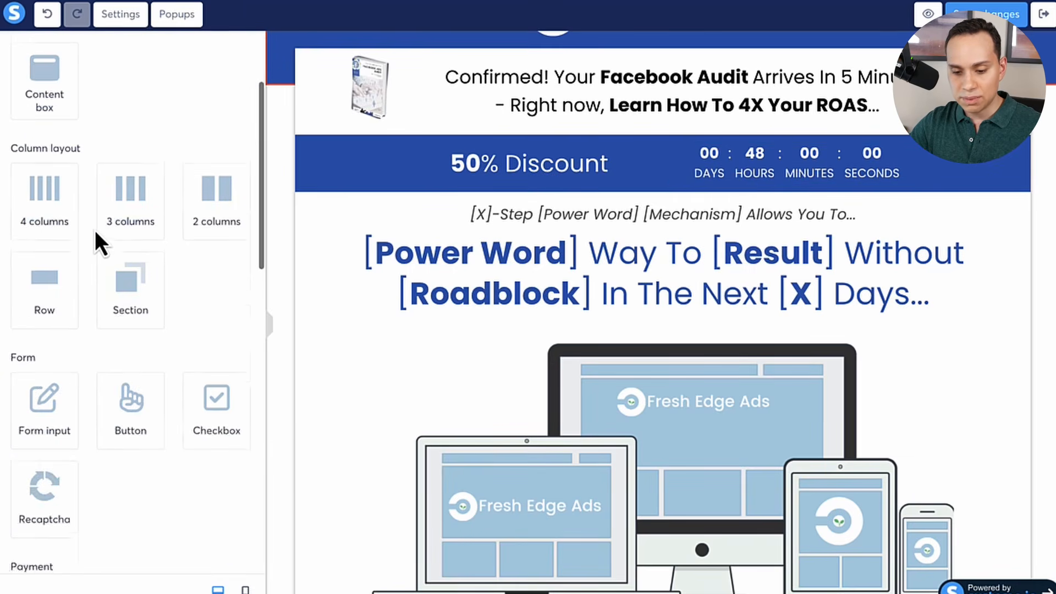
scroll(95, 229, "down", 7)
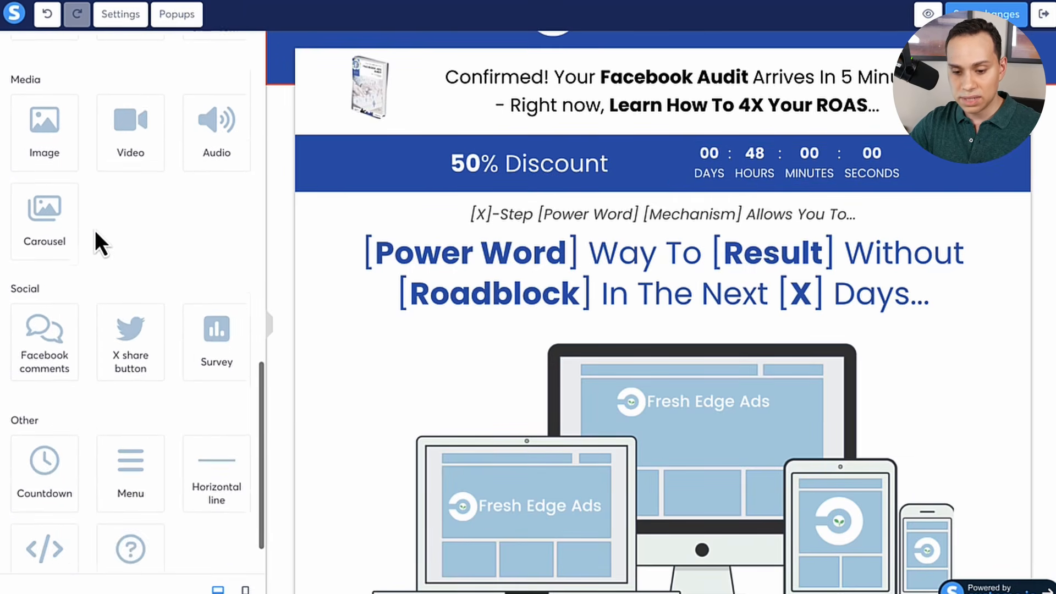
scroll(95, 230, "up", 15)
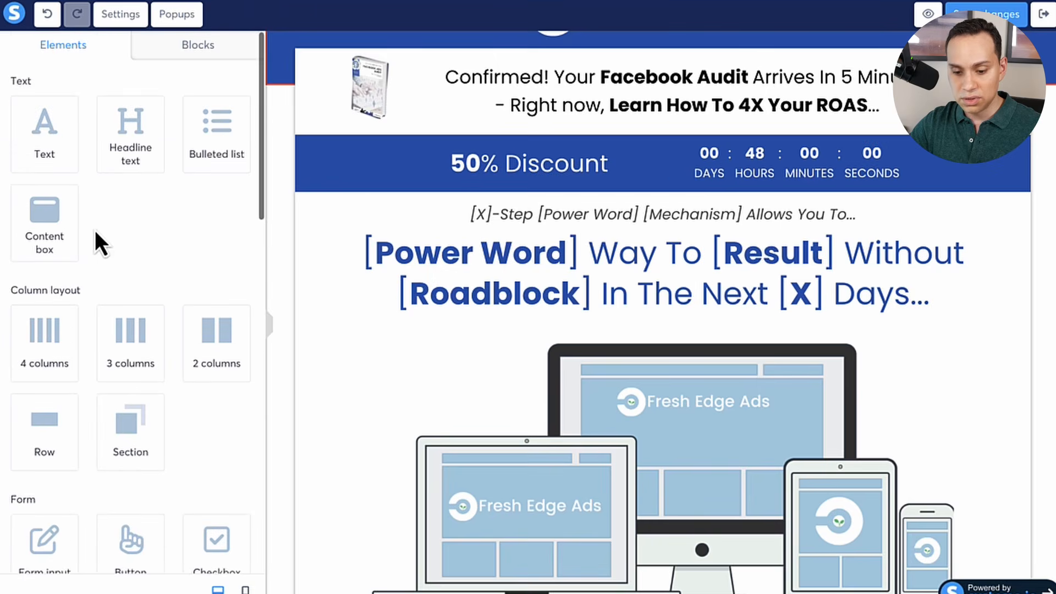
Review the available countdown types for the discount bar's timer and choose Delay
left_click(743, 176)
left_click(237, 107)
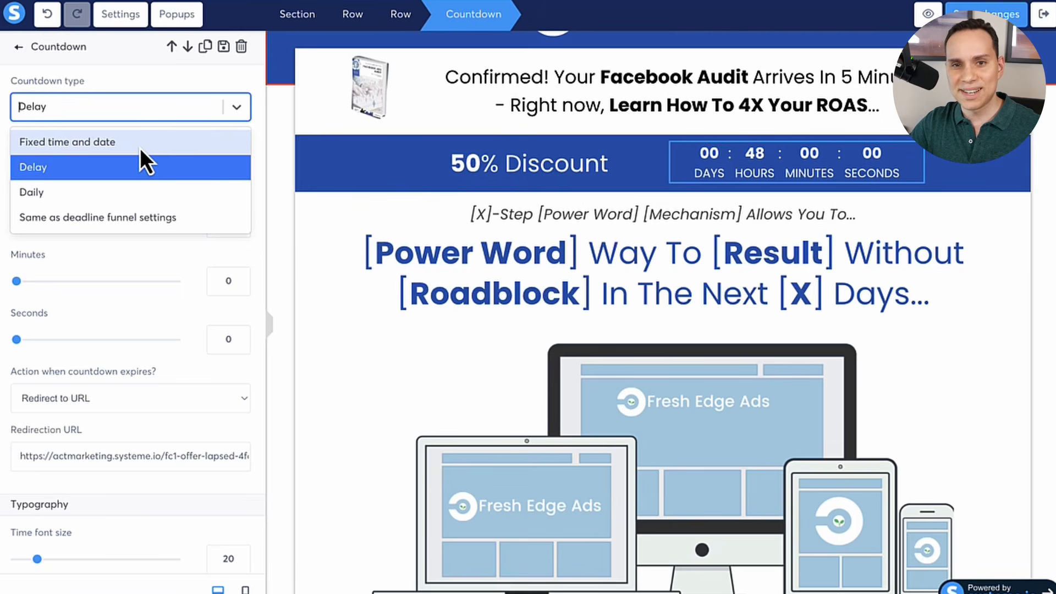
left_click(105, 174)
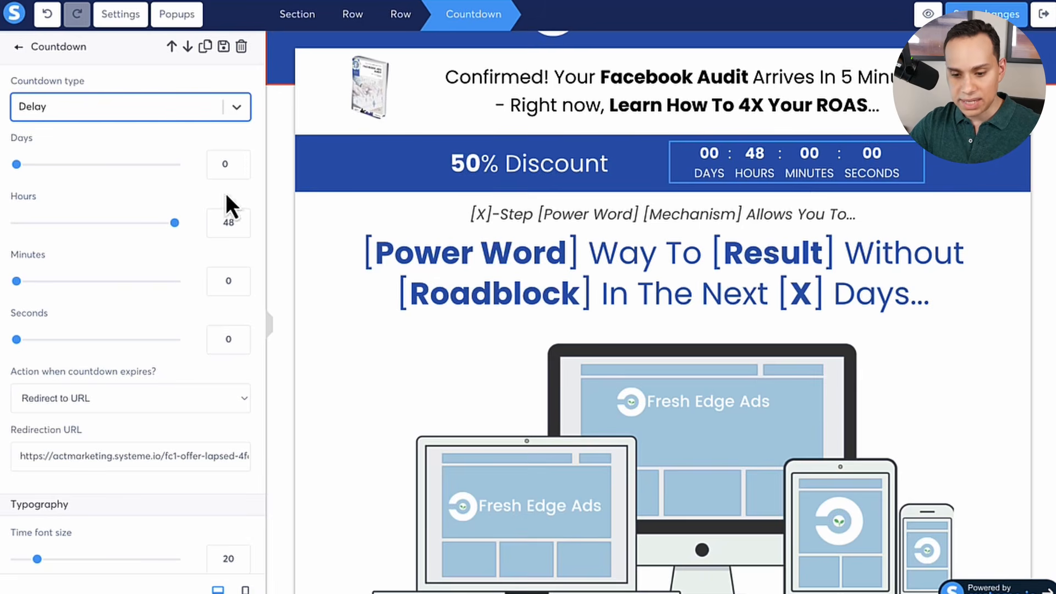
Set the countdown delay to 0 hours, 15 minutes and 3 seconds
left_click(225, 222)
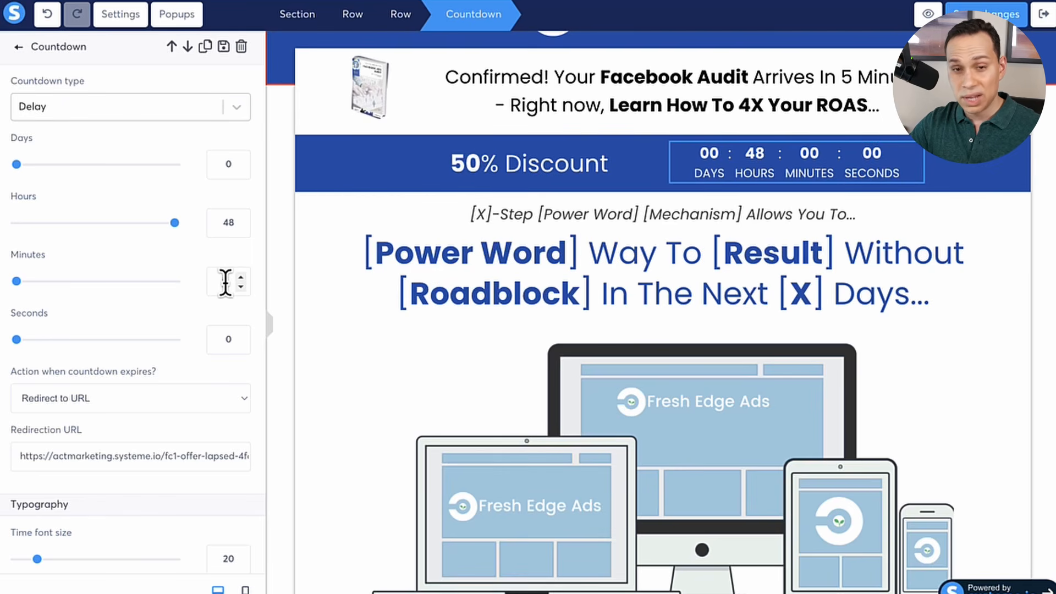
type("15")
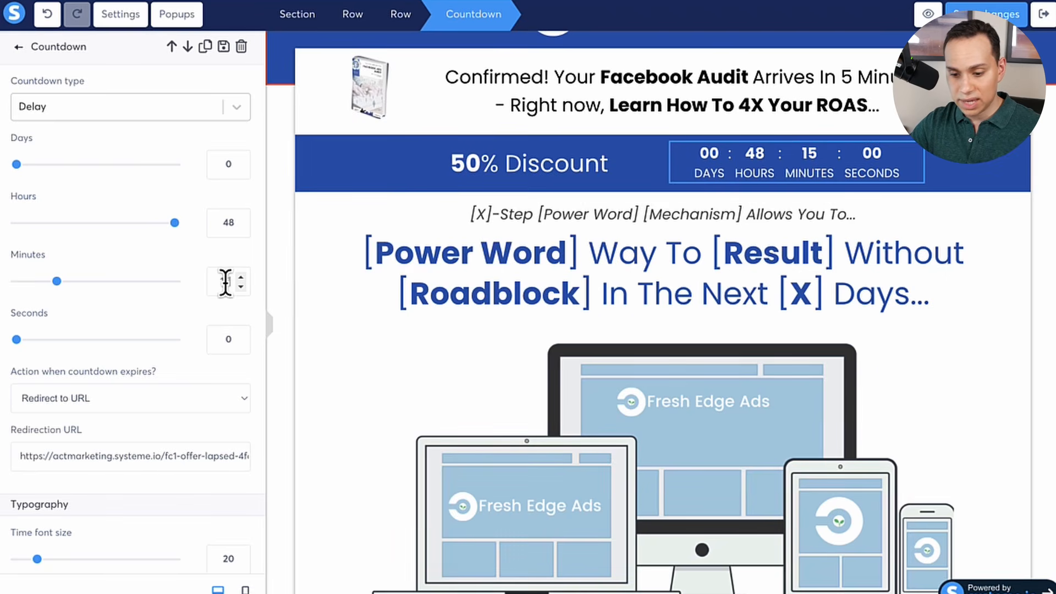
double_click(229, 223)
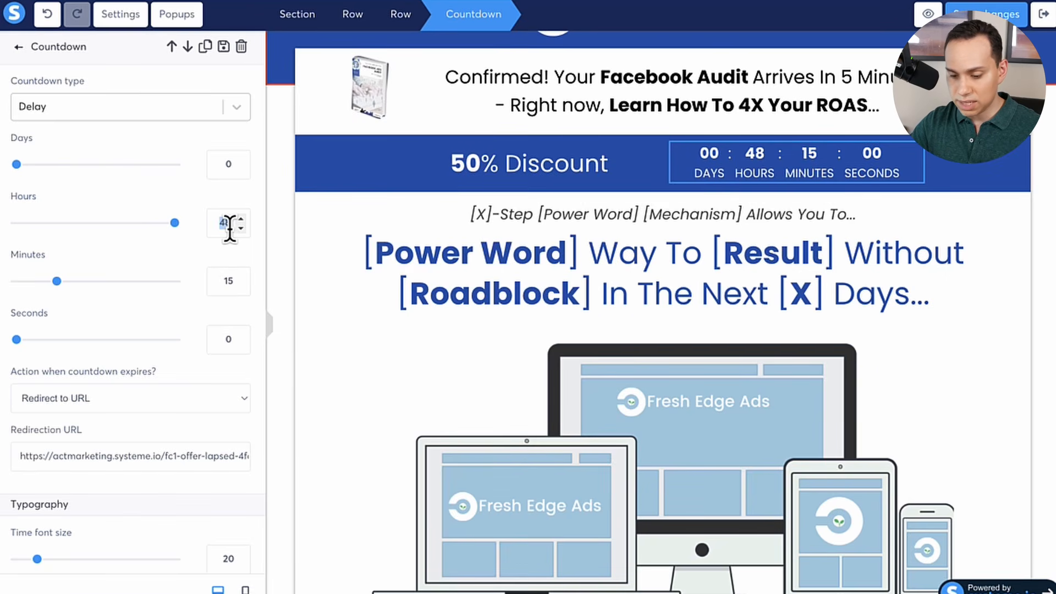
type("0")
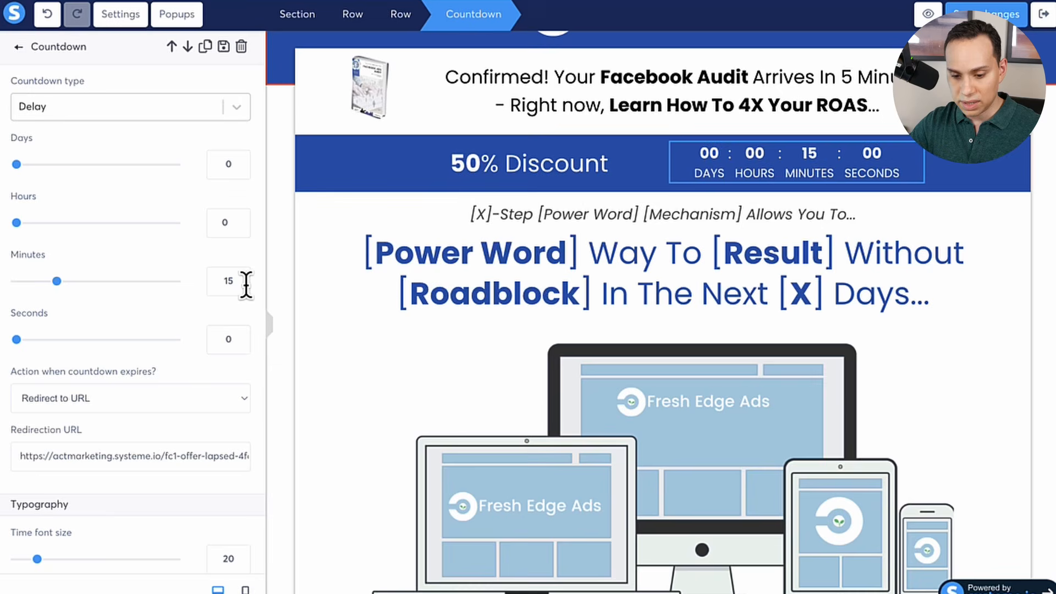
left_click(234, 337)
type("3")
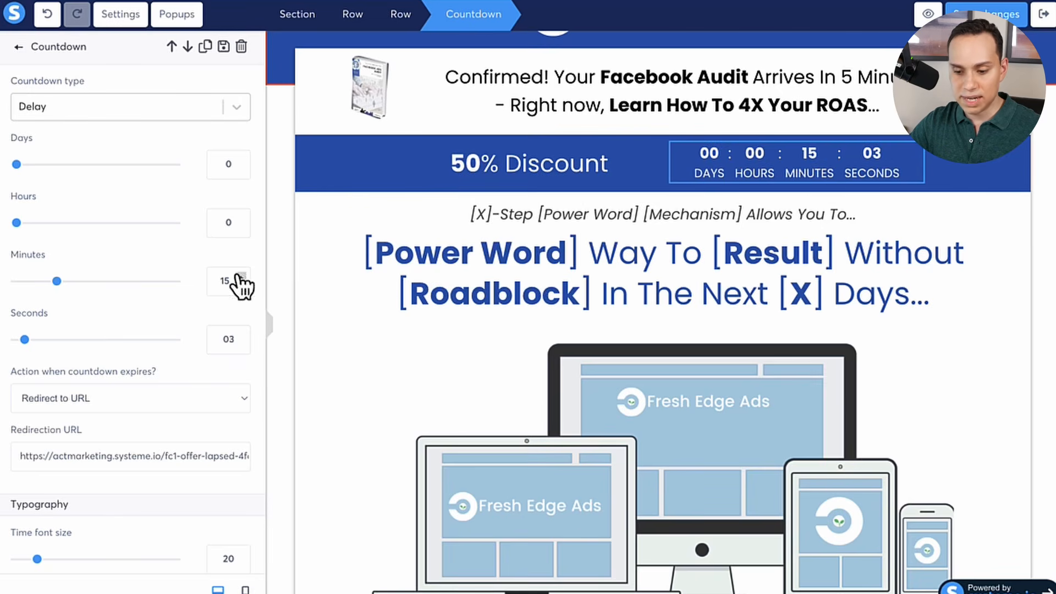
left_click(950, 212)
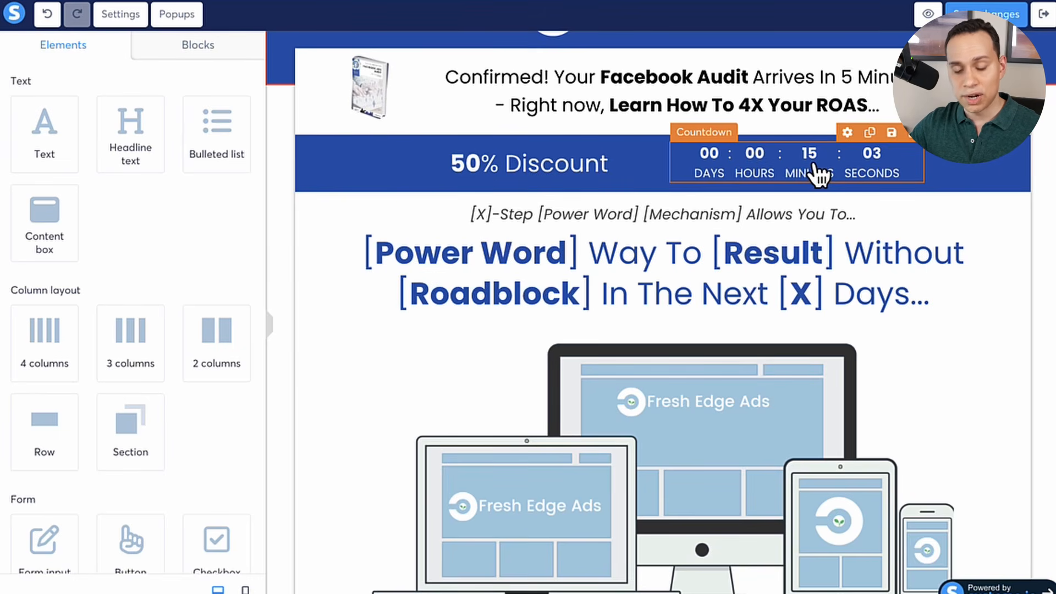
Review the countdown's expiry action and its full redirection URL
left_click(709, 171)
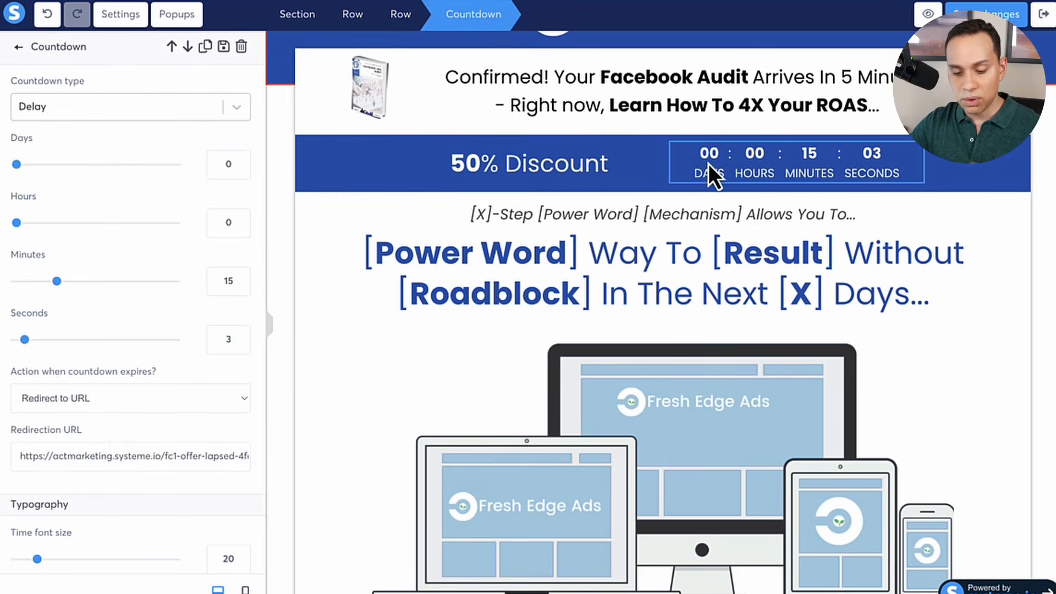
scroll(118, 273, "down", 4)
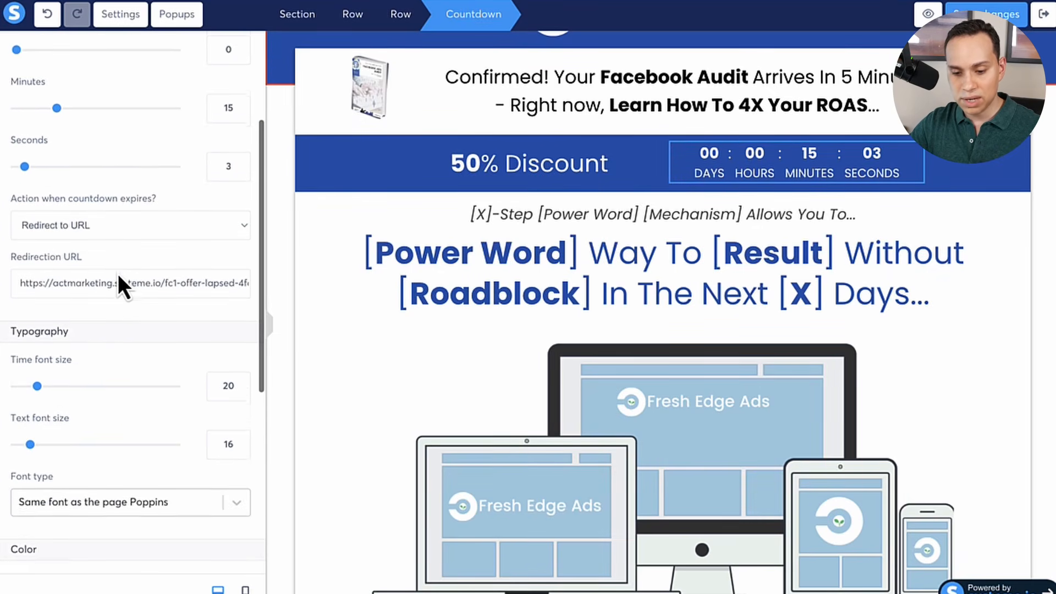
scroll(87, 259, "right", 1)
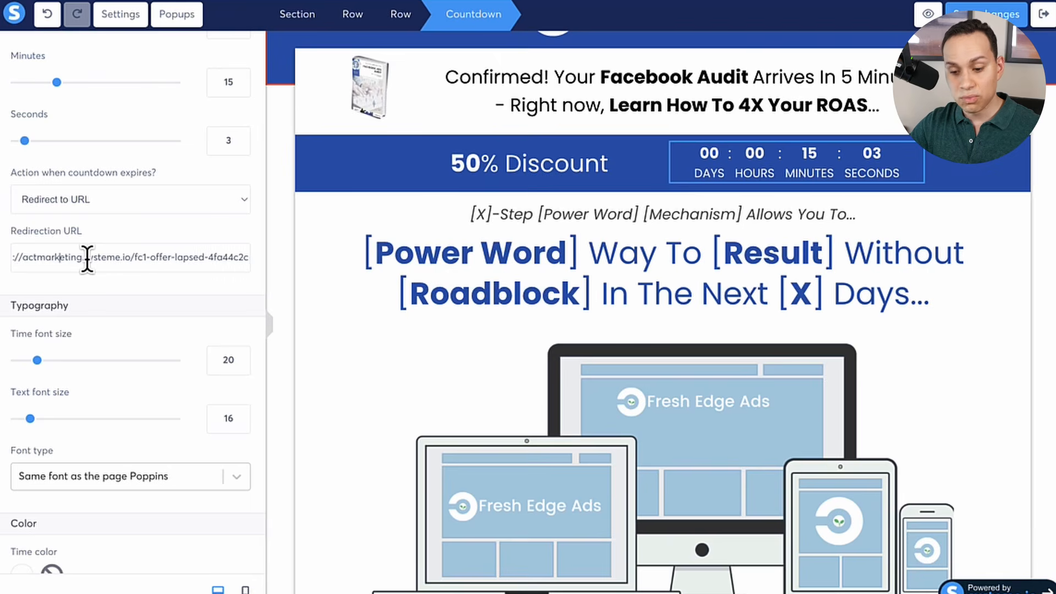
scroll(87, 259, "left", 1)
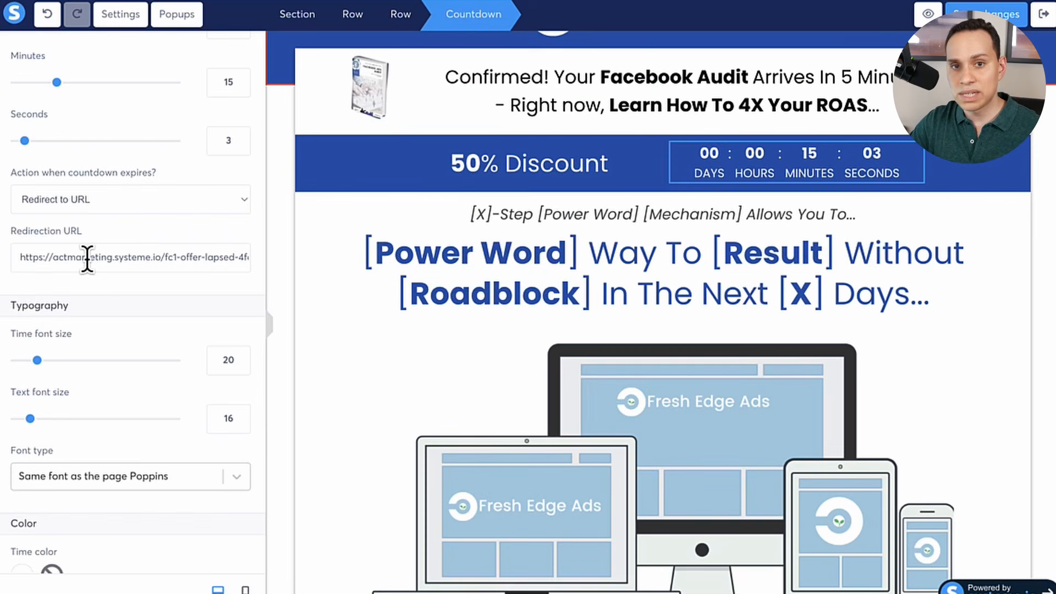
scroll(87, 258, "up", 3)
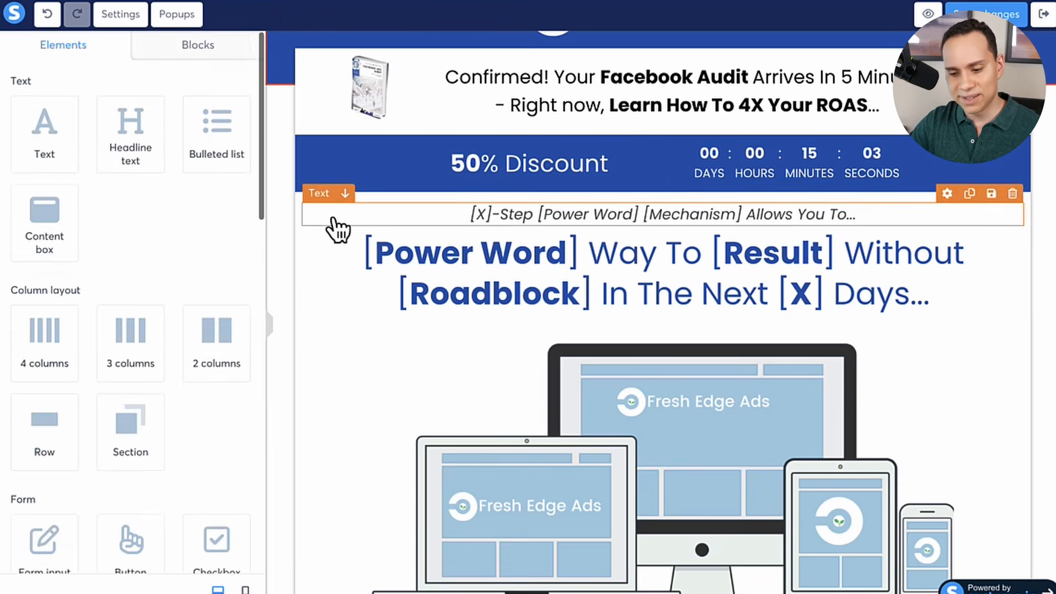
Switch to the Google Docs example and copy the subheadline "3-Step Data AI Campaign Framework Allows You To..."
left_click(298, 221)
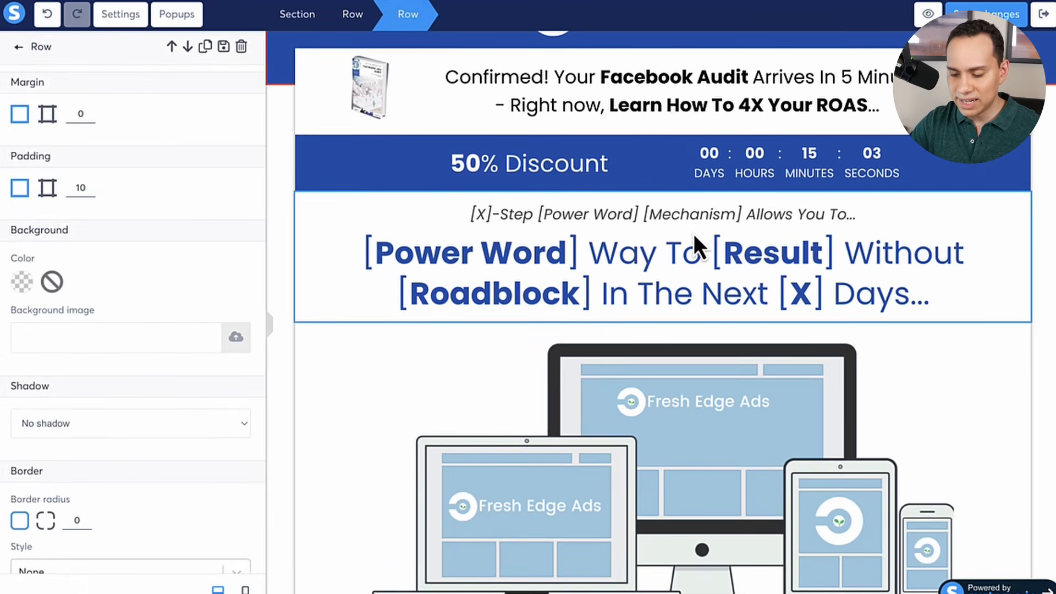
left_click(669, 228)
key("ctrl+Right")
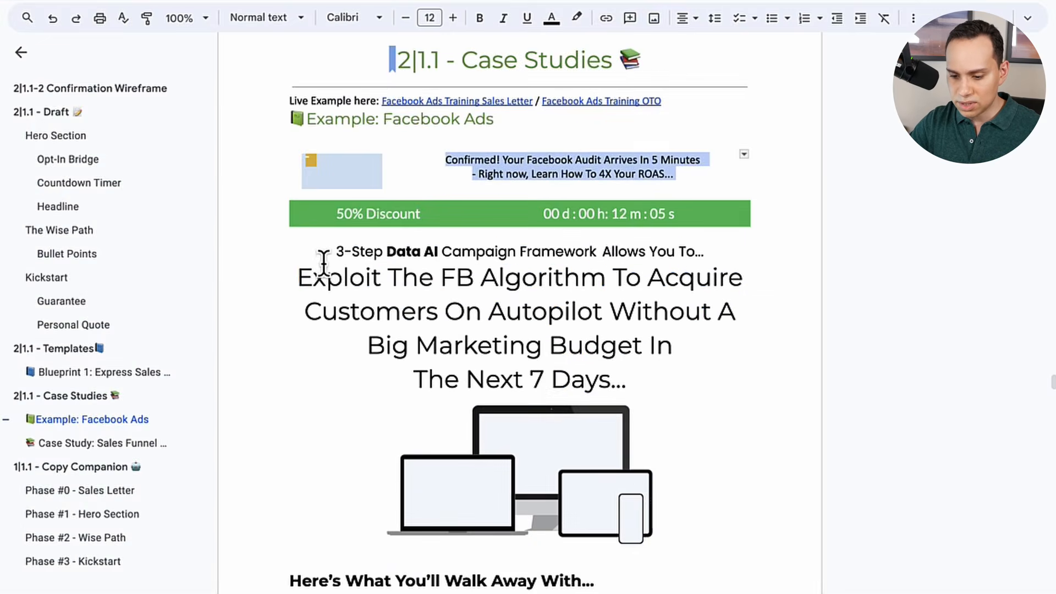
left_click(330, 254)
key("shift+End")
key("ctrl+c")
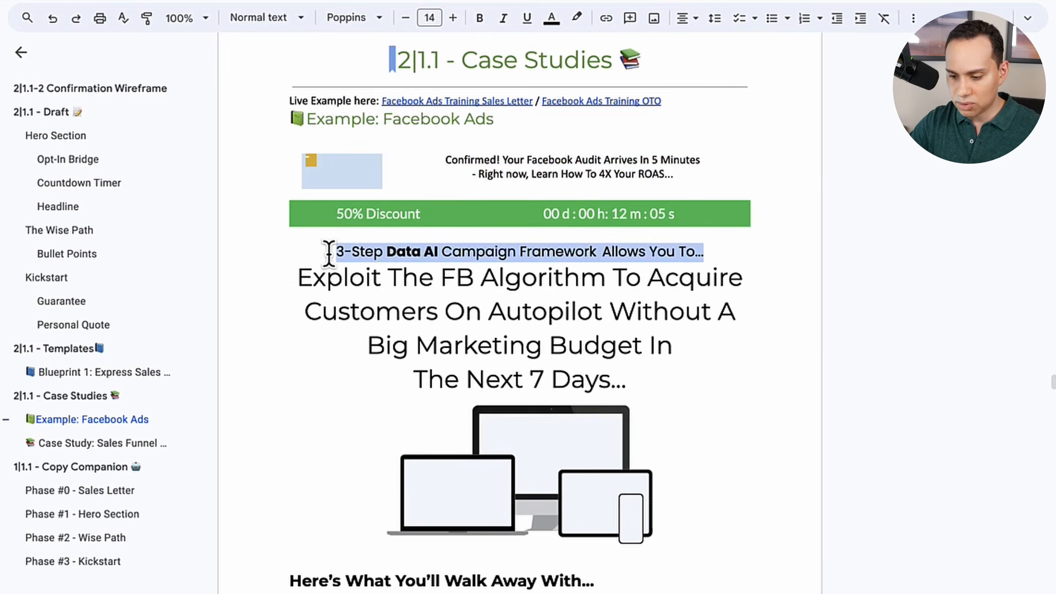
Replace the subheadline placeholder below the discount bar with unformatted "3-Step Data AI Campaign Framework Allows You To...", removing the extra space after "Framework"
key("ctrl+Left")
left_click(514, 208)
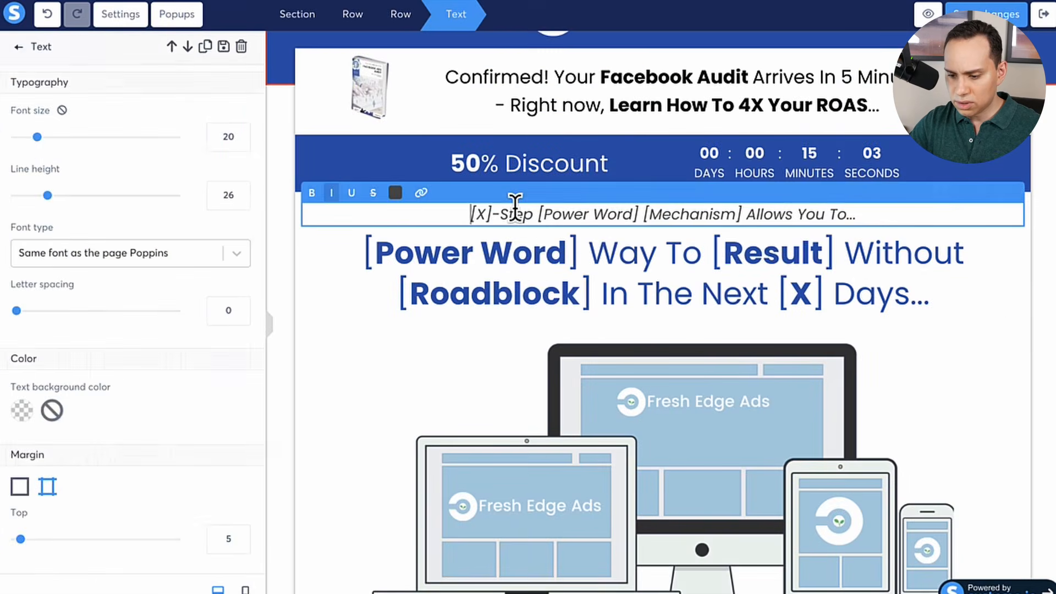
triple_click(526, 212)
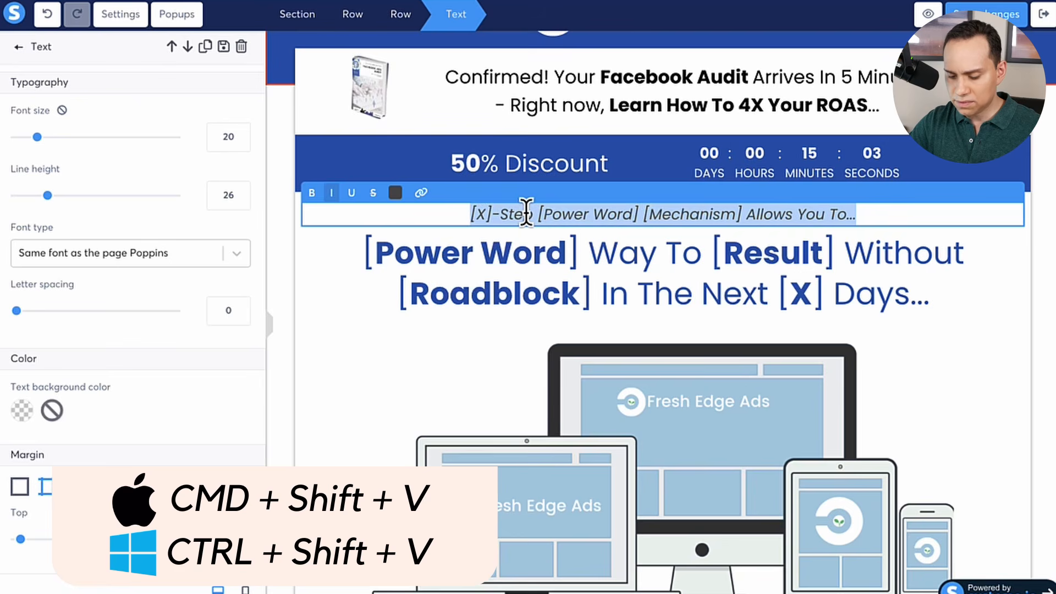
key("ctrl+shift+v")
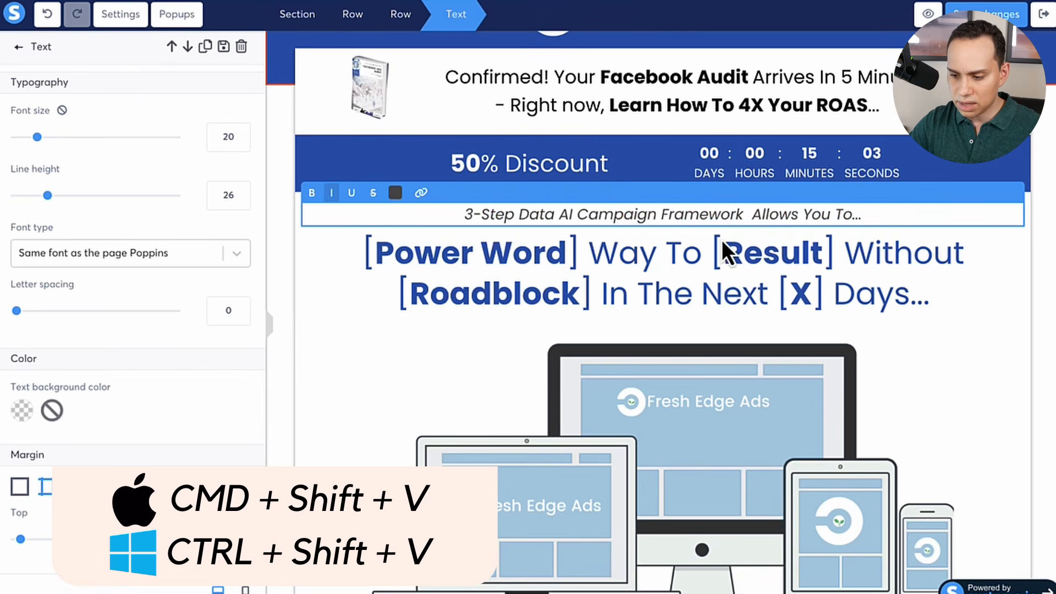
left_click(752, 213)
key("BackSpace")
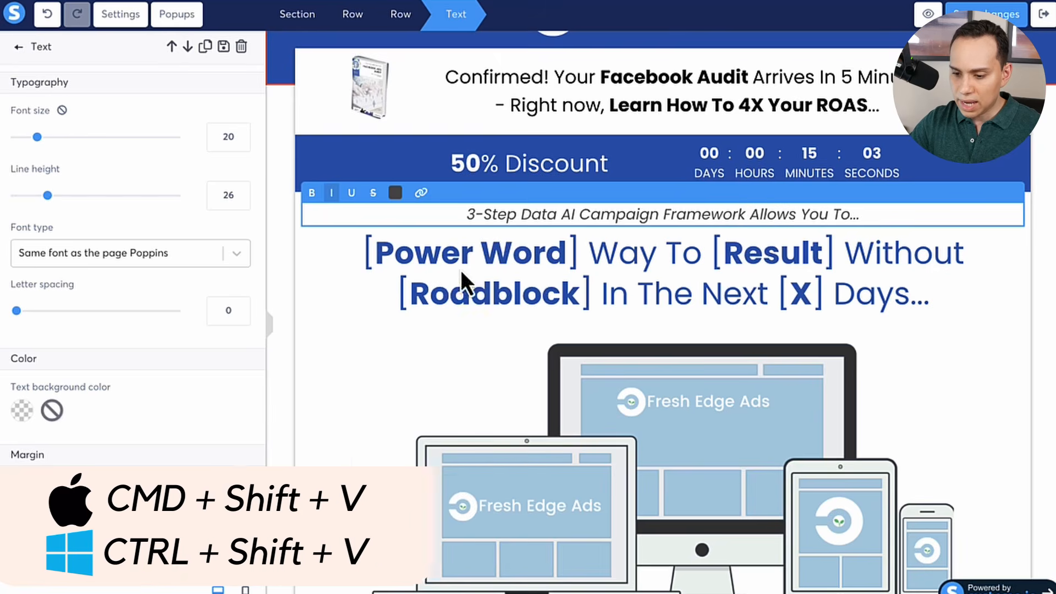
Switch to the Google Docs example and remove the line breaks inside the "Exploit The FB Algorithm" headline so it runs as one paragraph
key("ctrl+Right")
left_click(299, 282)
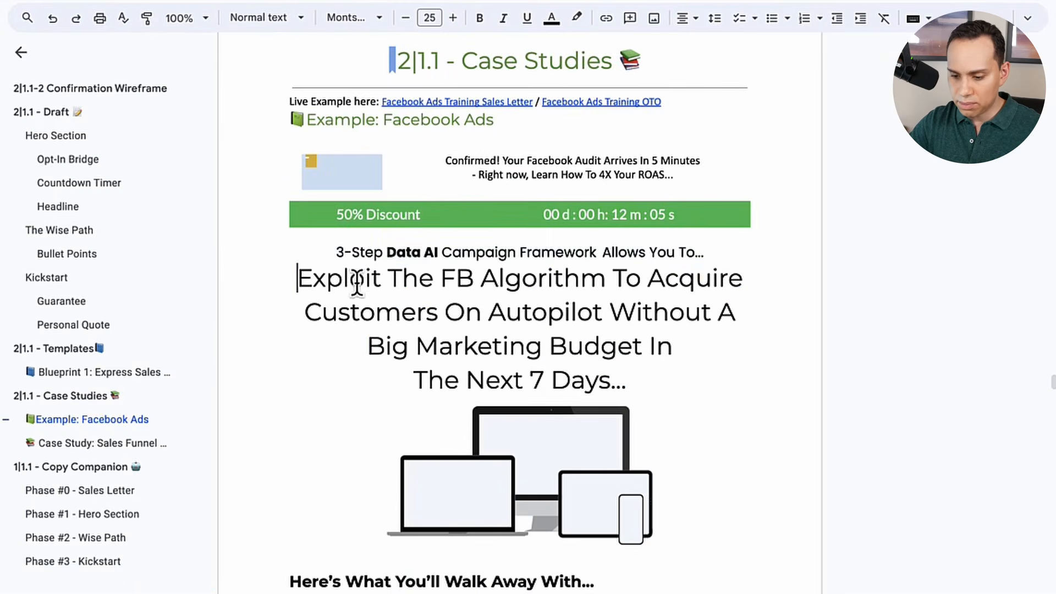
left_click(641, 377, "shift")
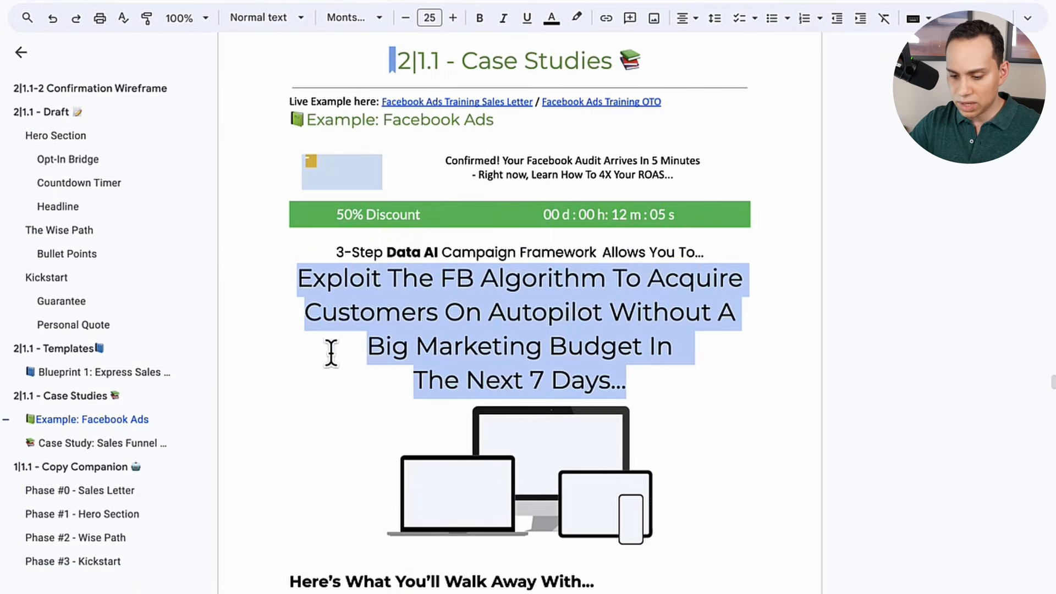
left_click(302, 311)
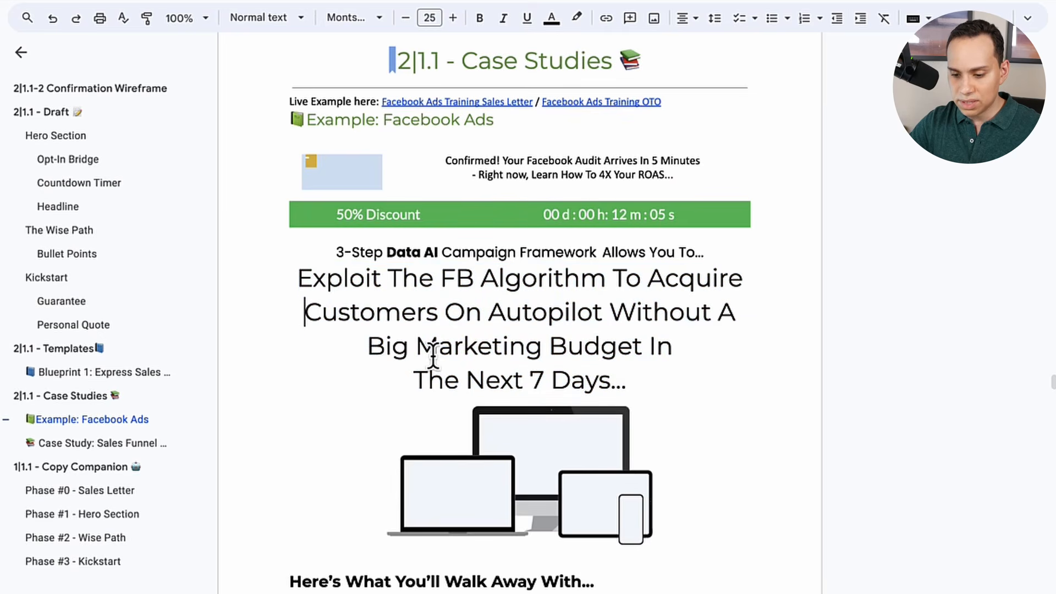
scroll(483, 330, "down", 1)
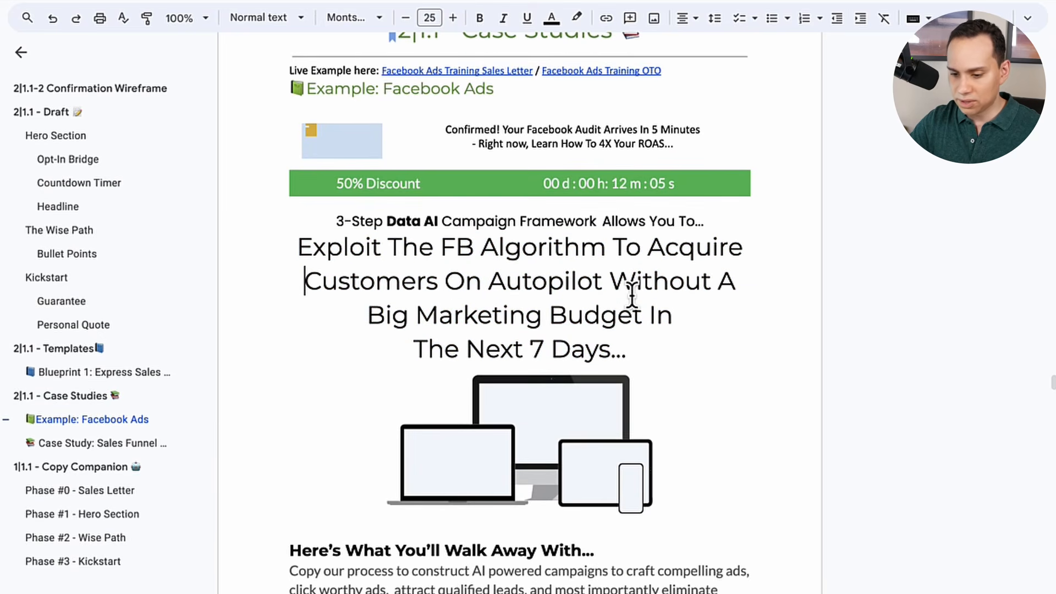
key("BackSpace")
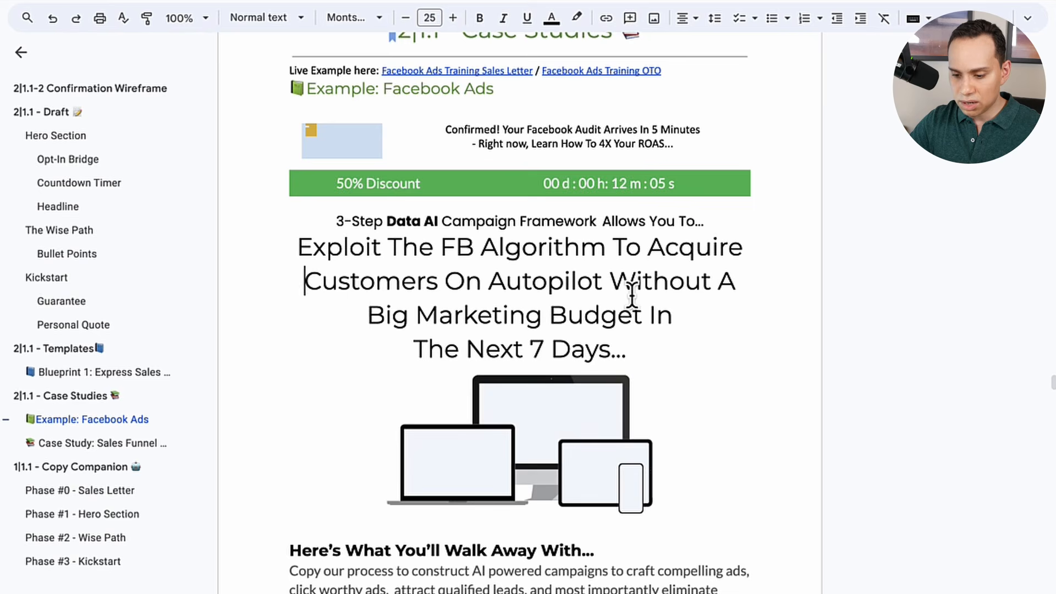
key("Down")
key("BackSpace")
key("Down")
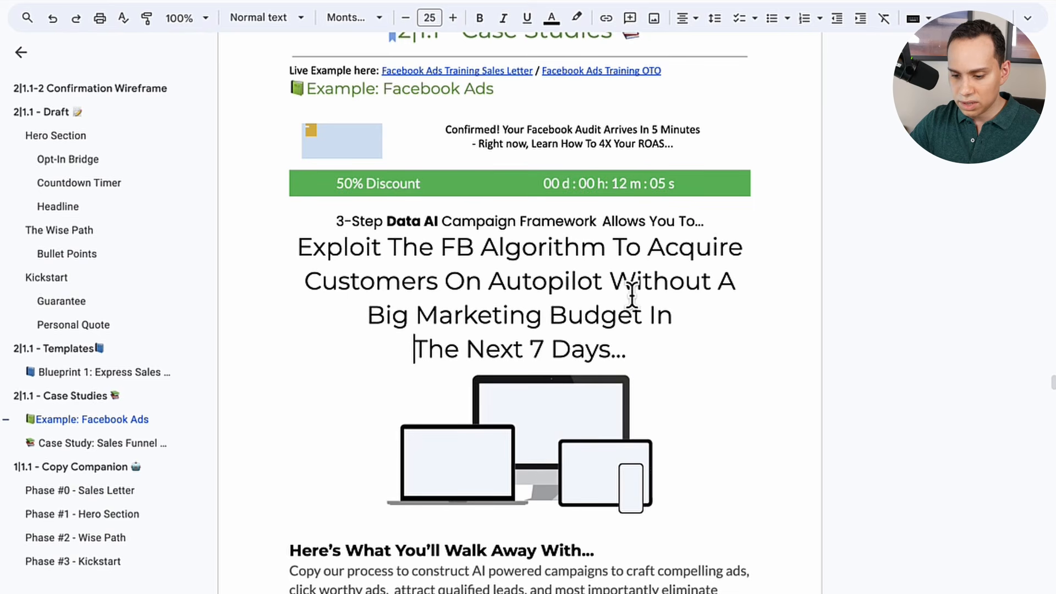
key("BackSpace")
key("BackSpace")
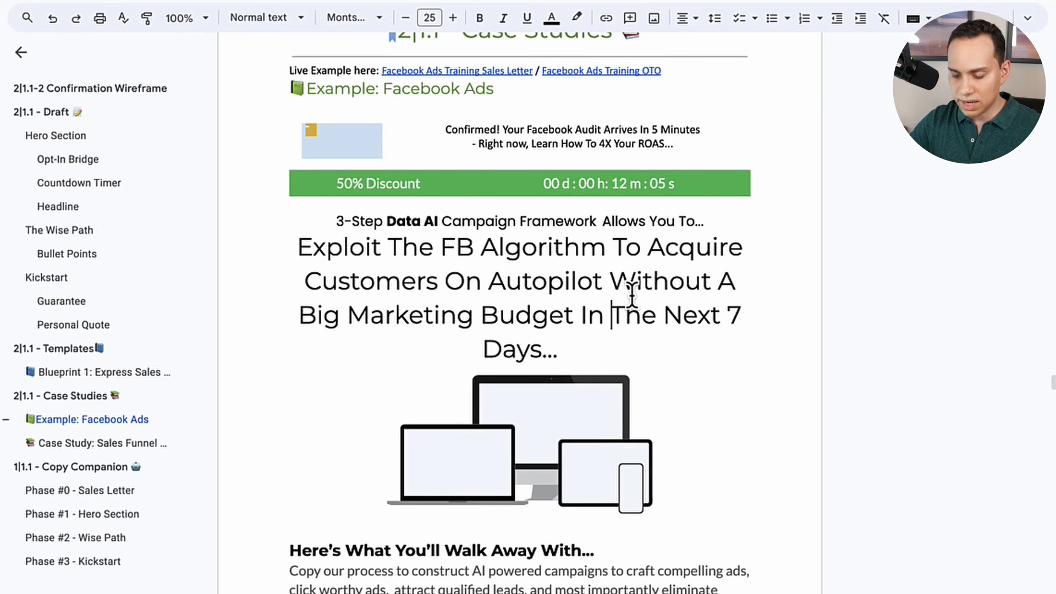
key("Down")
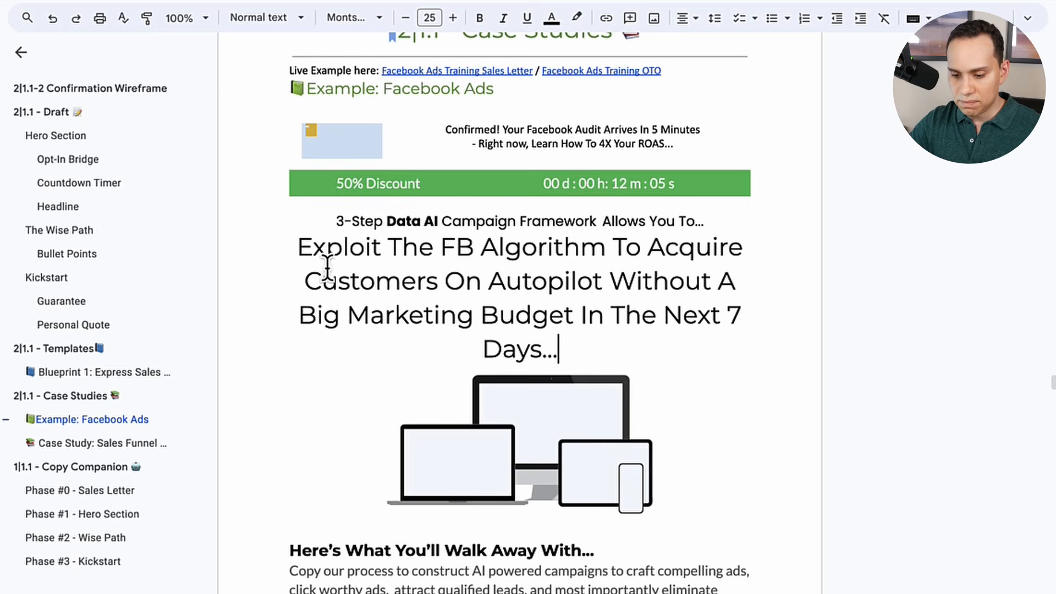
Copy the headline and replace the page's headline placeholder with "Exploit The FB Algorithm To Acquire Customers On Autopilot Without A Big Marketing Budget In The Next 7 Days..."
left_click(290, 249, "shift")
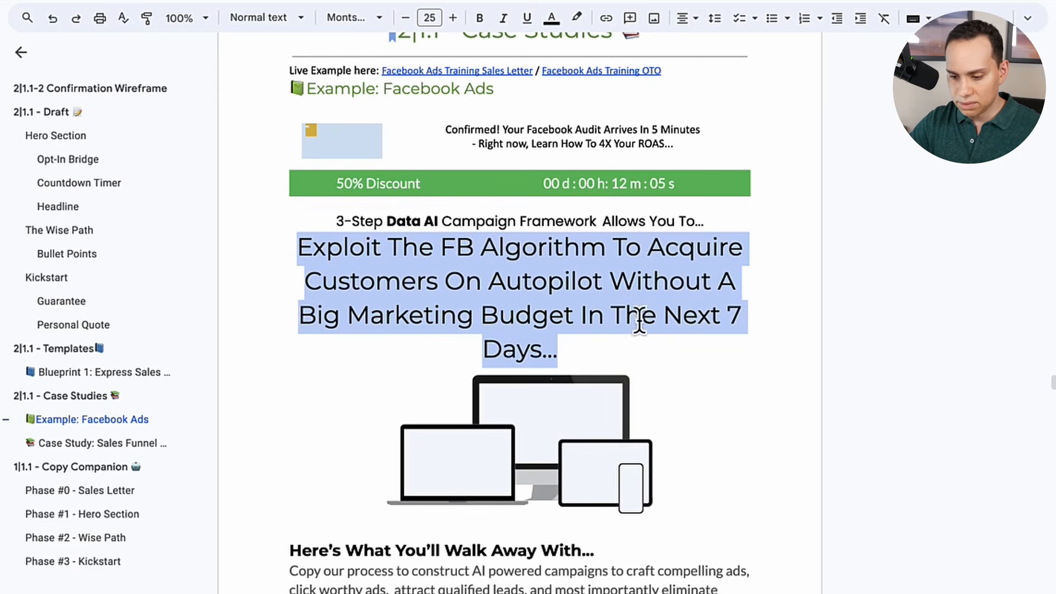
left_click(585, 314)
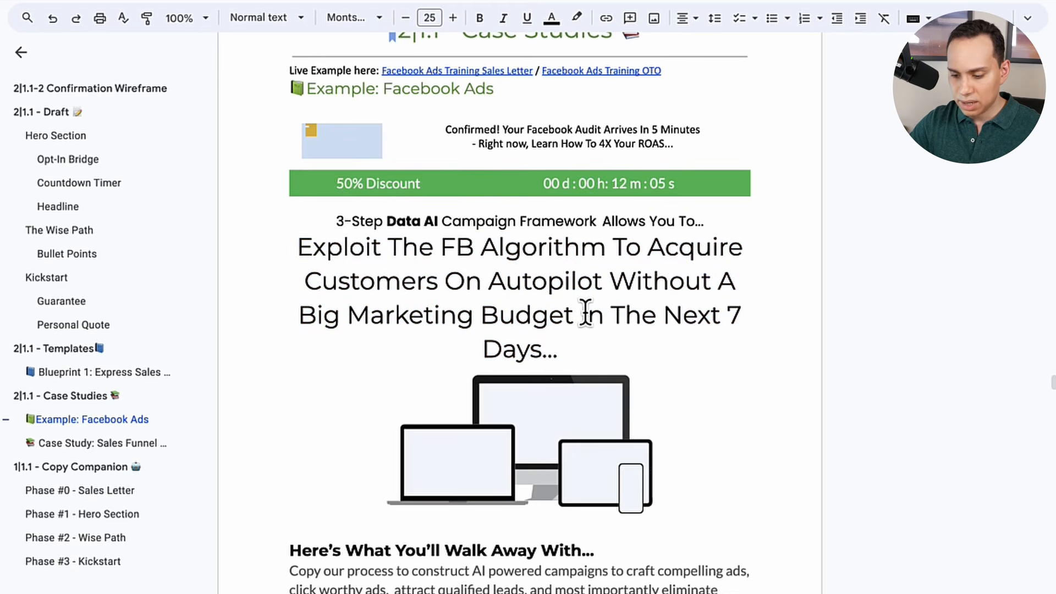
key("Return")
key("BackSpace")
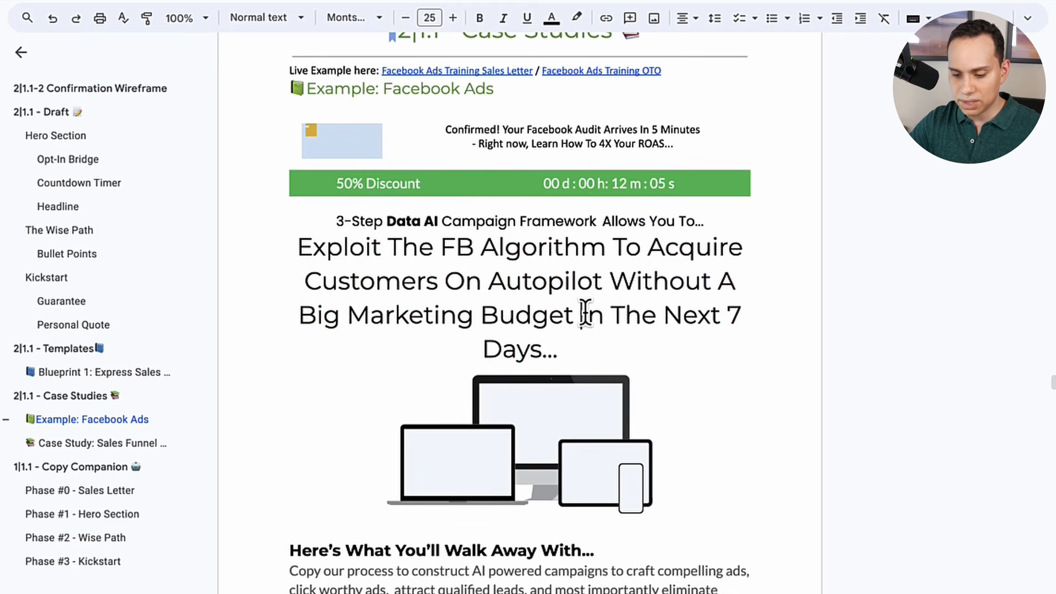
triple_click(294, 246)
key("ctrl+c")
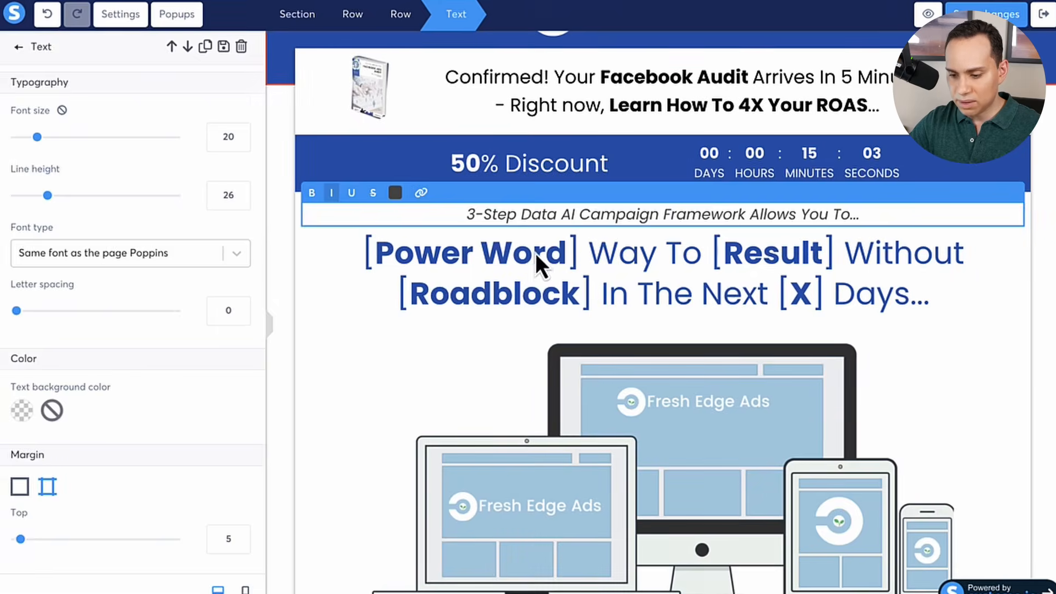
left_click(570, 275)
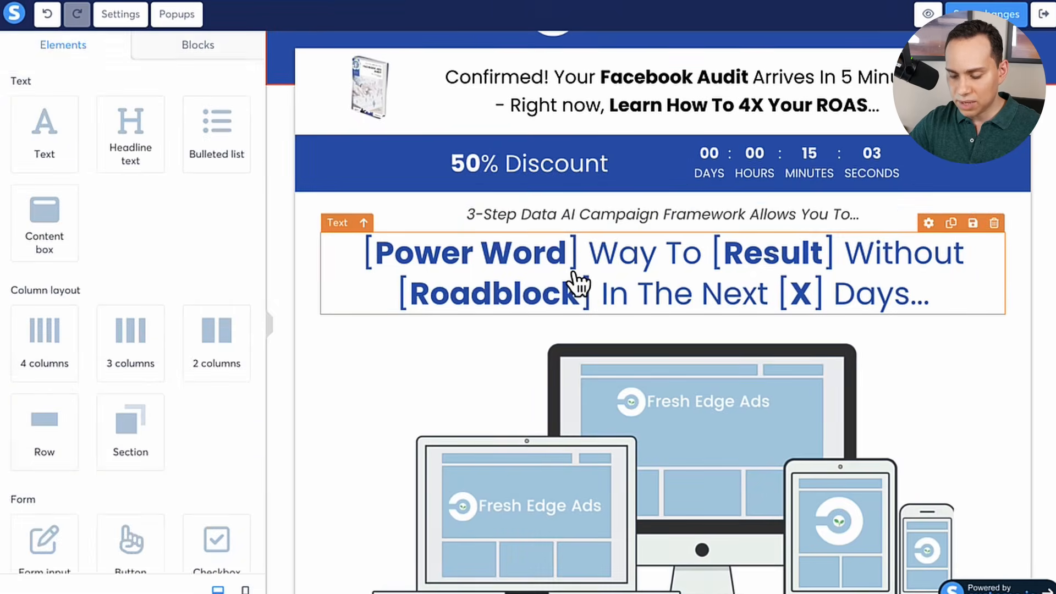
triple_click(571, 269)
key("ctrl+v")
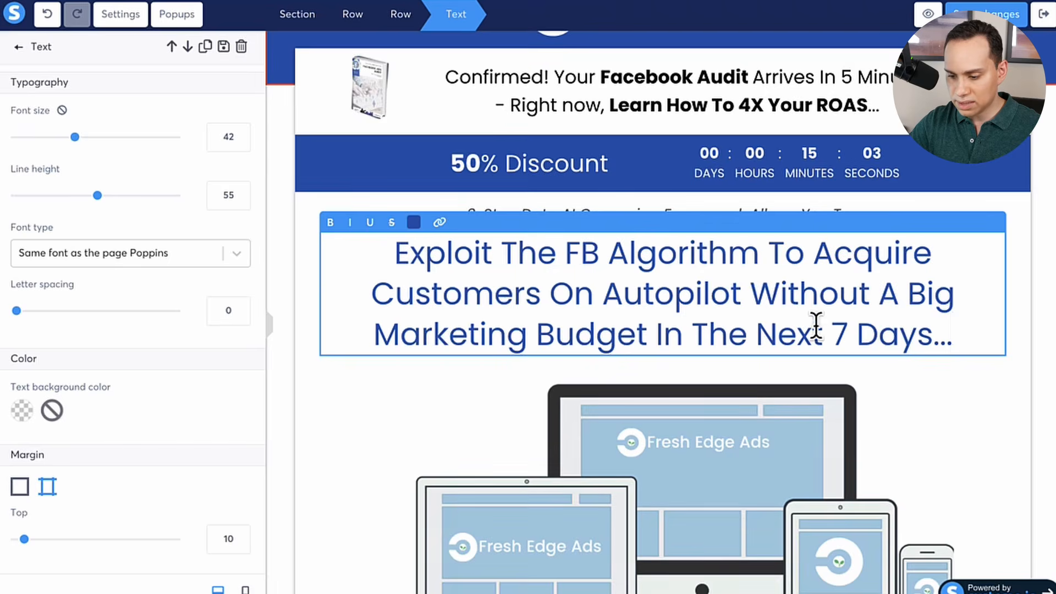
Bold "Exploit The FB Algorithm" and "The Next 7 Days" in the page headline
left_click(387, 255)
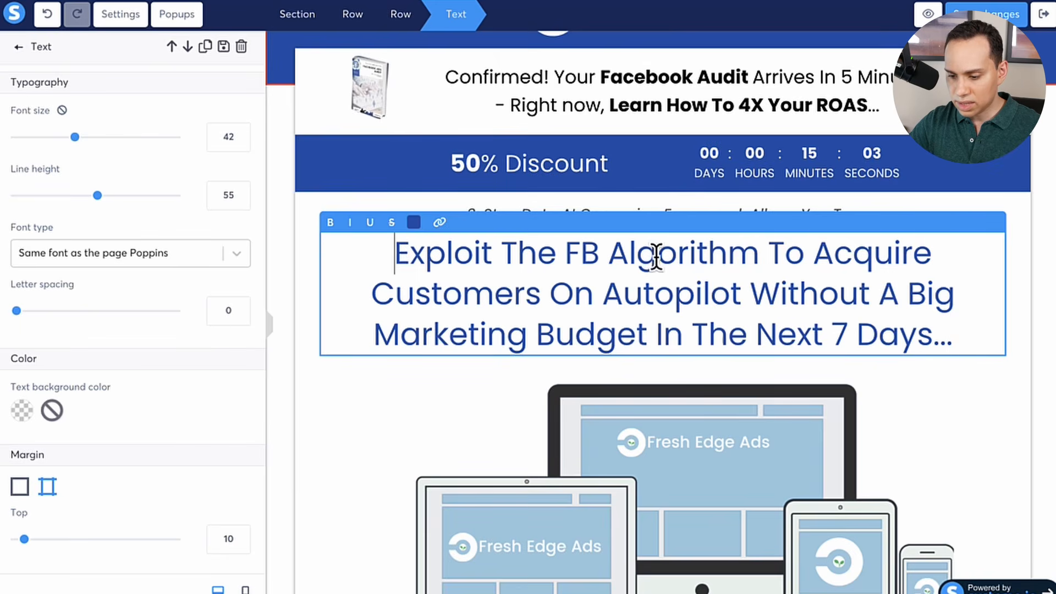
left_click(757, 252, "shift")
key("ctrl+b")
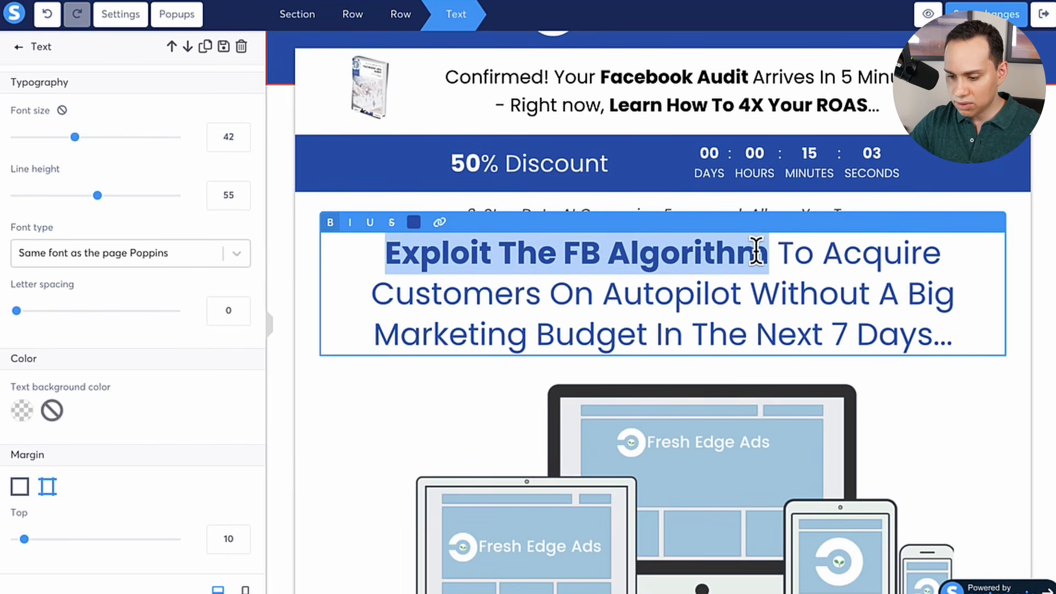
left_click(691, 330)
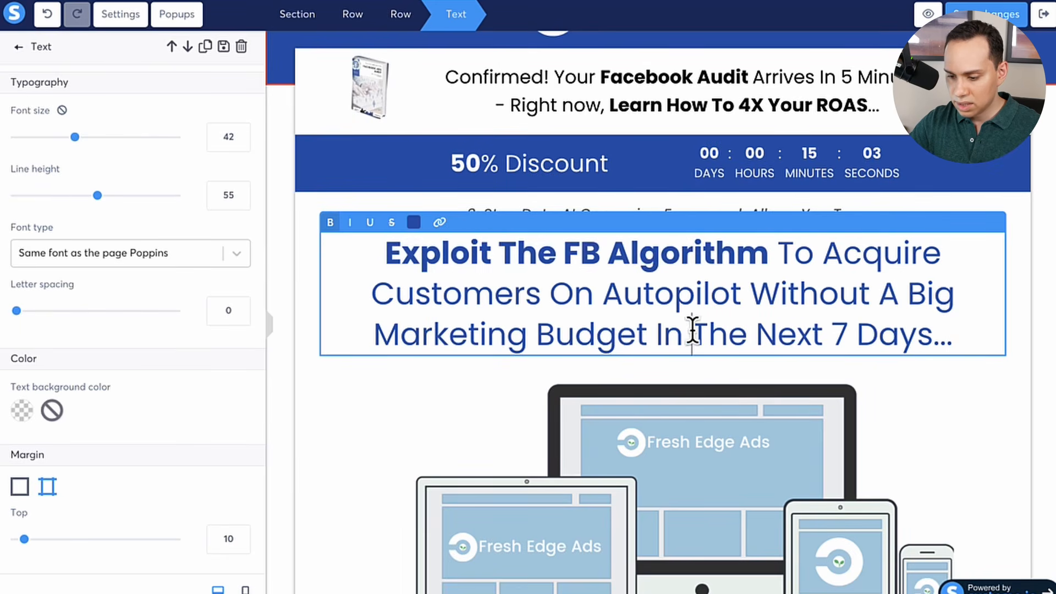
left_click(936, 333, "shift")
key("ctrl+b")
left_click(447, 397)
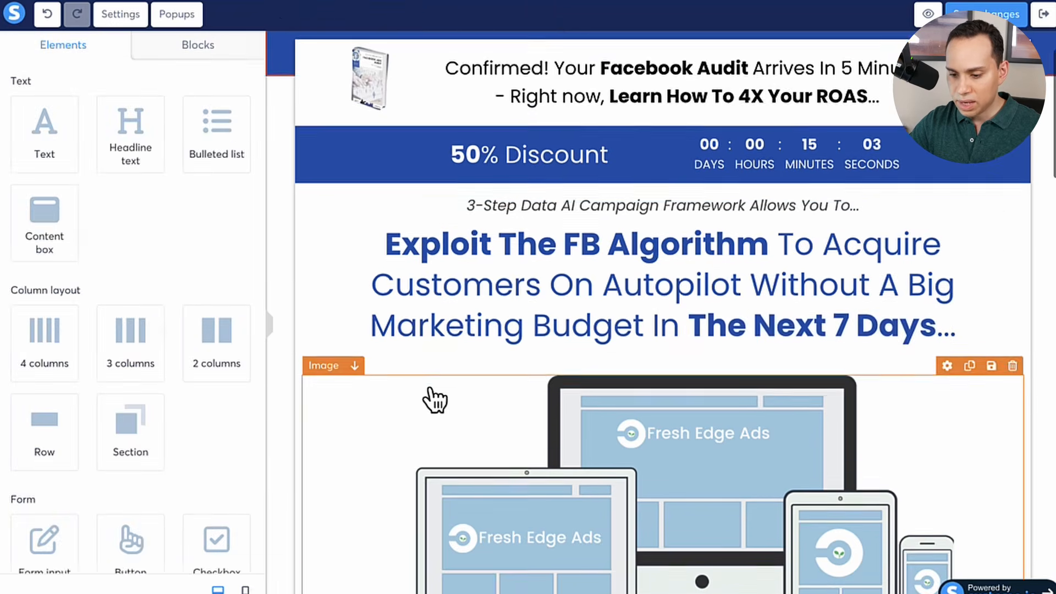
Try placing "The Next 7 Days..." on its own line in the page headline
scroll(433, 401, "down", 3)
left_click(337, 170)
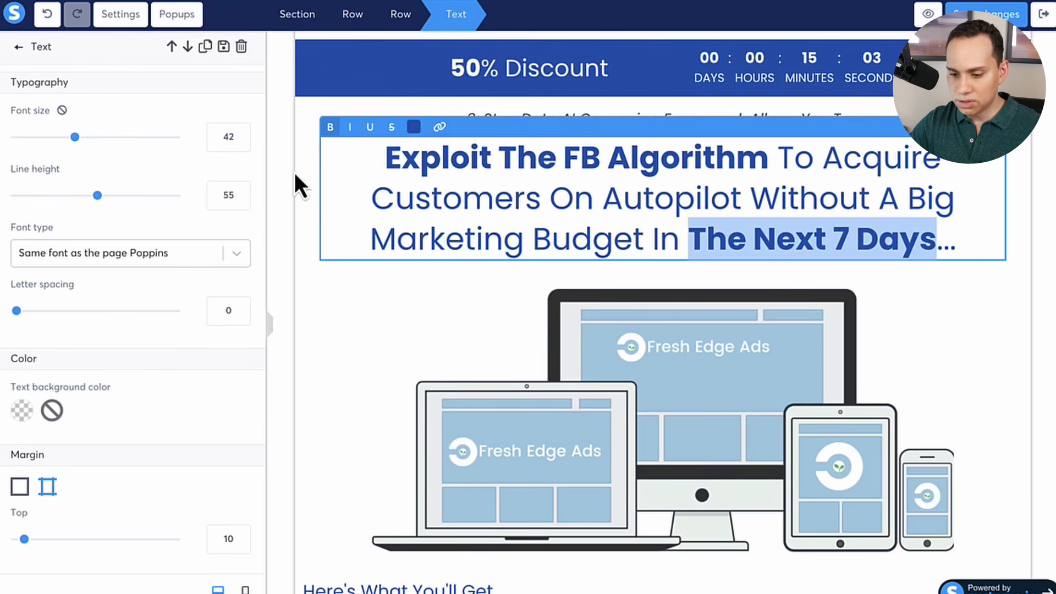
left_click(351, 187)
left_click(327, 298)
left_click(696, 245)
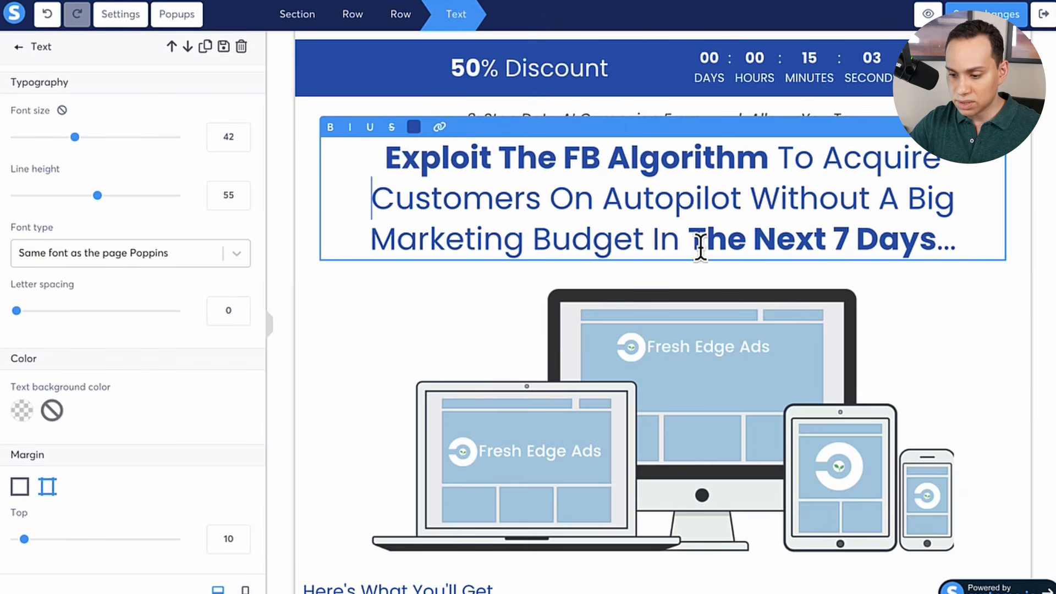
key("Return")
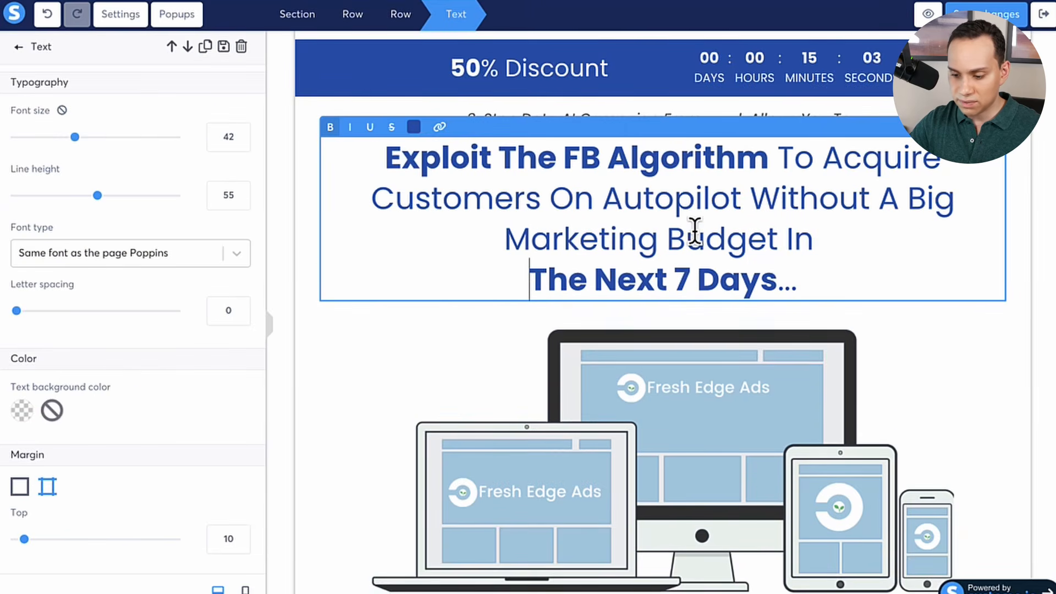
In the mobile view, compare the headline with and without the line break before "The Next 7 Days..."
left_click(245, 589)
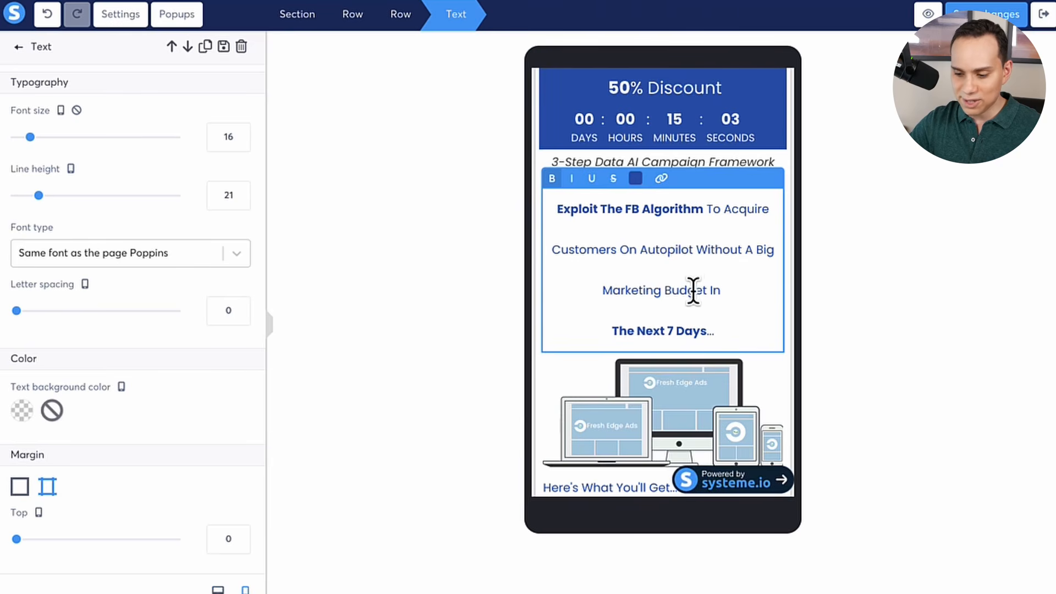
left_click(610, 330)
key("BackSpace")
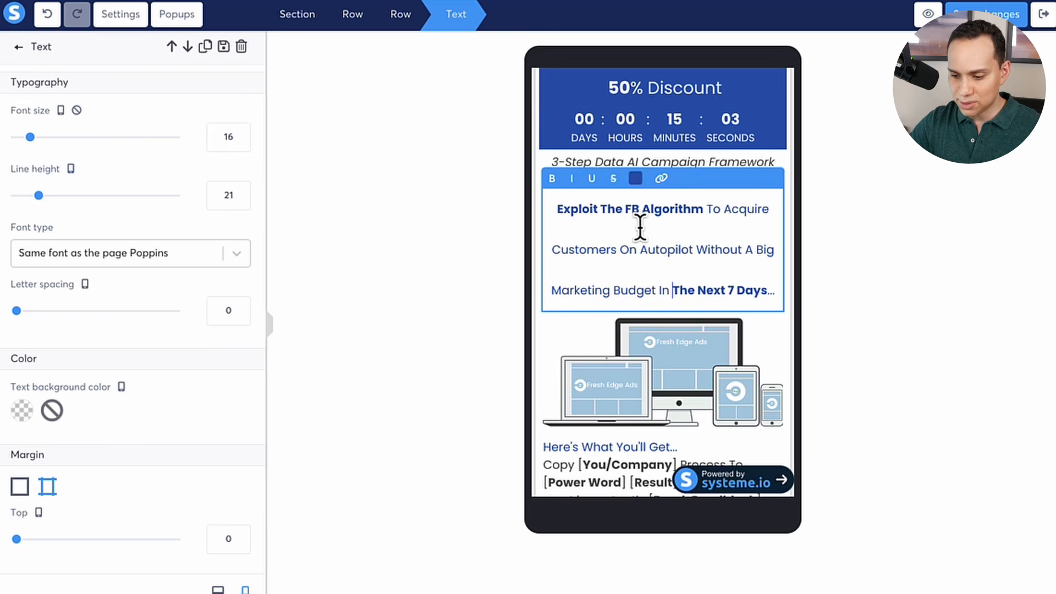
left_click(551, 178)
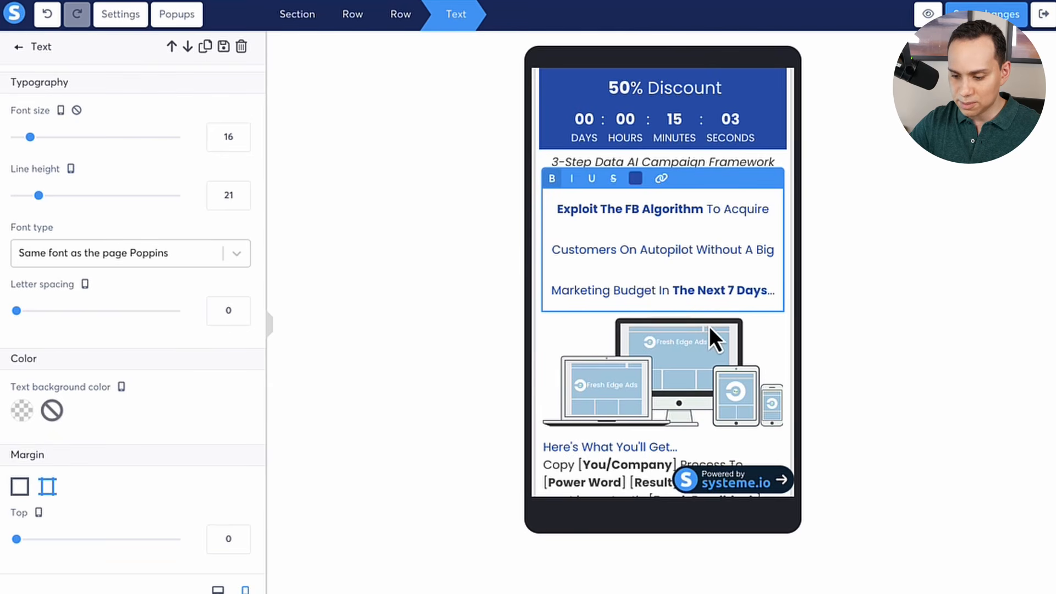
left_click(671, 290)
key("Return")
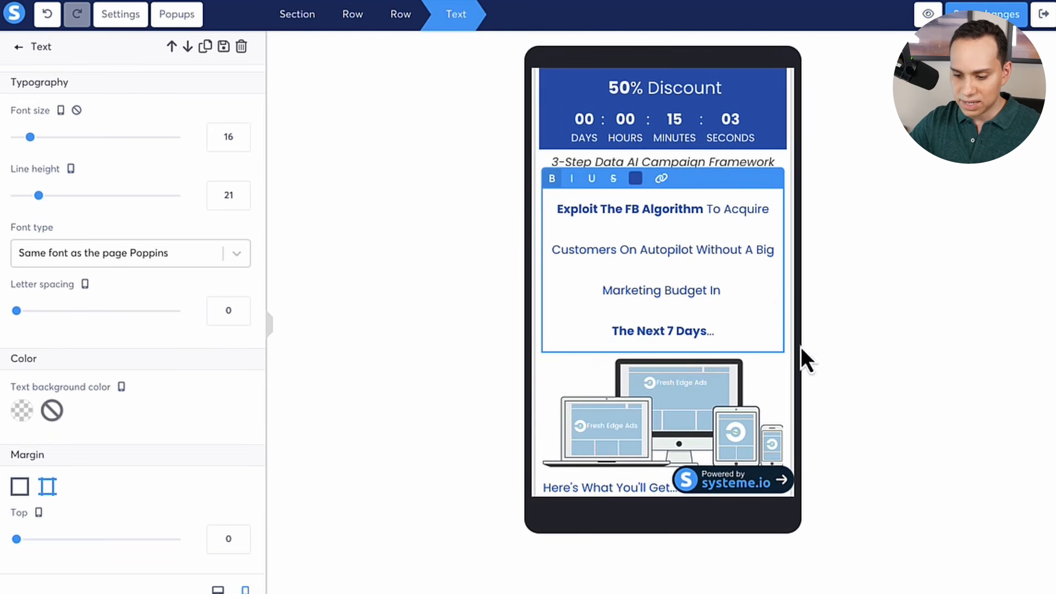
Return to the desktop view and remove the line break before "The Next 7 Days..." in the headline
left_click(217, 589)
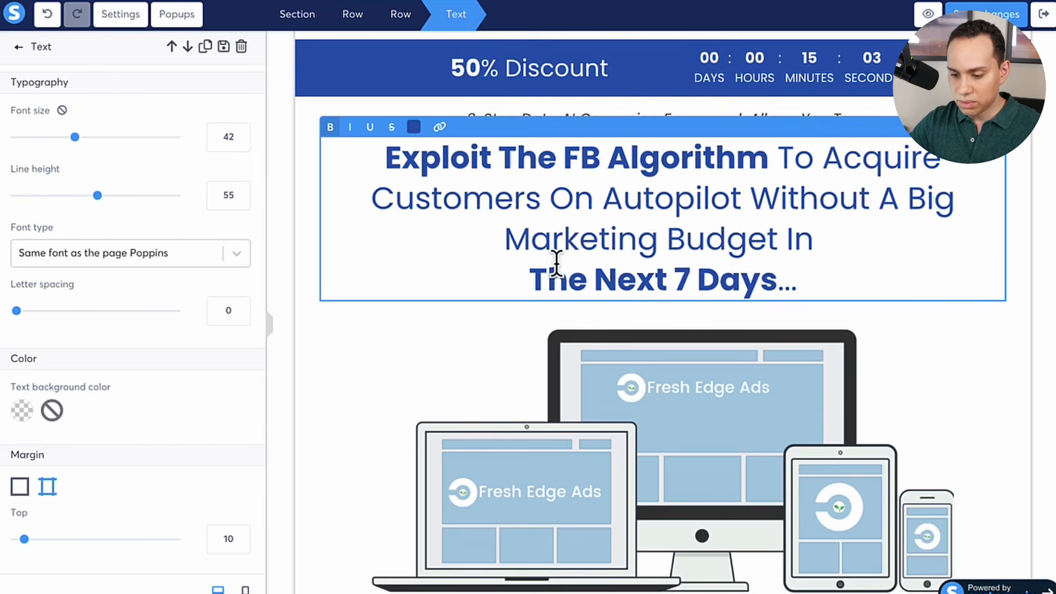
left_click(531, 279)
key("BackSpace")
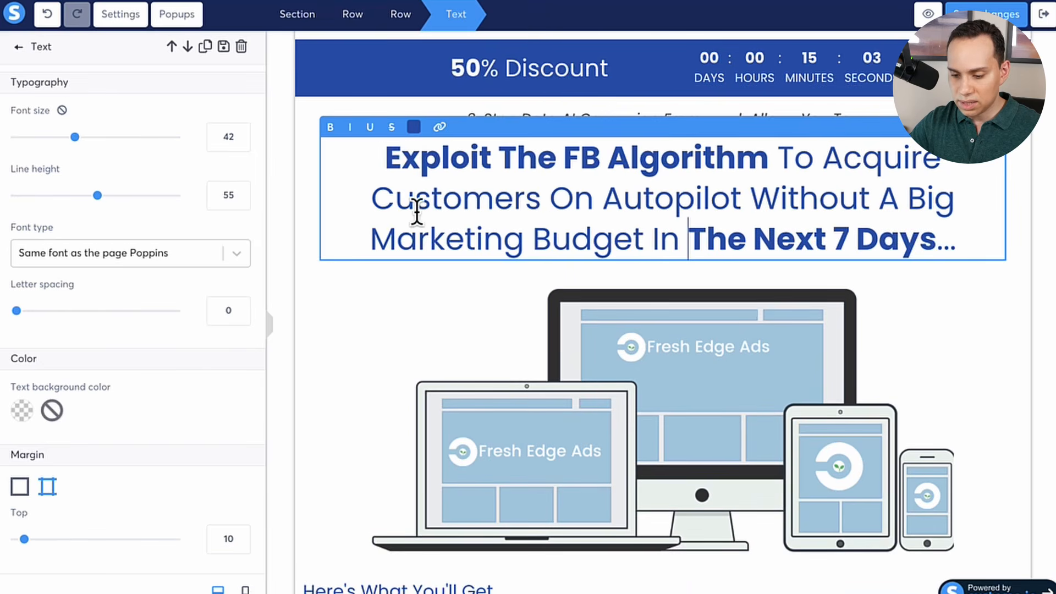
Set the page headline's right and left margins to 0
triple_click(502, 203)
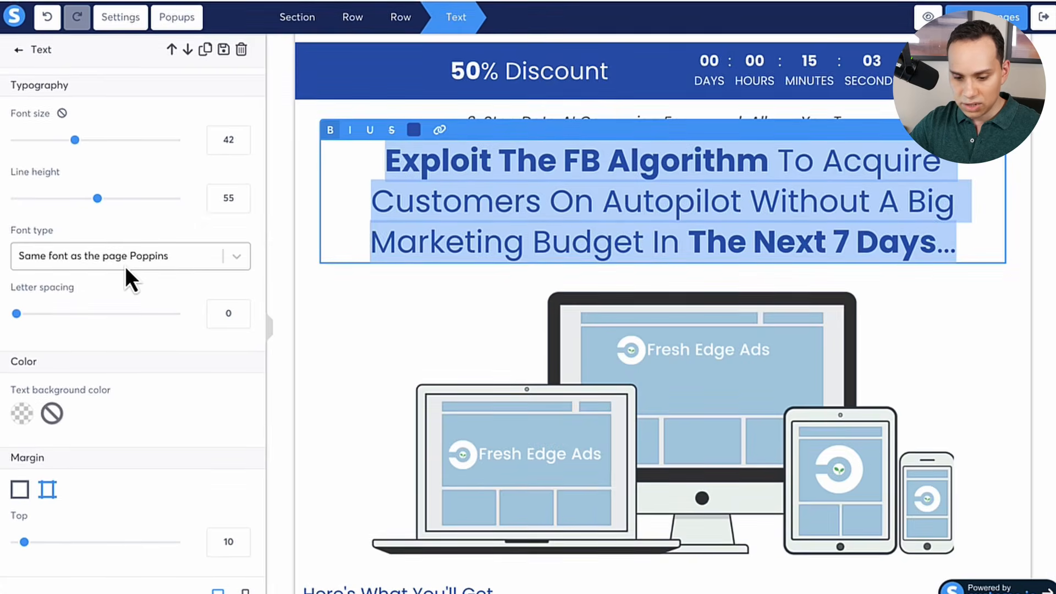
left_click(47, 486)
scroll(50, 495, "down", 5)
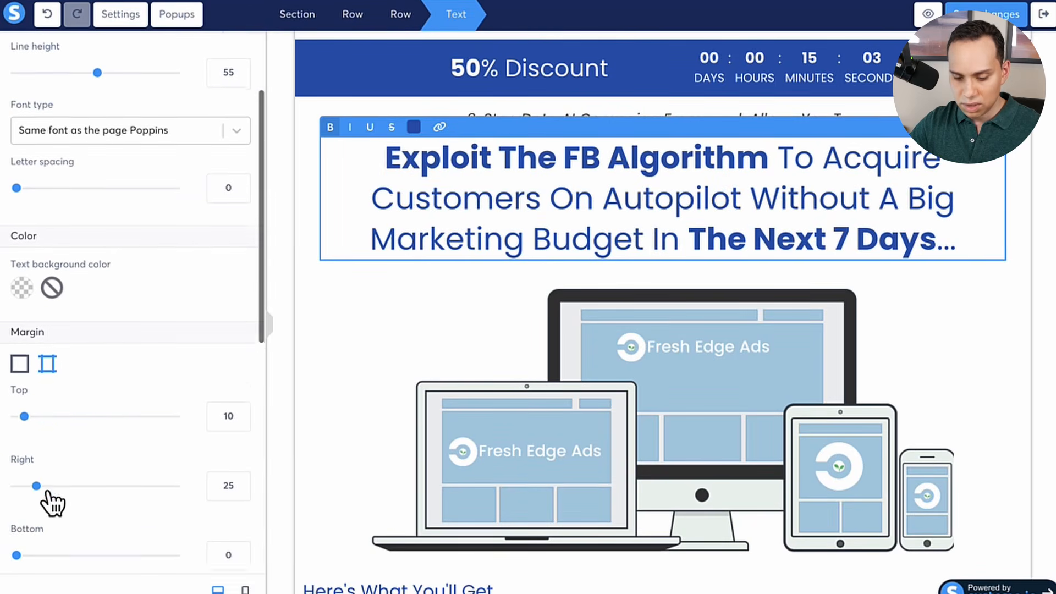
mouse_move(24, 275)
left_mouse_down()
mouse_move(52, 275)
mouse_move(24, 276)
left_mouse_up()
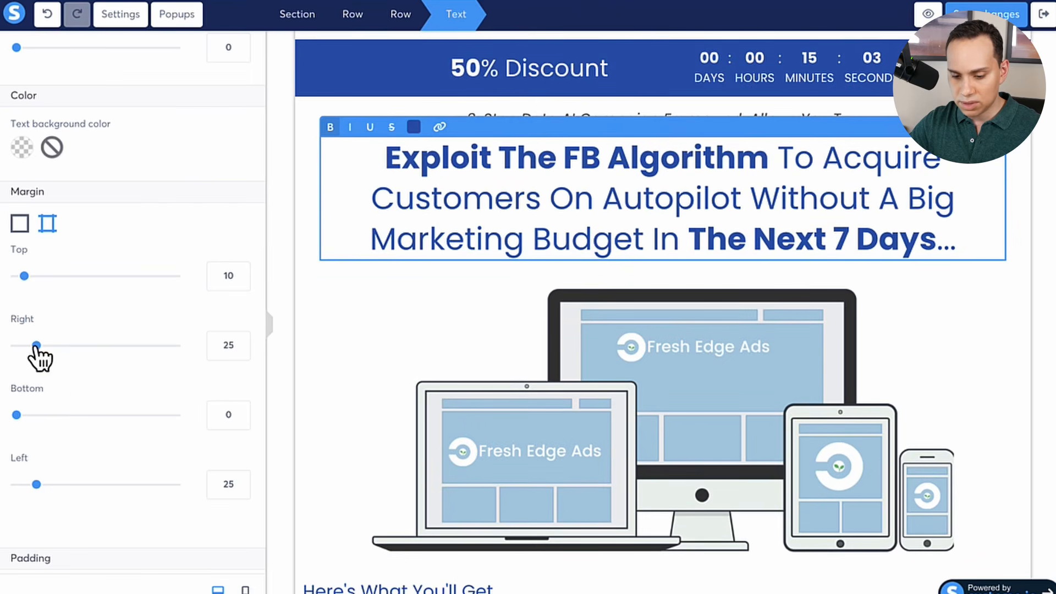
left_click_drag(37, 345, 5, 344)
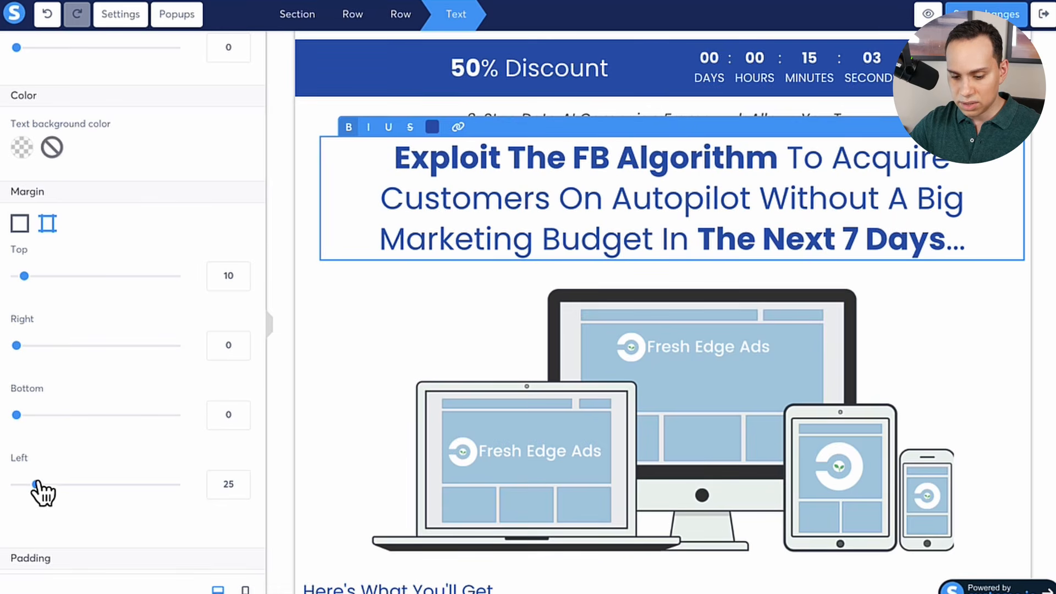
left_click_drag(36, 484, 4, 489)
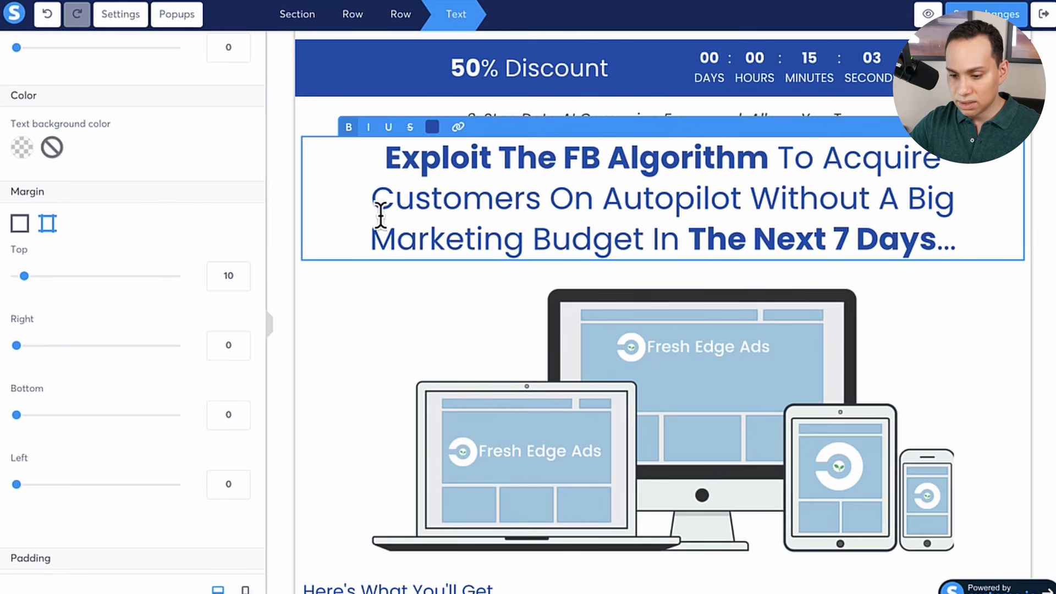
Set the page headline's left and right margins to 50
double_click(537, 198)
left_click(228, 478)
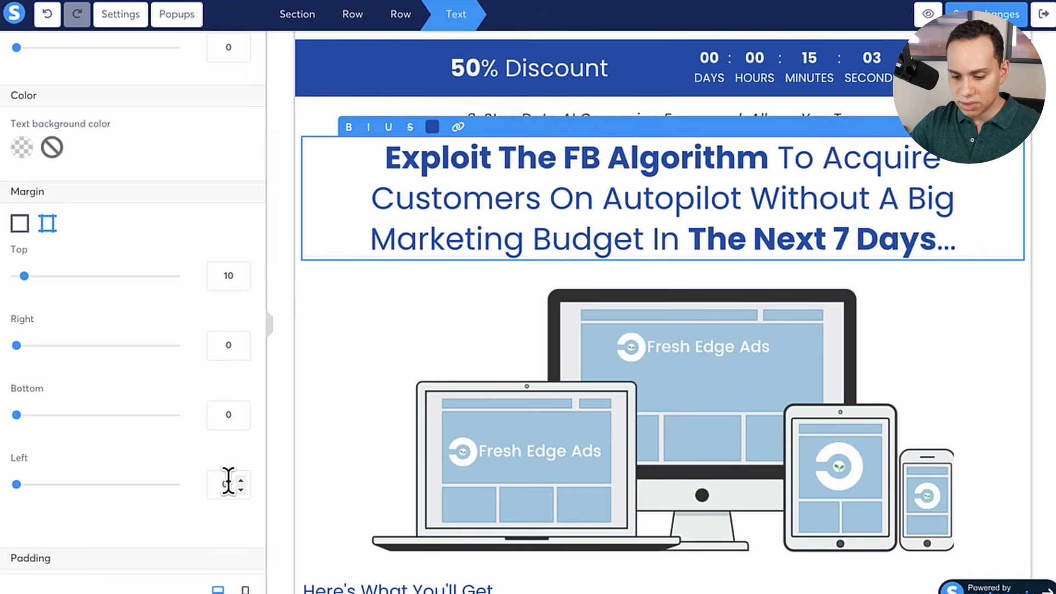
type("50")
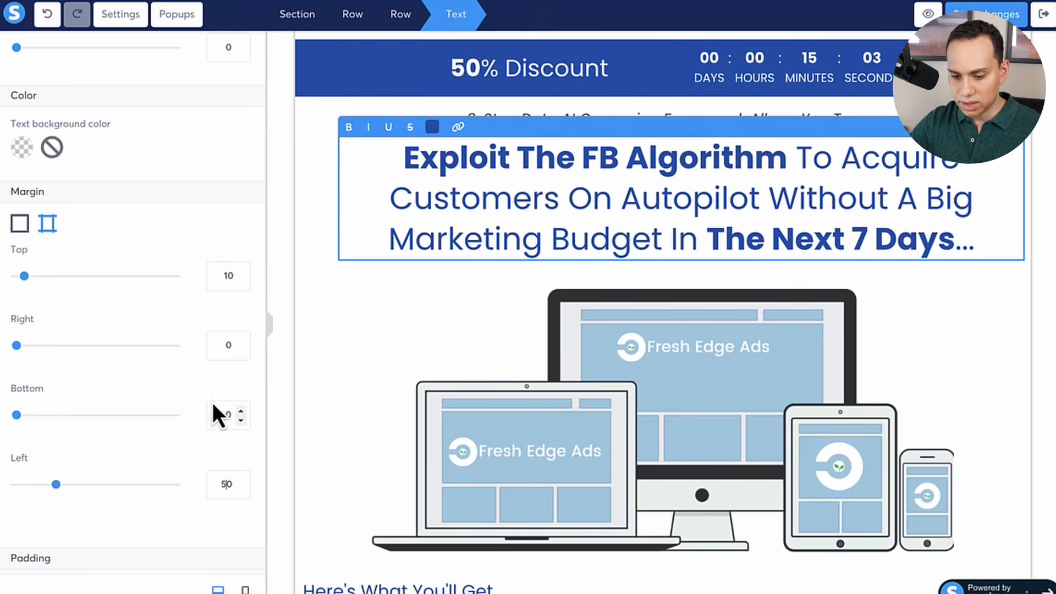
left_click(219, 347)
type("50")
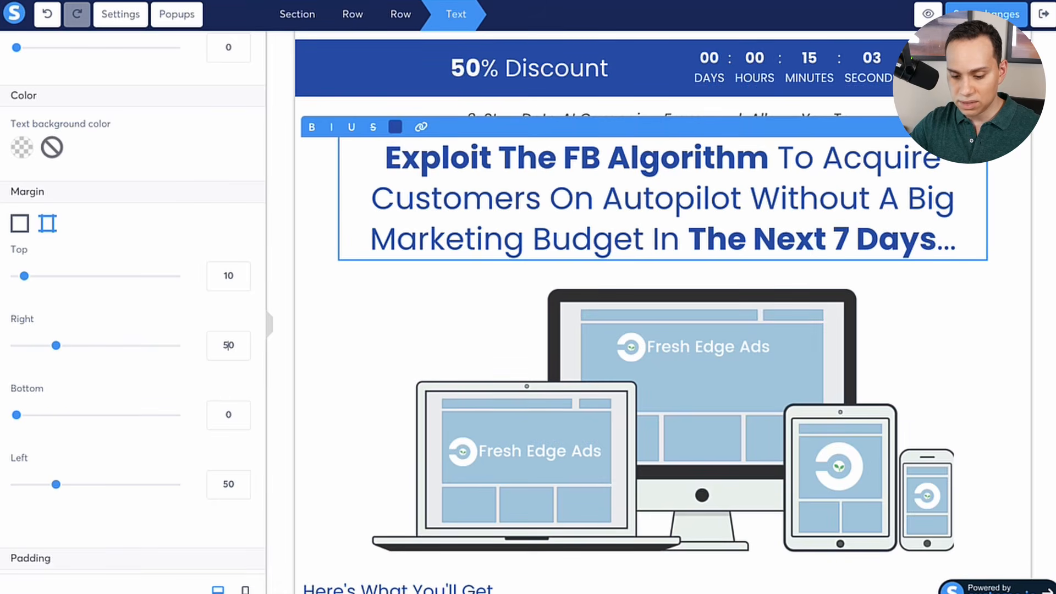
In the mobile view, set the page headline's line height to 25
left_click(245, 589)
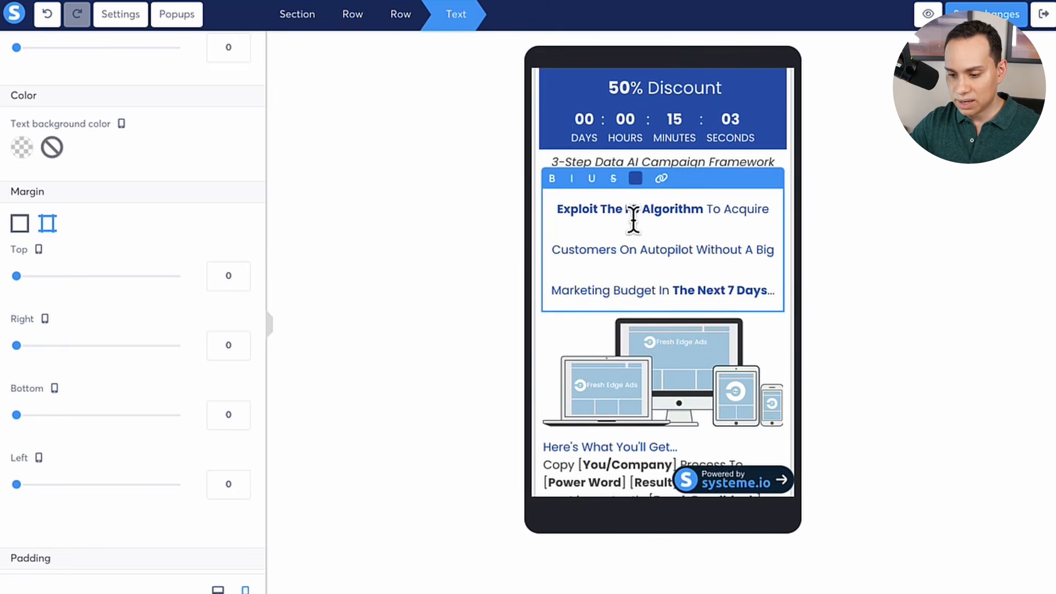
left_click(454, 242)
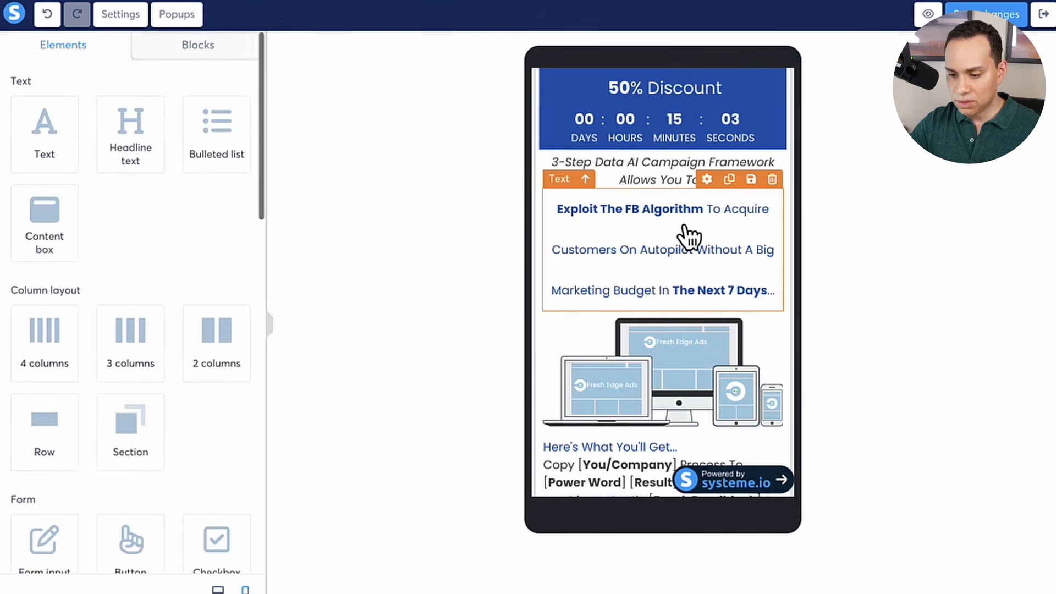
left_click(708, 181)
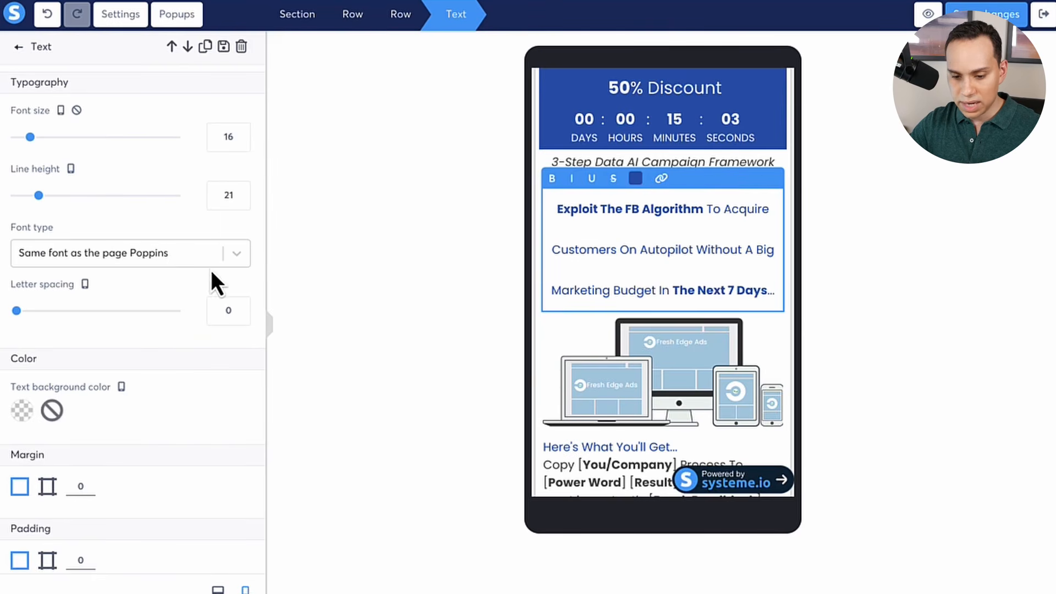
left_click_drag(38, 195, 46, 196)
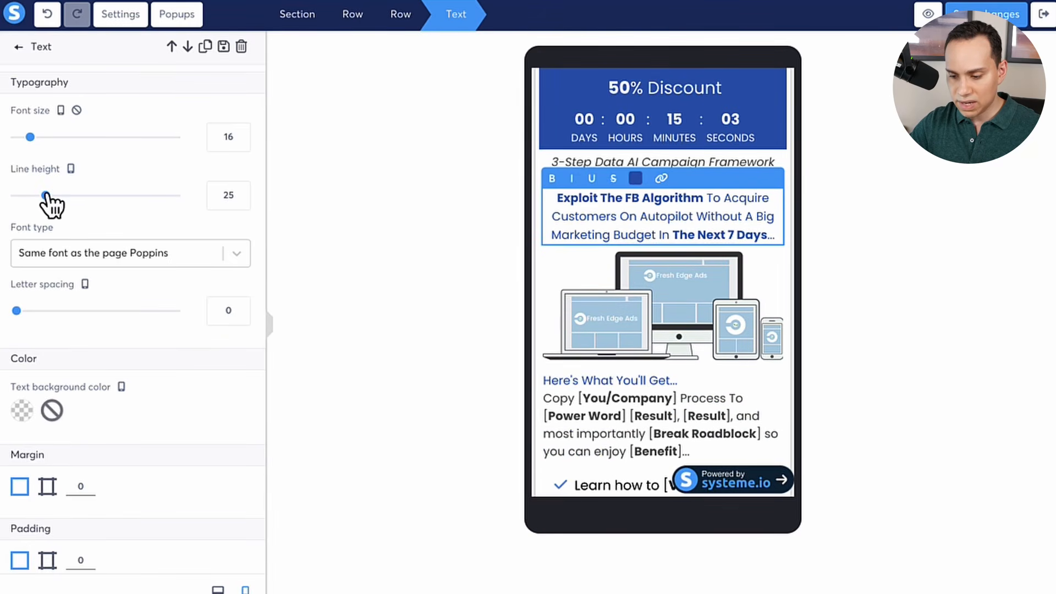
Compare the headline in the desktop and mobile views, ending in the desktop view with the headline deselected
left_click(217, 588)
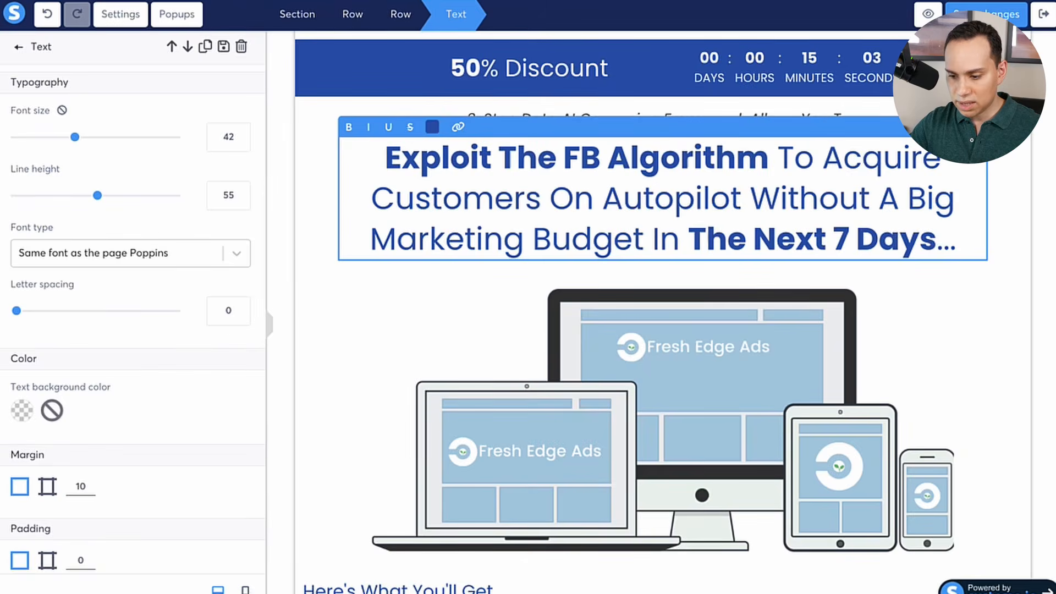
left_click(245, 590)
left_click(218, 590)
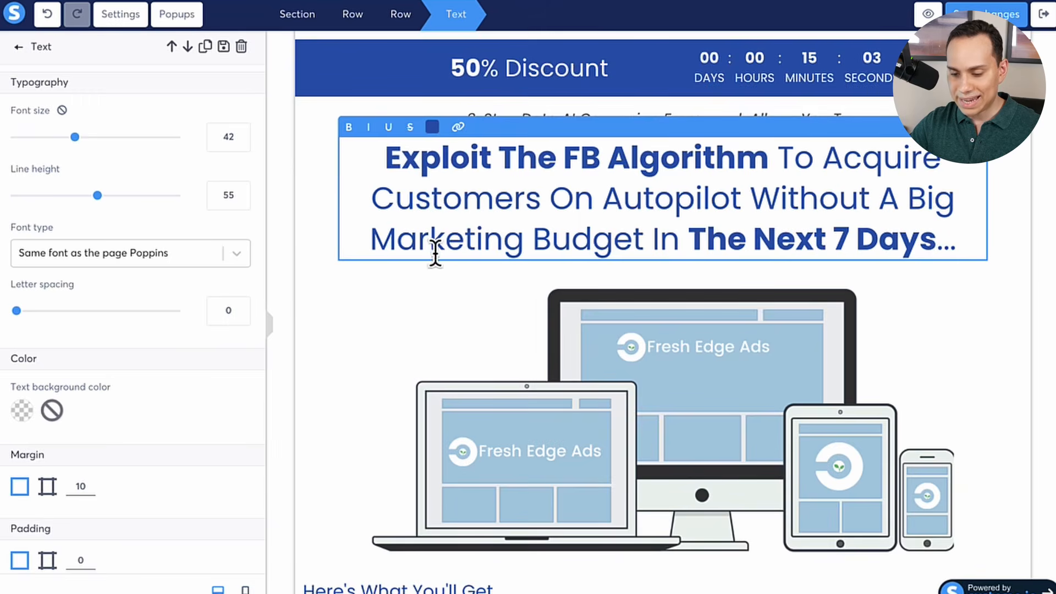
left_click(328, 212)
left_click(358, 331)
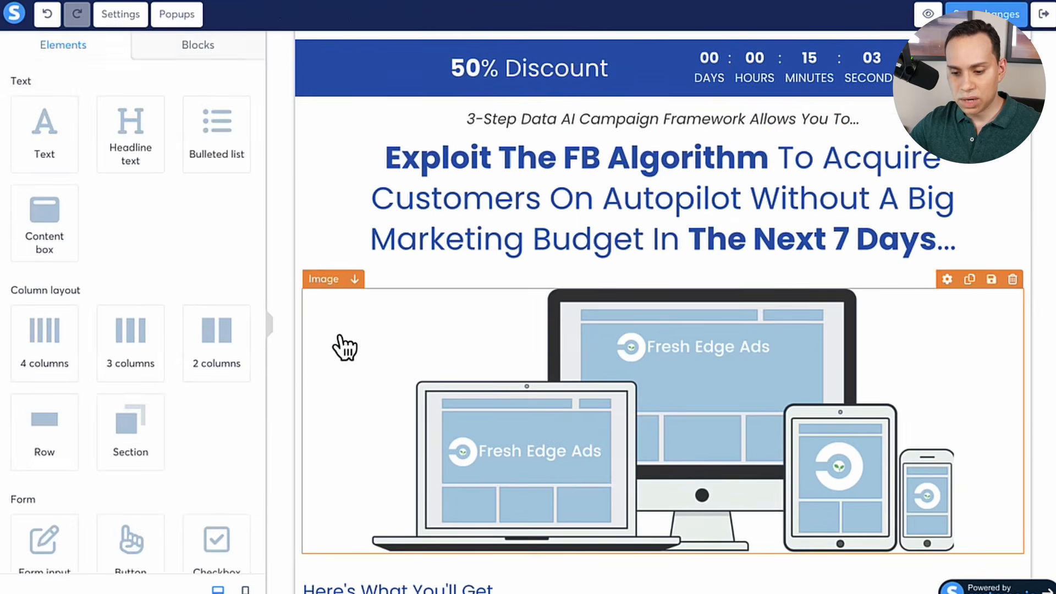
Reduce the Fresh Edge Ads product image's size to about 600 and undo the last small size change
scroll(352, 338, "down", 3)
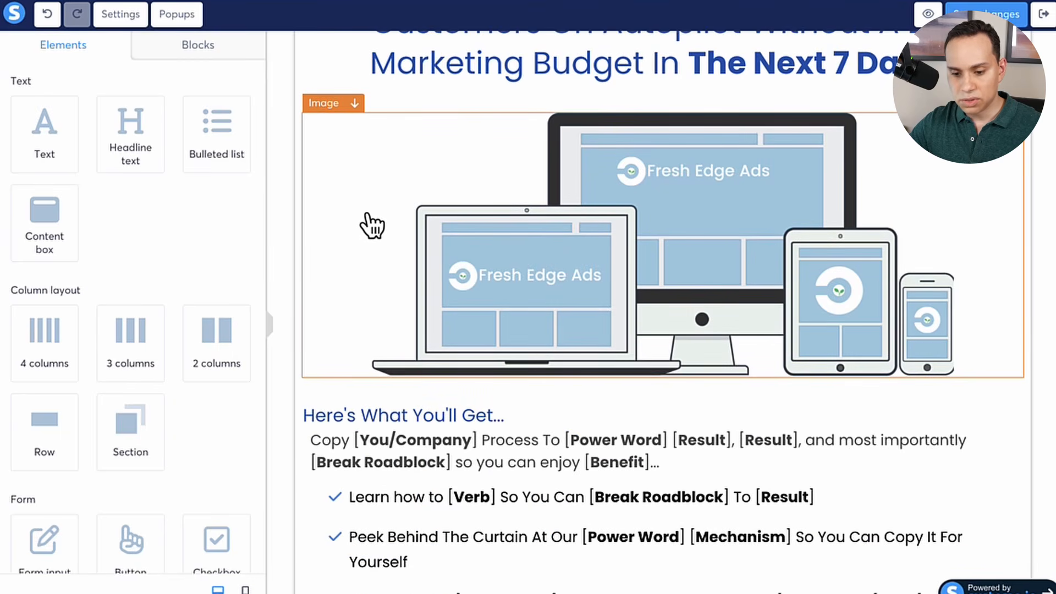
left_click(668, 222)
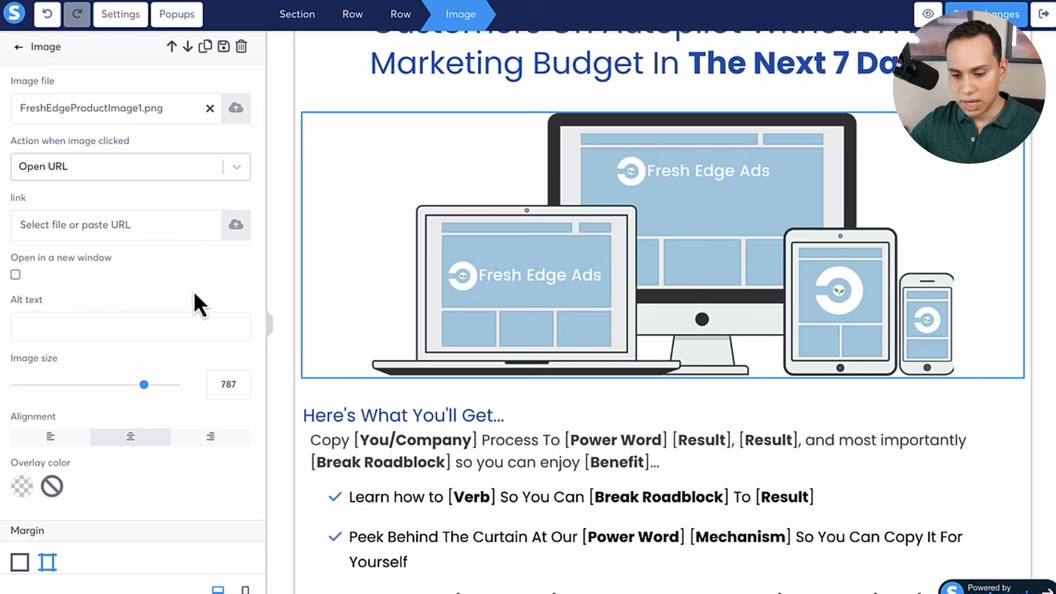
left_click_drag(144, 385, 113, 385)
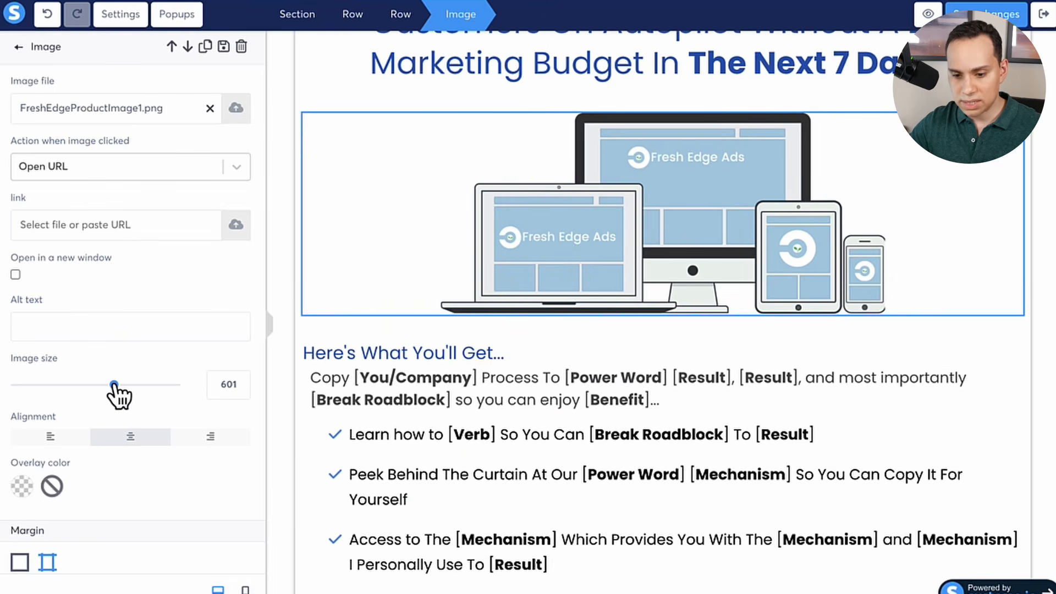
left_click(46, 23)
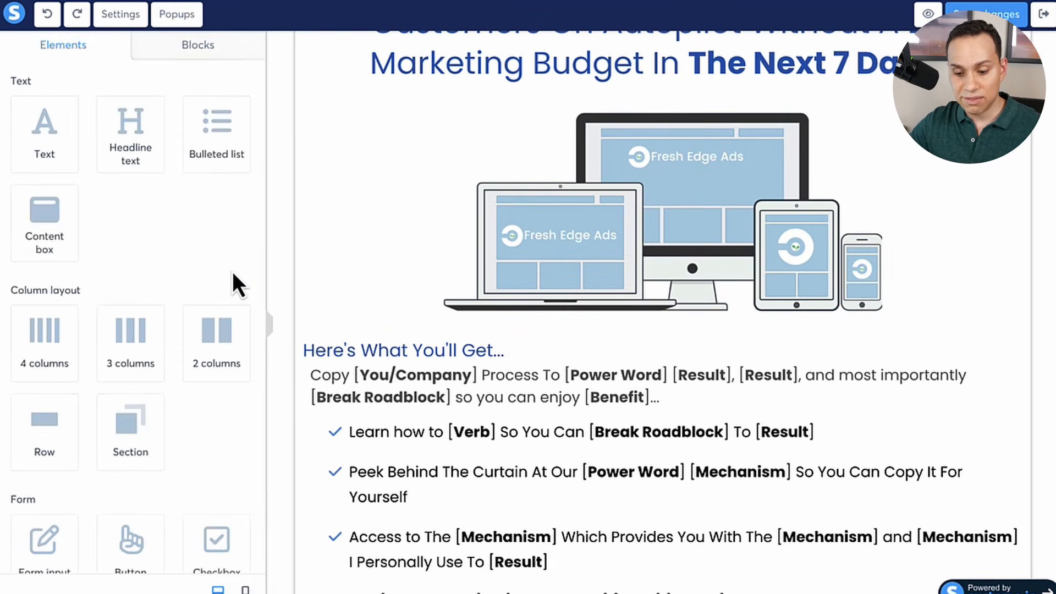
Add a video element between the page headline and the product image
scroll(232, 272, "down", 6)
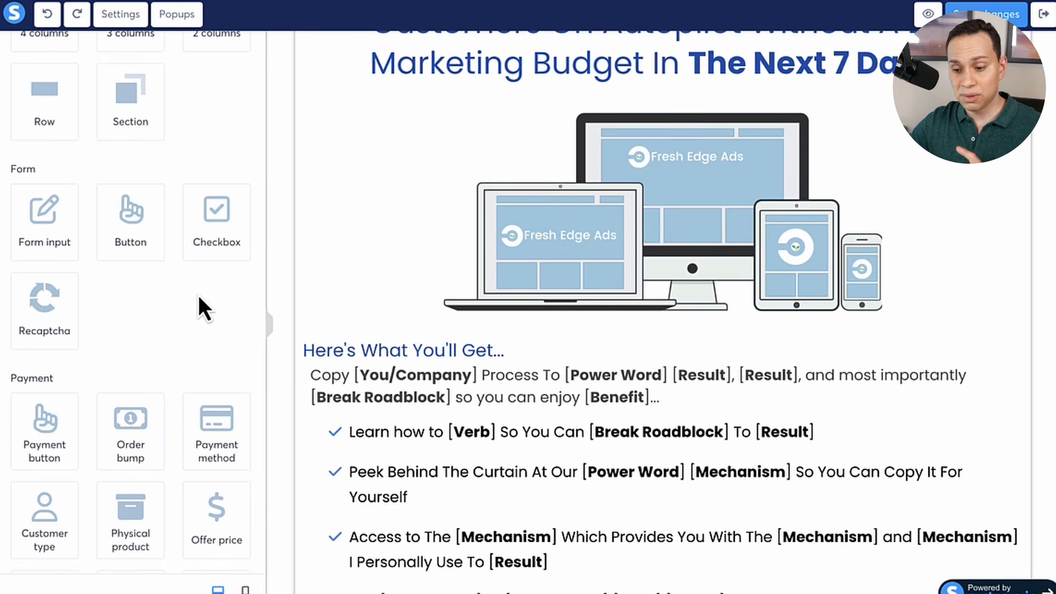
scroll(175, 309, "up", 5)
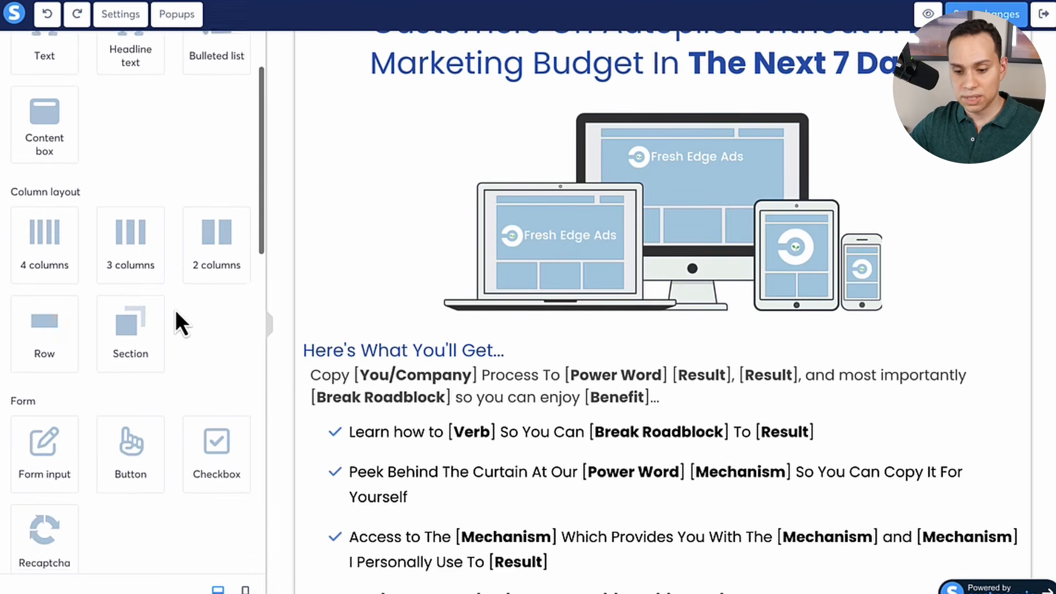
scroll(176, 309, "up", 1)
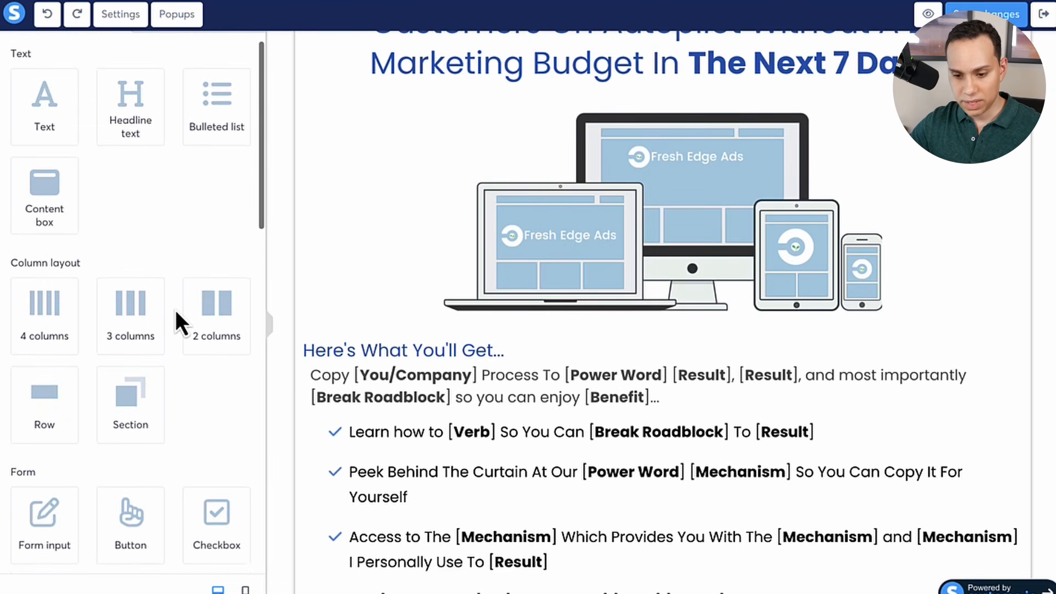
scroll(176, 309, "down", 15)
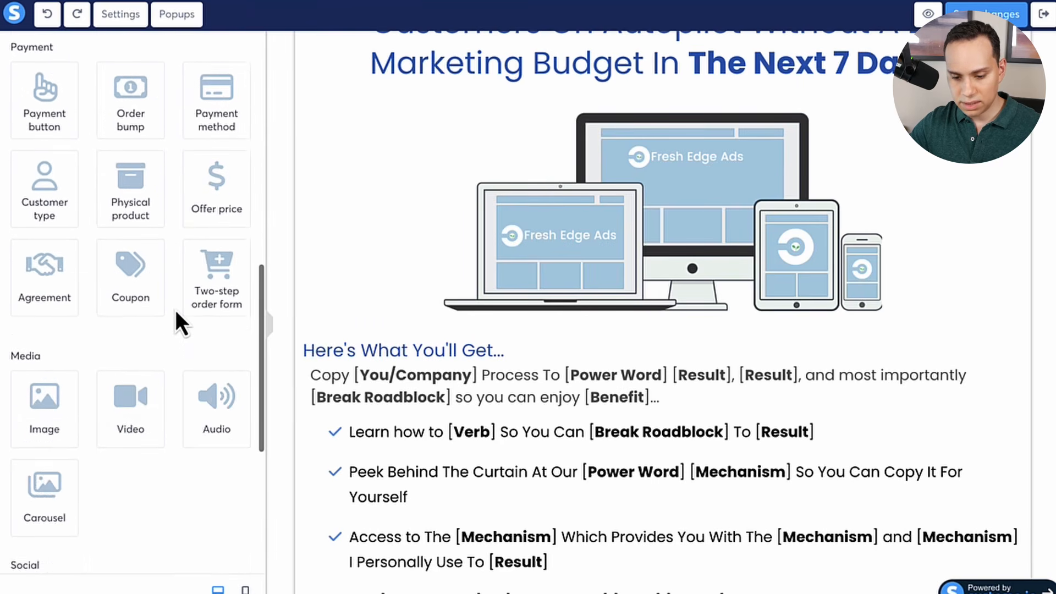
left_click_drag(137, 196, 686, 119)
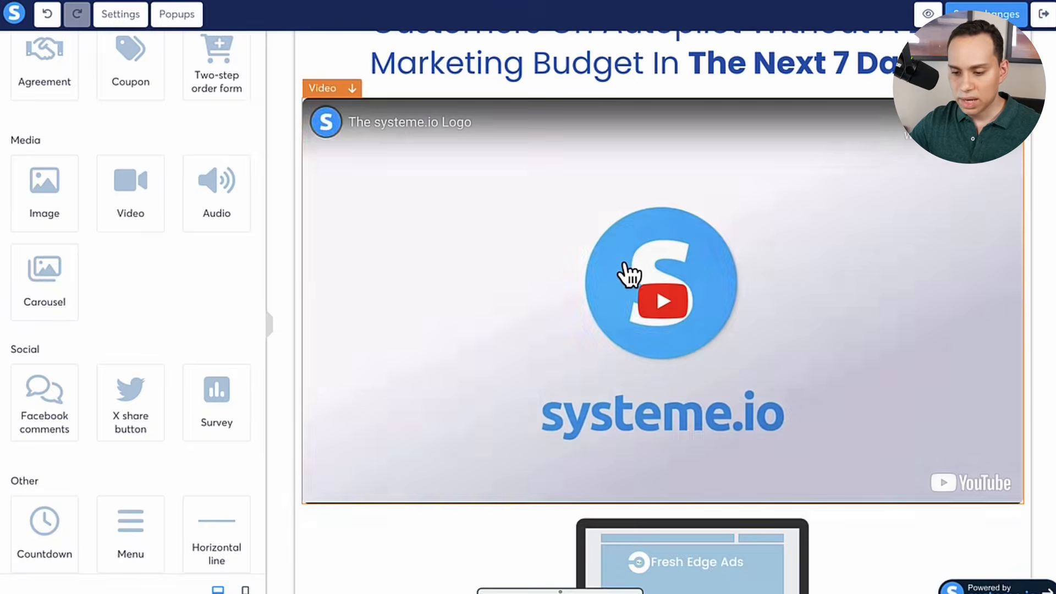
Set the new video element's video type to Upload file
left_click(626, 271)
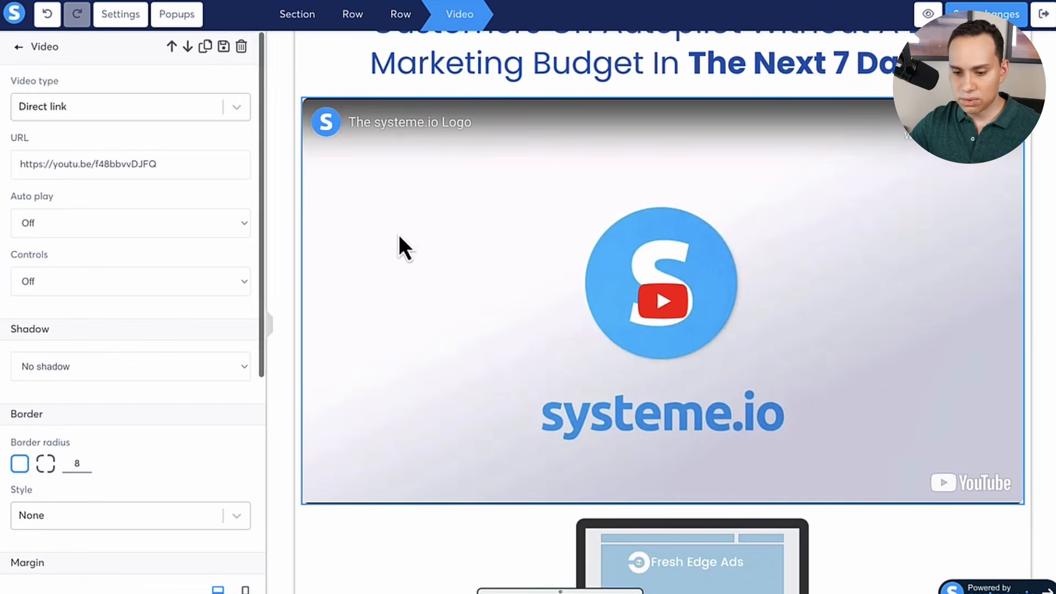
left_click(245, 107)
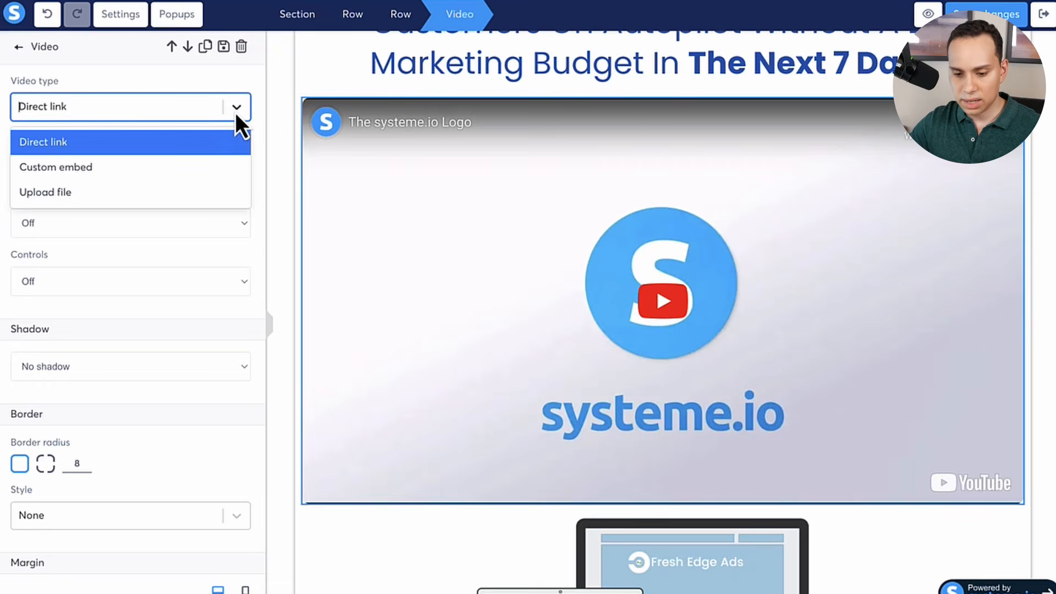
left_click(124, 190)
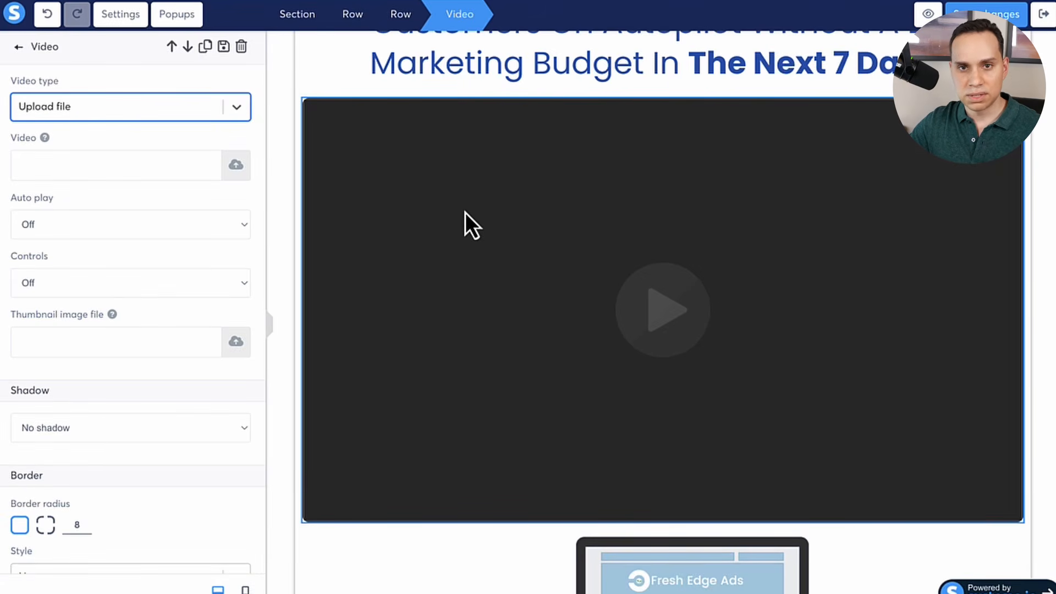
Delete the video element above the product image
left_click(541, 188)
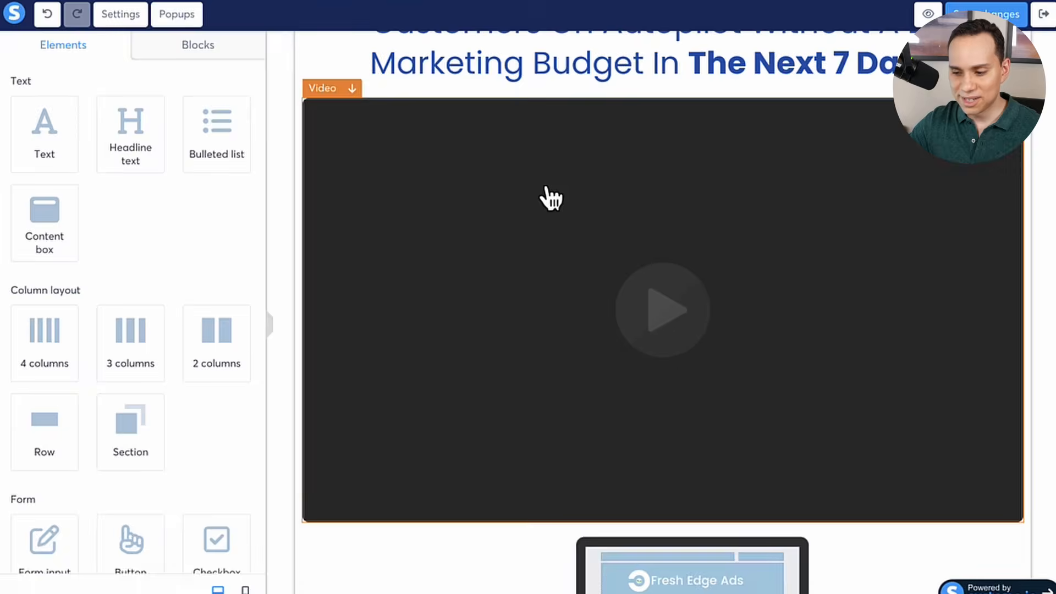
left_click(1012, 88)
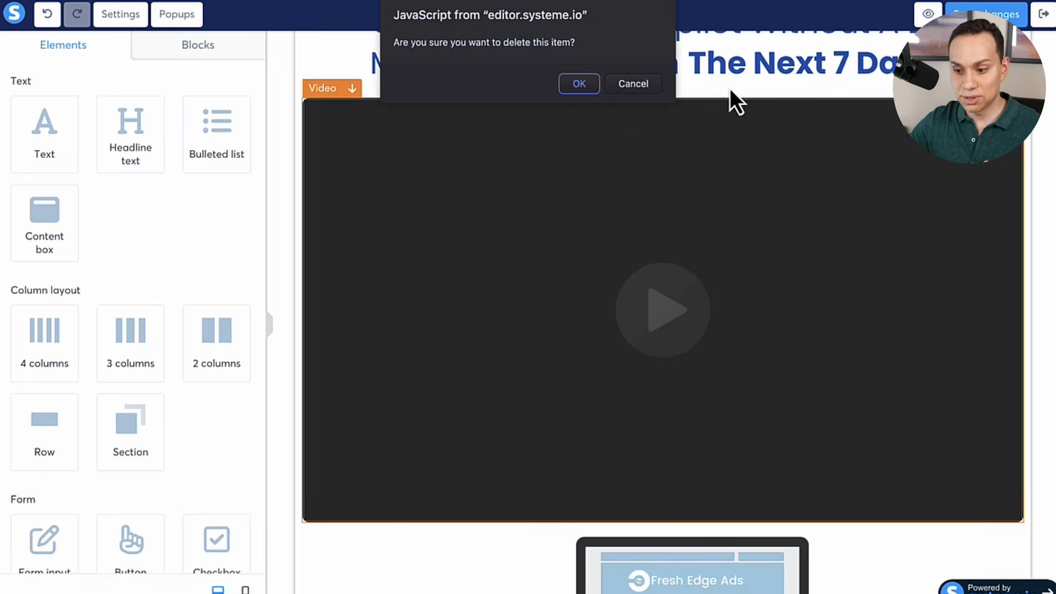
left_click(579, 84)
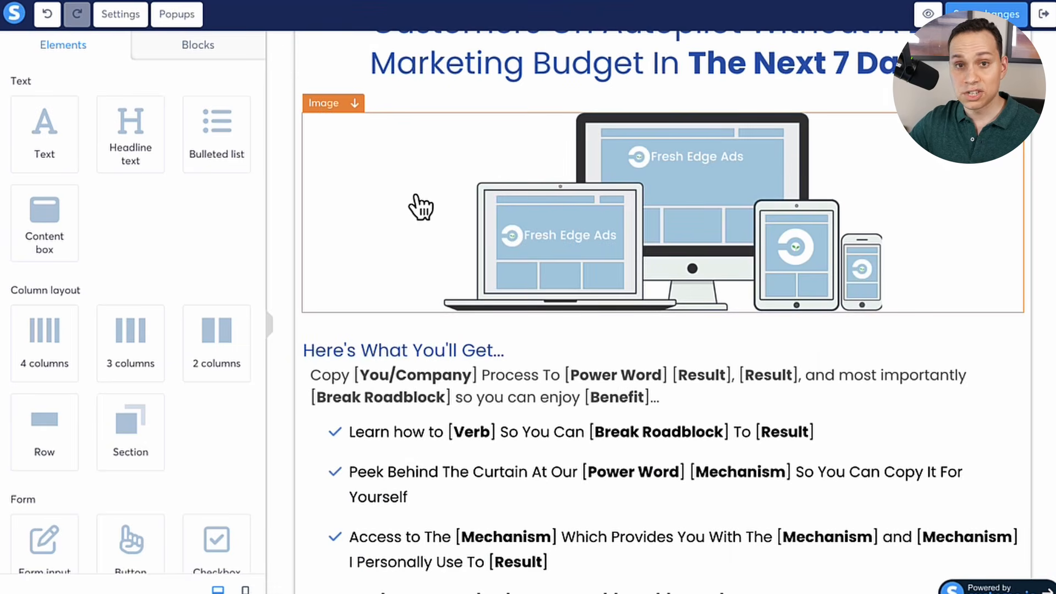
From the Facebook Ads example in Google Docs, copy the paragraph under "Here's What You'll Walk Away With..." and return to the sales page editor
scroll(390, 207, "down", 4)
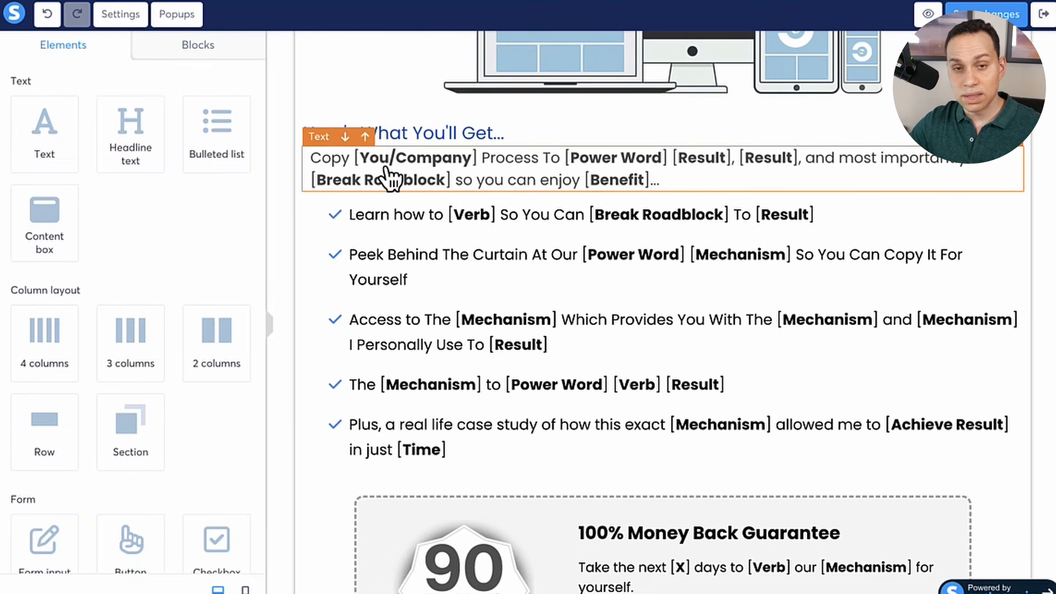
key("ctrl+Right")
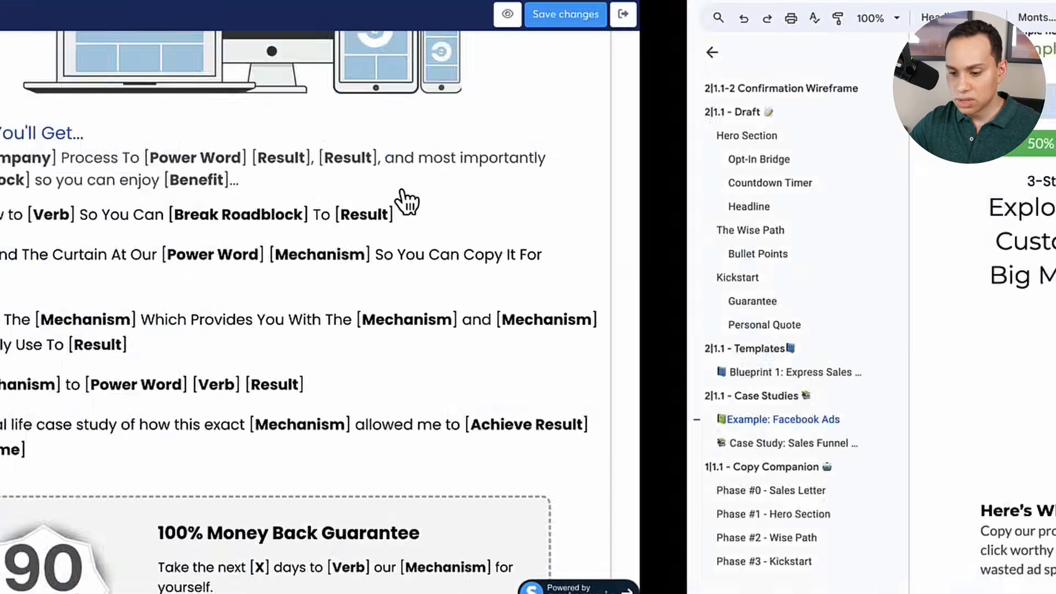
scroll(361, 347, "down", 8)
scroll(361, 346, "up", 3)
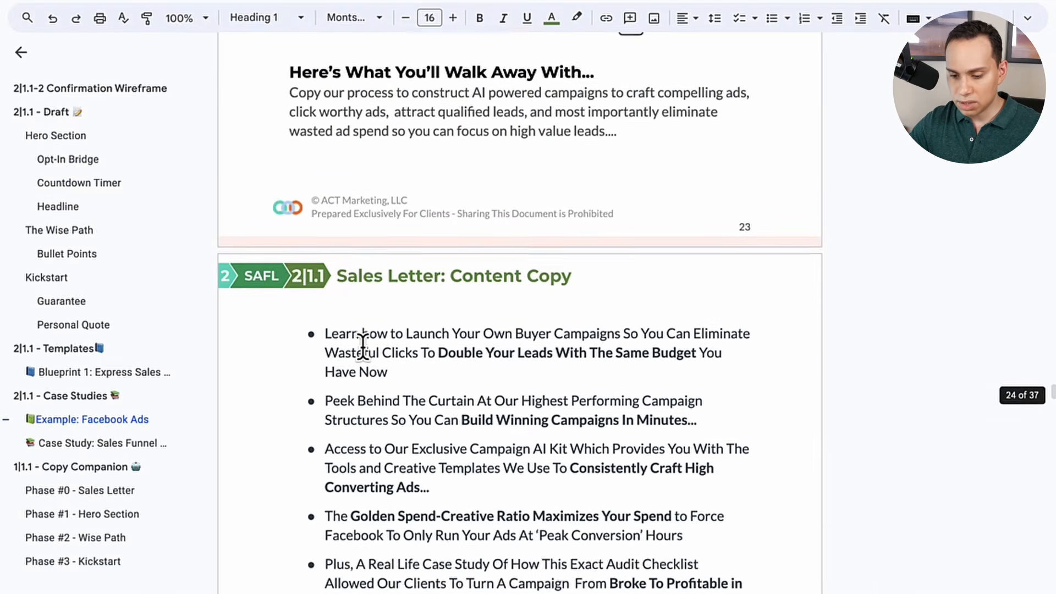
left_click(284, 160)
left_click(651, 213, "shift")
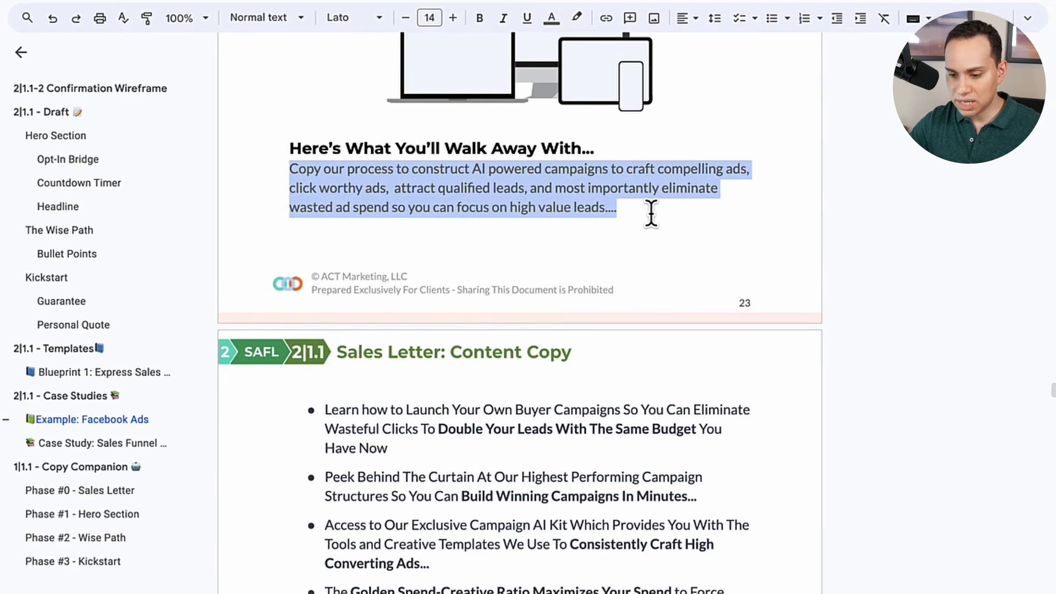
key("ctrl+Left")
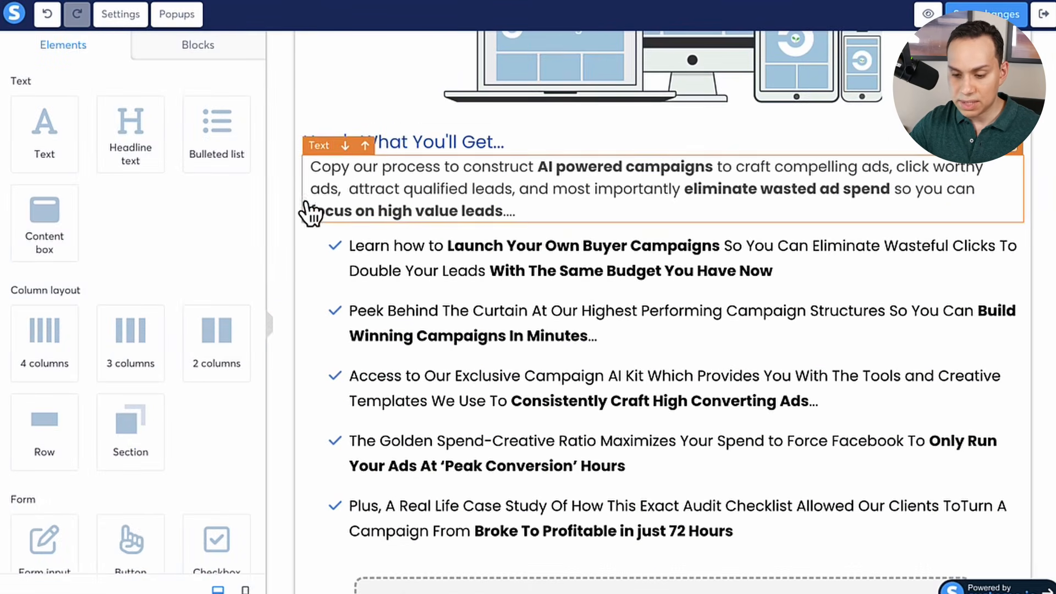
left_click(426, 332)
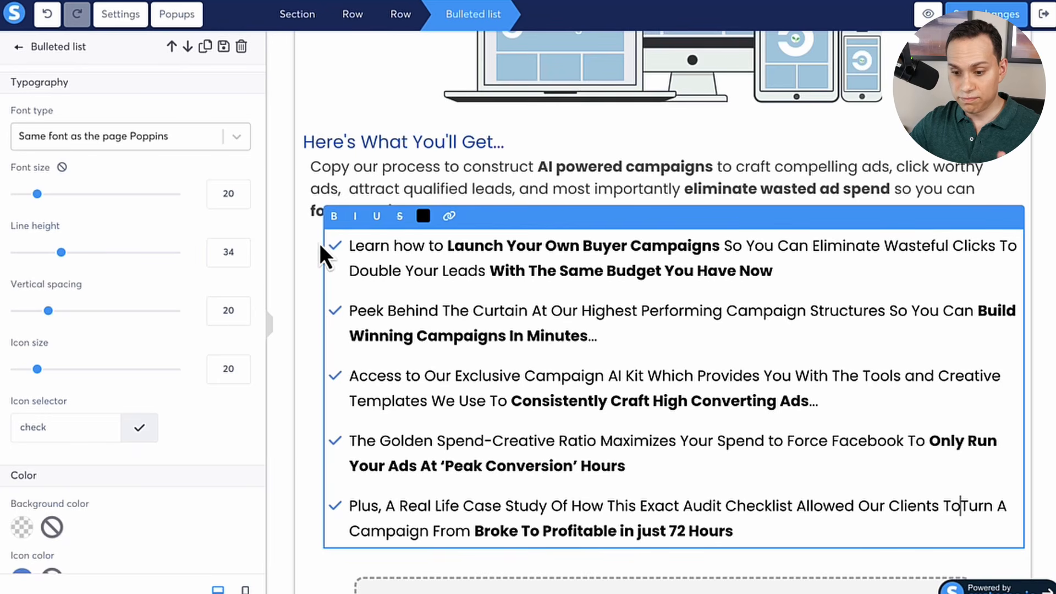
left_click(303, 259)
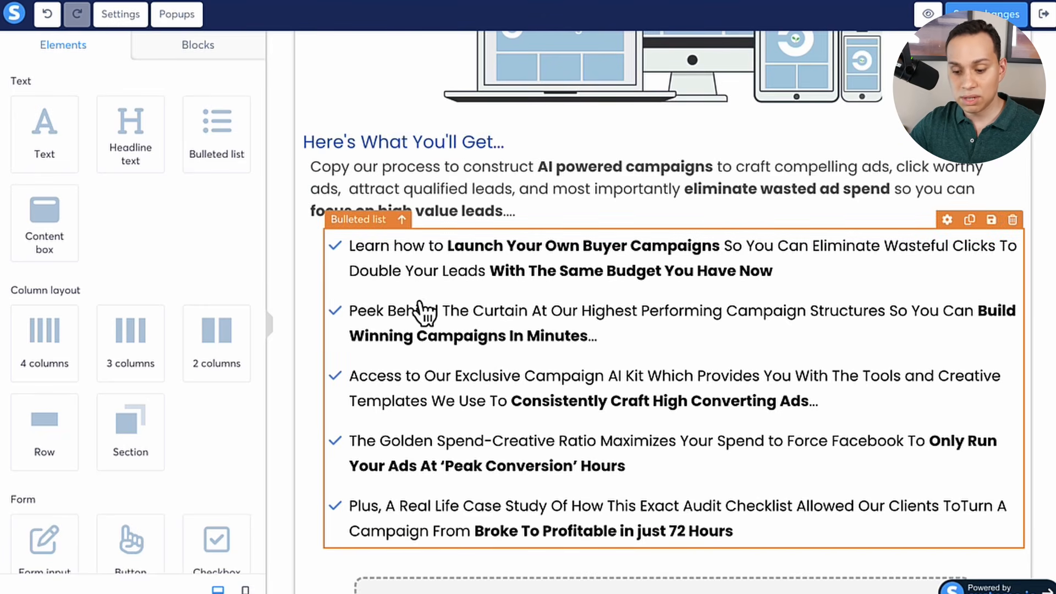
Delete the "Join Fellow Successful [Prospect Group]..." testimonial row below the money back guarantee
scroll(484, 288, "down", 3)
scroll(462, 286, "down", 7)
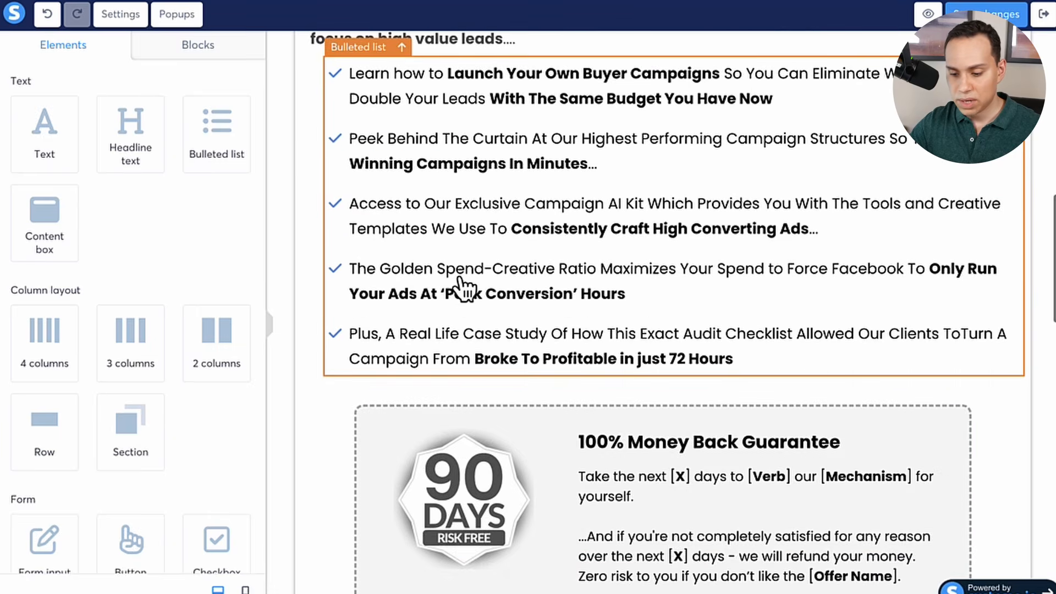
scroll(464, 289, "down", 3)
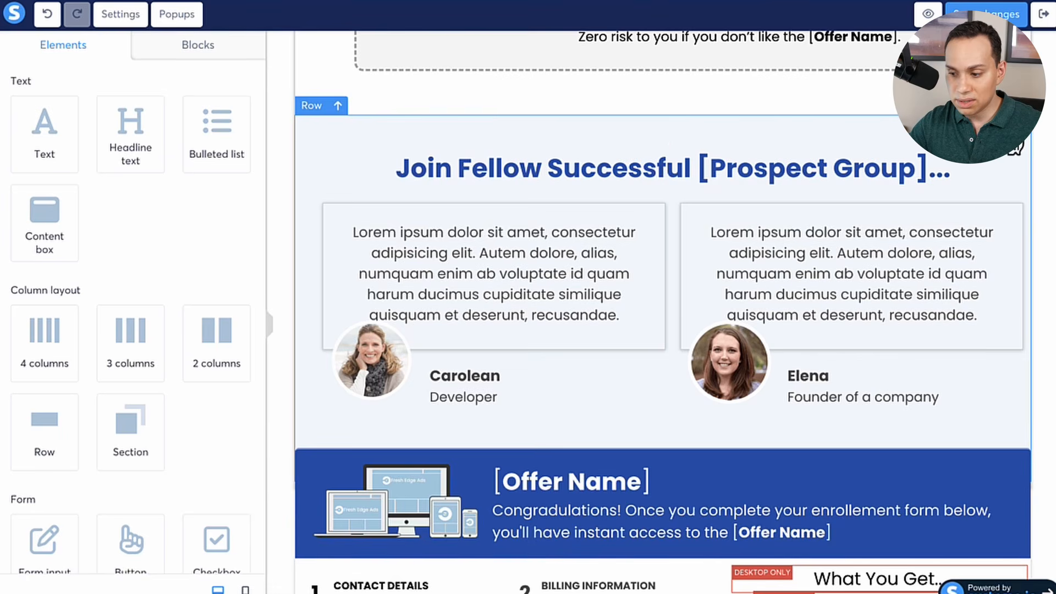
left_click(1033, 125)
left_click(580, 83)
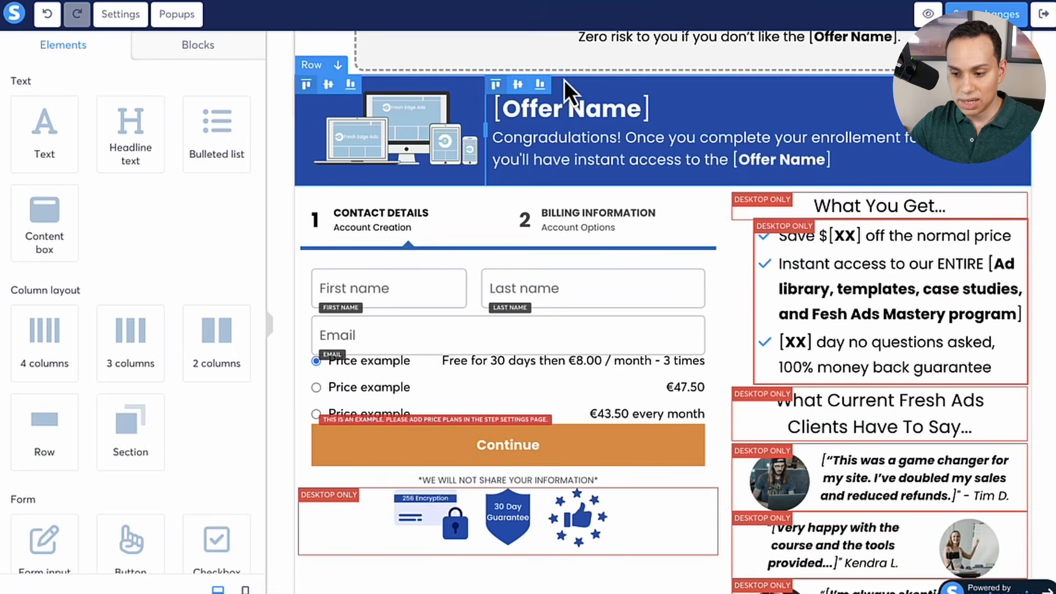
Try increasing the top margin of the blue [Offer Name] row, and undo it together with the testimonial row deletion
scroll(308, 160, "up", 1)
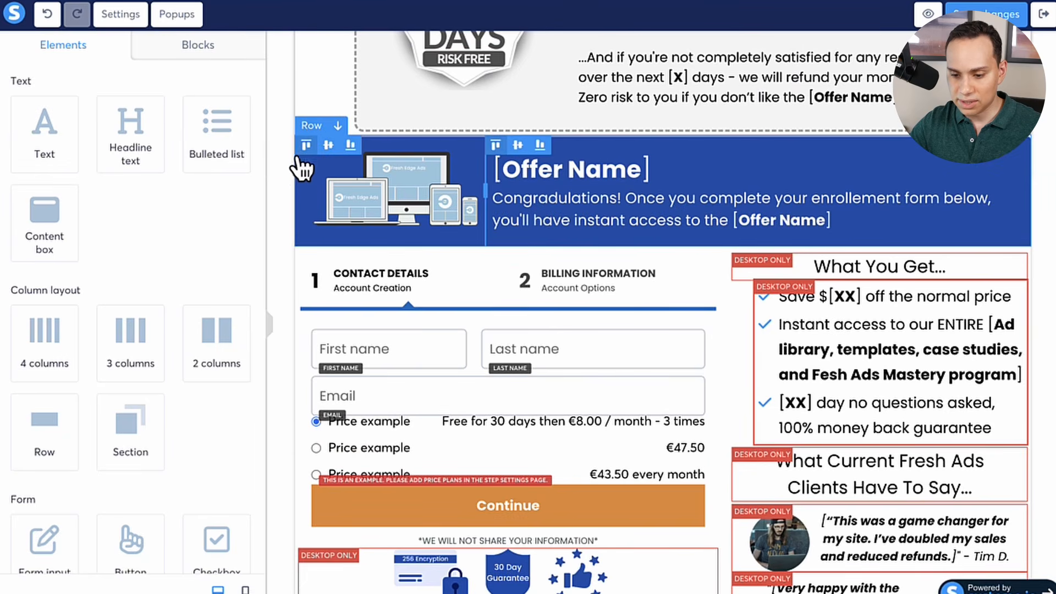
left_click(312, 201)
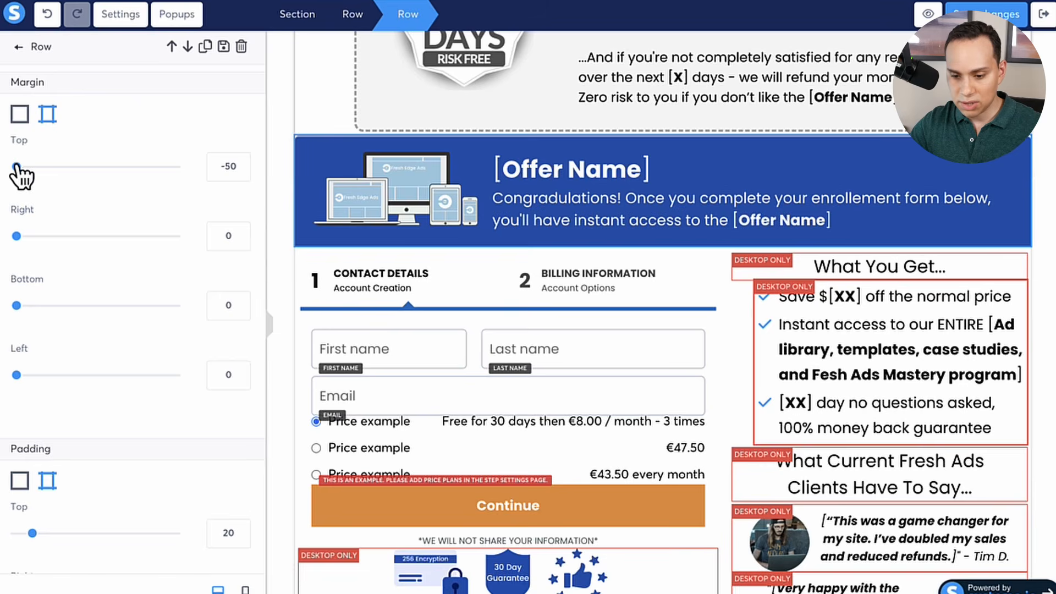
left_click_drag(16, 166, 57, 166)
left_click(519, 171)
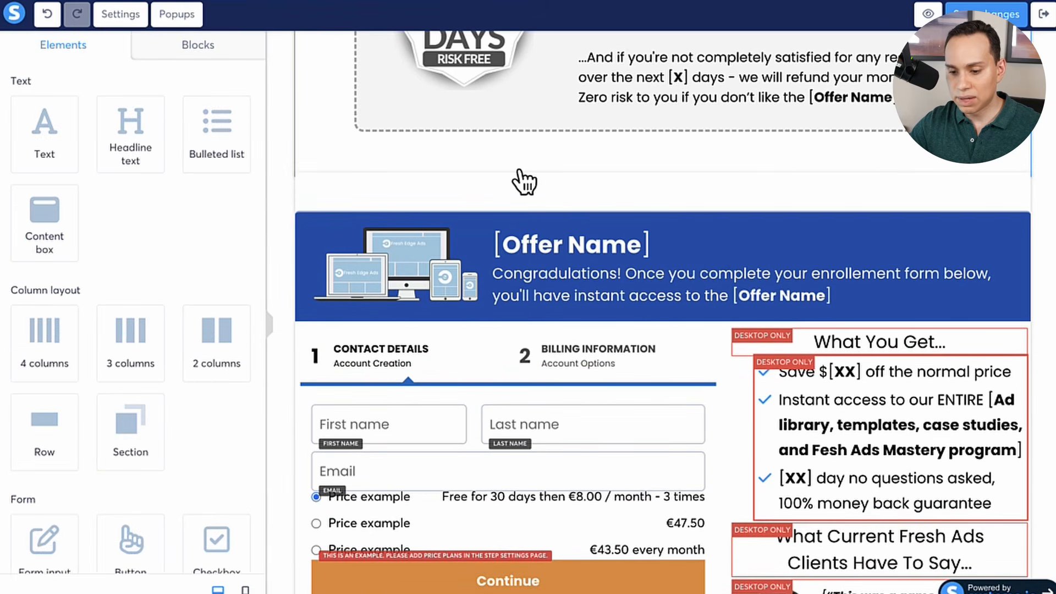
left_click(47, 16)
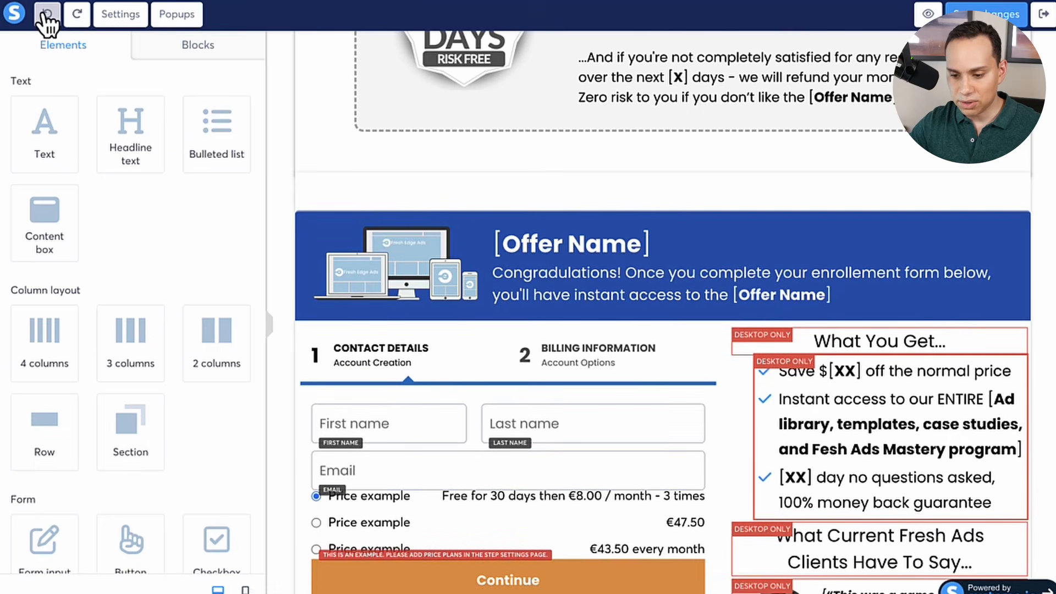
left_click(46, 16)
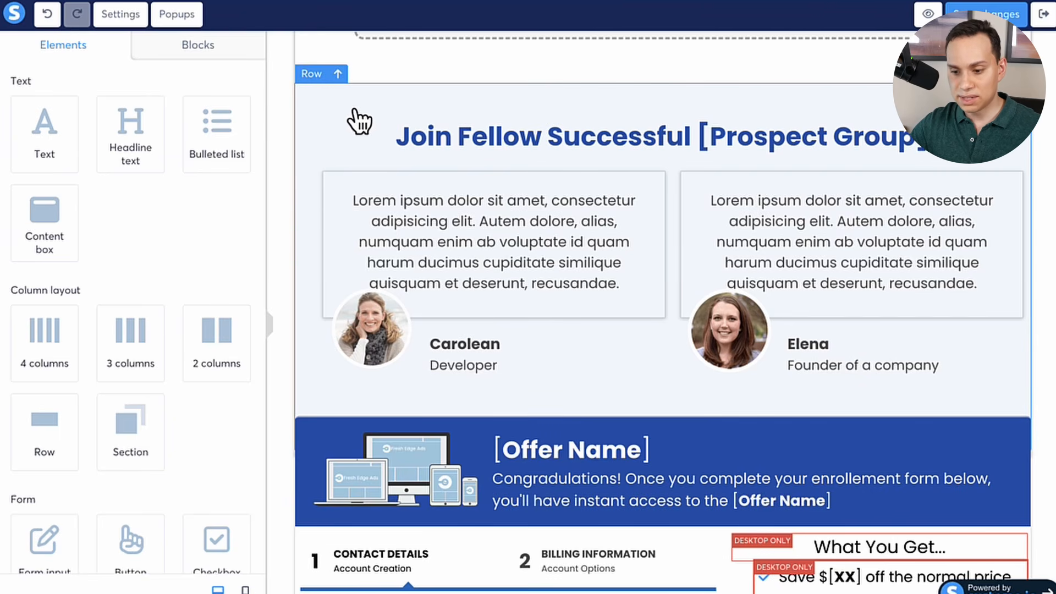
From the Facebook Ads example in Google Docs, copy the personal quote below the "Yes! I Want Profitable FB Campaigns" button
scroll(357, 114, "up", 1)
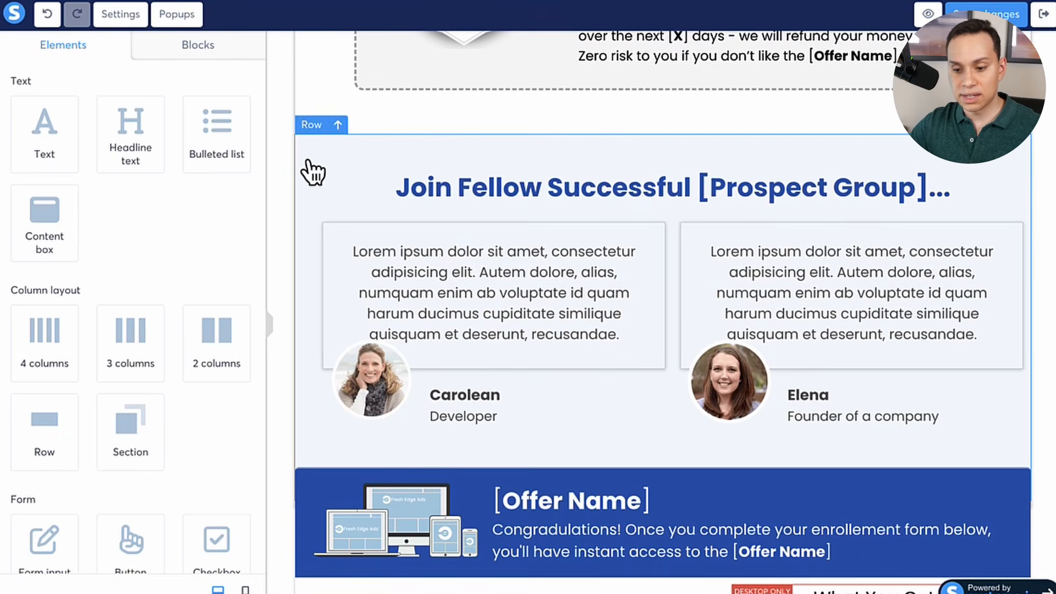
scroll(309, 169, "up", 17)
scroll(313, 172, "down", 15)
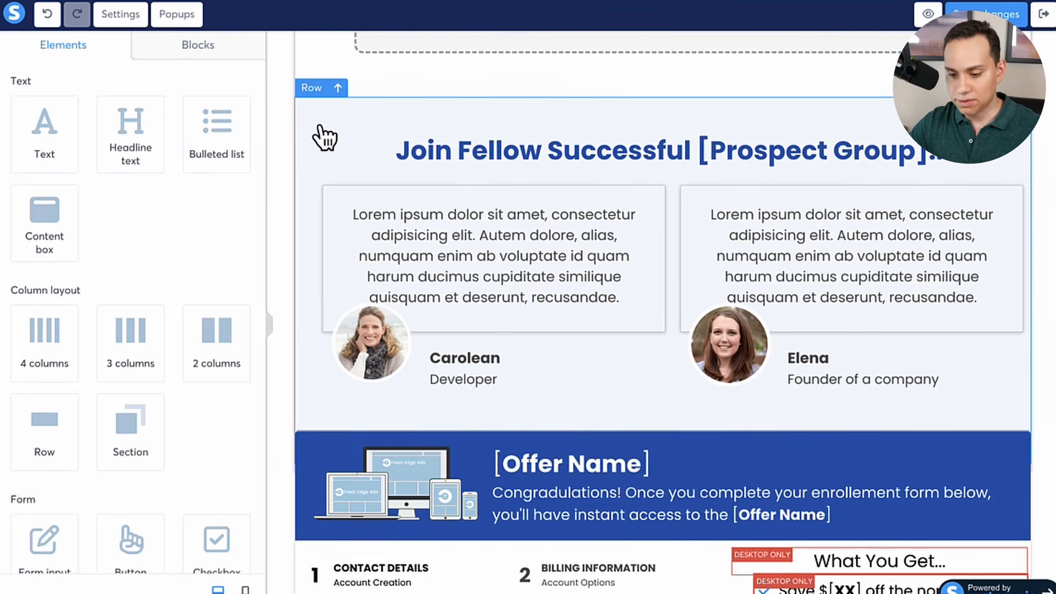
scroll(325, 136, "down", 1)
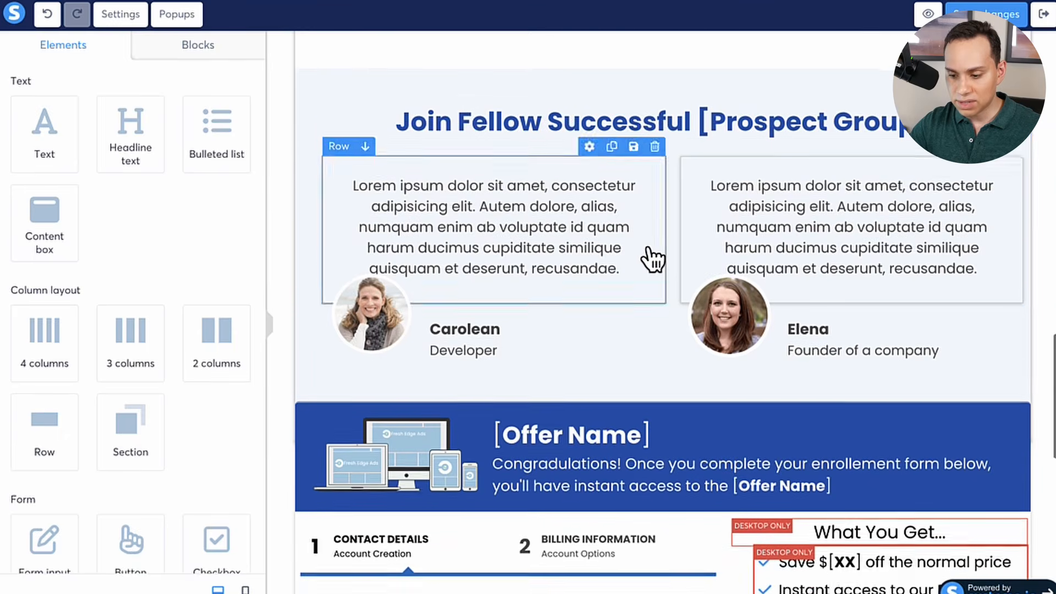
scroll(652, 259, "down", 10)
scroll(653, 259, "down", 1)
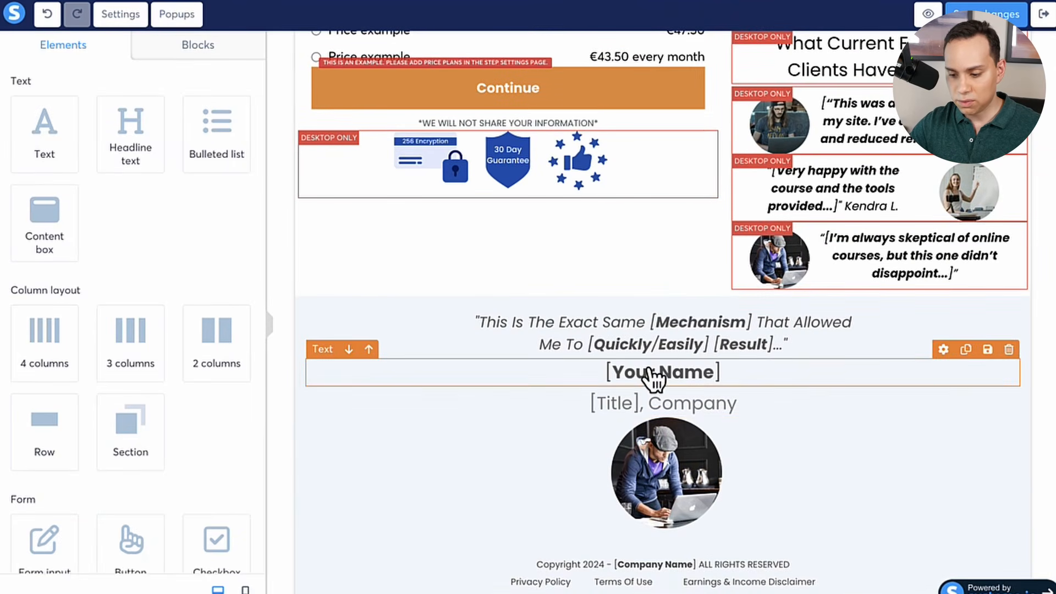
scroll(515, 356, "down", 15)
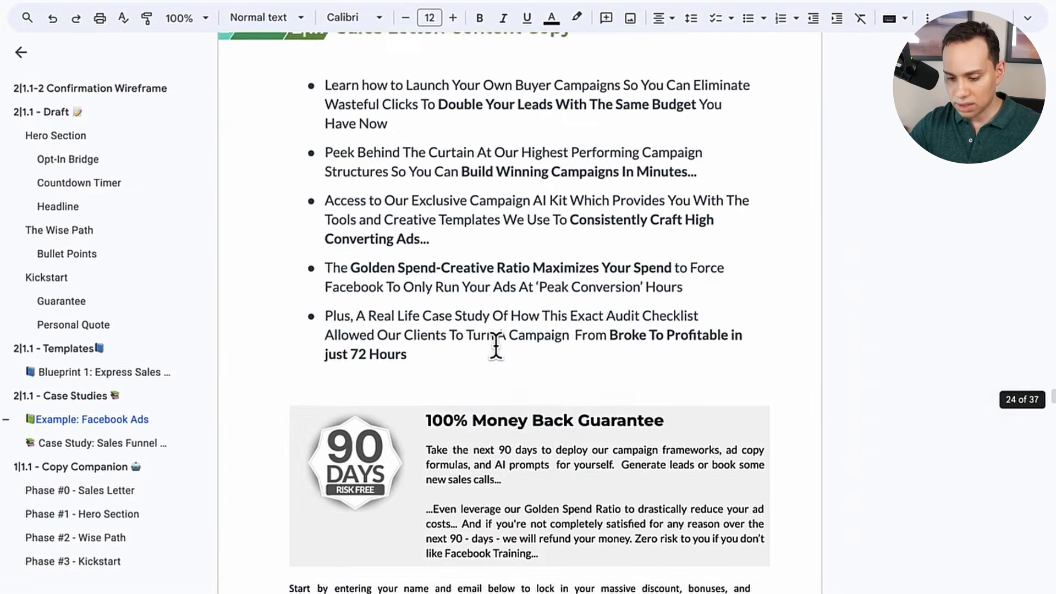
scroll(495, 345, "down", 4)
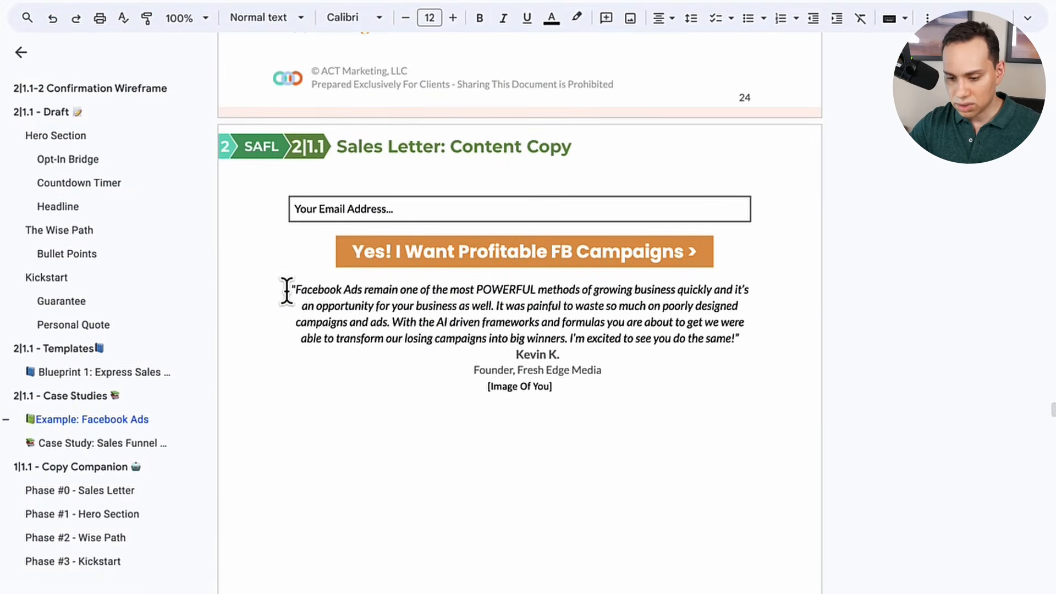
left_click(290, 289)
left_click(741, 341, "shift")
key("ctrl+c")
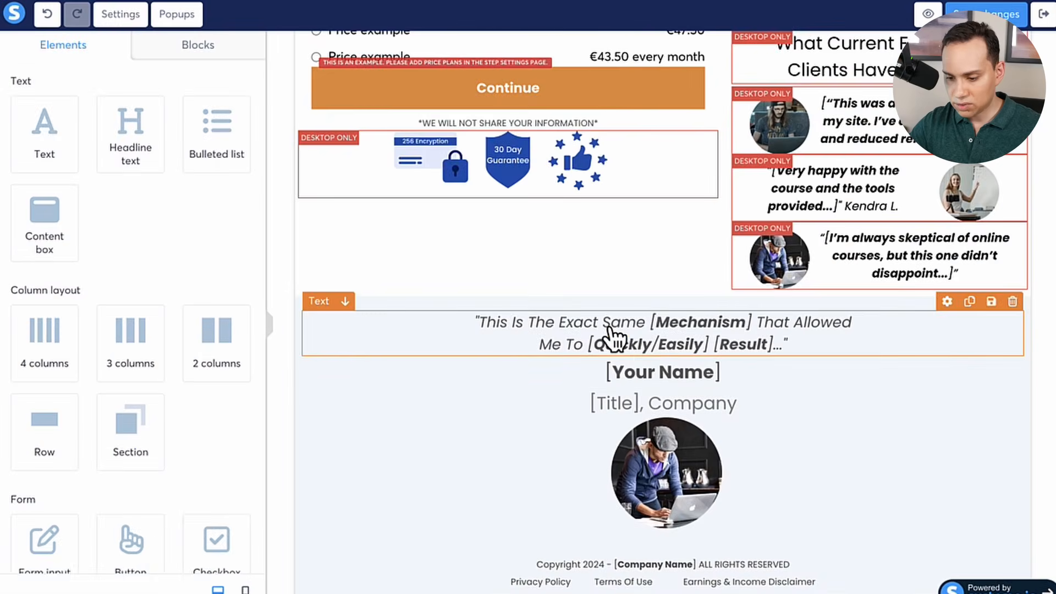
In the sales page editor, replace the placeholder quote above [Your Name] with the copied Facebook Ads quote
left_click(615, 322)
key("ctrl+a")
key("ctrl+v")
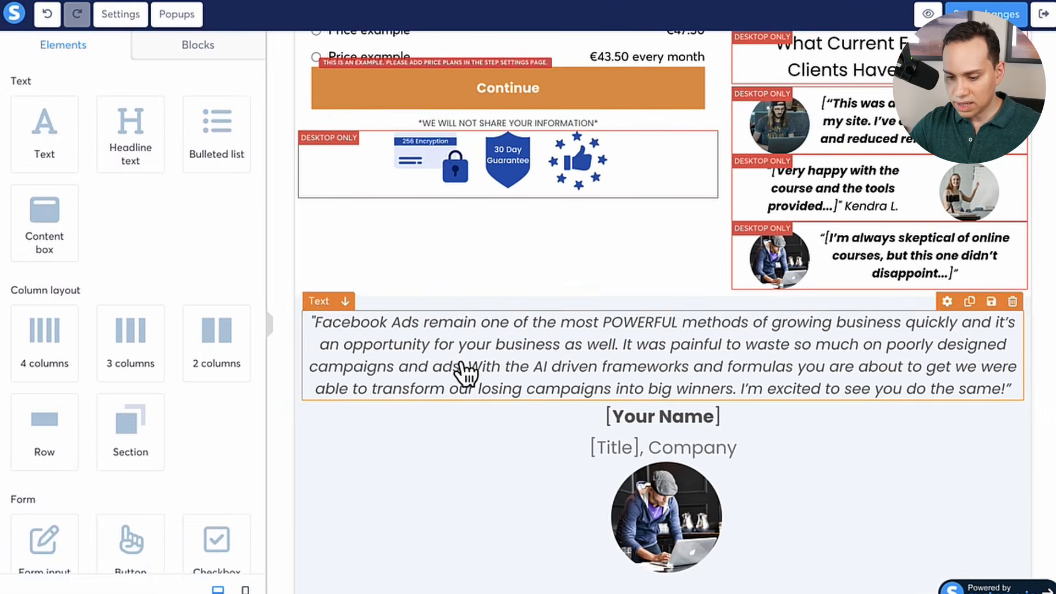
Set separate margins on the personal quote text, with 50 on the right and 50 on the left
left_click(465, 374)
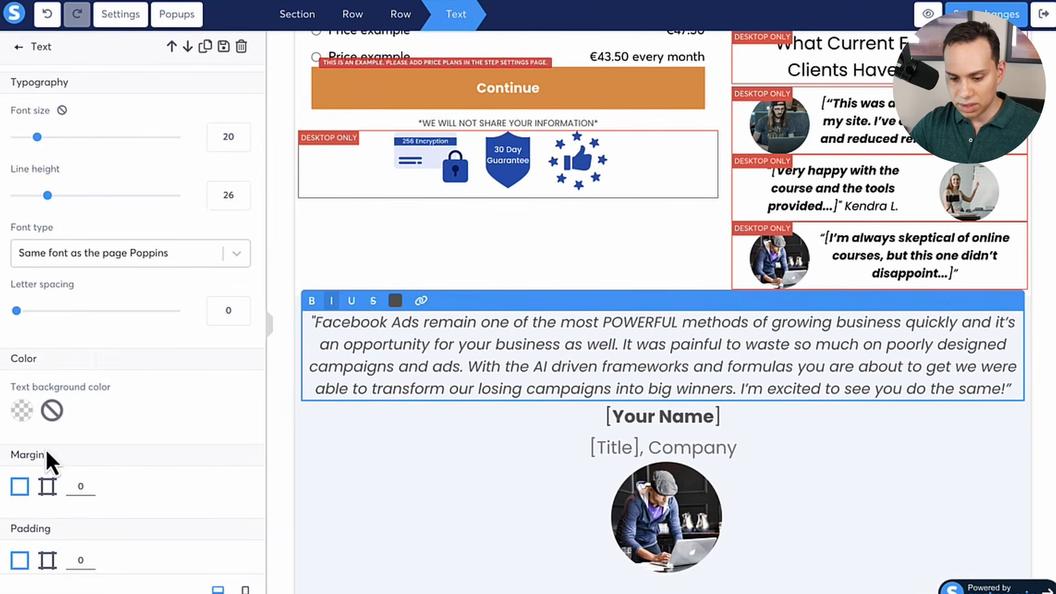
scroll(46, 462, "down", 3)
left_click(48, 326)
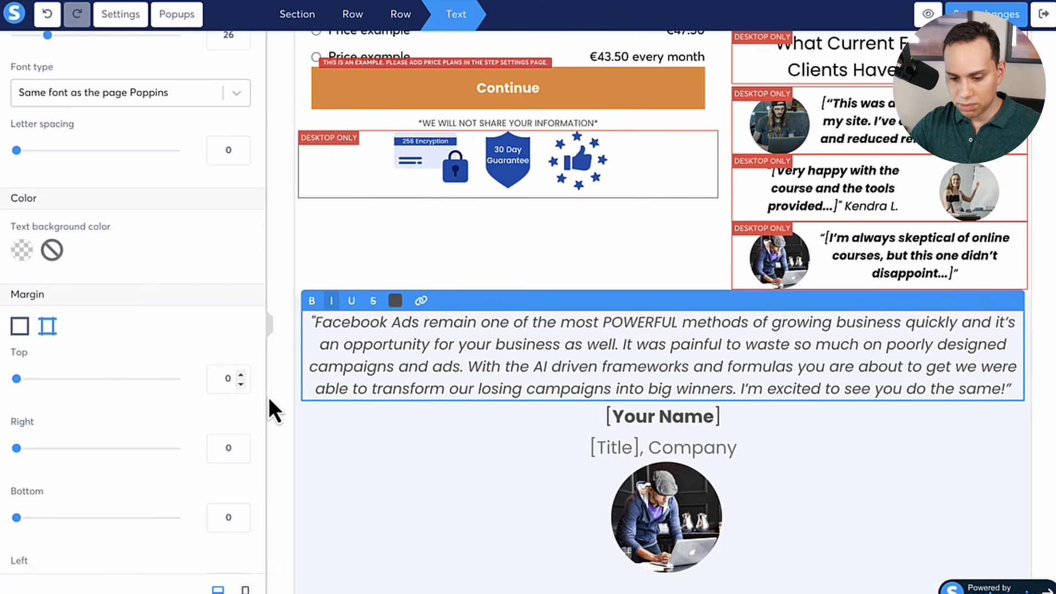
left_click(221, 446)
type("50")
scroll(222, 467, "down", 2)
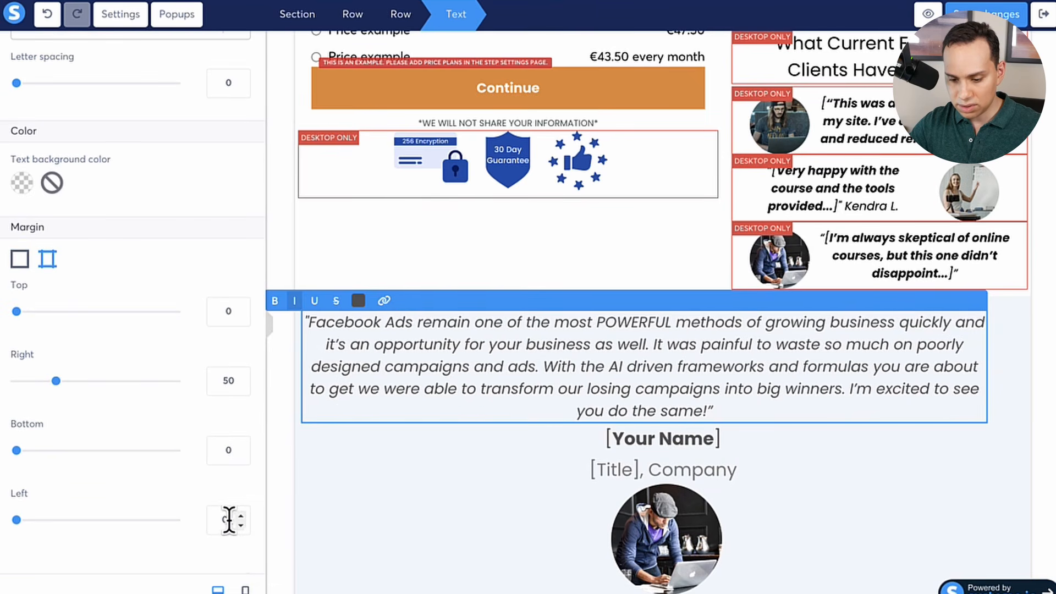
left_click(219, 520)
type("50")
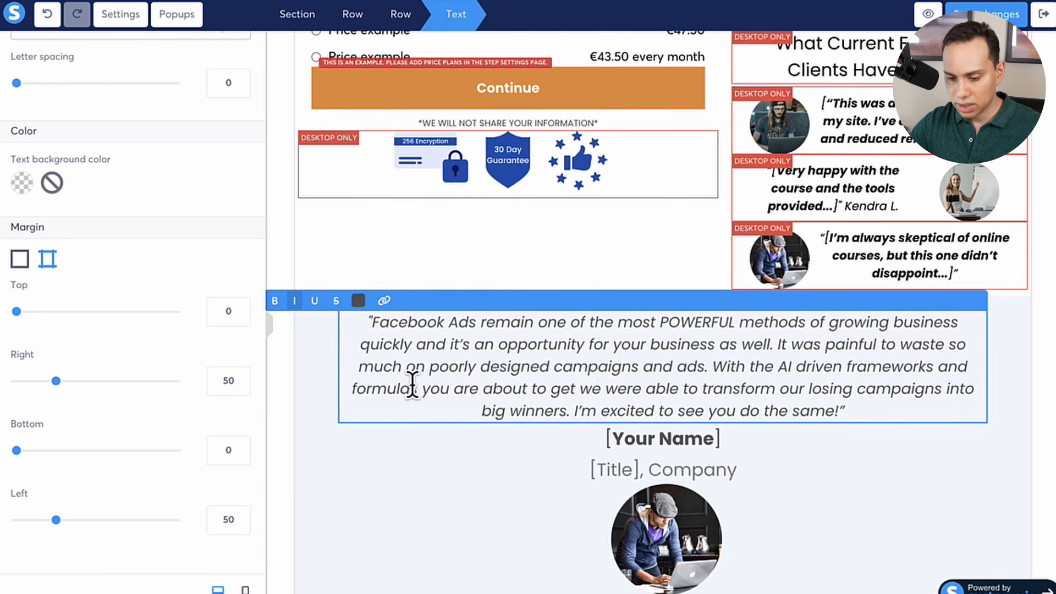
Increase the line height of the personal quote text to 33
scroll(146, 242, "up", 4)
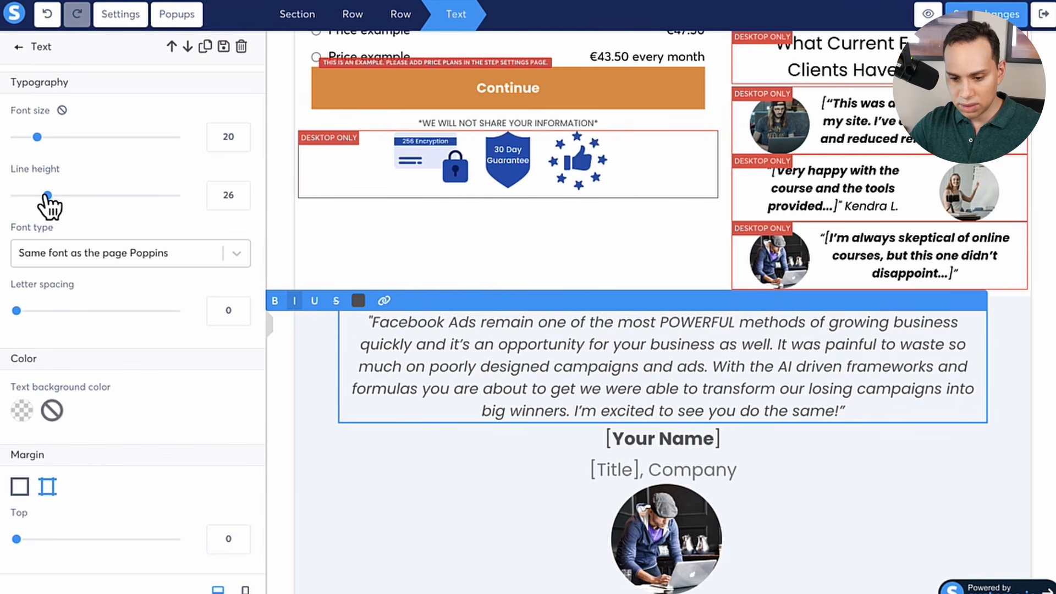
left_click_drag(47, 196, 53, 197)
left_click_drag(58, 195, 59, 195)
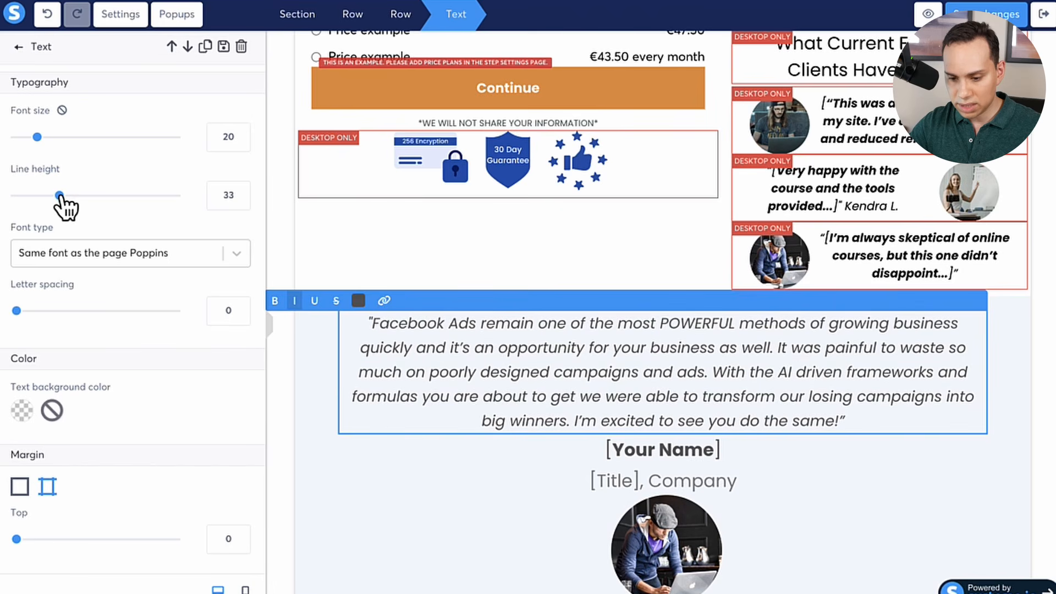
left_click(390, 509)
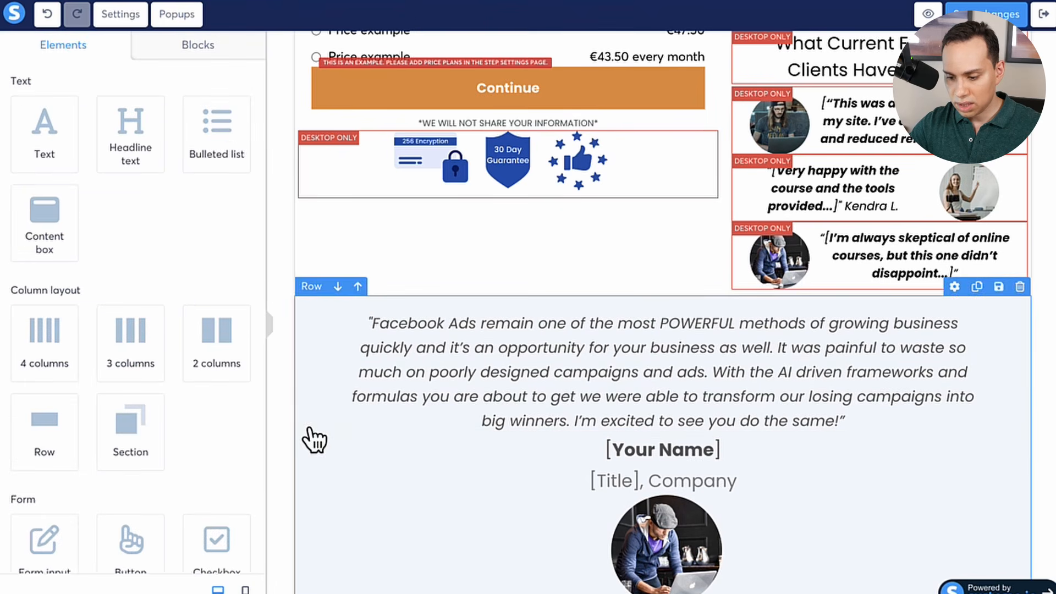
Save the changes made to the sales page
scroll(672, 448, "up", 15)
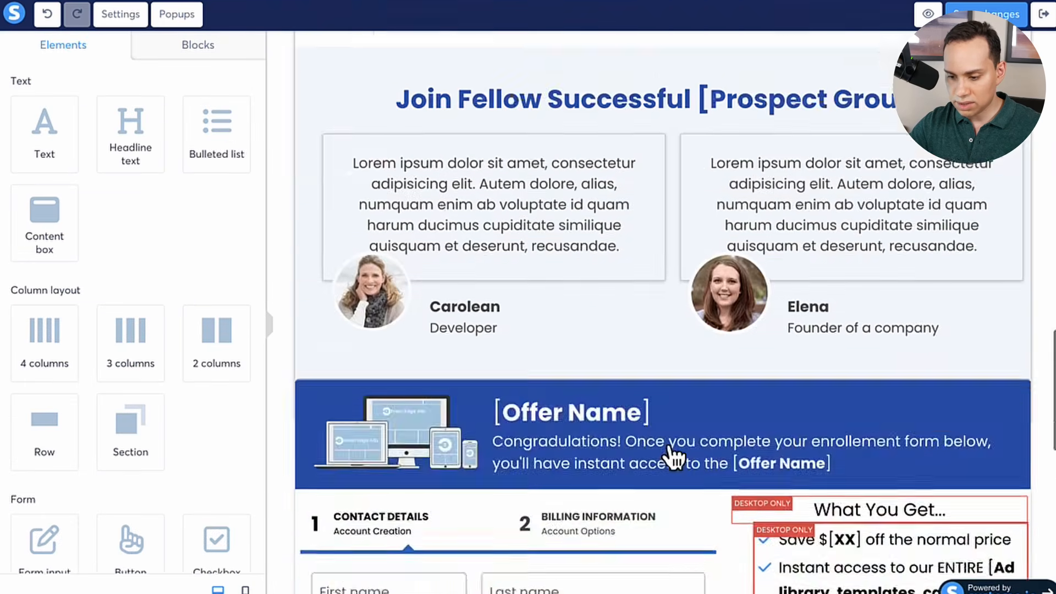
scroll(672, 441, "up", 1)
left_click(986, 16)
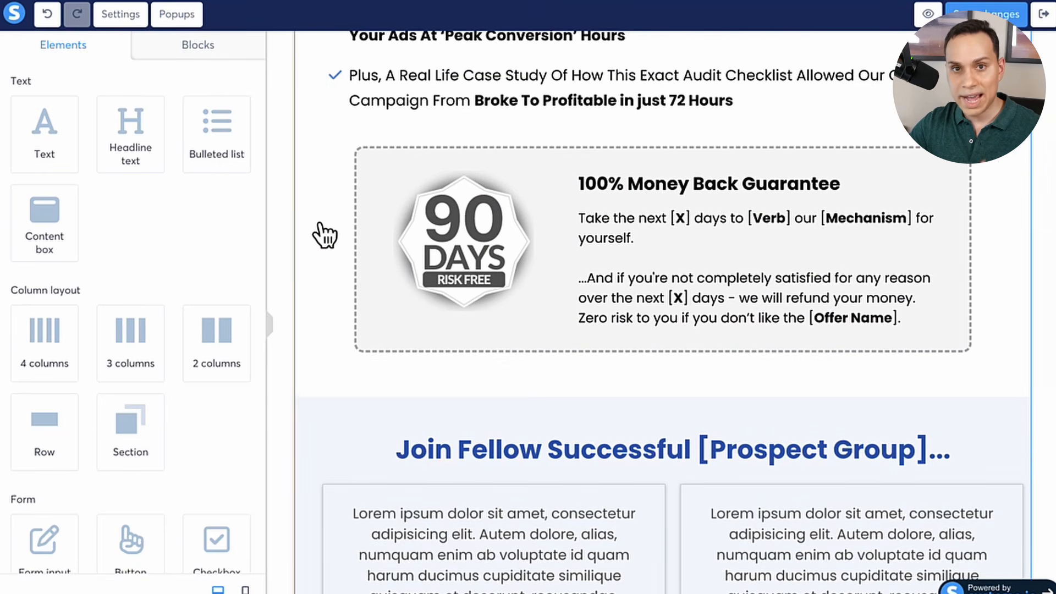
From the Google Docs example, copy the first 100% Money Back Guarantee paragraph and return to the sales page editor
scroll(324, 235, "down", 1)
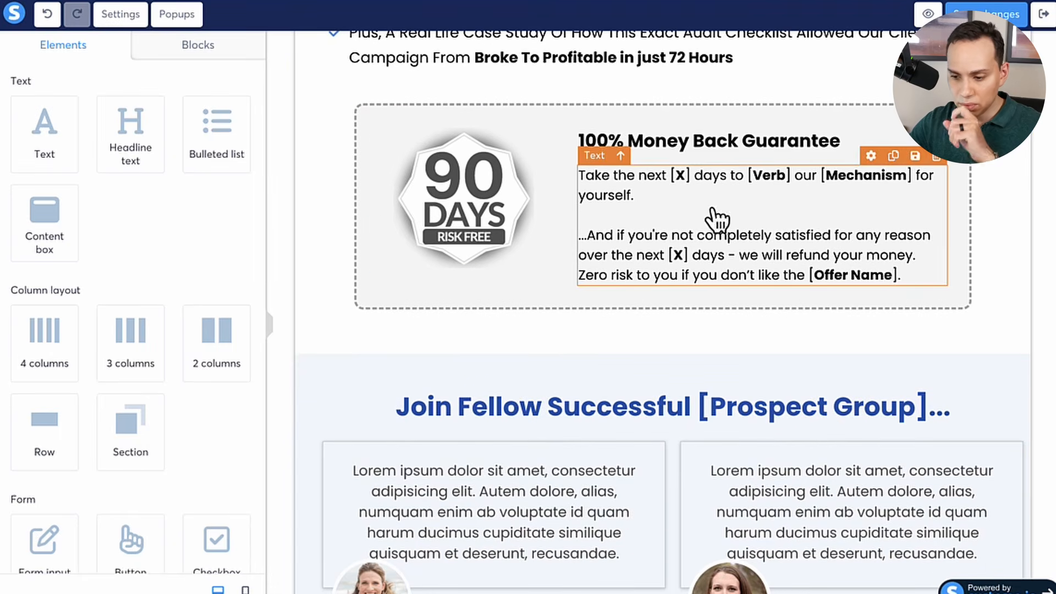
key("ctrl+Right")
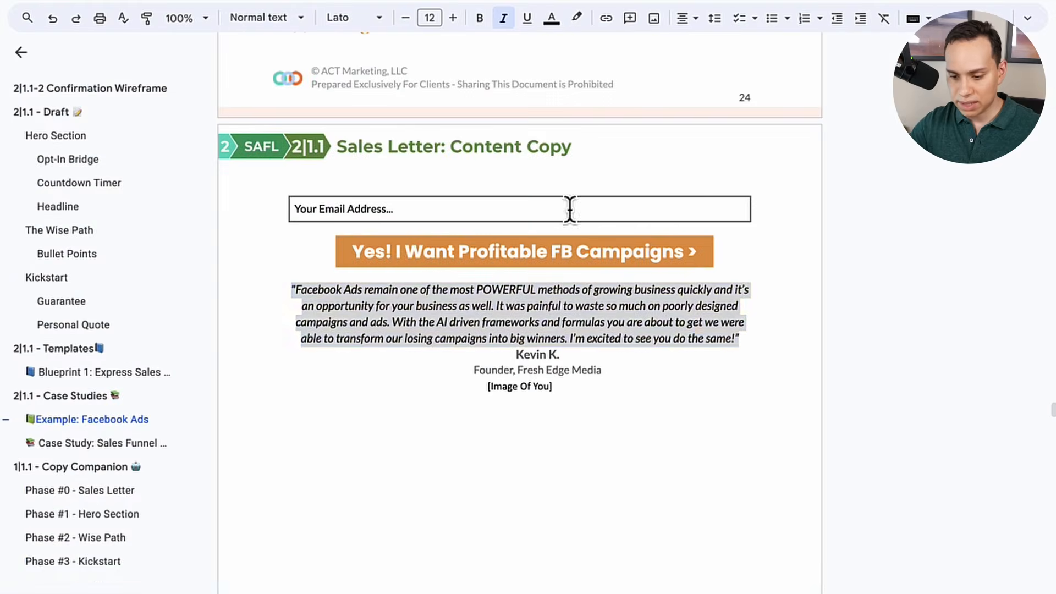
scroll(402, 272, "up", 8)
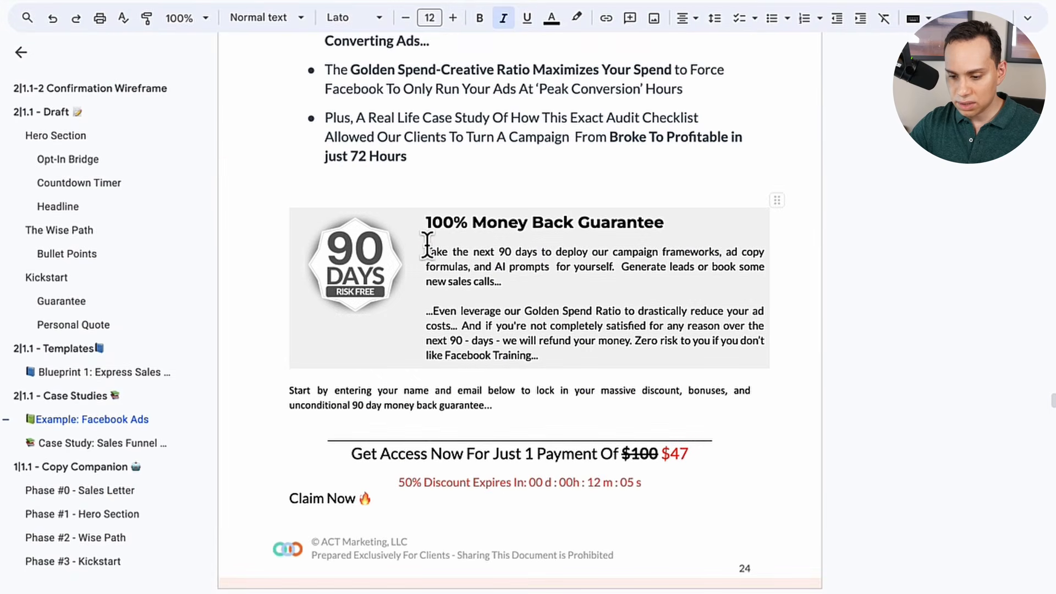
left_click(426, 248)
left_click(531, 292, "shift")
key("ctrl+c")
key("ctrl+Left")
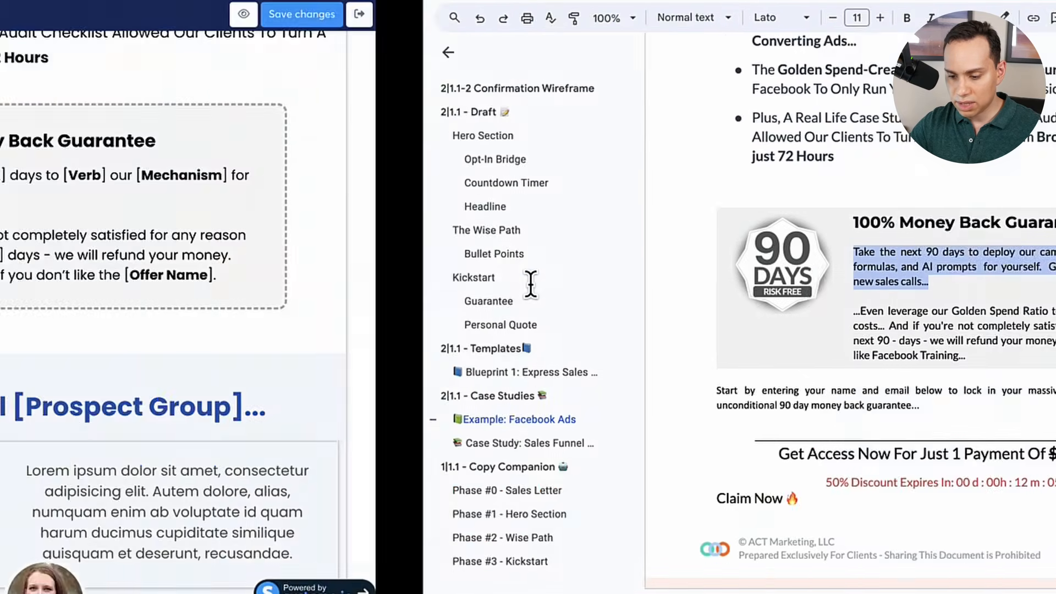
Replace the first placeholder paragraph under 100% Money Back Guarantee with the copied 90-day campaign frameworks text
left_click(640, 197)
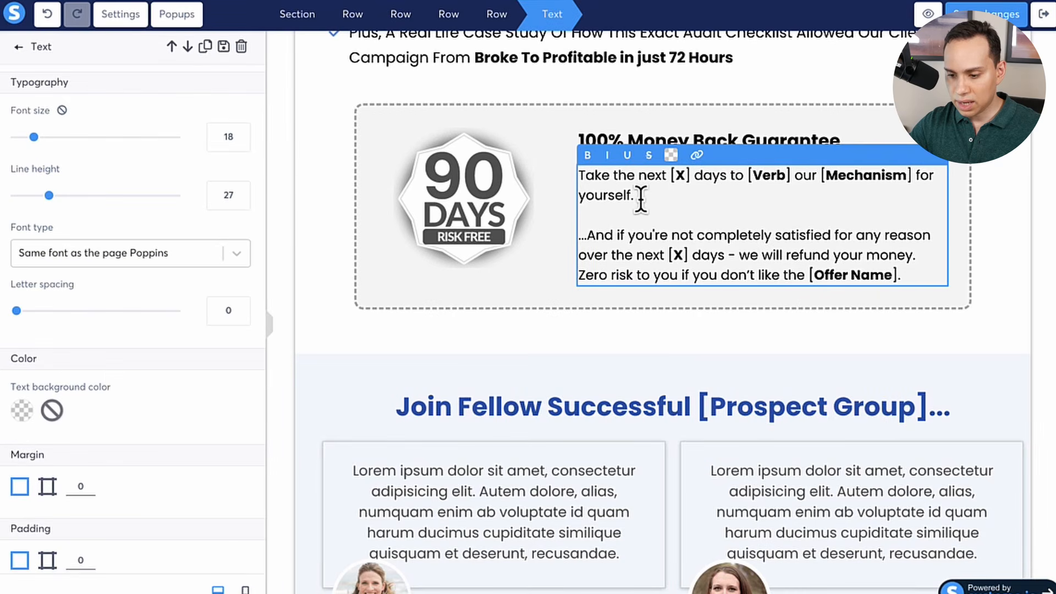
left_click(578, 177, "shift")
key("ctrl+v")
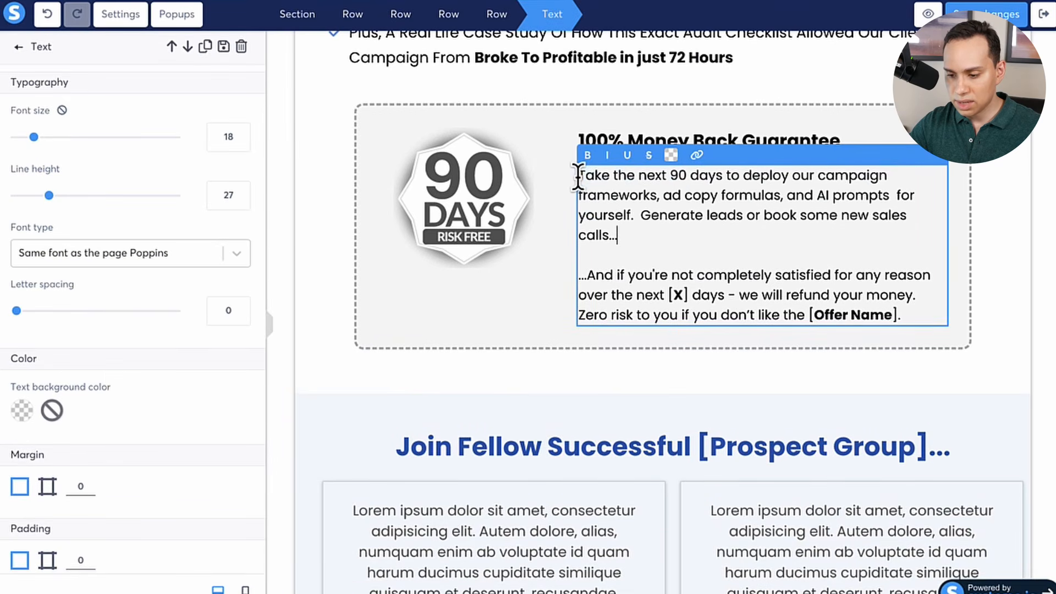
From the Google Docs example, copy the second guarantee paragraph about the Golden Spend Ratio and refund, and return to the sales page editor
key("ctrl+Right")
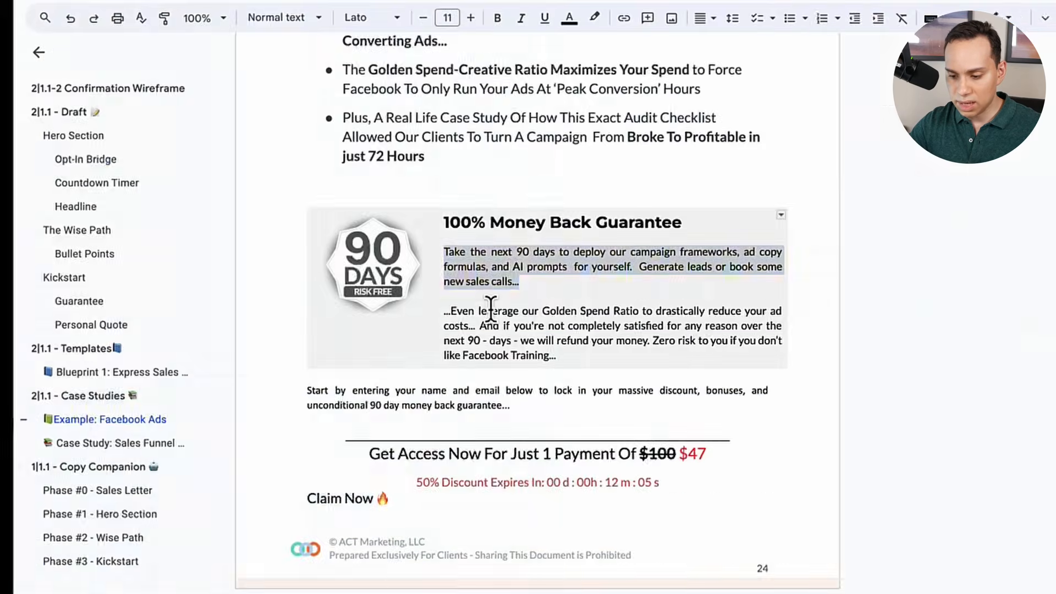
left_click(420, 311)
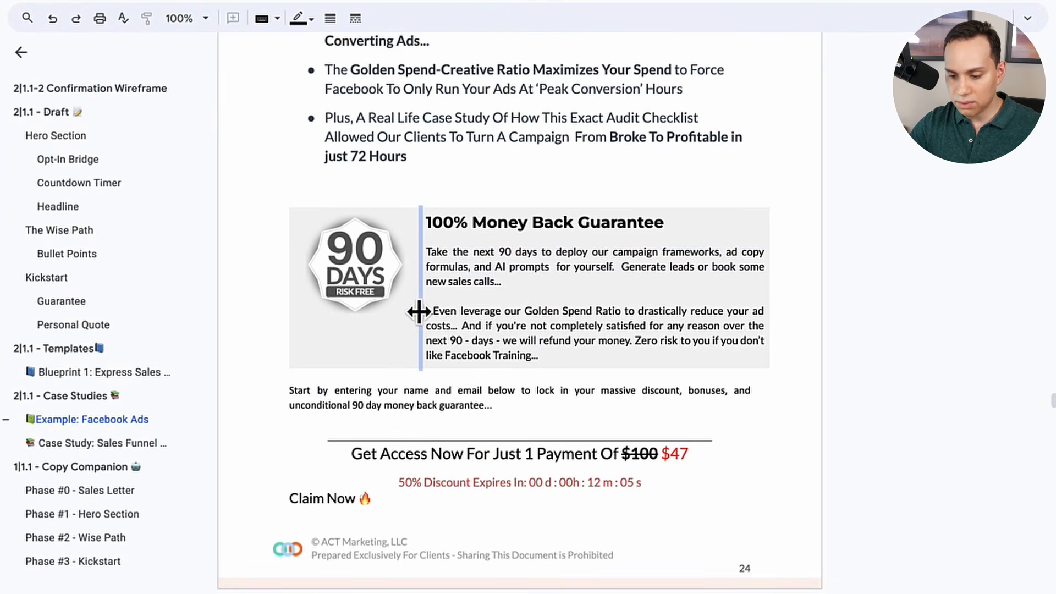
left_click(563, 357)
left_click(426, 312, "shift")
key("ctrl+c")
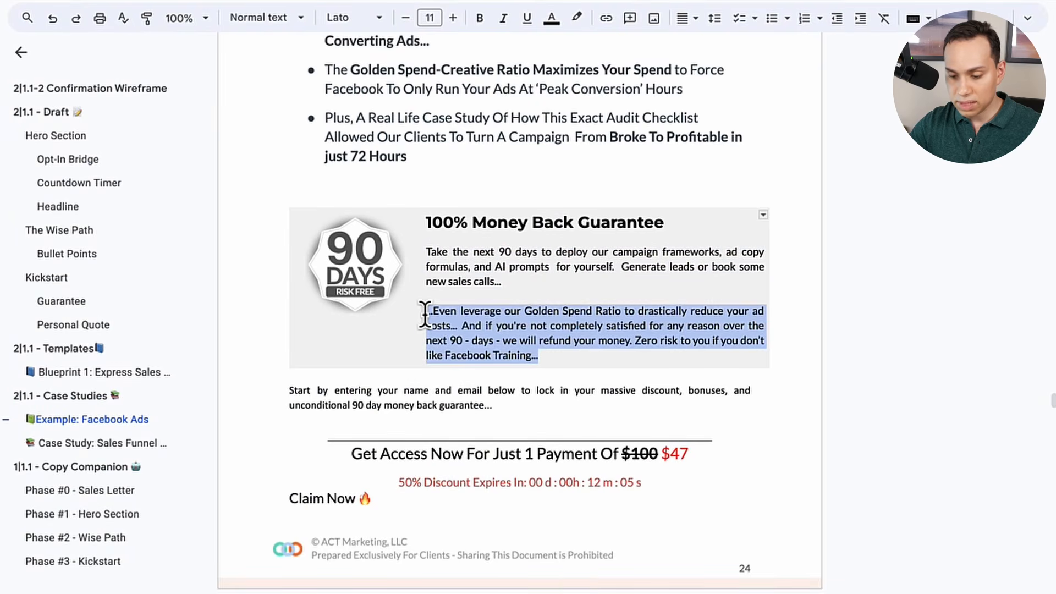
key("ctrl+Left")
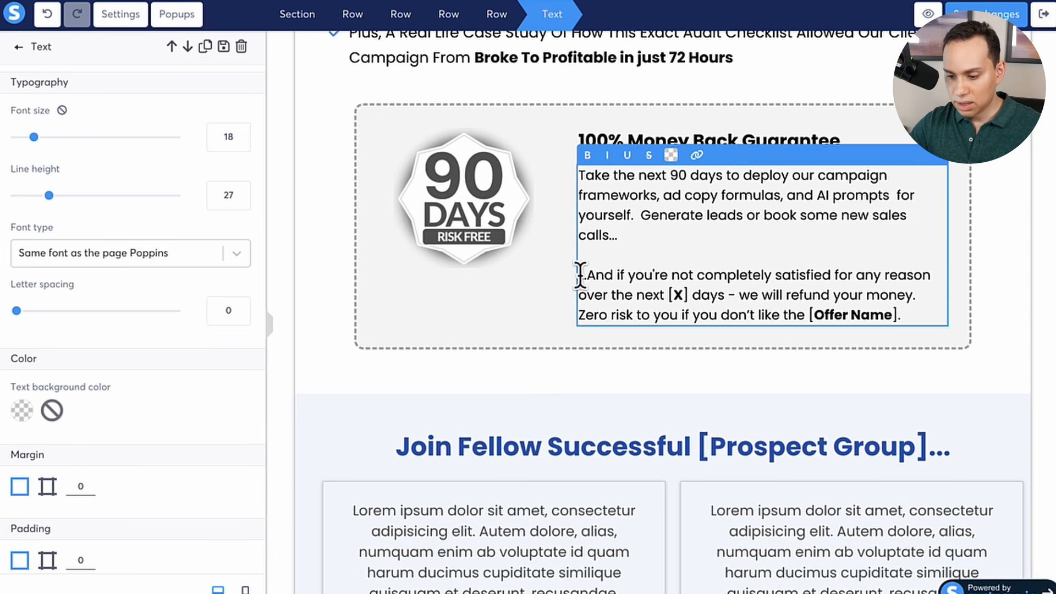
Replace the second placeholder paragraph under 100% Money Back Guarantee with the copied Golden Spend Ratio and 90-day refund text
left_click(580, 275)
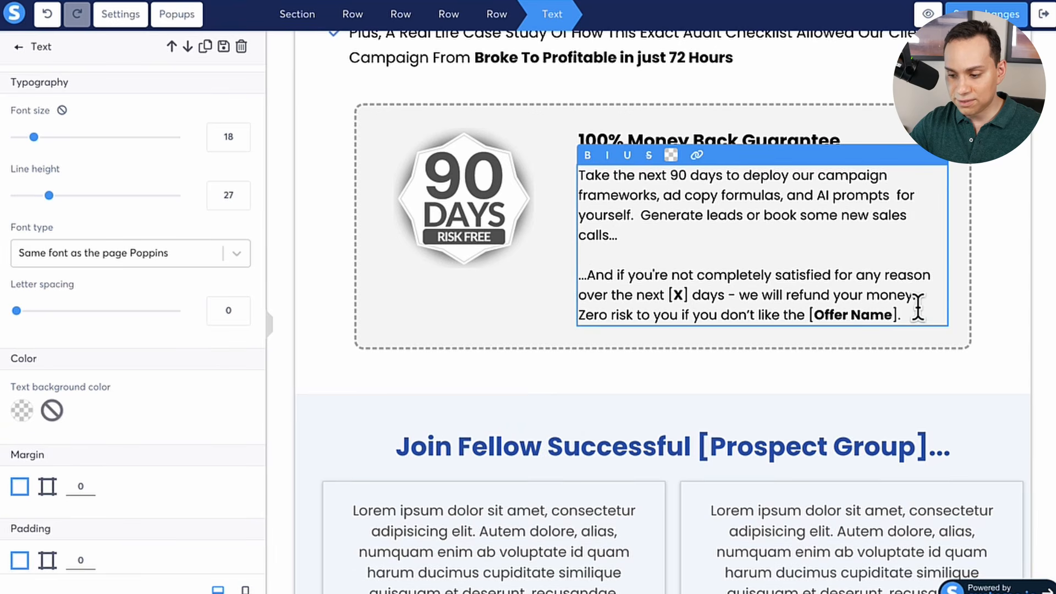
left_click(921, 307, "shift")
key("ctrl+v")
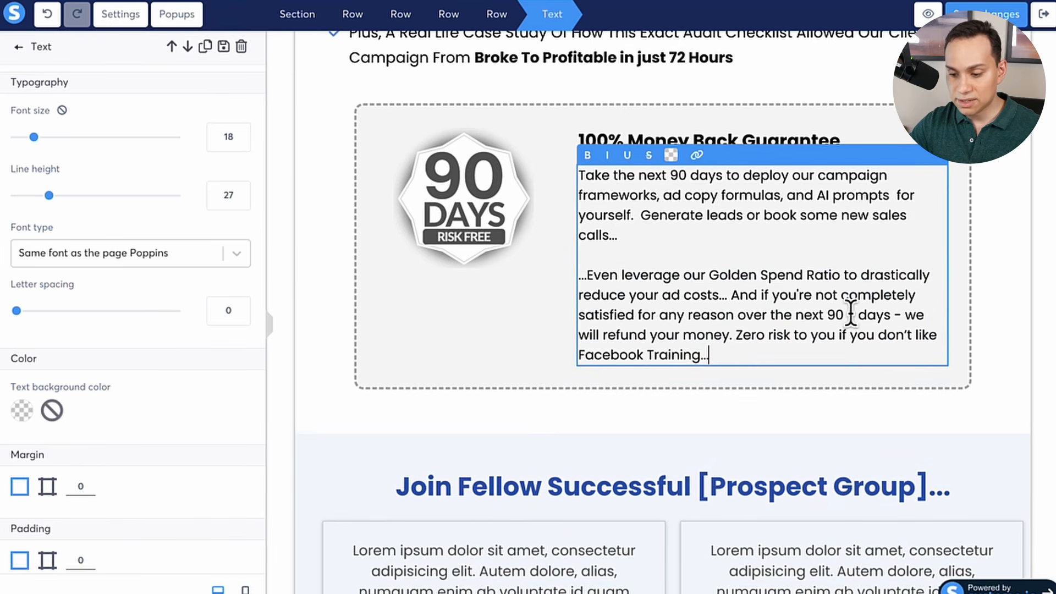
left_click(339, 258)
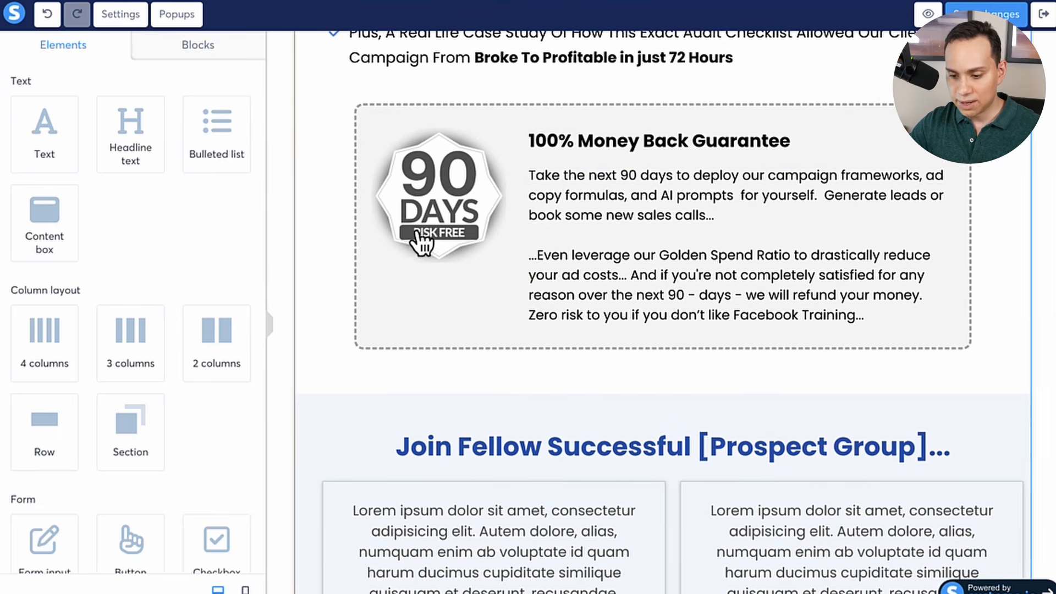
Review the sales page from the header and headline through the guarantee to the two-step payment form
scroll(348, 190, "up", 15)
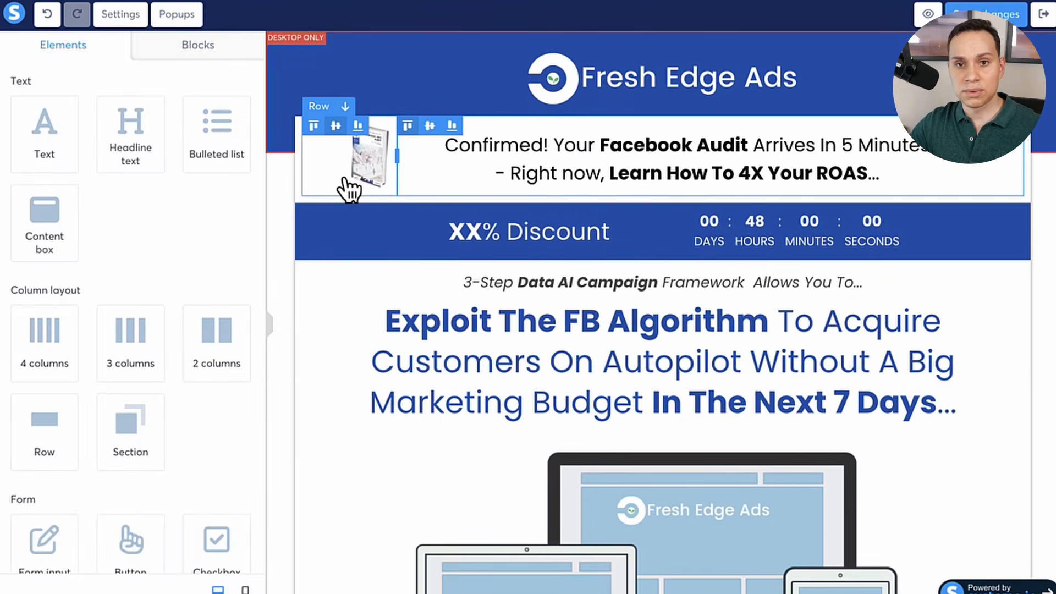
scroll(348, 190, "down", 15)
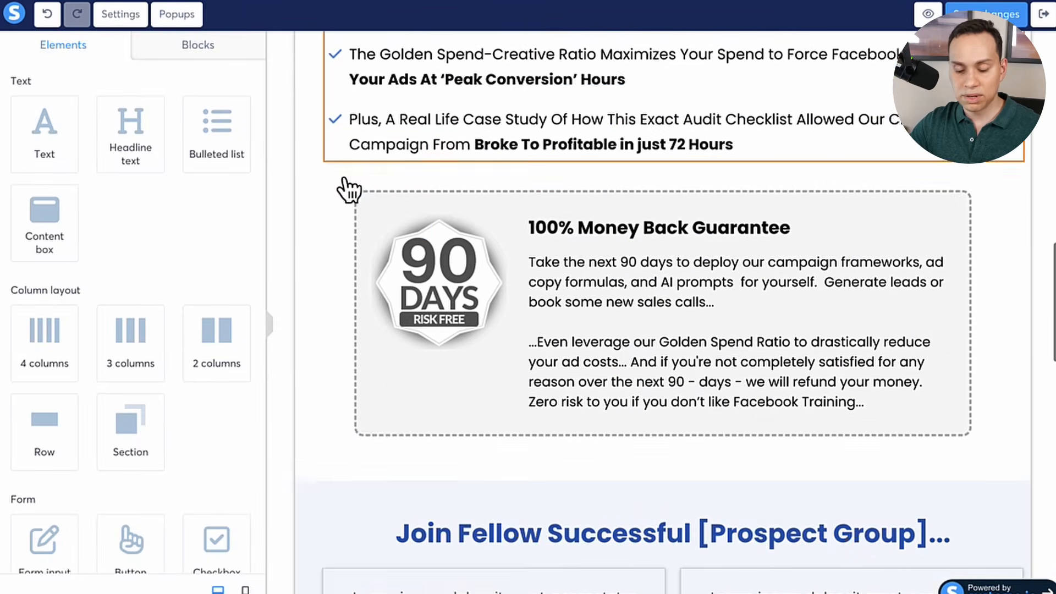
scroll(419, 179, "up", 2)
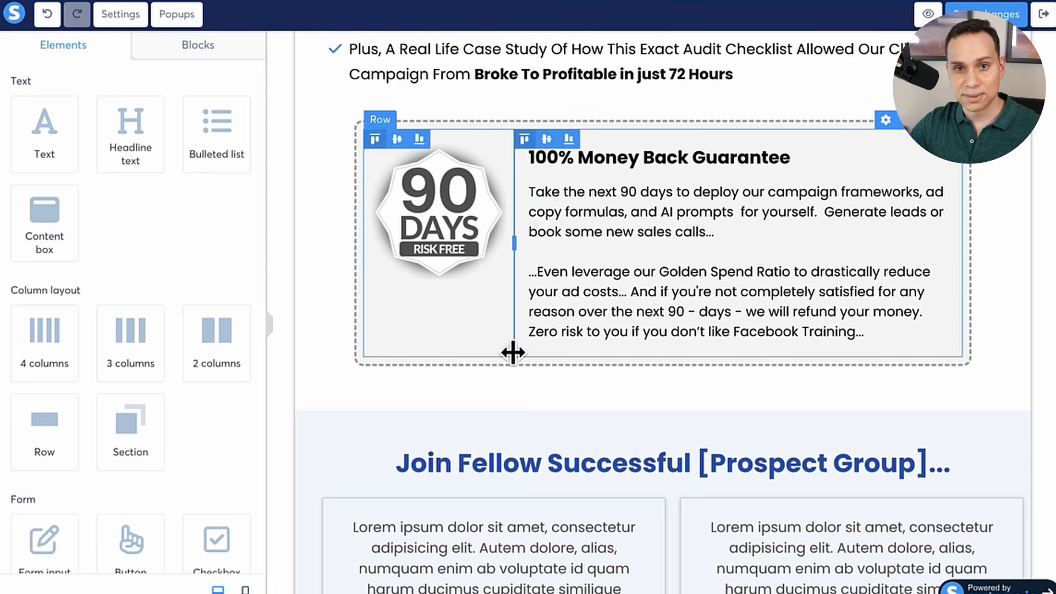
scroll(330, 278, "down", 12)
scroll(328, 275, "up", 1)
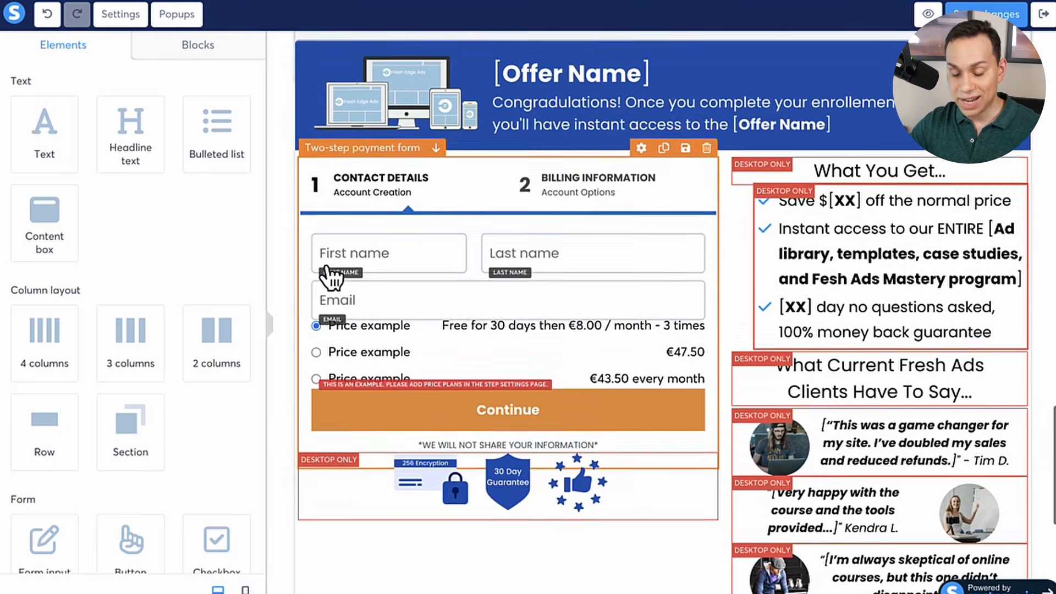
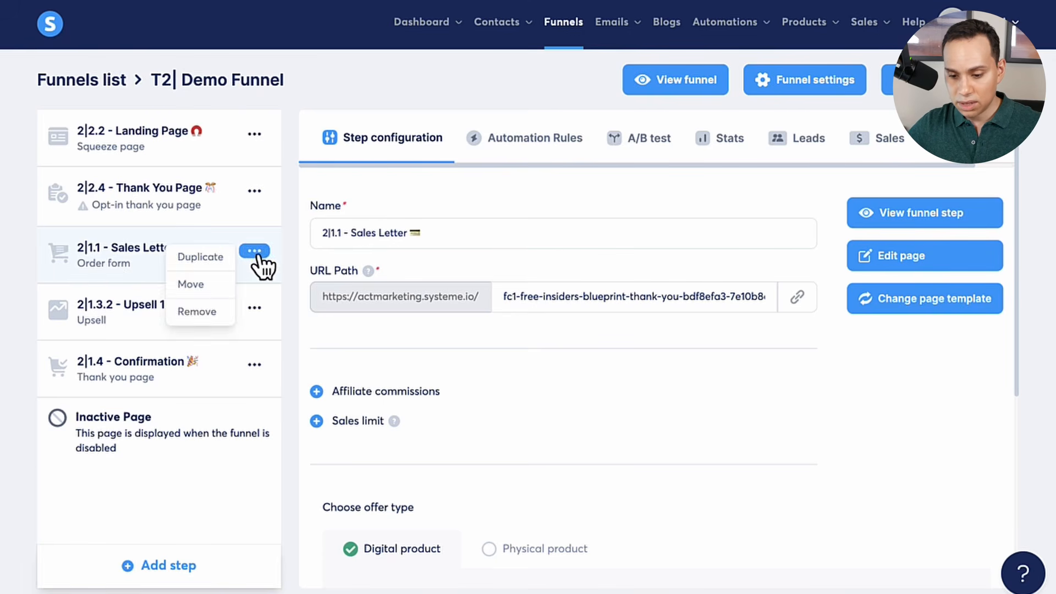
Open the page of the 2|1.1 - Sales Letter funnel step for editing and look through its sections
left_click(928, 265)
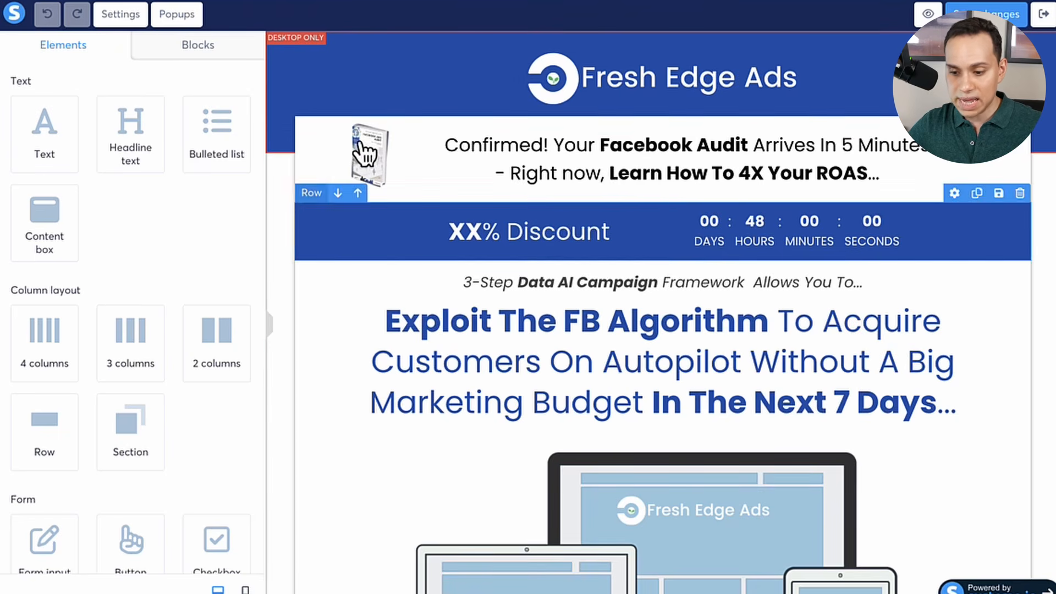
scroll(366, 190, "down", 20)
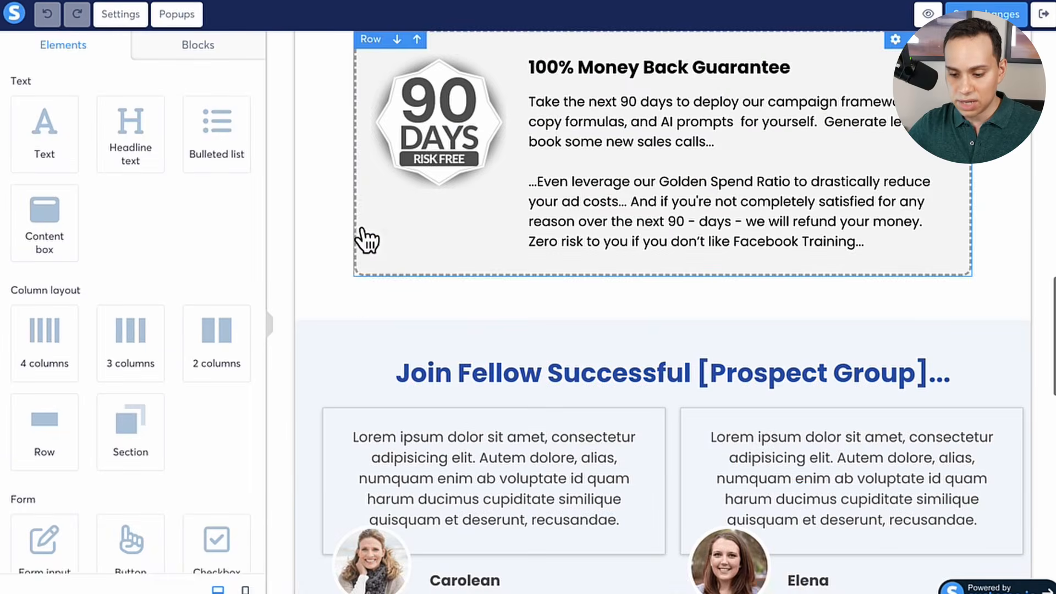
scroll(325, 220, "up", 15)
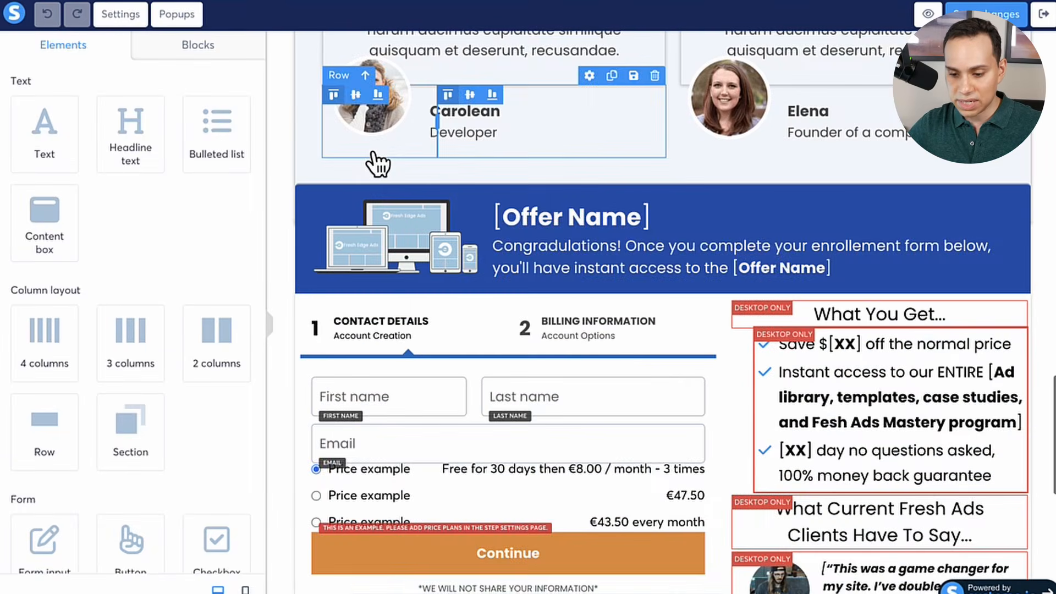
scroll(376, 164, "up", 2)
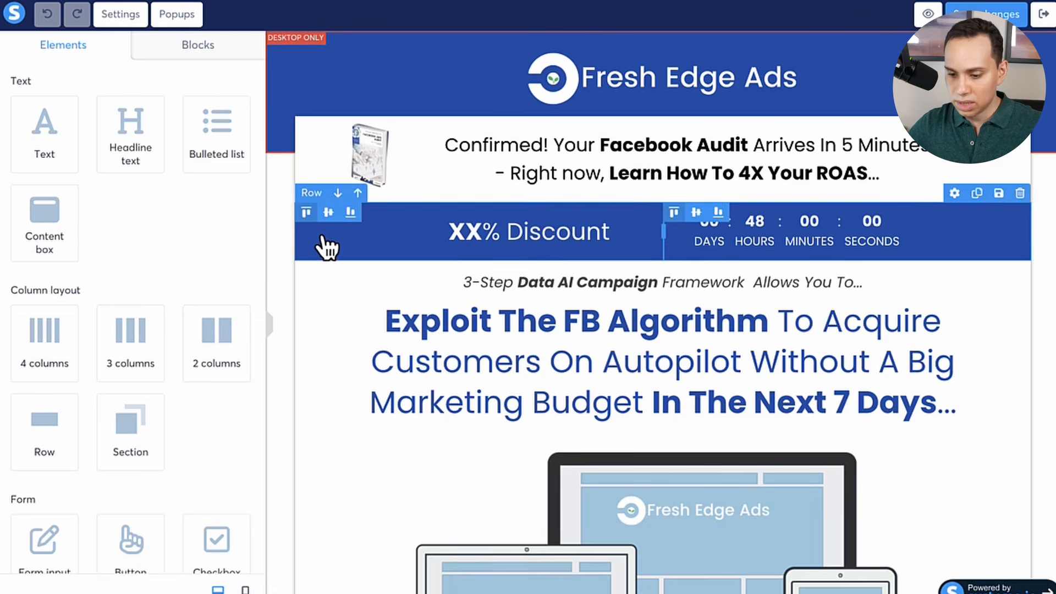
Start saving the main sales letter section as a block titled "2|1.1 - Express Sales Letter", preview it, and close without creating it
left_click(293, 172)
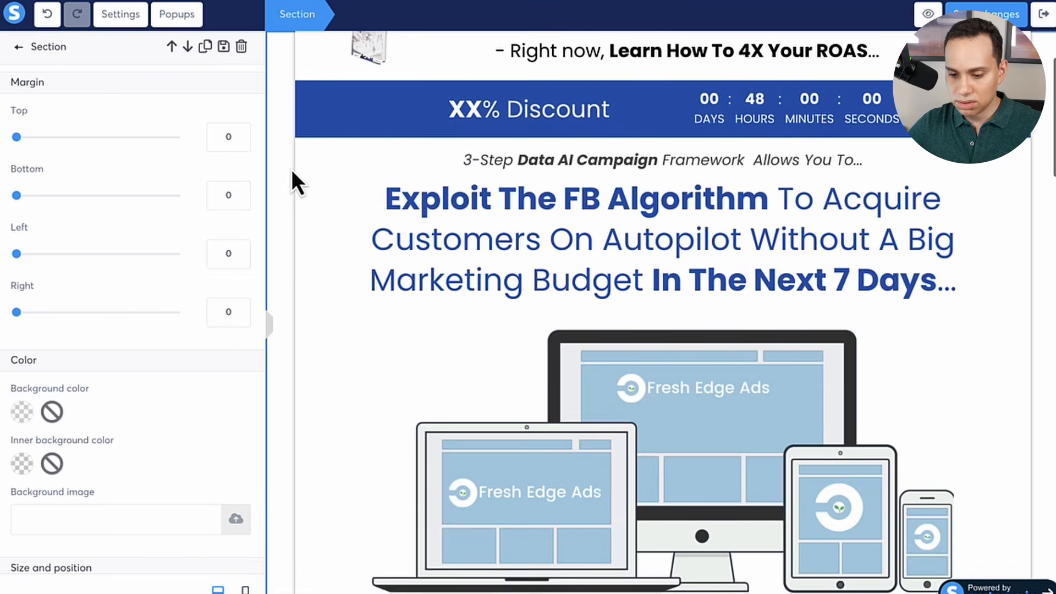
left_click(223, 46)
scroll(490, 327, "down", 10)
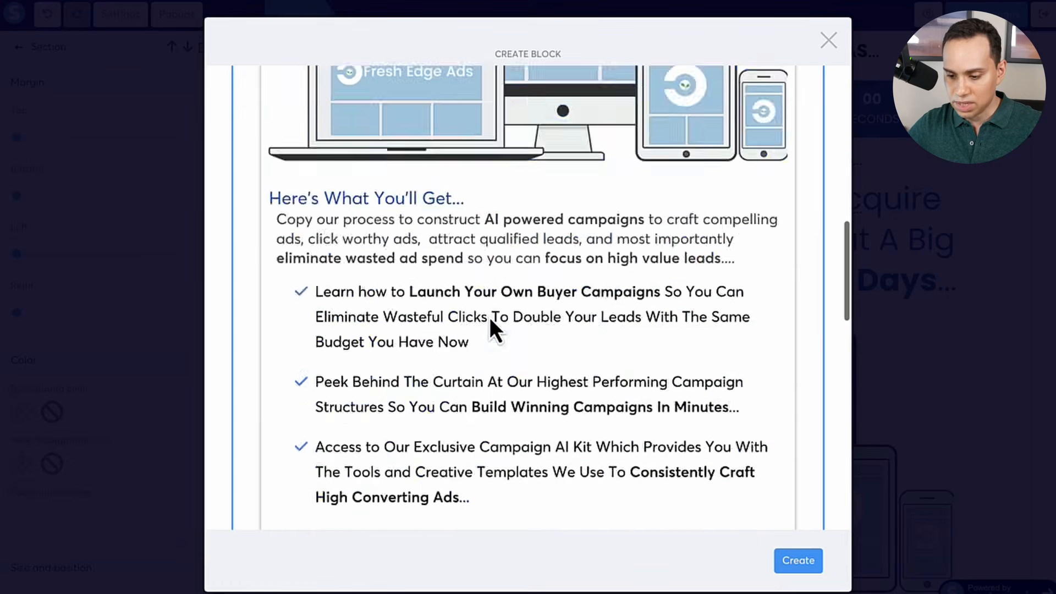
scroll(489, 317, "down", 4)
scroll(489, 318, "up", 15)
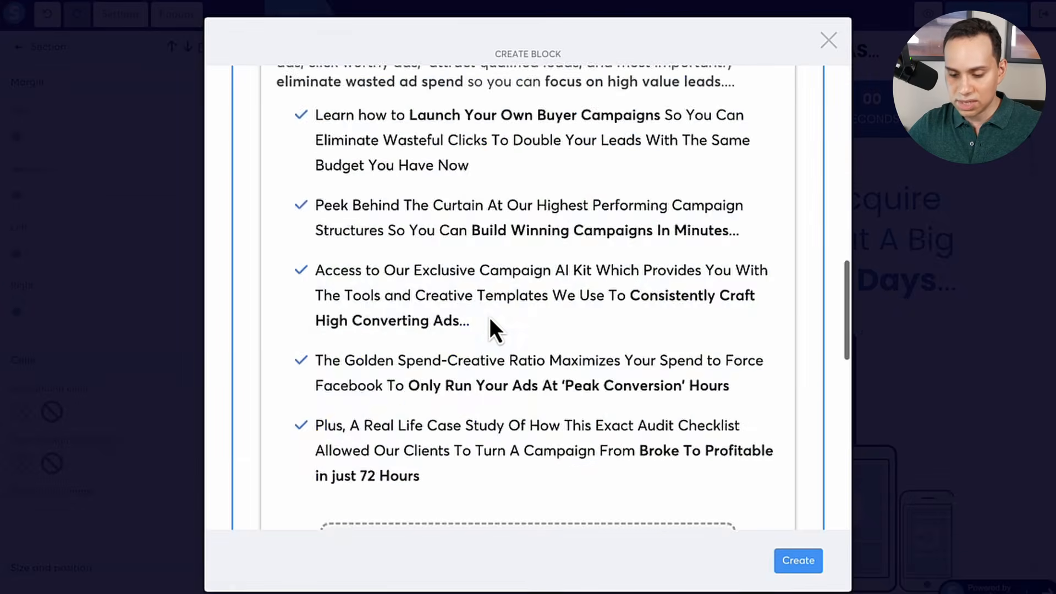
scroll(489, 318, "up", 5)
left_click(274, 117)
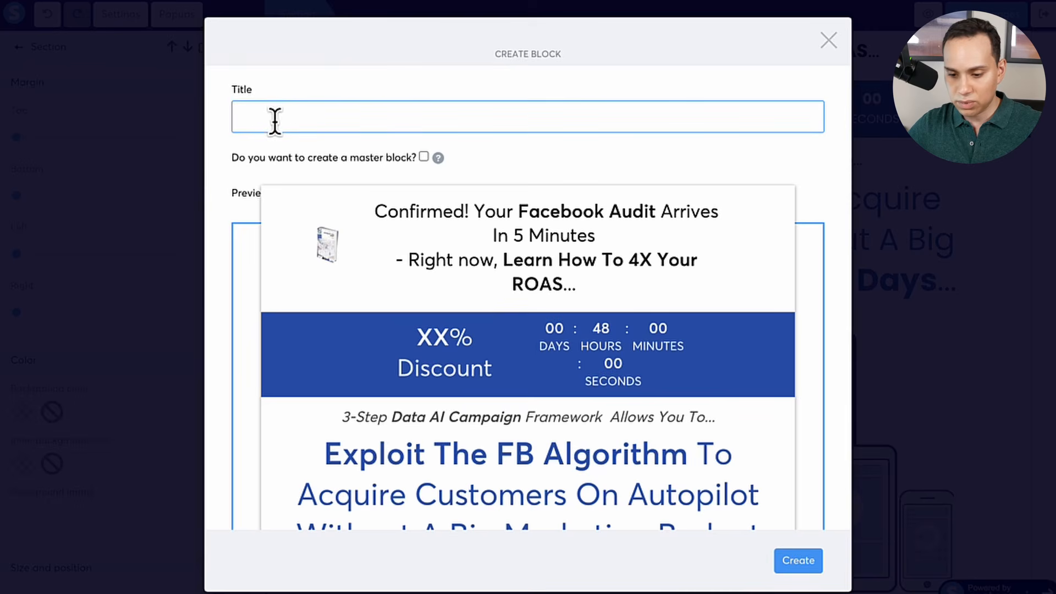
type("2|1.1 - Express Sales Letter 📨")
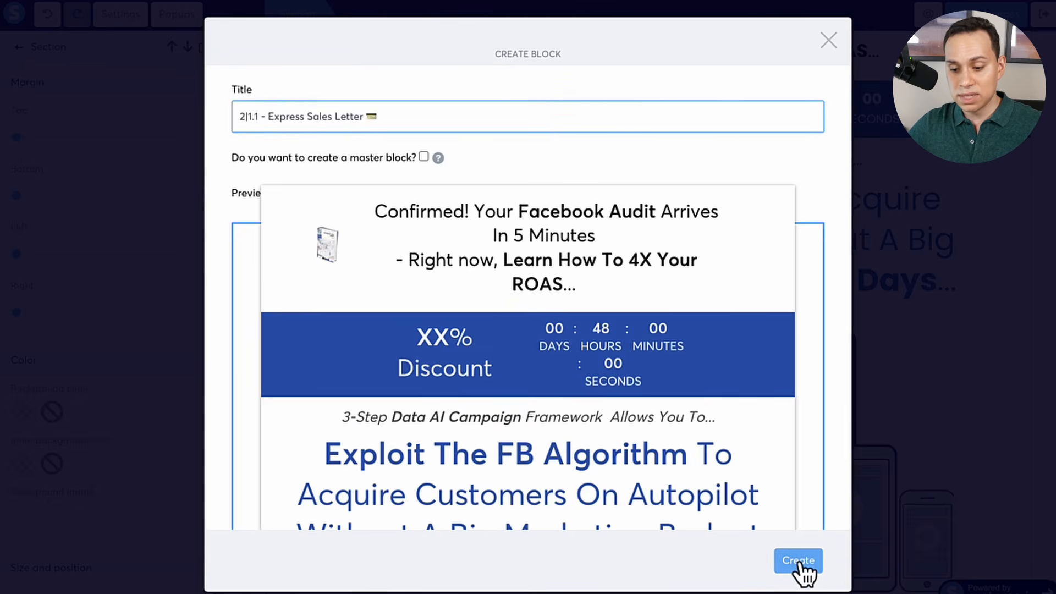
scroll(657, 395, "down", 10)
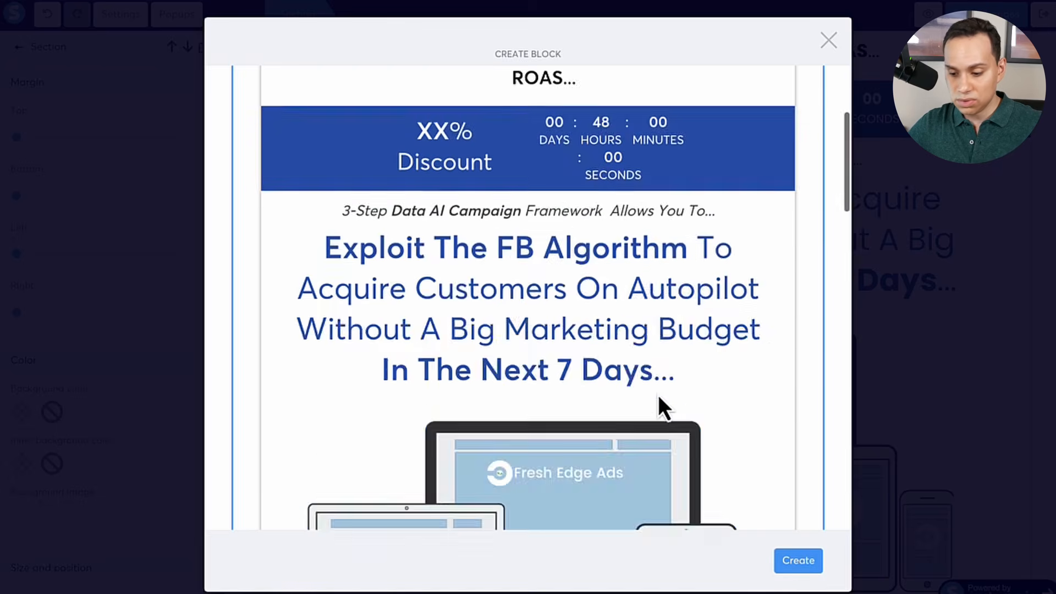
scroll(658, 394, "up", 15)
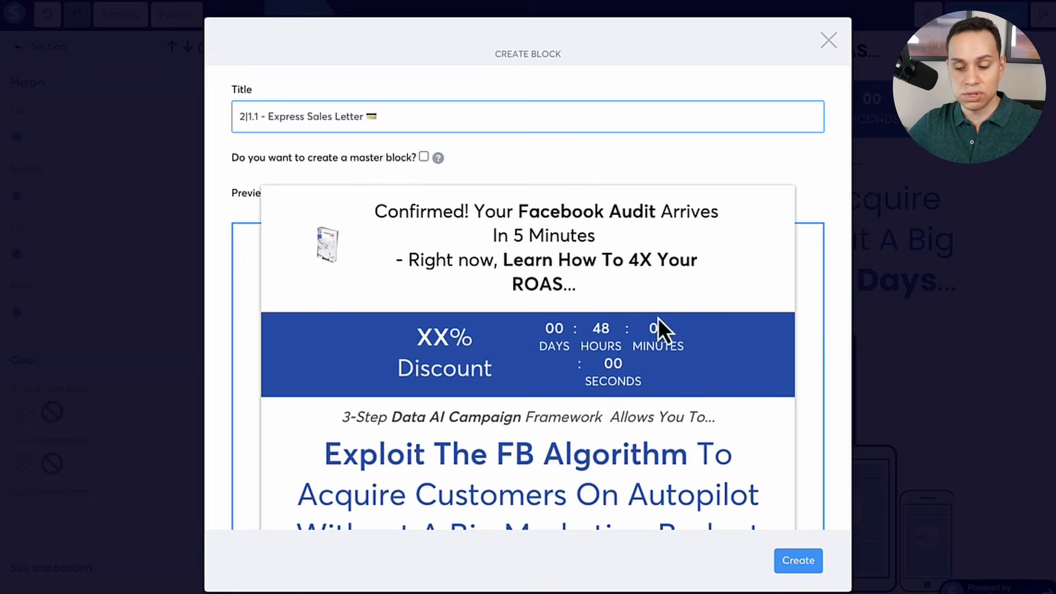
left_click(828, 40)
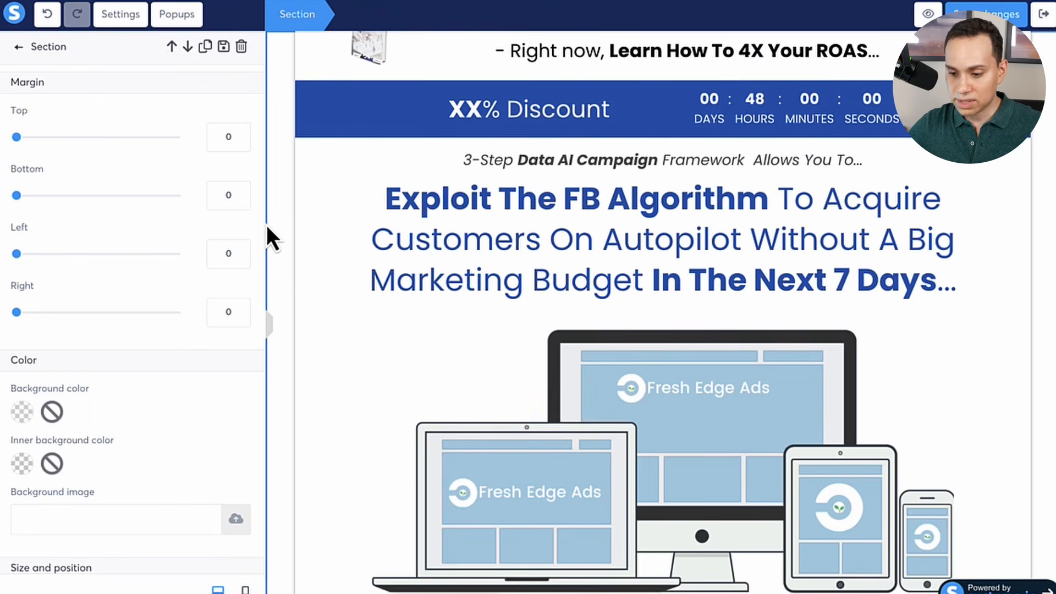
Delete the main sales letter section that holds the confirmation message, discount countdown and headline
left_click(283, 214)
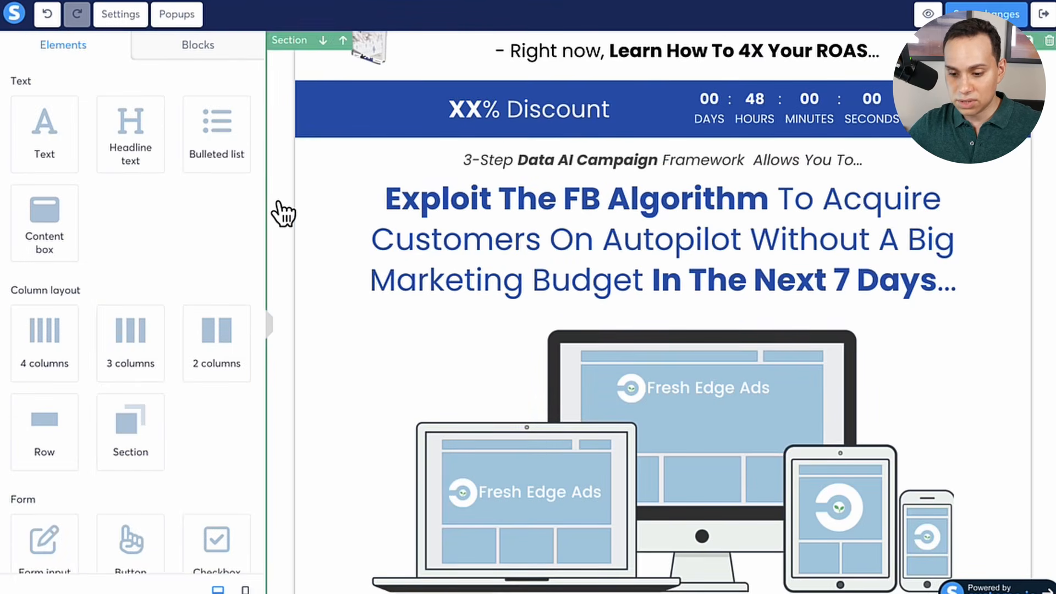
scroll(283, 213, "up", 3)
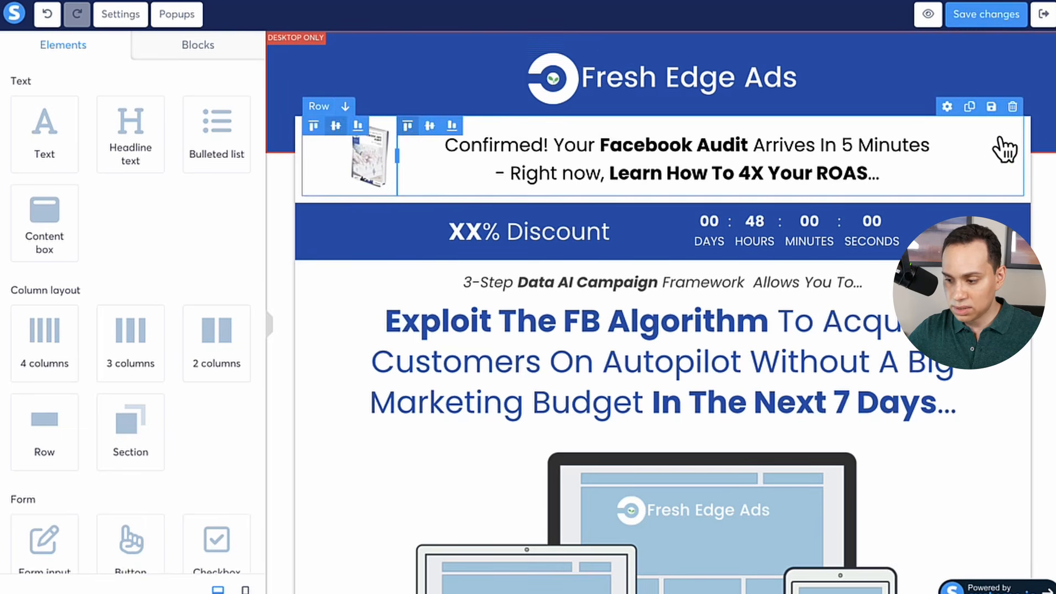
left_click(1030, 147)
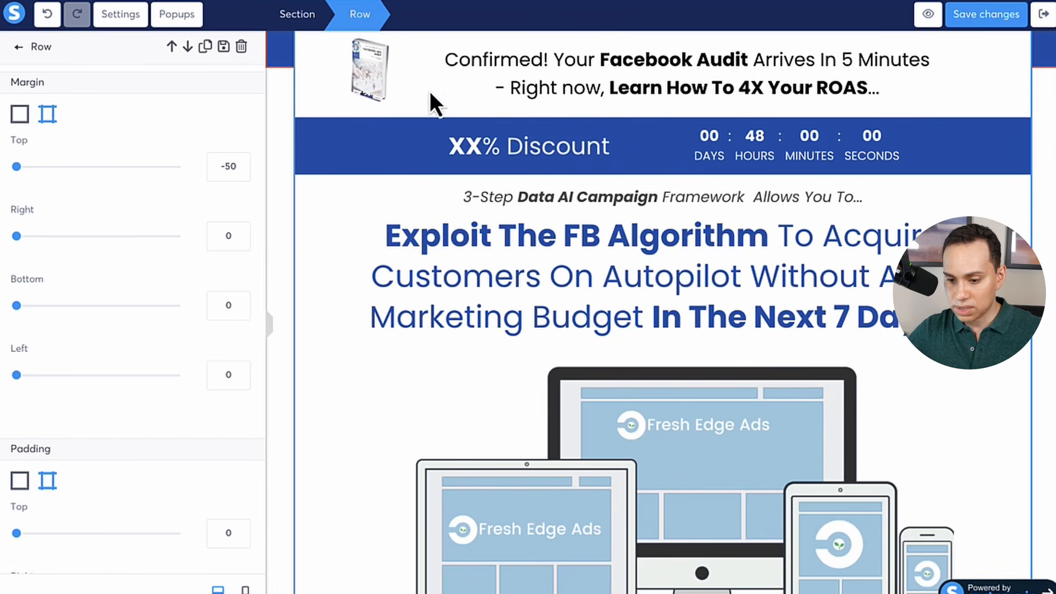
left_click(816, 157)
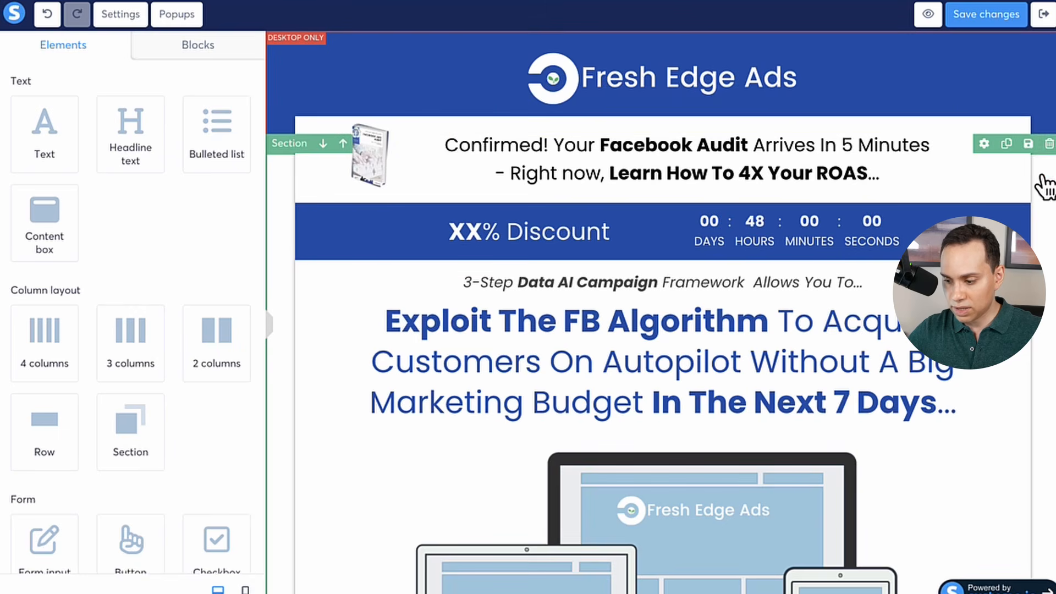
left_click(1049, 143)
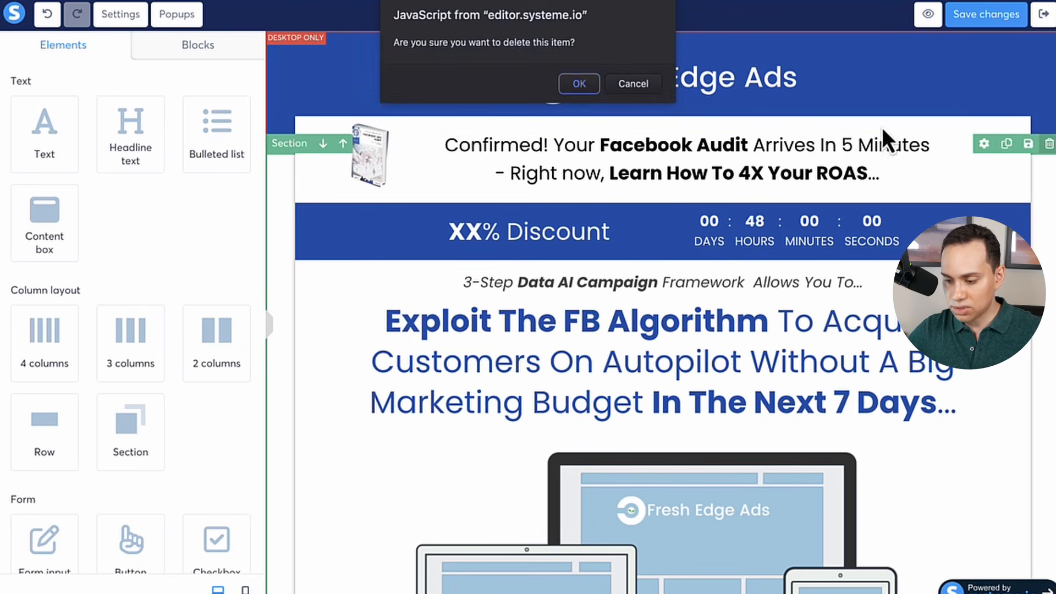
left_click(572, 83)
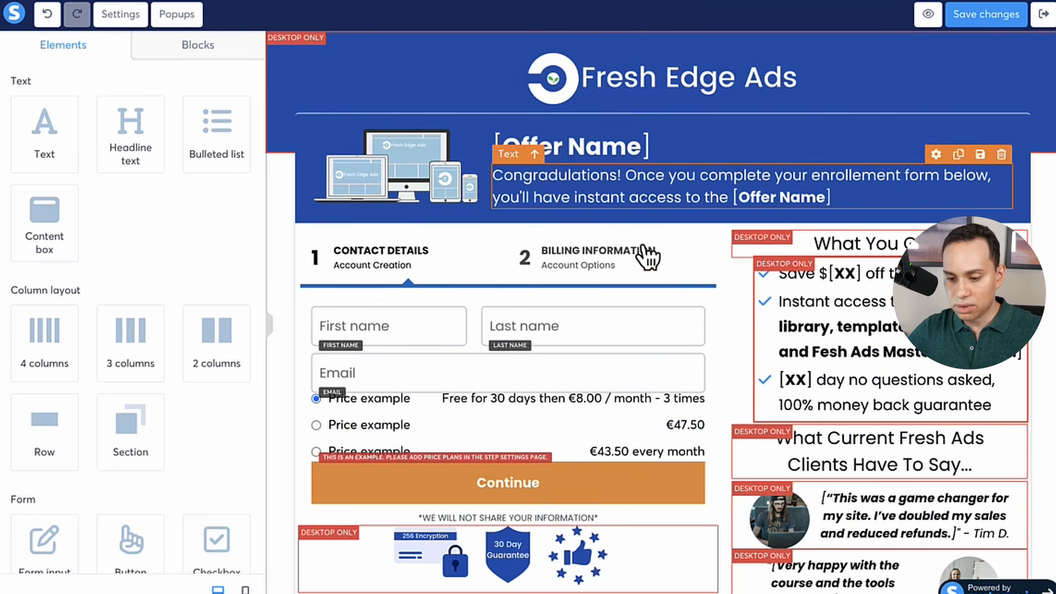
Look over the remaining order form page and undo the deletion of the sales letter section
scroll(682, 193, "down", 8)
scroll(682, 192, "up", 8)
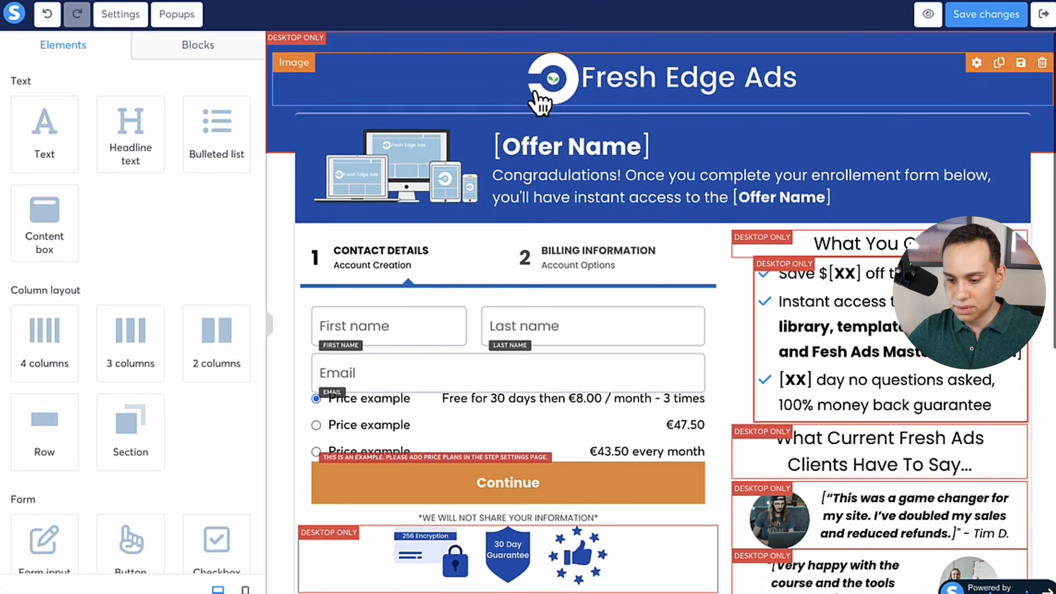
scroll(518, 271, "down", 8)
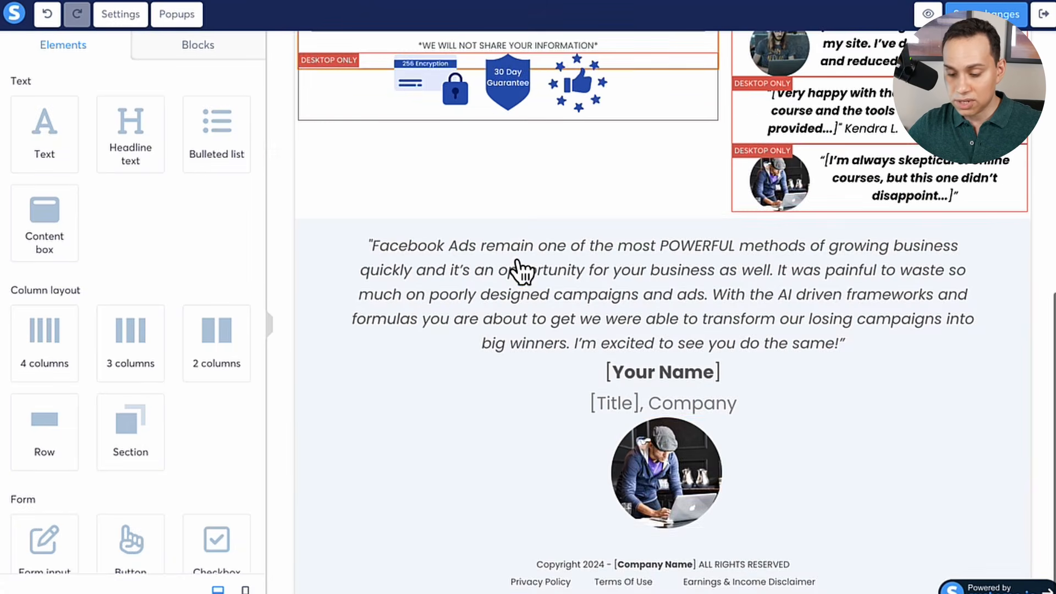
scroll(533, 467, "up", 8)
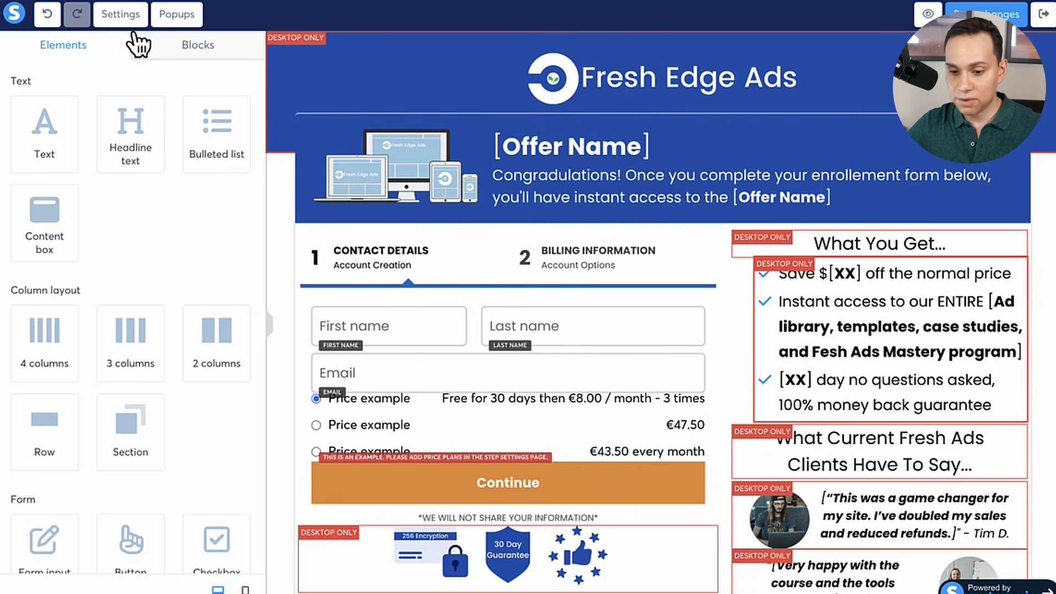
left_click(47, 15)
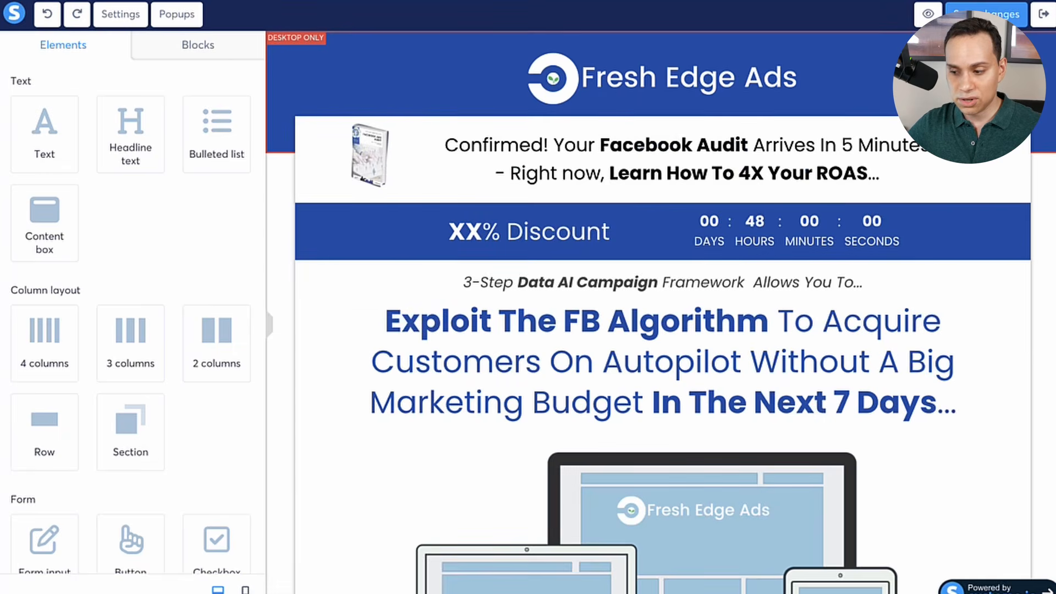
Leave the page editor without saving the changes and reopen the sales letter page for editing
left_click(1043, 14)
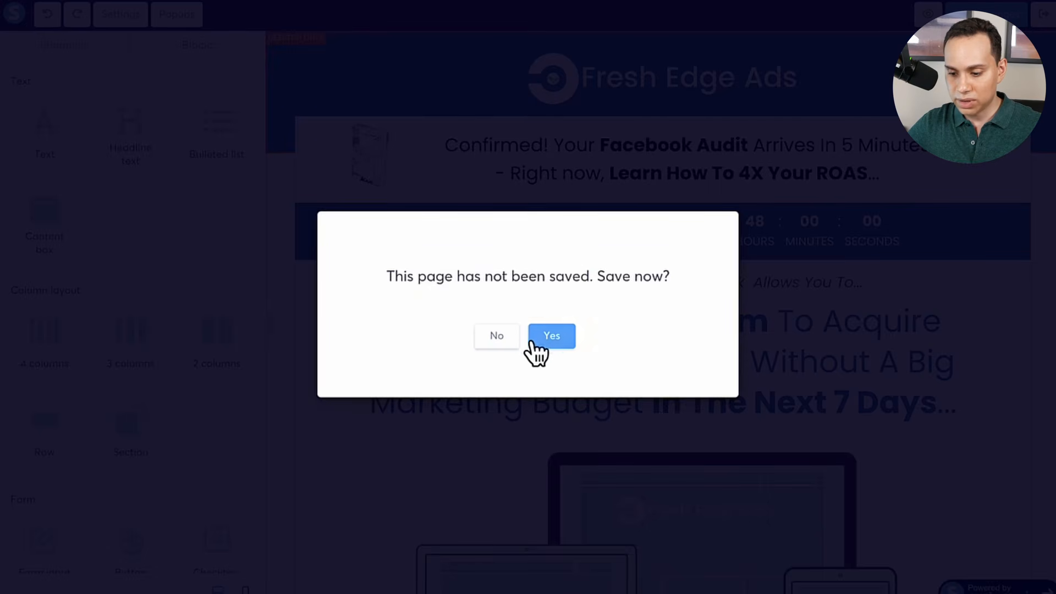
left_click(498, 340)
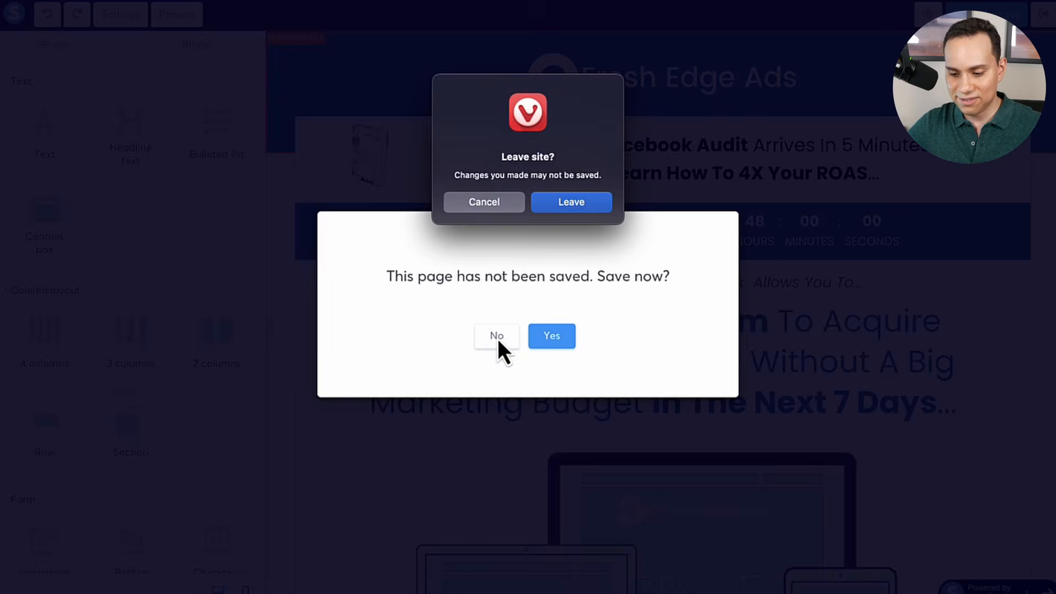
left_click(593, 203)
left_click(863, 255)
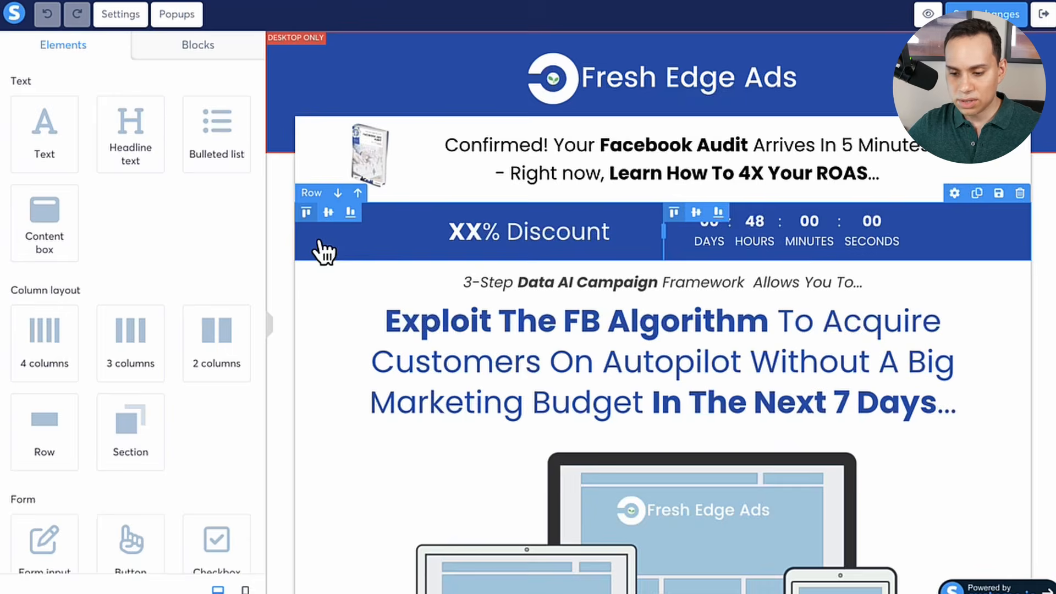
Try a larger image size for the customer photo in the order form's first testimonial, and set it back to 81
scroll(306, 275, "down", 15)
scroll(306, 275, "down", 5)
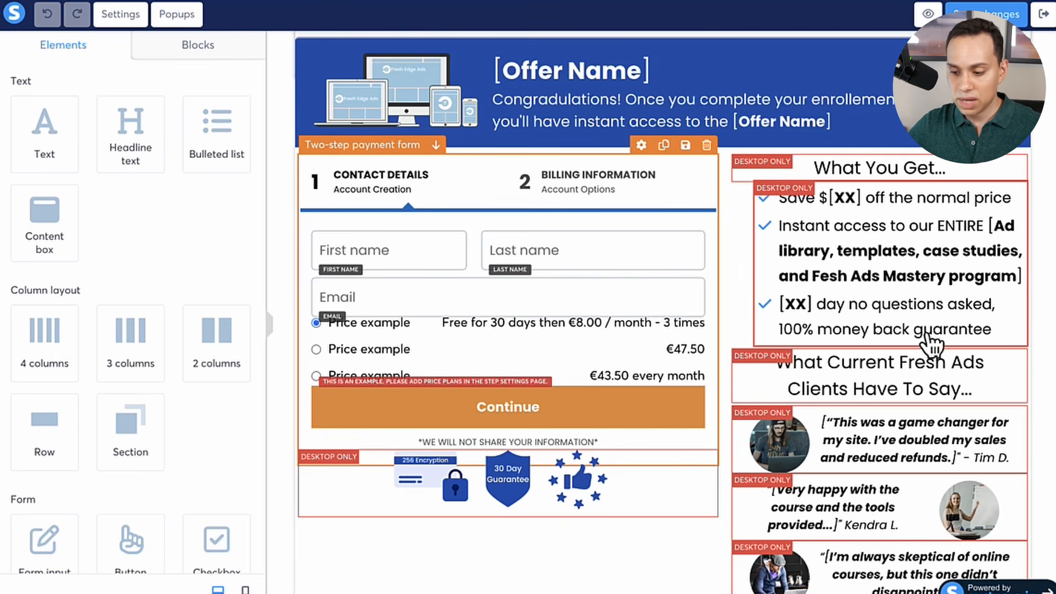
scroll(891, 368, "down", 3)
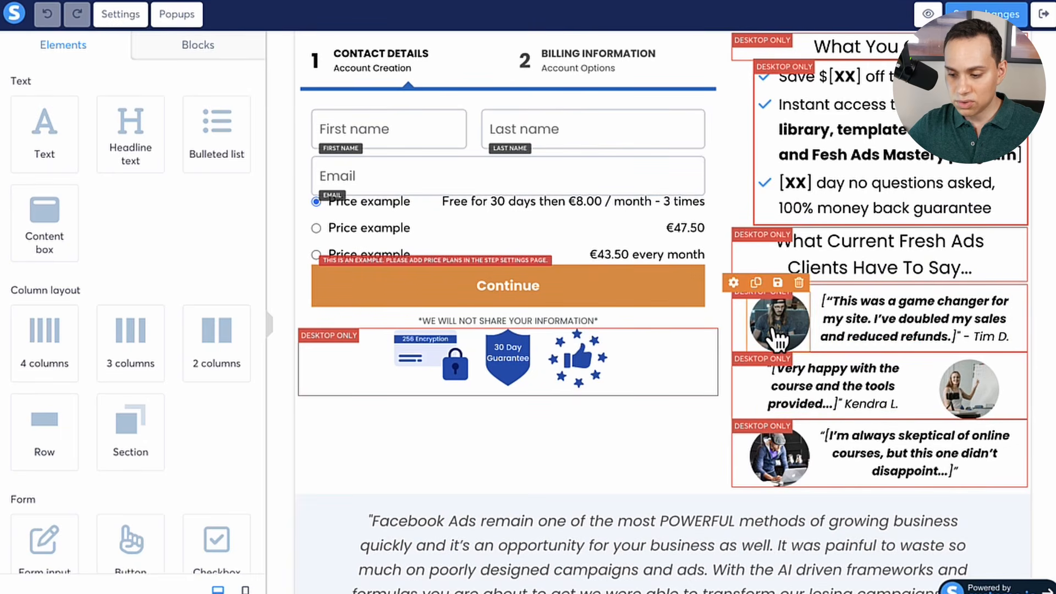
left_click(776, 334)
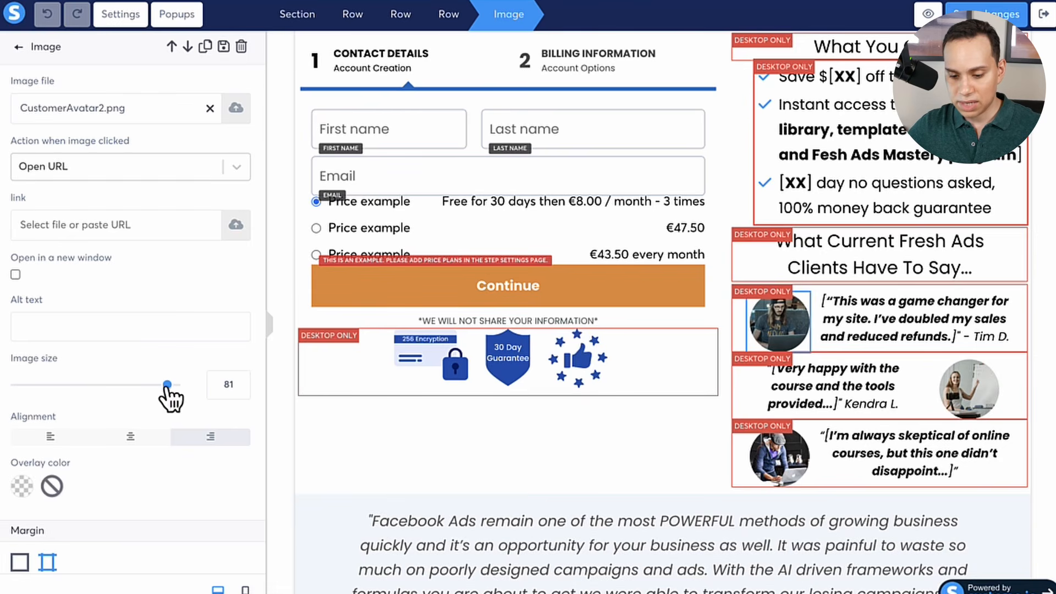
left_click_drag(168, 385, 190, 384)
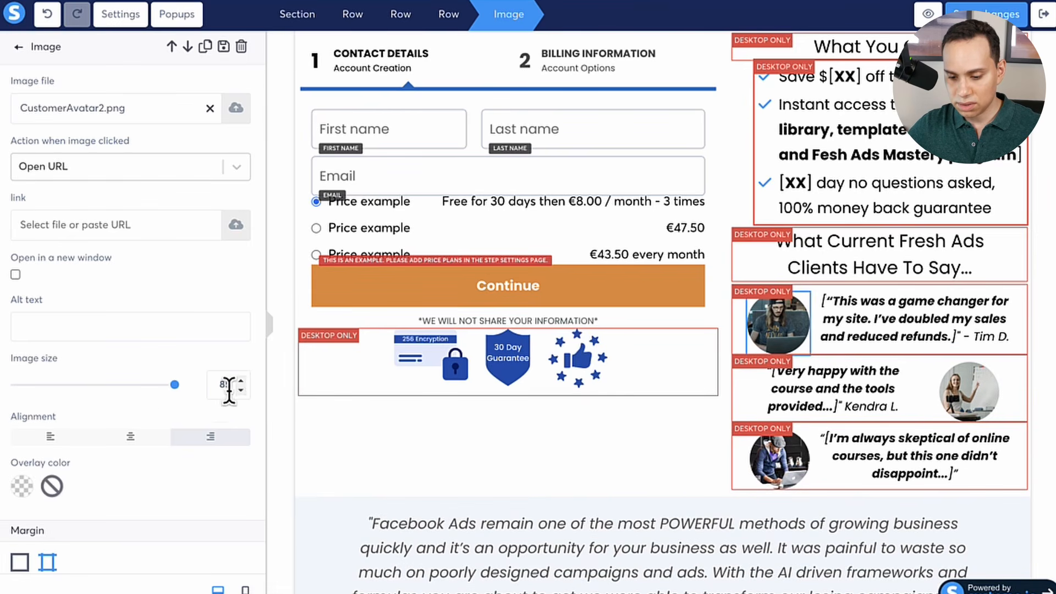
left_click(241, 390)
left_click(241, 390)
left_click(241, 390)
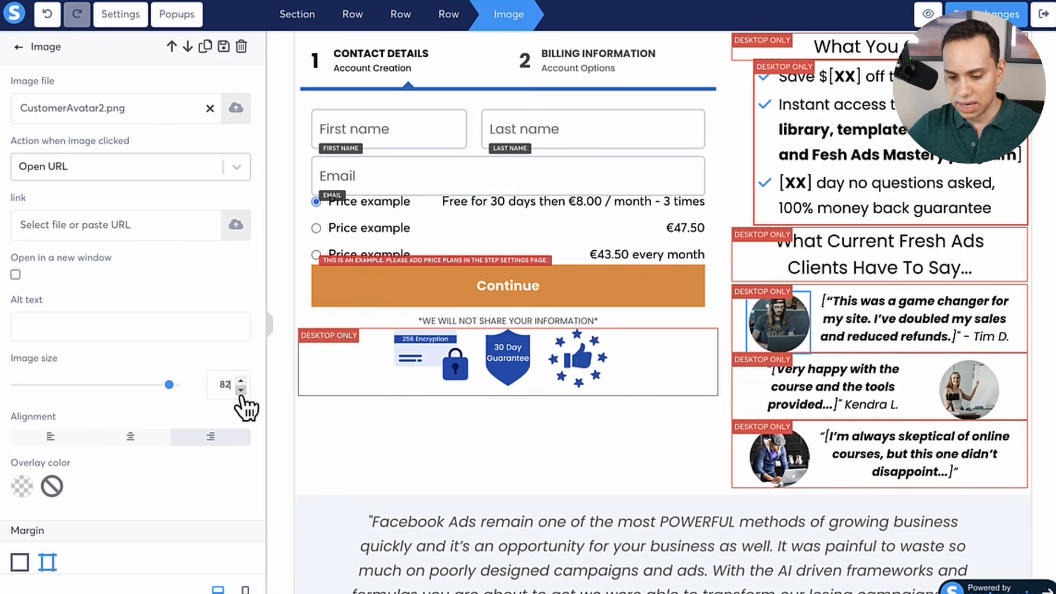
left_click(240, 390)
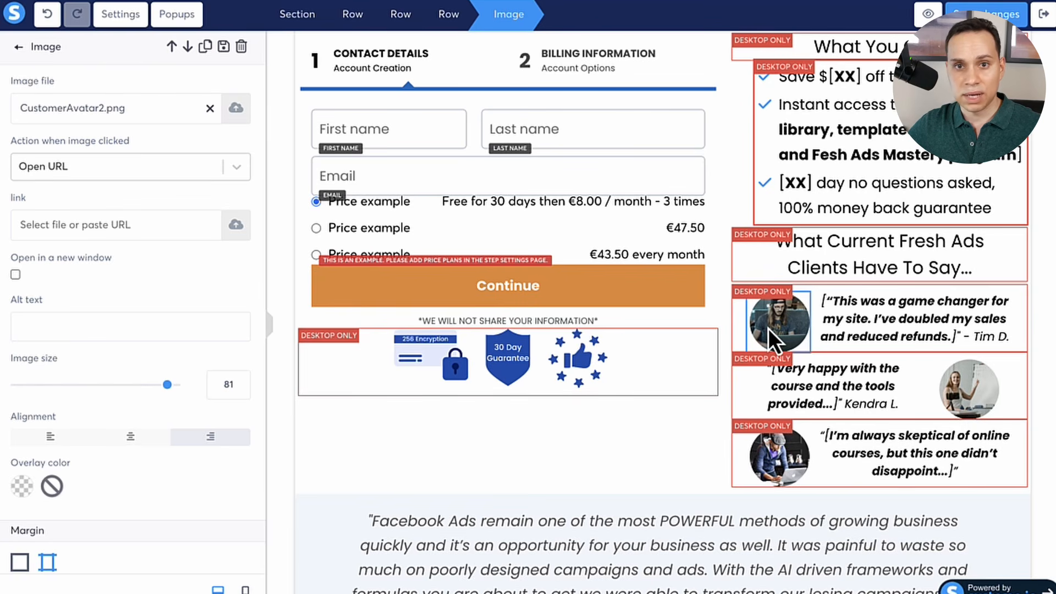
left_click(871, 324)
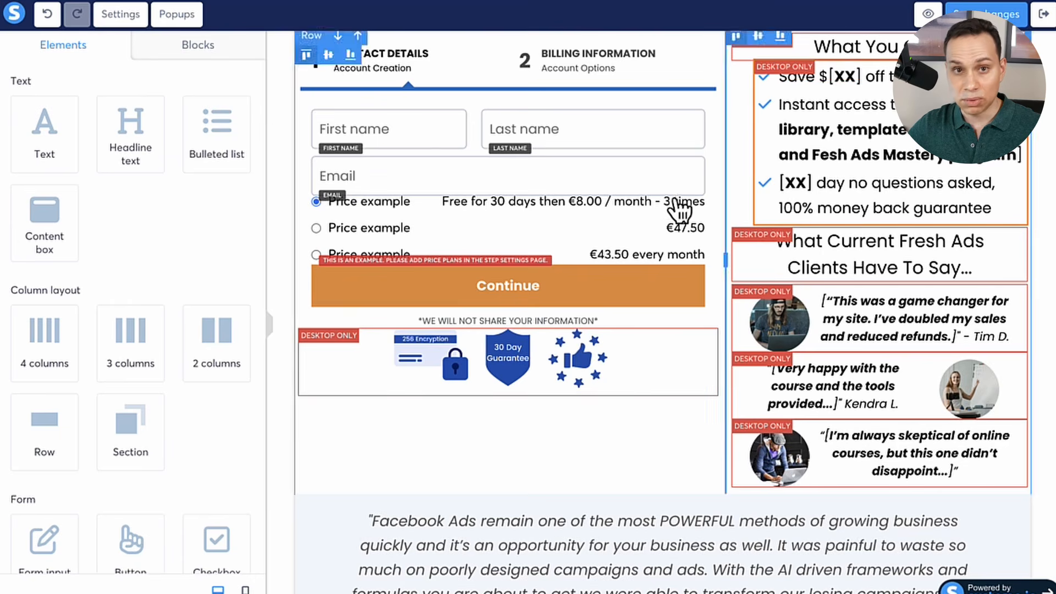
Look over the two-step order form, its guarantee badges and the money-back item in the "What You Get" bulleted list
scroll(714, 195, "up", 3)
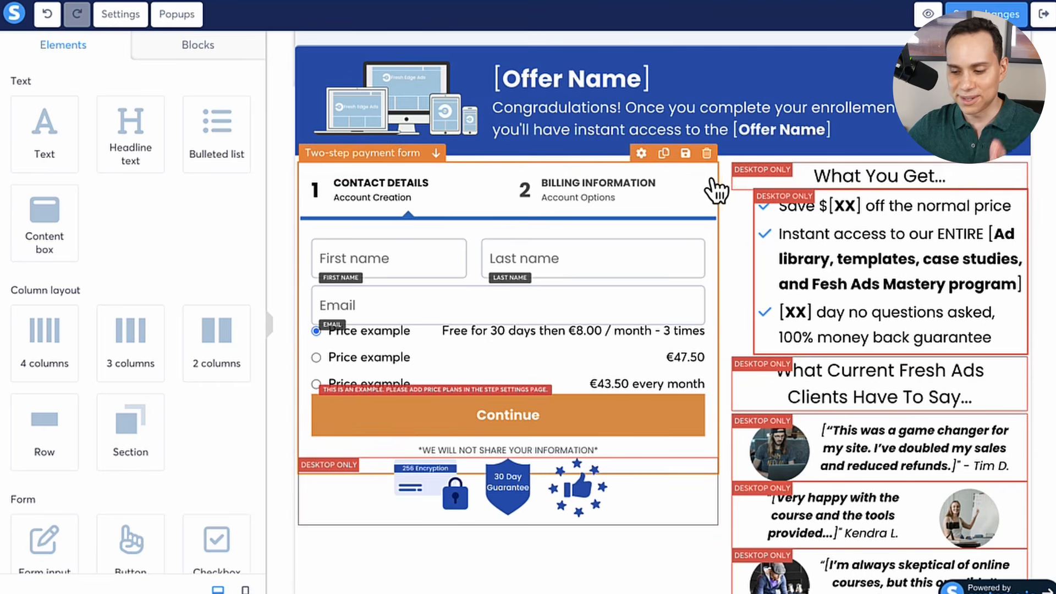
scroll(721, 190, "down", 1)
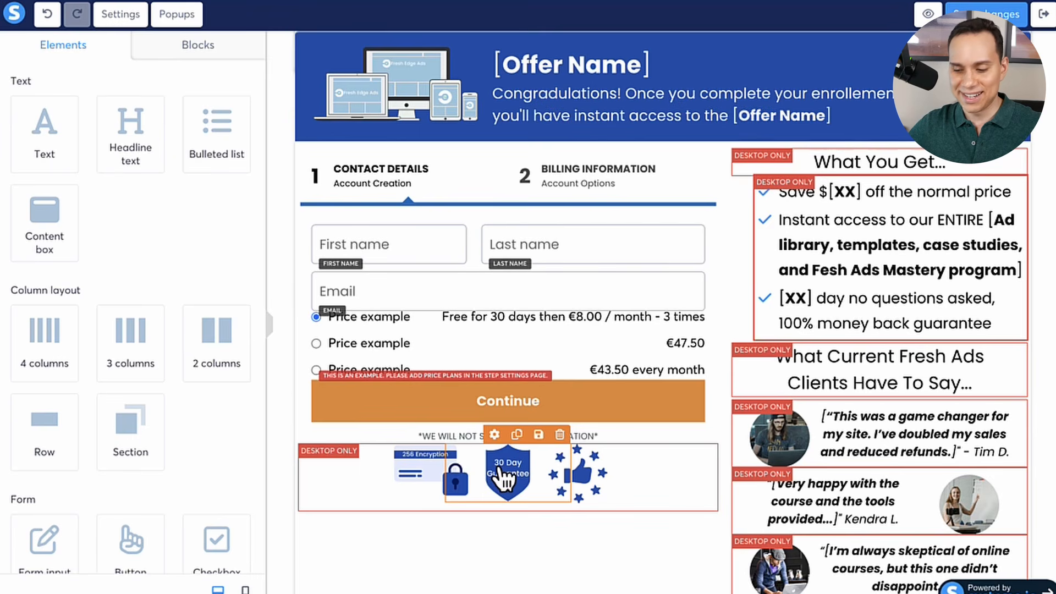
left_click(799, 297)
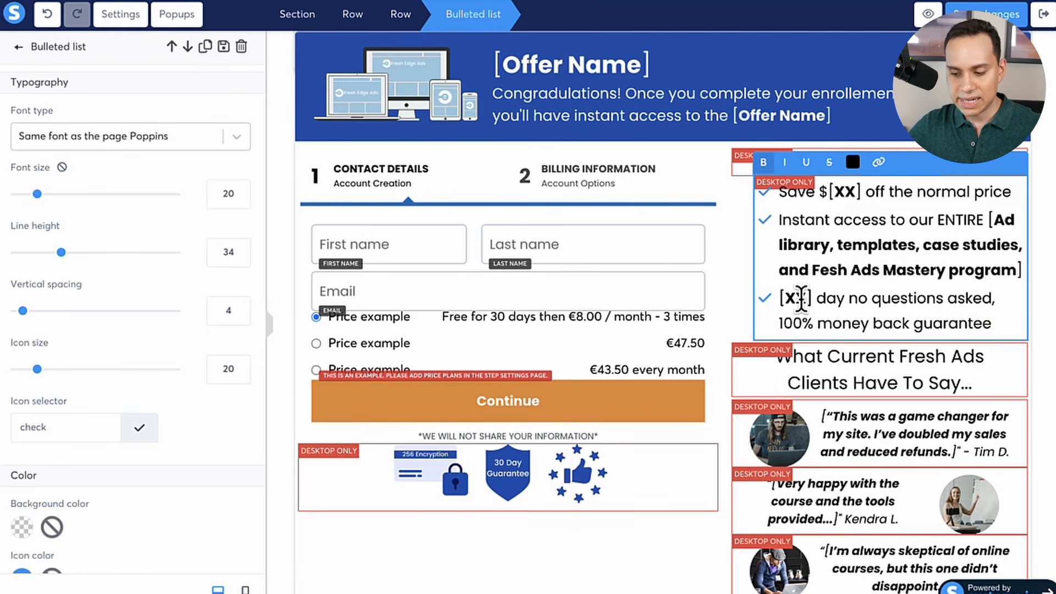
left_click(737, 295)
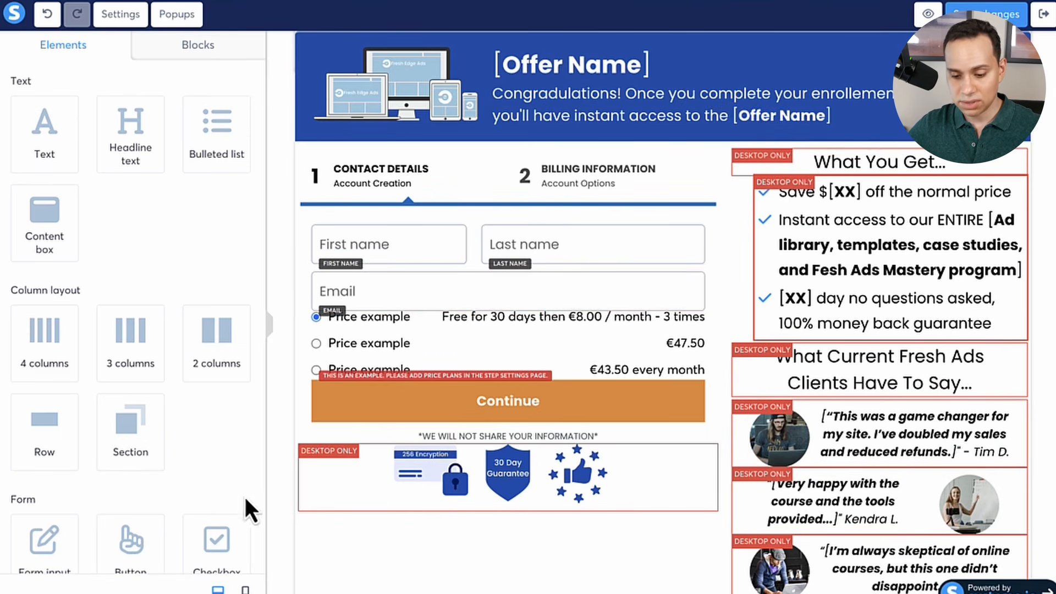
Switch to the mobile view and examine the offer banner, payment form, closing quote and footer
left_click(245, 590)
scroll(621, 366, "down", 12)
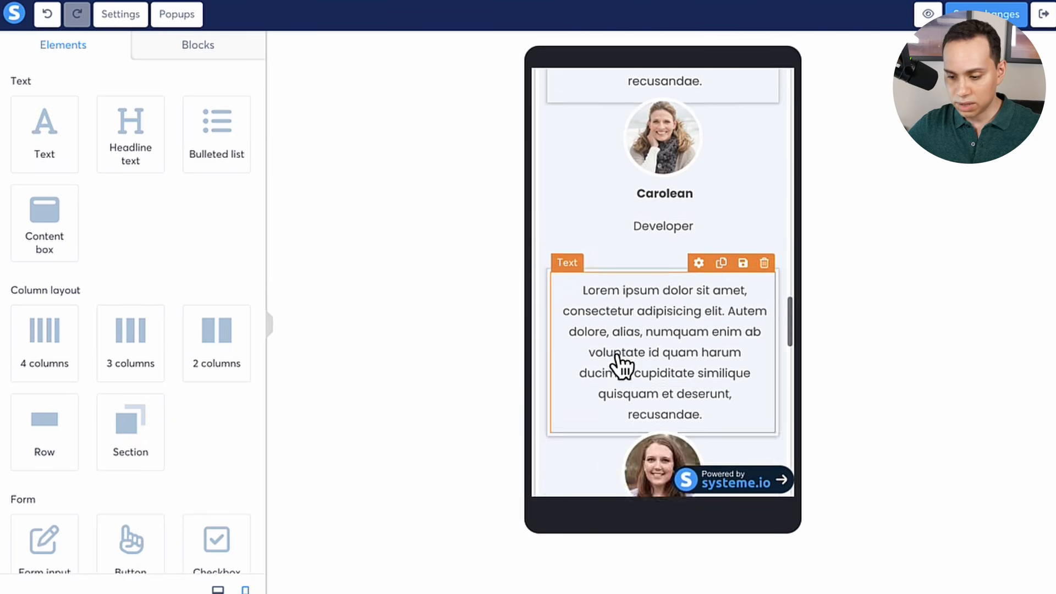
scroll(618, 360, "up", 5)
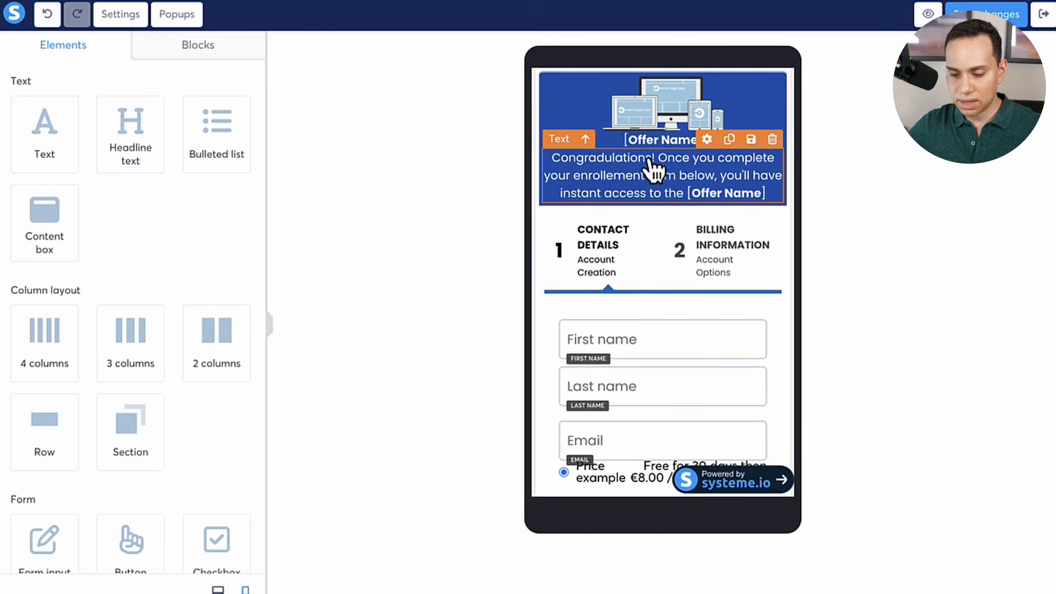
scroll(660, 220, "down", 7)
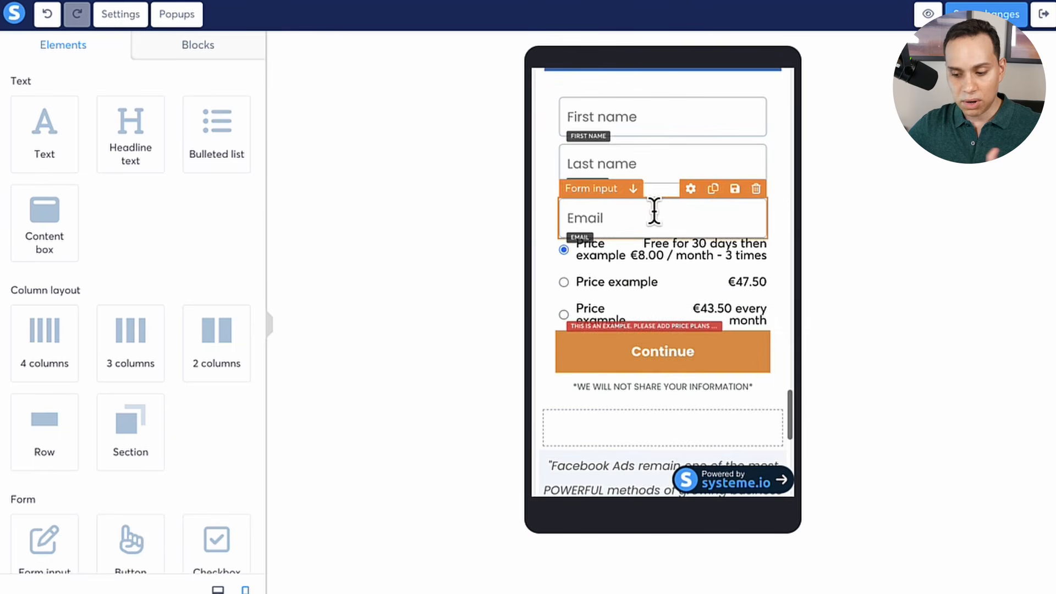
scroll(659, 222, "down", 5)
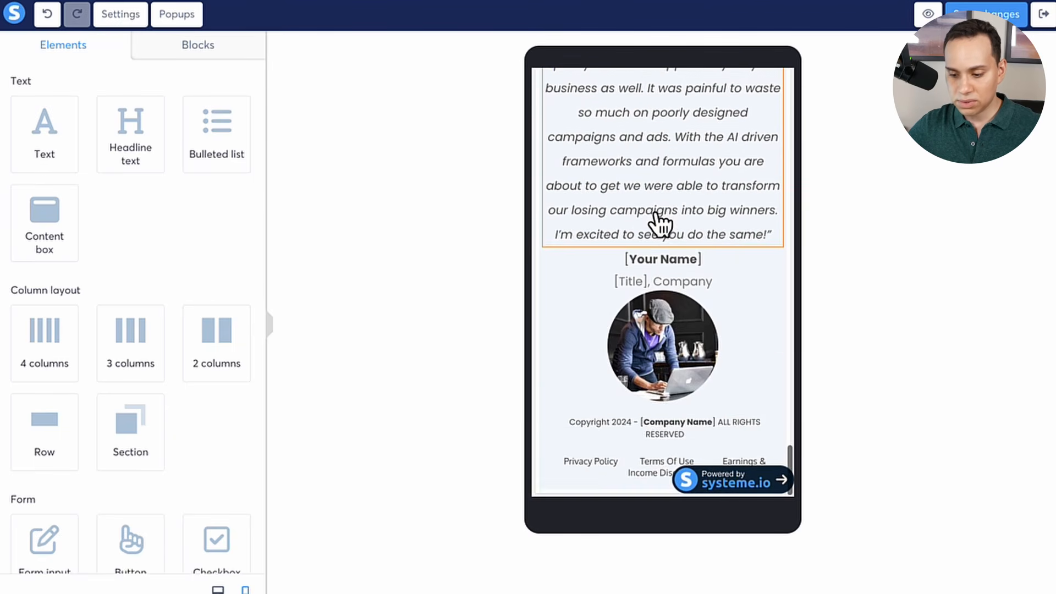
scroll(654, 264, "up", 3)
scroll(637, 275, "down", 3)
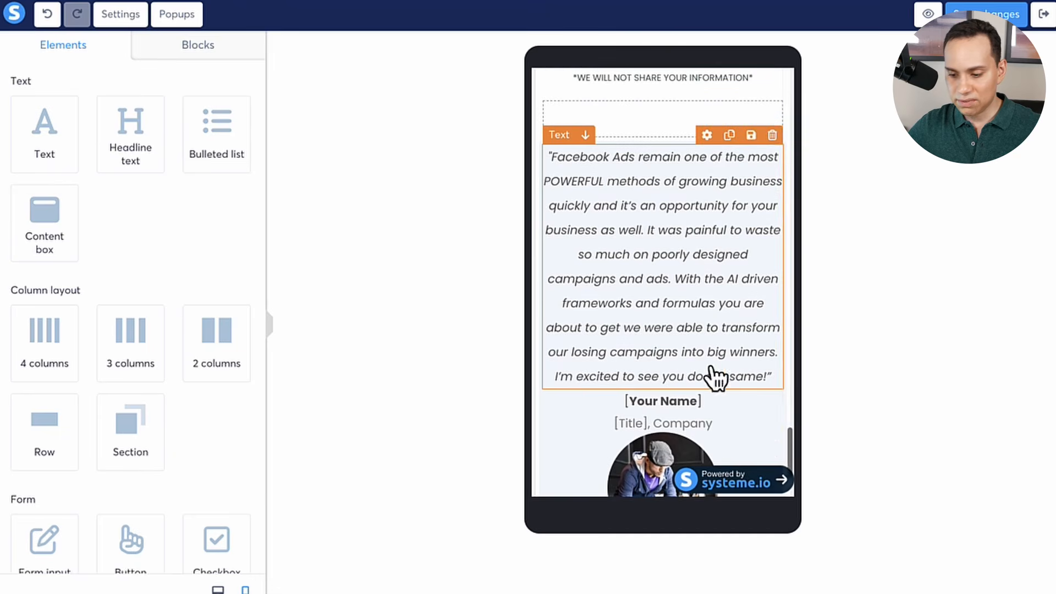
scroll(649, 286, "down", 2)
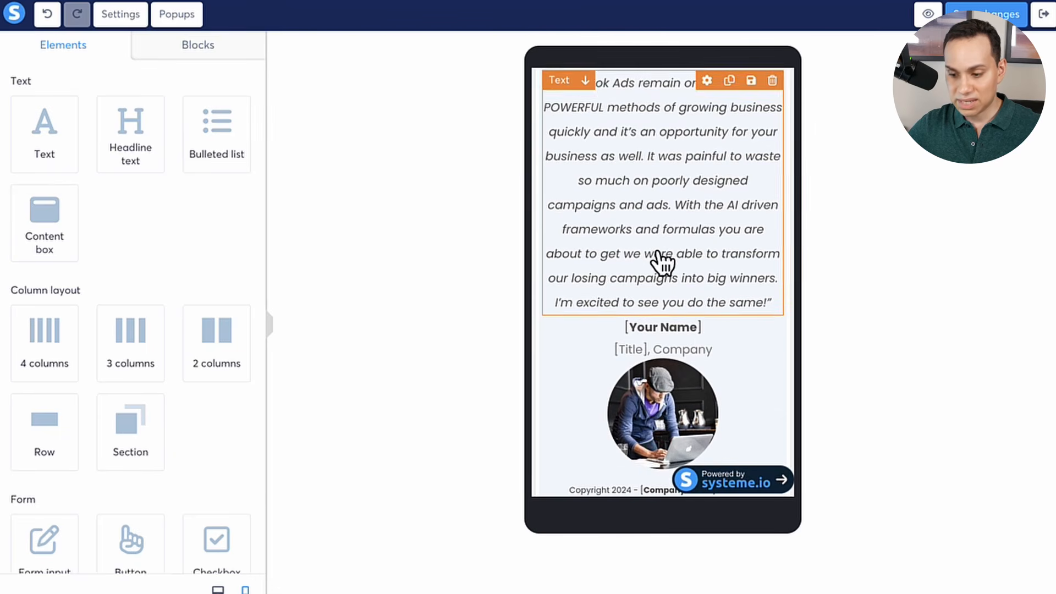
scroll(674, 263, "up", 2)
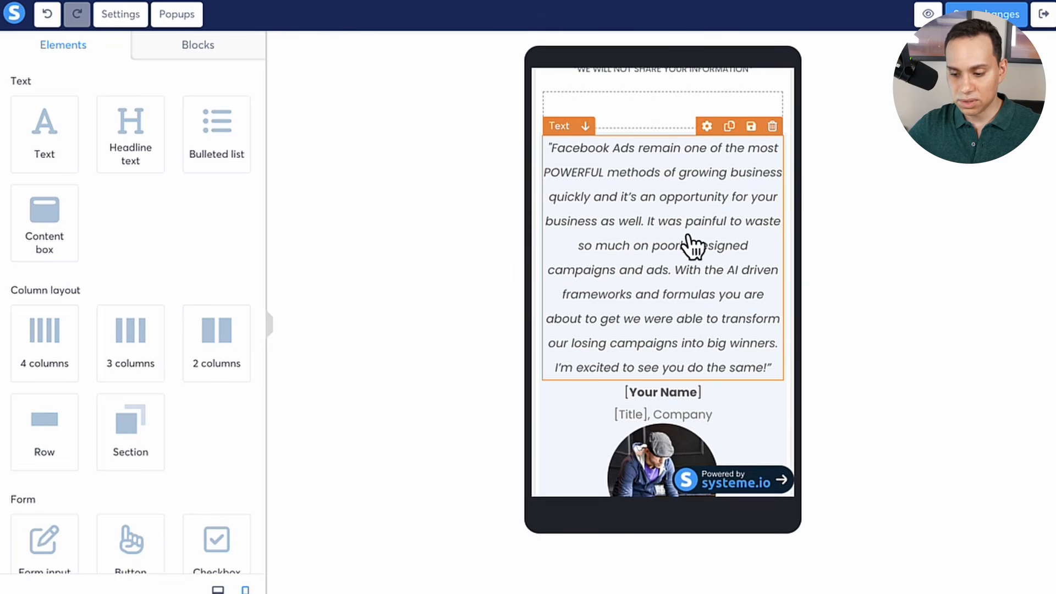
scroll(659, 255, "down", 2)
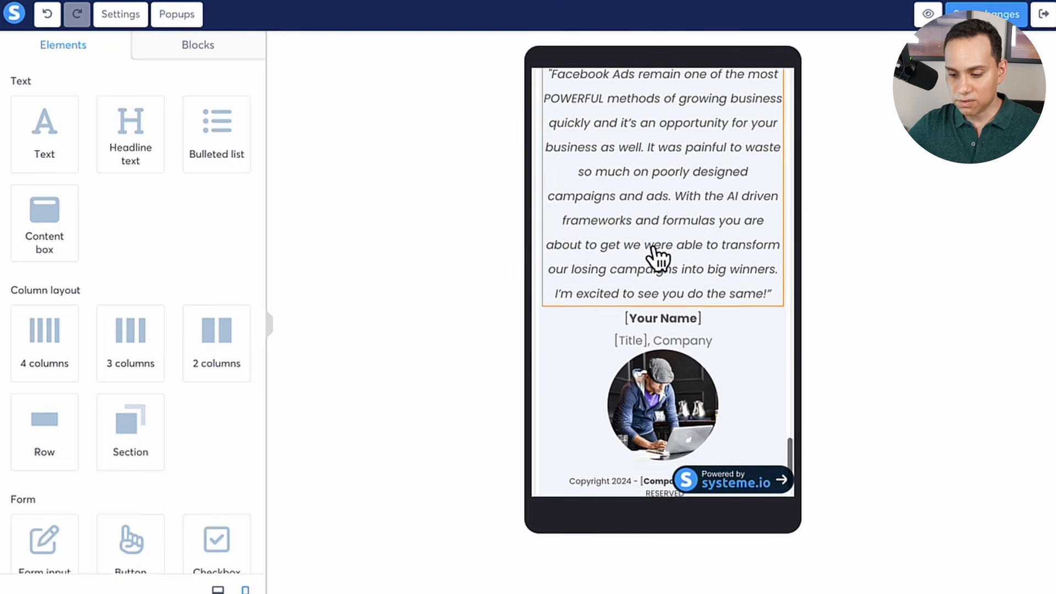
scroll(677, 408, "up", 10)
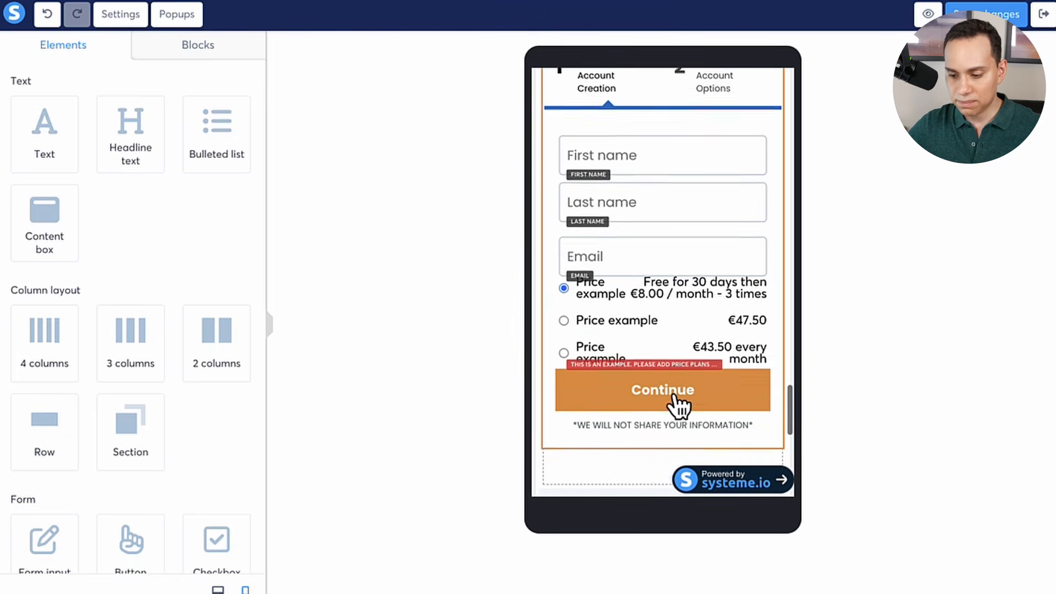
scroll(674, 396, "up", 4)
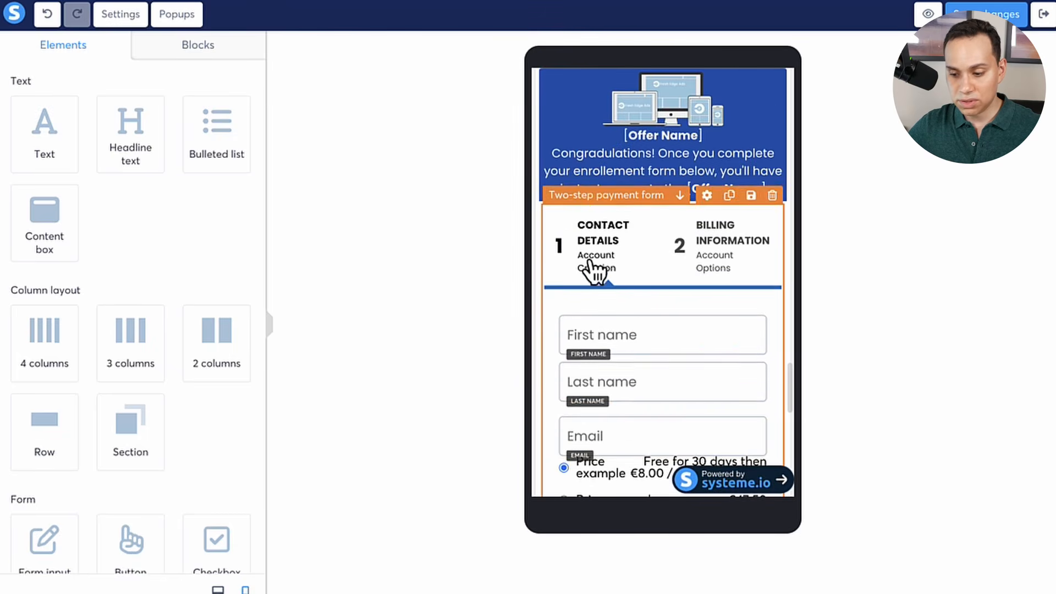
scroll(634, 253, "down", 3)
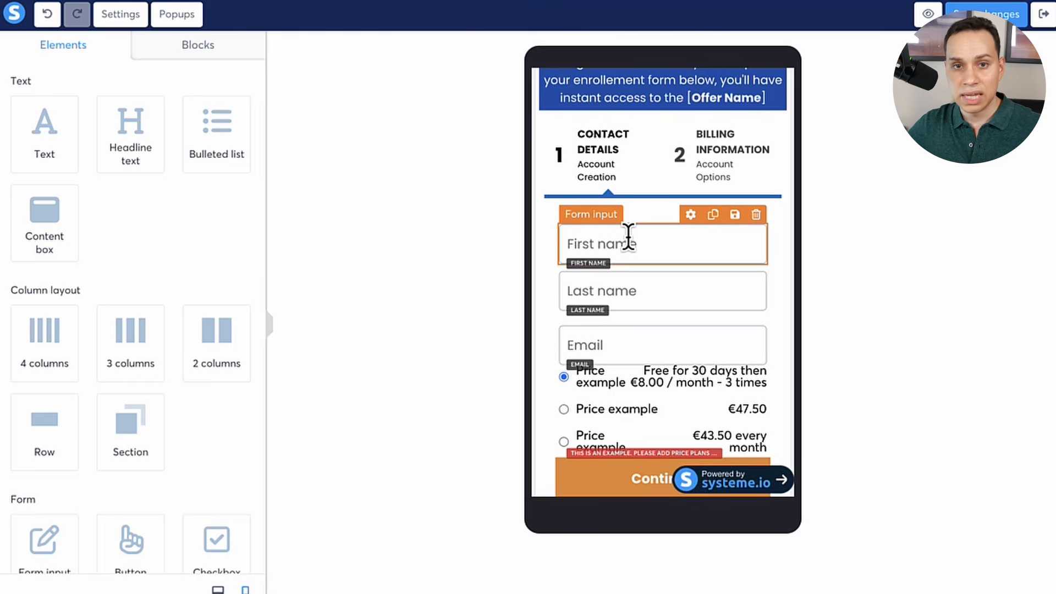
scroll(627, 258, "down", 4)
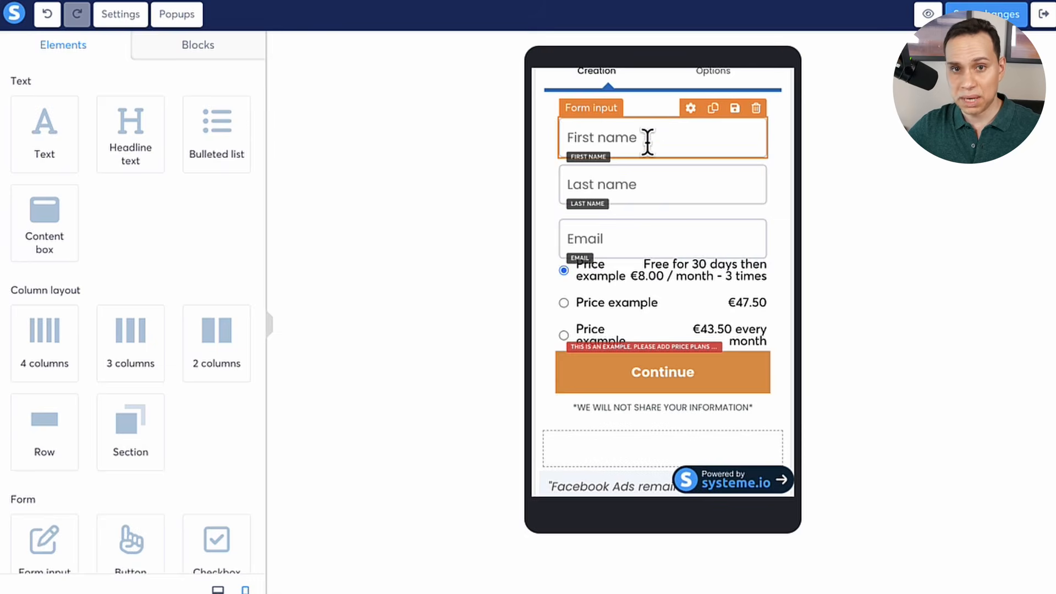
scroll(648, 142, "up", 5)
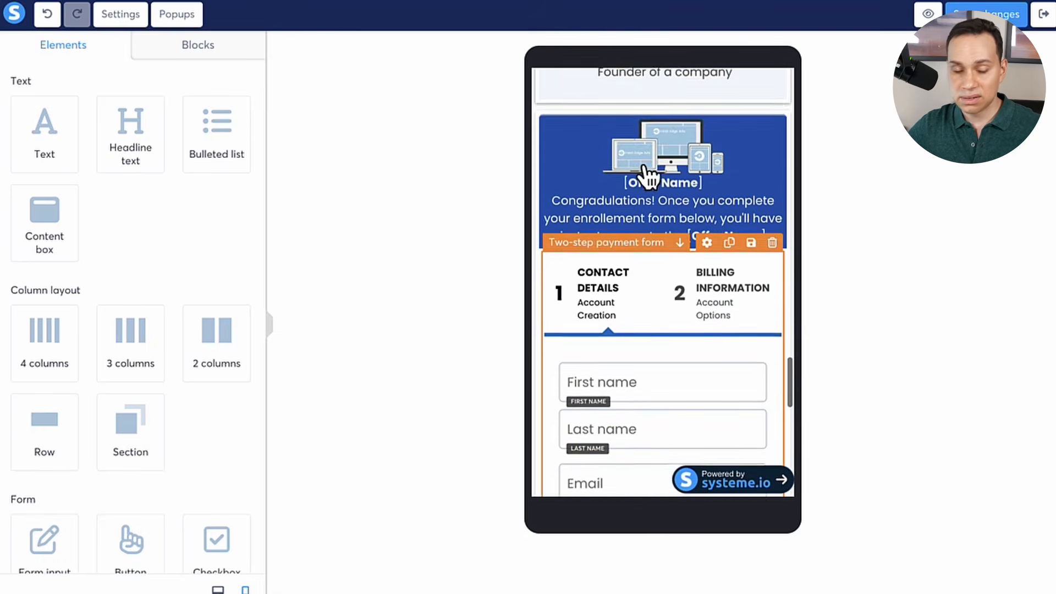
scroll(646, 171, "up", 4)
scroll(648, 175, "down", 3)
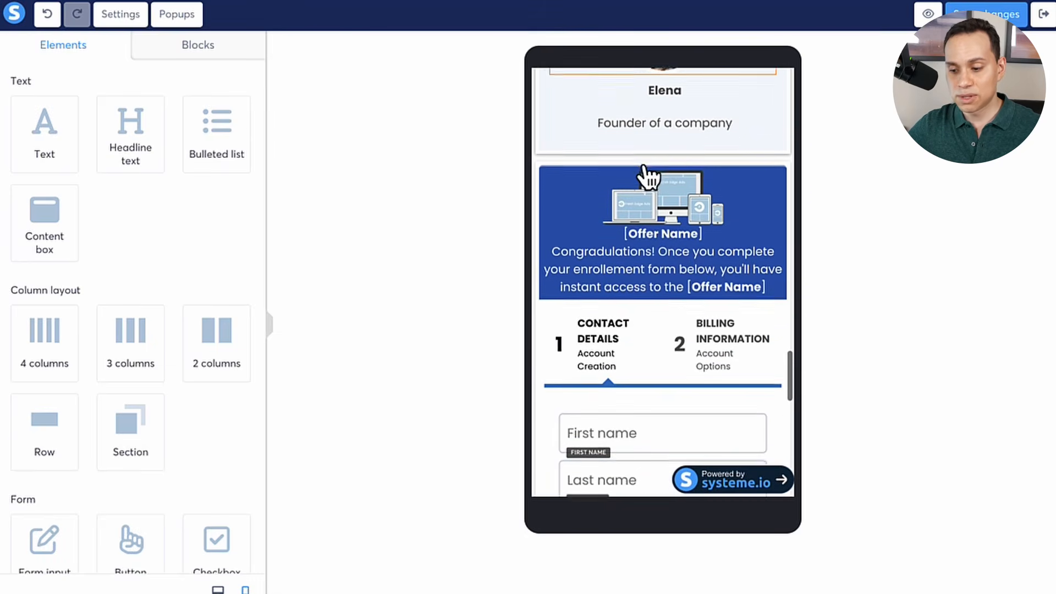
scroll(648, 177, "down", 2)
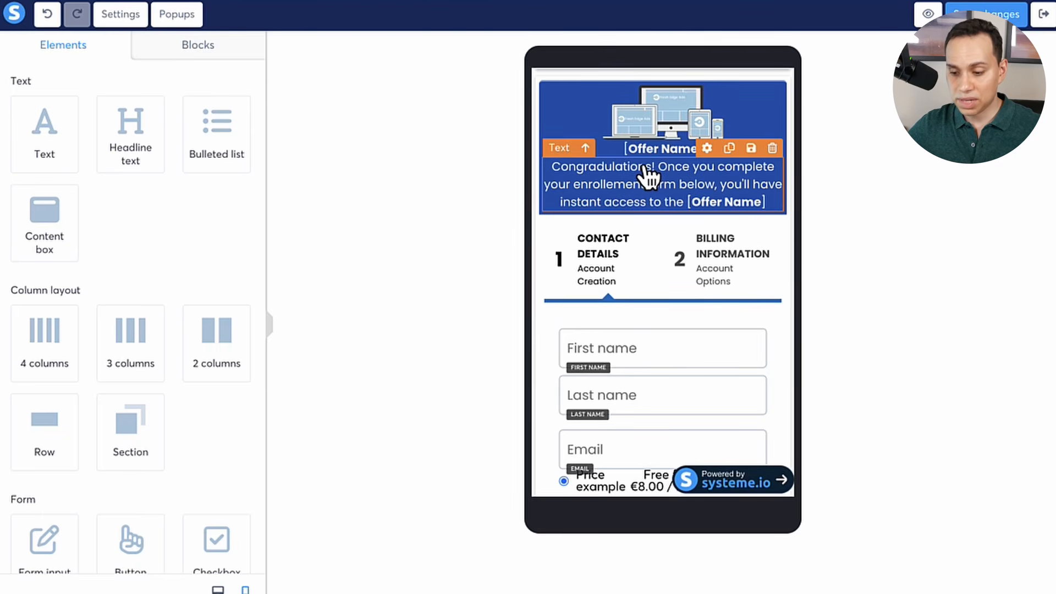
scroll(648, 177, "down", 4)
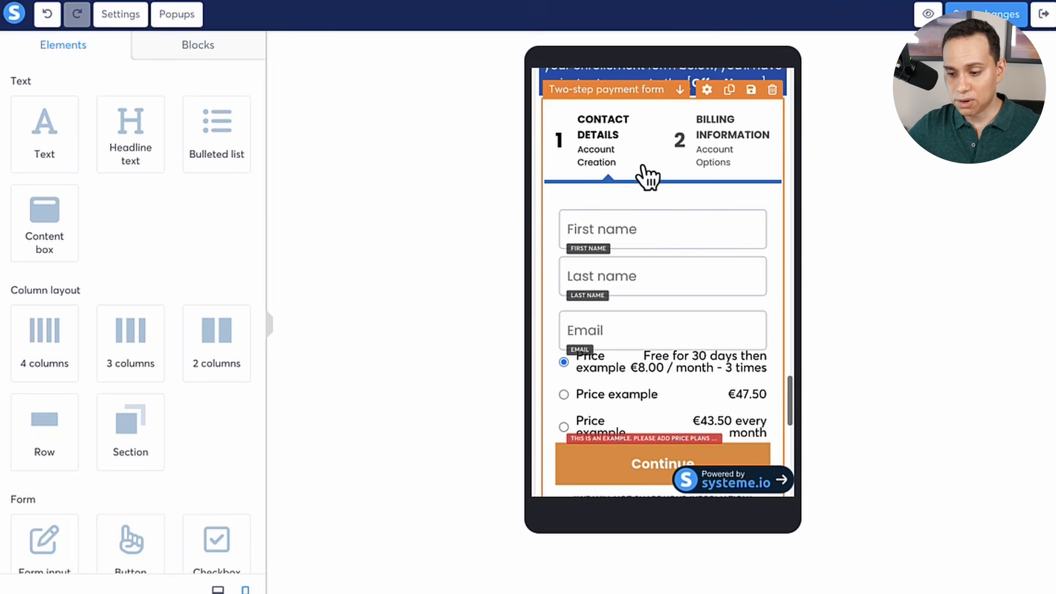
Return to the desktop view and show the Billing Information step of the two-step payment form
scroll(641, 165, "up", 3)
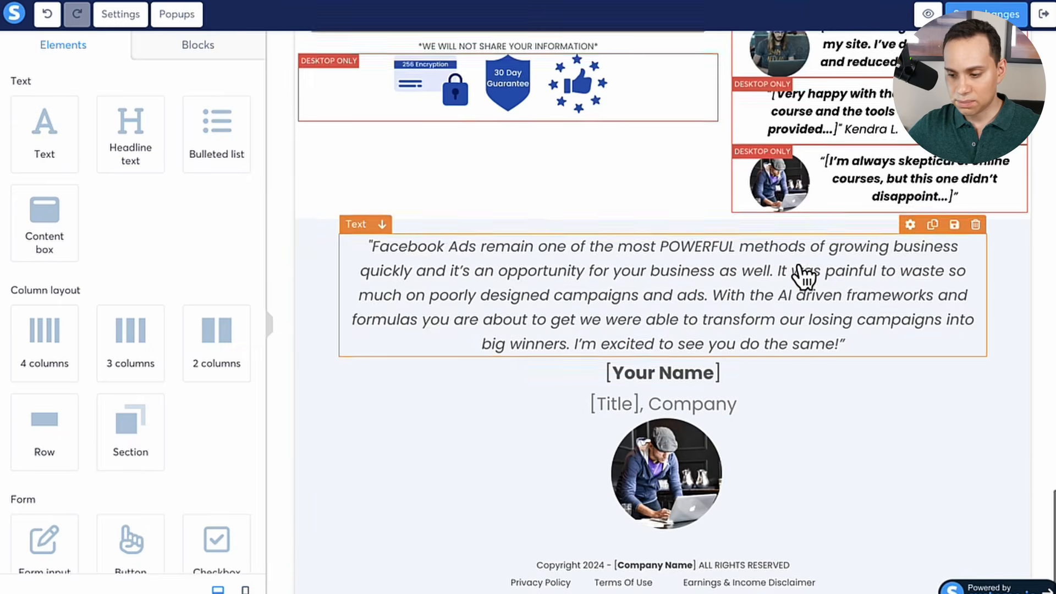
scroll(803, 258, "up", 6)
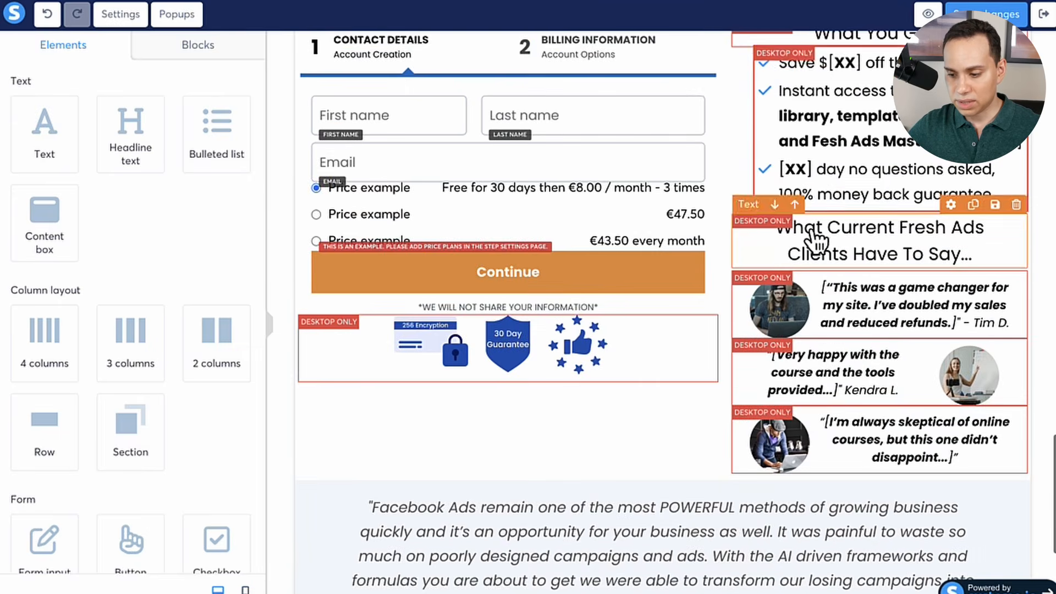
scroll(825, 192, "up", 1)
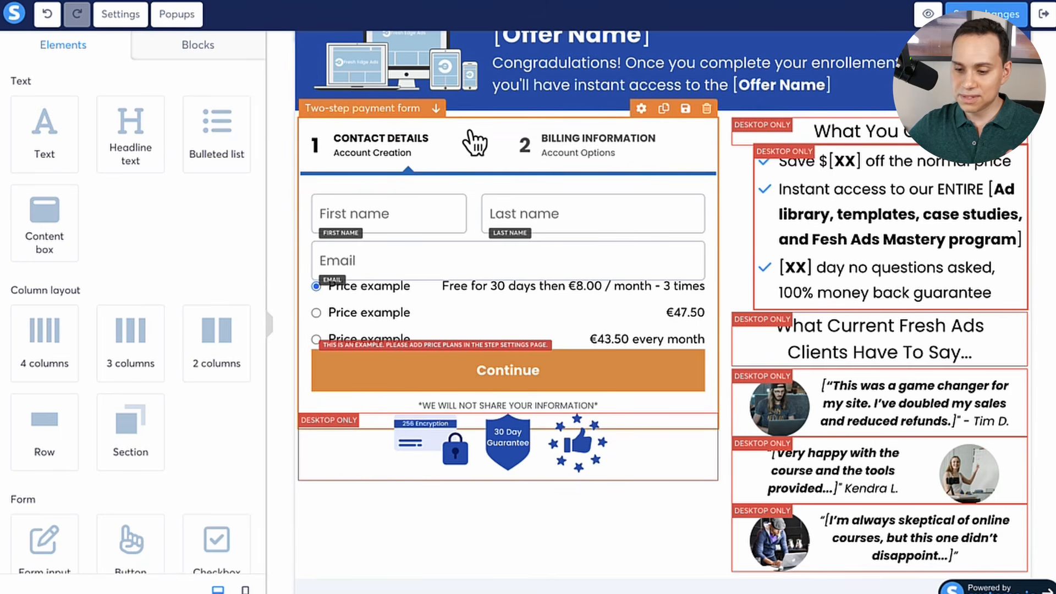
left_click(476, 146)
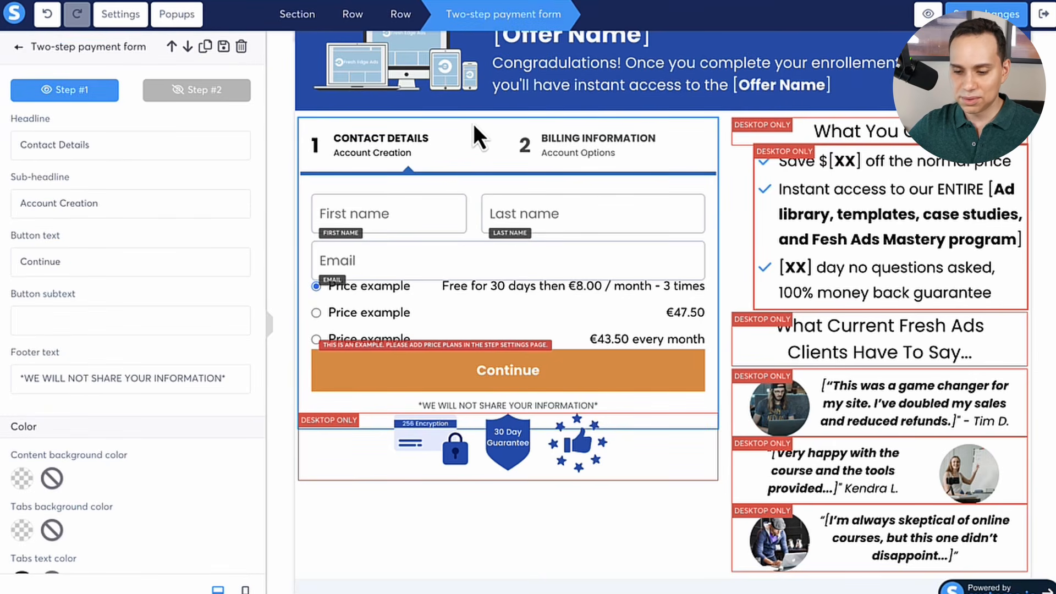
left_click(202, 96)
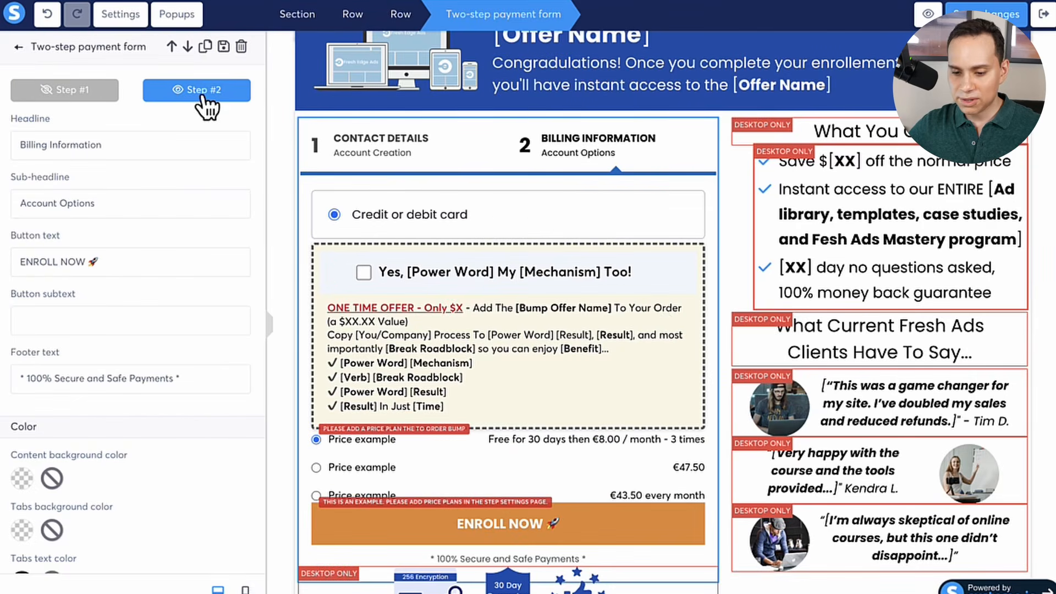
Examine the order bump and the payment methods in the order form's Billing Information step
left_click(546, 311)
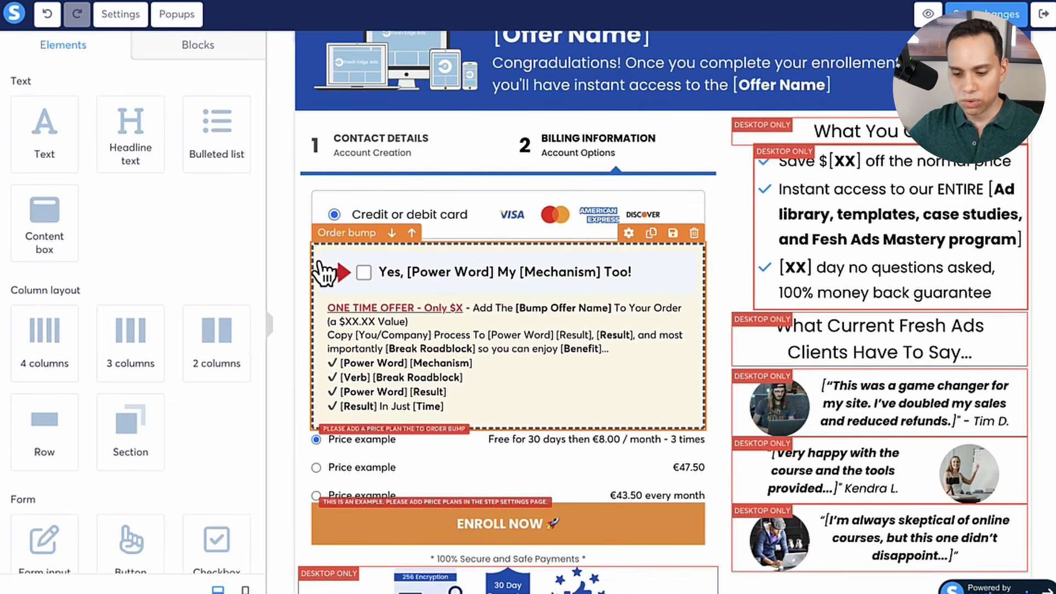
scroll(324, 270, "down", 1)
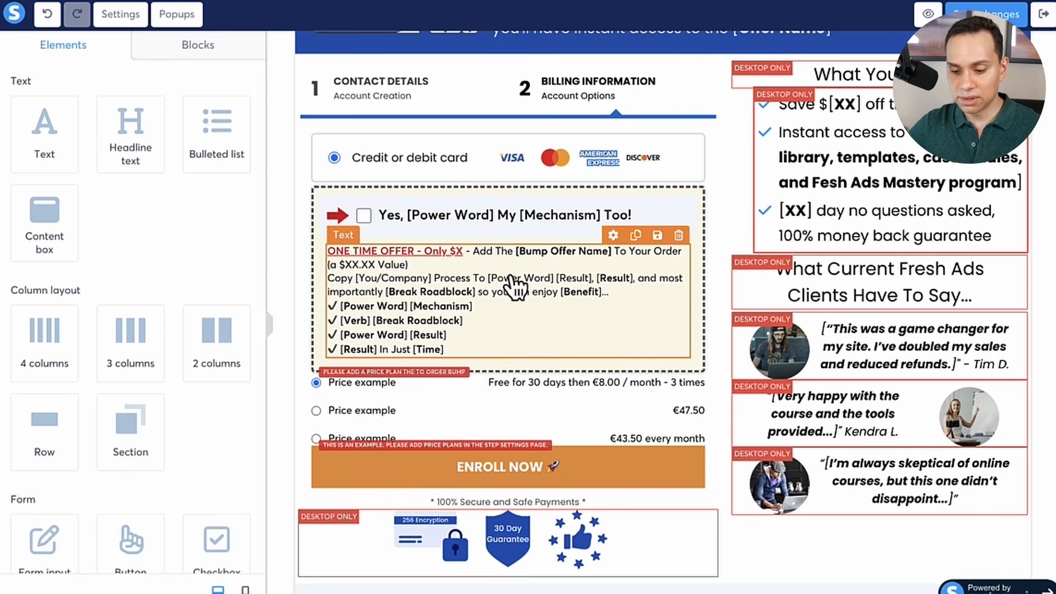
left_click(420, 227)
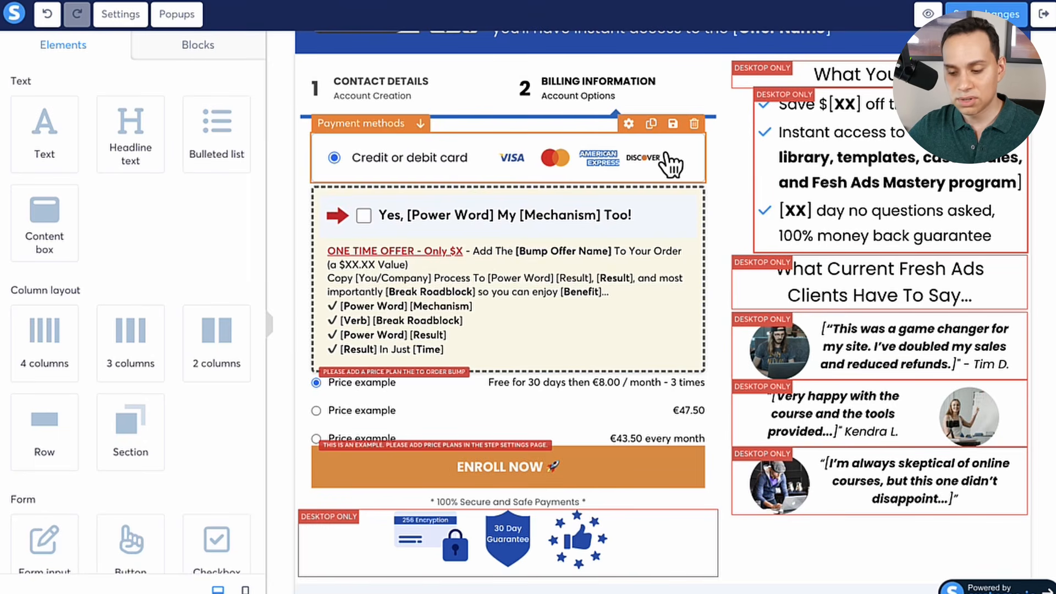
scroll(555, 165, "up", 2)
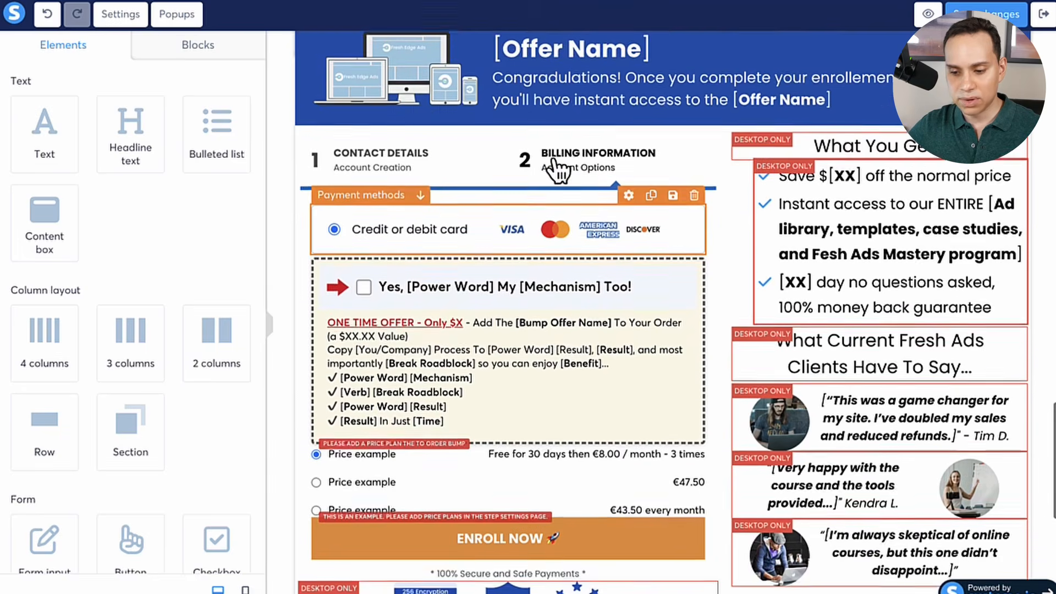
scroll(556, 167, "up", 1)
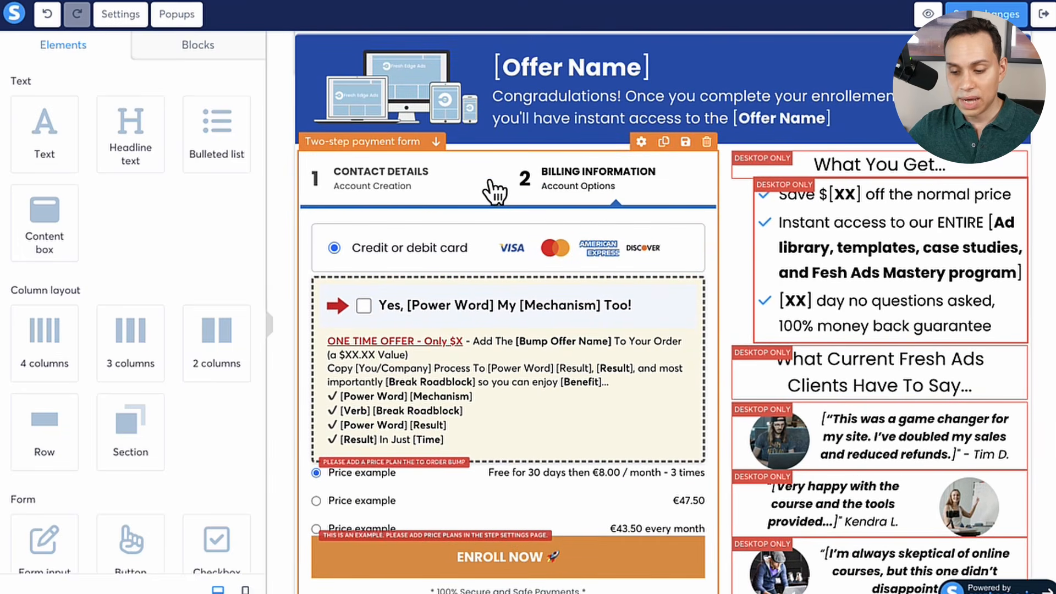
Show the Contact Details step of the two-step payment form and look over its fields and guarantee badges
left_click(489, 184)
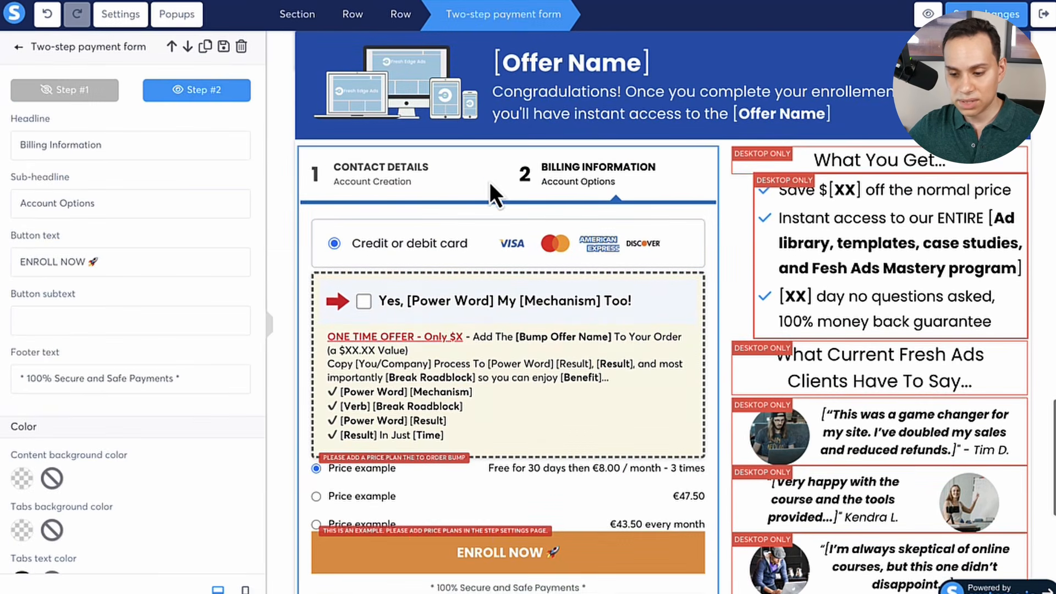
left_click(55, 92)
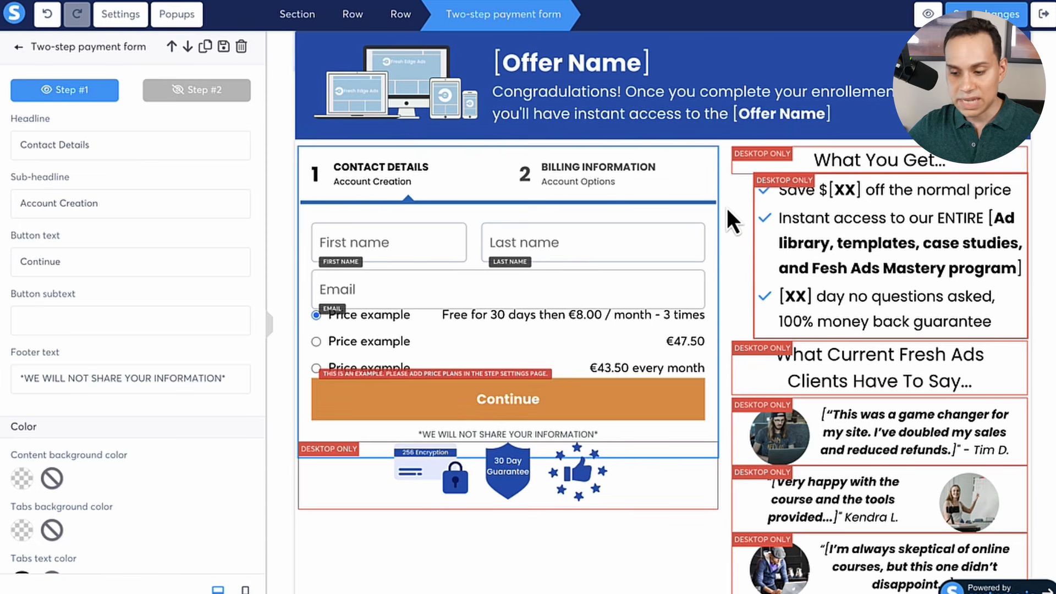
left_click(275, 204)
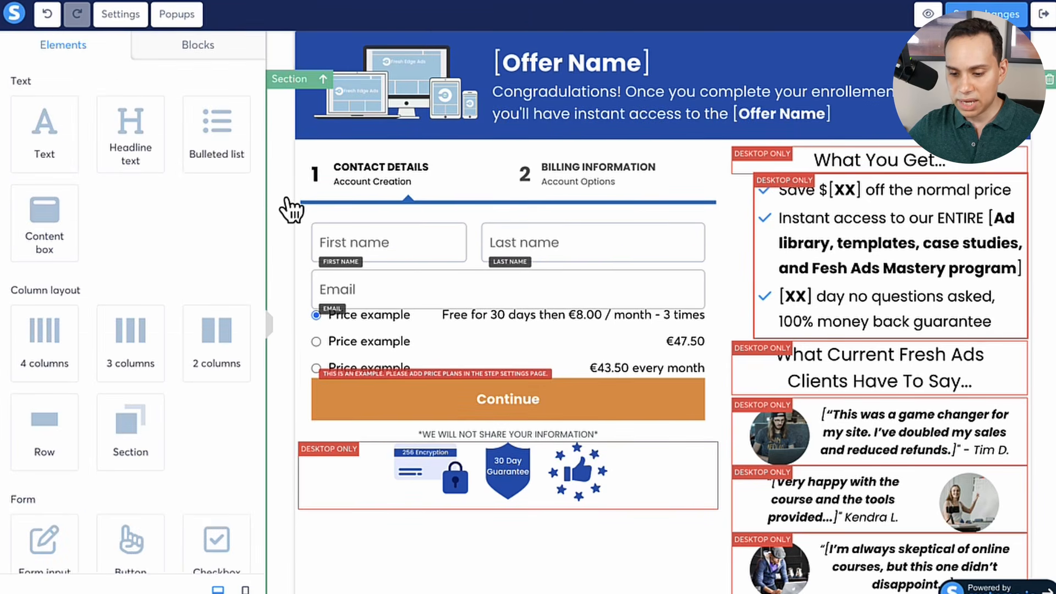
scroll(286, 210, "up", 1)
scroll(287, 201, "down", 1)
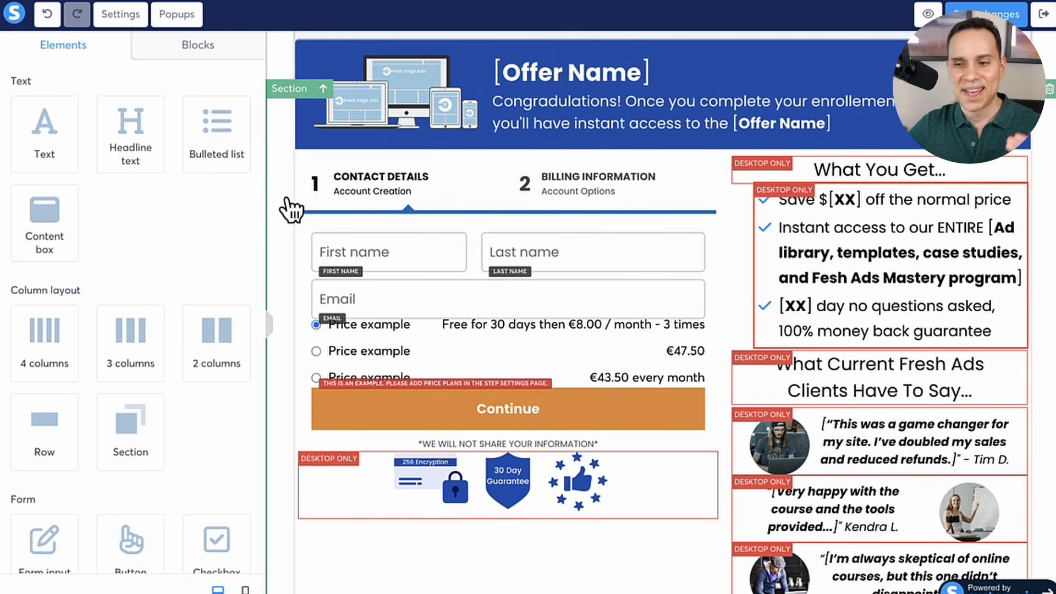
scroll(291, 198, "down", 2)
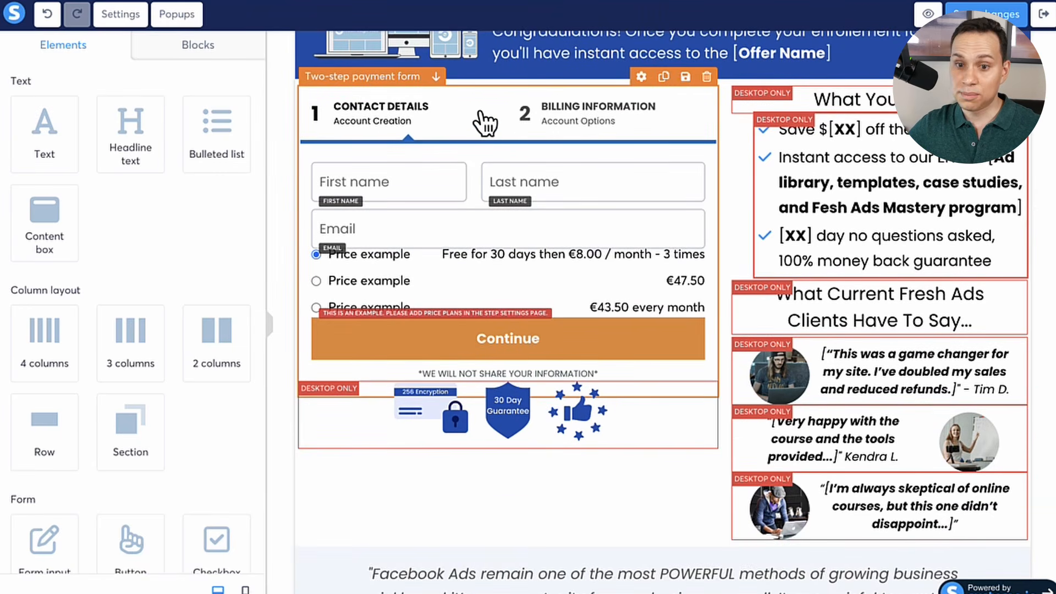
left_click(479, 113)
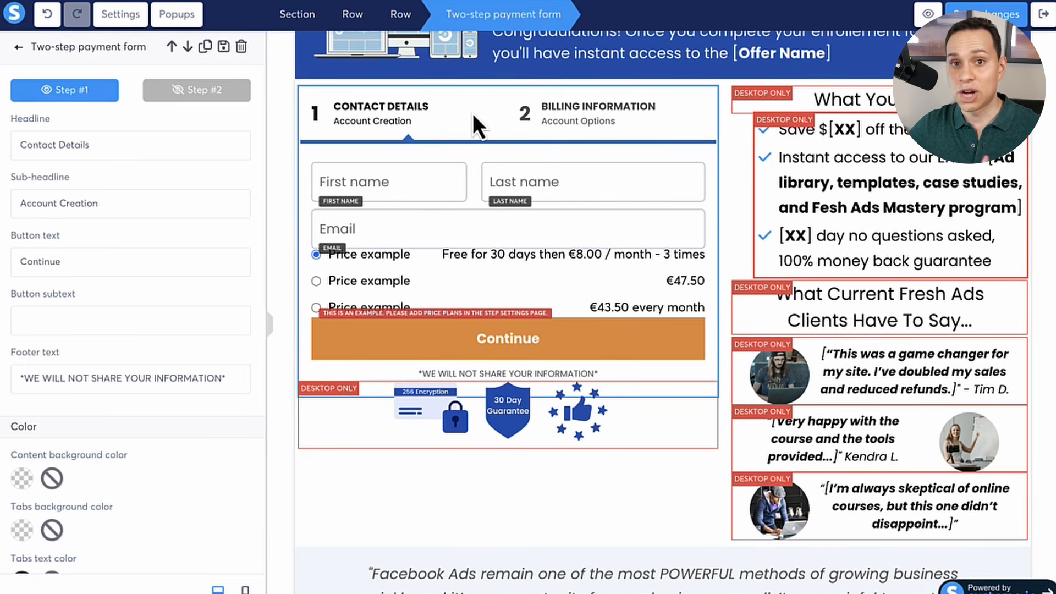
scroll(473, 113, "down", 1)
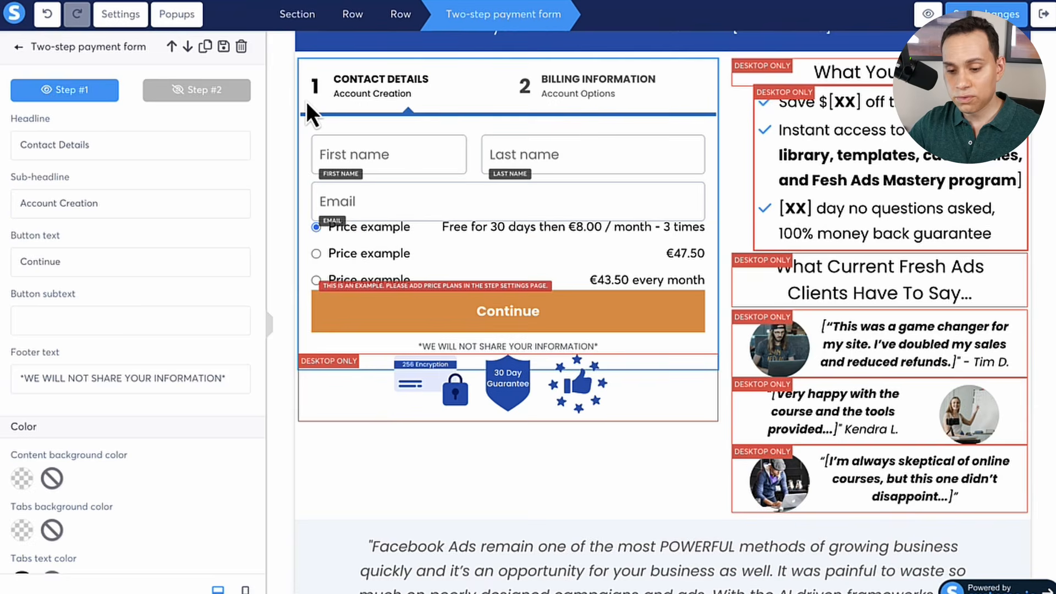
Add a new two-step order form element directly above the existing payment form and look over its default fields
left_click(20, 49)
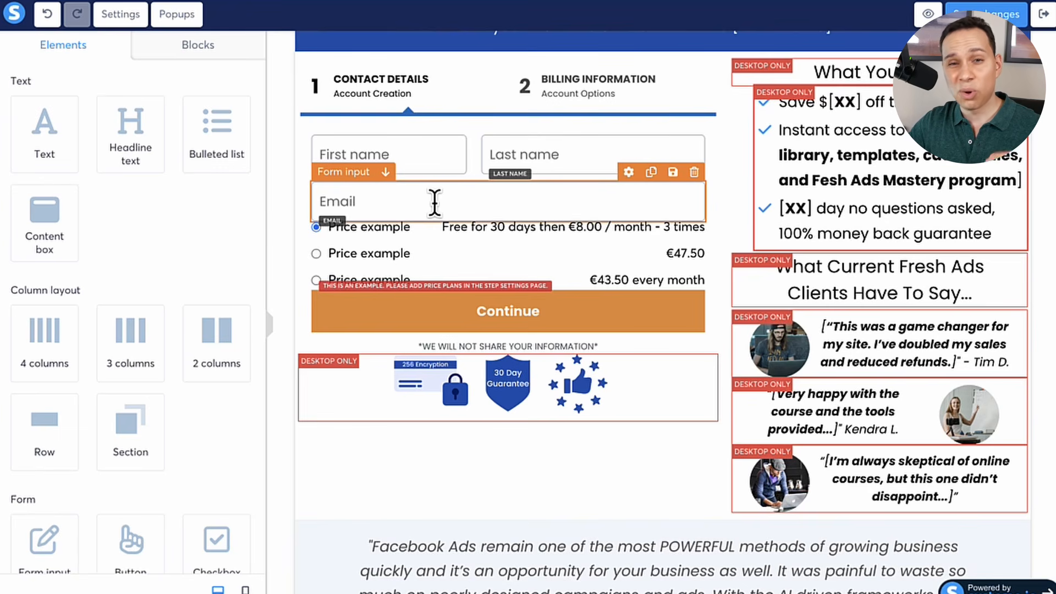
scroll(209, 195, "down", 8)
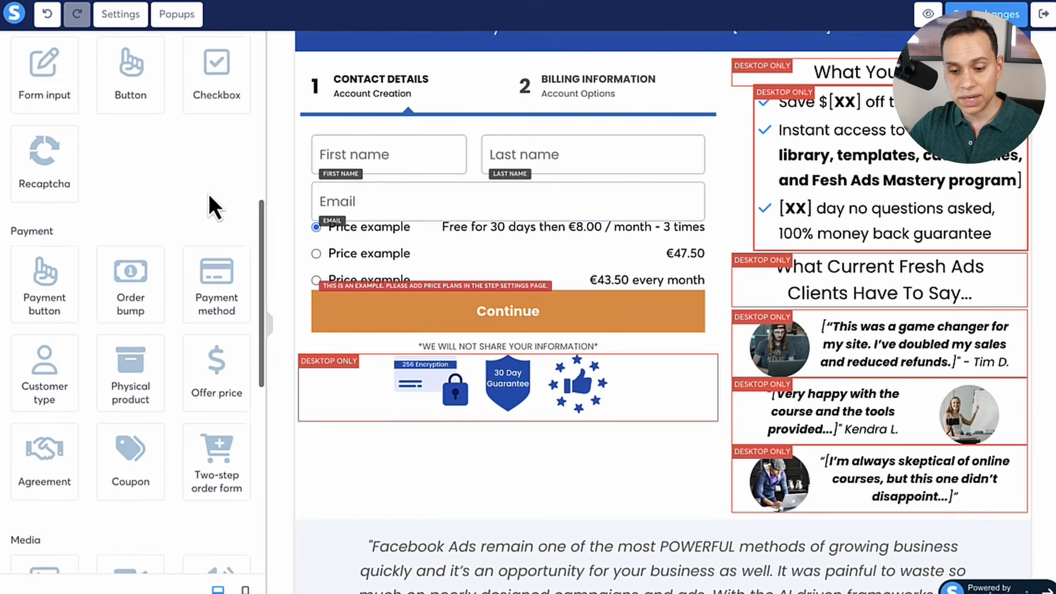
scroll(209, 193, "down", 4)
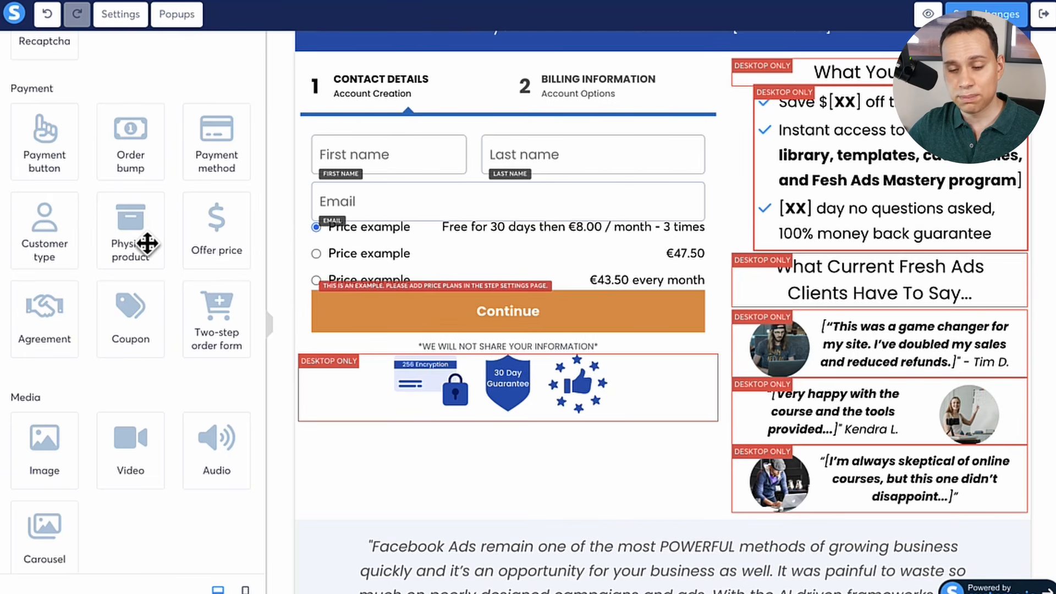
left_click_drag(216, 325, 497, 79)
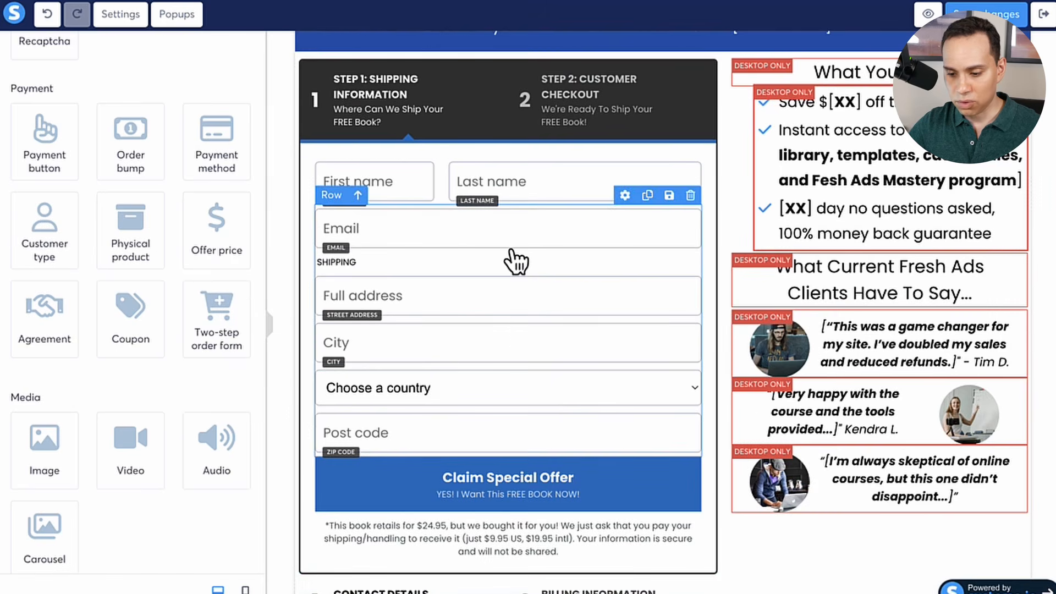
scroll(447, 130, "down", 3)
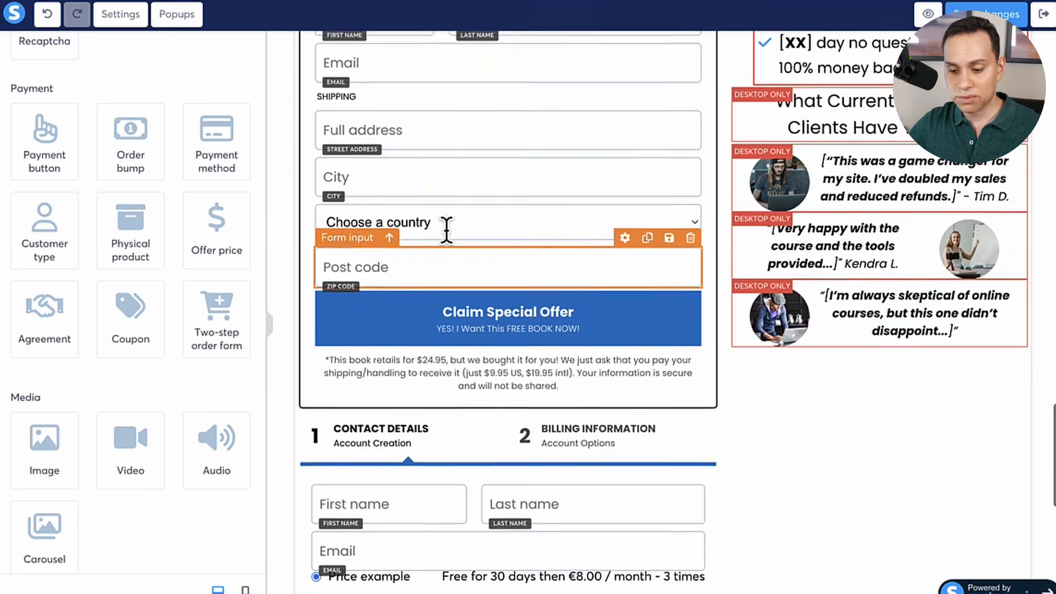
scroll(446, 228, "up", 3)
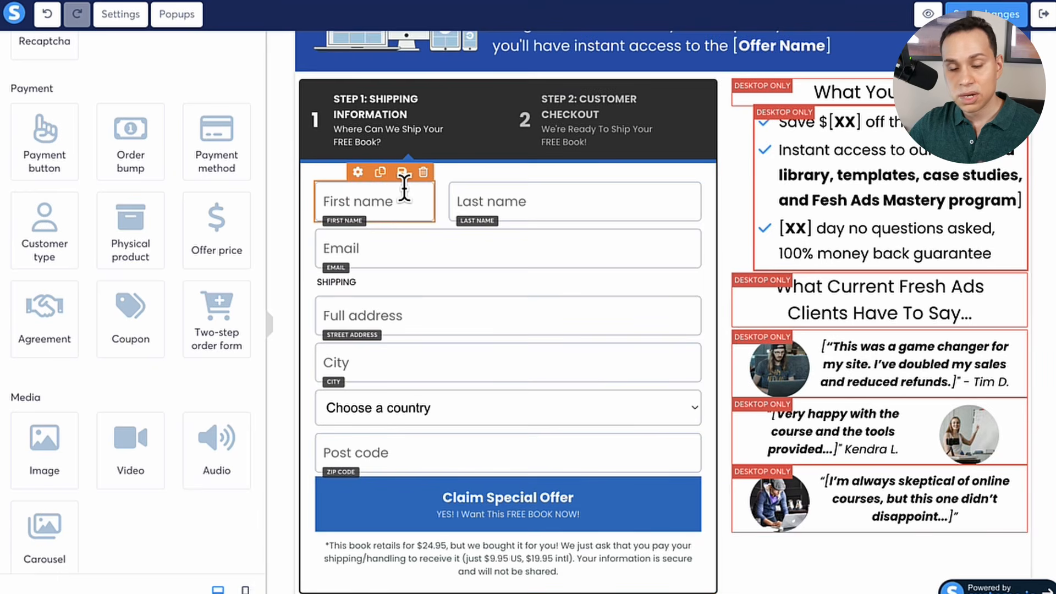
Delete the Full address, City, country and Post code fields from the new order form's first step
scroll(404, 189, "down", 2)
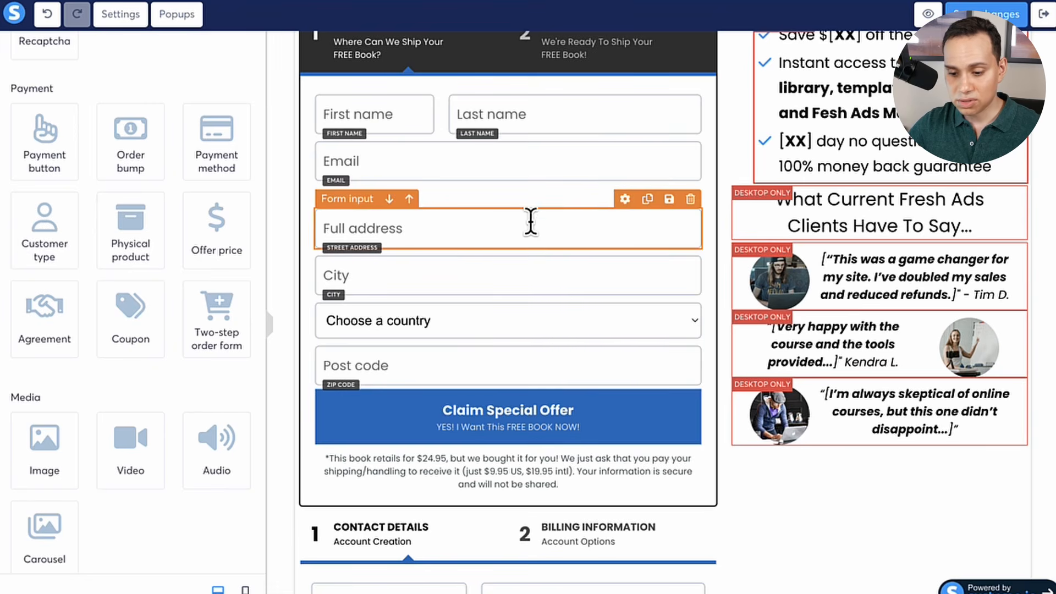
left_click(688, 201)
left_click(573, 88)
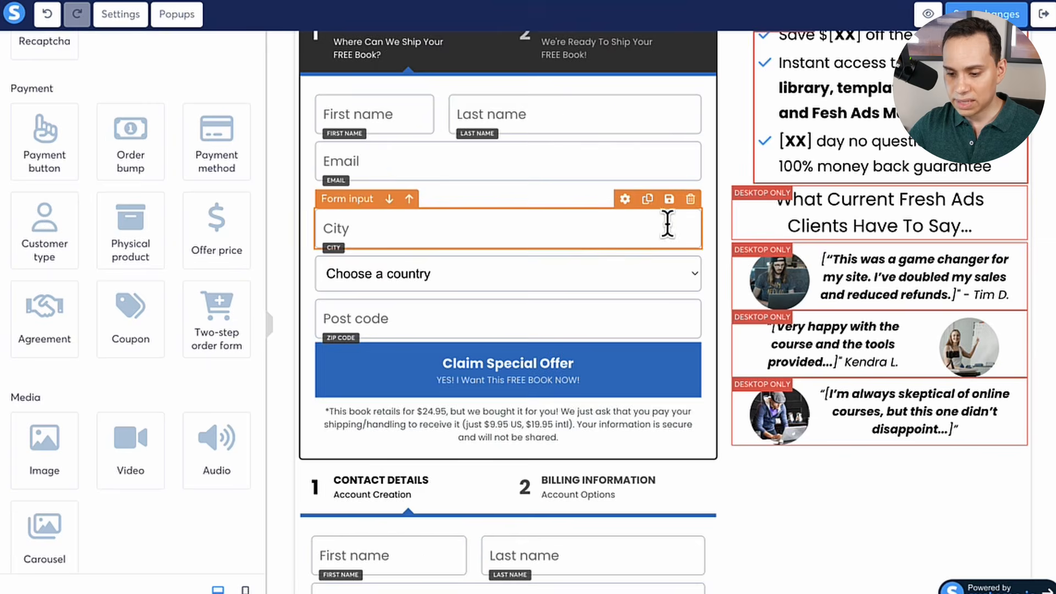
left_click(690, 199)
left_click(584, 88)
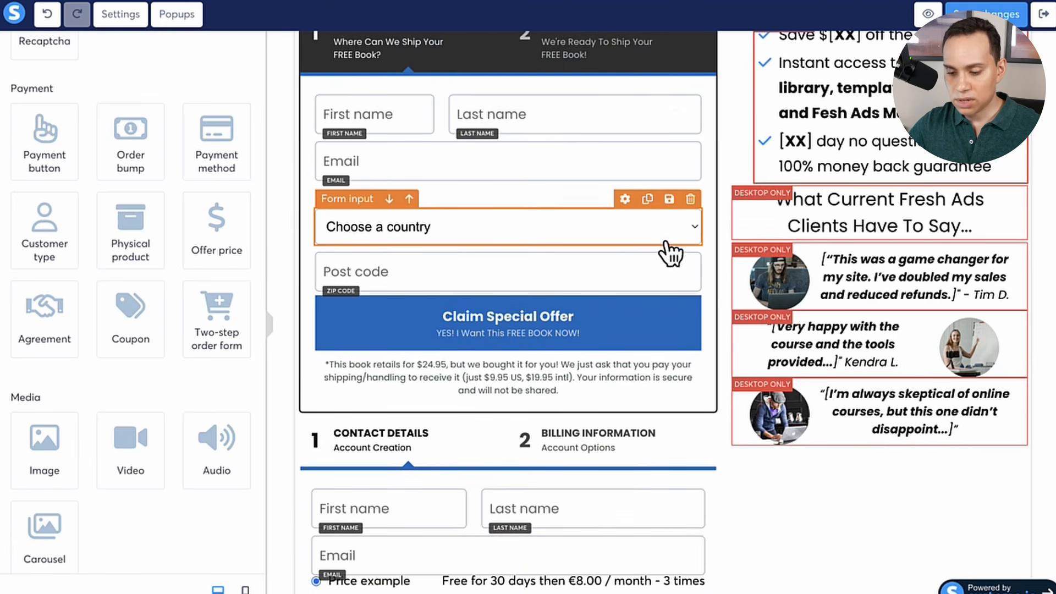
left_click(690, 199)
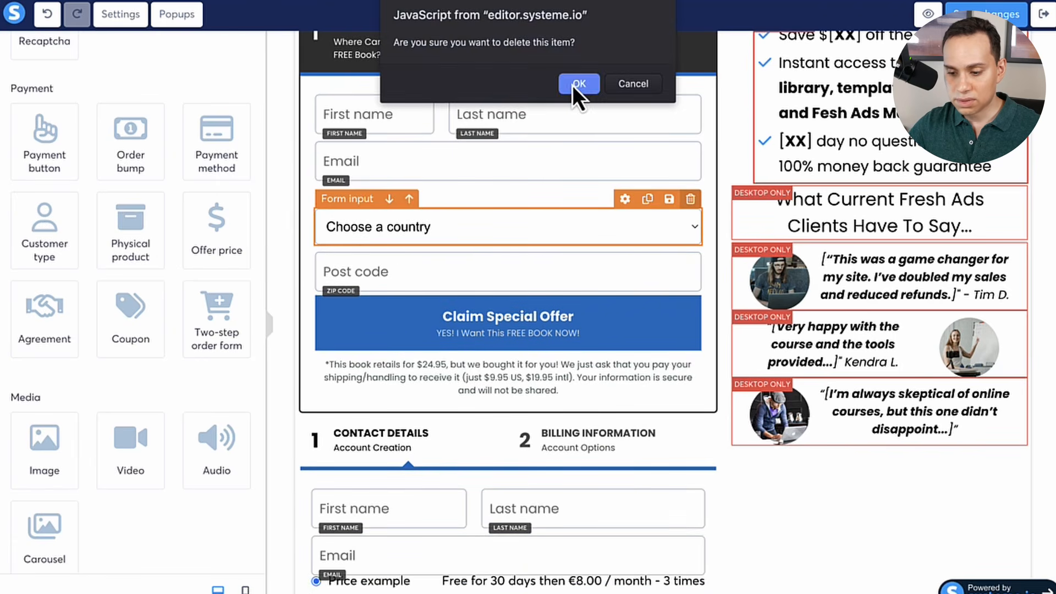
left_click(576, 82)
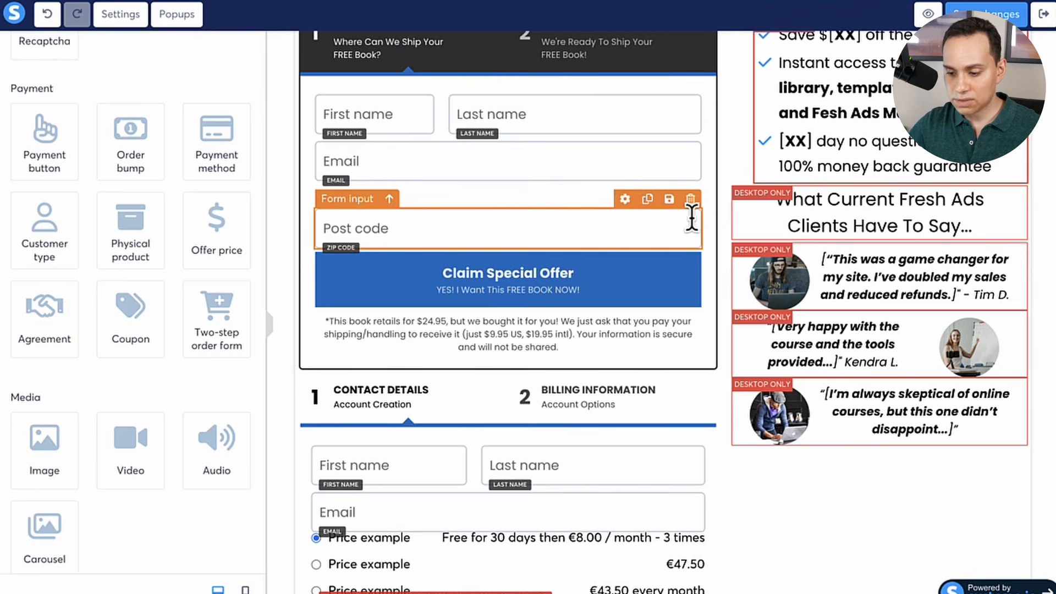
left_click(690, 199)
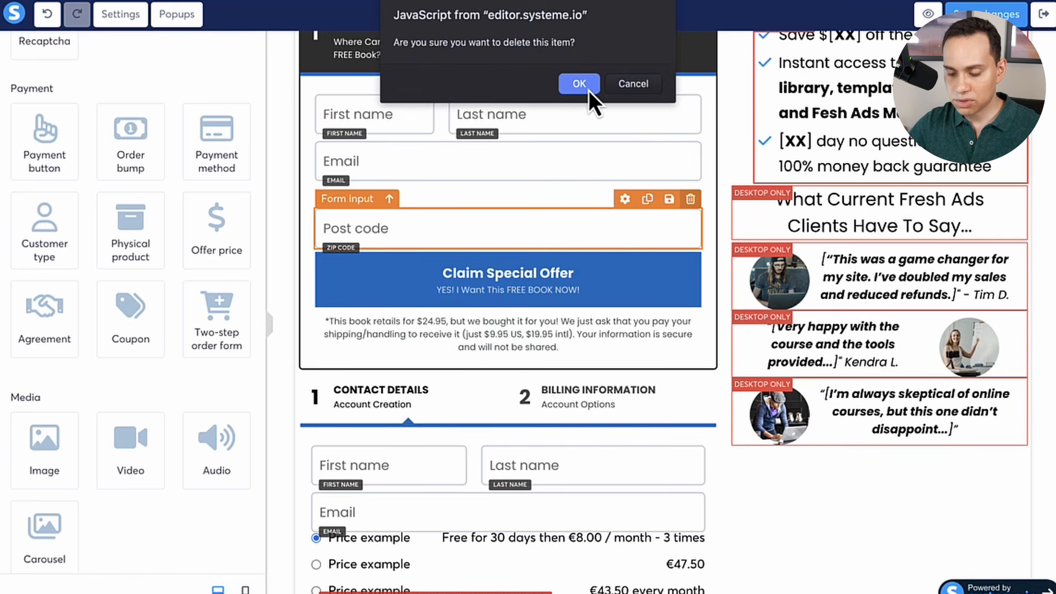
left_click(586, 87)
Compare the Shipping Information and Customer Checkout steps of the new two-step order form, ending on the first step
scroll(385, 165, "up", 2)
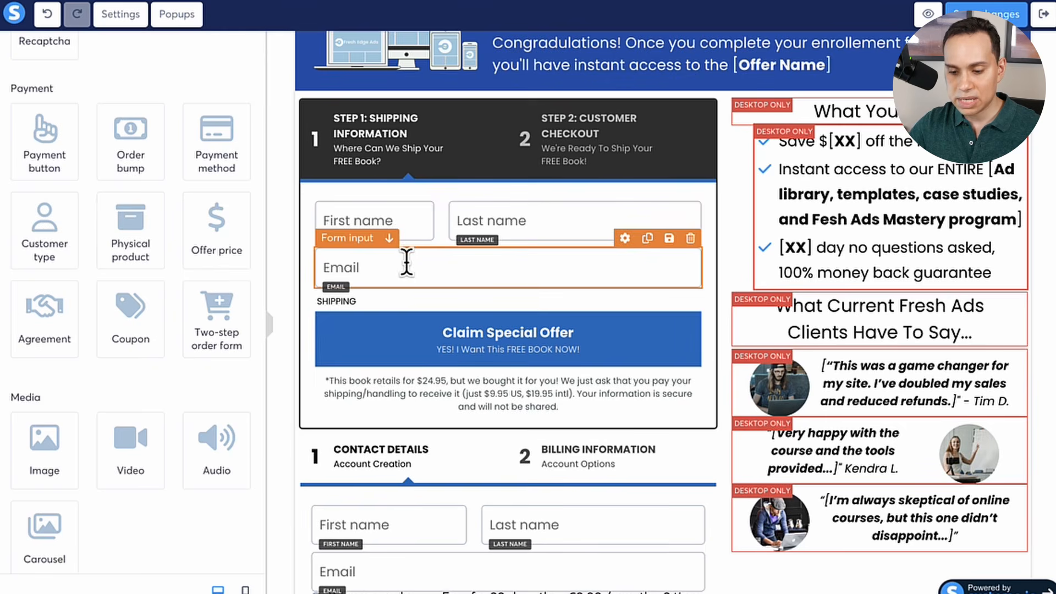
left_click(487, 147)
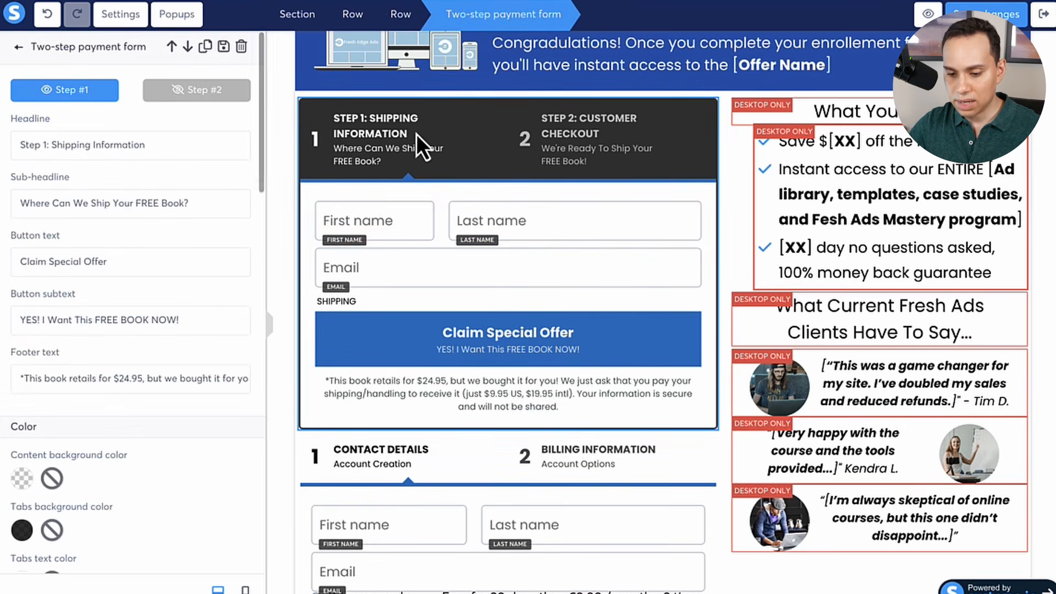
left_click(199, 102)
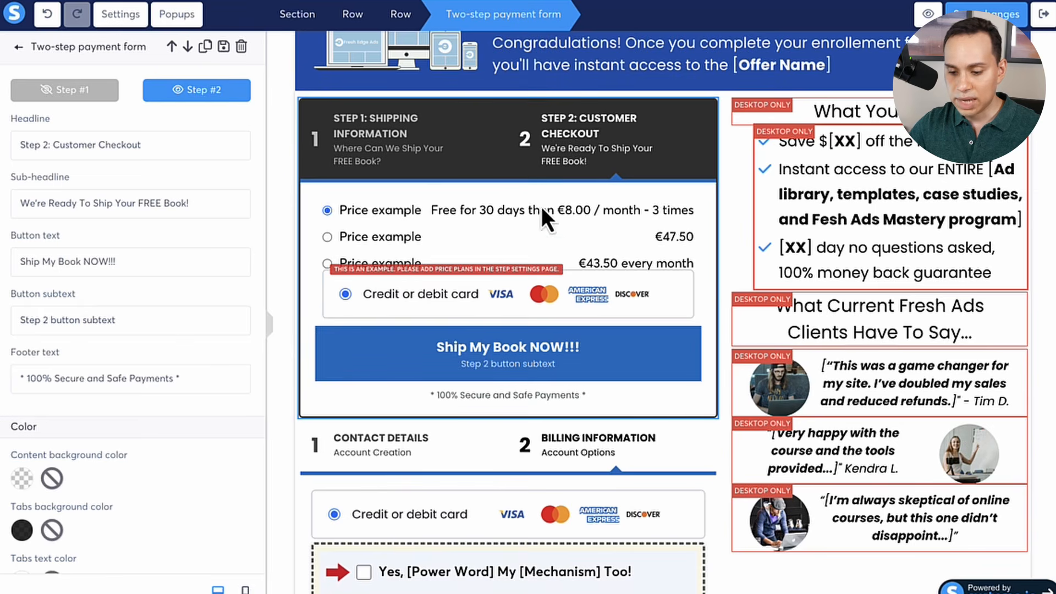
left_click(465, 232)
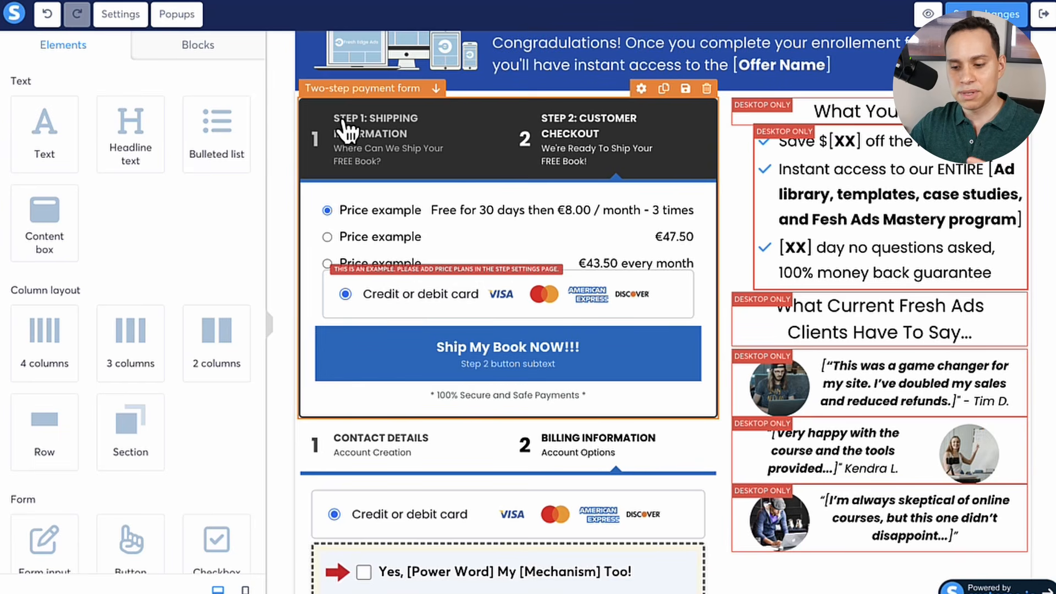
left_click(383, 135)
left_click(72, 93)
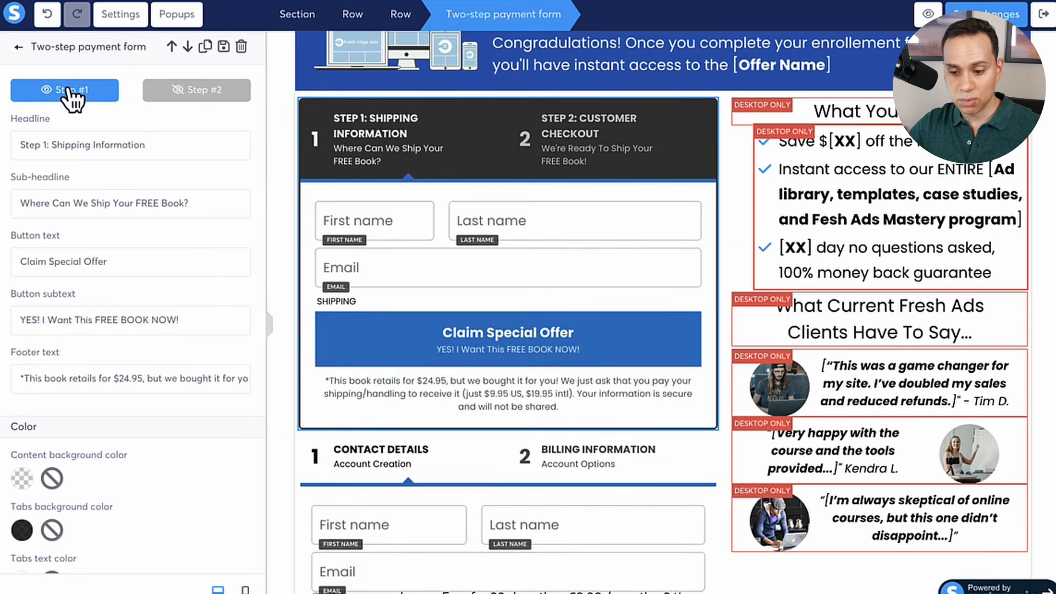
left_click(193, 92)
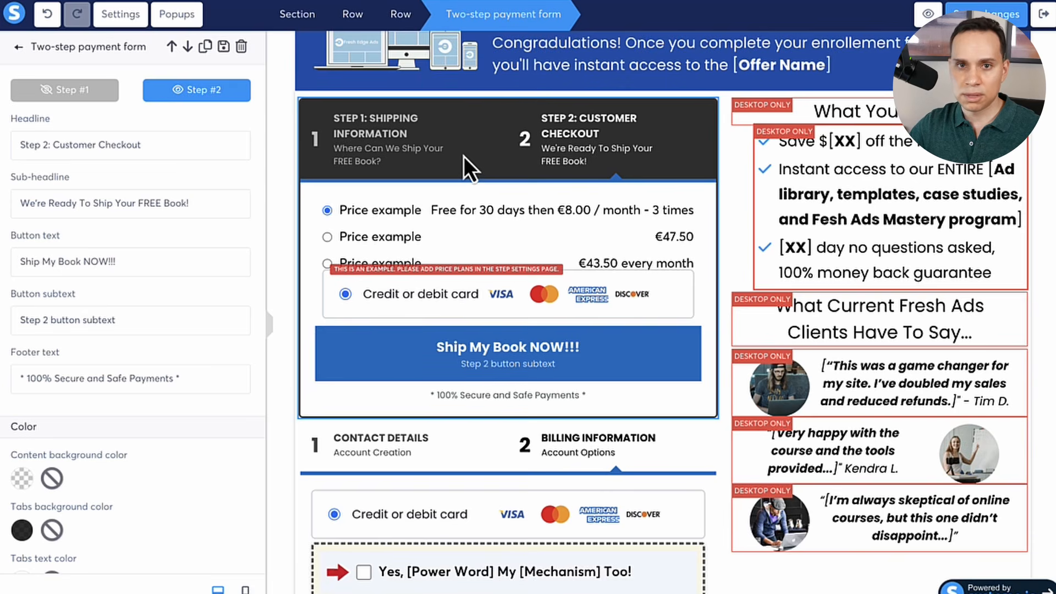
left_click(49, 93)
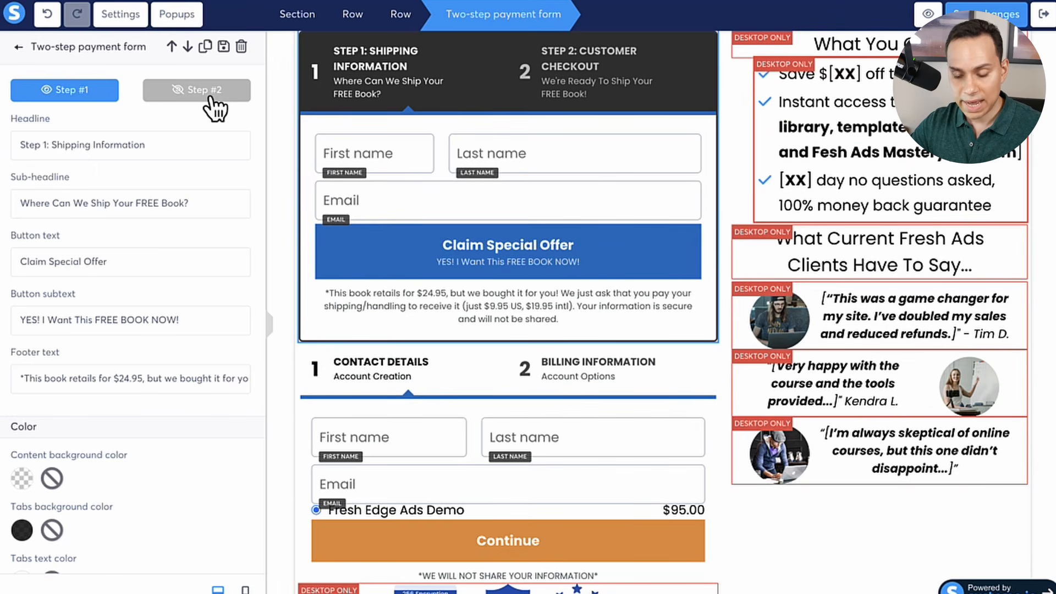
Add a form input to the new order form's first step, placed between the Email field and the Claim Special Offer button
left_click(19, 49)
scroll(181, 223, "down", 8)
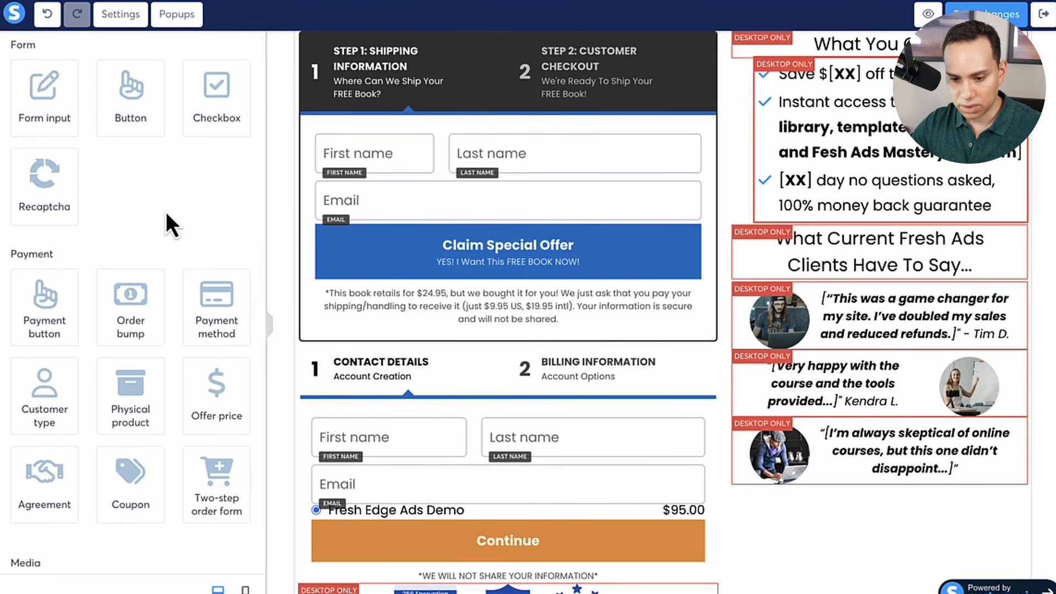
scroll(132, 203, "up", 2)
left_click_drag(42, 176, 455, 193)
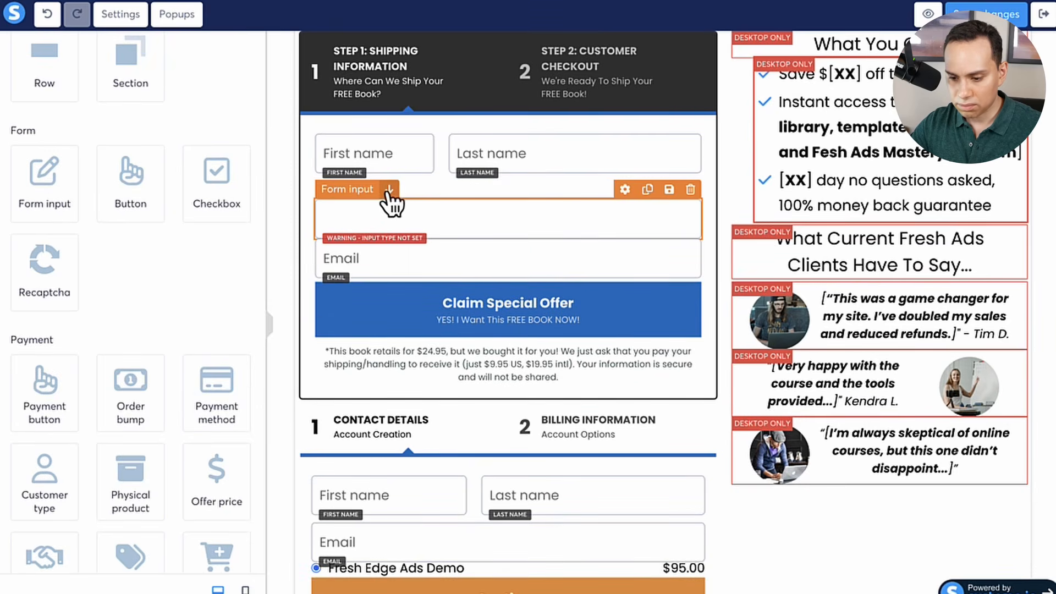
left_click(389, 190)
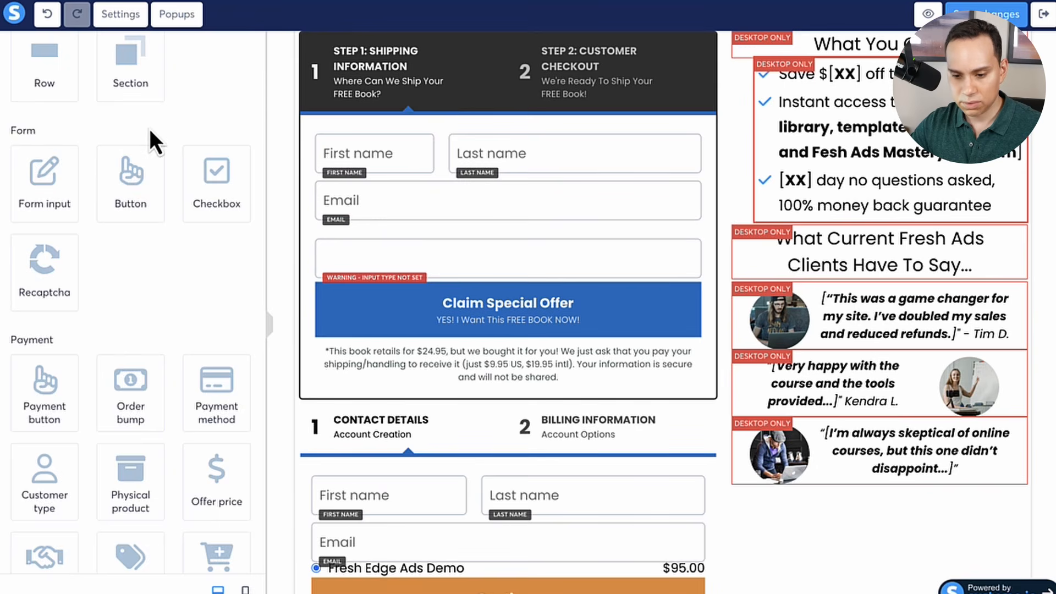
Set the input type of the new form input below Email to Zip code
scroll(150, 129, "up", 5)
left_click(391, 254)
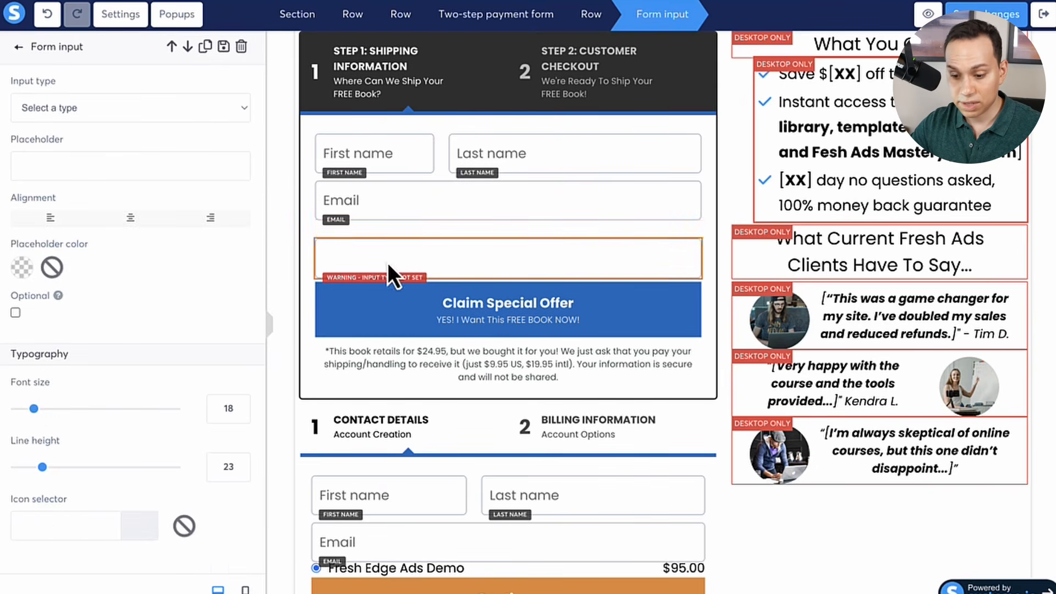
left_click(212, 111)
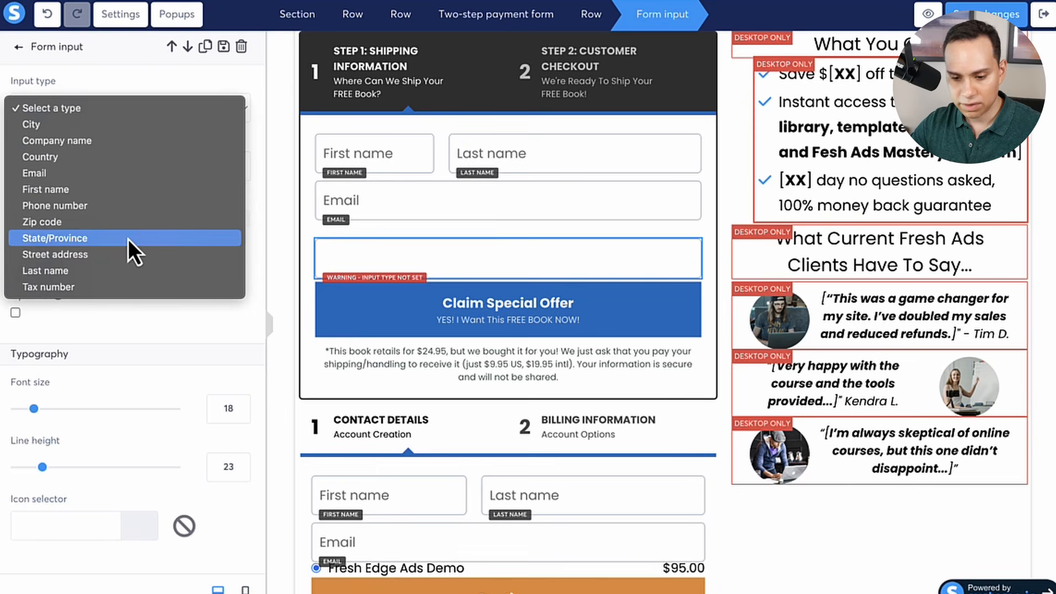
left_click(131, 223)
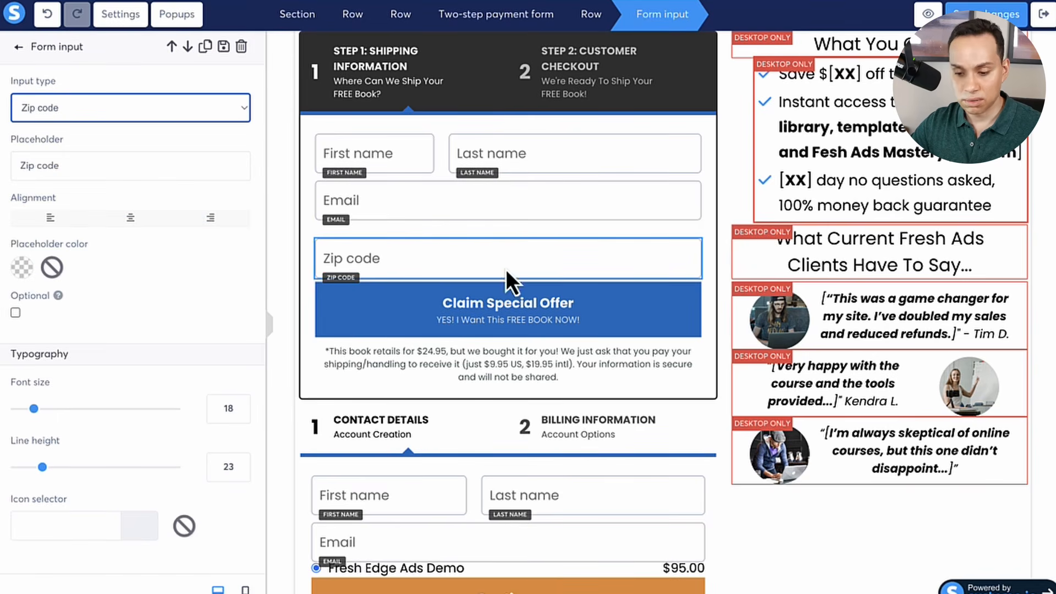
Delete the Zip code field from the new order form's first step
left_click(533, 265)
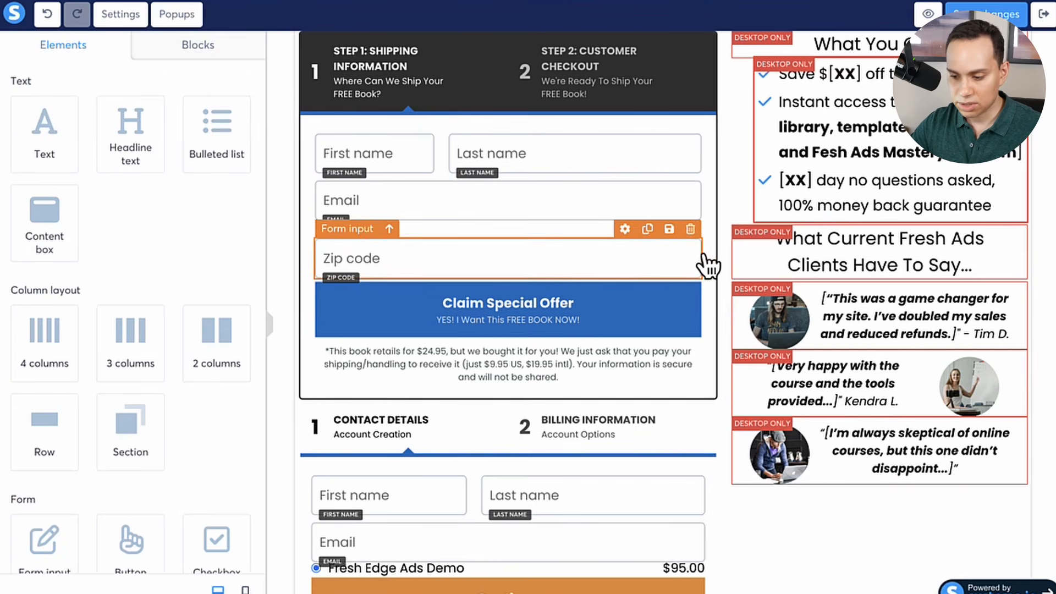
left_click(690, 229)
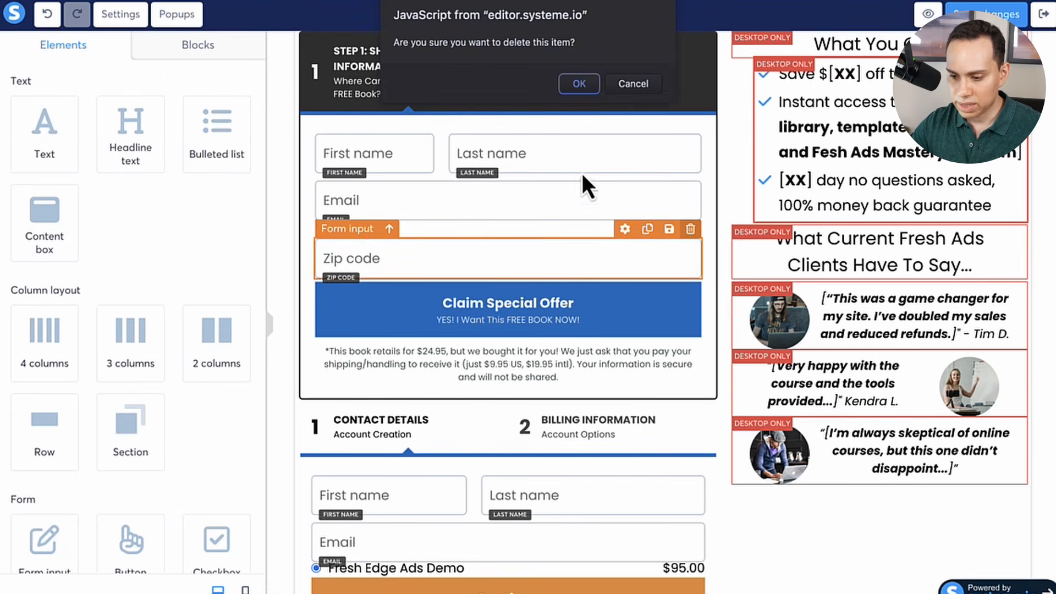
left_click(594, 90)
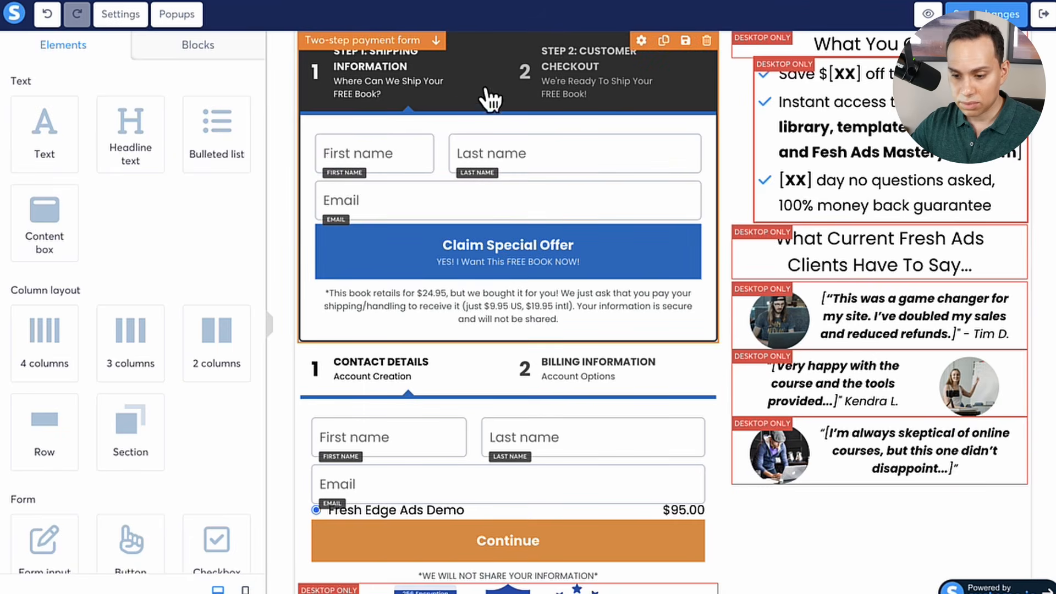
Clear the sub-headlines of both the Shipping Information and Customer Checkout steps in the new two-step order form
scroll(489, 99, "up", 2)
left_click(444, 169)
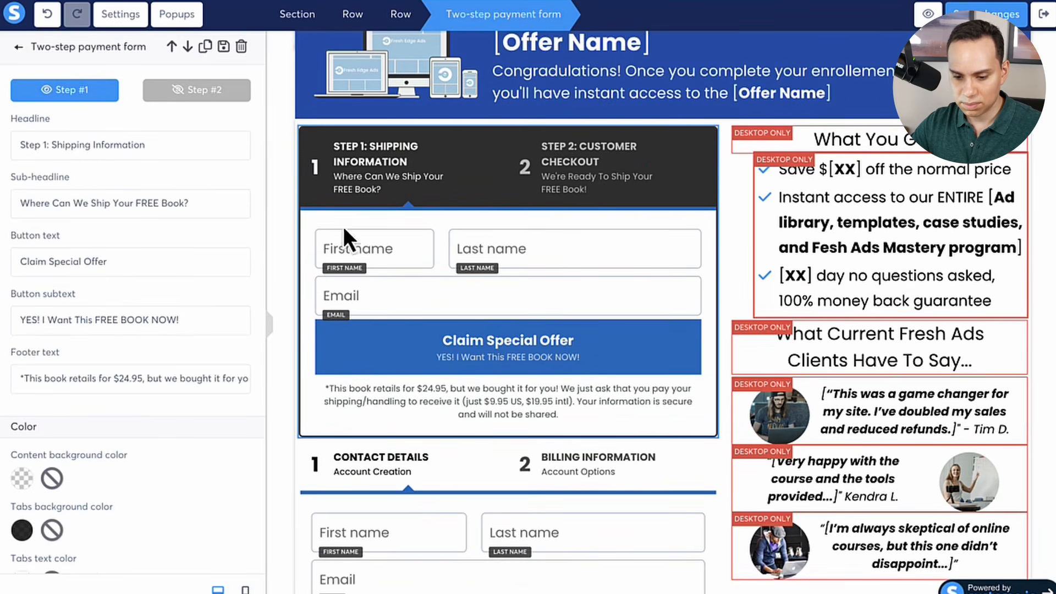
triple_click(188, 198)
key("BackSpace")
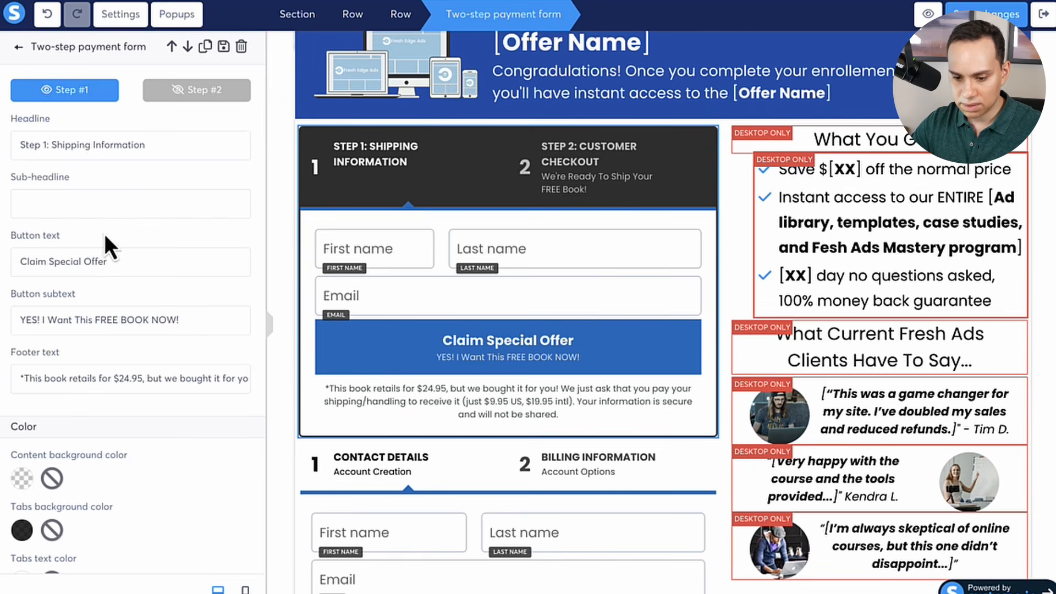
left_click(238, 102)
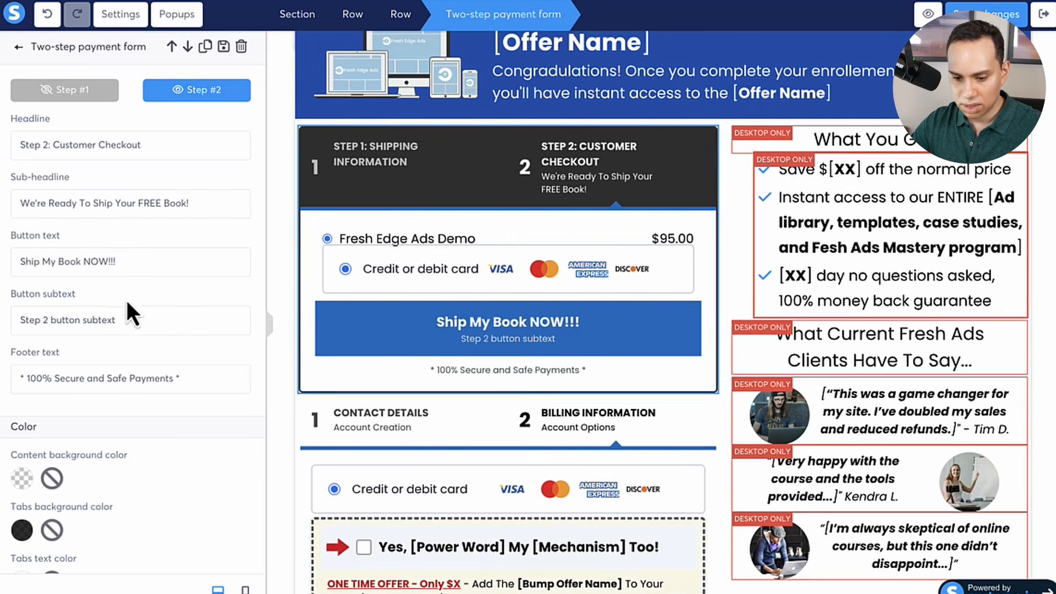
triple_click(192, 203)
key("BackSpace")
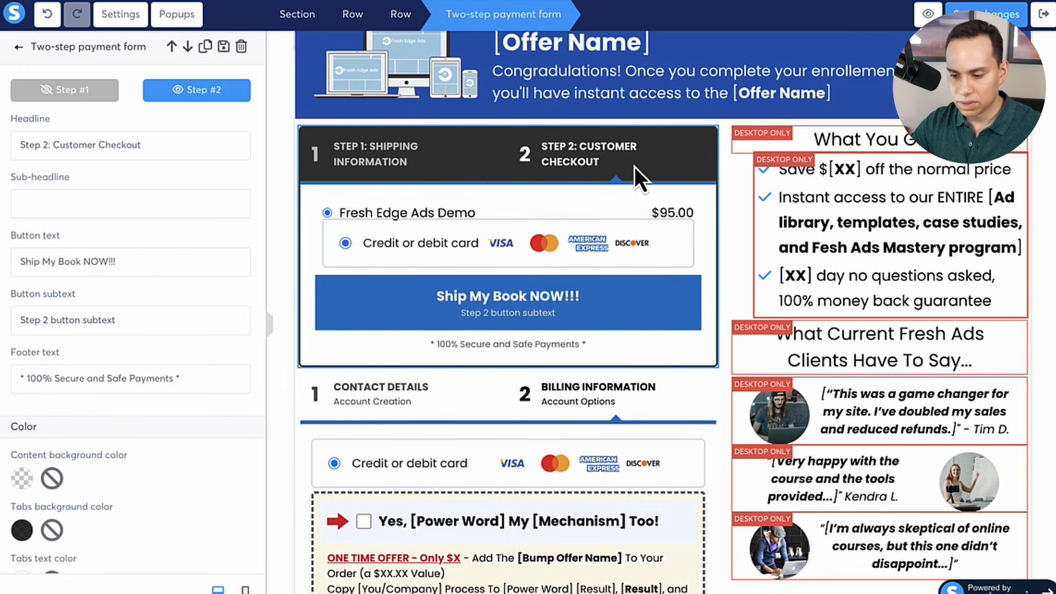
Look over the existing form's Billing Information step and its order bump beneath the new order form
left_click(468, 154)
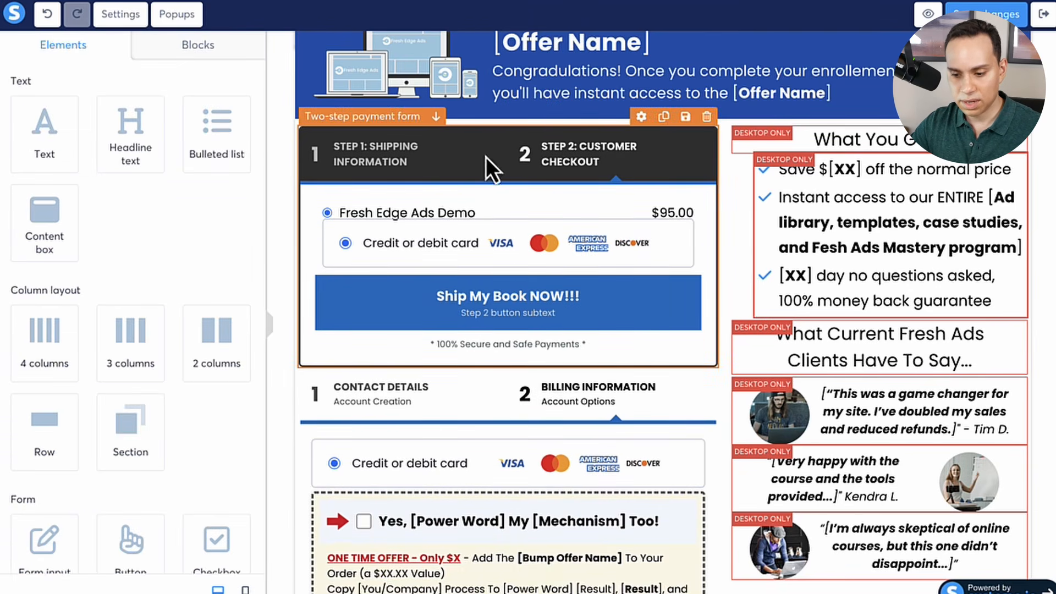
left_click(486, 156)
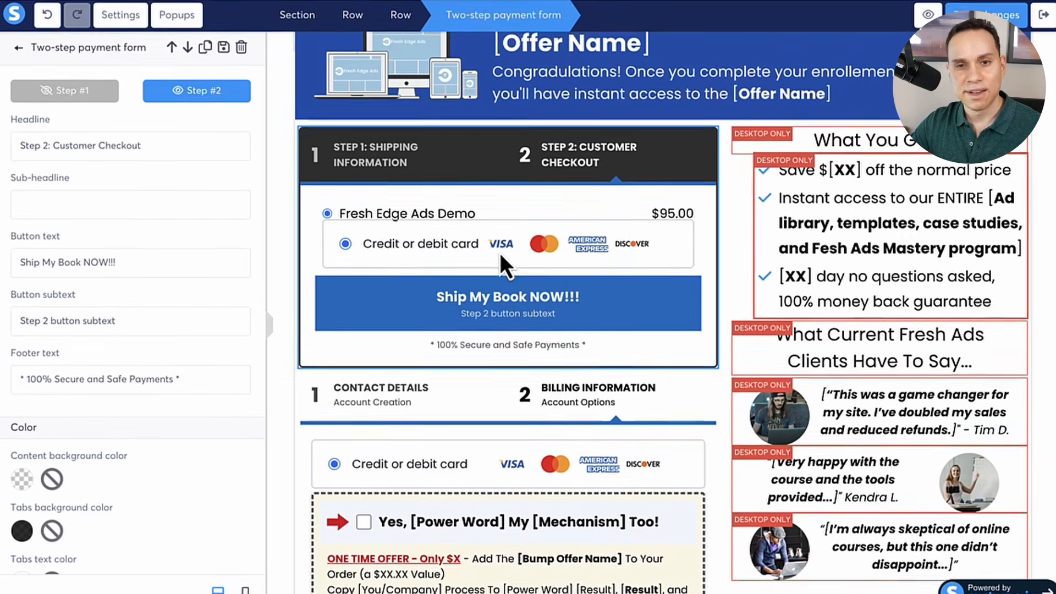
left_click(457, 159)
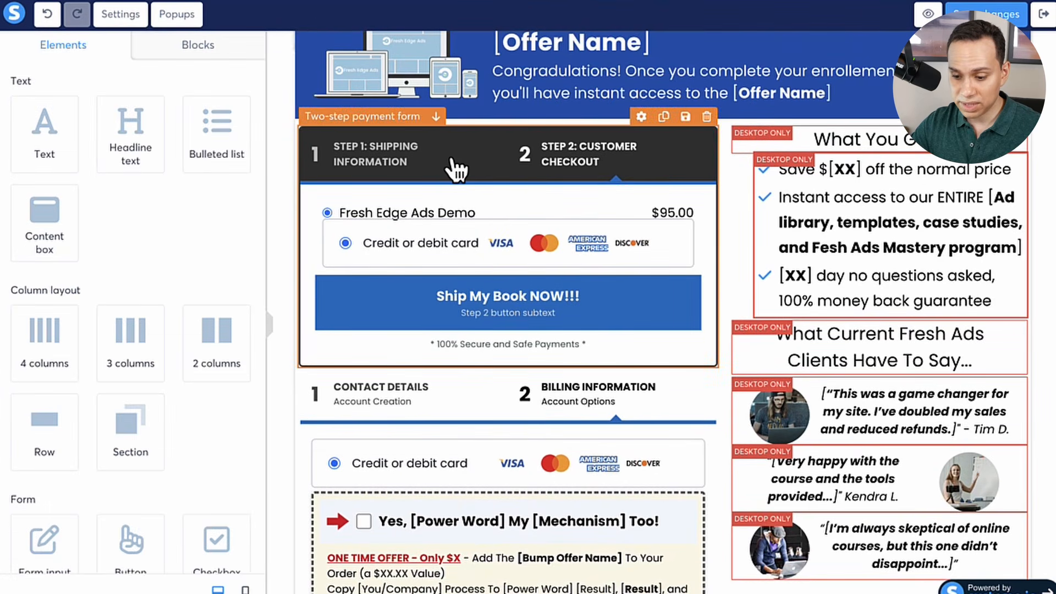
left_click(451, 160)
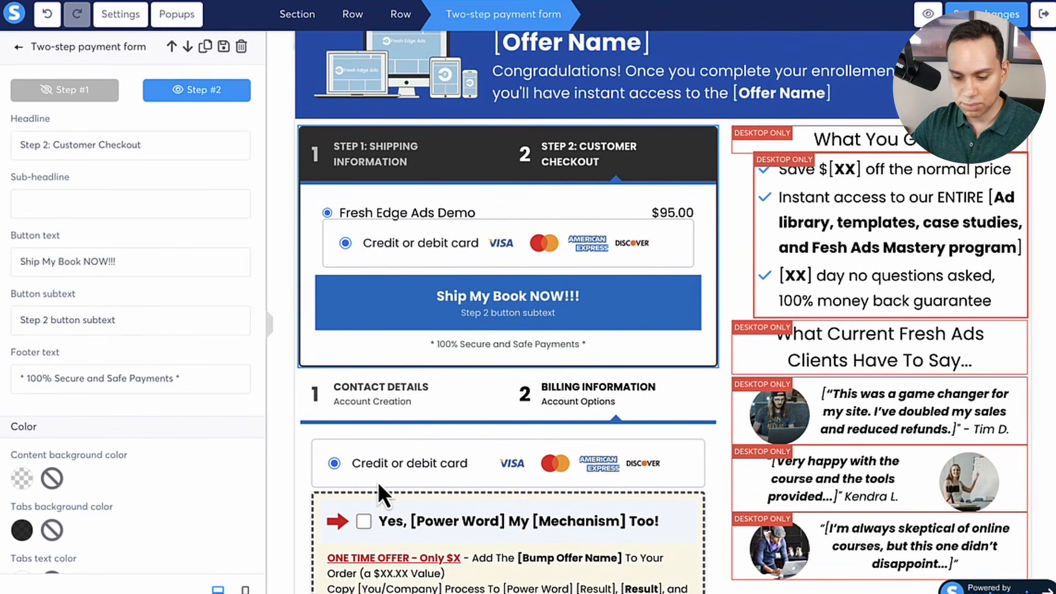
left_click(723, 417)
scroll(722, 415, "down", 3)
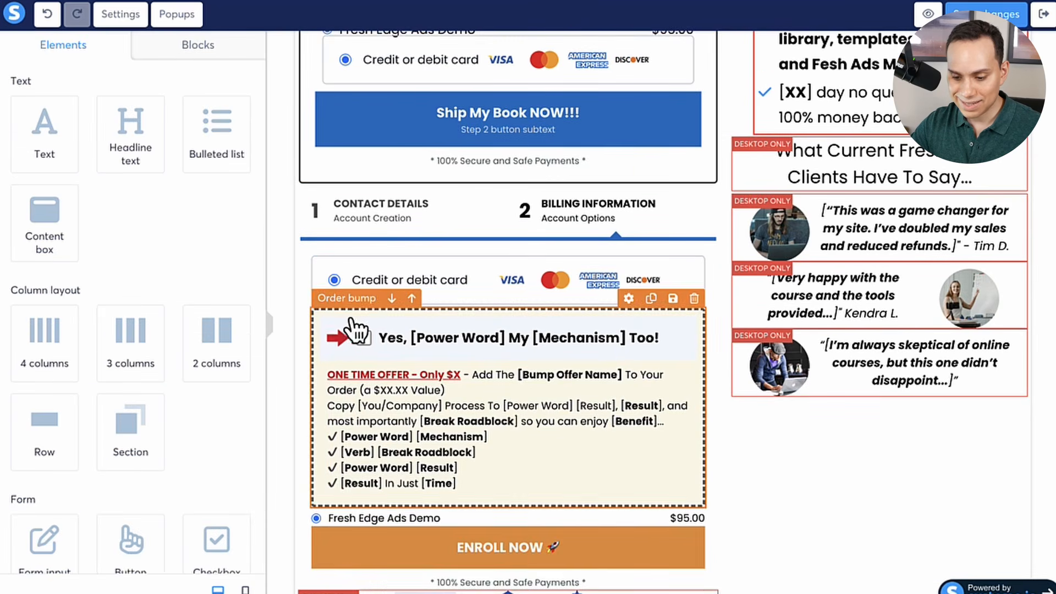
scroll(447, 358, "up", 4)
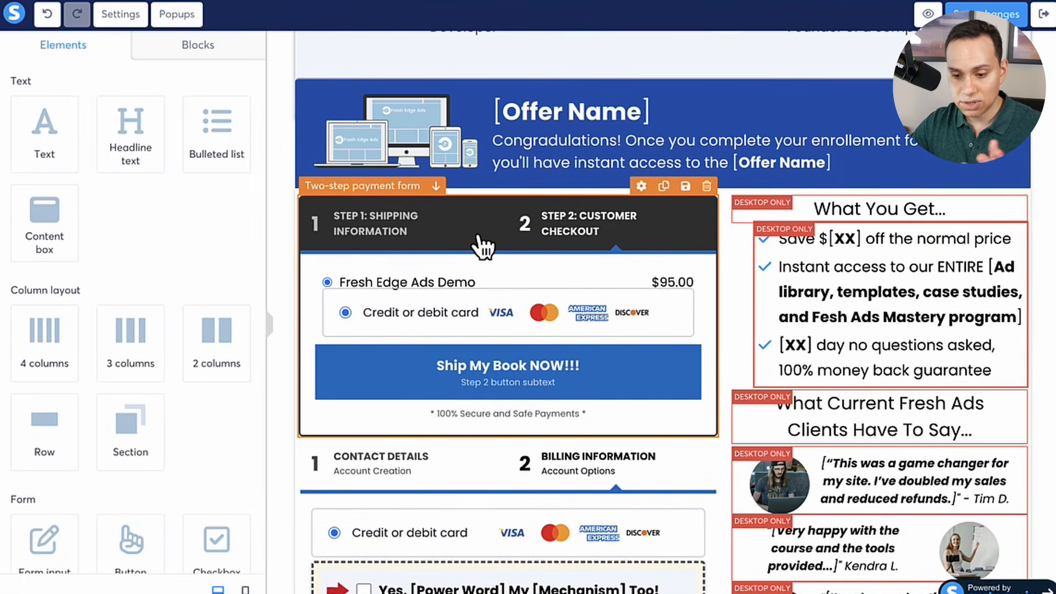
Add an order bump below the credit card payment method in the new form's Customer Checkout step
scroll(166, 202, "down", 1)
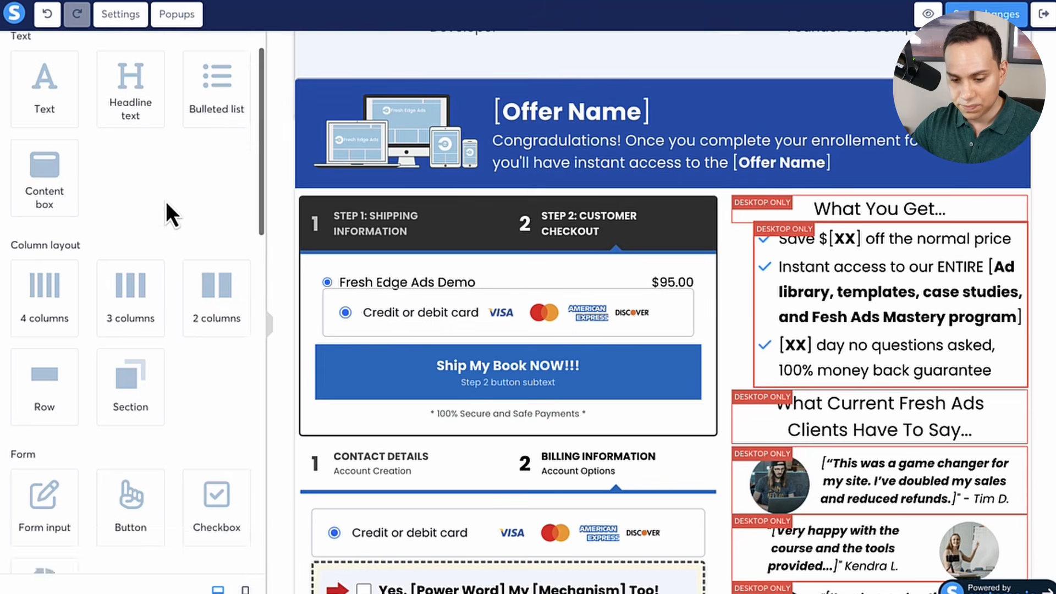
scroll(166, 201, "down", 10)
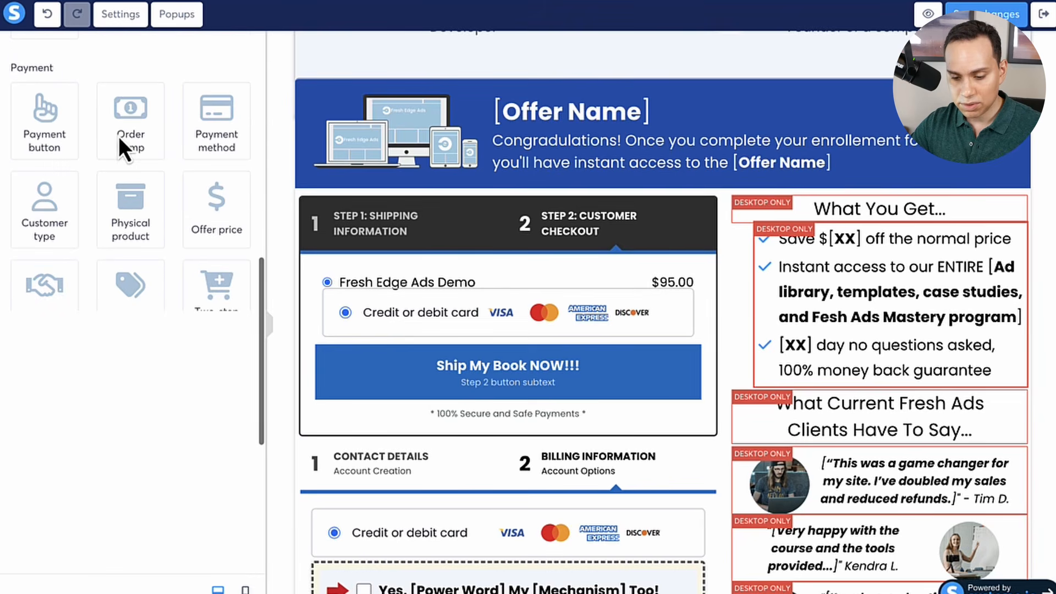
left_click_drag(122, 113, 424, 332)
scroll(423, 332, "up", 1)
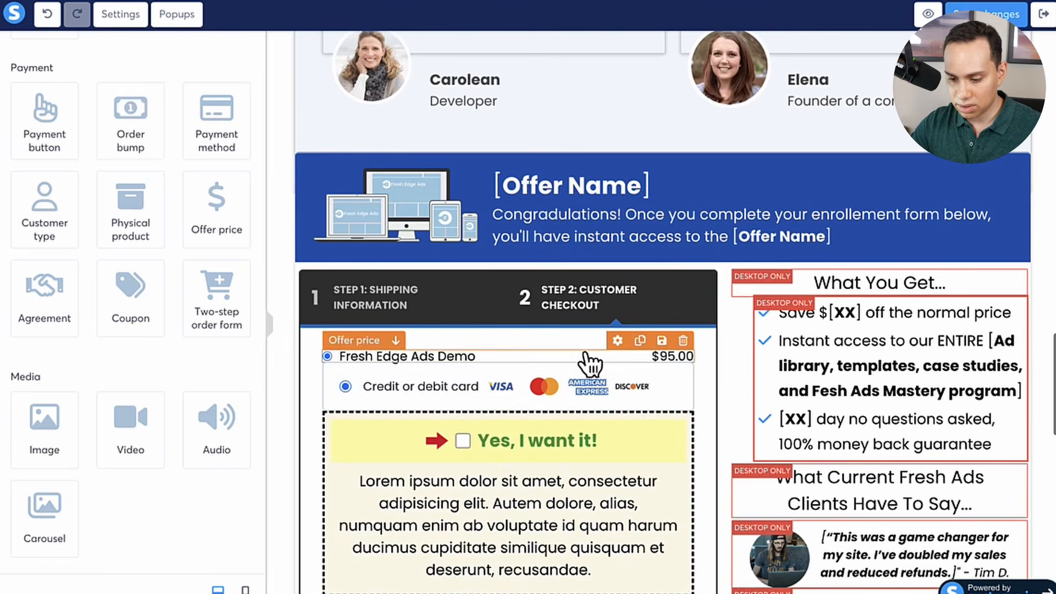
Move the Fresh Edge Ads Demo offer price below the order bump, directly above the Ship My Book NOW!!! button
scroll(591, 363, "down", 3)
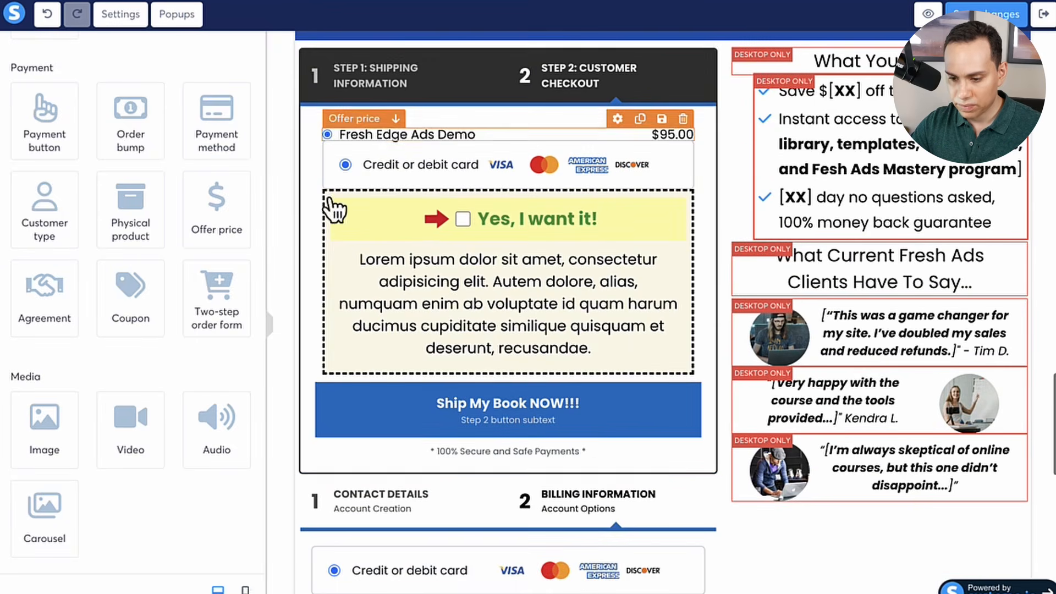
left_click(406, 138)
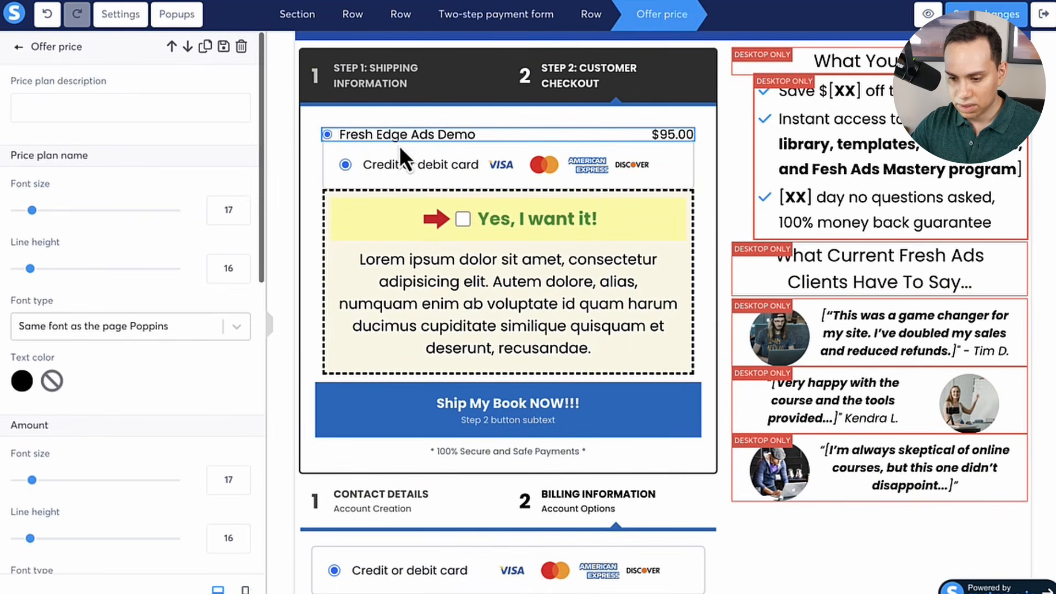
left_click(369, 137)
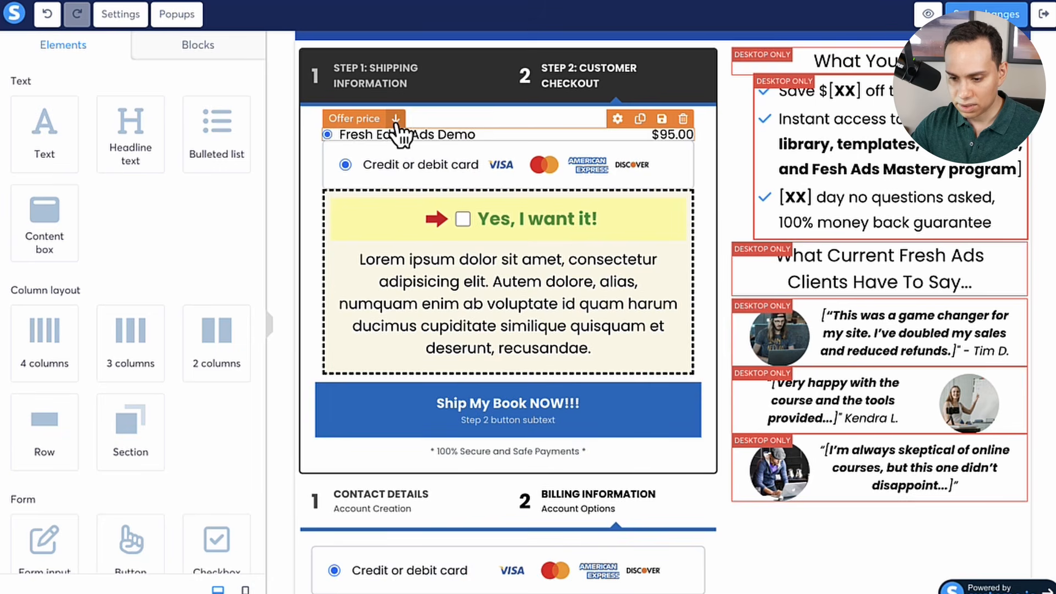
left_click(396, 120)
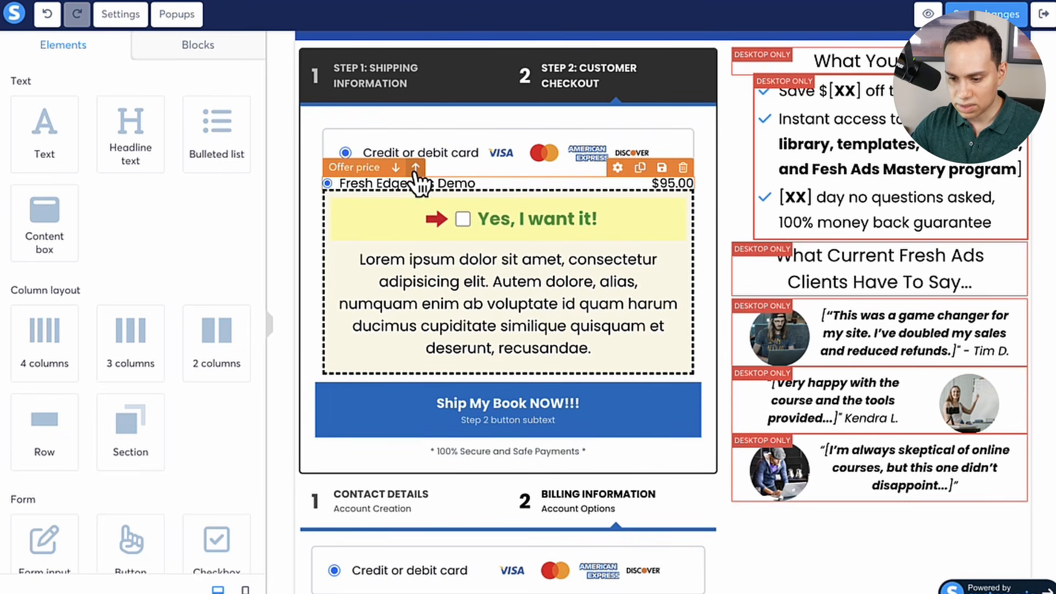
left_click(386, 182)
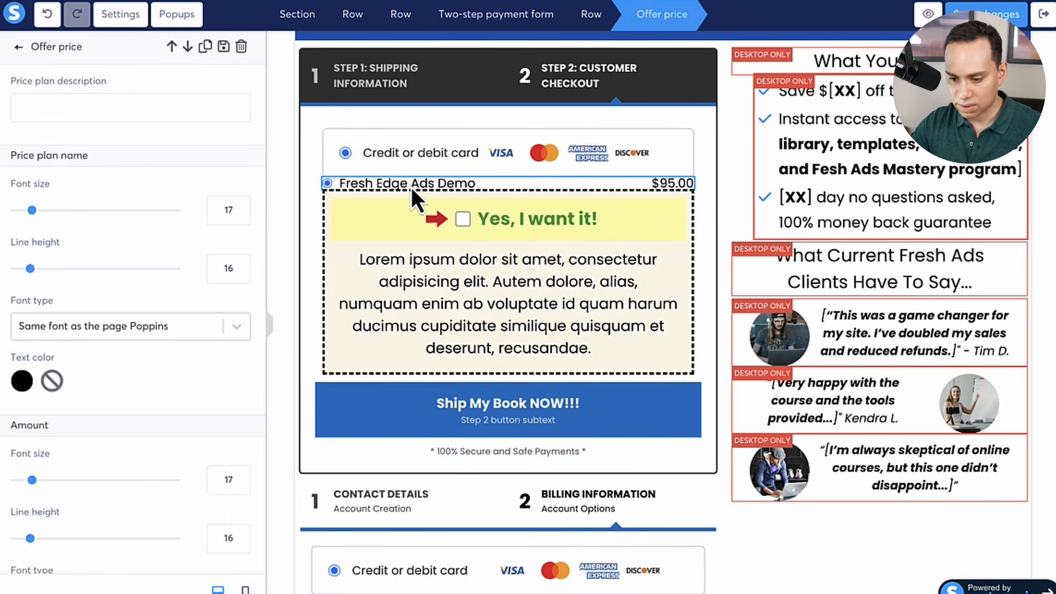
left_click(412, 186)
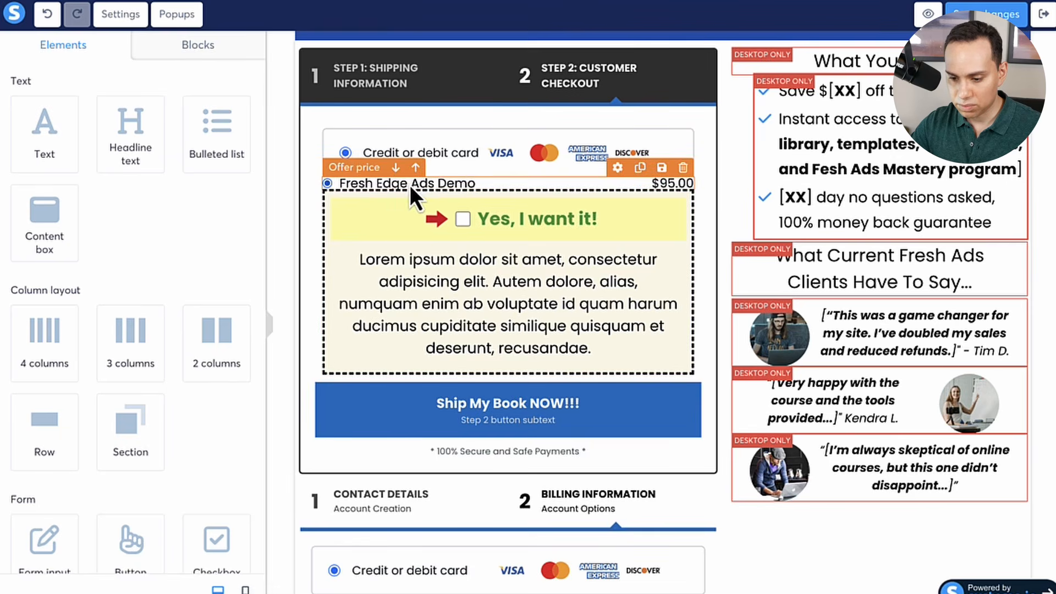
left_click(402, 179)
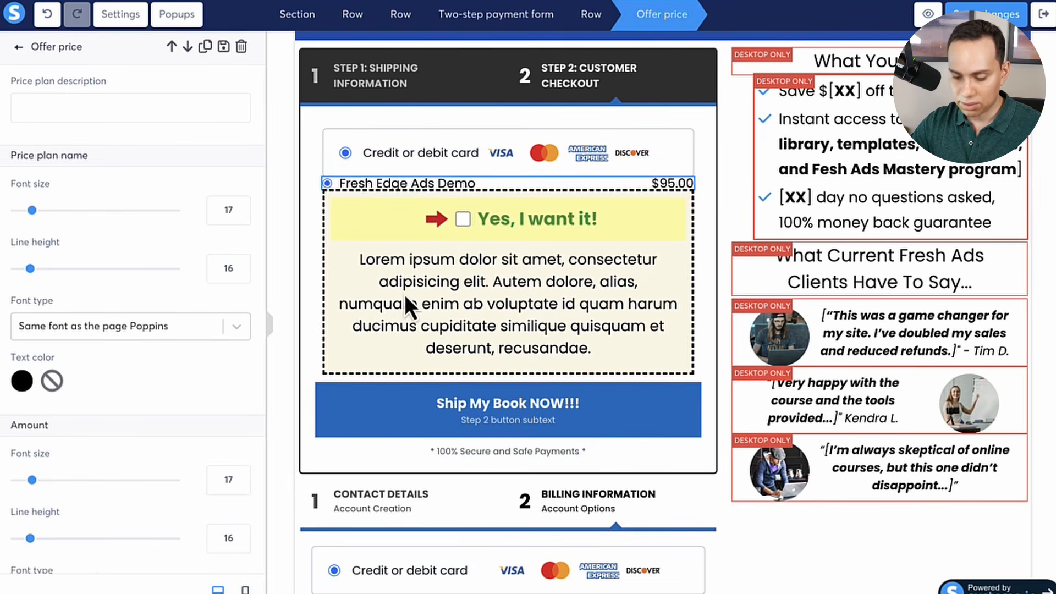
left_click(277, 248)
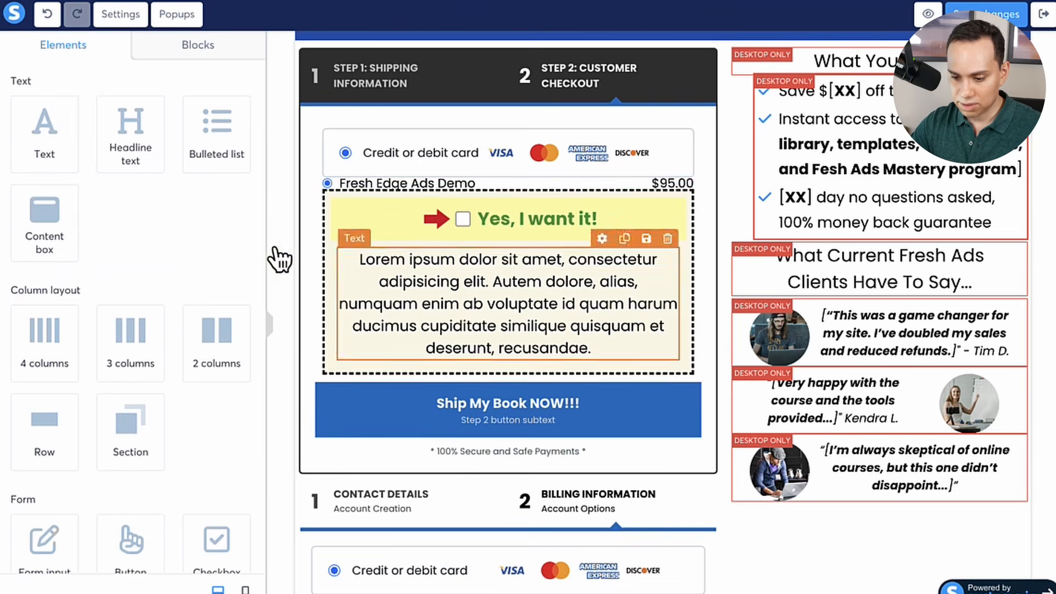
left_click(403, 179)
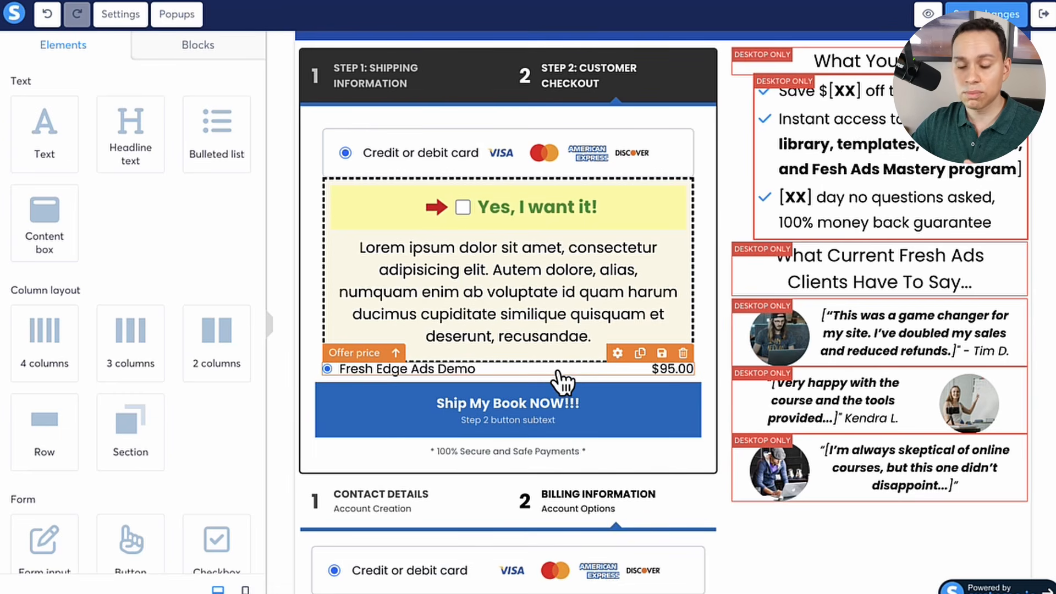
Clear the button subtext of the new order form's Customer Checkout step
left_click(512, 432)
triple_click(112, 318)
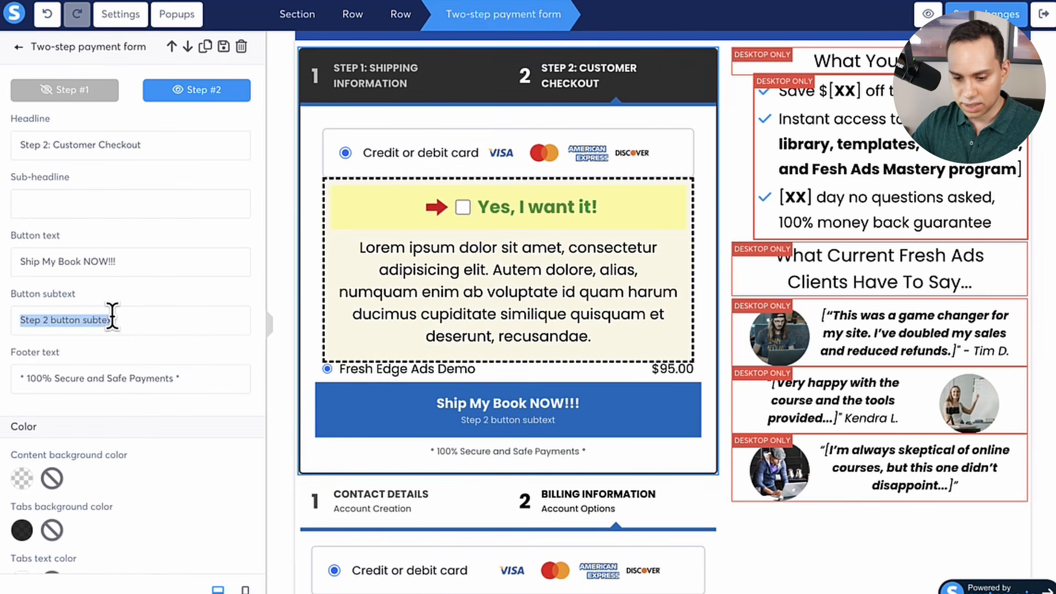
key("BackSpace")
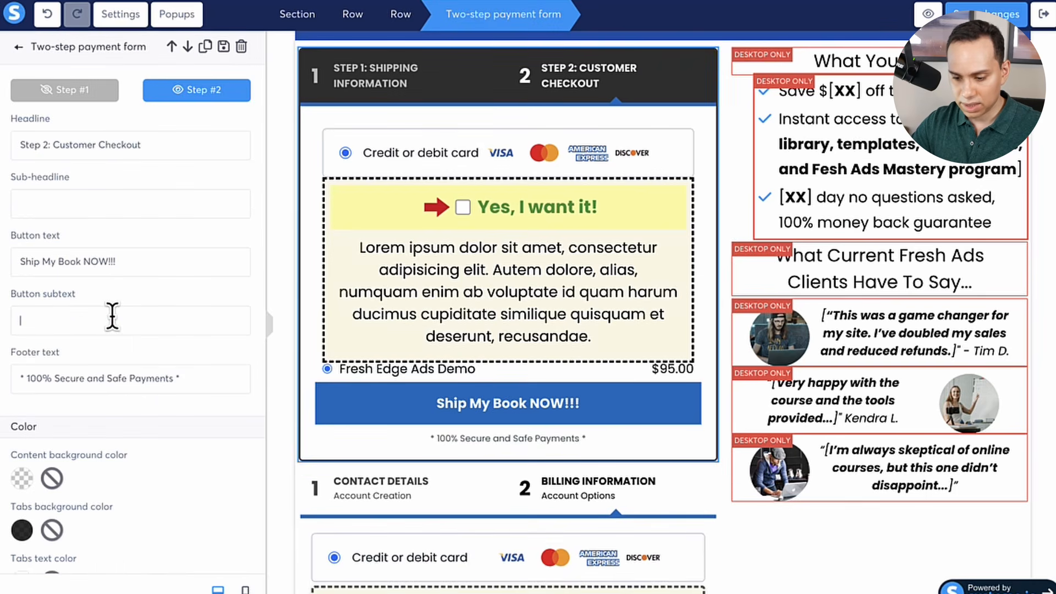
left_click(718, 184)
Compare the new form's default order bump with the customised order bump in the existing form's billing step
scroll(523, 187, "up", 1)
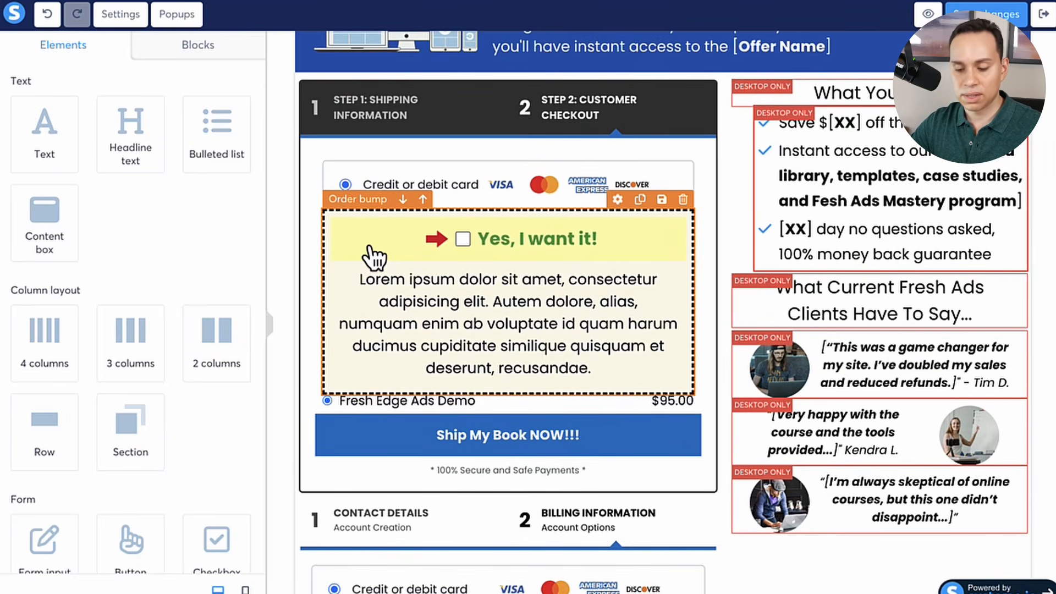
scroll(374, 255, "down", 8)
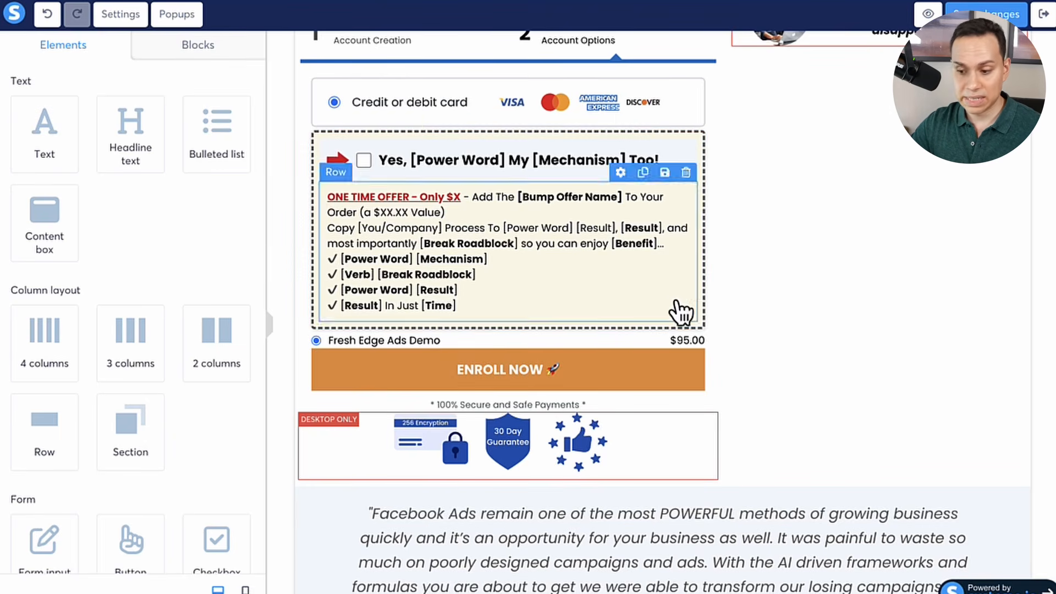
Delete the new two-step payment form above the existing order form and leave the page editor without saving
scroll(678, 308, "up", 1)
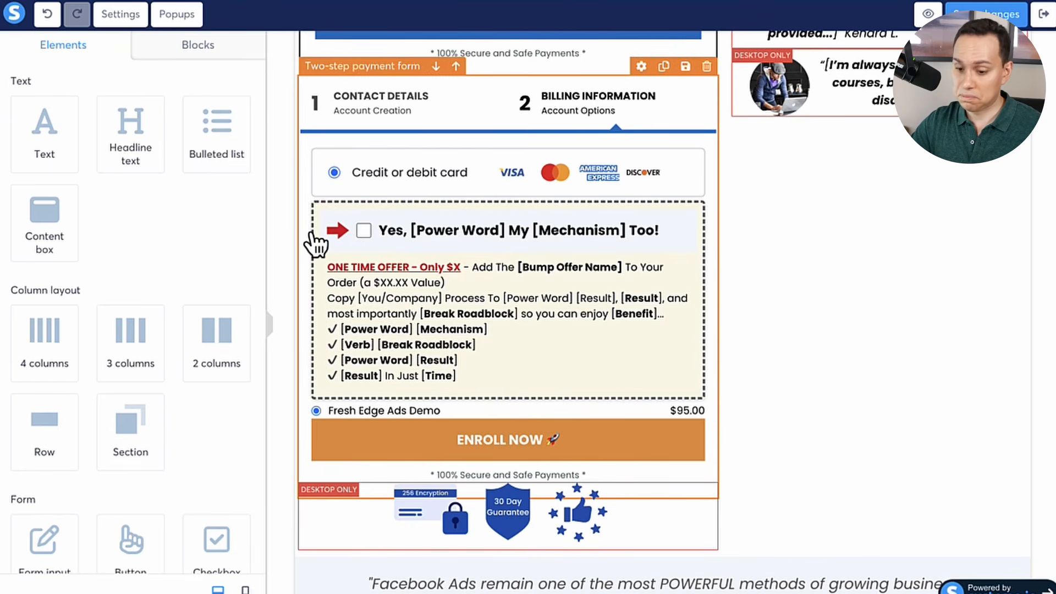
scroll(385, 270, "up", 7)
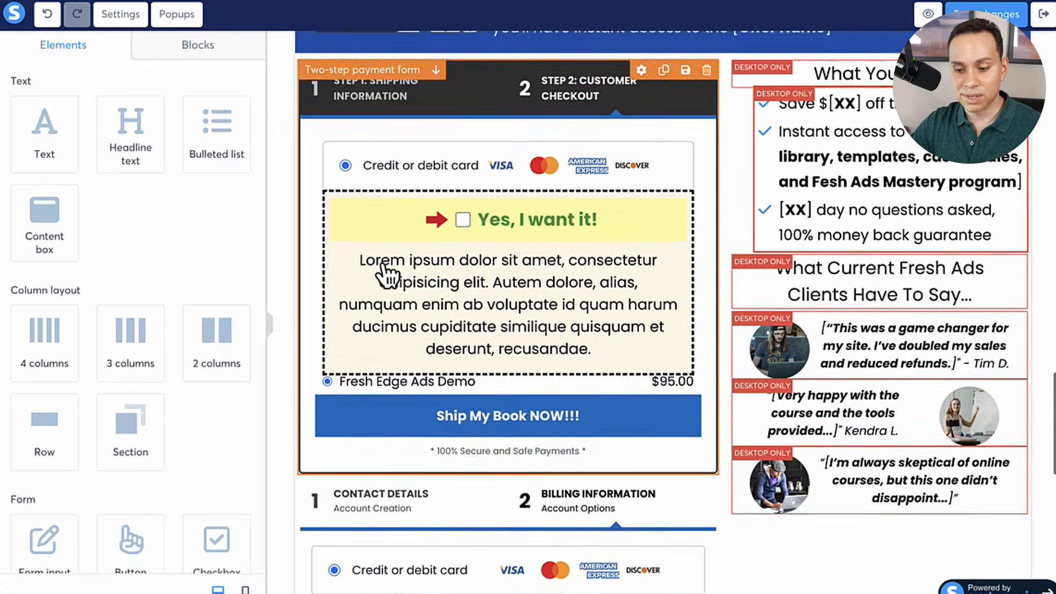
scroll(374, 269, "up", 1)
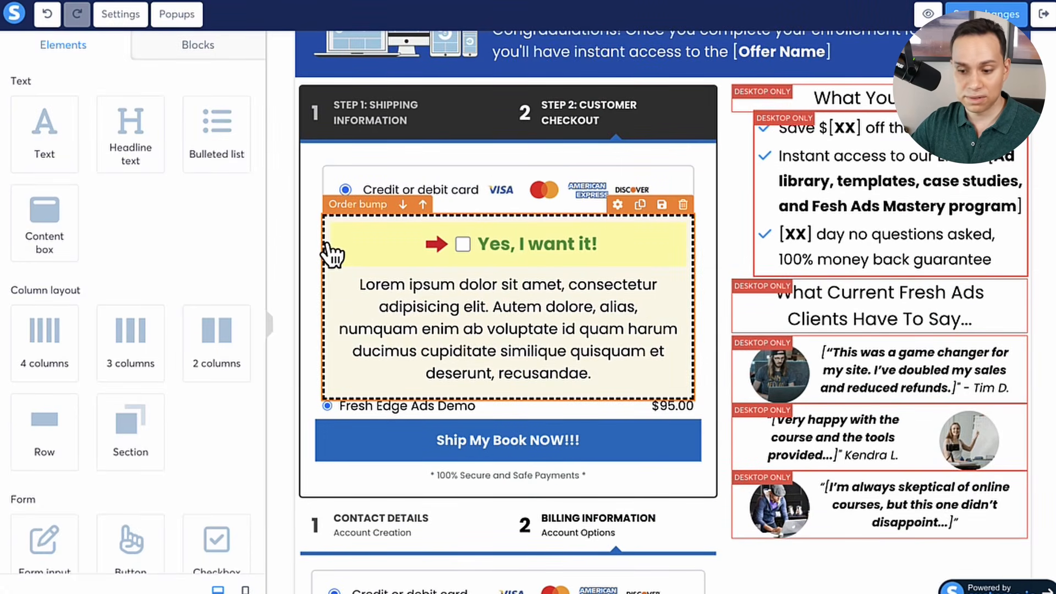
left_click(706, 76)
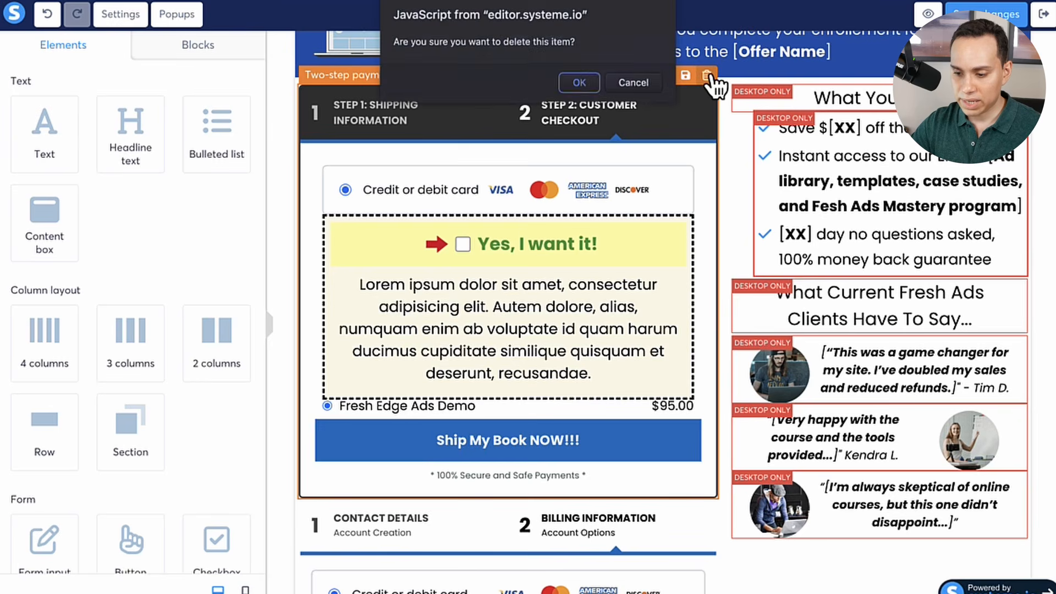
left_click(575, 84)
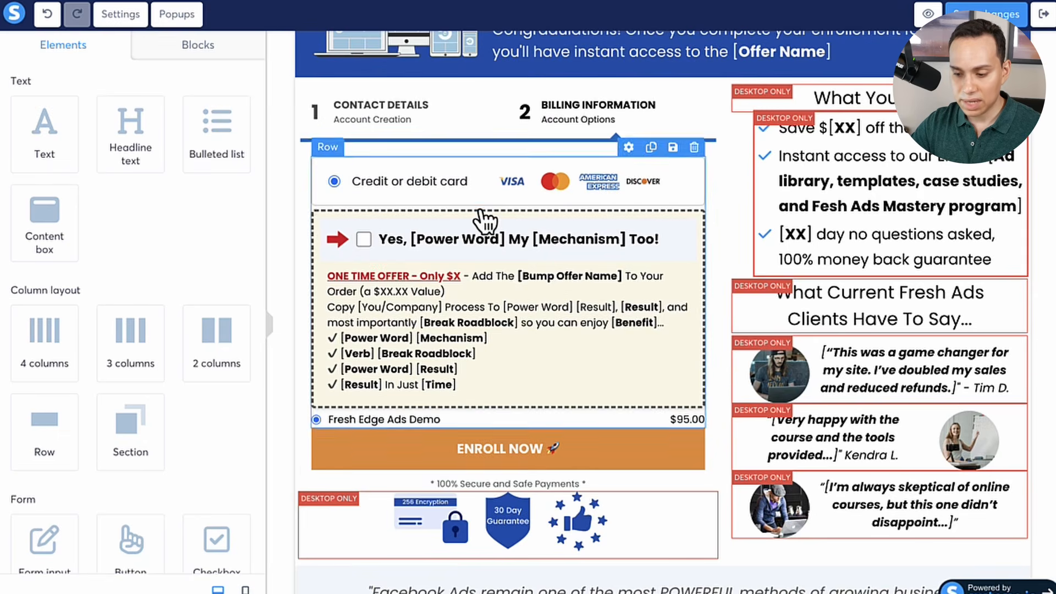
scroll(484, 220, "up", 2)
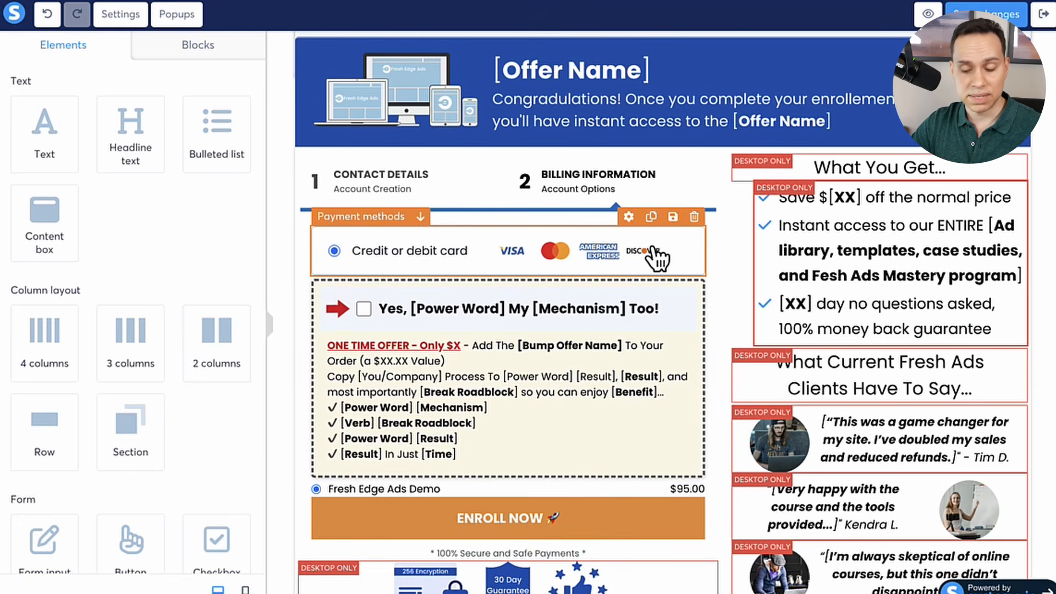
left_click(1042, 14)
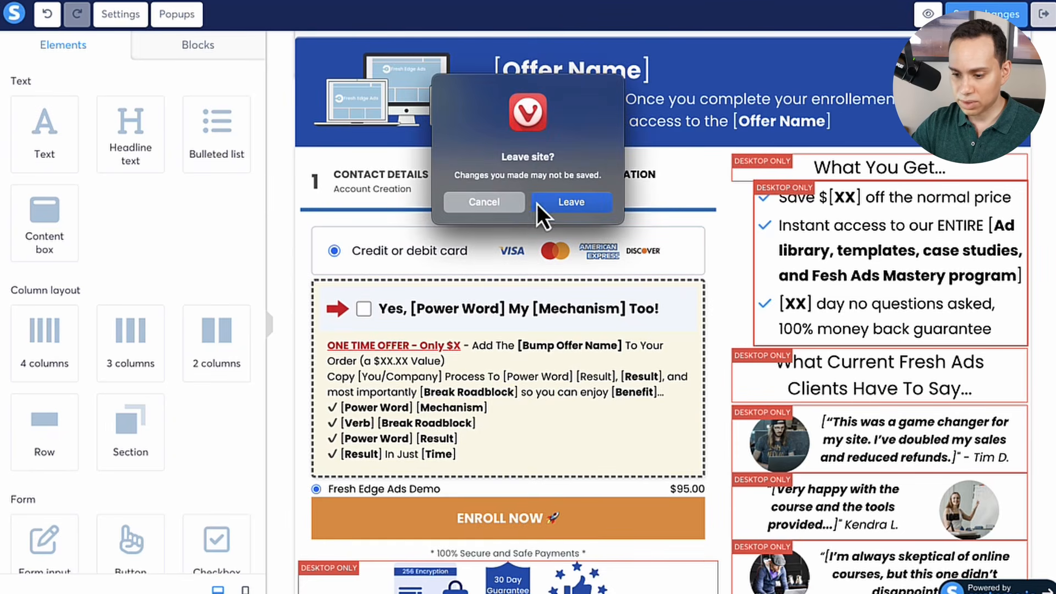
left_click(562, 207)
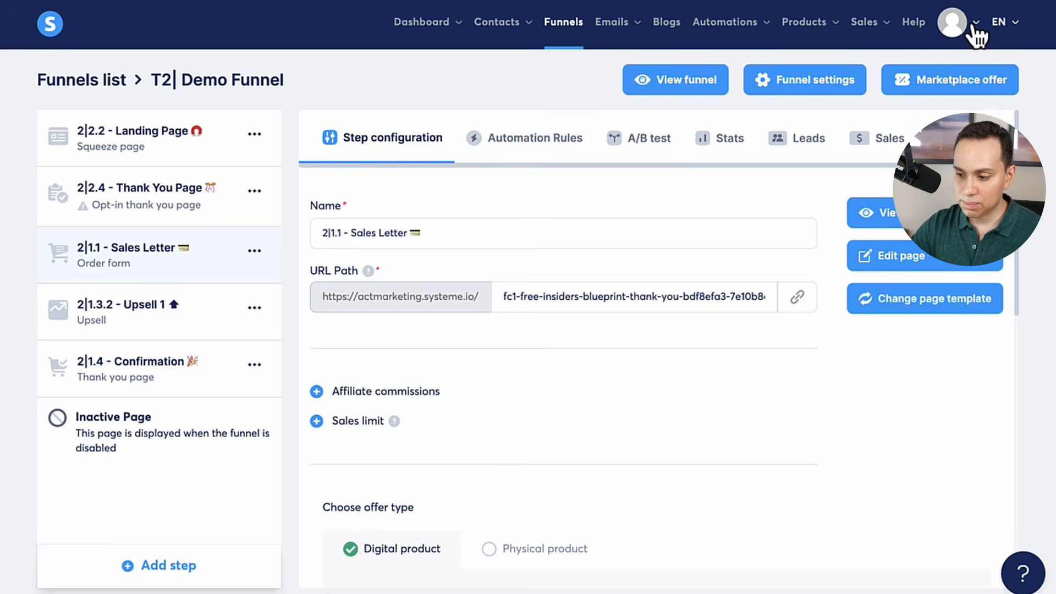
Review the payment gateways that can be connected in the account settings, from Stripe and PayPal to Cash on delivery
left_click(972, 26)
left_click(961, 68)
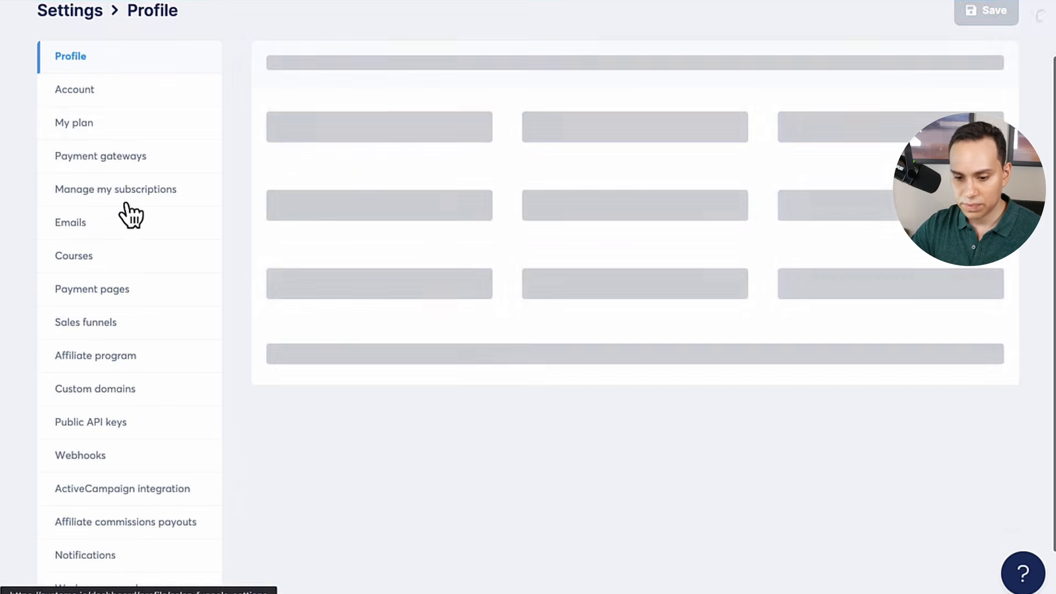
left_click(80, 158)
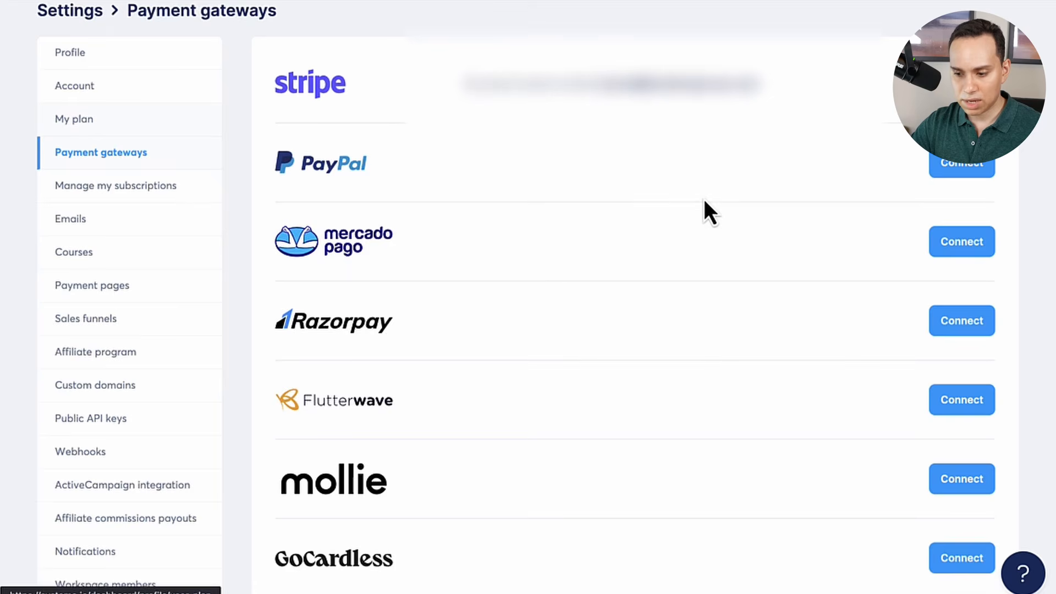
scroll(704, 202, "down", 5)
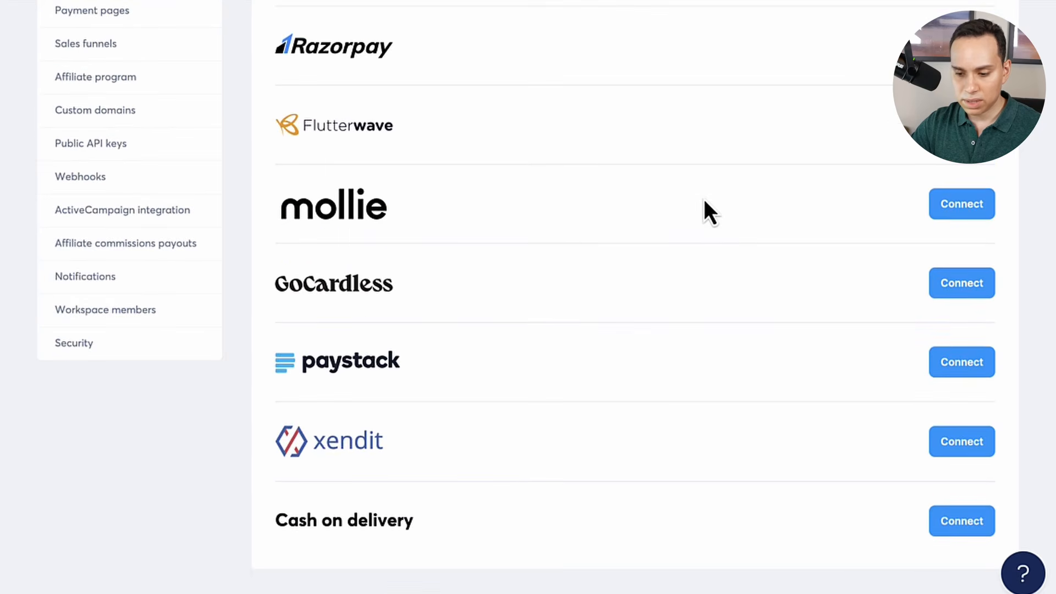
scroll(704, 202, "up", 6)
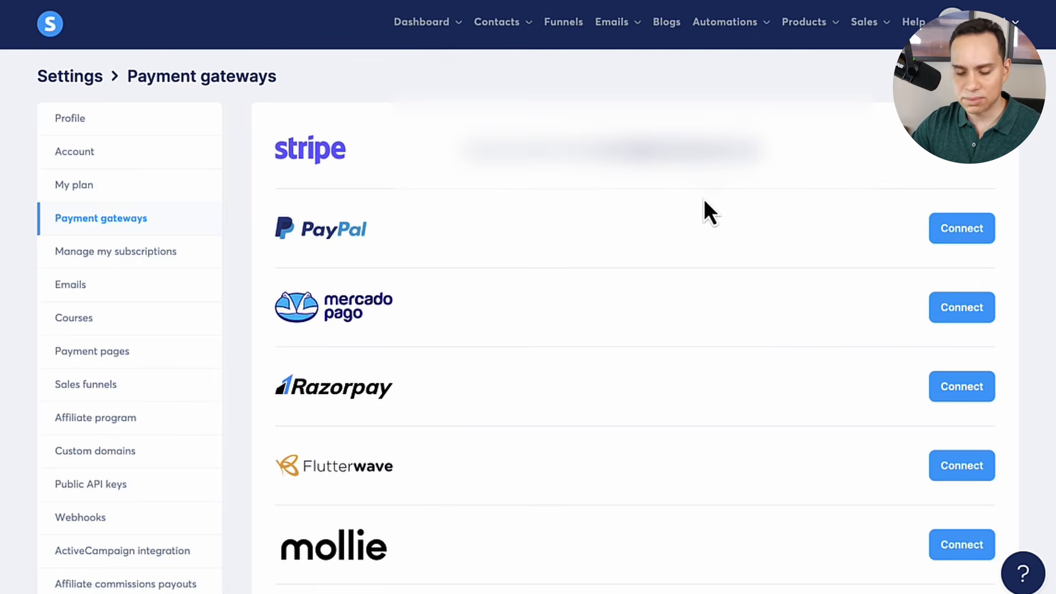
scroll(704, 200, "down", 3)
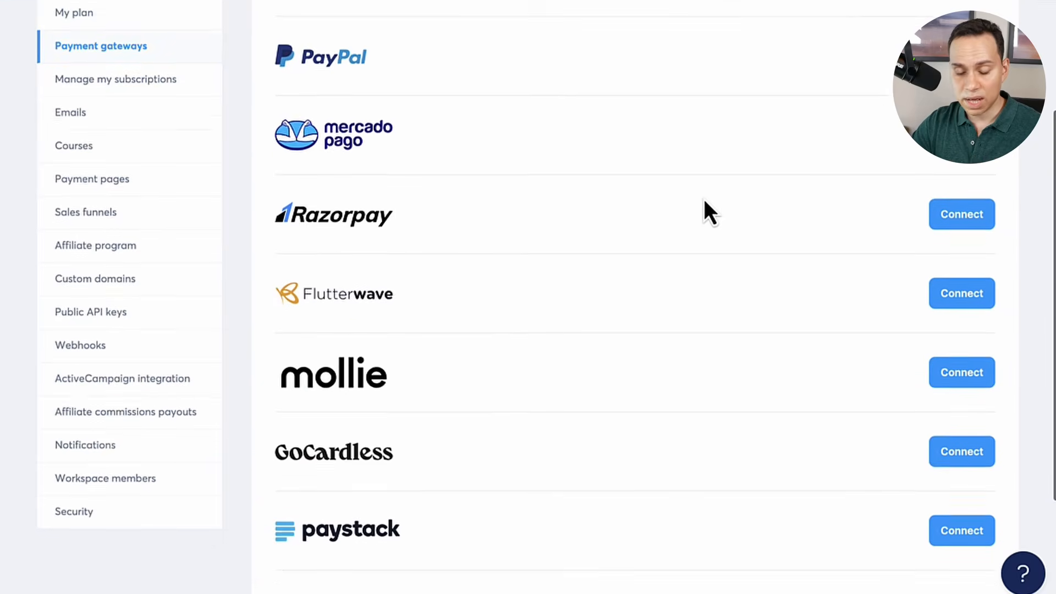
scroll(704, 201, "down", 2)
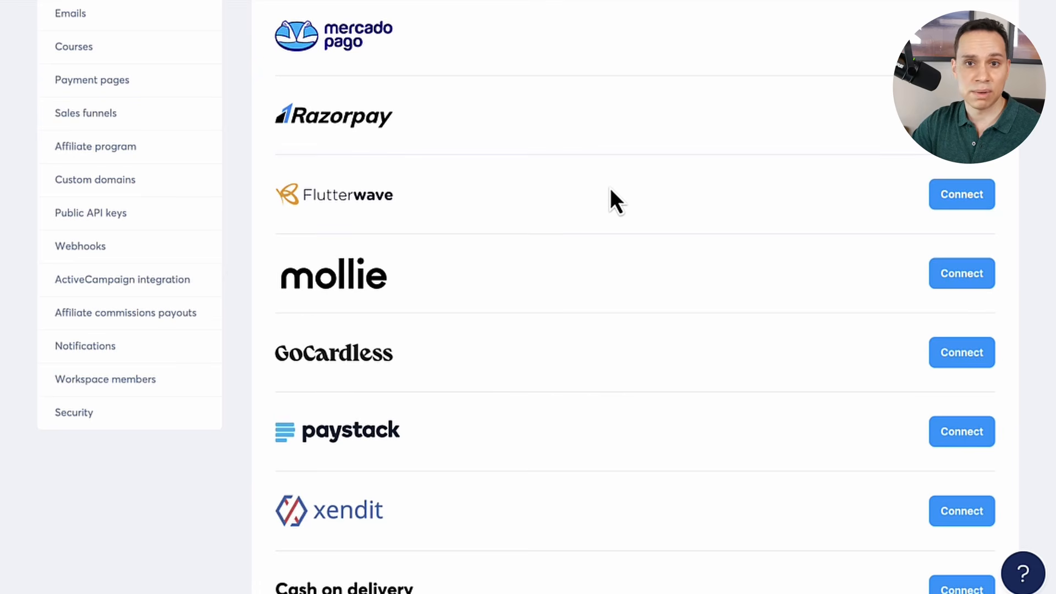
scroll(609, 188, "up", 5)
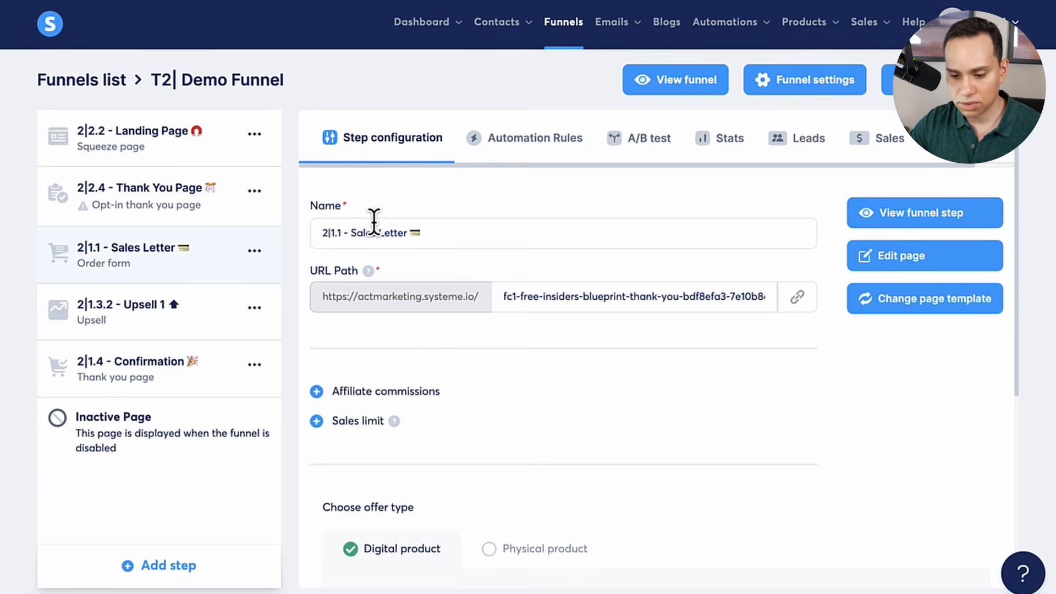
Add the existing price plan FC| Fresh Edge Ads Demo 1 to the Sales Letter step's digital product and save it
scroll(539, 198, "down", 5)
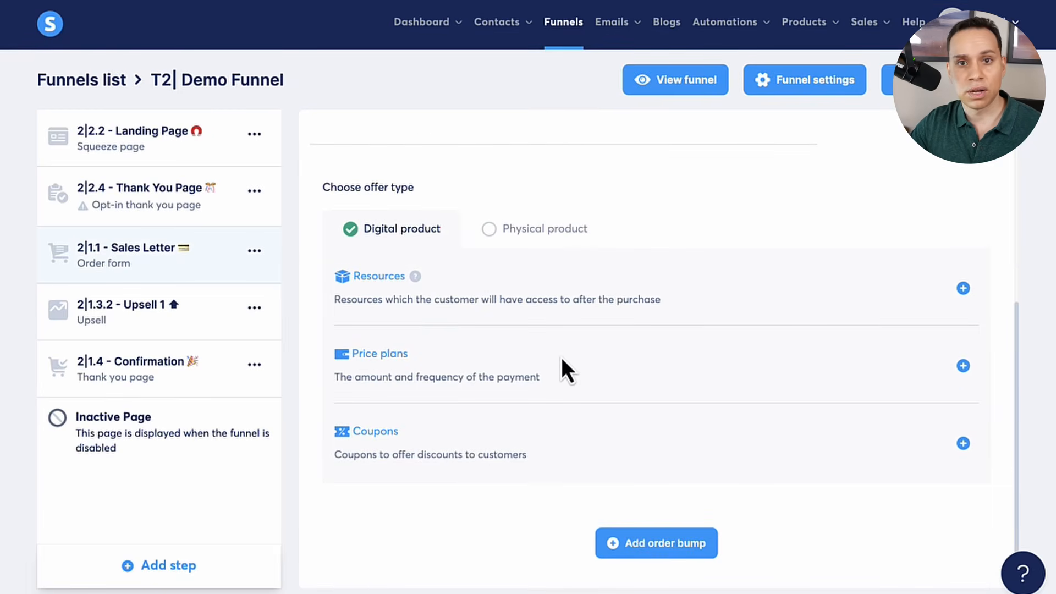
left_click(963, 367)
scroll(645, 347, "down", 2)
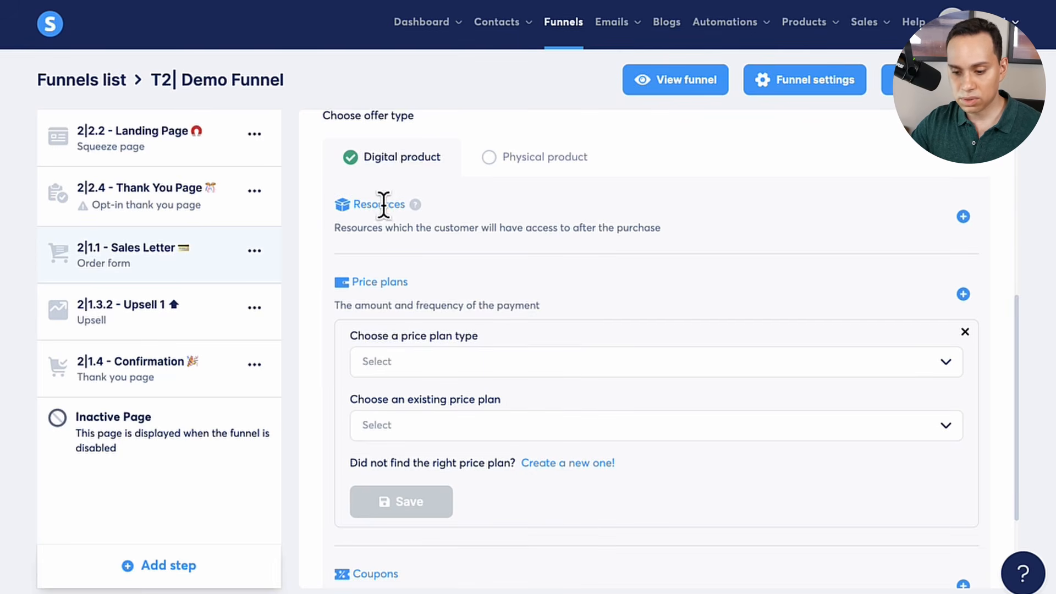
scroll(511, 216, "down", 2)
scroll(510, 216, "down", 2)
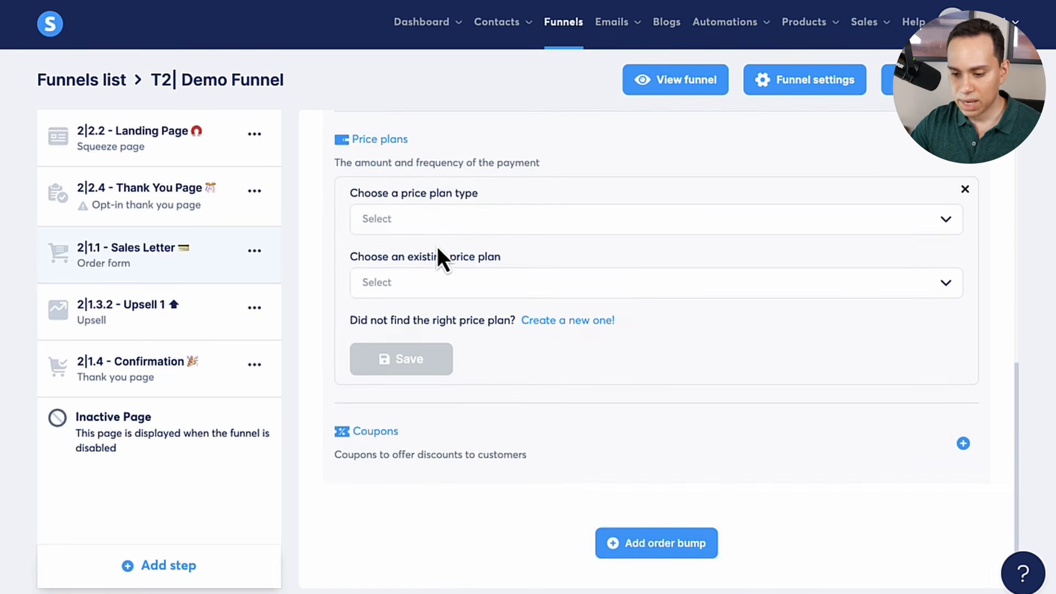
left_click(429, 279)
left_click(425, 316)
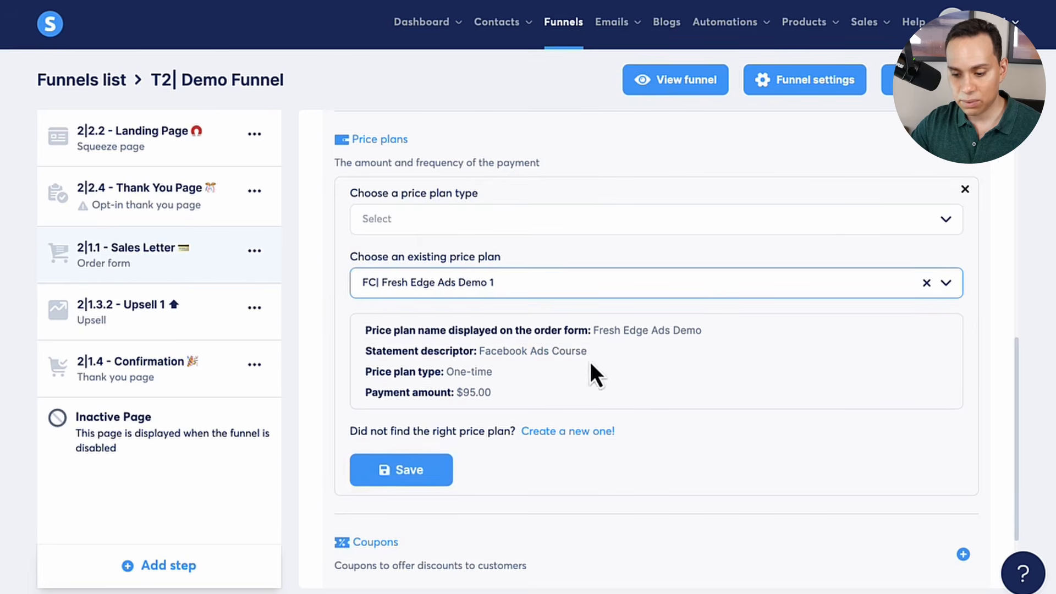
left_click(416, 479)
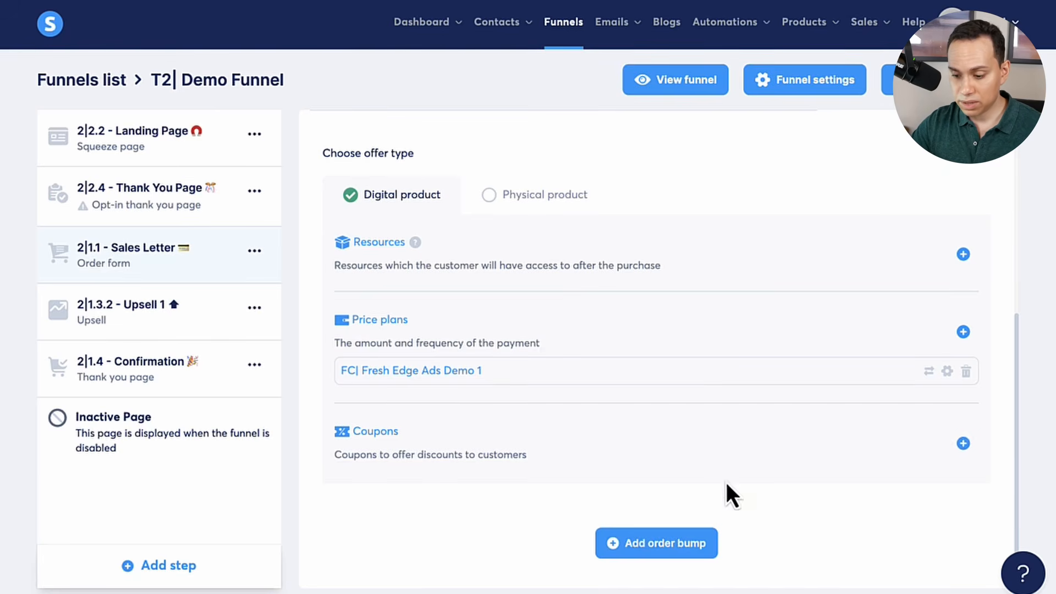
Start a new price plan for the Sales Letter step and examine its order form name, dashboard name and statement descriptor fields
left_click(962, 332)
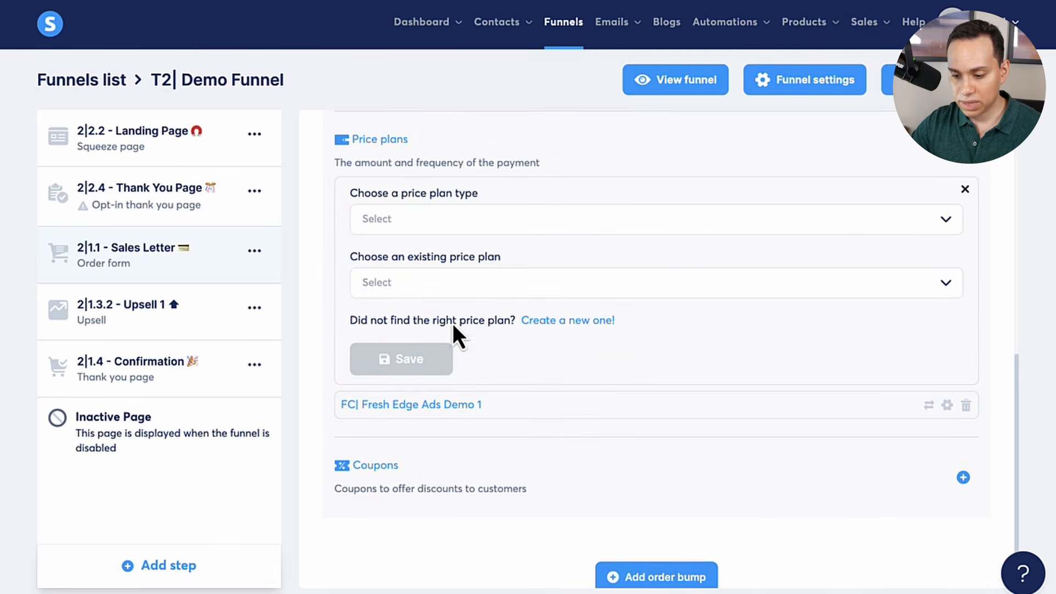
left_click(569, 322)
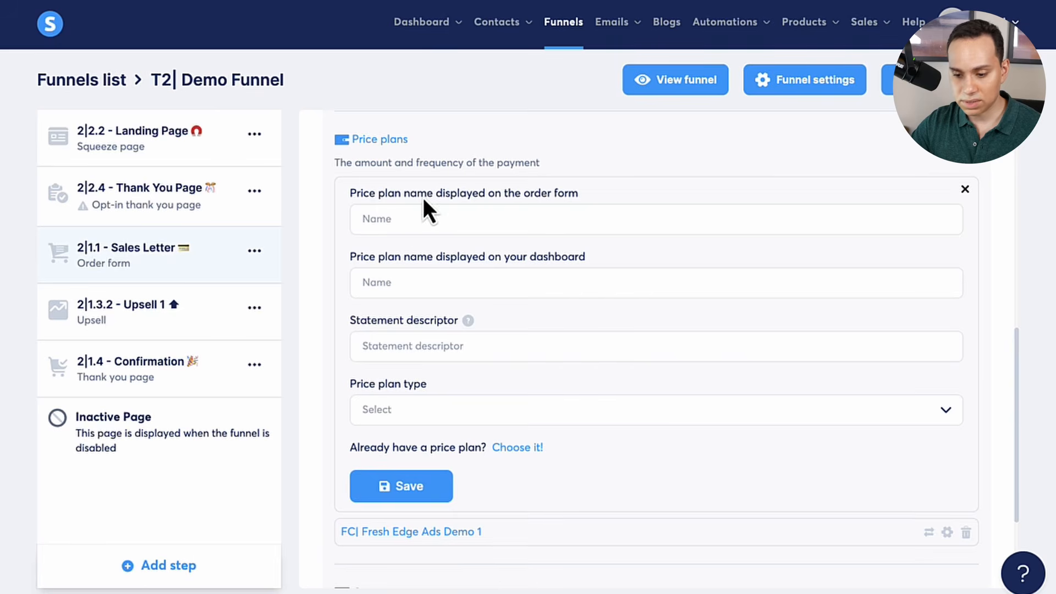
left_click(421, 215)
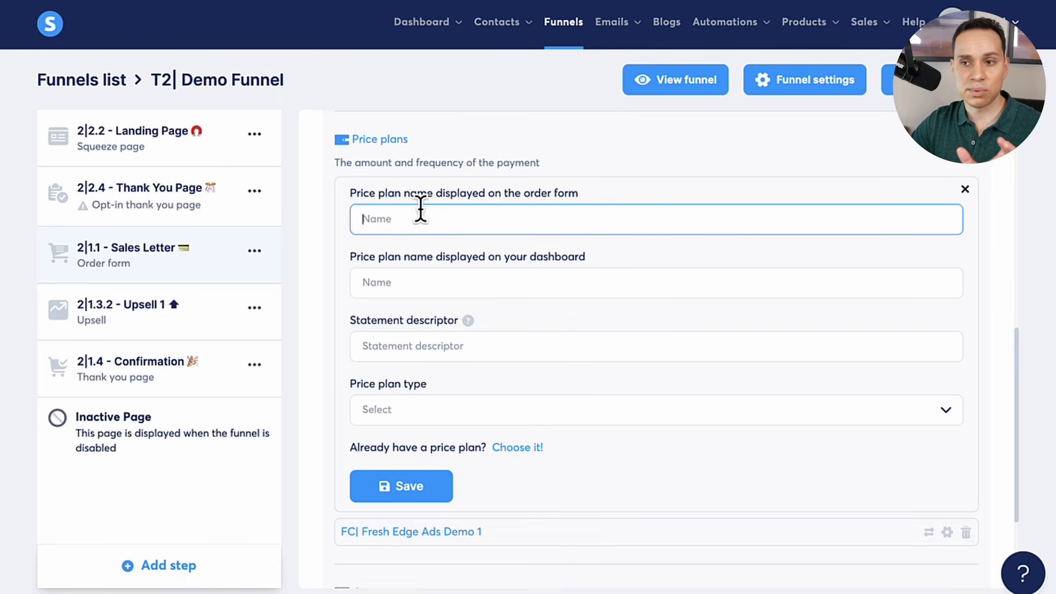
left_click(396, 277)
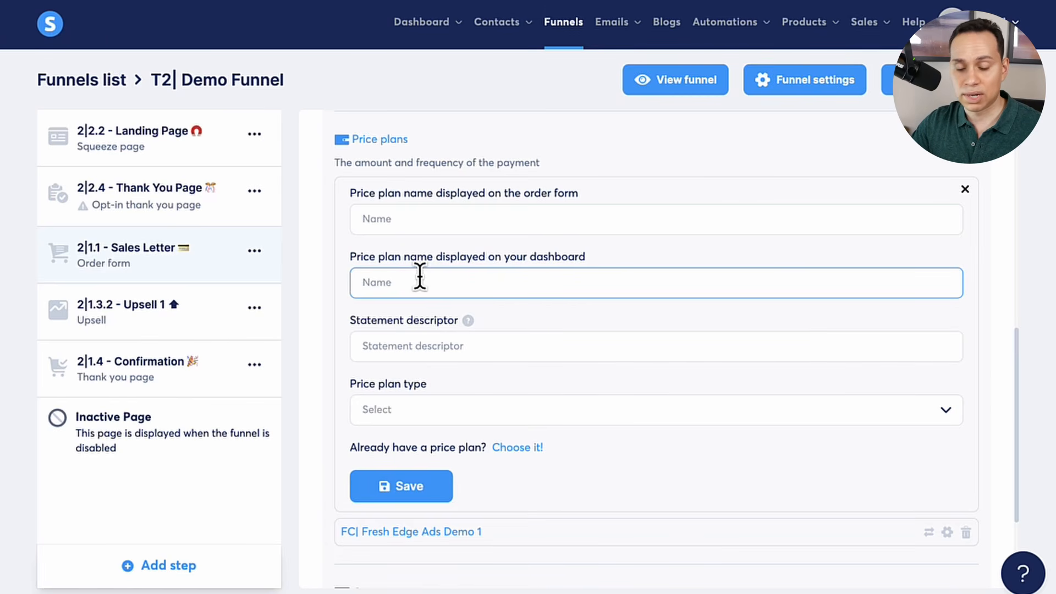
left_click(395, 347)
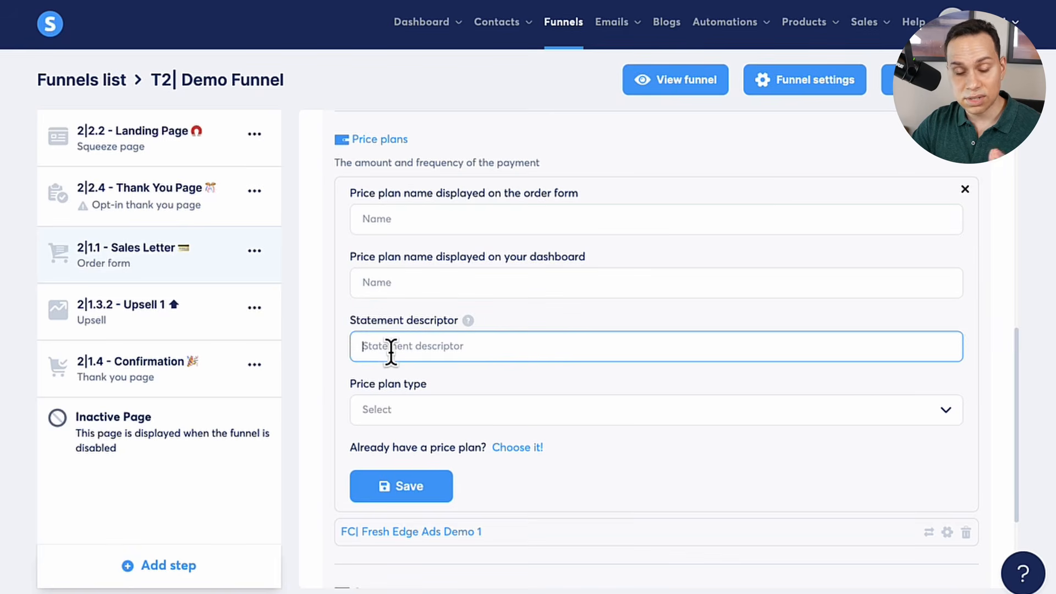
left_click(468, 321)
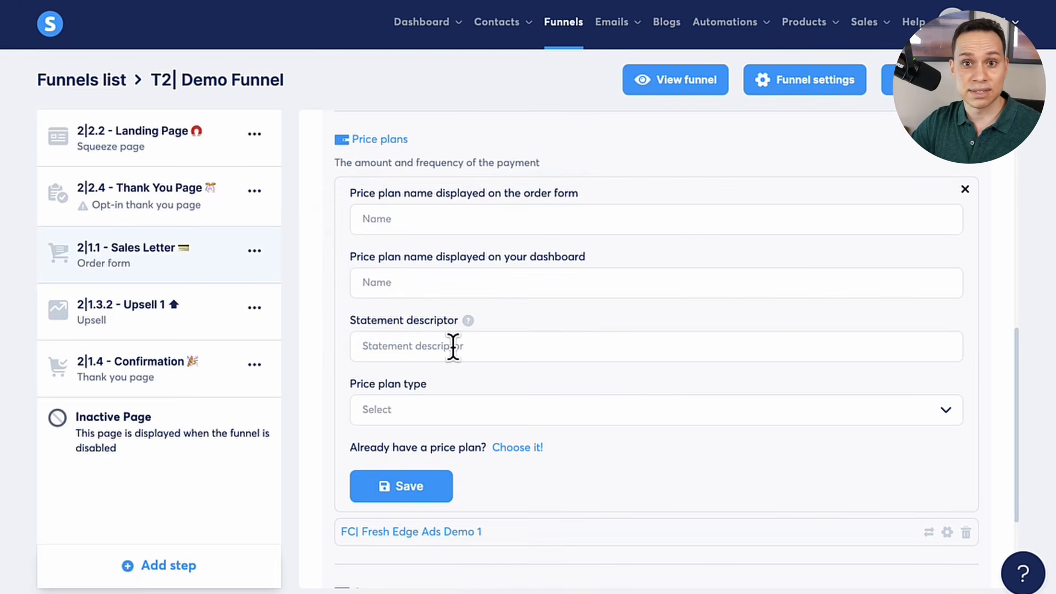
Try the Payment plan and Subscription types for the new price plan to compare their trial and payment fields
left_click(407, 407)
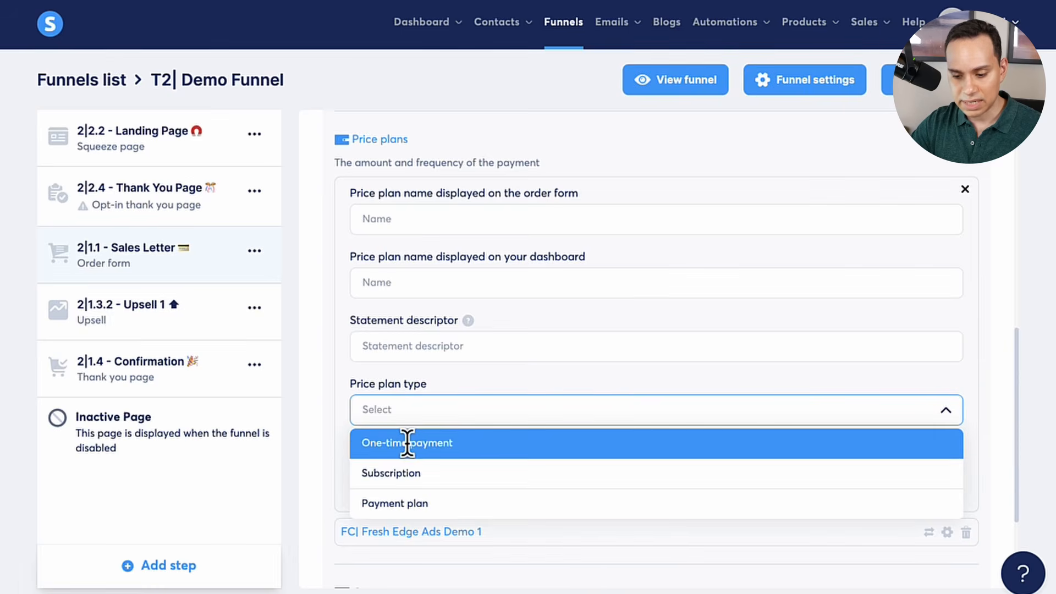
left_click(399, 503)
scroll(424, 458, "down", 4)
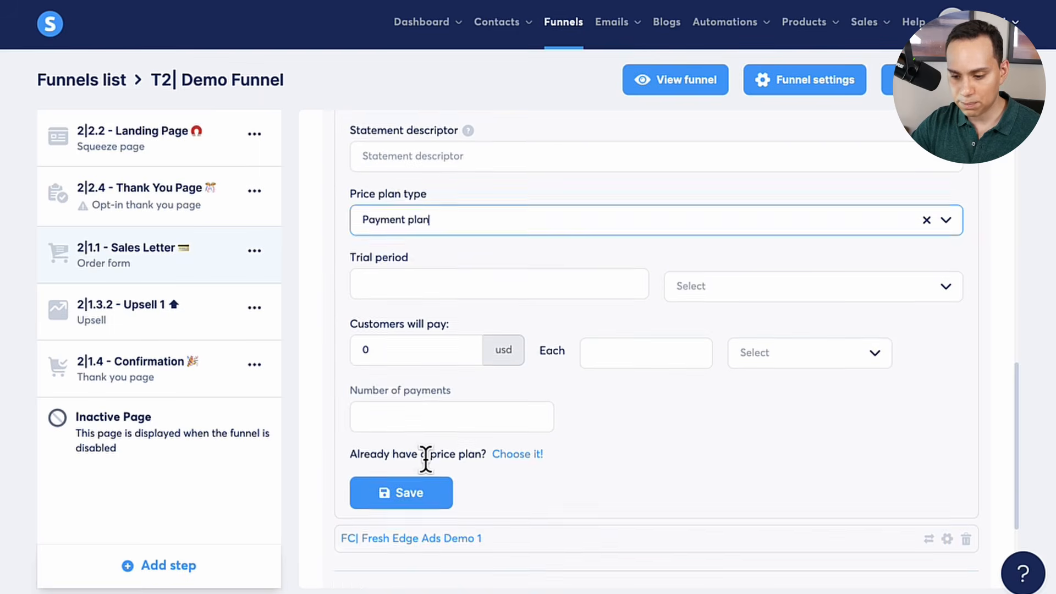
left_click(474, 274)
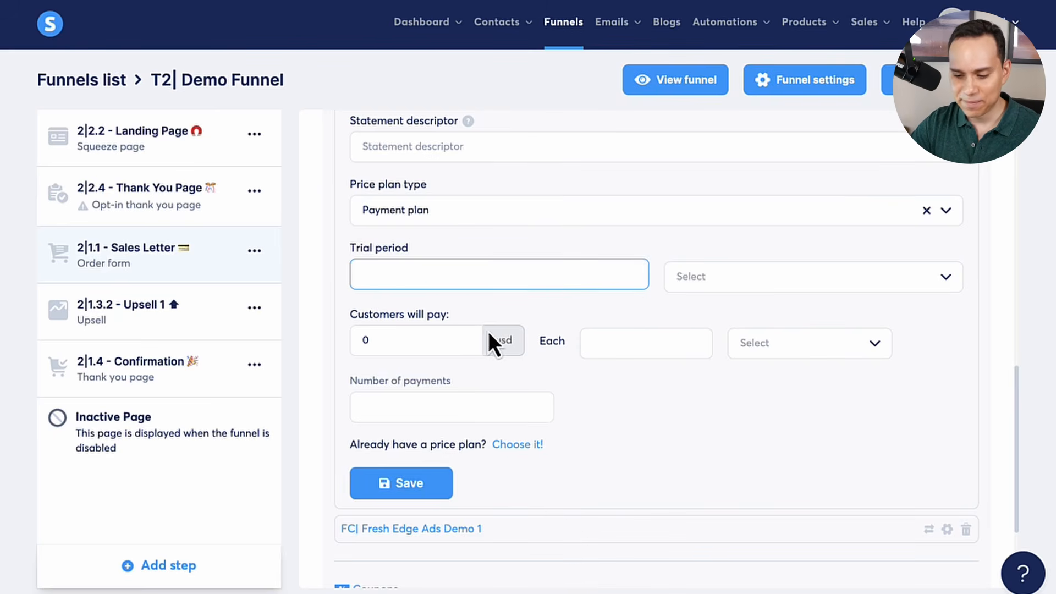
left_click(506, 215)
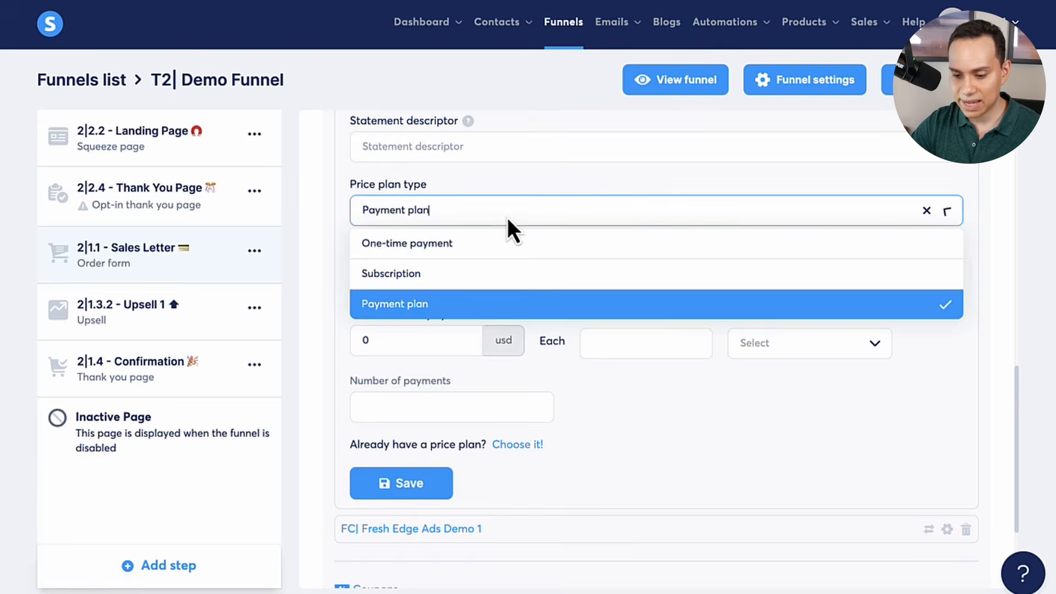
left_click(423, 273)
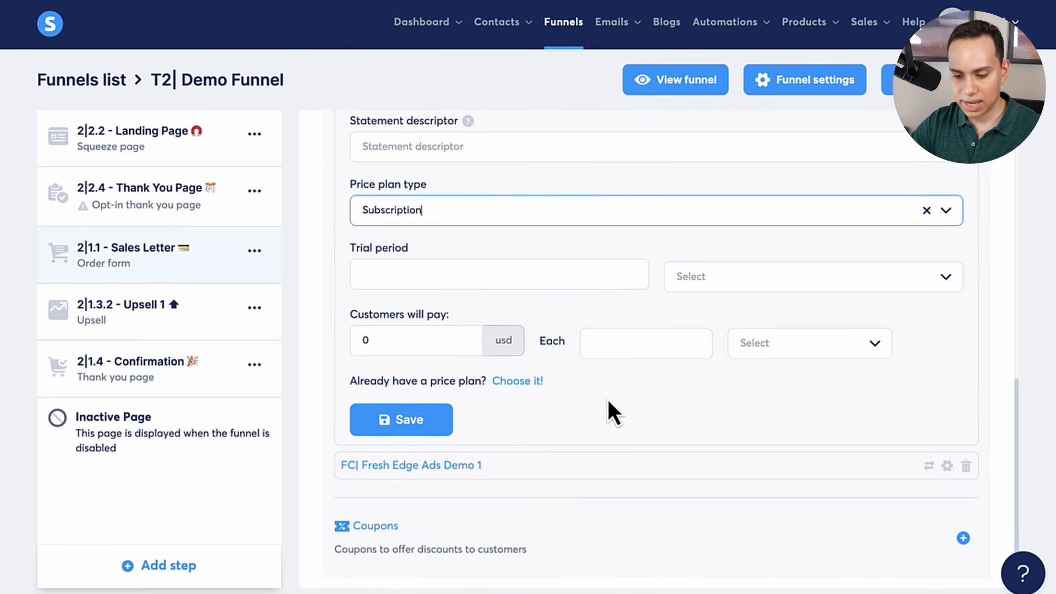
Set the new price plan to One-time payment with a payment amount of 50 USD and save it
left_click(559, 203)
left_click(541, 220)
left_click(502, 223)
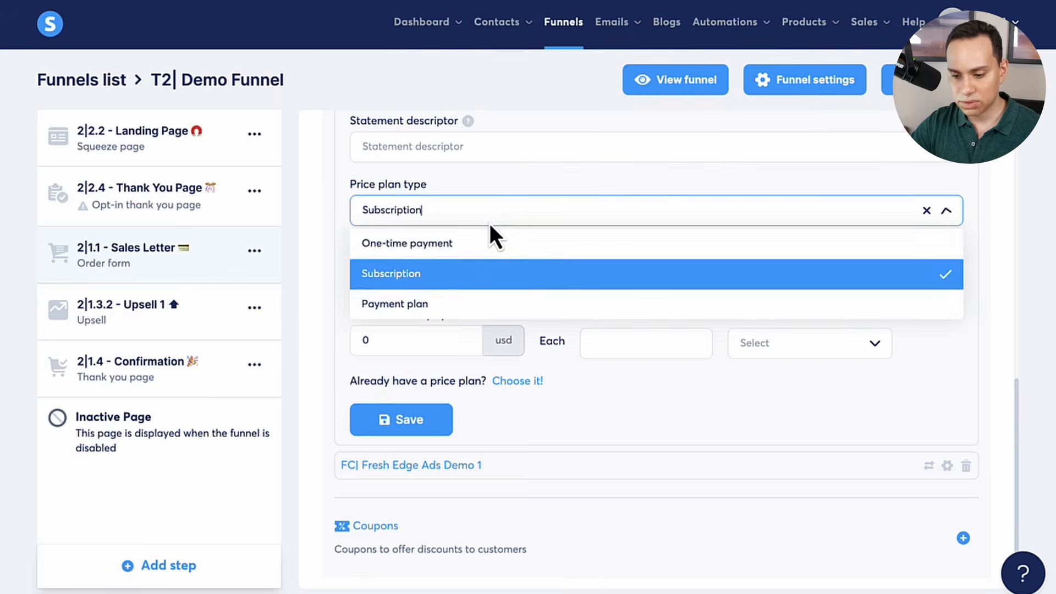
left_click(467, 245)
left_click(437, 274)
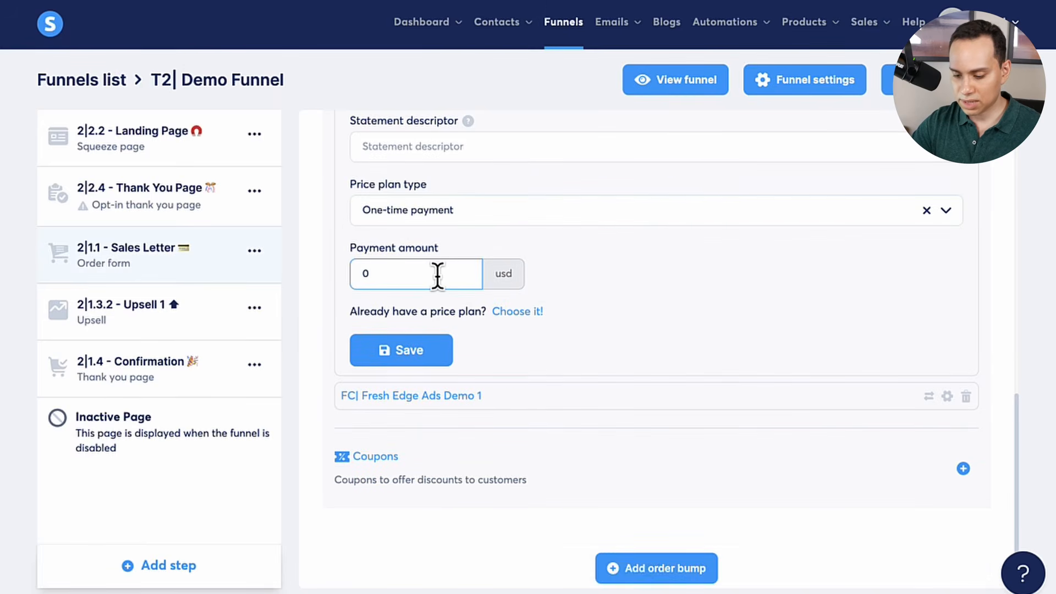
double_click(437, 274)
type("50")
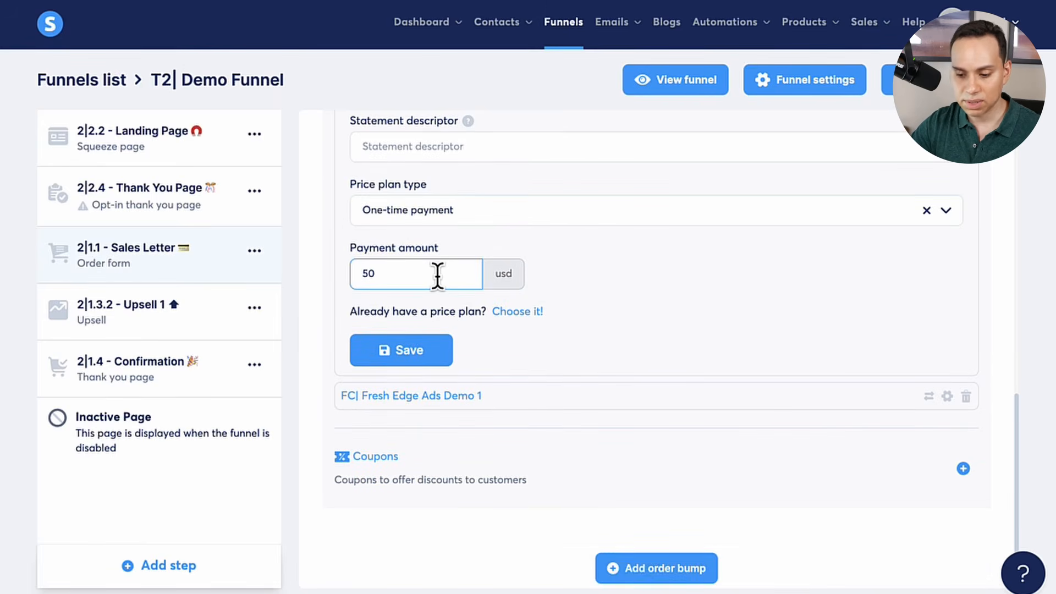
left_click(406, 352)
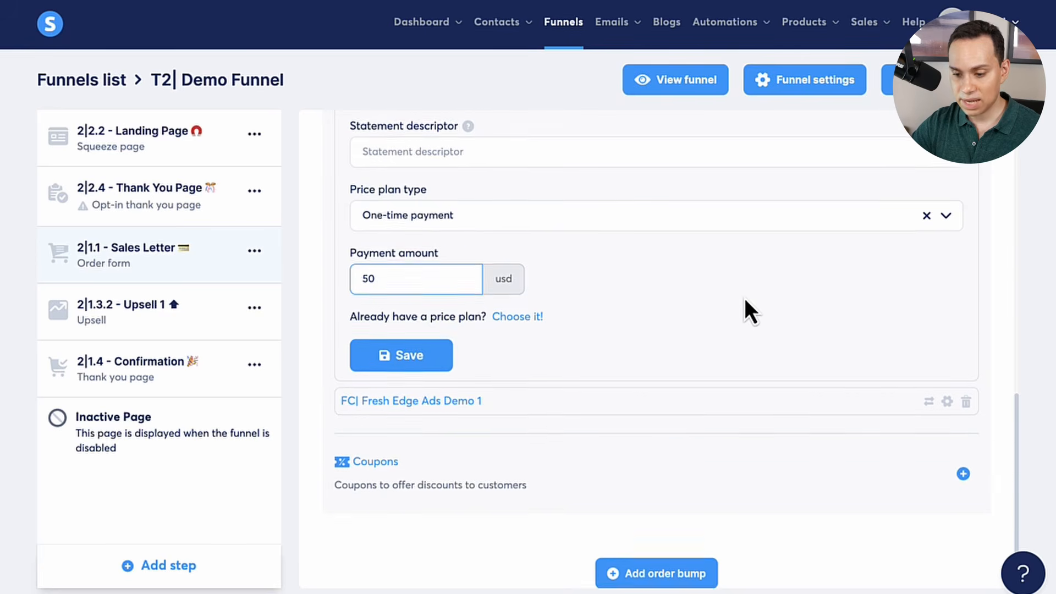
Discard the unsaved new price plan in the Sales Letter step's digital product
scroll(749, 306, "up", 3)
scroll(968, 199, "up", 1)
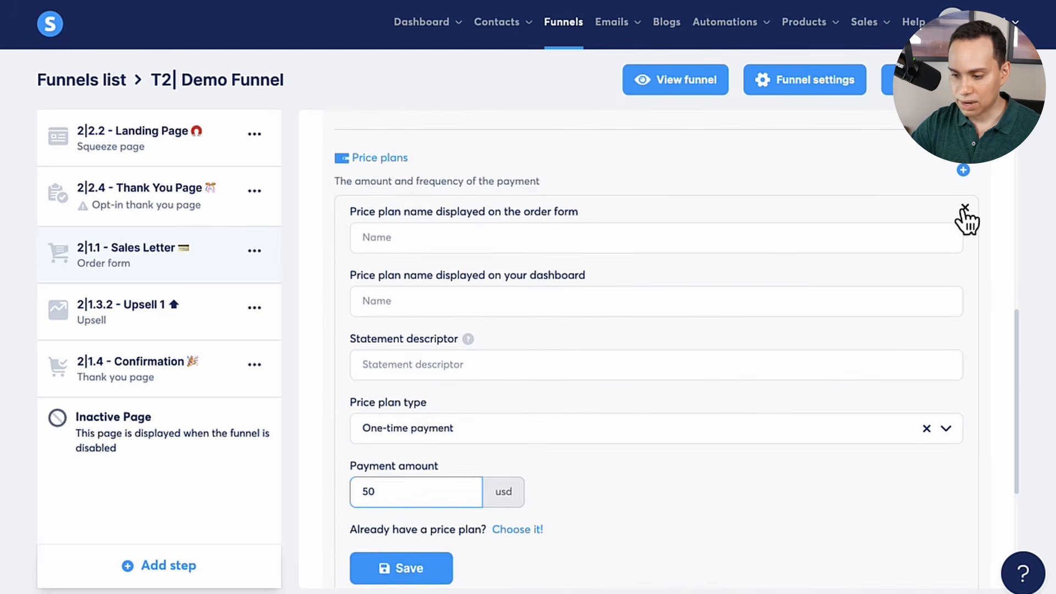
left_click(963, 218)
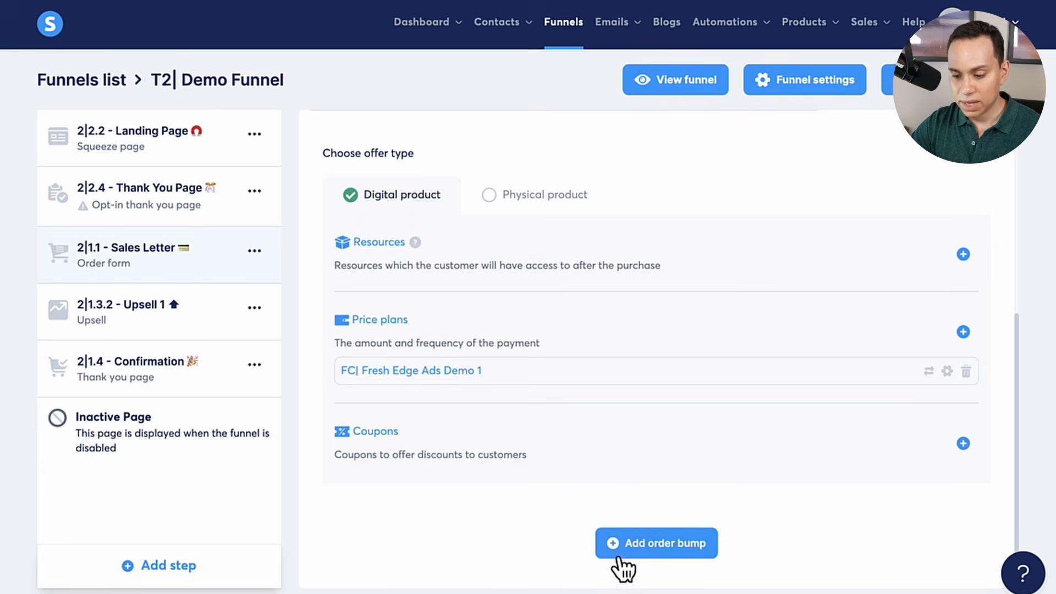
Add an order bump to the Sales Letter step and set its offer type to Digital product
left_click(652, 545)
scroll(563, 391, "down", 2)
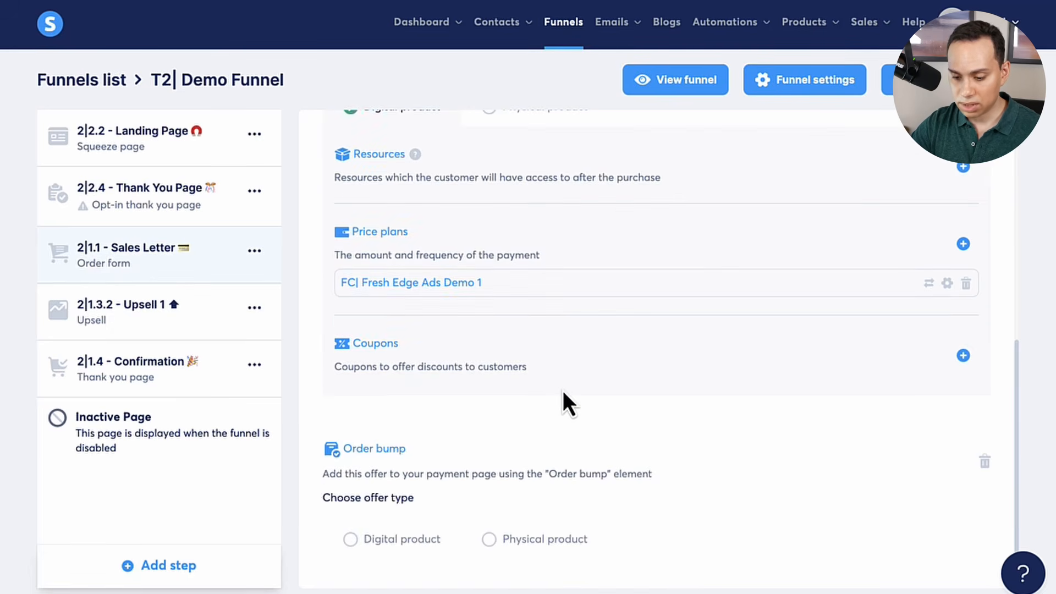
left_click(407, 541)
scroll(411, 539, "down", 3)
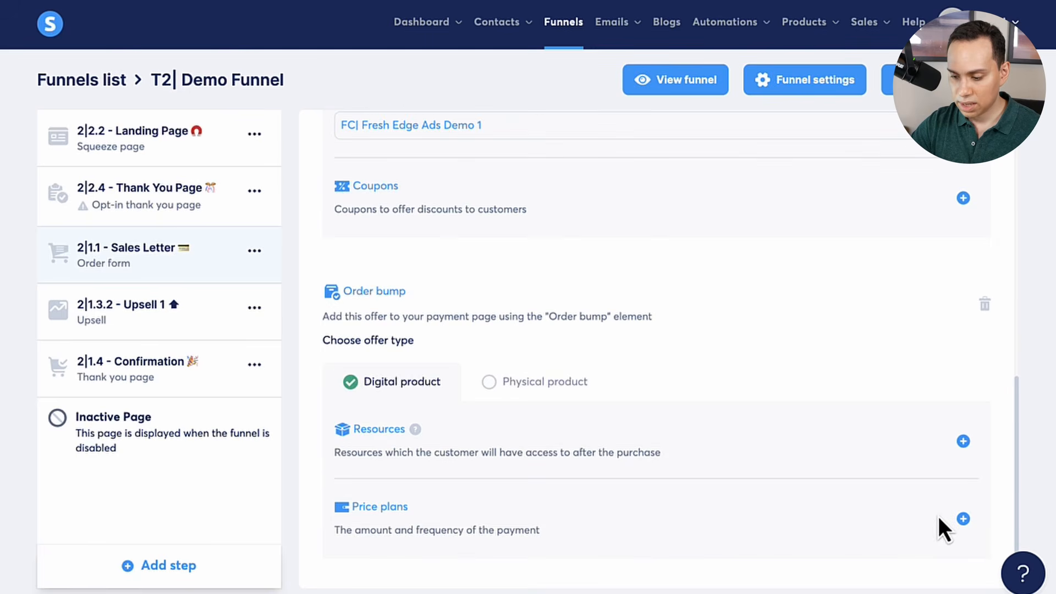
left_click(963, 518)
scroll(681, 407, "down", 4)
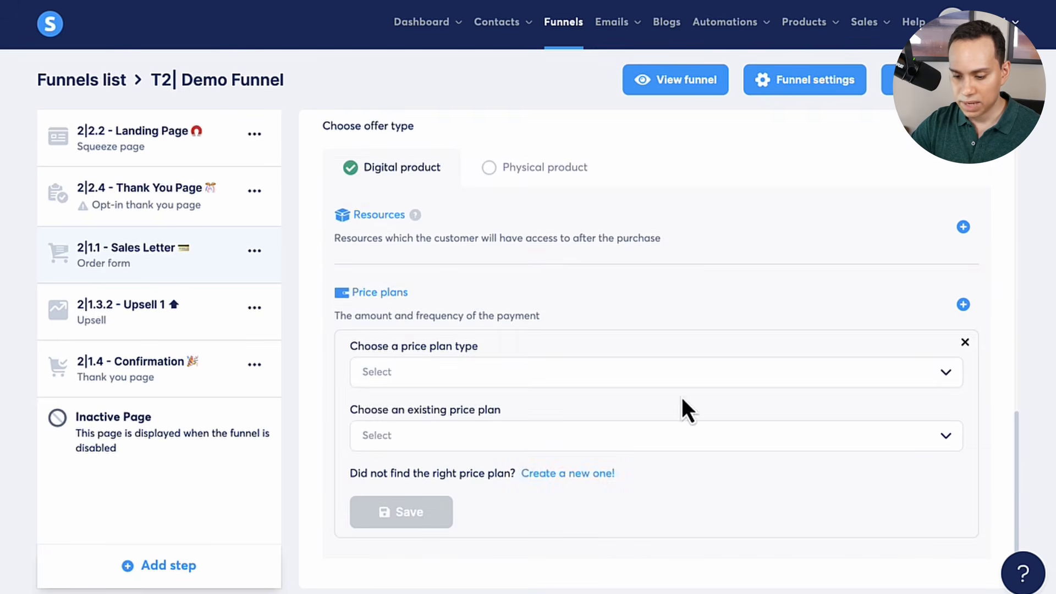
left_click(637, 482)
scroll(615, 307, "down", 3)
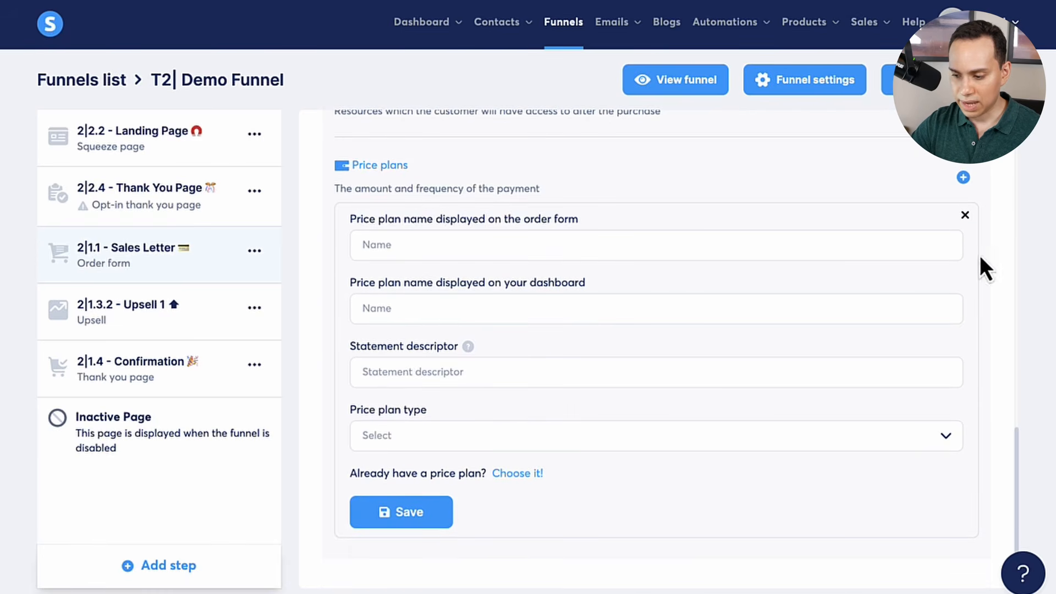
left_click(965, 215)
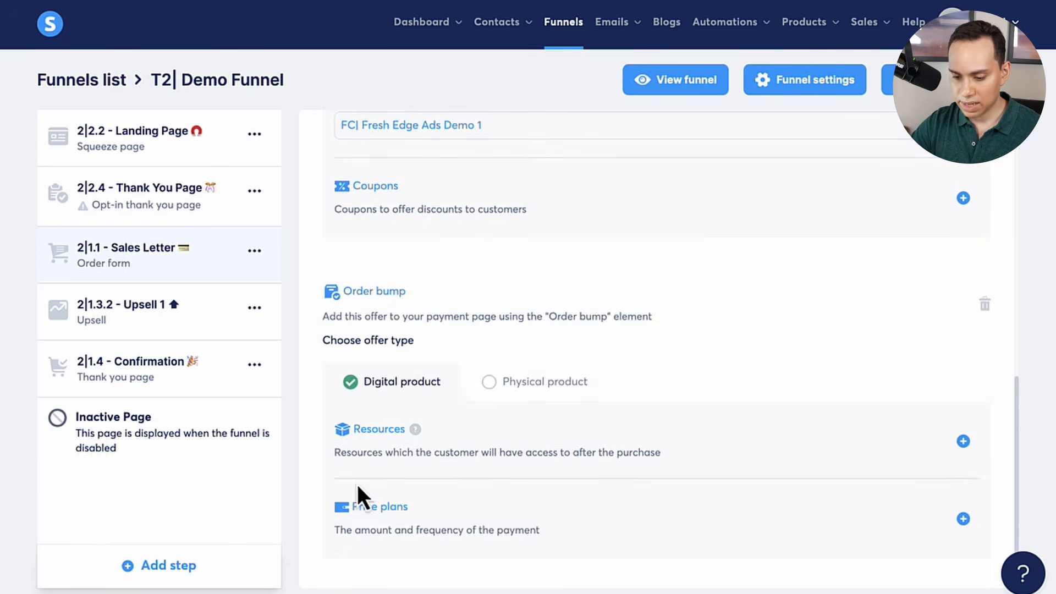
Add the existing price plan FC| Fresh Edge Ads Demo 1 to the order bump and save it
left_click(962, 518)
scroll(951, 528, "down", 5)
left_click(585, 444)
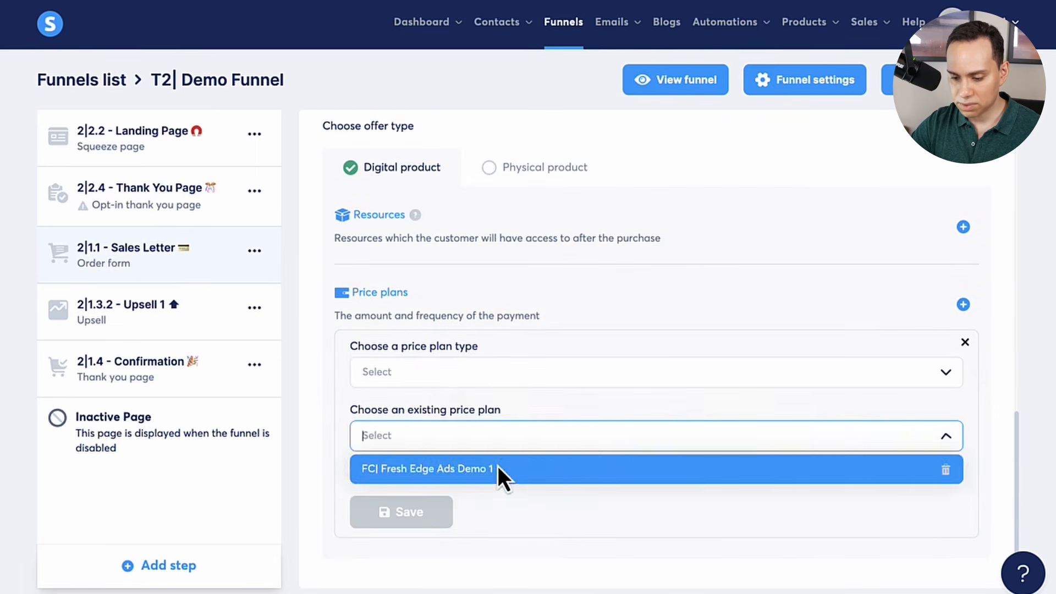
left_click(444, 474)
scroll(427, 474, "down", 3)
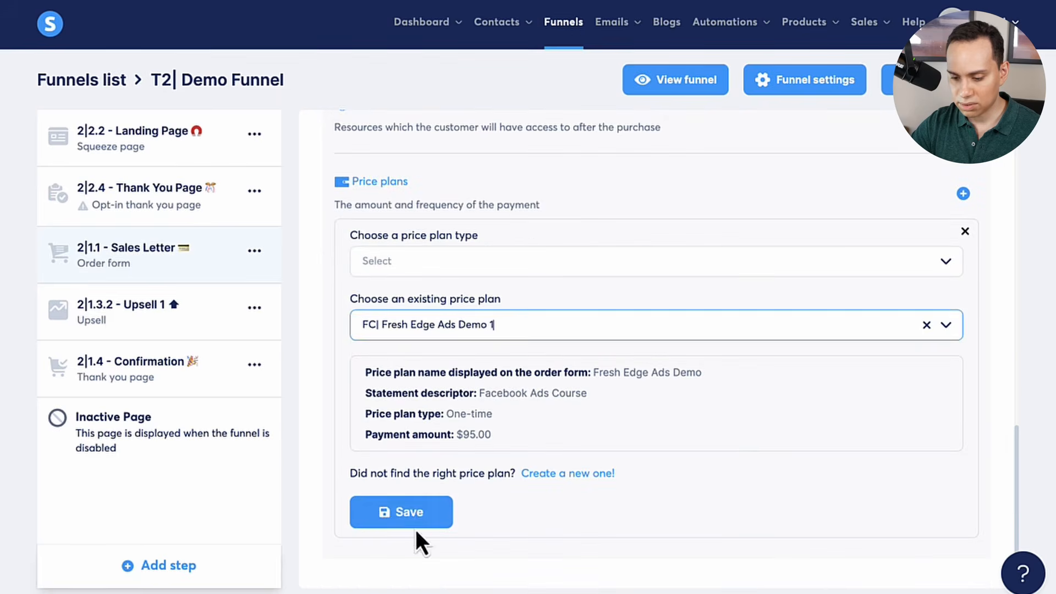
left_click(413, 524)
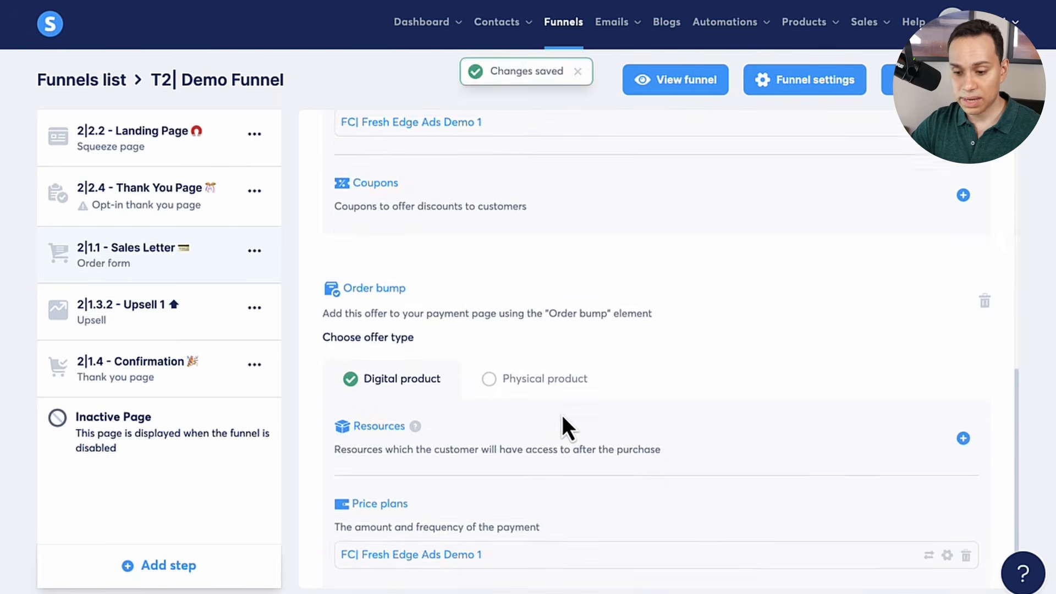
Examine the details of the price plan attached to the Sales Letter step's main digital product
scroll(562, 416, "up", 5)
mouse_move(472, 420)
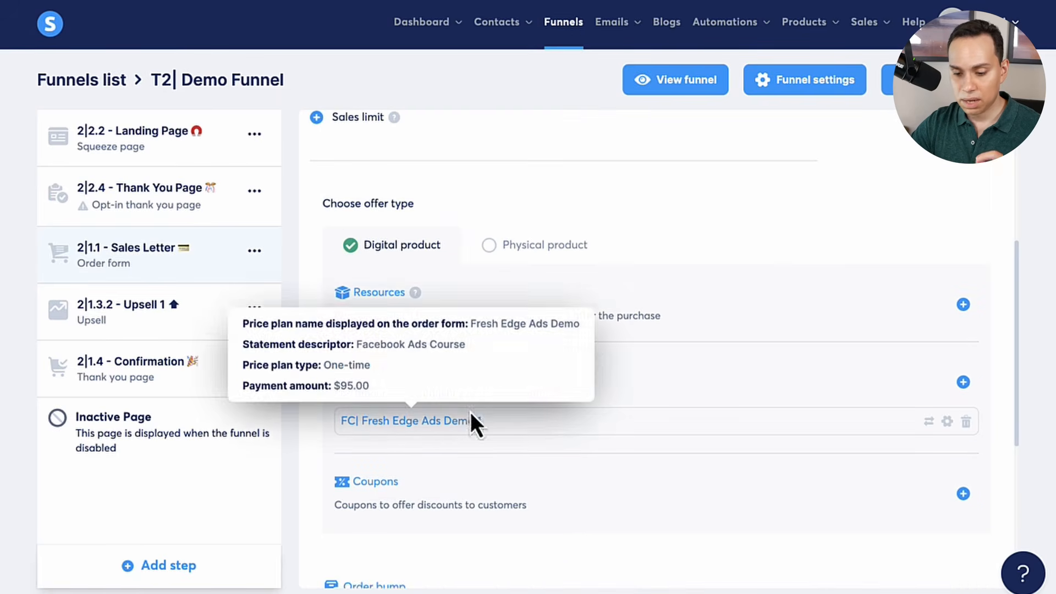
scroll(654, 352, "up", 5)
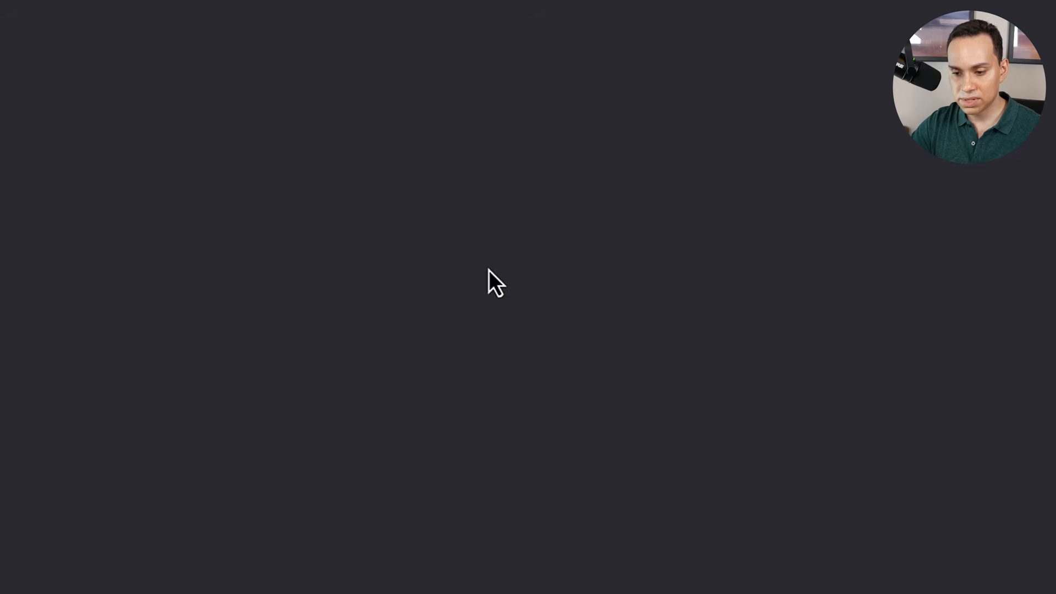
Go to the order form on the live sales page and continue from the contact details to the billing information
scroll(326, 272, "down", 20)
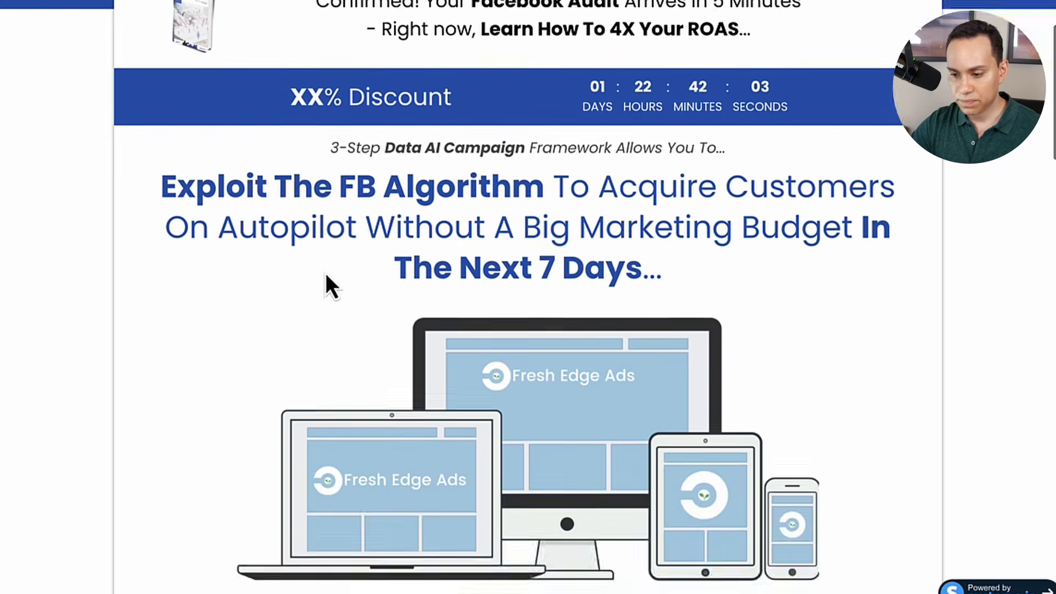
scroll(325, 270, "up", 3)
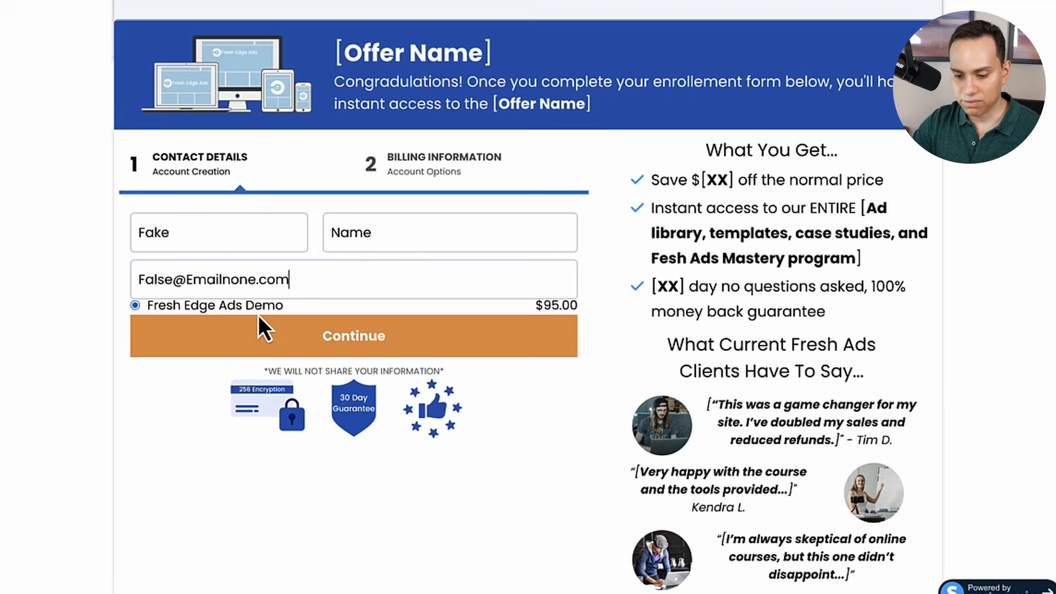
left_click(313, 342)
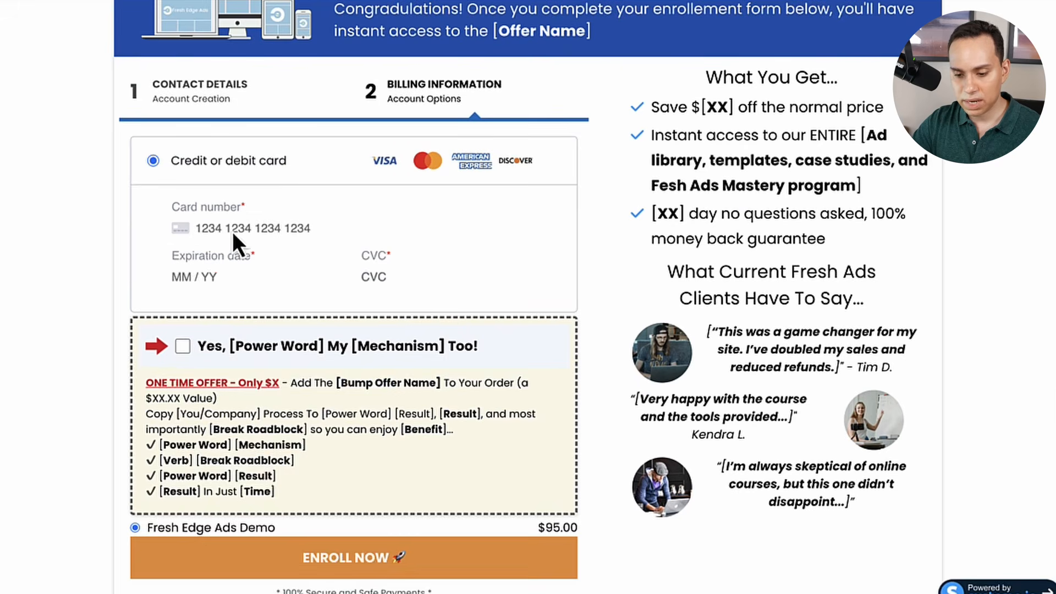
Accept the order bump in the billing step and compare its advertised price placeholder with the price line in the order summary
scroll(295, 237, "down", 2)
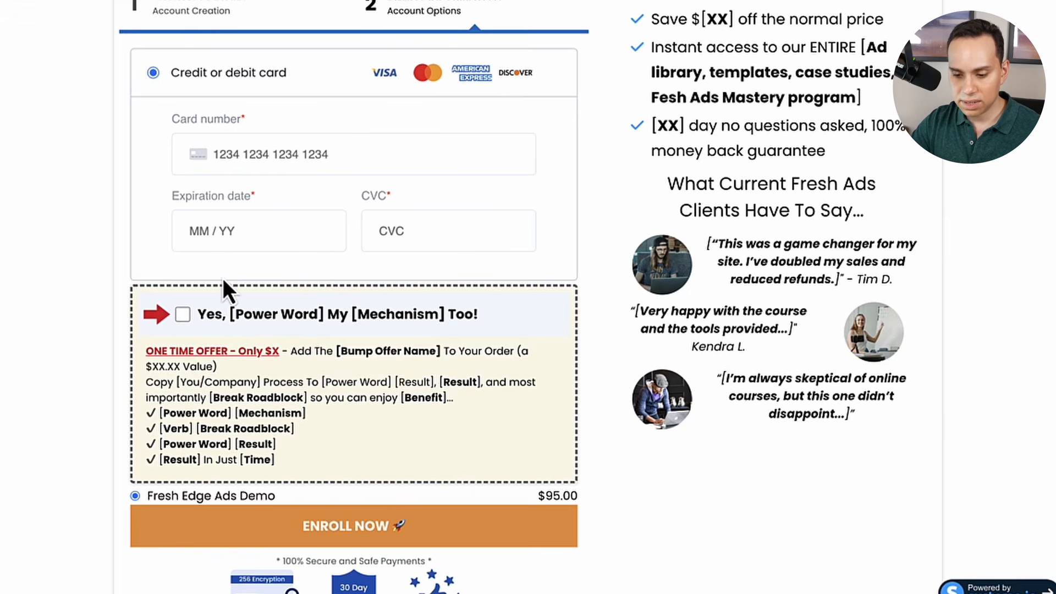
scroll(223, 278, "down", 3)
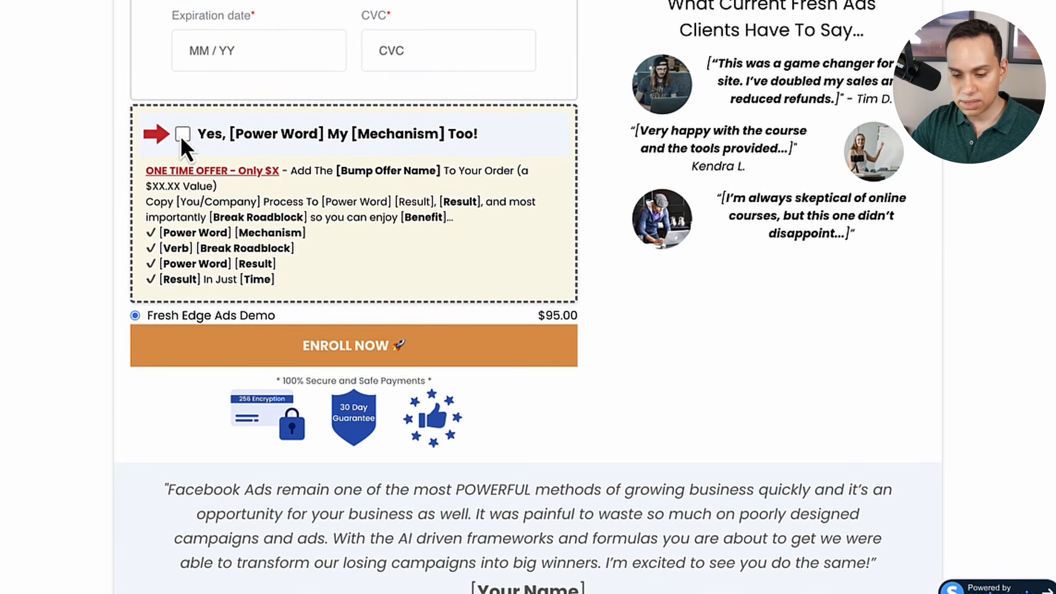
left_click(183, 135)
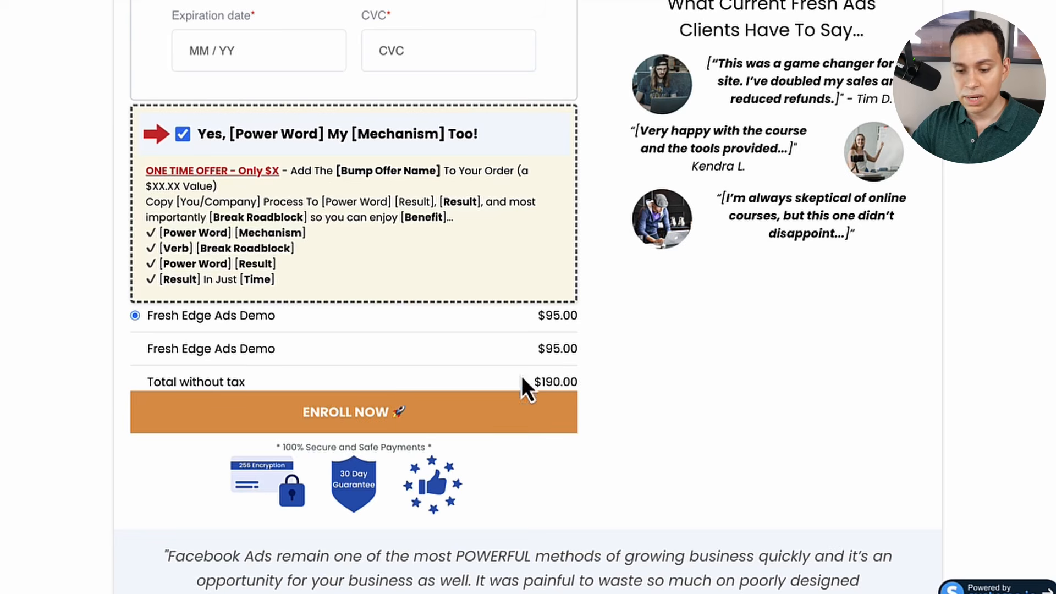
scroll(255, 238, "up", 1)
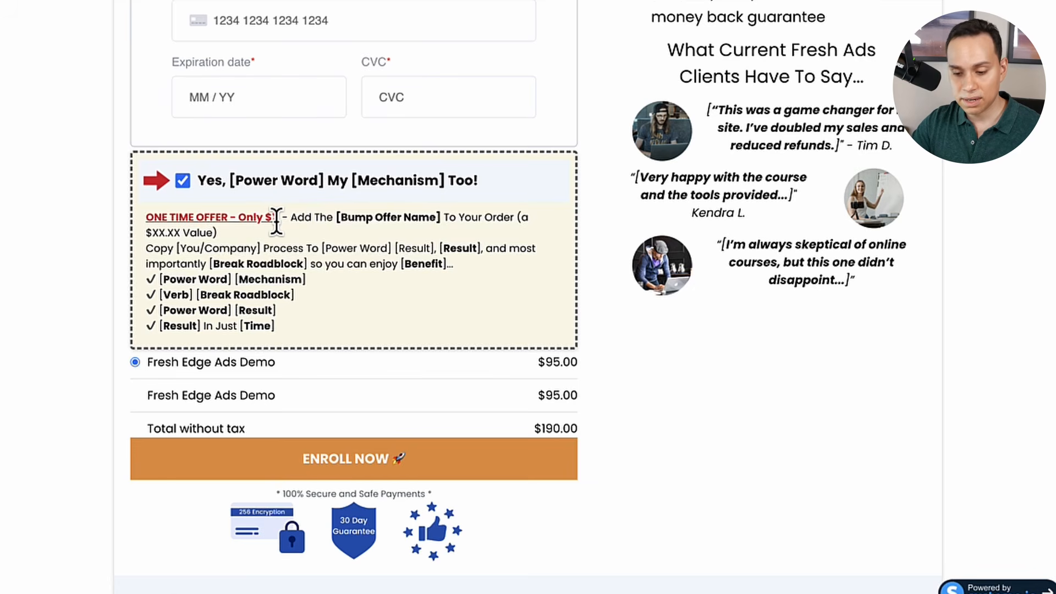
left_click_drag(262, 217, 297, 217)
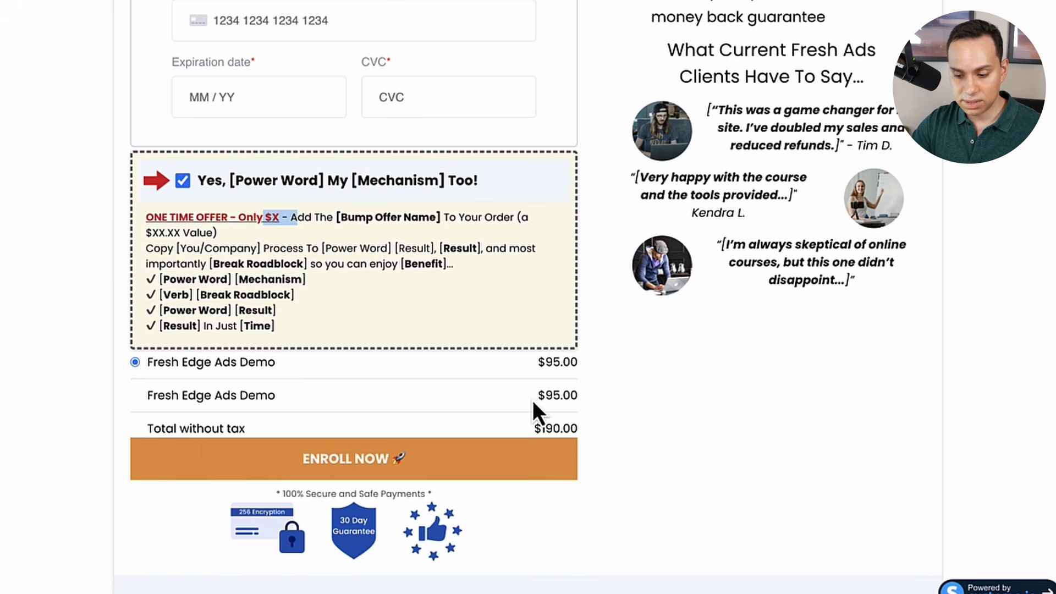
left_click_drag(539, 396, 574, 396)
scroll(575, 395, "up", 3)
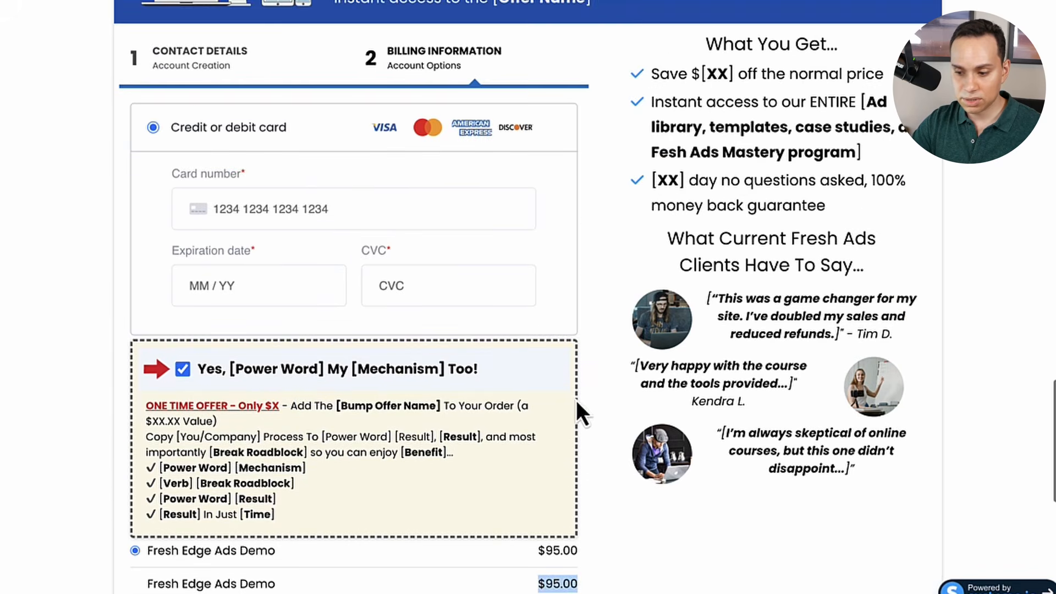
Review the "What You Get" benefits, the order bump text, the order summary and the rest of the live order form
left_click_drag(673, 73, 817, 181)
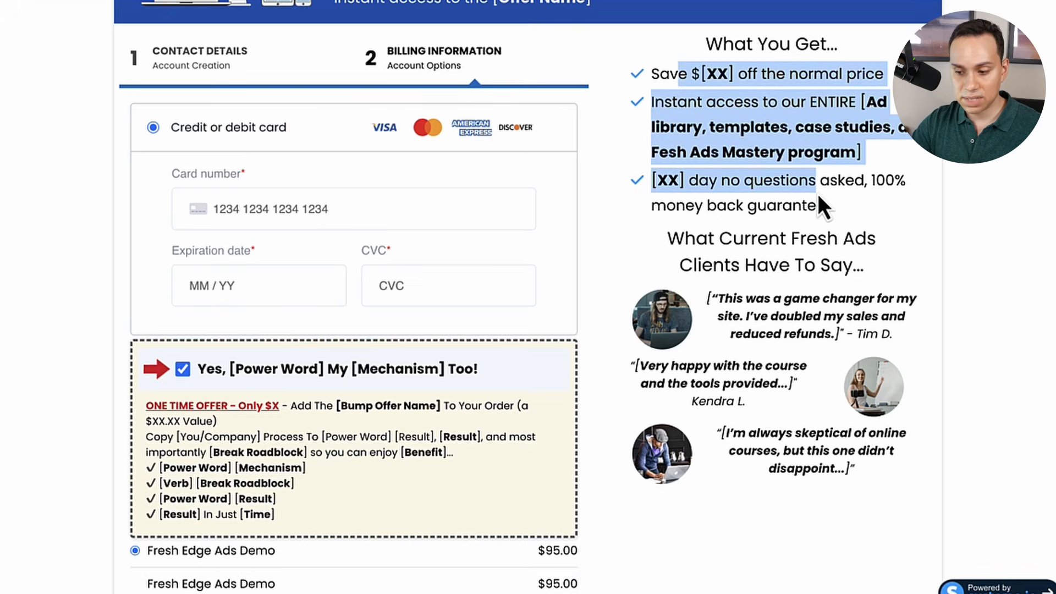
left_click(740, 110)
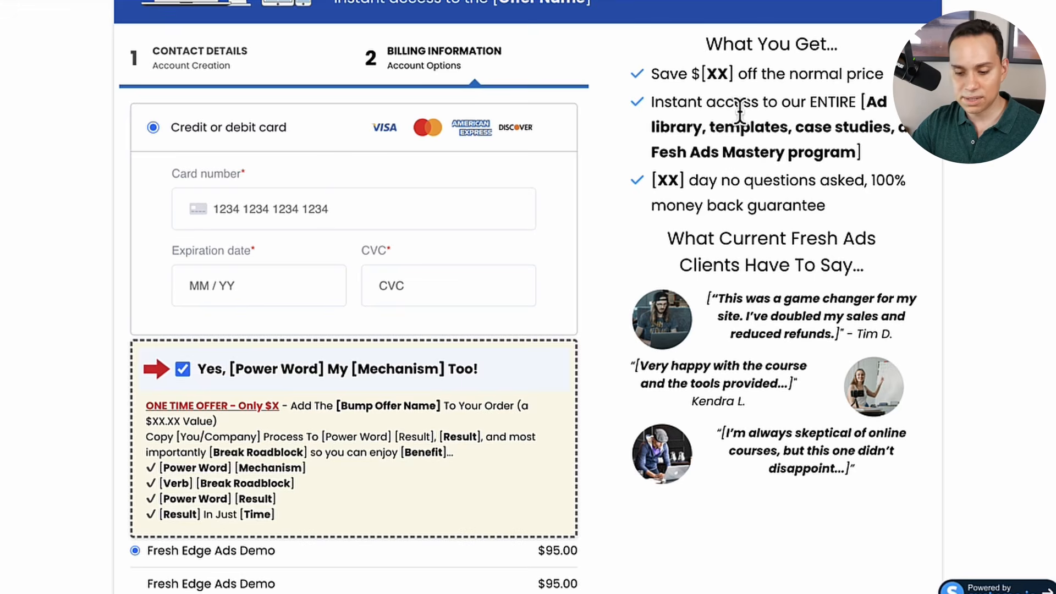
scroll(480, 360, "down", 1)
scroll(479, 360, "down", 2)
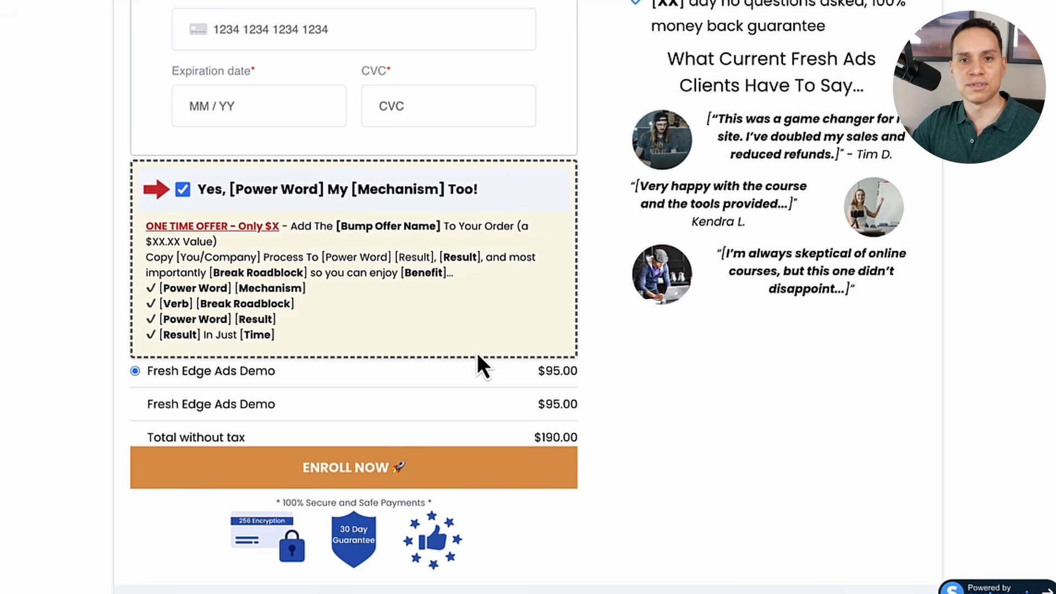
scroll(477, 355, "down", 1)
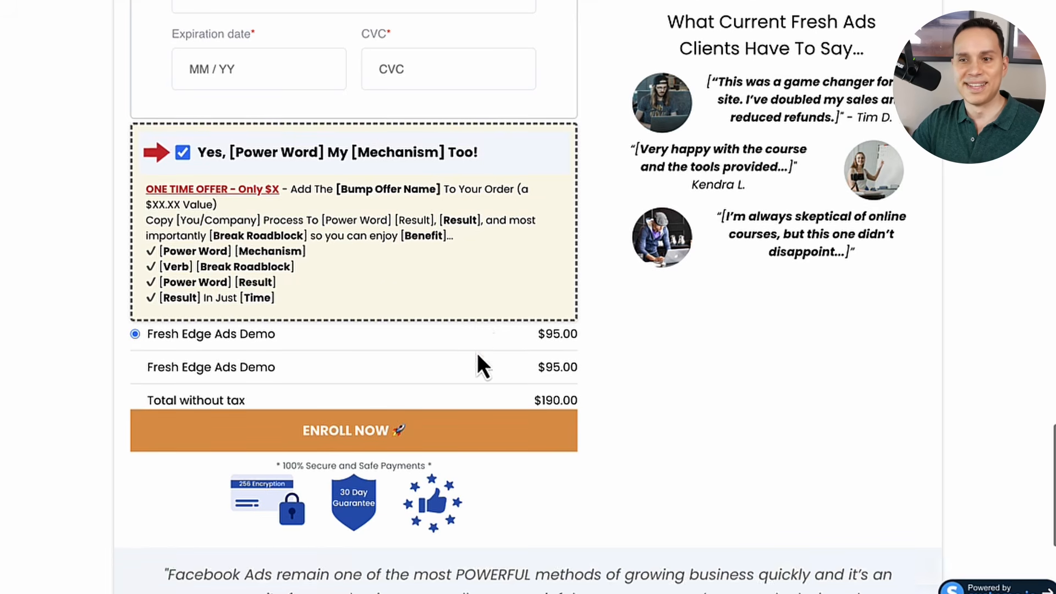
scroll(444, 209, "down", 5)
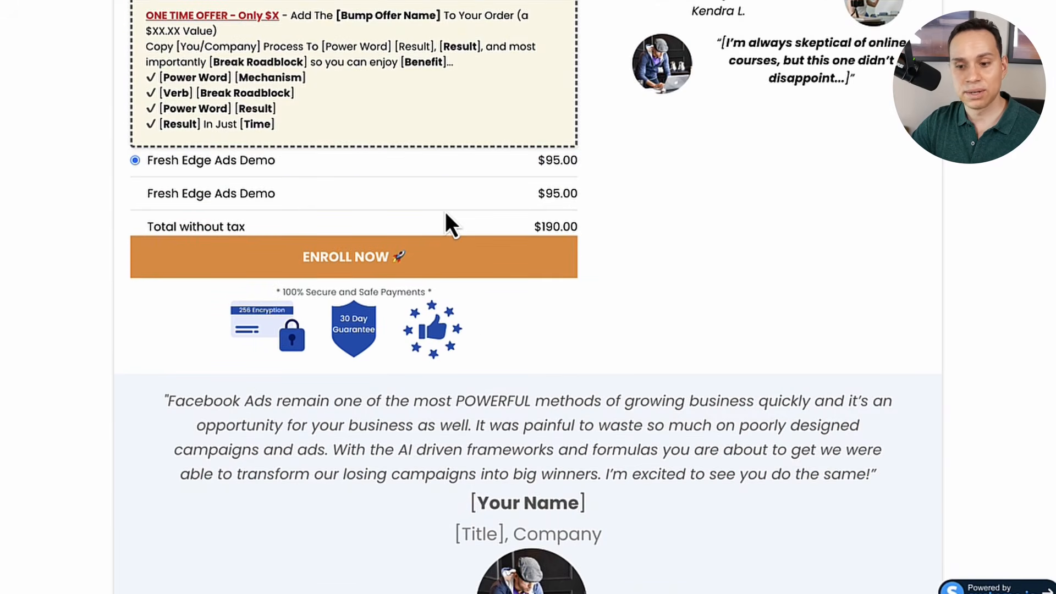
scroll(445, 214, "up", 5)
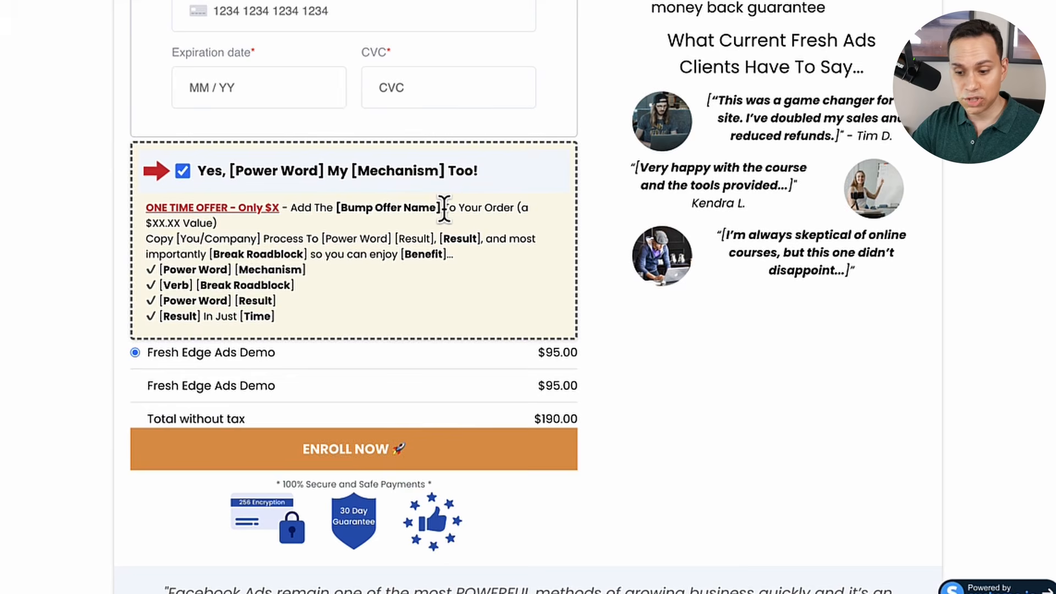
scroll(444, 210, "up", 5)
scroll(445, 214, "up", 4)
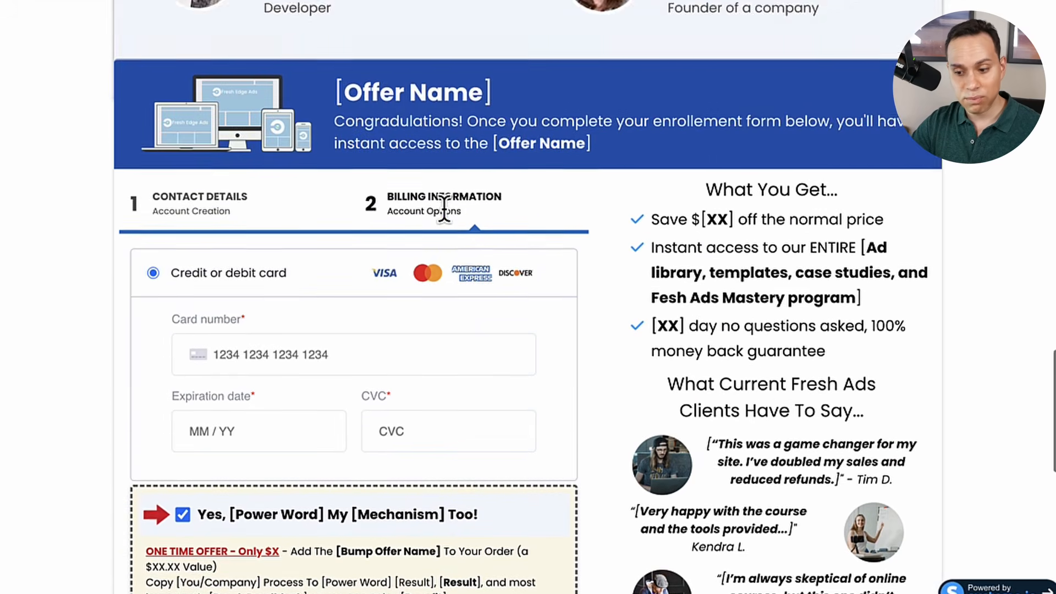
scroll(445, 214, "down", 1)
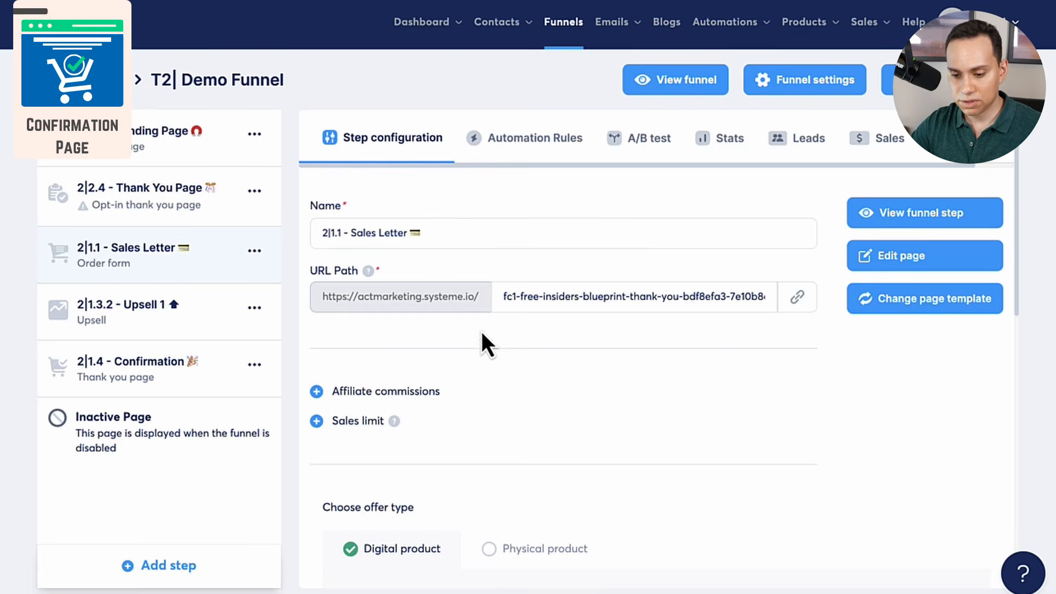
Open the 2|1.4 - Confirmation step and examine the Opt-in and Sales types available for a new funnel step
left_click(146, 369)
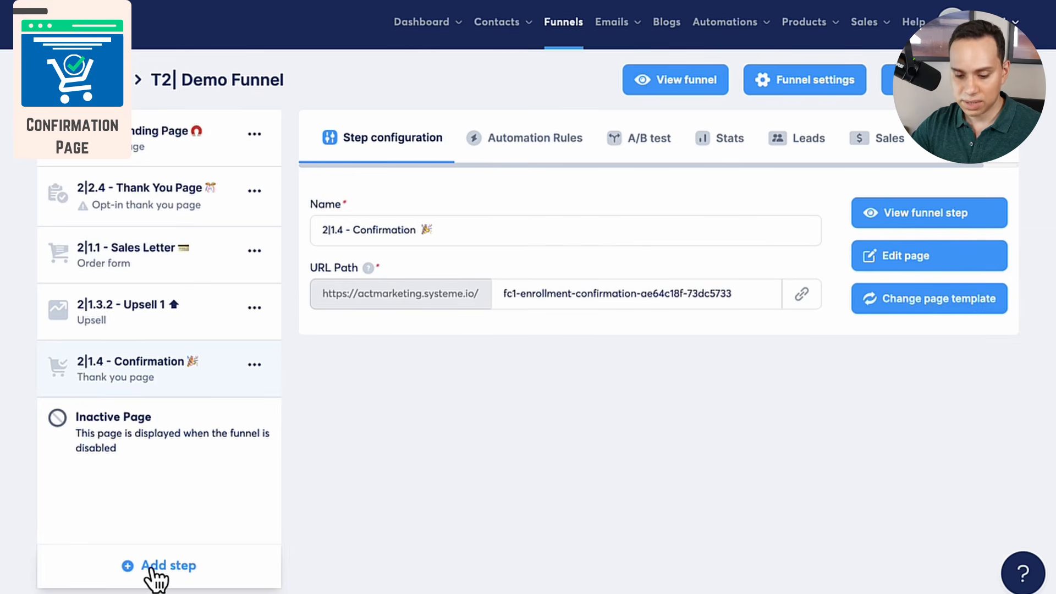
left_click(154, 567)
left_click(460, 344)
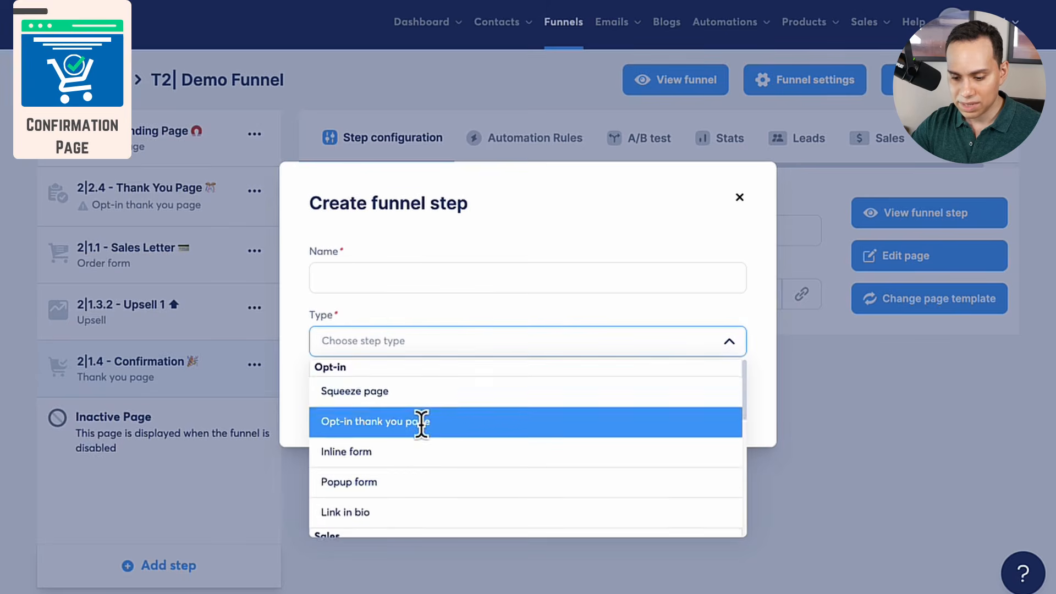
scroll(423, 427, "down", 3)
scroll(405, 459, "down", 1)
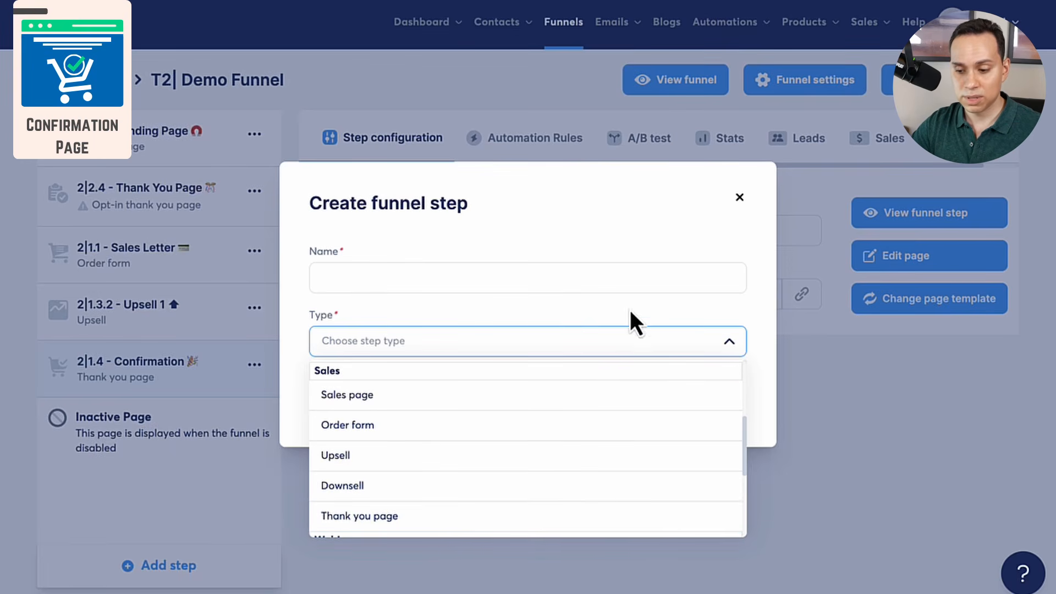
left_click(740, 198)
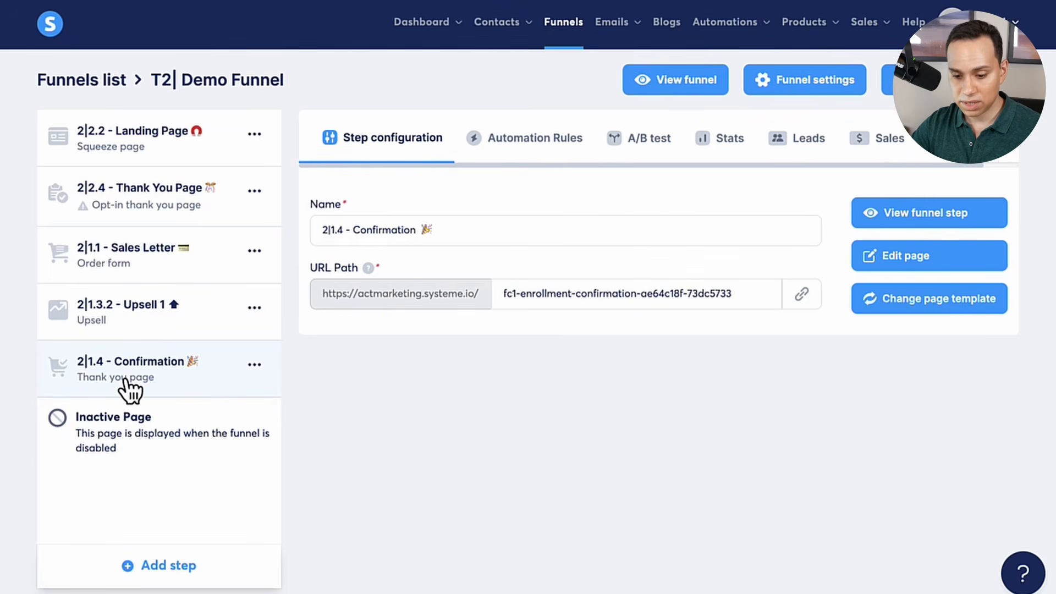
Move the 2|1.4 - Confirmation step above 2|1.3.2 - Upsell 1 in T2| Demo Funnel and switch to the live confirmation page
left_click_drag(128, 390, 75, 275)
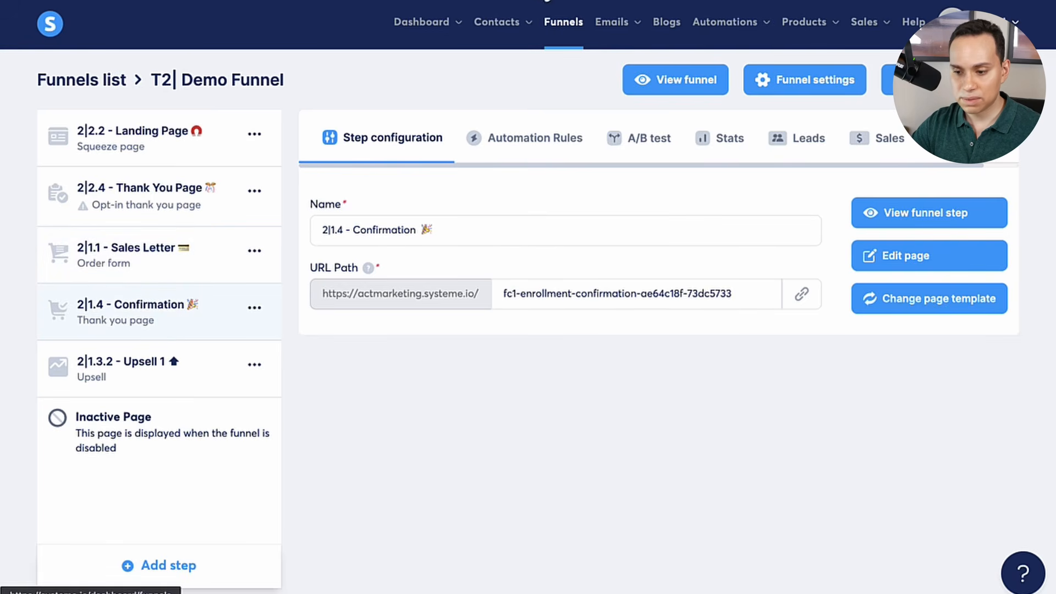
left_click(574, 1)
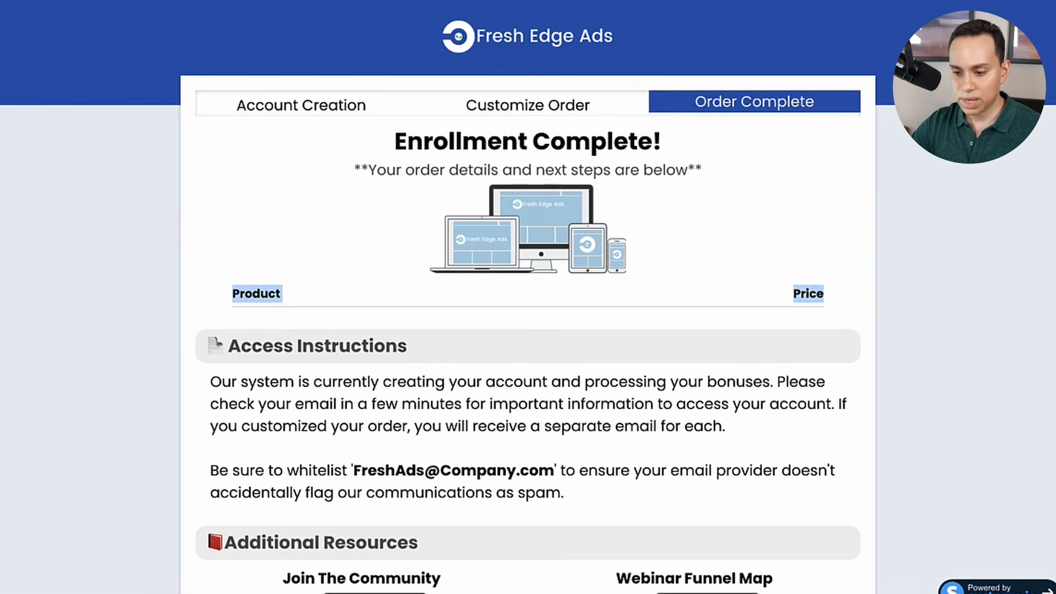
Review the live confirmation page's product and price area, Access Instructions and Additional Resources with the community and webinar links
left_click(137, 225)
scroll(137, 224, "down", 2)
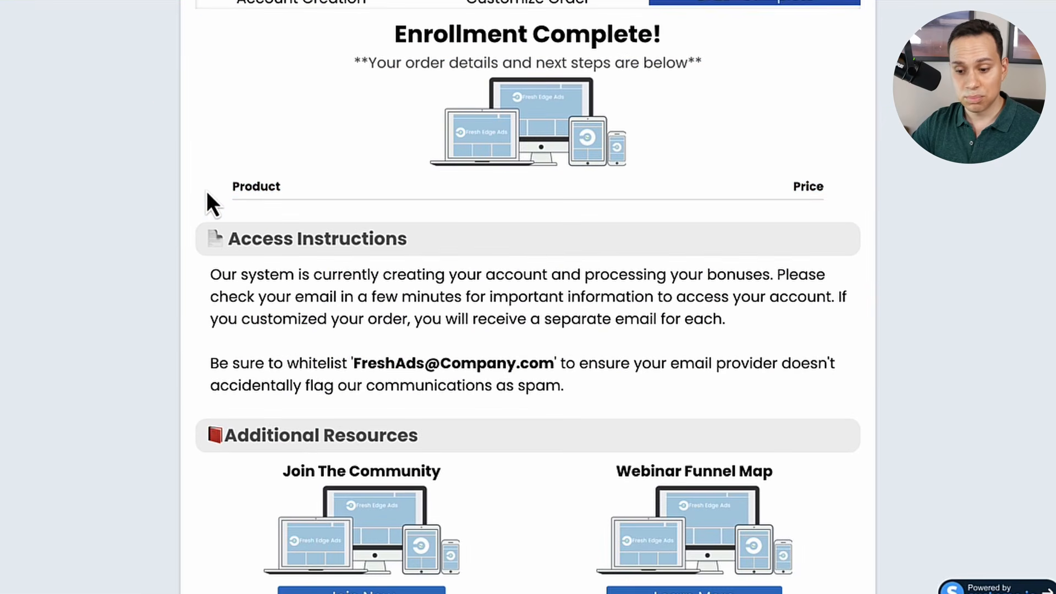
left_click_drag(831, 137, 825, 204)
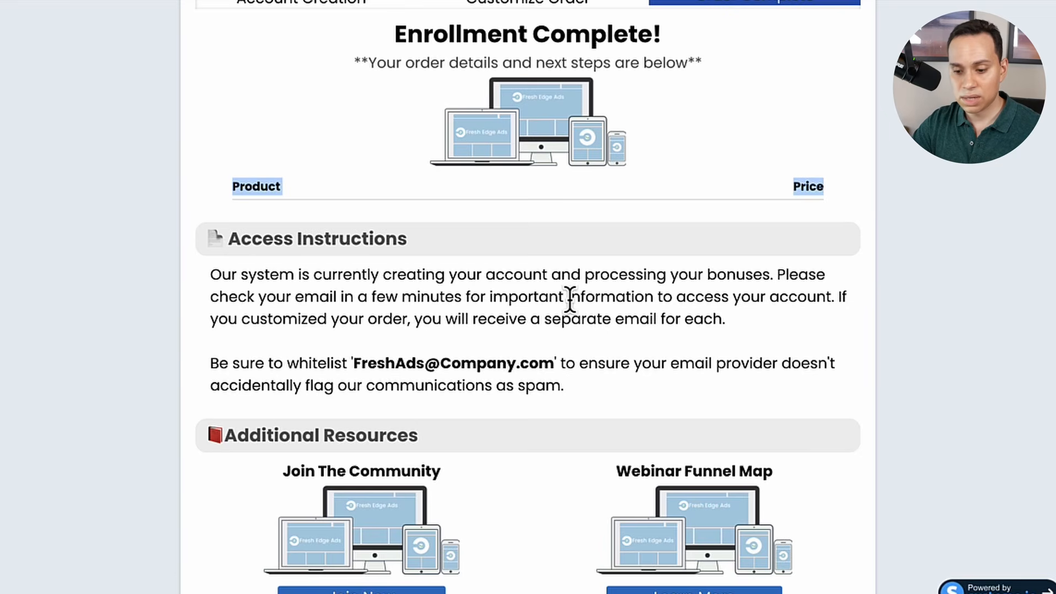
scroll(568, 300, "down", 1)
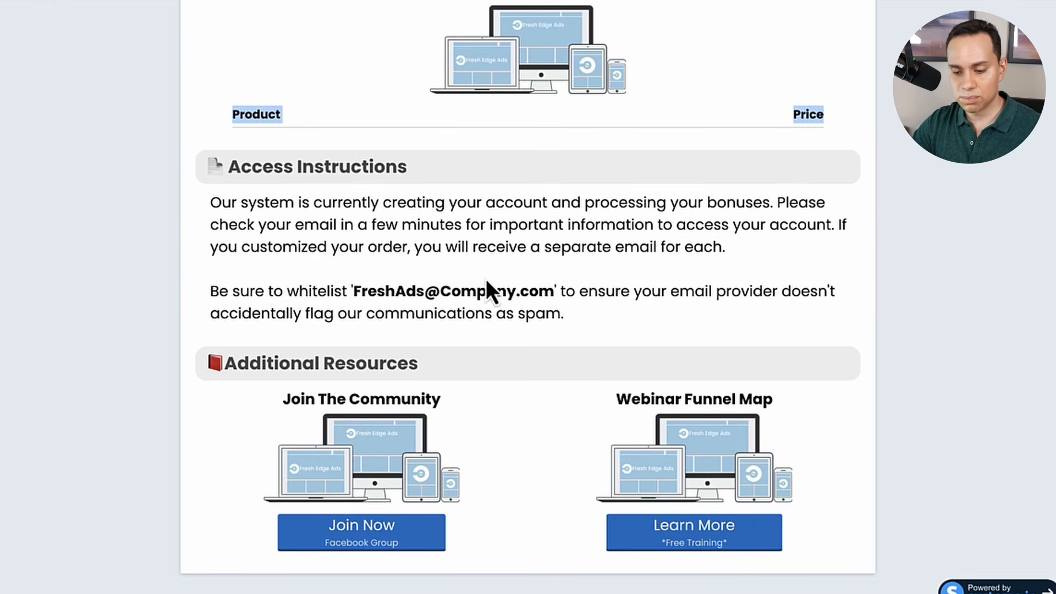
scroll(495, 248, "up", 1)
scroll(498, 248, "down", 1)
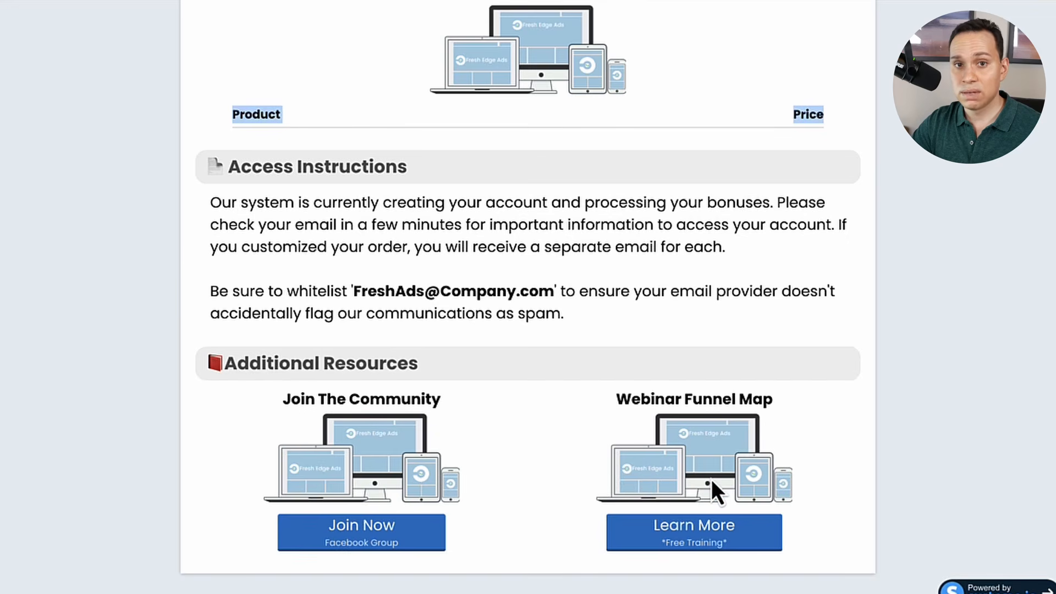
scroll(711, 479, "up", 3)
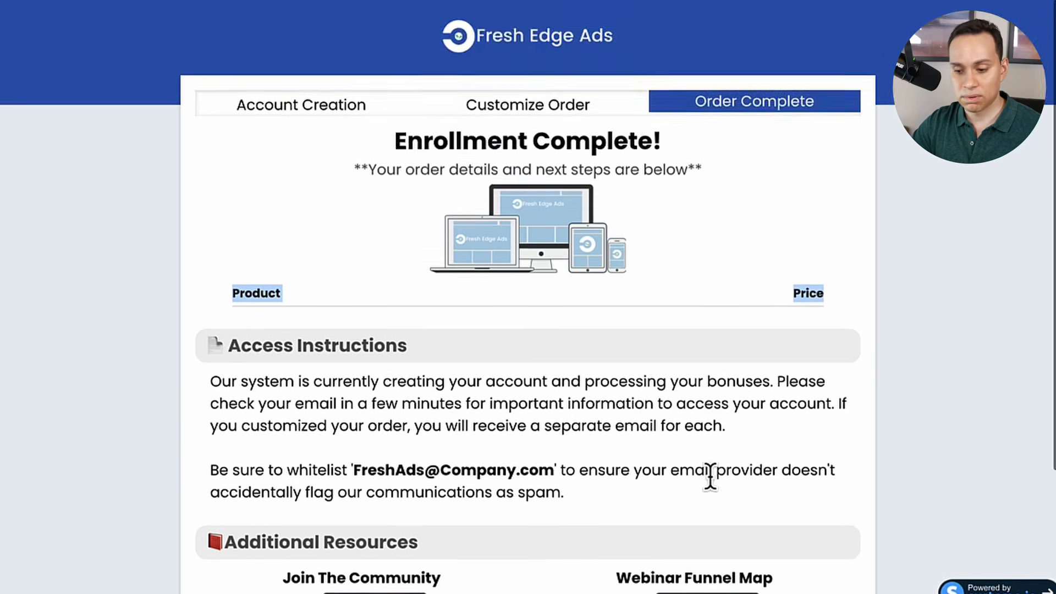
scroll(707, 478, "down", 3)
scroll(697, 464, "up", 3)
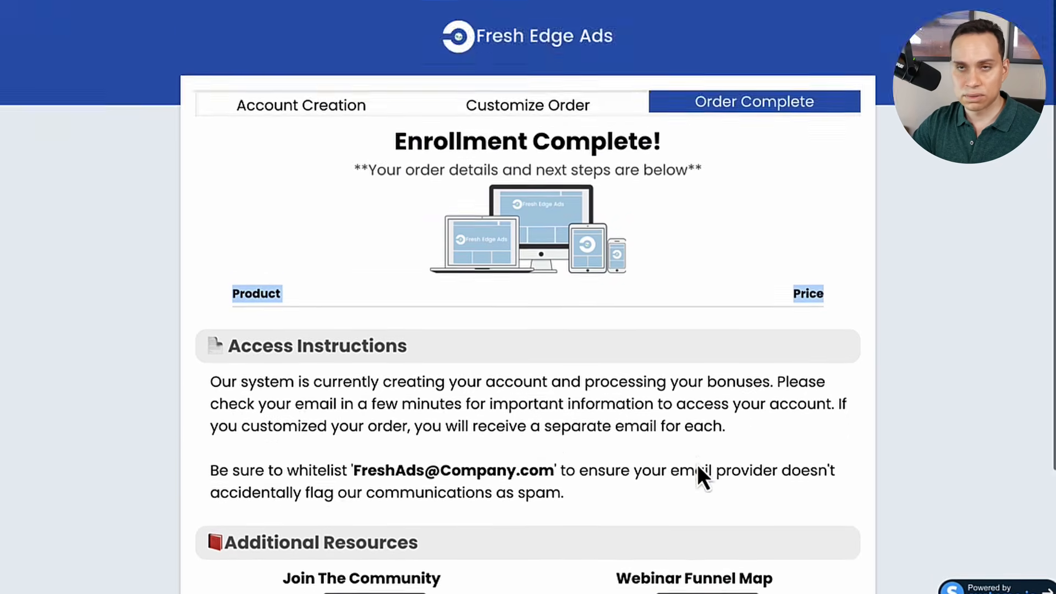
scroll(697, 464, "down", 1)
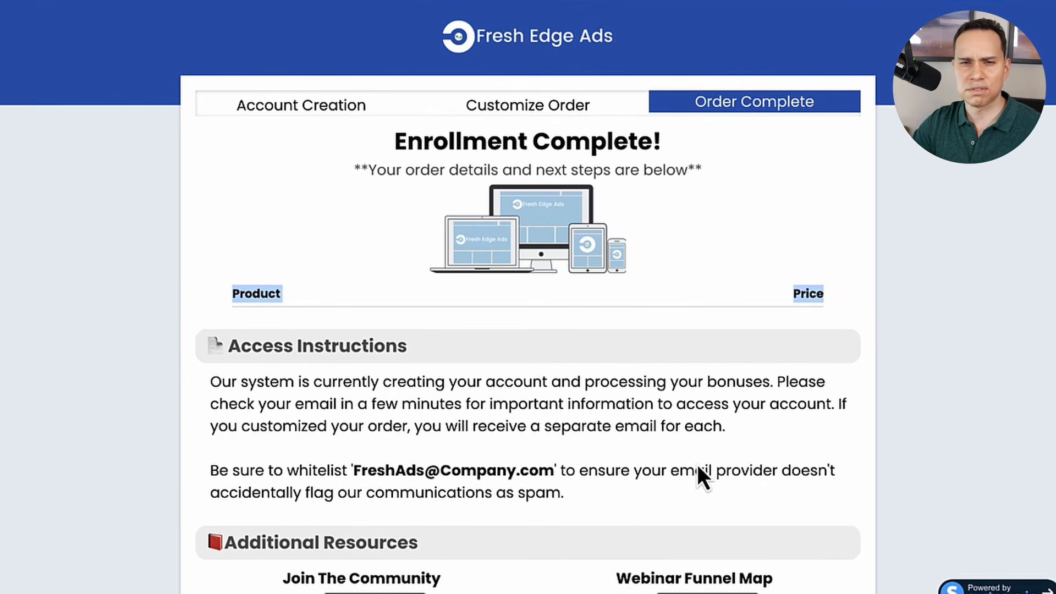
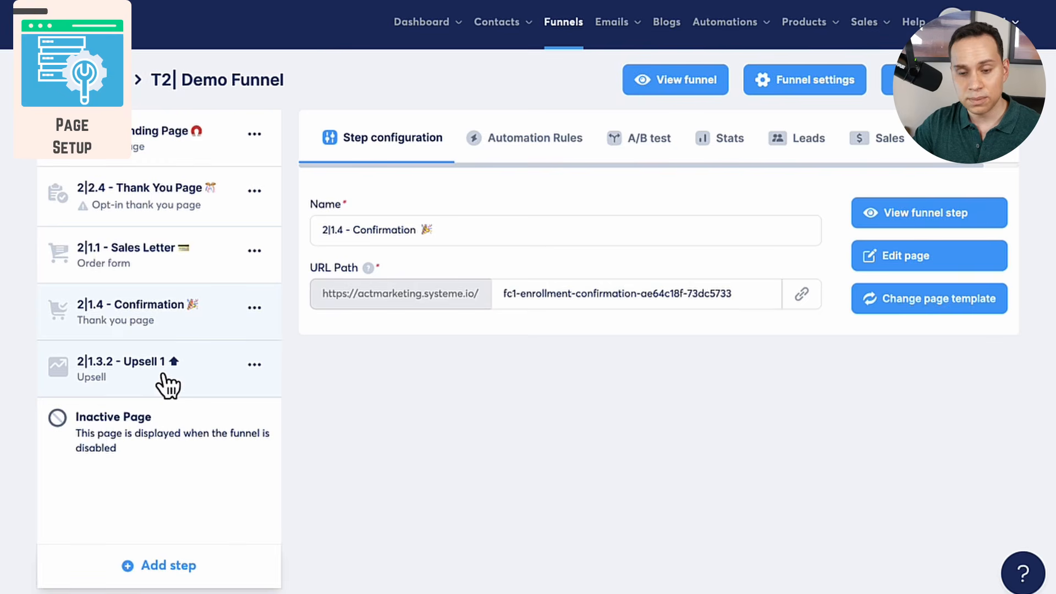
left_click(156, 562)
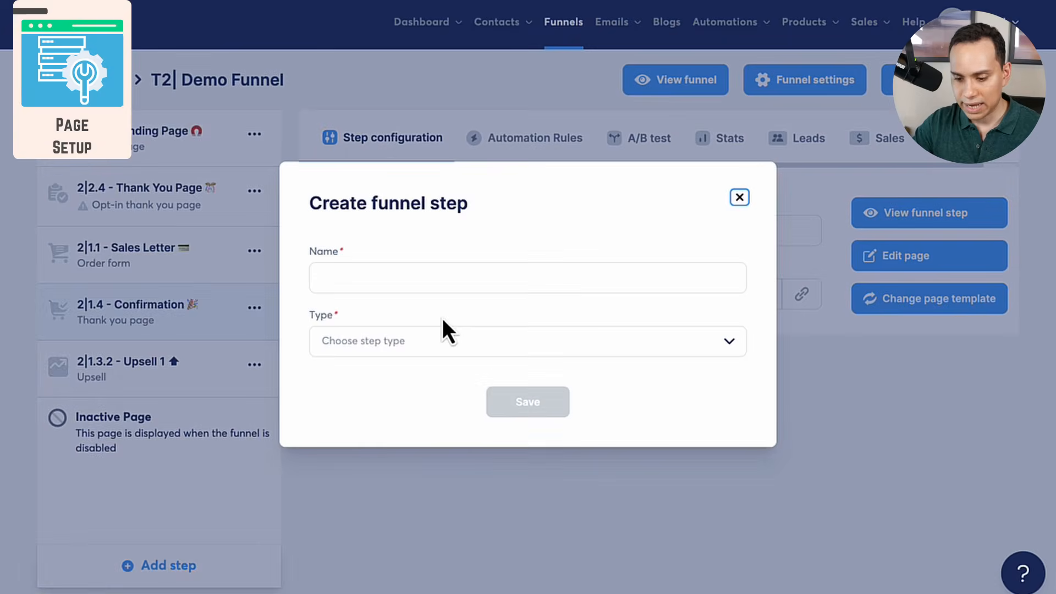
left_click(392, 348)
scroll(425, 437, "down", 3)
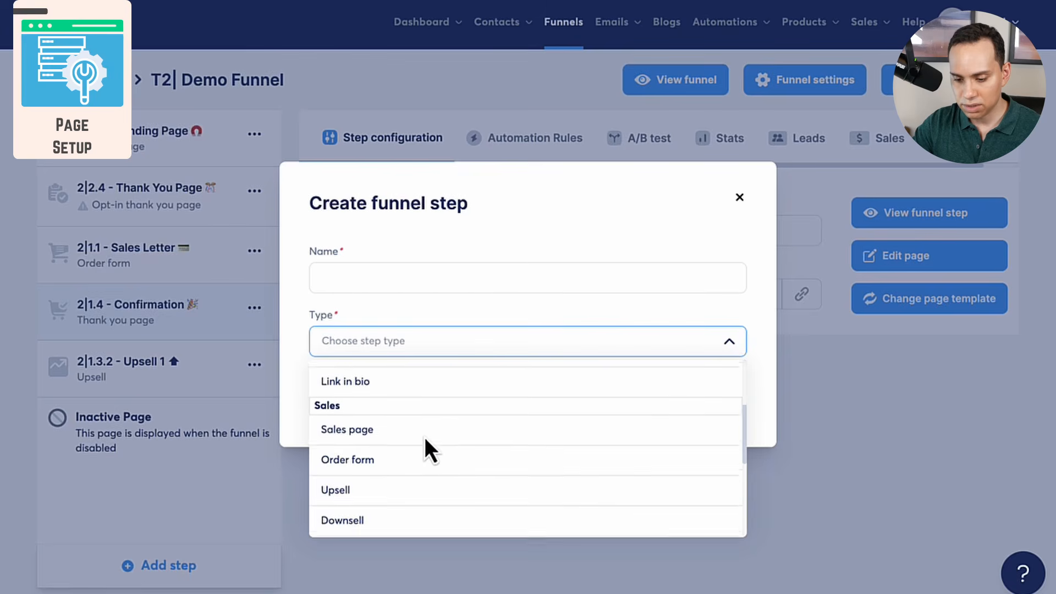
scroll(425, 437, "down", 3)
scroll(420, 418, "up", 1)
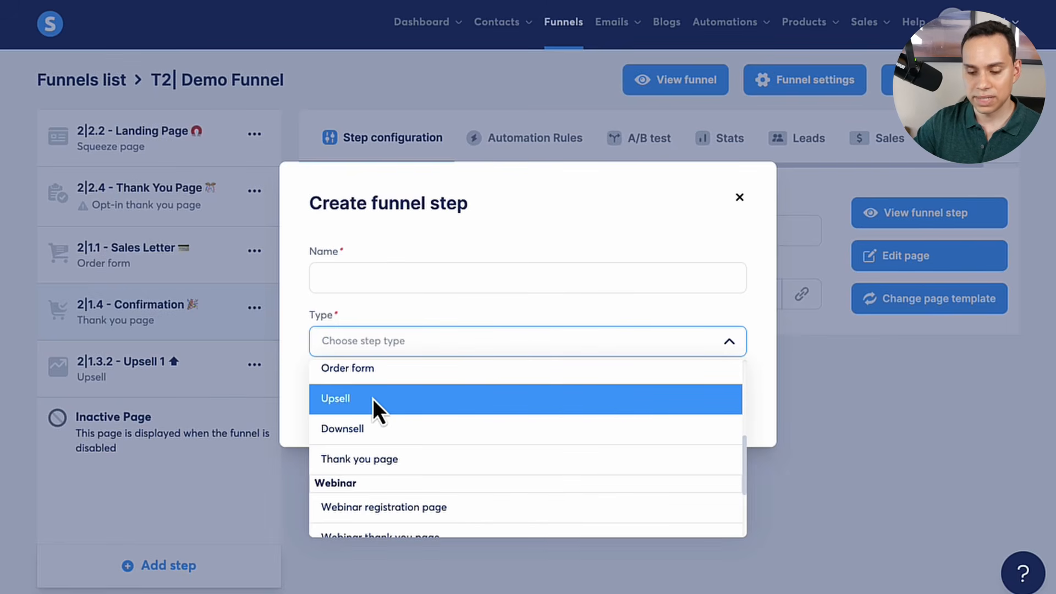
left_click(401, 393)
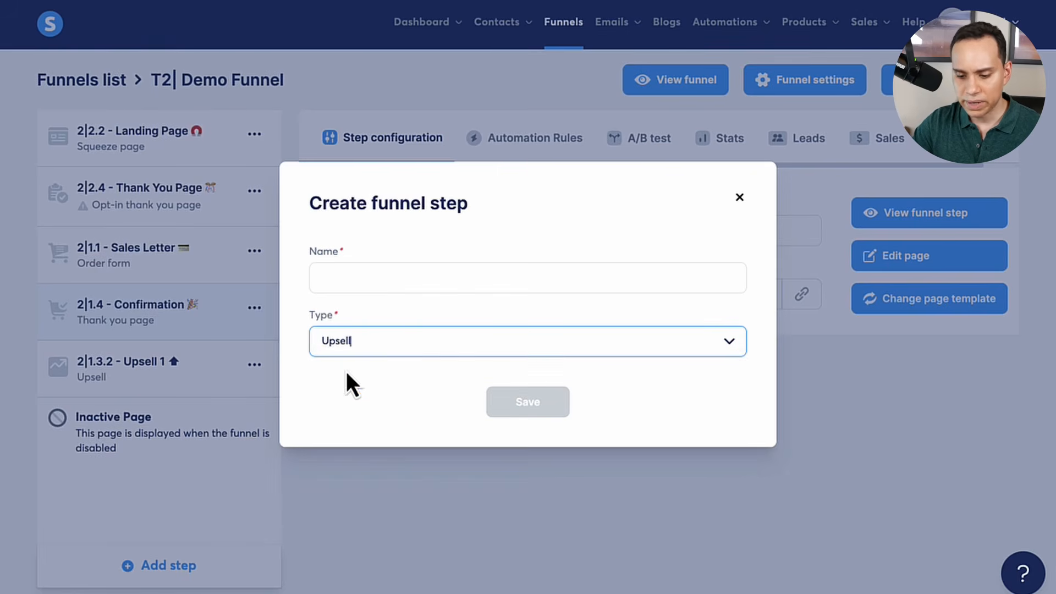
left_click(353, 286)
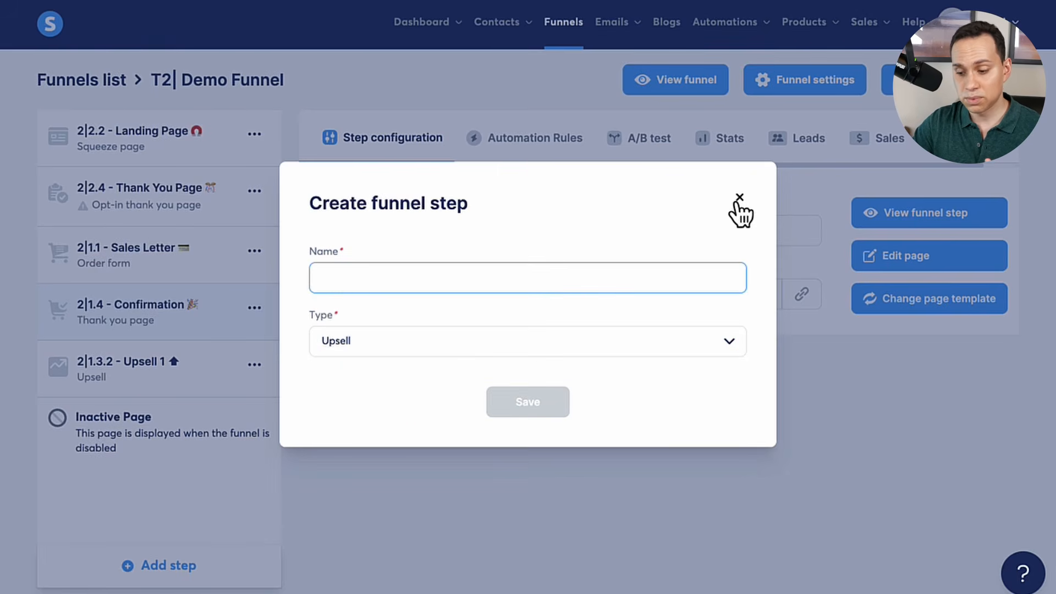
left_click(739, 198)
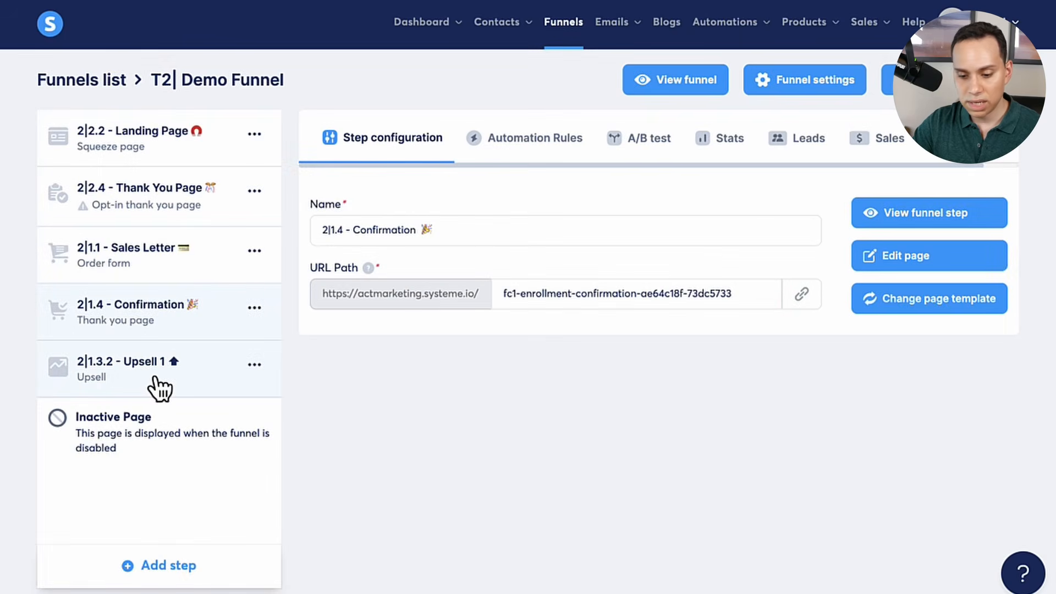
Move the 2|1.3.2 - Upsell 1 step above 2|1.4 - Confirmation and open the upsell page in the editor
left_click_drag(156, 385, 150, 267)
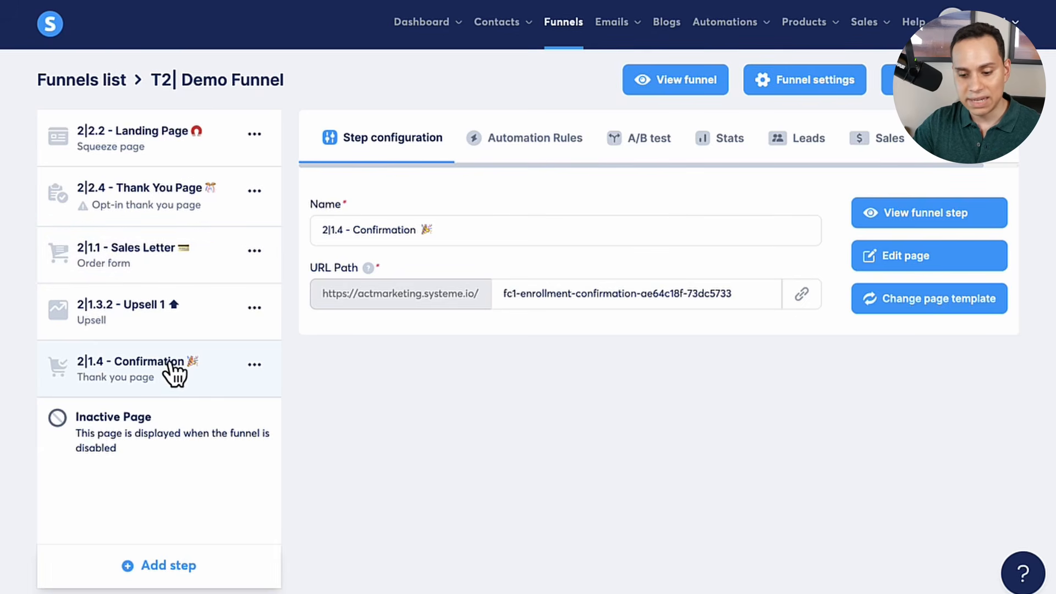
left_click(197, 329)
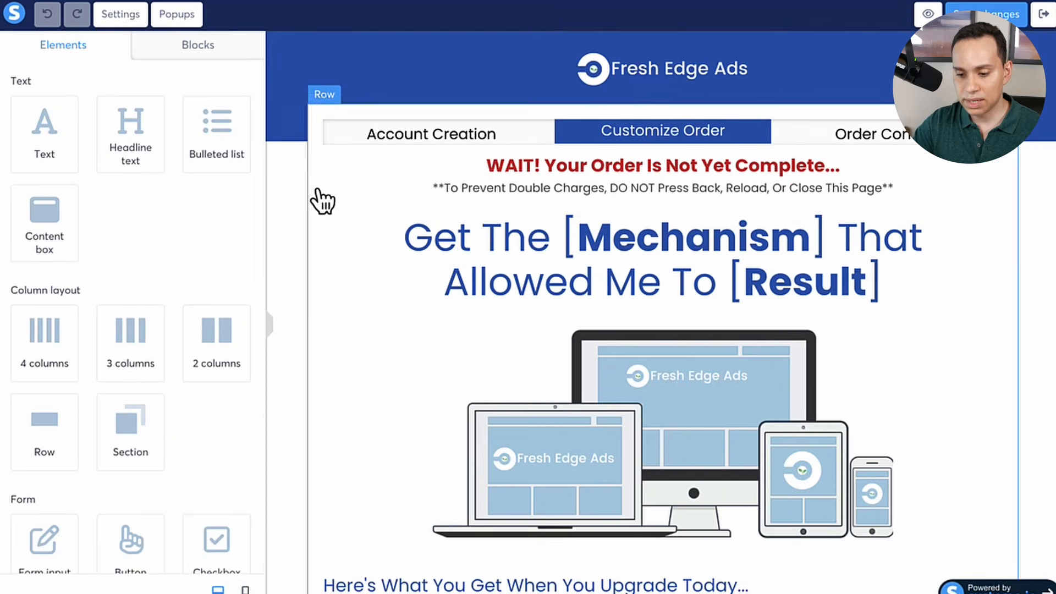
scroll(330, 200, "down", 10)
scroll(332, 202, "down", 4)
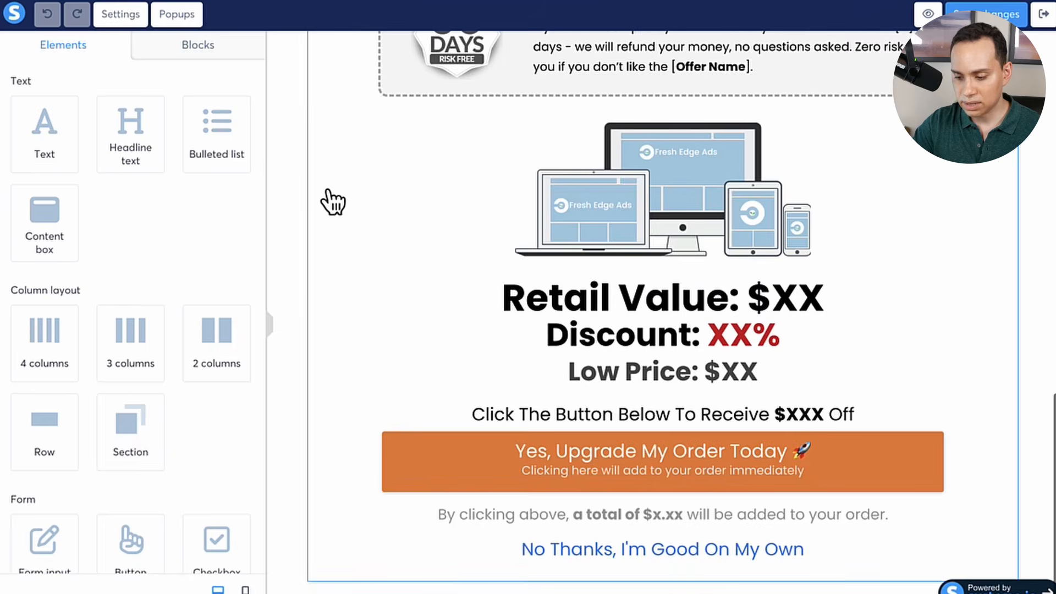
scroll(332, 203, "up", 15)
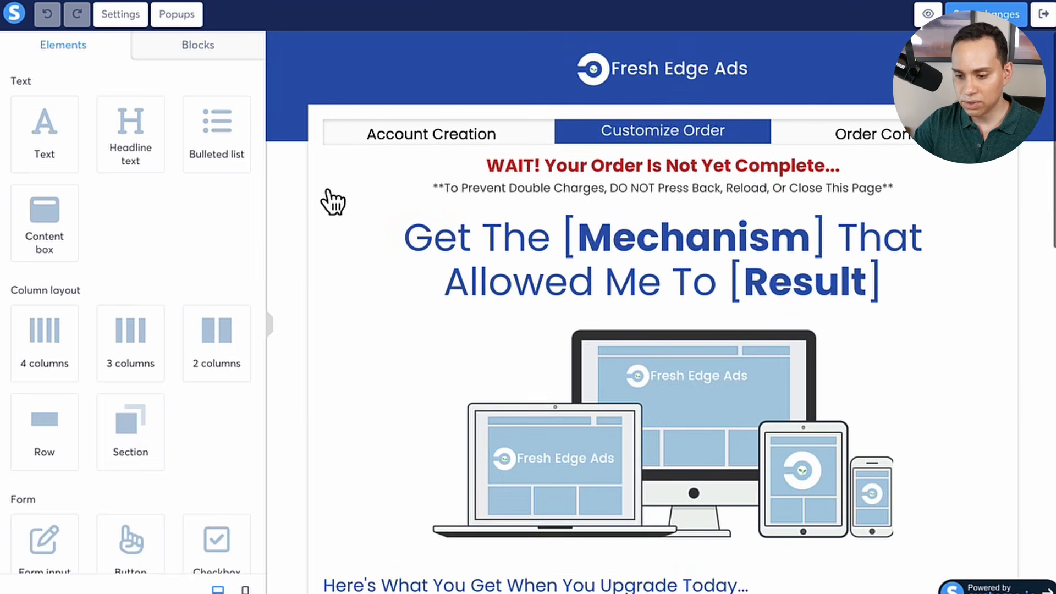
Open the upsell page's settings and check the font type under default typography
left_click(123, 16)
scroll(138, 145, "down", 2)
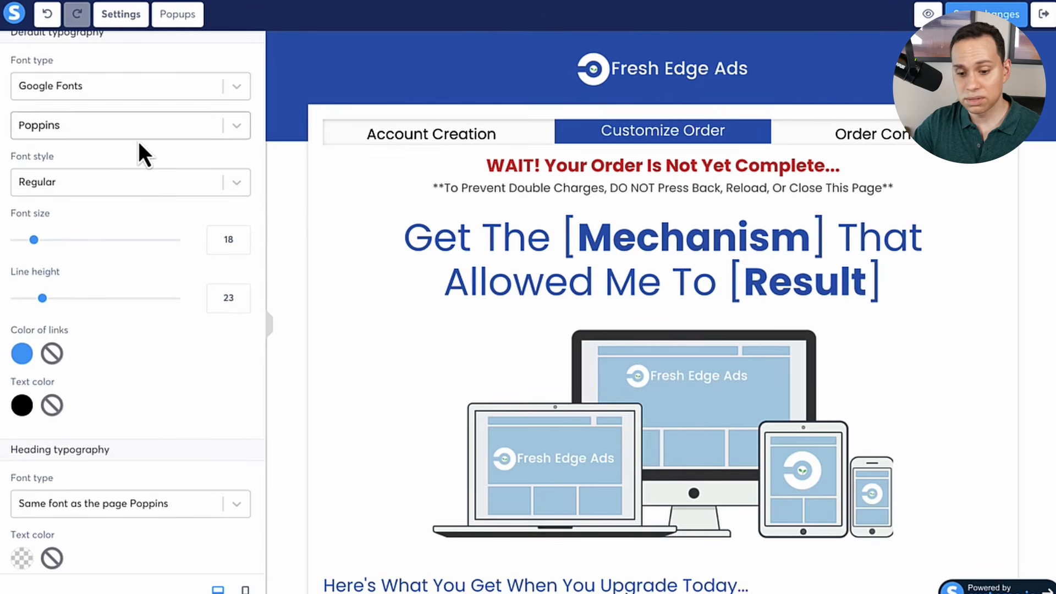
left_click(236, 88)
left_click(236, 90)
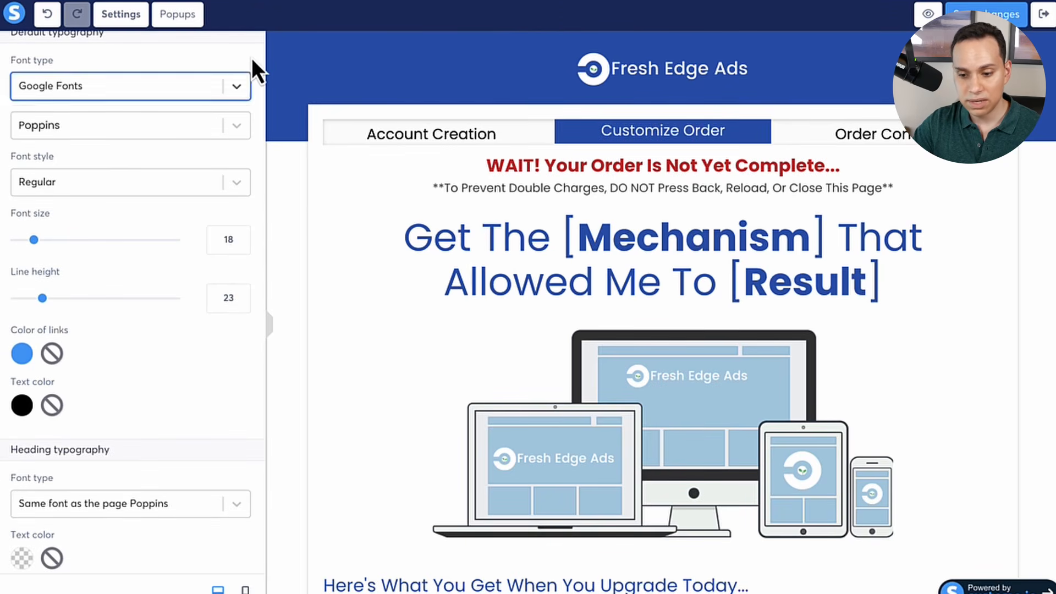
Review the page settings for typography, language, background, SEO, tracking and the affiliate badge, and close them
scroll(201, 196, "up", 2)
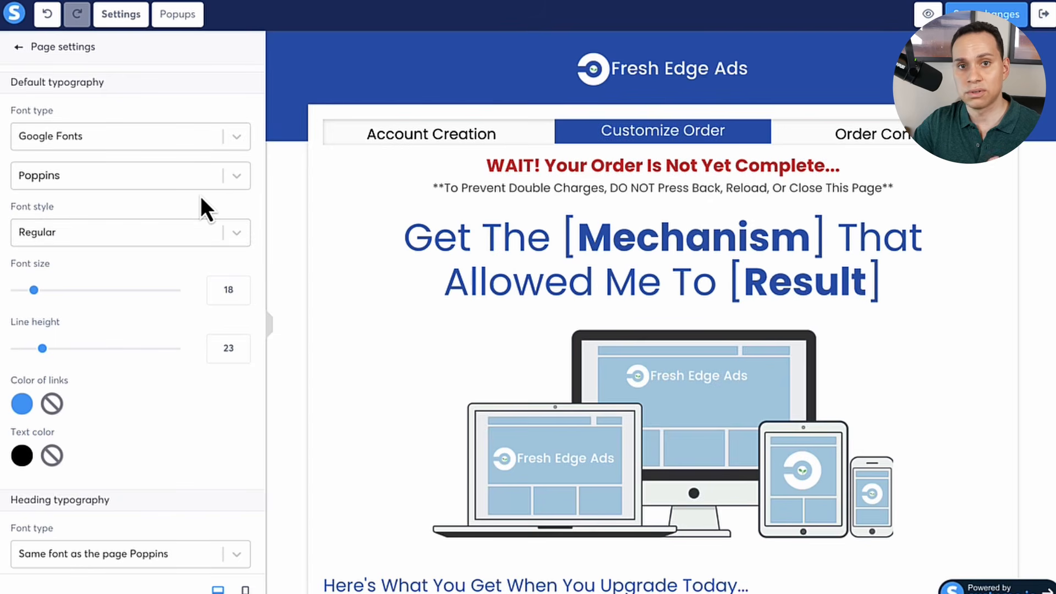
scroll(200, 195, "down", 5)
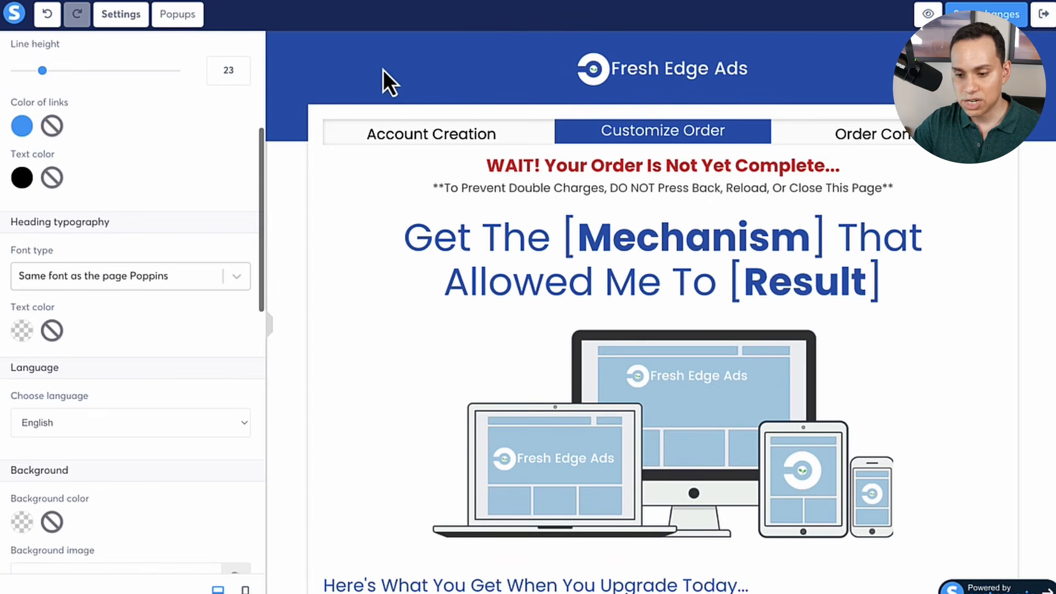
scroll(205, 282, "down", 10)
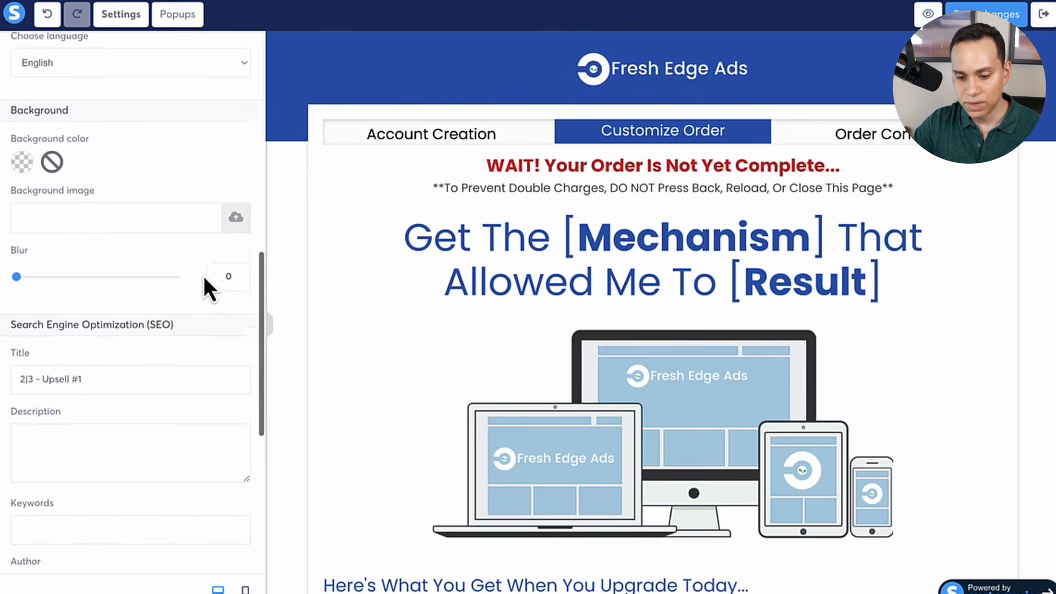
scroll(187, 280, "down", 3)
scroll(176, 281, "up", 5)
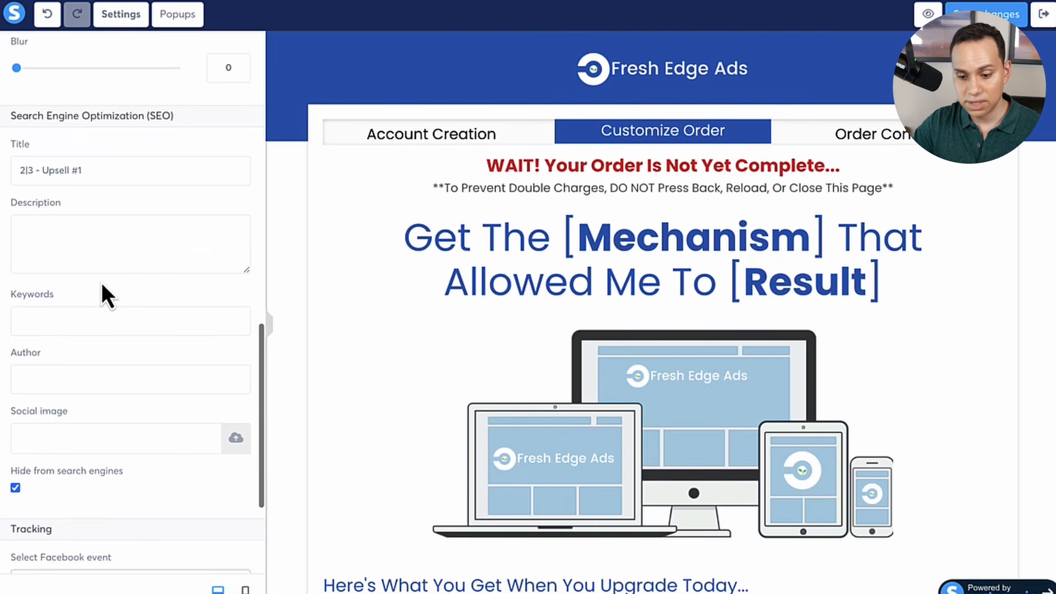
scroll(102, 284, "down", 1)
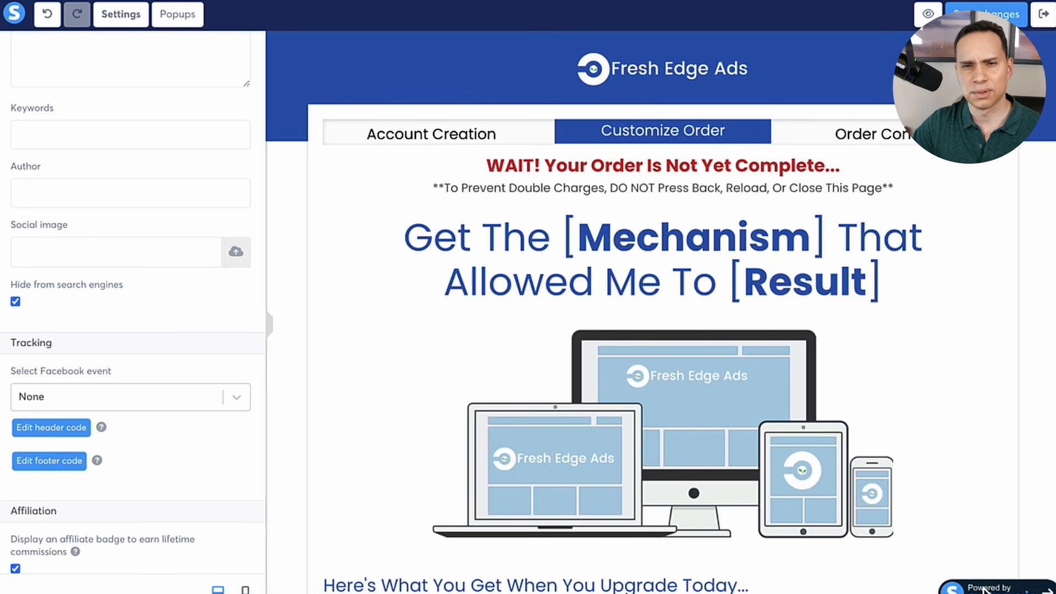
mouse_move(1, 542)
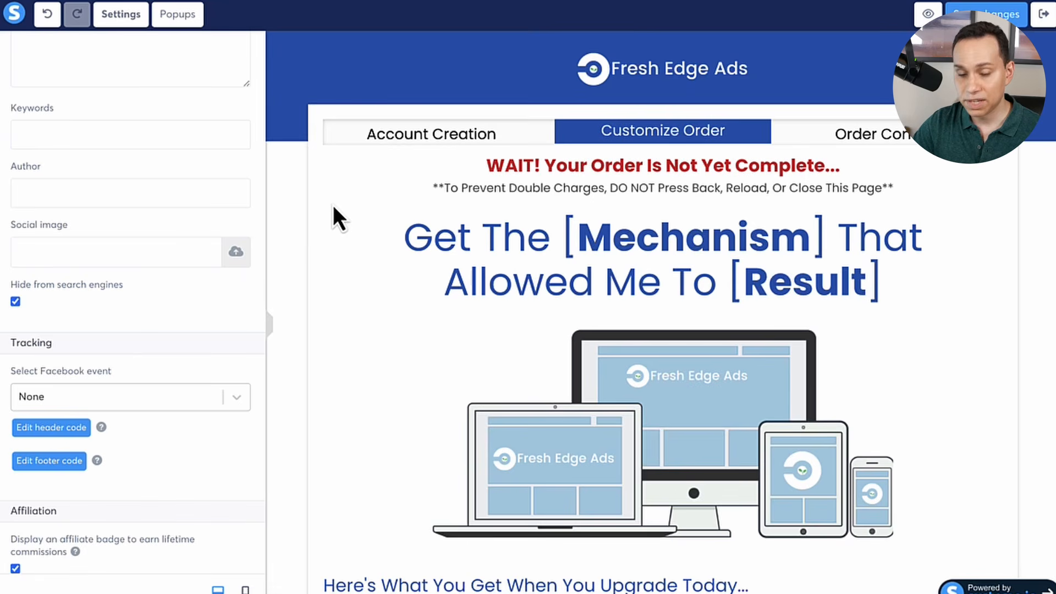
left_click(290, 194)
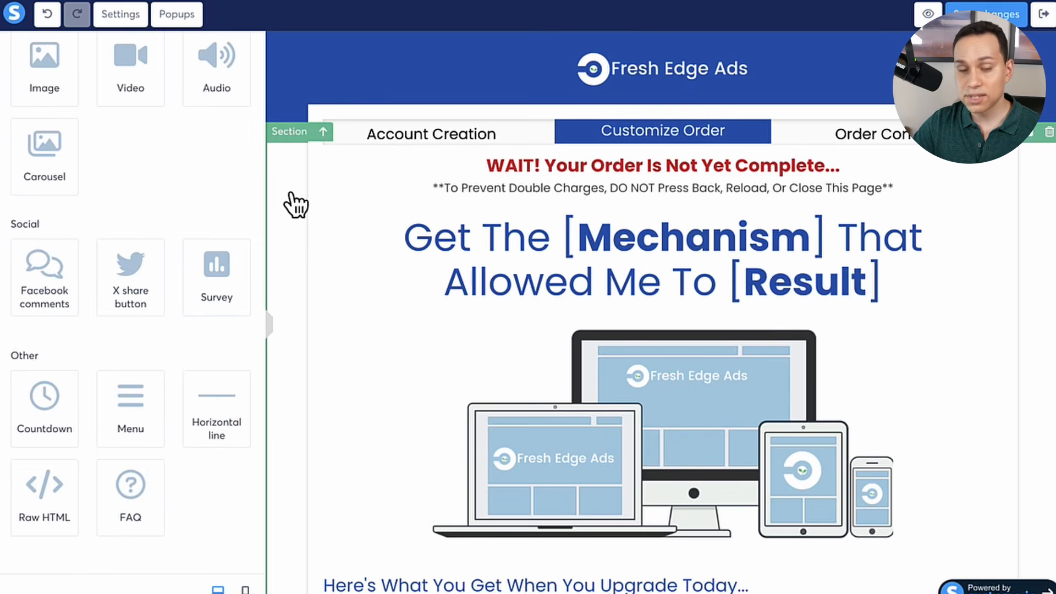
Open the blue header section's settings to check its background color, and deselect the section
scroll(290, 194, "down", 1)
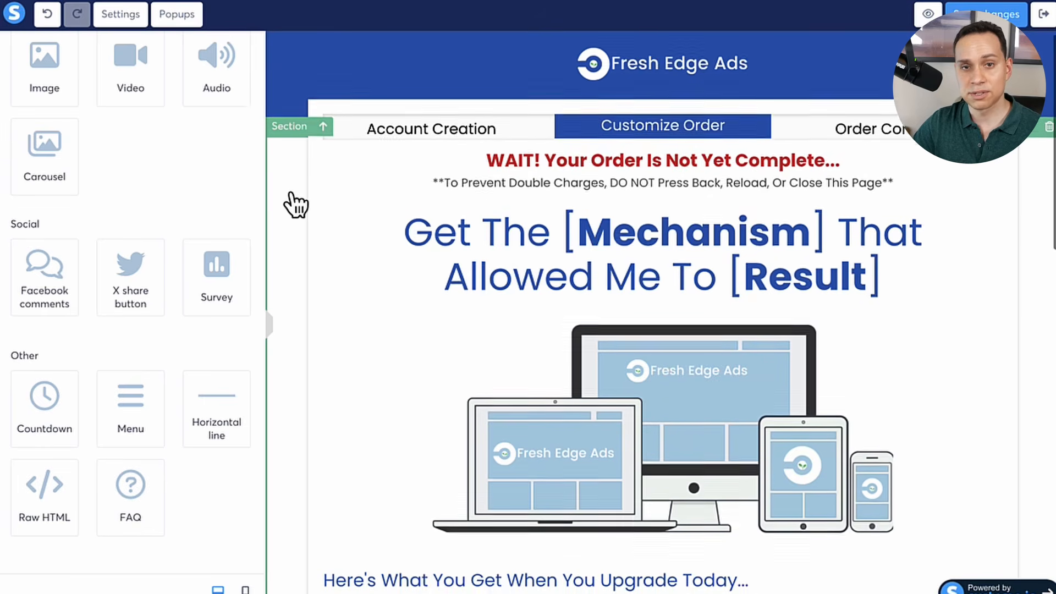
scroll(296, 204, "up", 1)
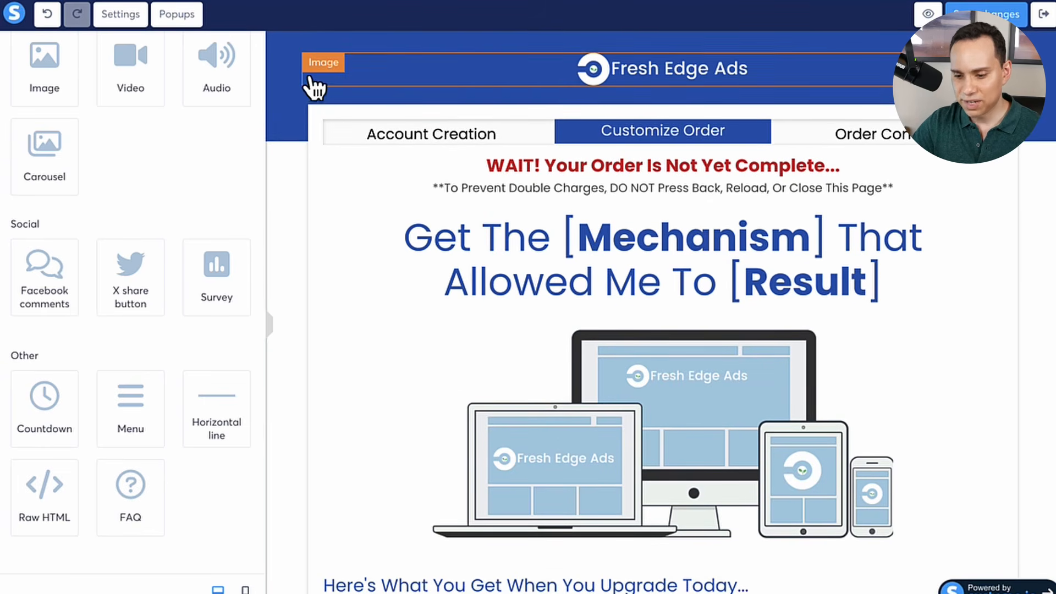
left_click(291, 59)
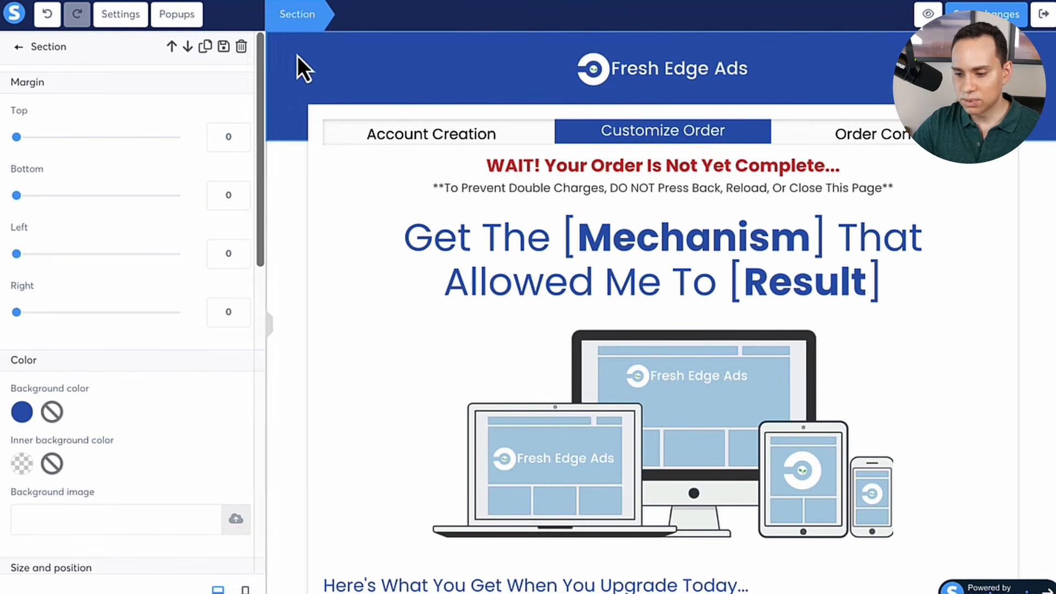
left_click(609, 79)
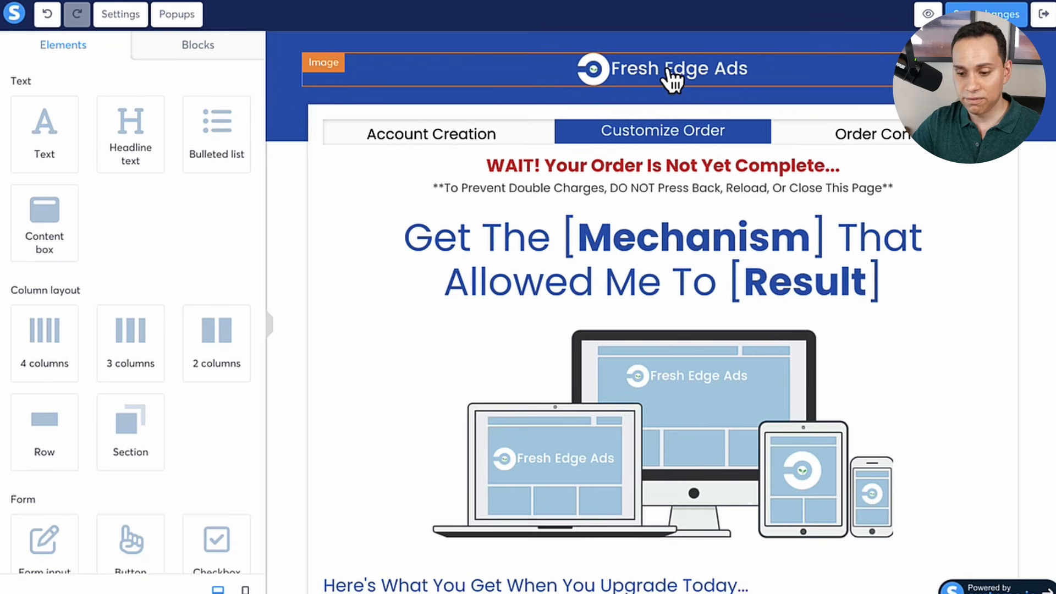
Replace the main headline with "Access Our Facebook Funnel Library To Ethically Steal Your Competitors Best Campaigns", copied from the Google Docs example and pasted without formatting
scroll(672, 80, "down", 1)
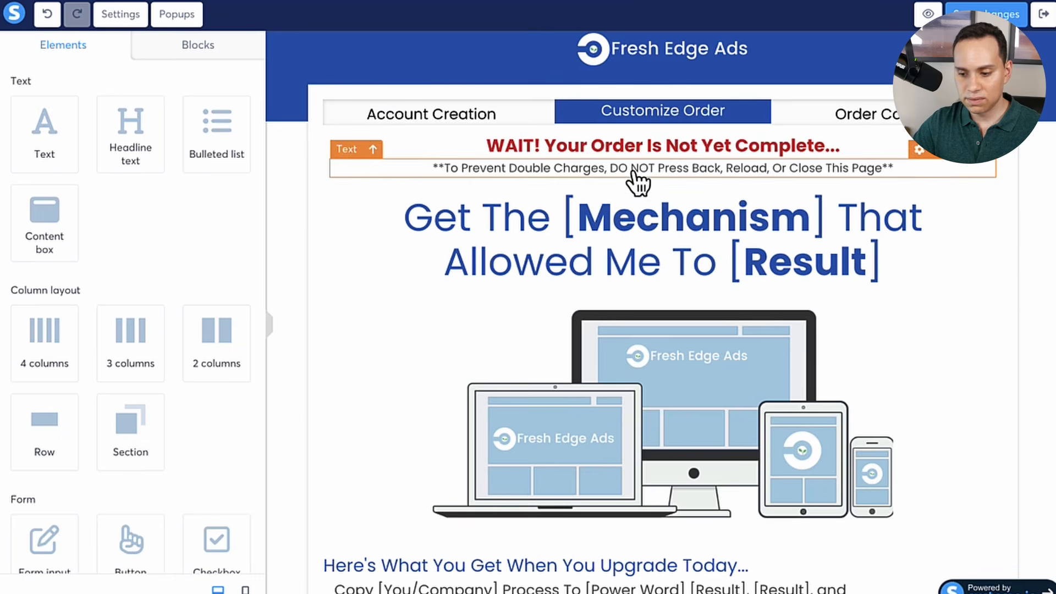
scroll(637, 181, "down", 3)
left_click(358, 181)
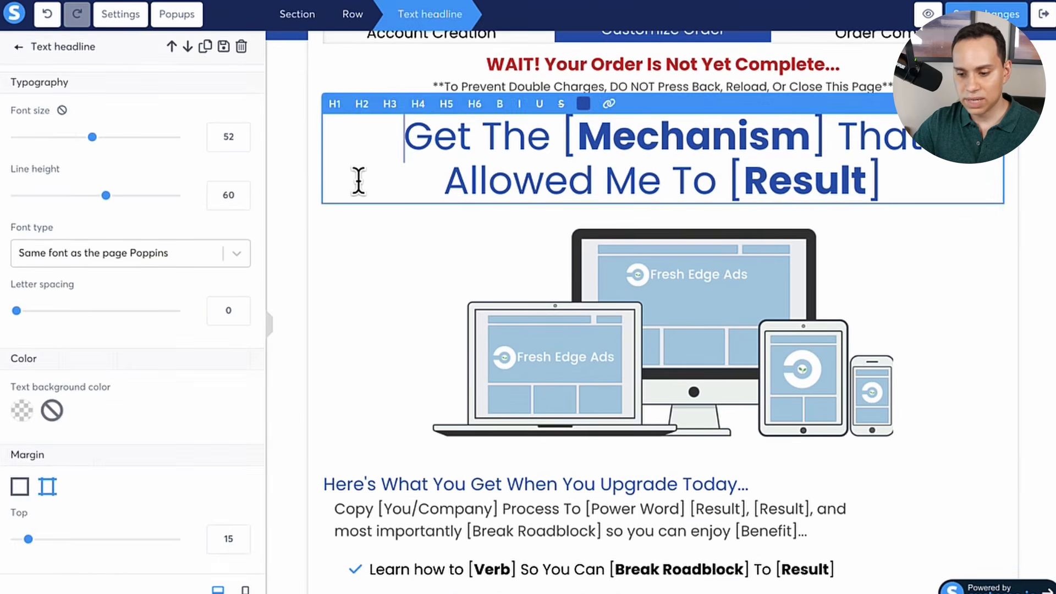
scroll(401, 235, "up", 3)
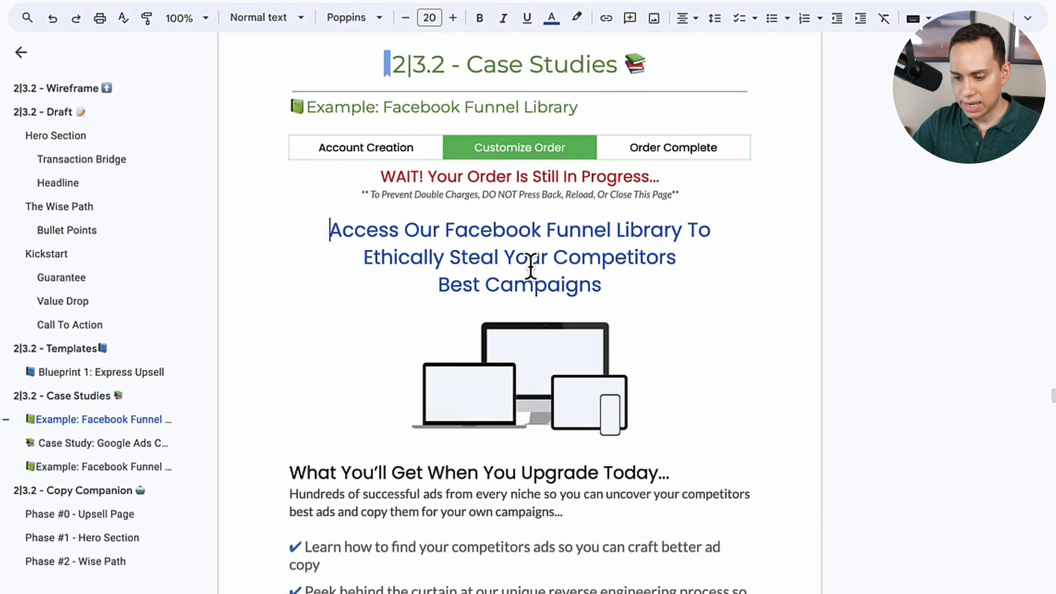
left_click(612, 282, "shift")
key("ctrl+c")
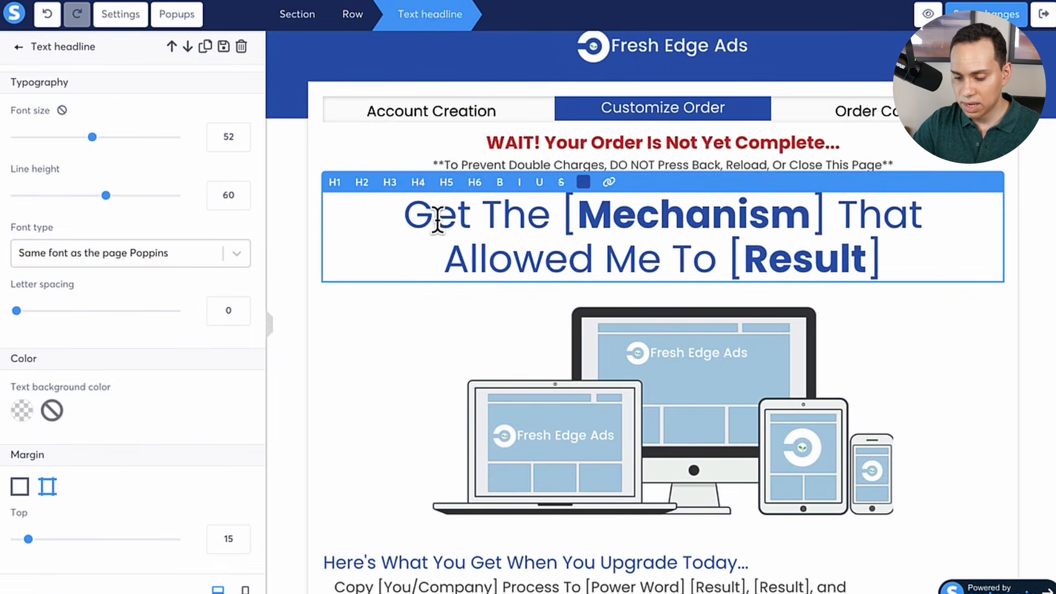
key("ctrl+a")
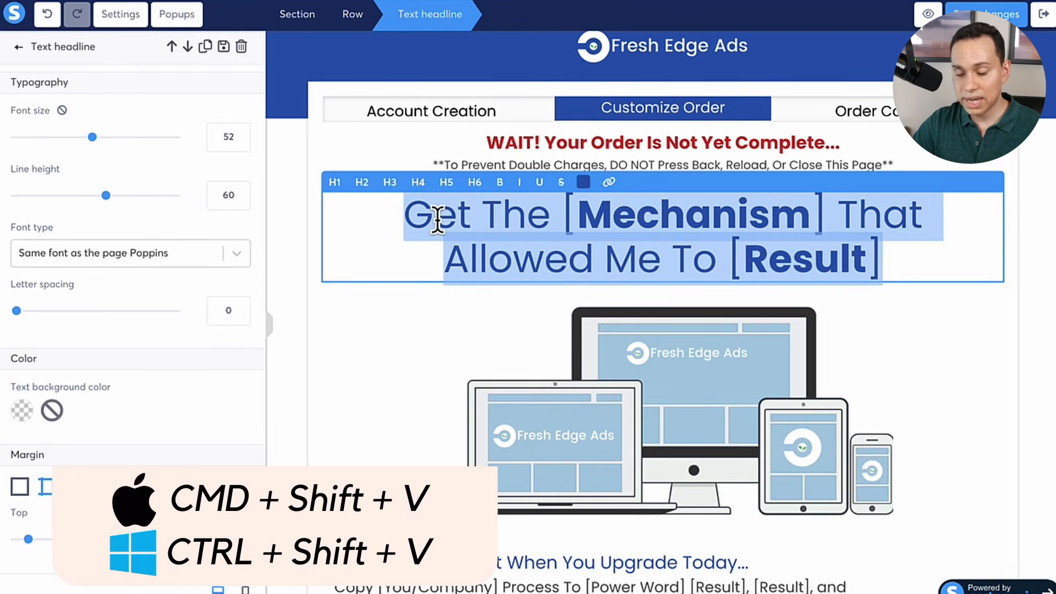
key("ctrl+shift+v")
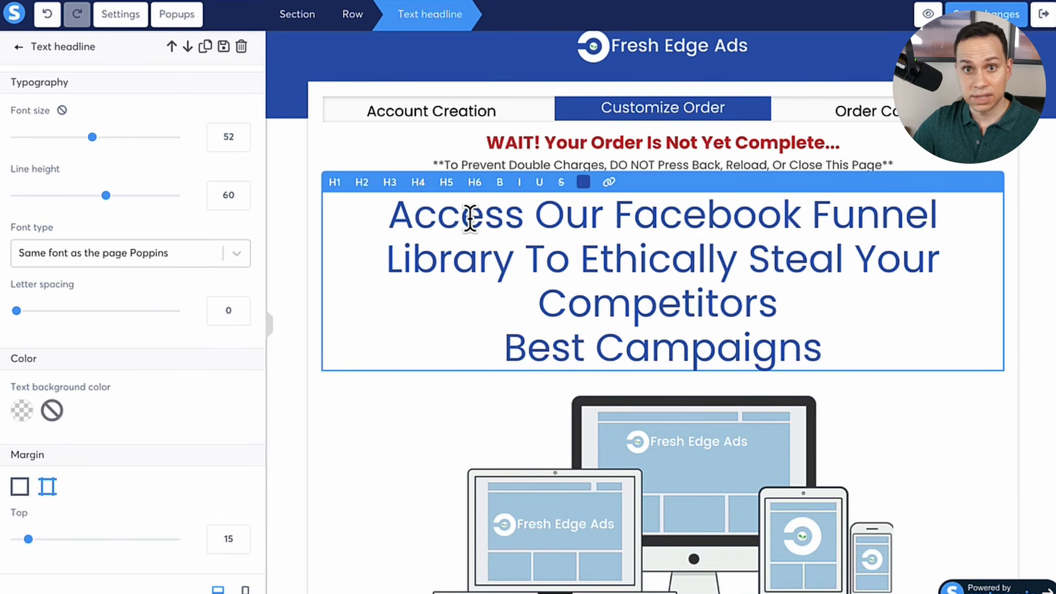
Remove the extra line break before "Best Campaigns" and tidy the spacing so the headline reads as one continuous sentence
key("Home")
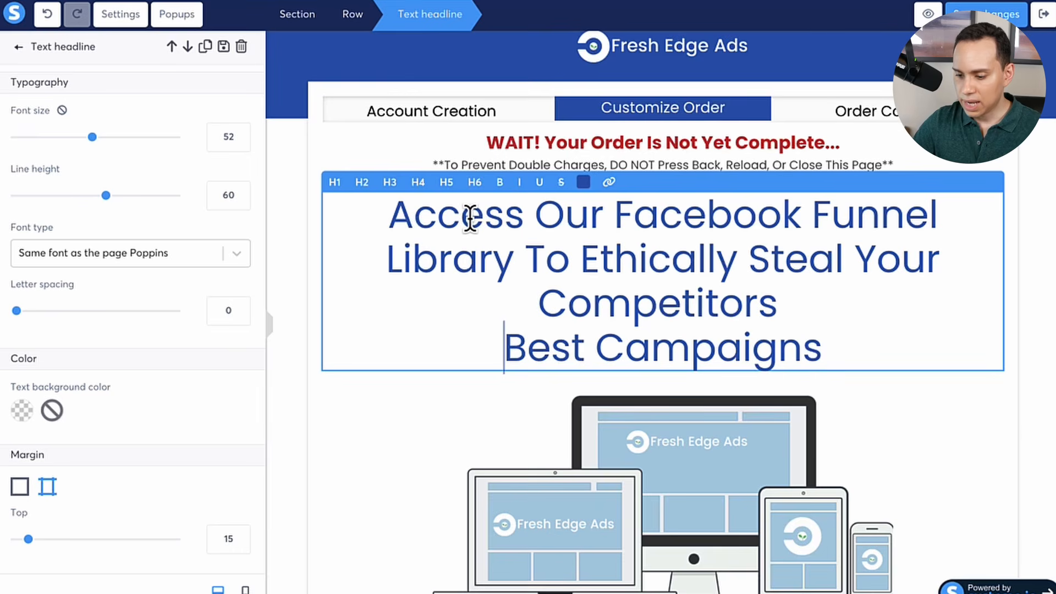
key("BackSpace")
key("Home")
key("BackSpace")
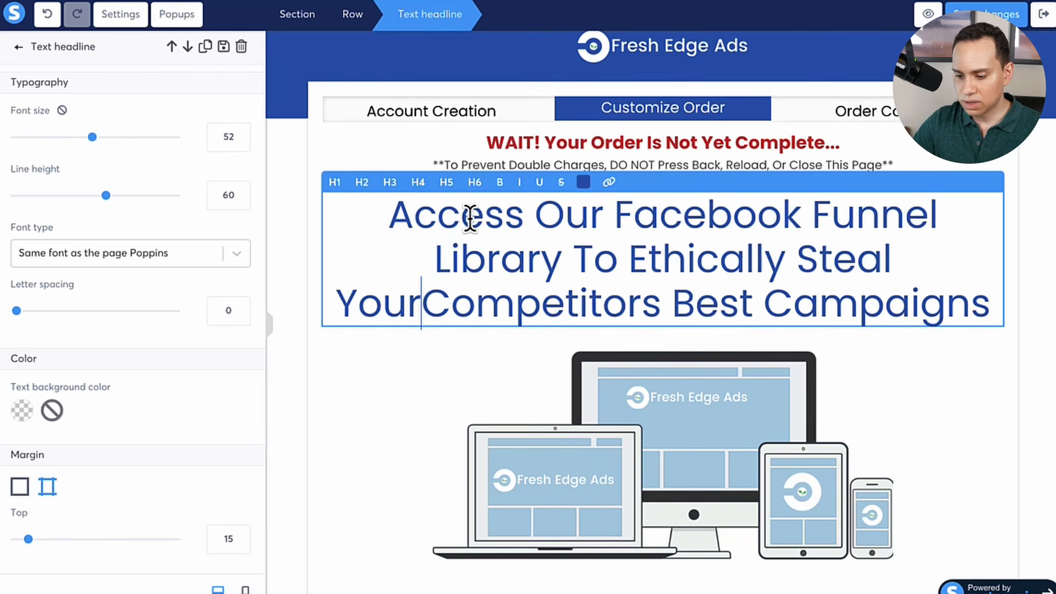
key("Up")
key("BackSpace")
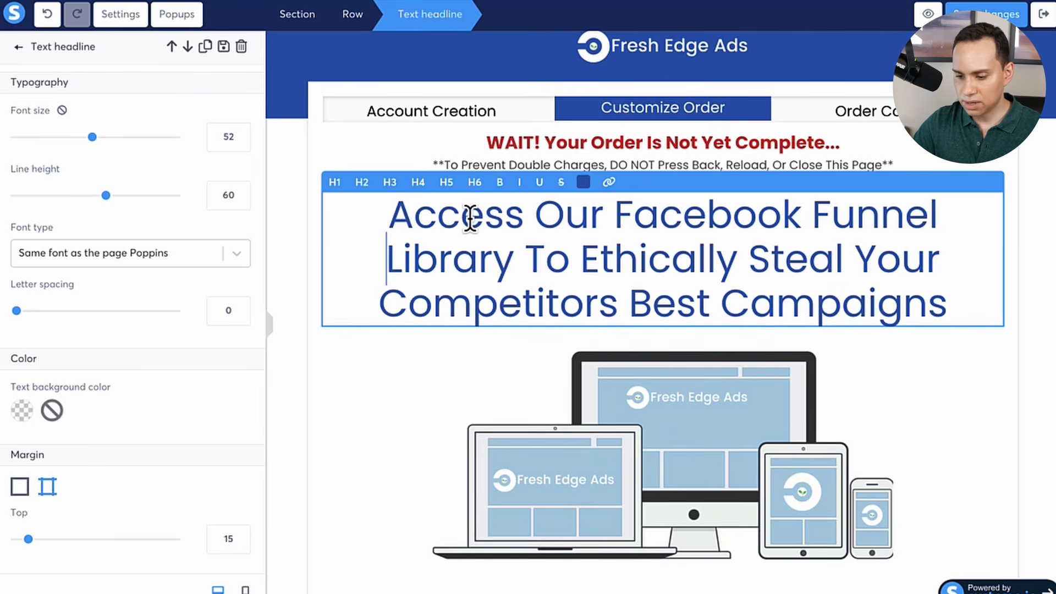
left_click(318, 363)
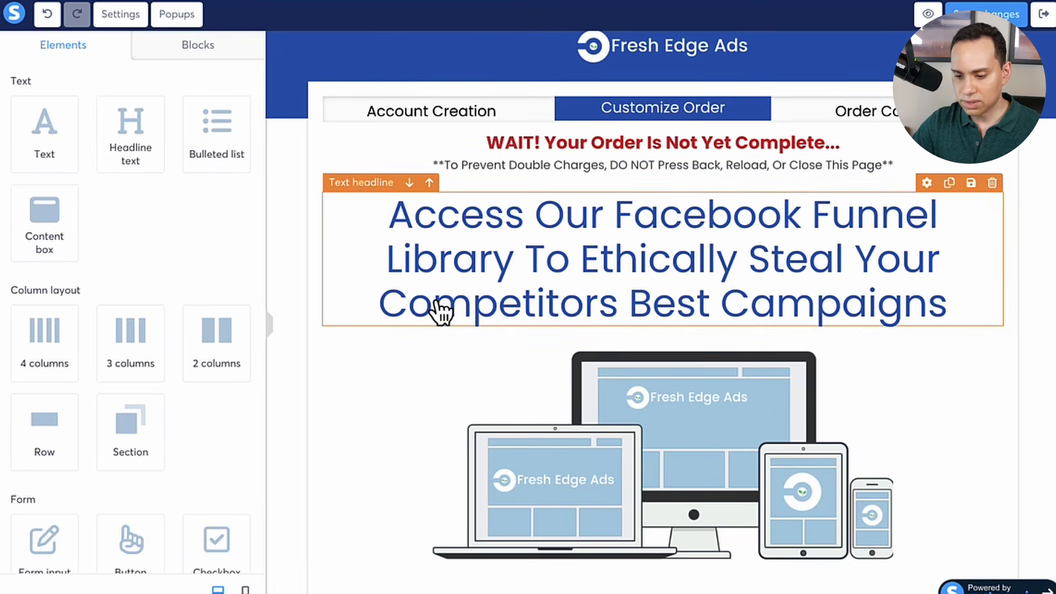
Set the headline's right and left margins to 75 each
left_click(347, 257)
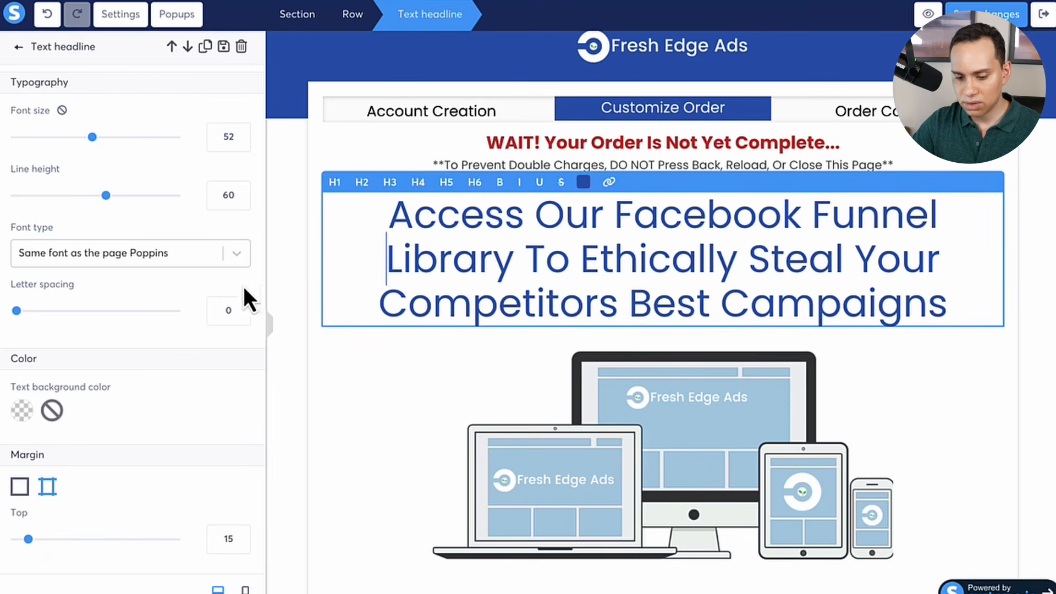
scroll(153, 352, "down", 3)
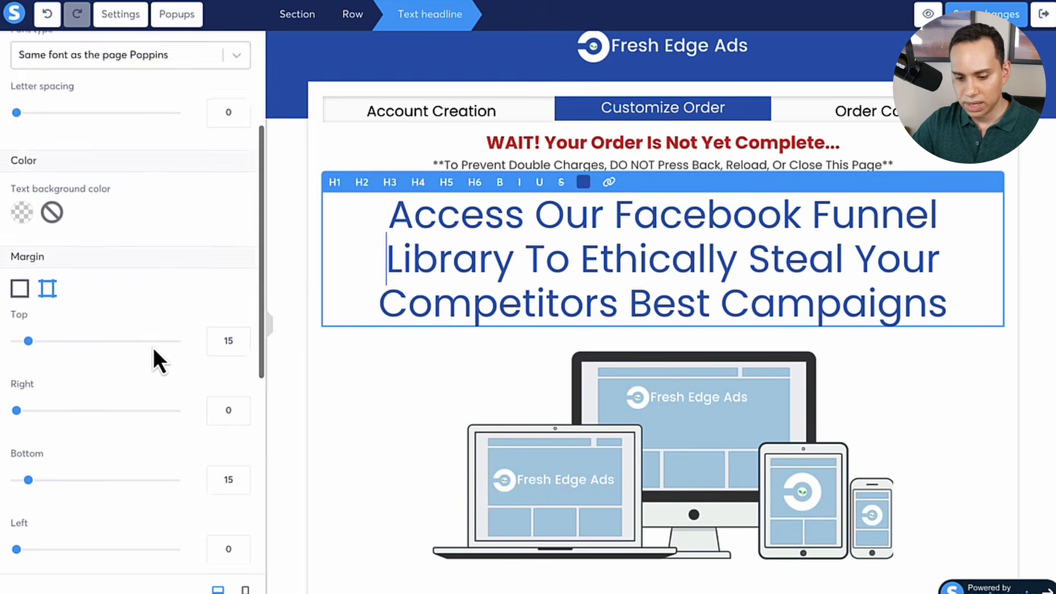
scroll(153, 347, "down", 2)
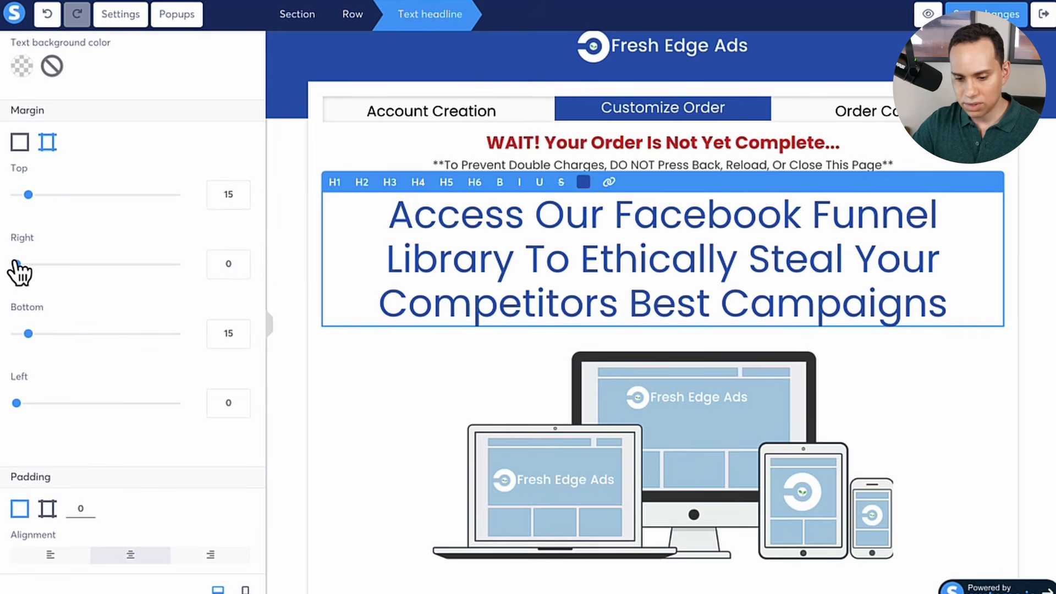
left_click_drag(16, 264, 55, 265)
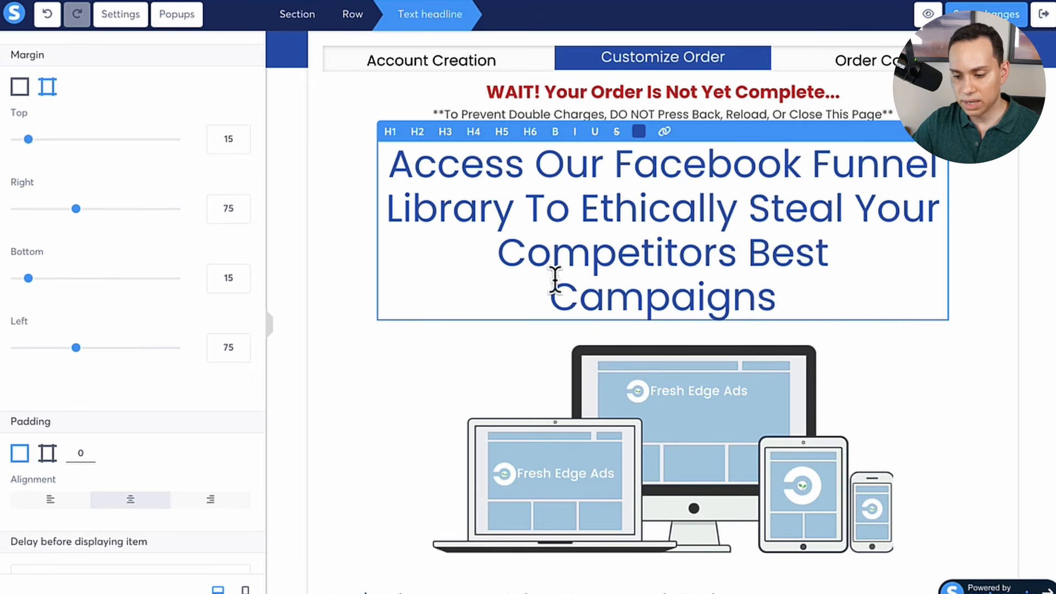
left_click(345, 223)
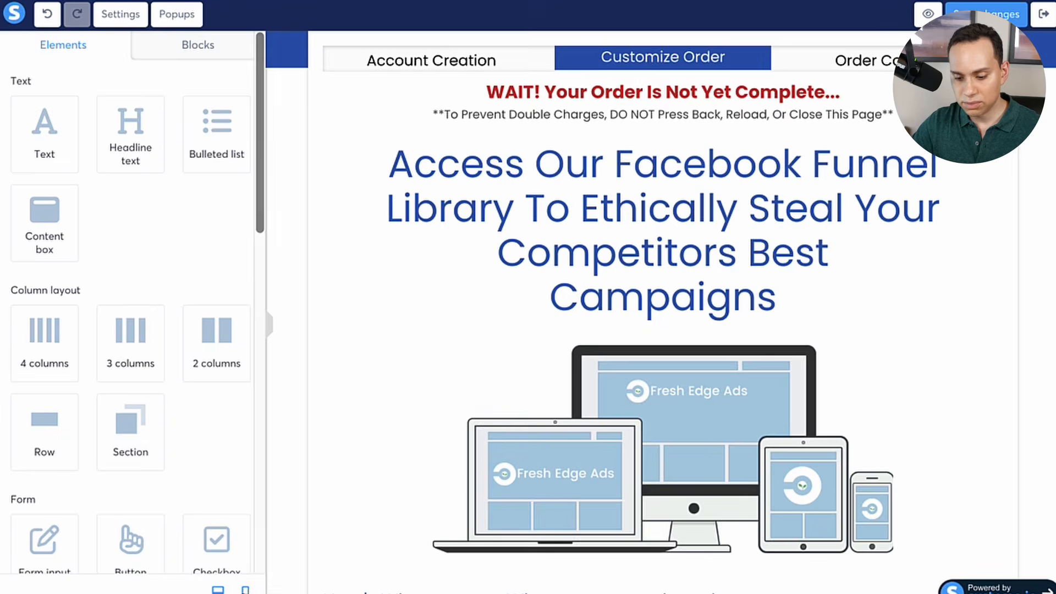
Check the headline and its margin settings in the mobile view, and return to the desktop view
left_click(246, 590)
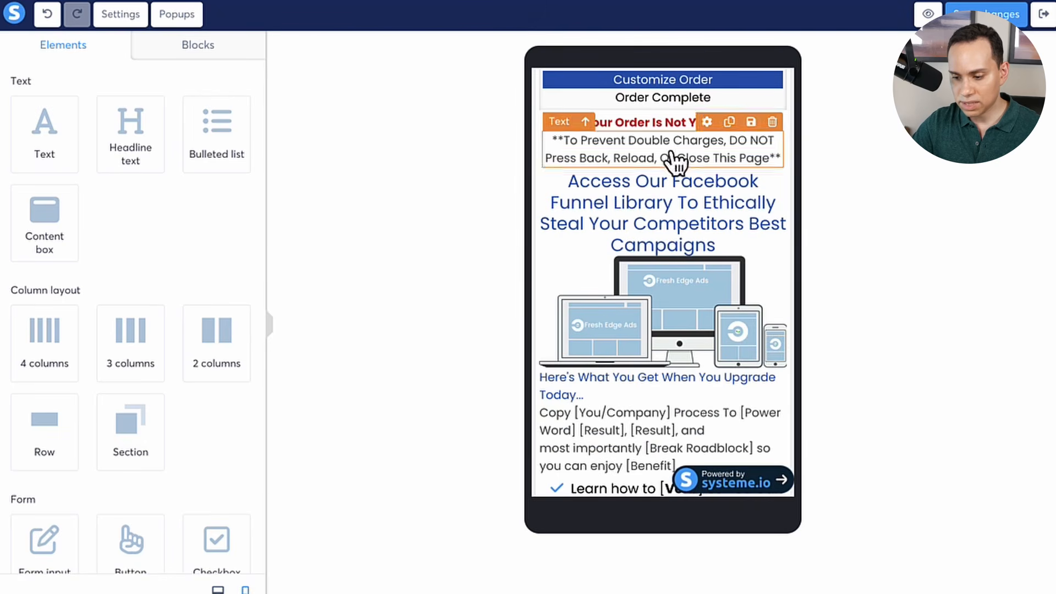
left_click(602, 212)
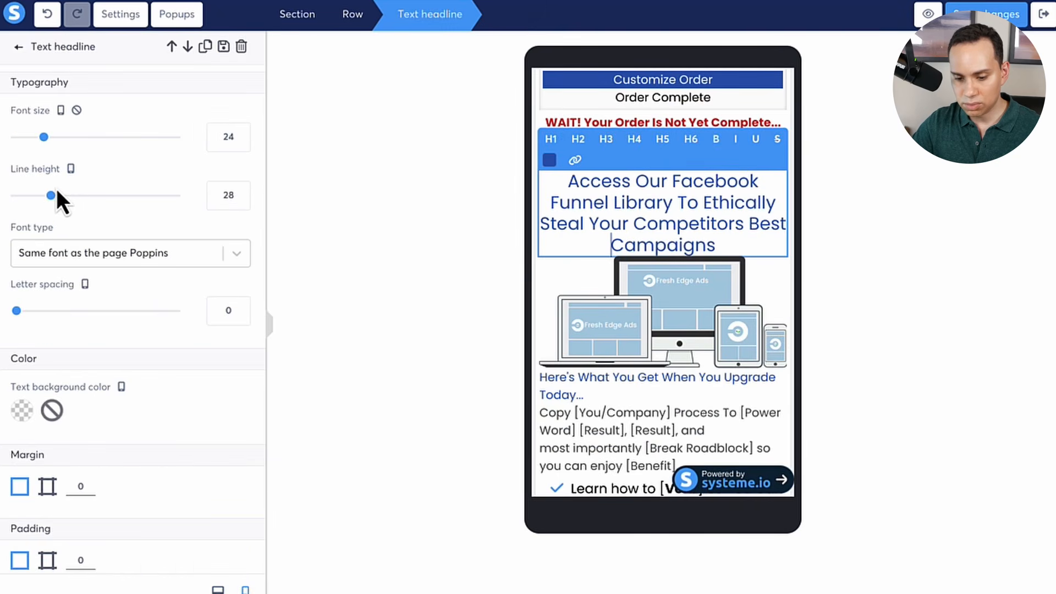
scroll(125, 352, "down", 5)
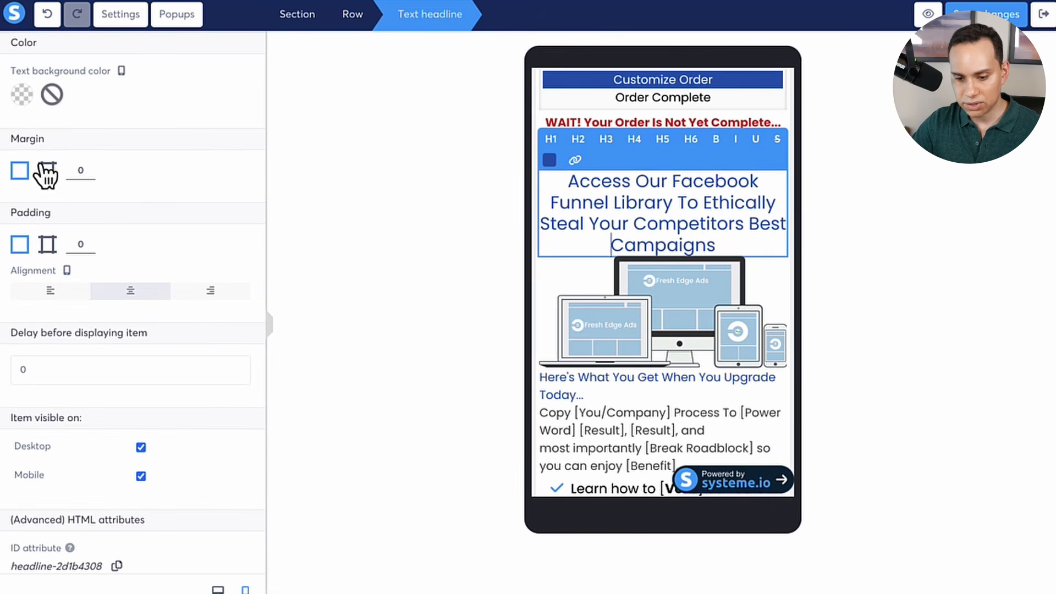
left_click(218, 589)
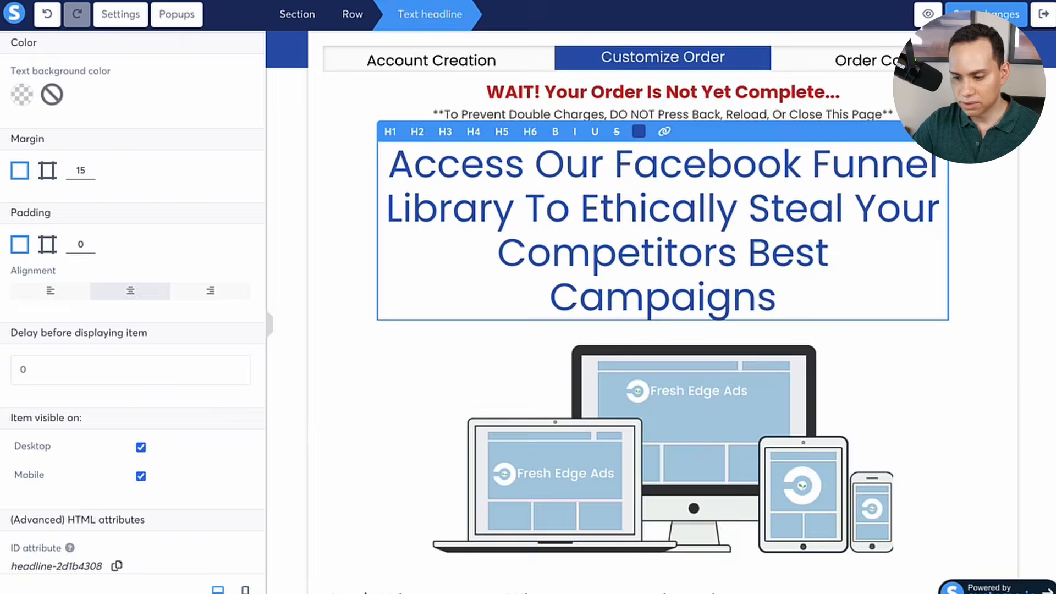
scroll(460, 275, "up", 2)
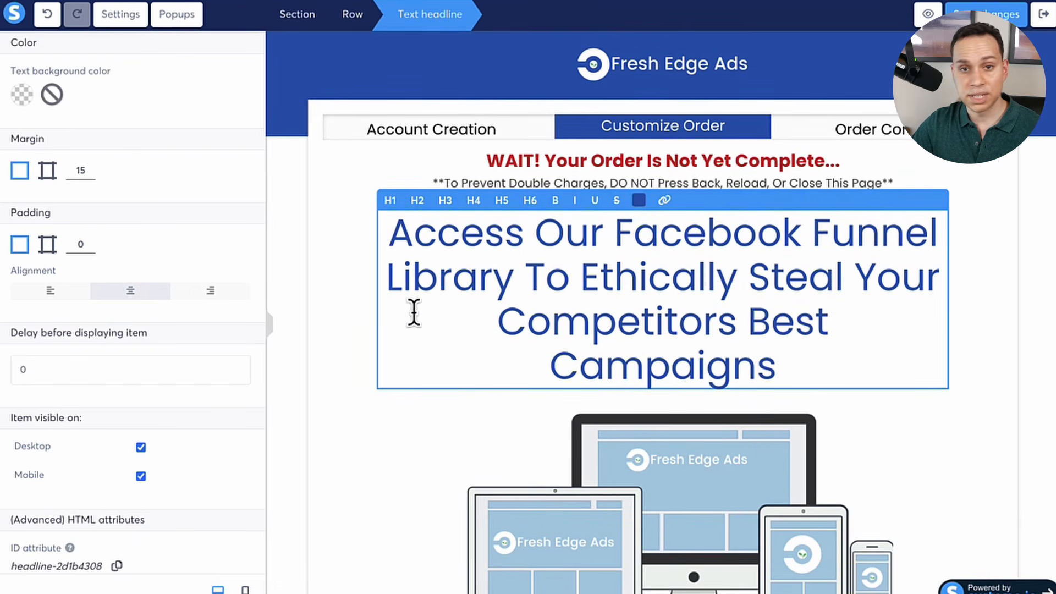
left_click(328, 260)
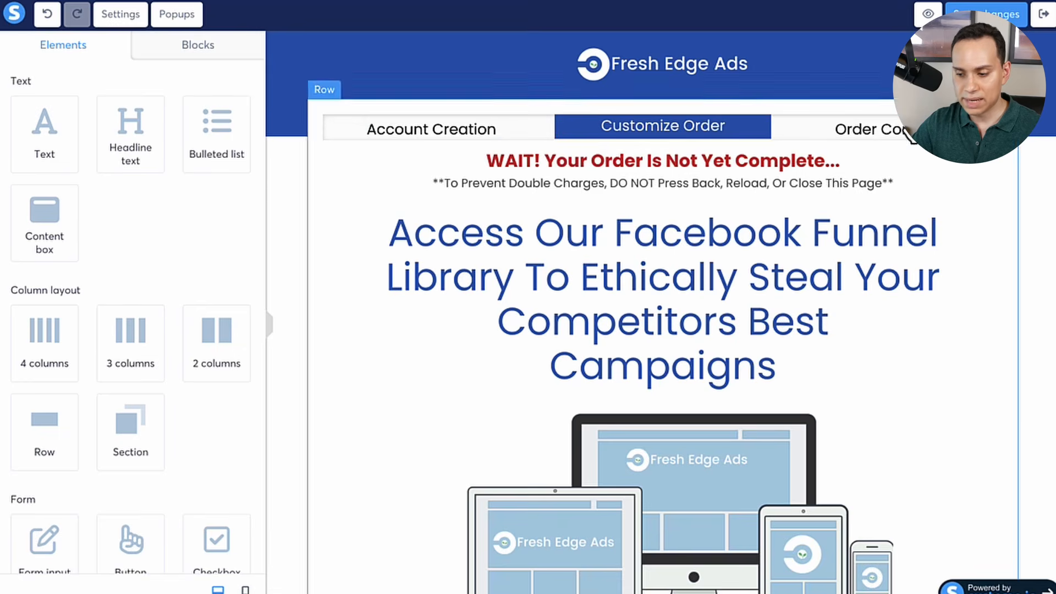
Add a video element between the main headline and the device mockup image
scroll(589, 193, "down", 3)
scroll(589, 193, "down", 2)
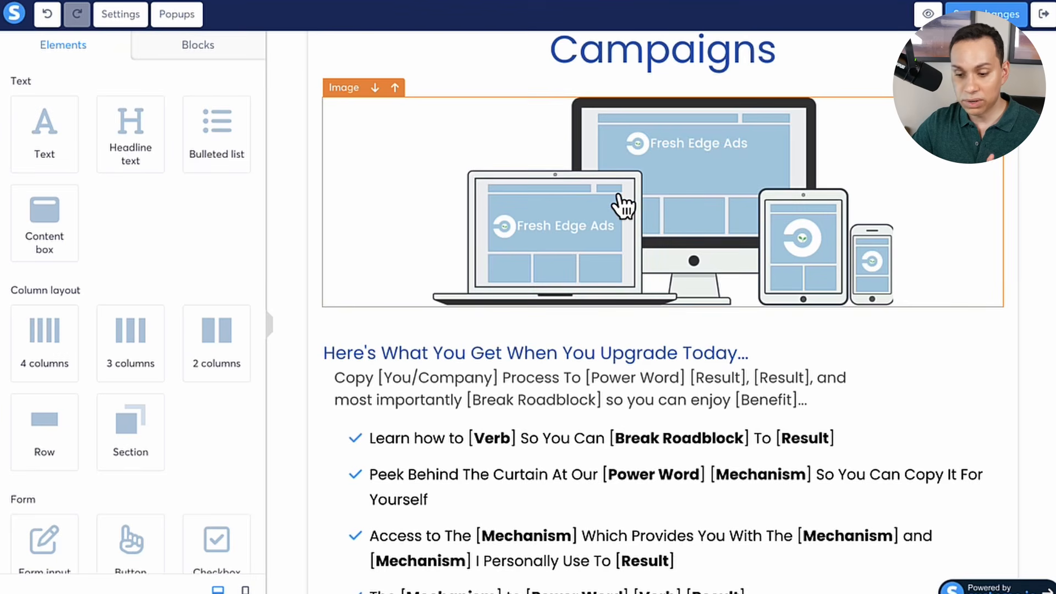
left_click(592, 209)
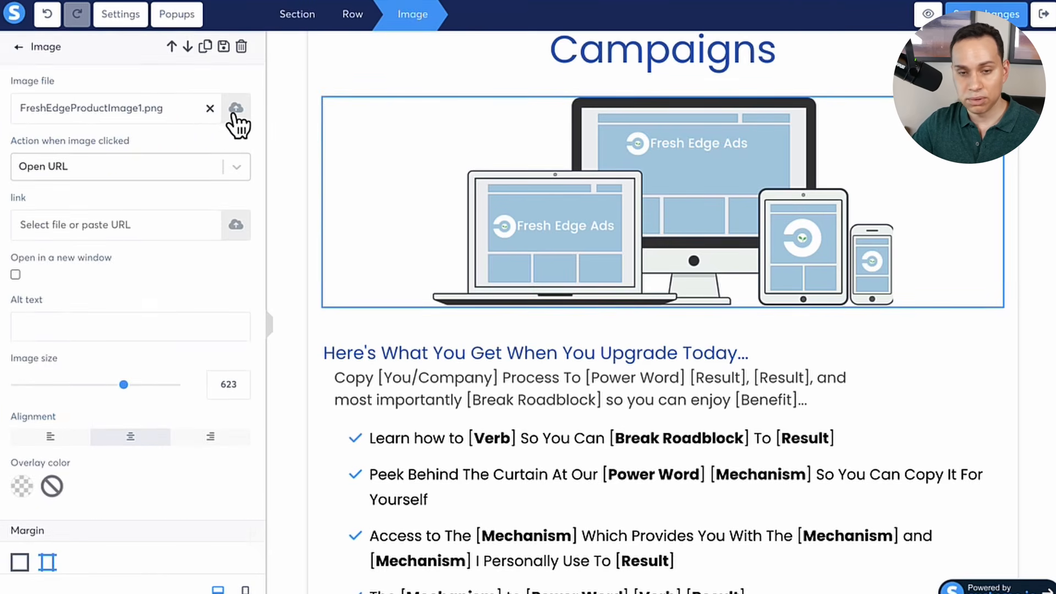
left_click(19, 48)
scroll(147, 233, "down", 5)
scroll(146, 232, "down", 7)
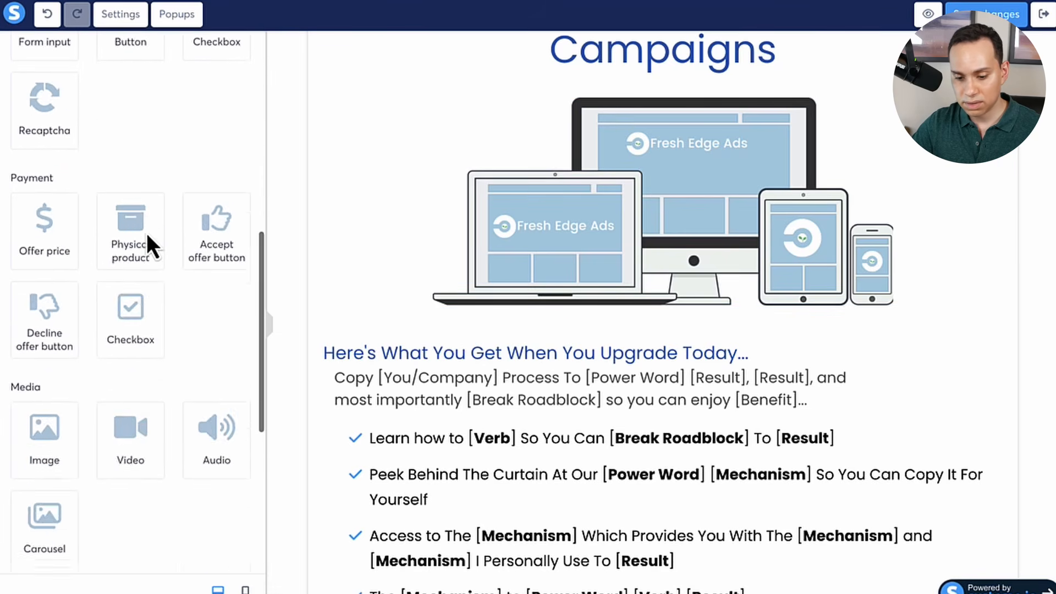
scroll(146, 233, "up", 2)
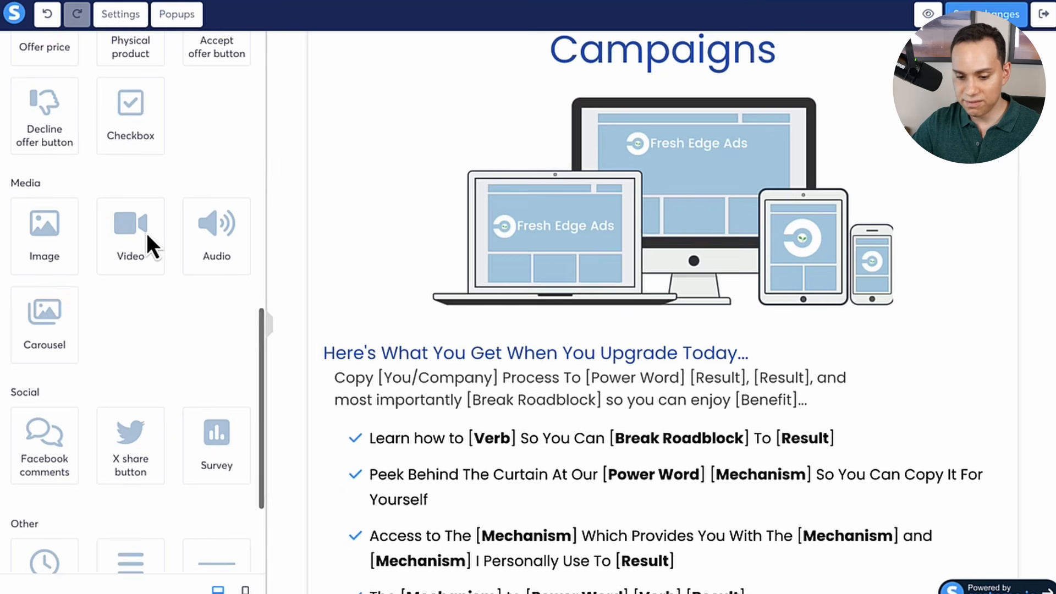
left_click_drag(143, 298, 609, 301)
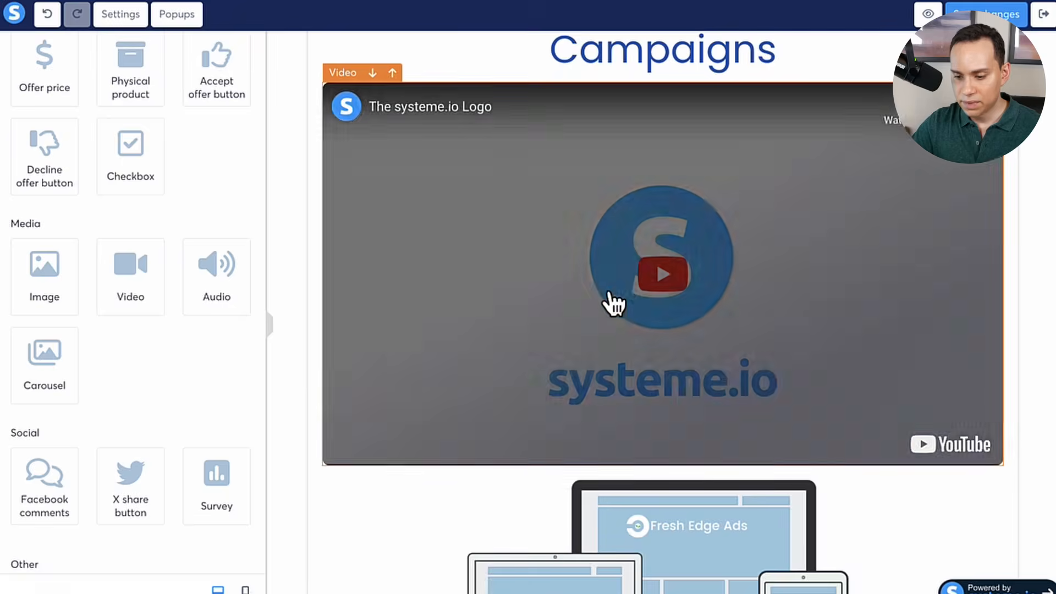
Set the new video element's type to Upload file
left_click(613, 300)
left_click(211, 116)
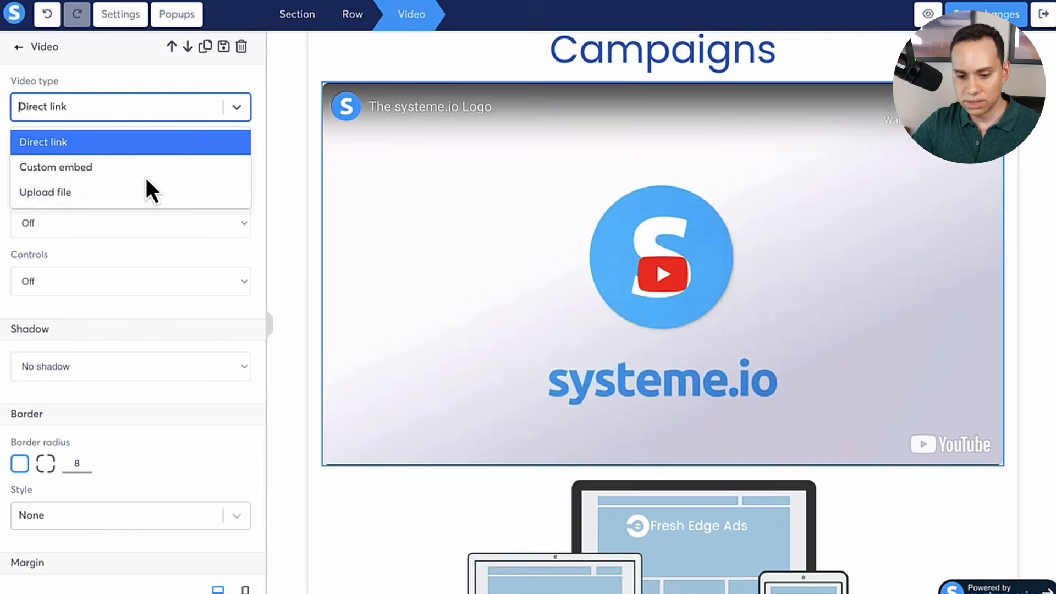
left_click(137, 191)
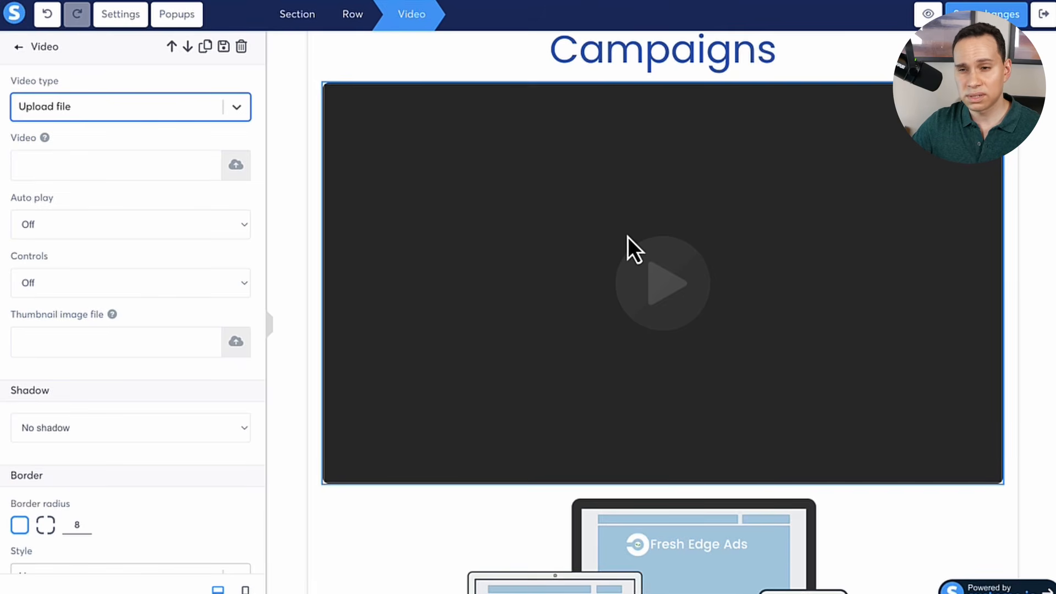
left_click(599, 284)
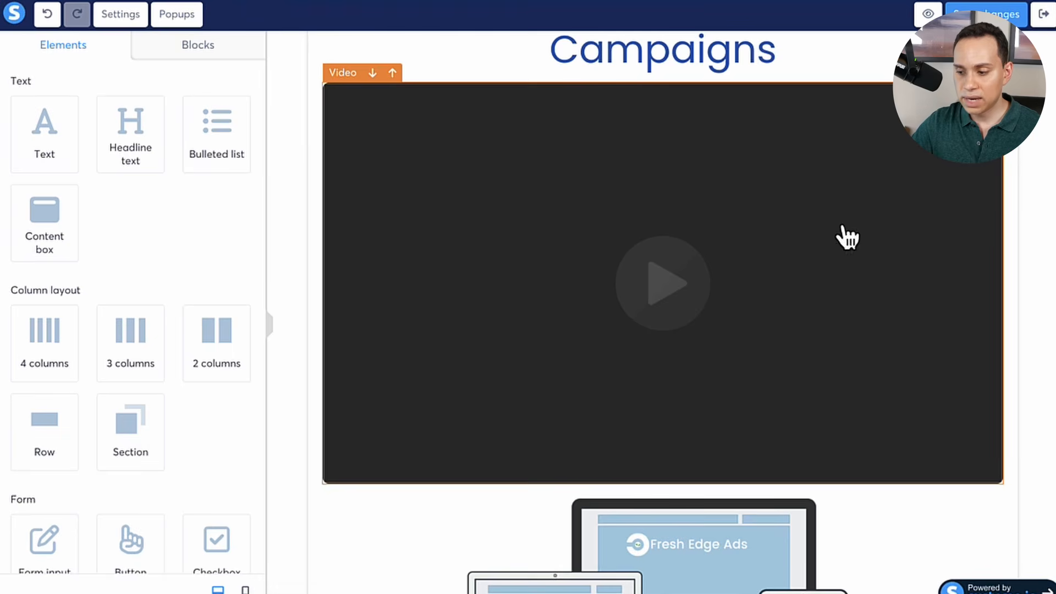
Delete the video element above the device mockup image
left_click(623, 220)
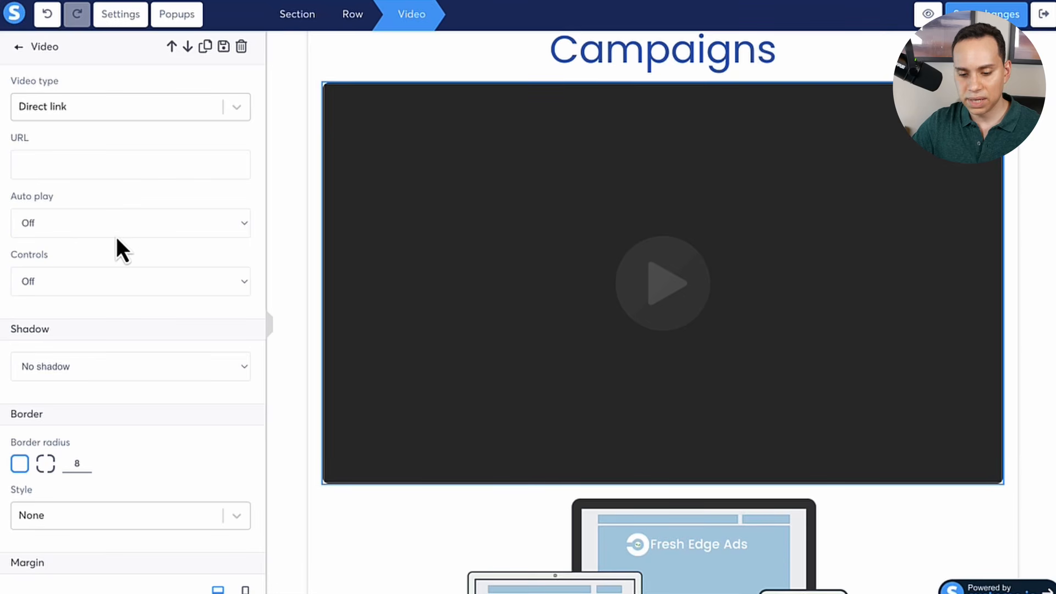
left_click(703, 240)
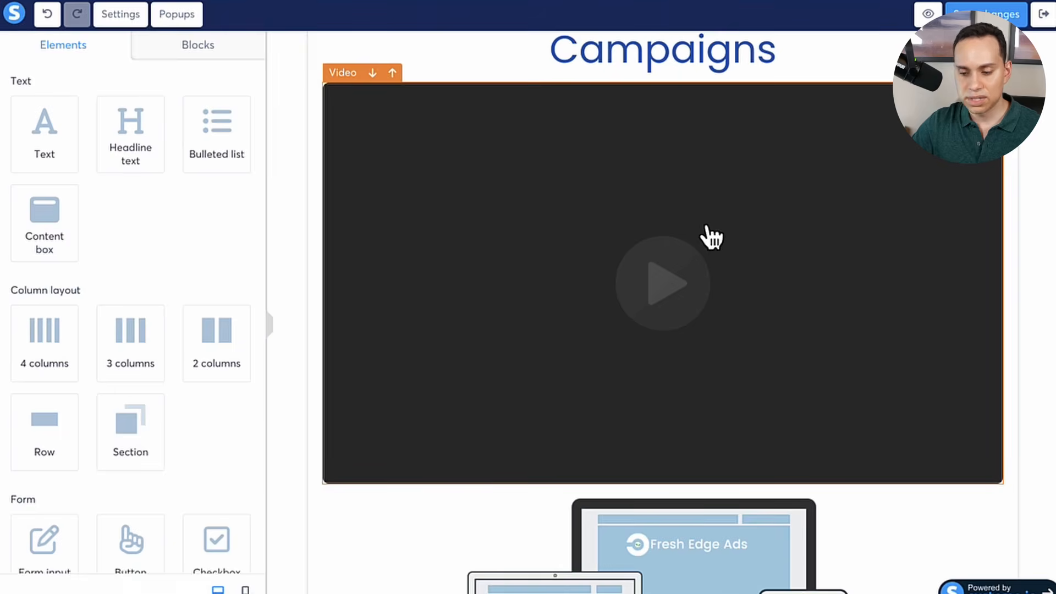
left_click(992, 72)
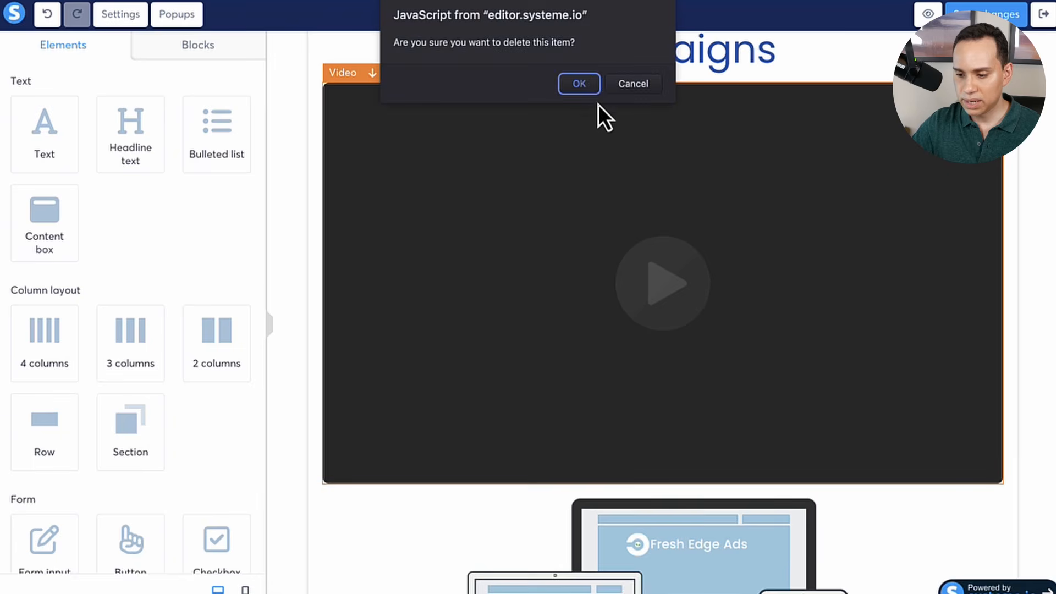
left_click(585, 93)
Replace the description and bullets under "Here's What You Get When You Upgrade Today..." with the Facebook Funnel Library example copy from Google Docs
scroll(545, 230, "down", 4)
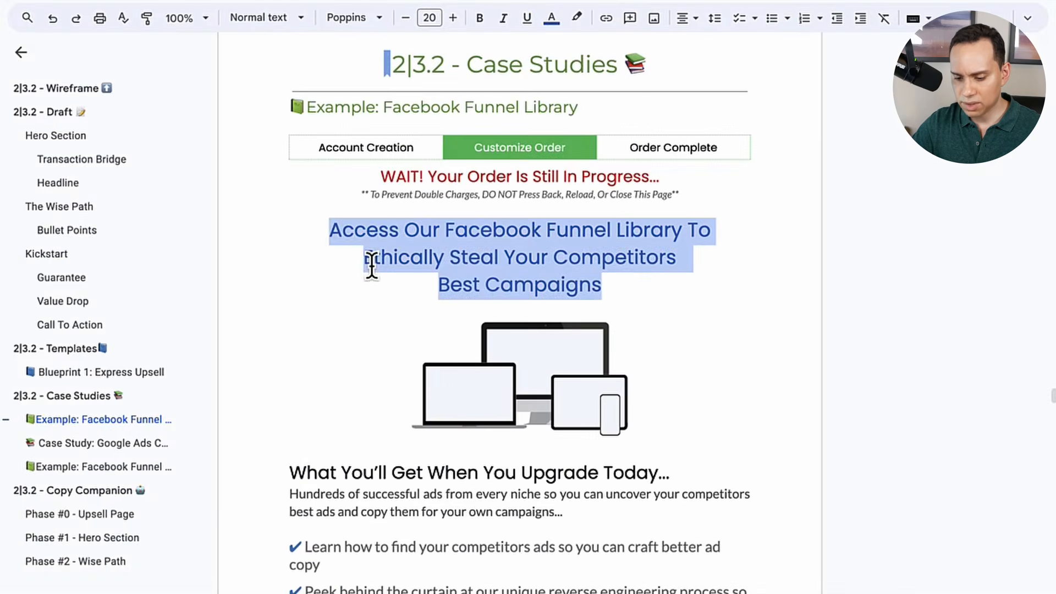
scroll(370, 264, "down", 4)
left_click(289, 205)
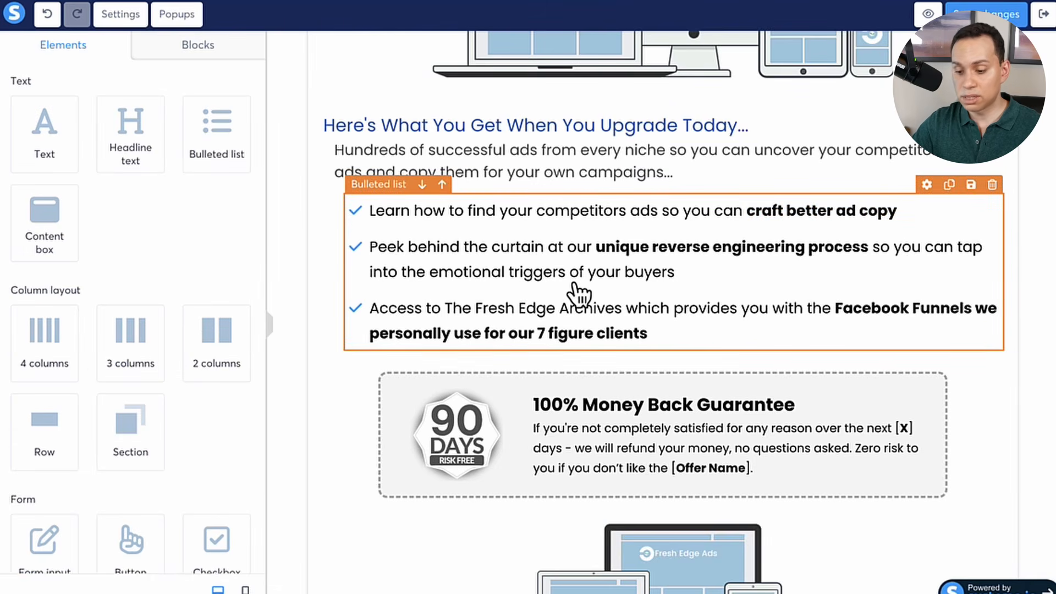
Replace the [X] placeholder in the money back guarantee text with 90
scroll(394, 234, "up", 1)
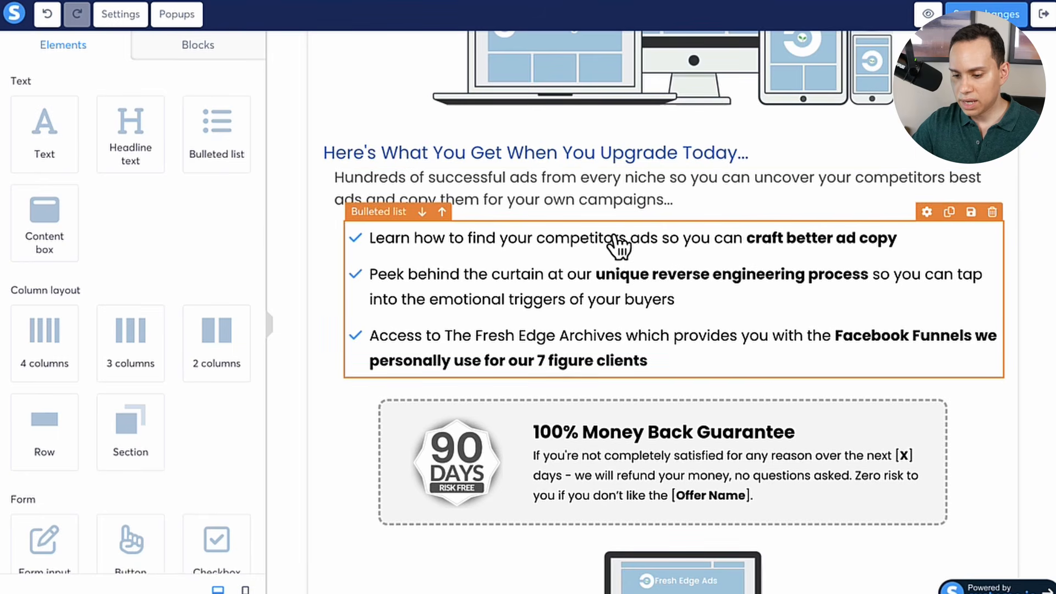
scroll(550, 316, "down", 4)
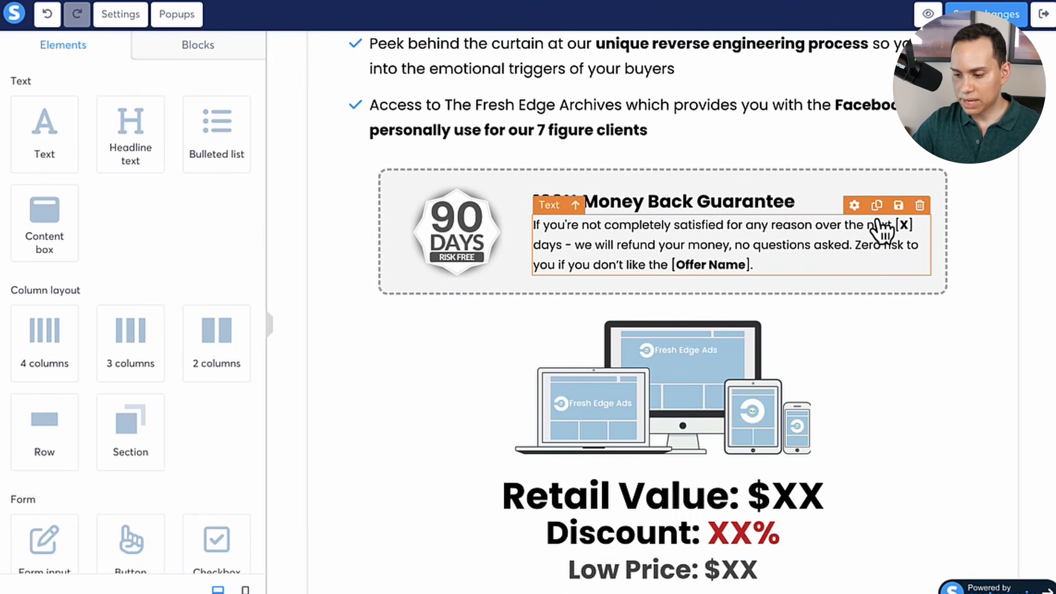
left_click(903, 223)
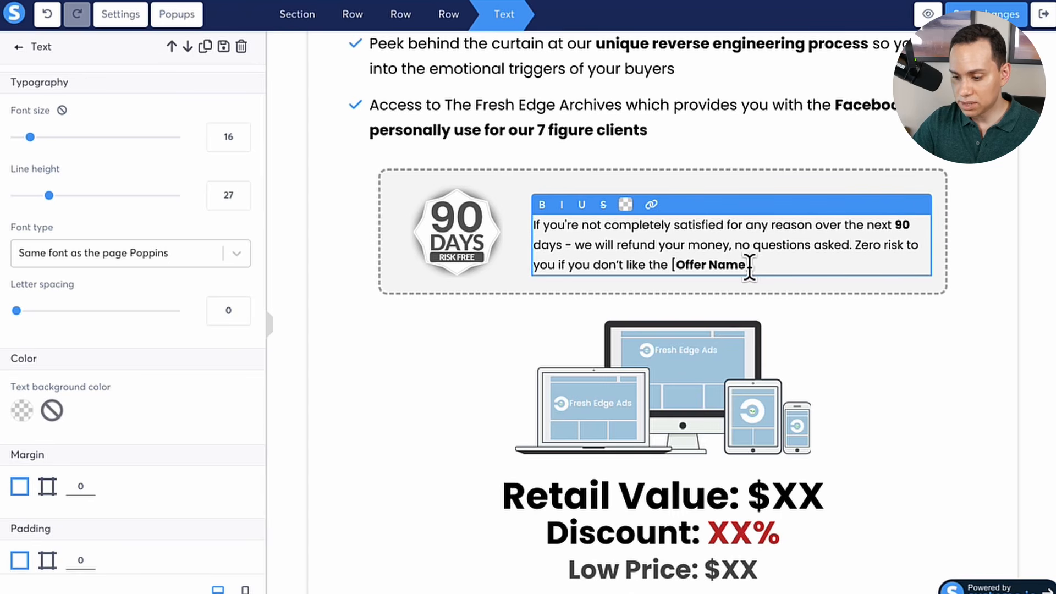
Replace the guarantee text's [Offer Name] placeholder with "Facebook Ads Library", copied from the Google Docs example
key("ctrl+Right")
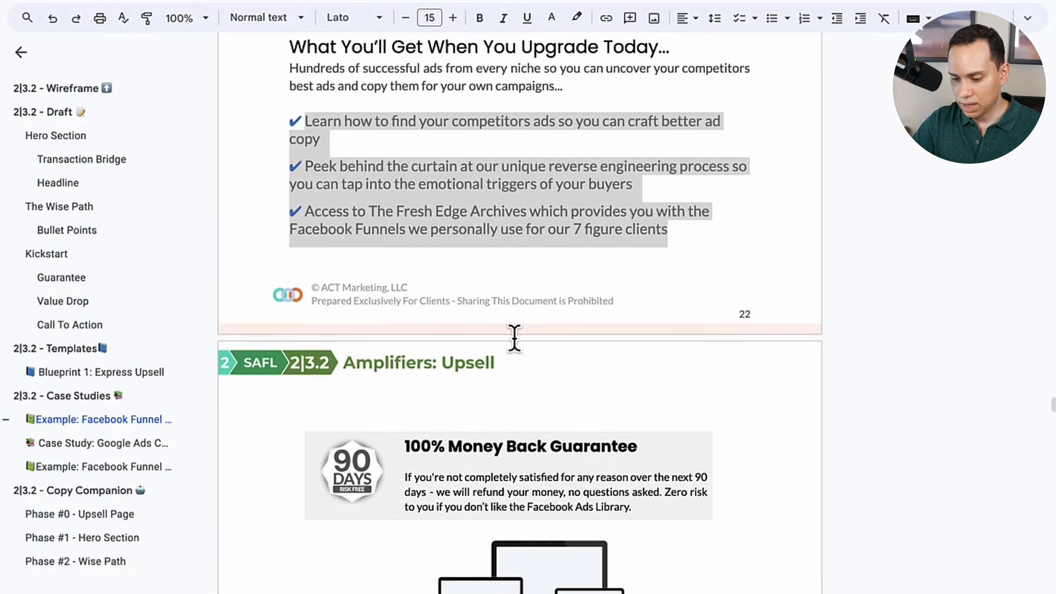
scroll(515, 341, "down", 4)
left_click(630, 296)
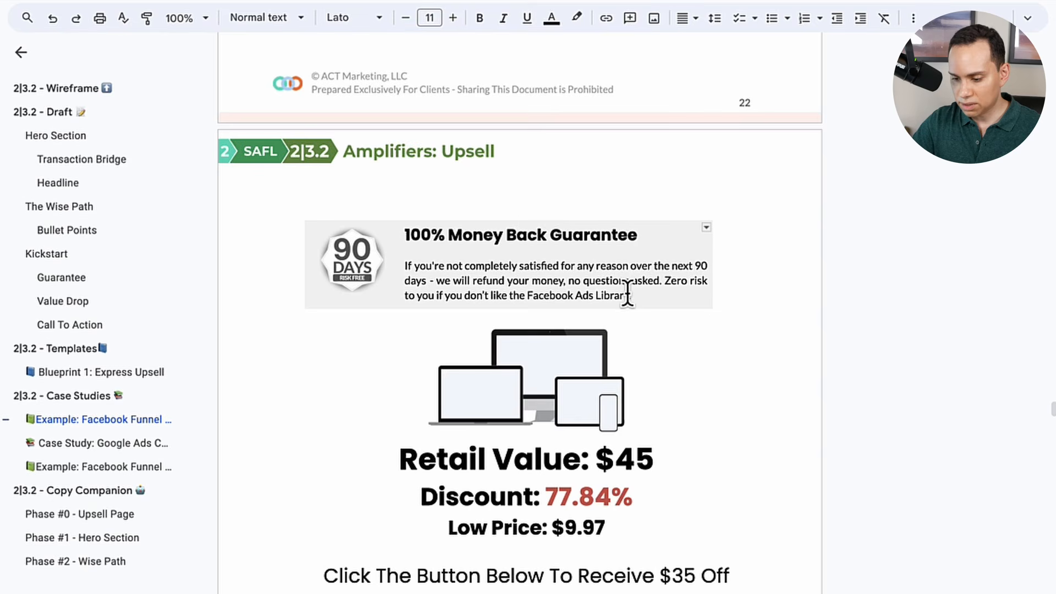
left_click(528, 296, "shift")
key("ctrl+c")
key("ctrl+Left")
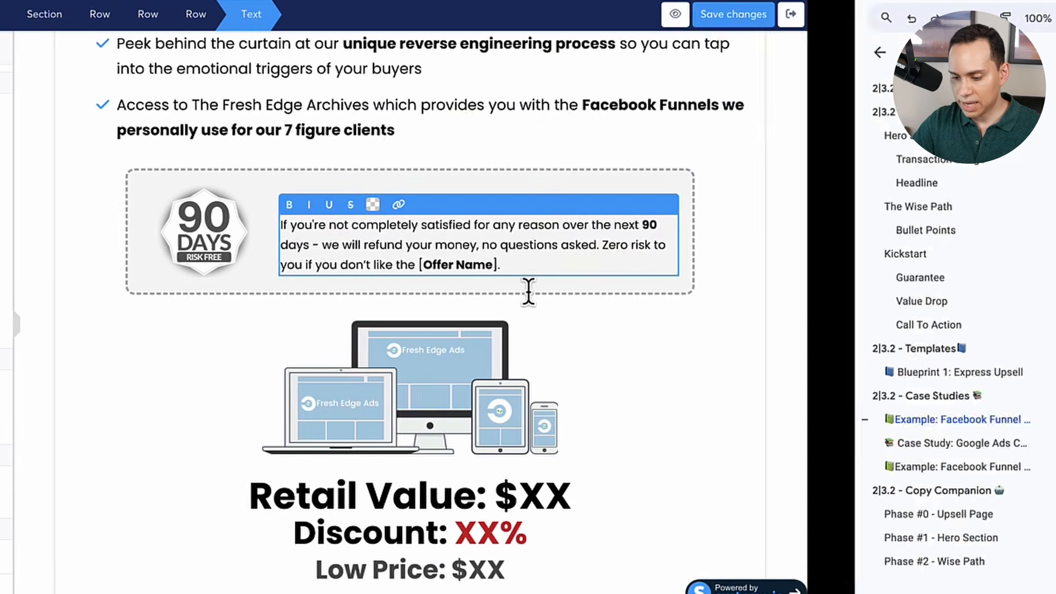
key("ctrl+shift+Left")
key("ctrl+shift+Left")
key("ctrl+shift+Left")
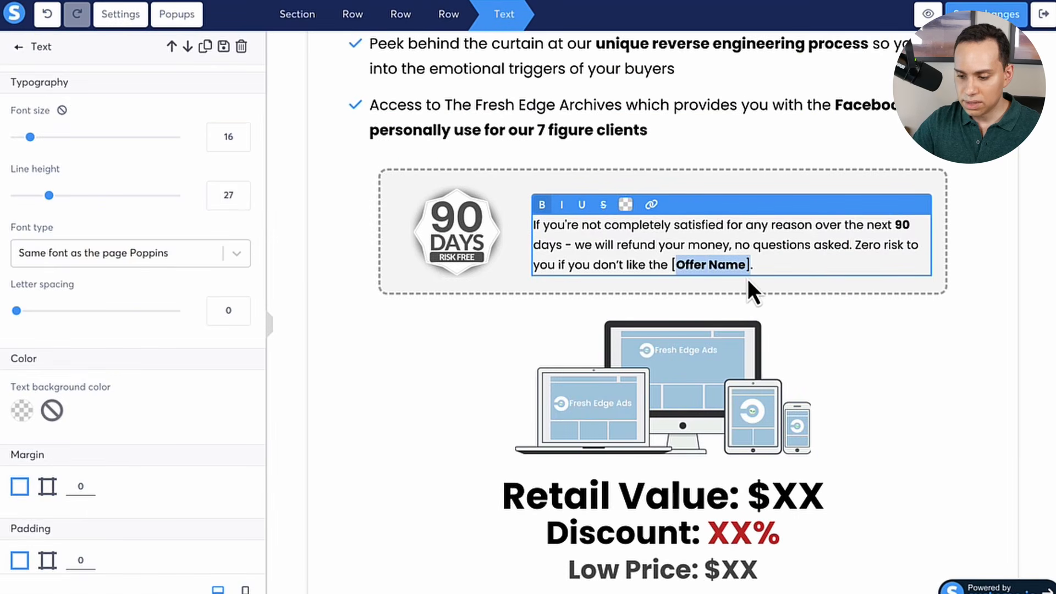
key("ctrl+v")
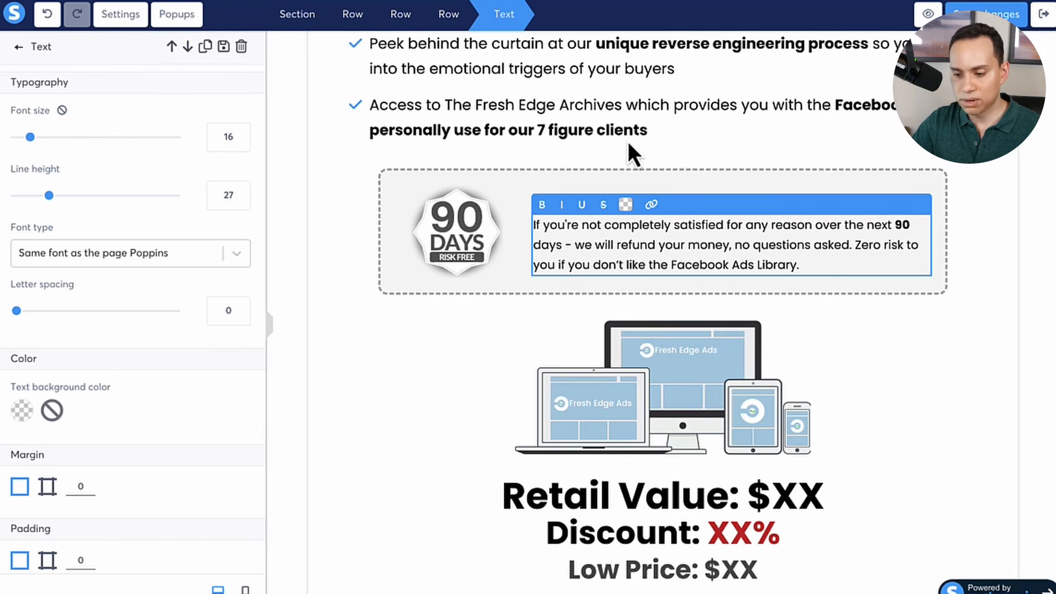
left_click(676, 141)
Copy the discount value 77.84% from the pricing section of the Google Docs example and return to the page editor
scroll(677, 142, "down", 4)
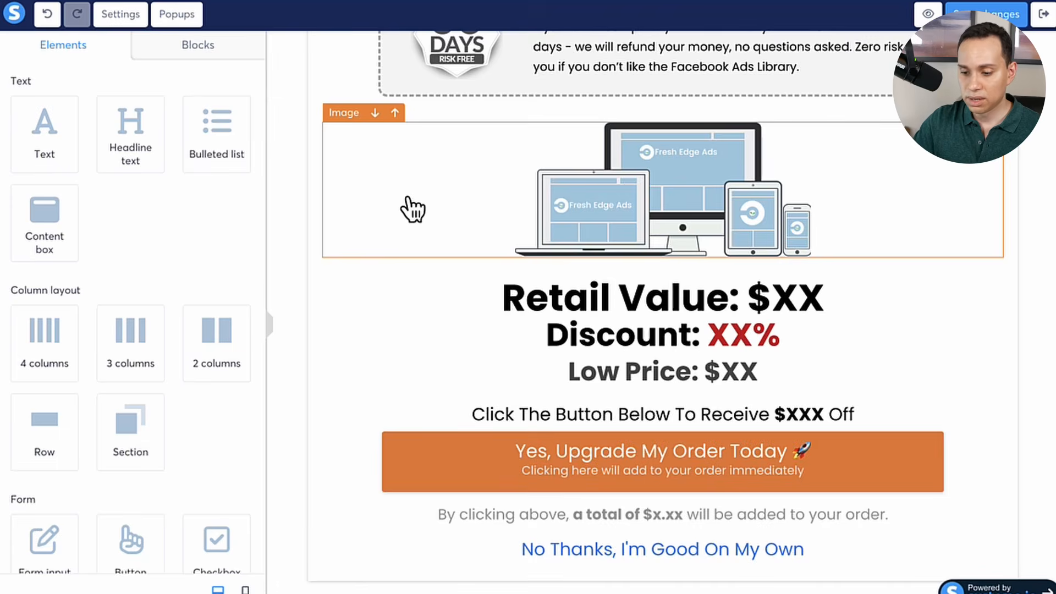
scroll(412, 209, "up", 15)
scroll(412, 209, "down", 8)
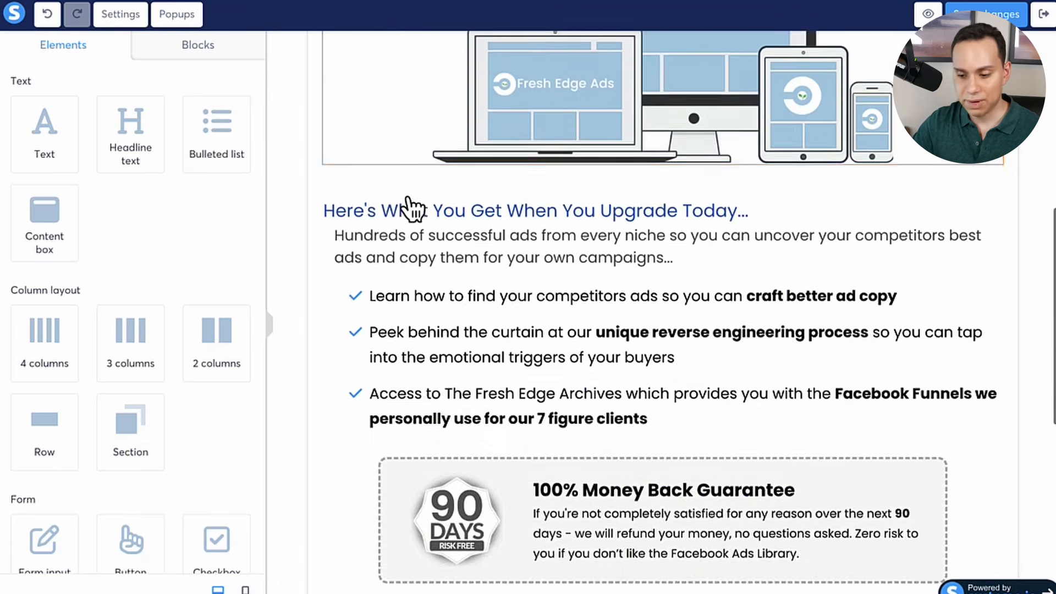
scroll(412, 208, "down", 8)
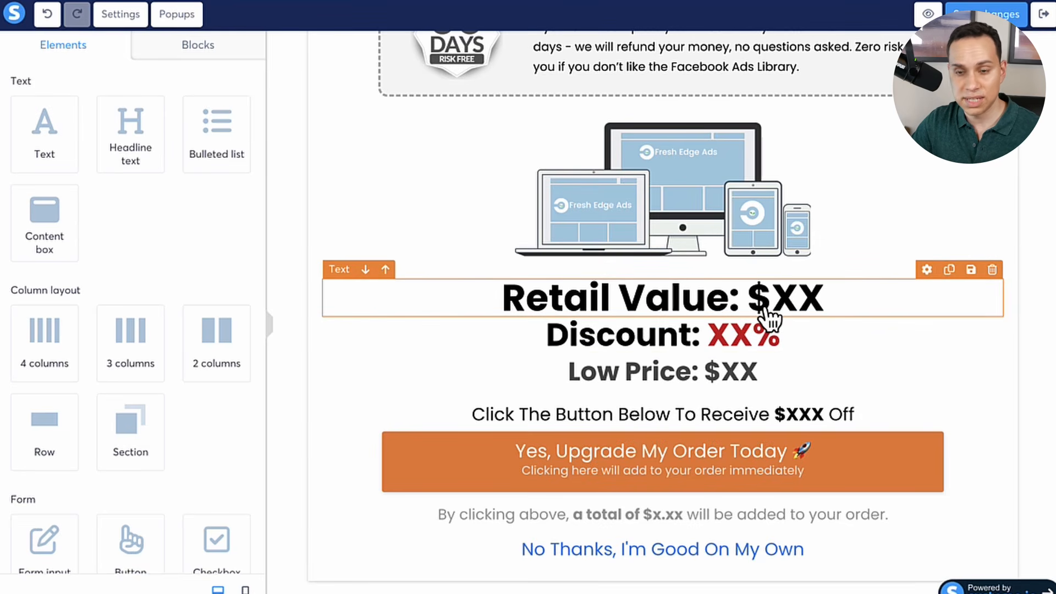
key("ctrl+Right")
scroll(635, 220, "down", 6)
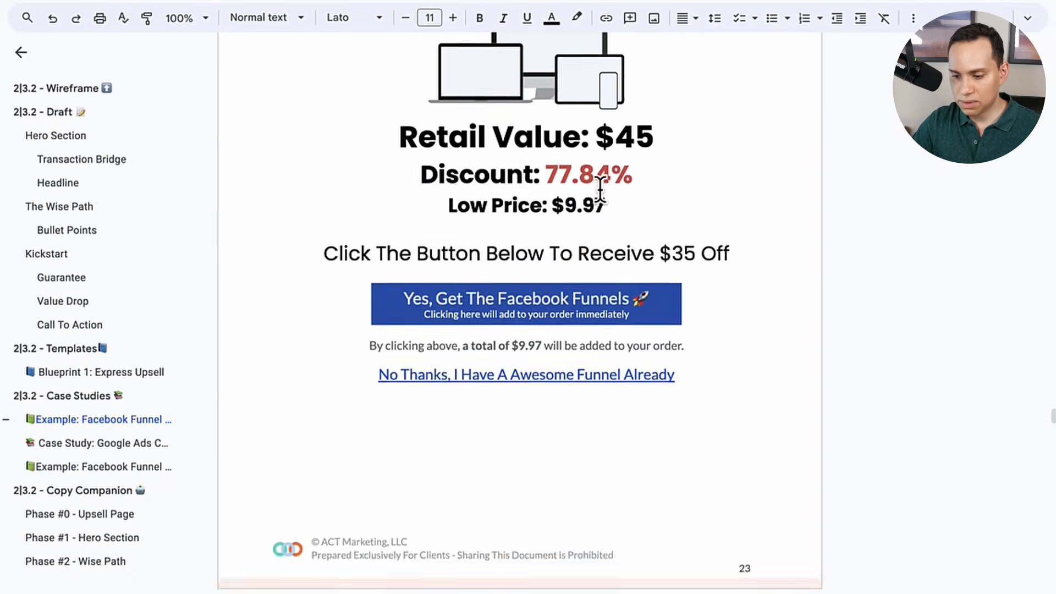
left_click(558, 175)
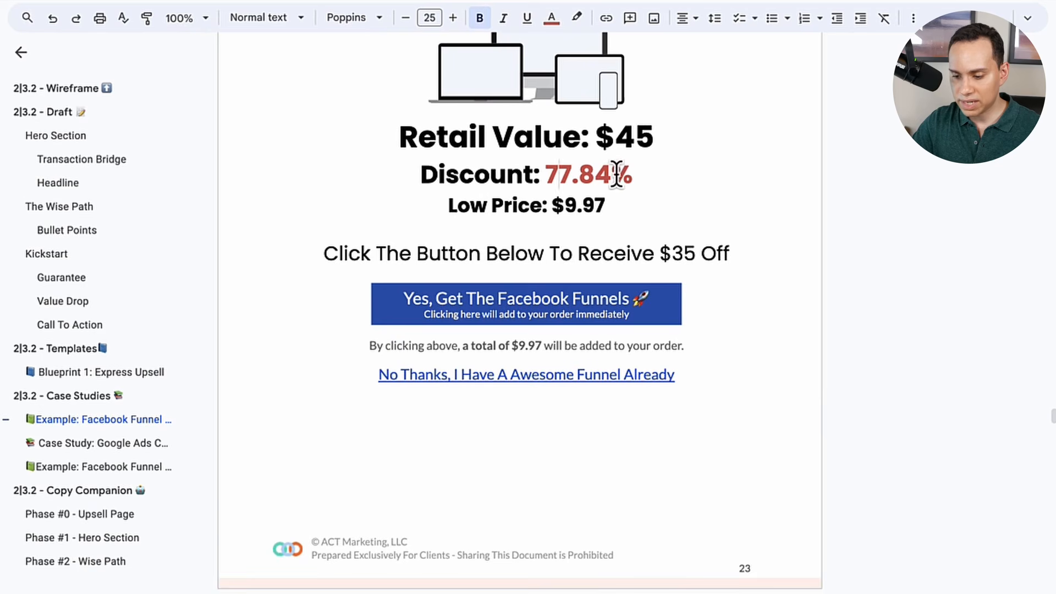
double_click(623, 174)
key("ctrl+c")
key("ctrl+Left")
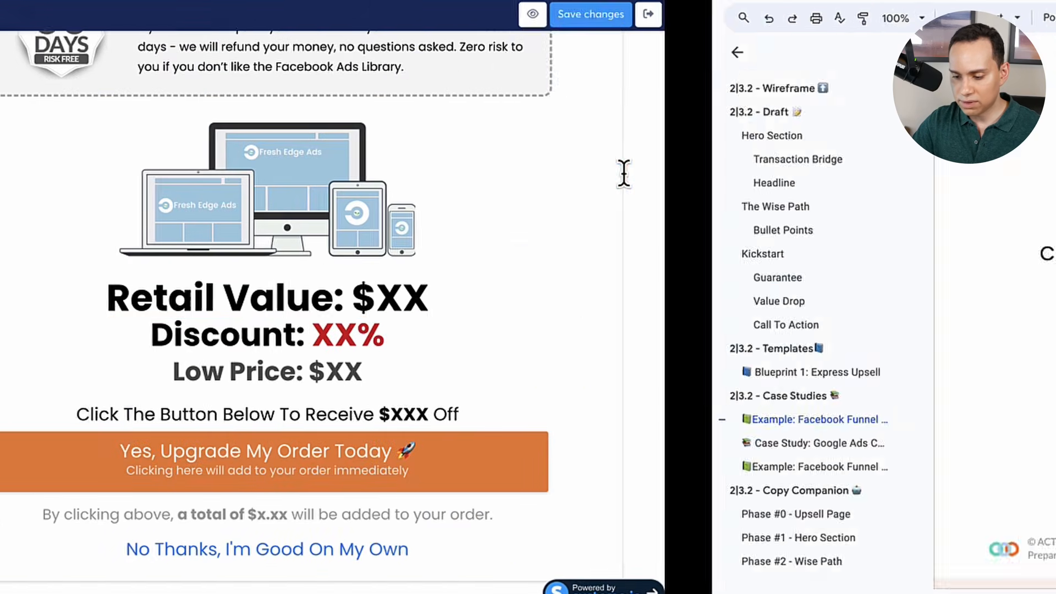
Set the retail value amount to $45, undoing the discount value pasted there by mistake
left_click(775, 301)
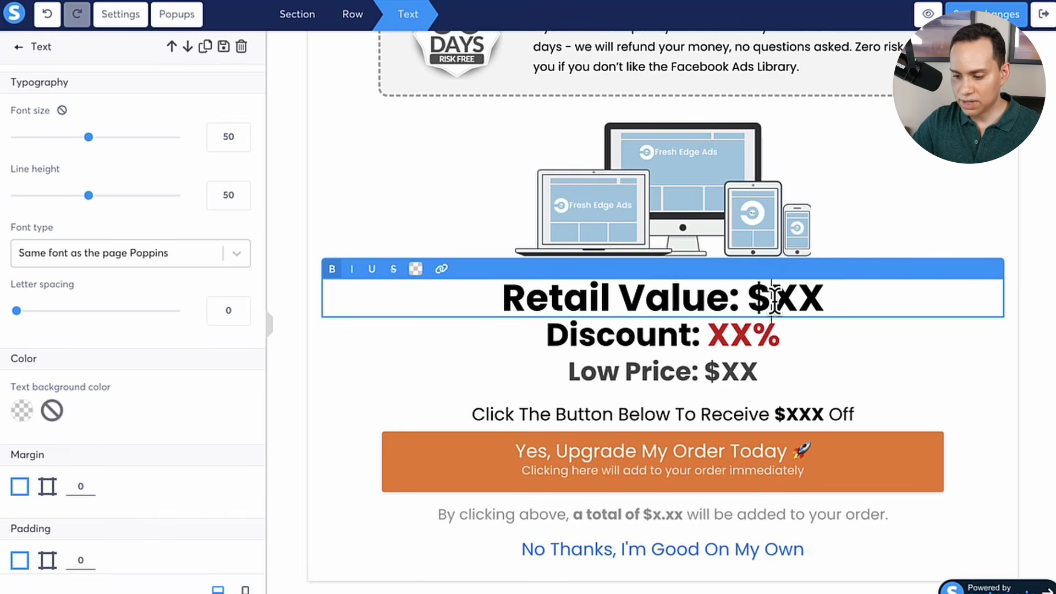
double_click(774, 301)
key("ctrl+v")
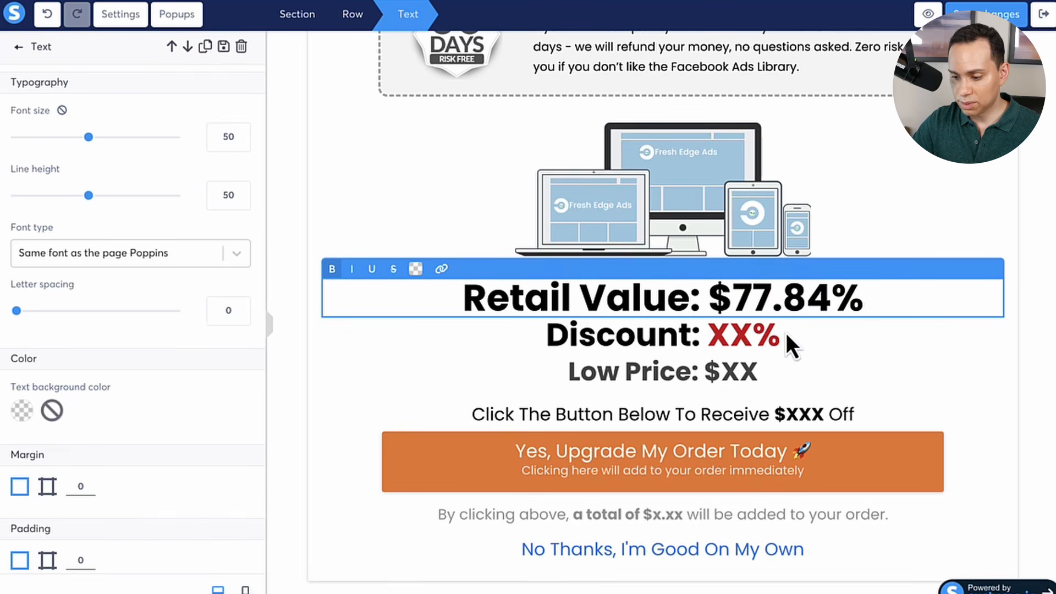
key("ctrl+z")
type("45")
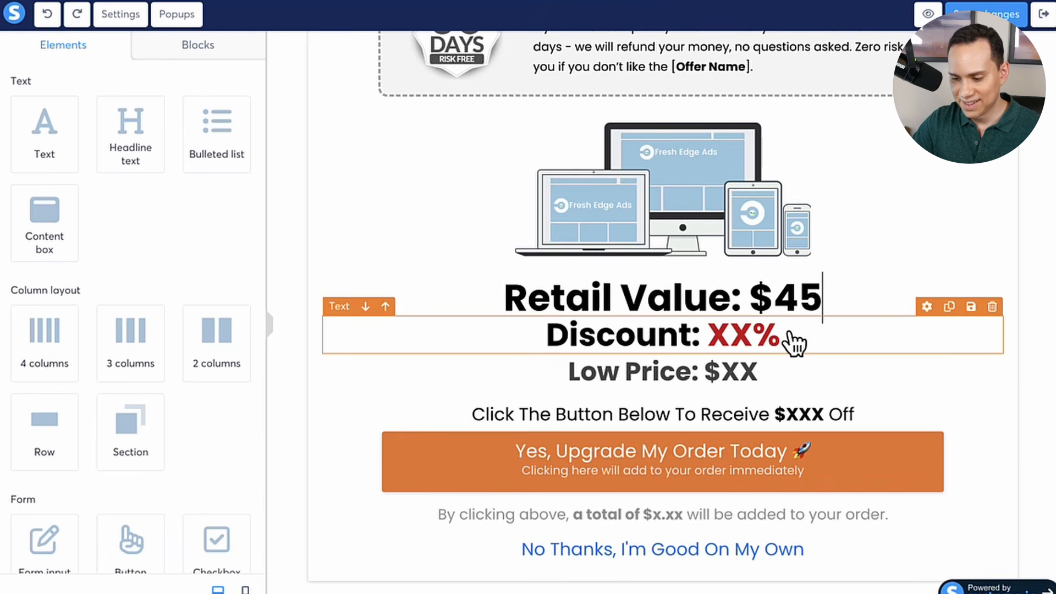
Replace the XX placeholder in the Discount line with the copied value so it reads 77.84%, without a duplicate percent sign
double_click(730, 336)
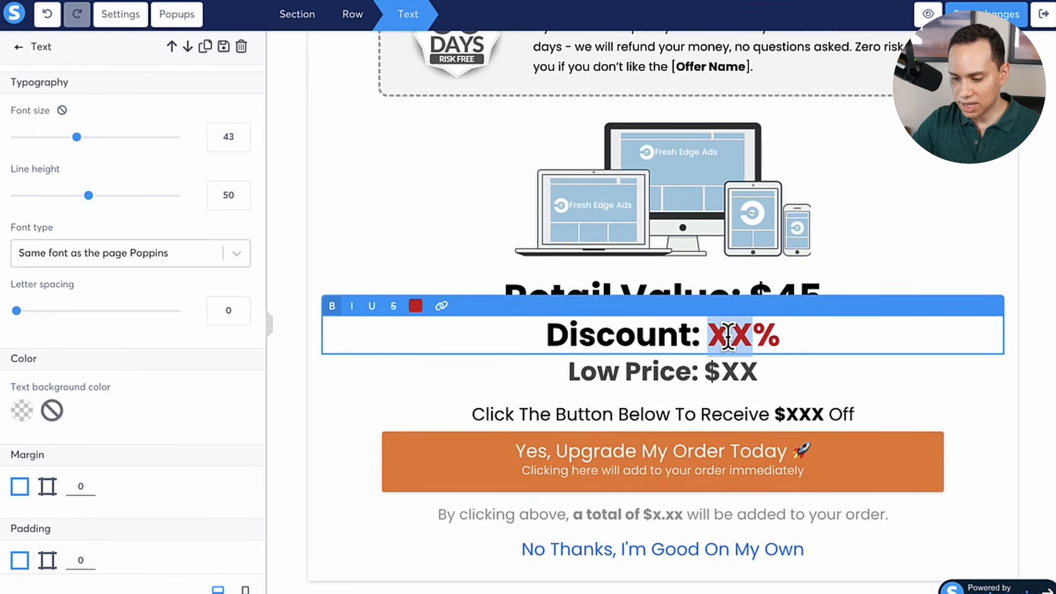
key("ctrl+v")
key("BackSpace")
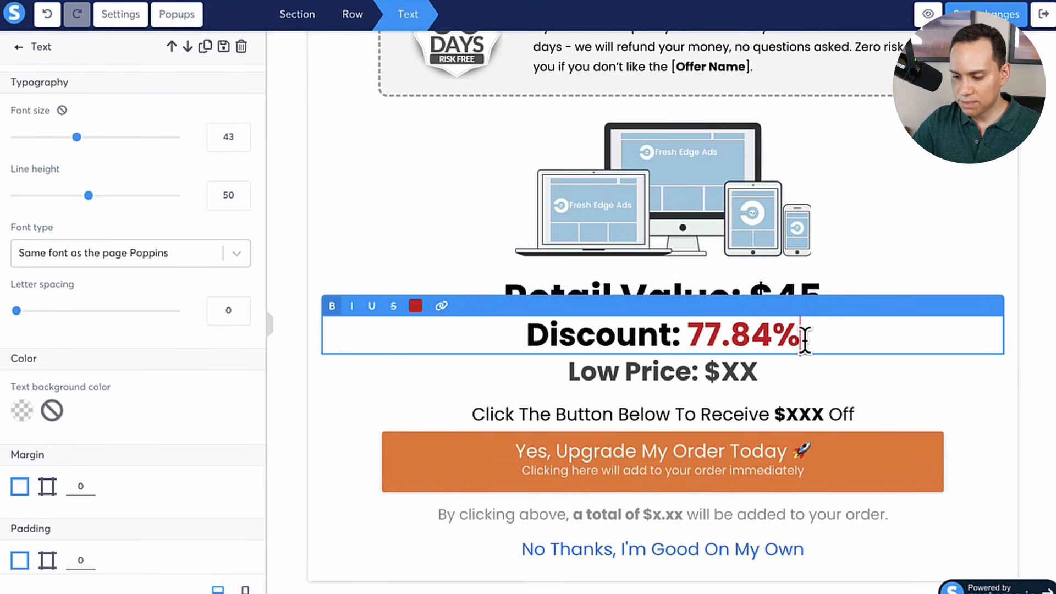
Set the amount in the Low Price line to $9.97
left_click(745, 371)
key("ctrl+a")
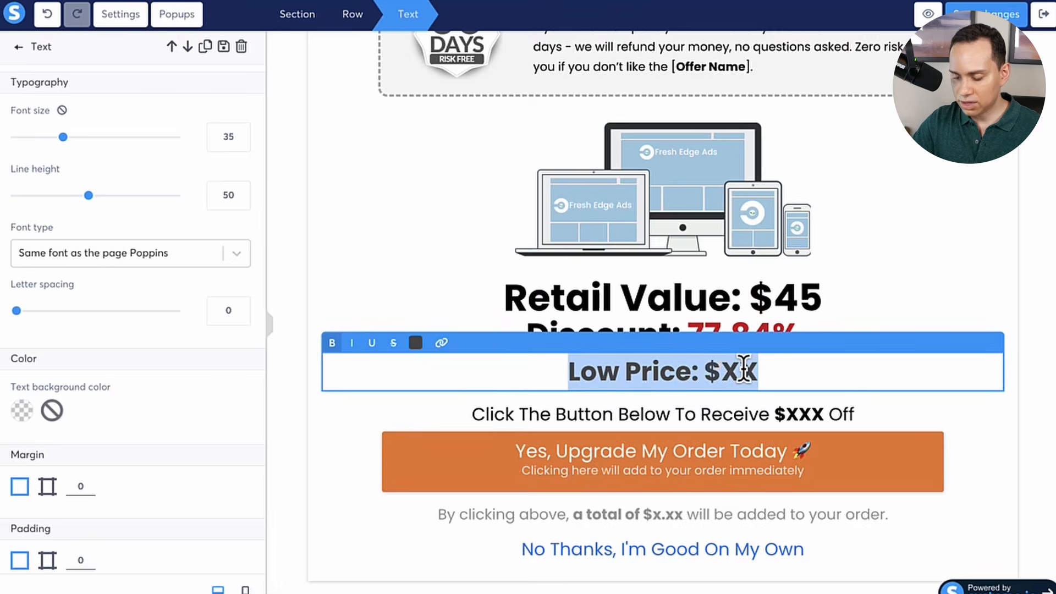
key("Right")
key("shift+Left")
key("shift+Left")
type("9.97")
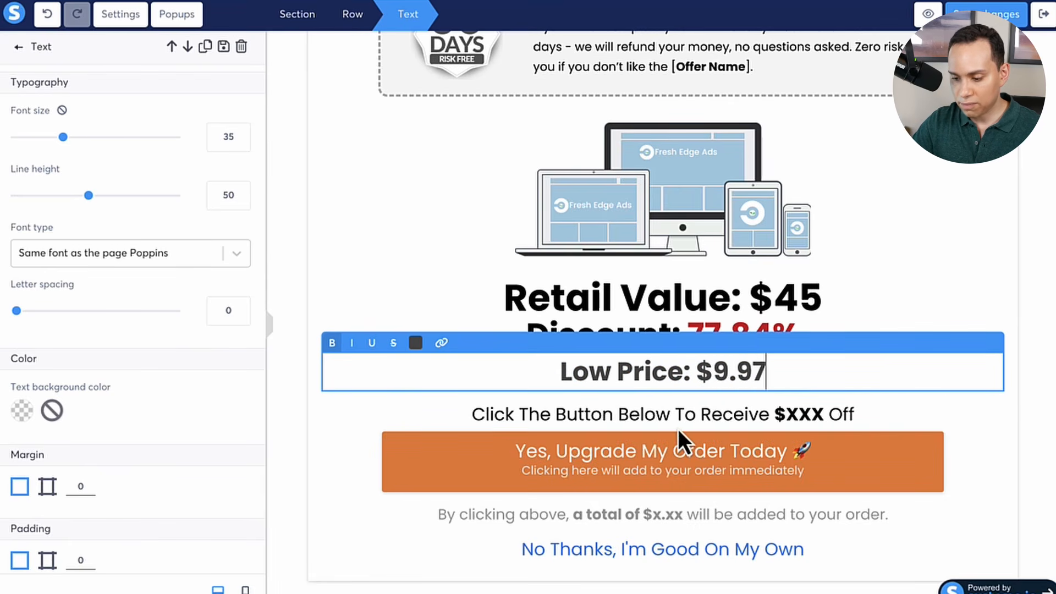
left_click(673, 511)
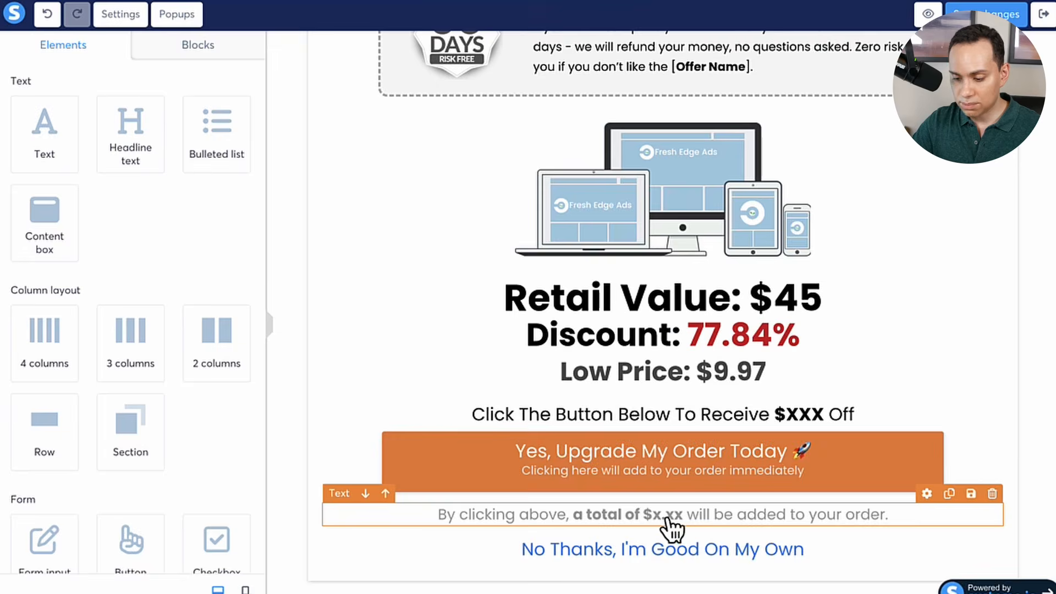
Replace the x.xx placeholder in the total line below the orange order button with 9.97
left_click(664, 513)
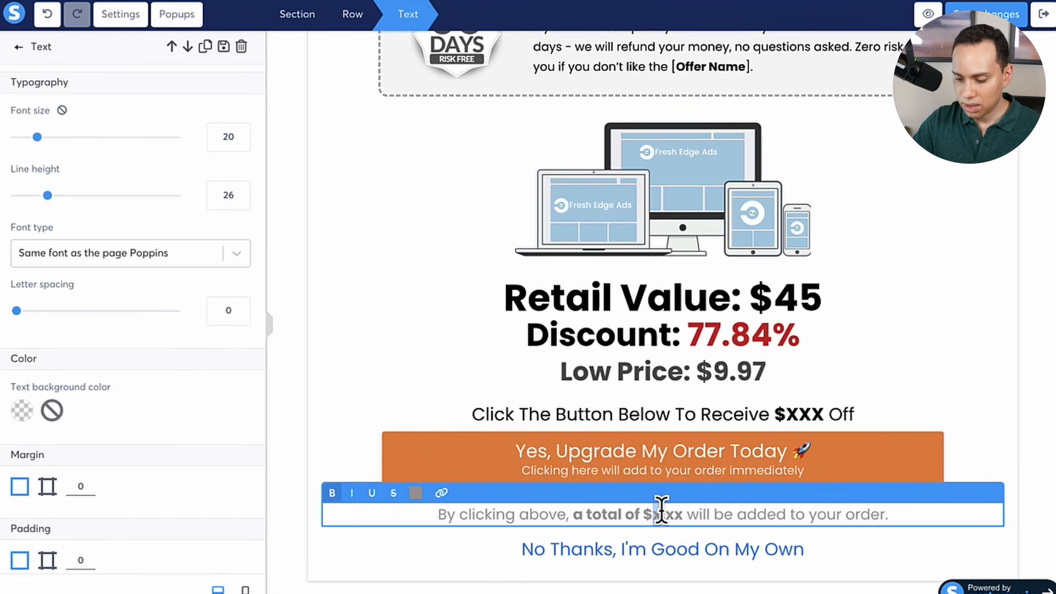
type("9")
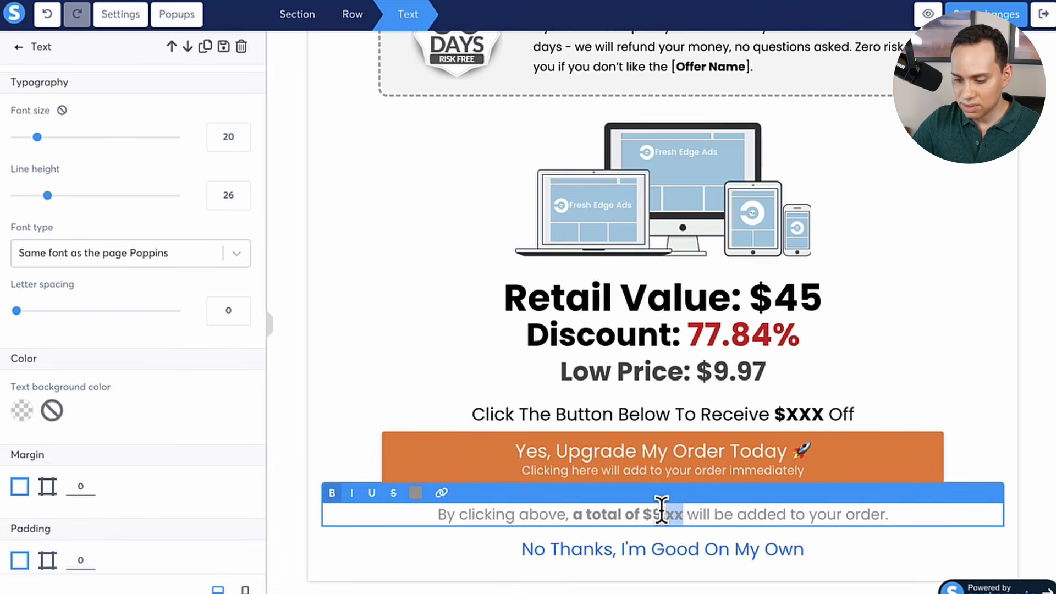
type(".97")
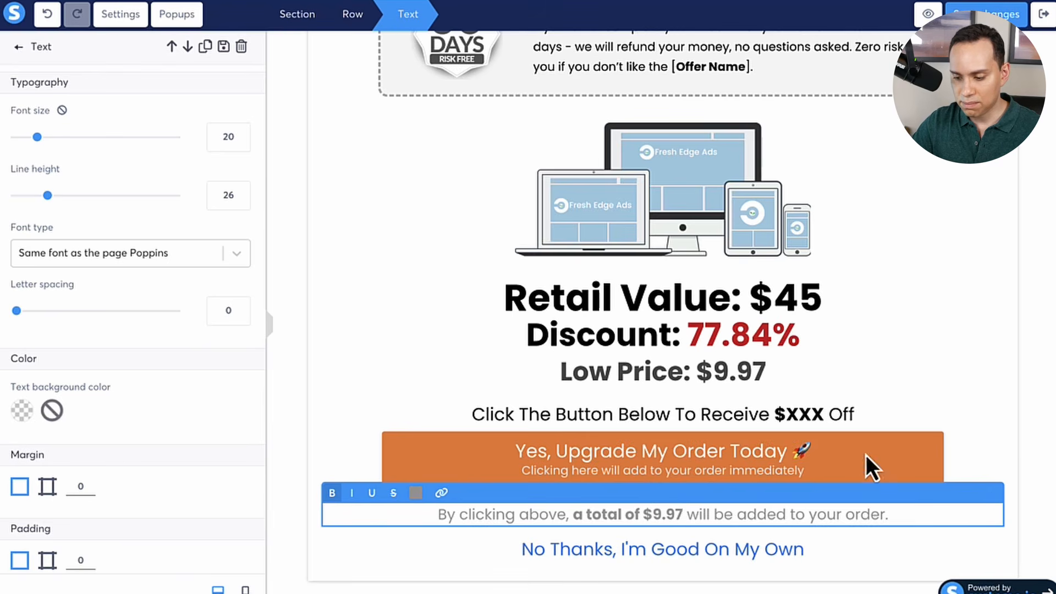
left_click(803, 402)
Switch to the Google Docs example, look up the dollars-off amount in its pricing section, and return to the page editor
key("ctrl+Right")
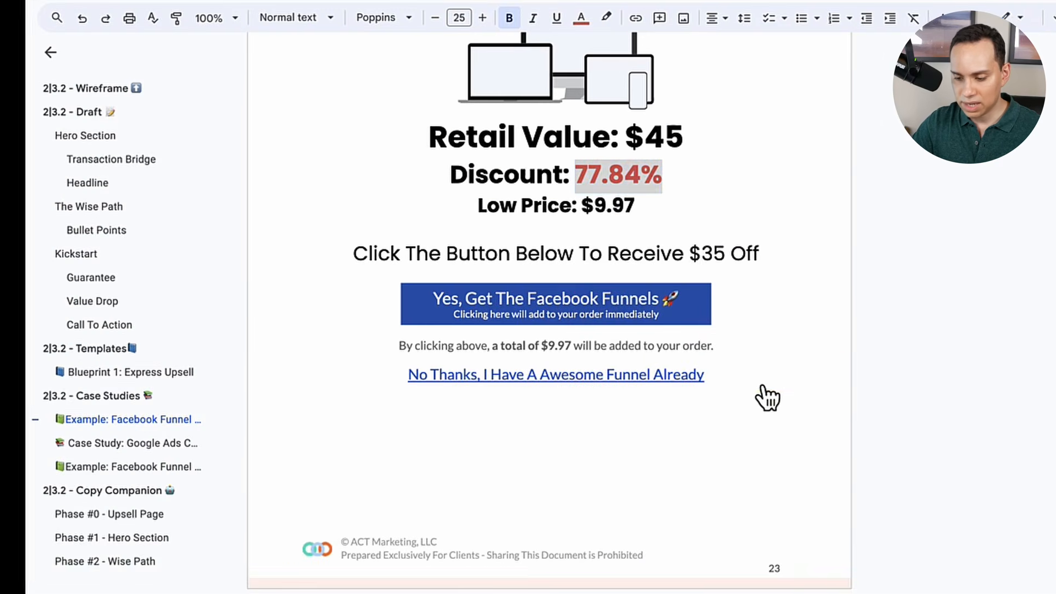
left_click(665, 253)
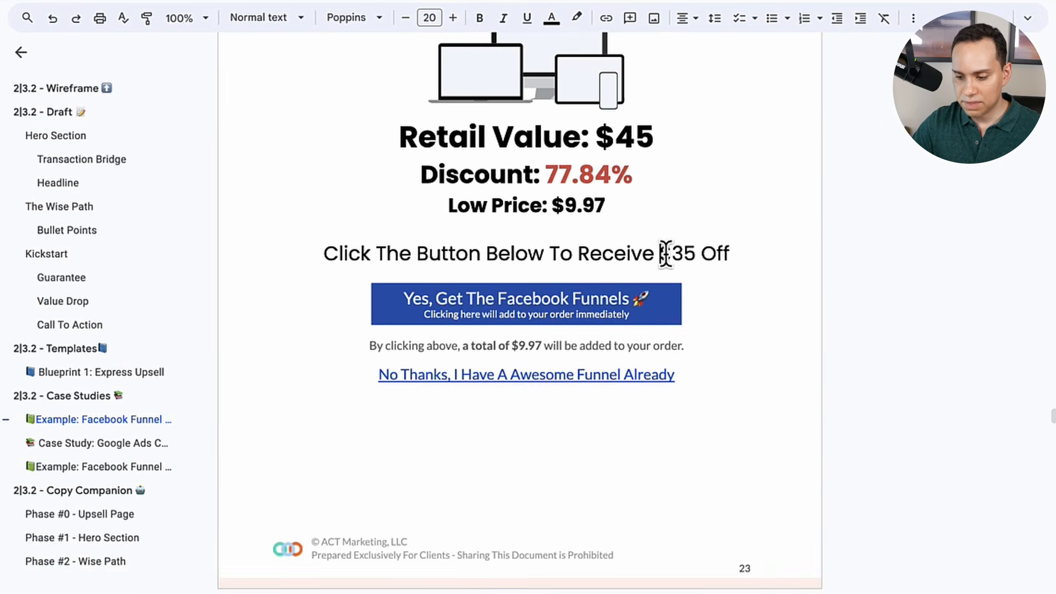
key("ctrl+Left")
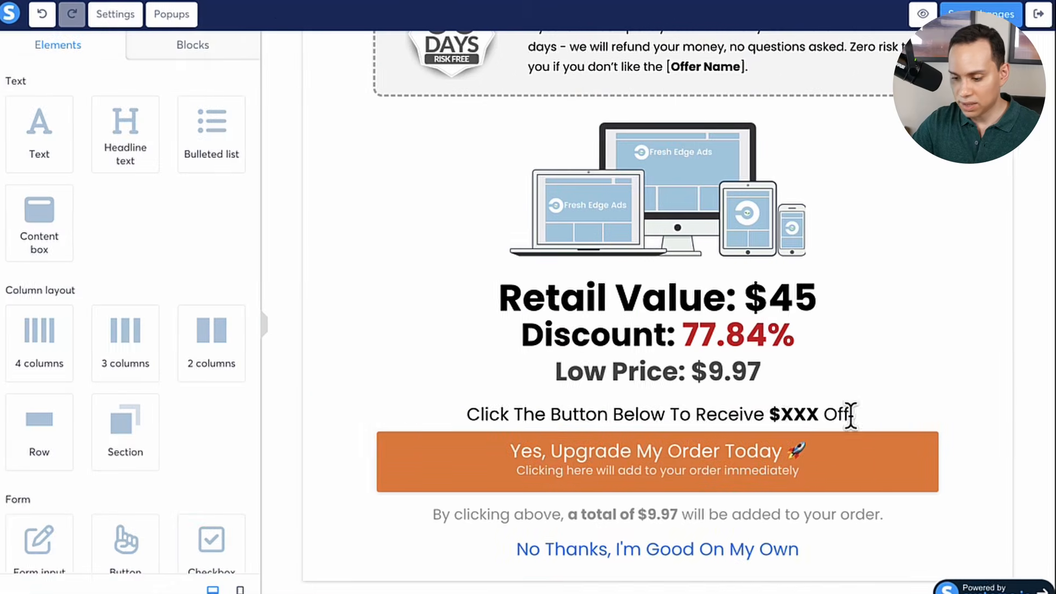
Replace the XXX placeholder in the "Click The Button Below To Receive" line so it reads $35, without a duplicate dollar sign
left_click(813, 421)
double_click(813, 413)
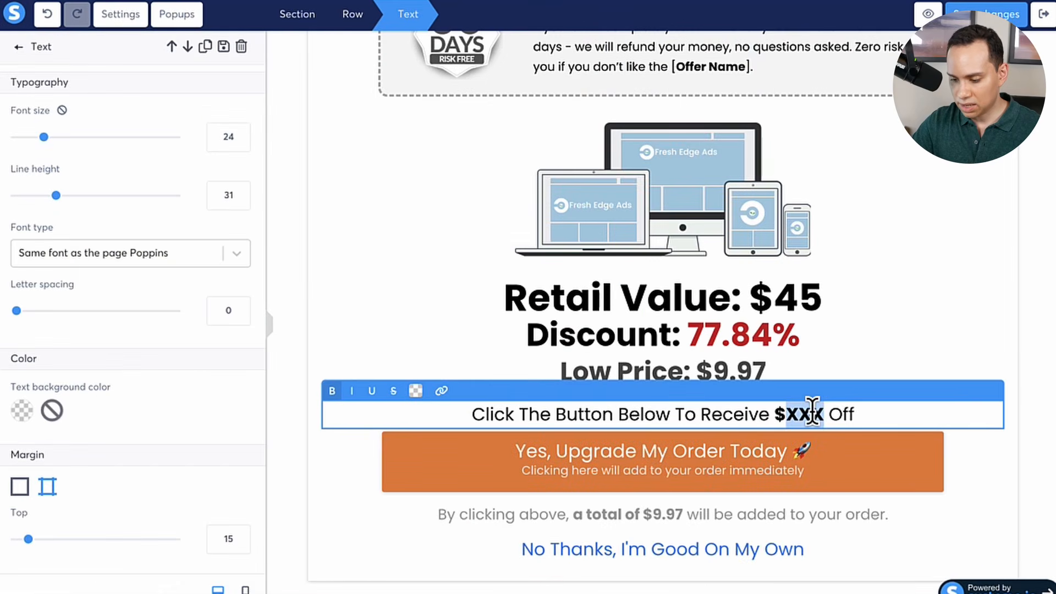
type("$35")
key("Escape")
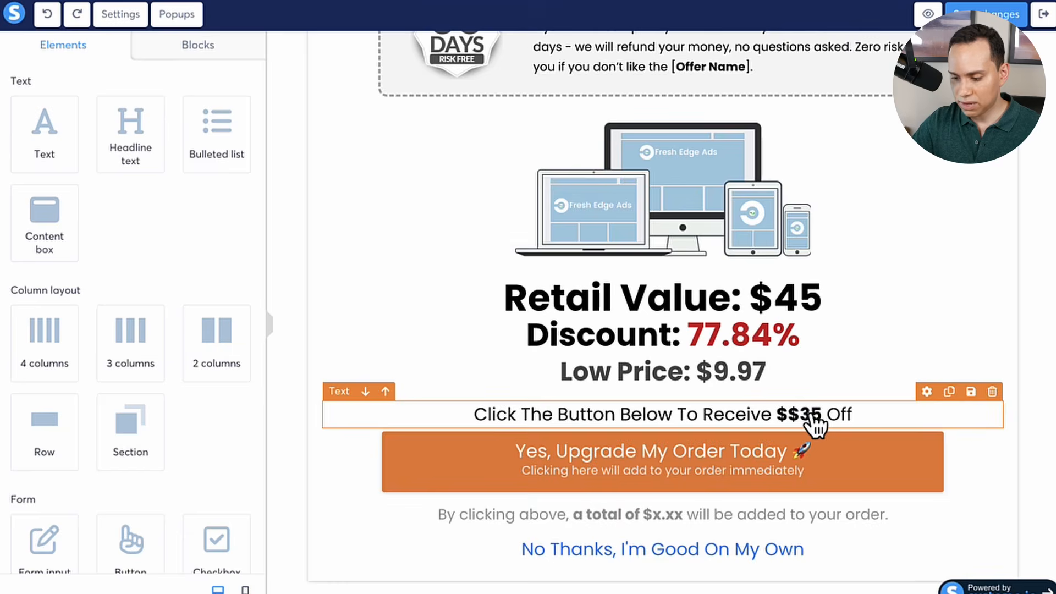
left_click(797, 420)
left_click(809, 414)
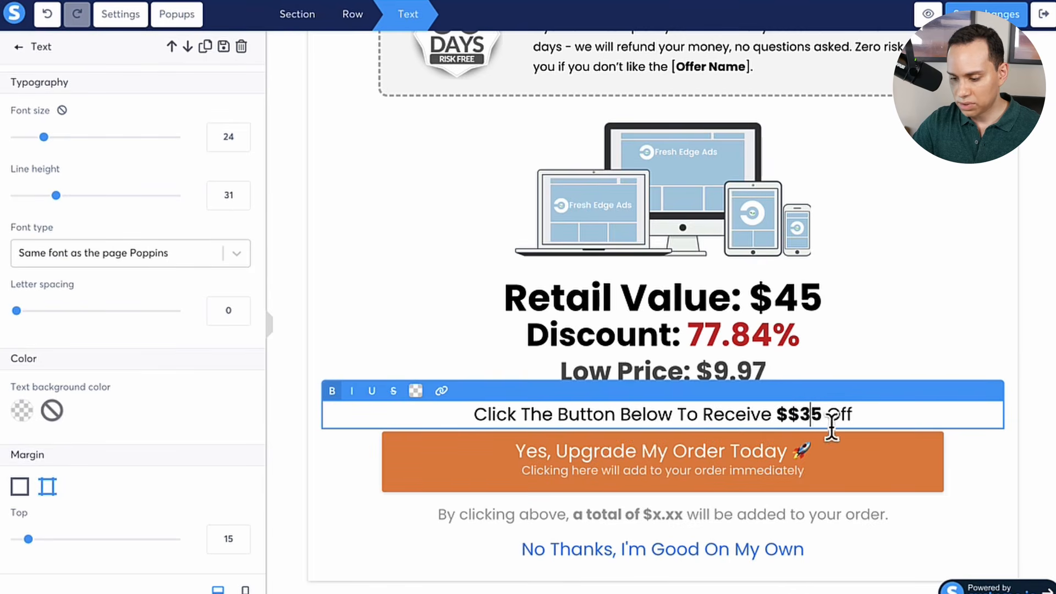
key("BackSpace")
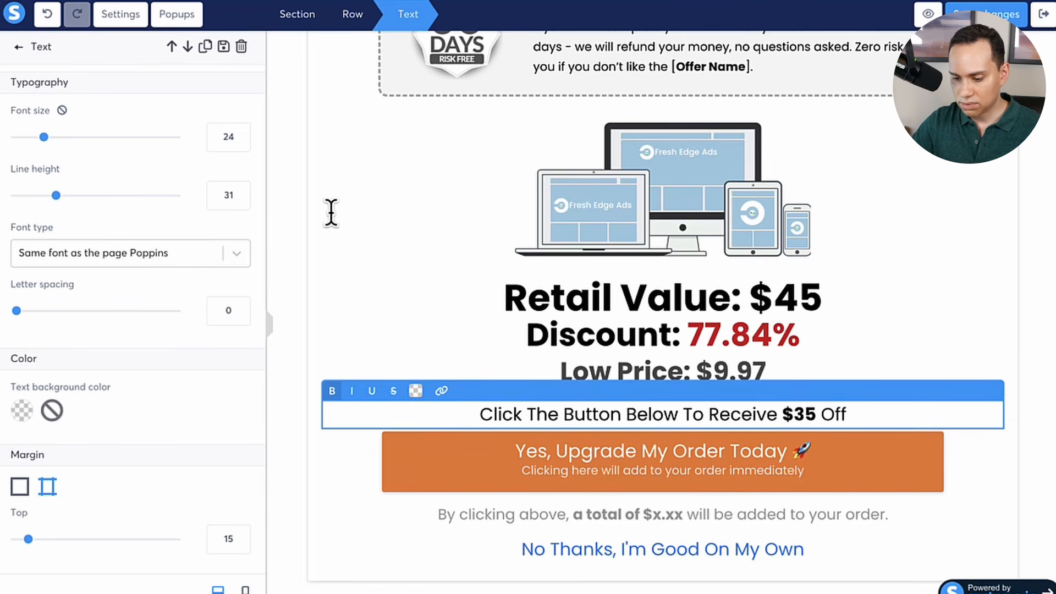
key("Escape")
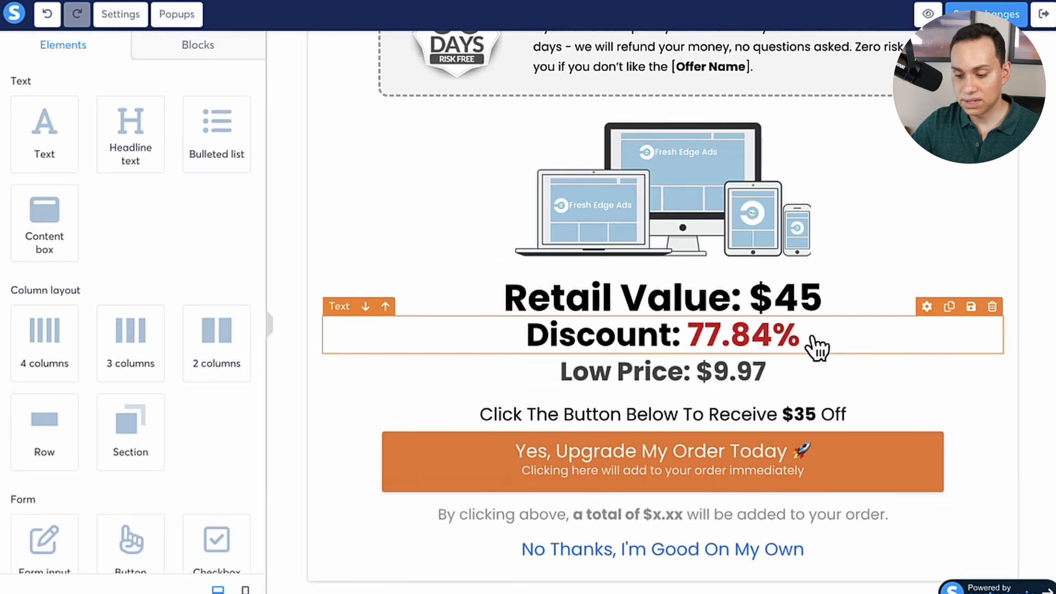
Insert a two-column layout between the "$35 Off" line and the orange order button
scroll(814, 348, "up", 10)
scroll(814, 348, "down", 10)
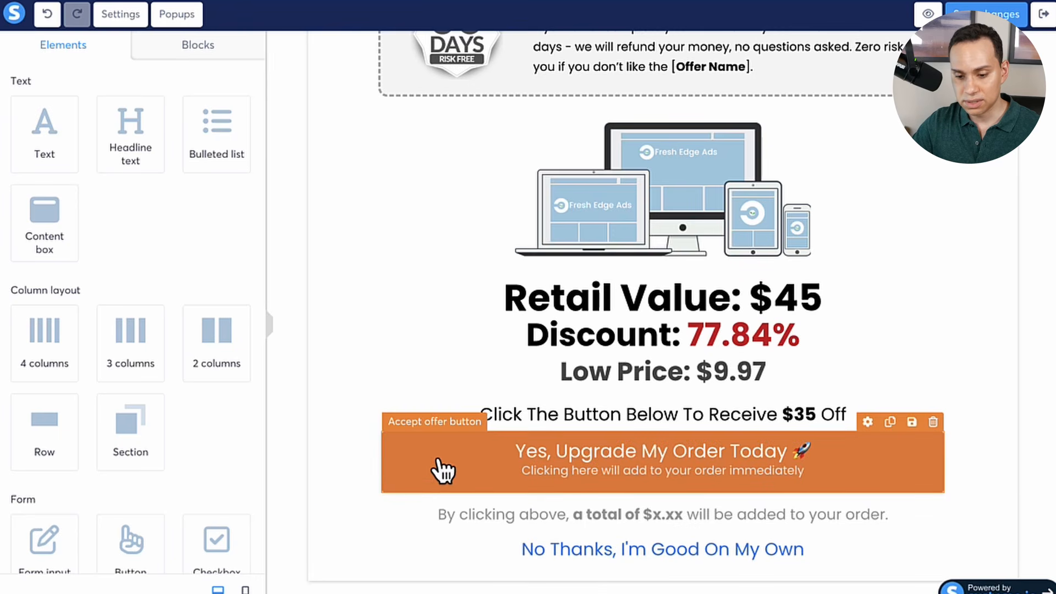
scroll(130, 222, "down", 8)
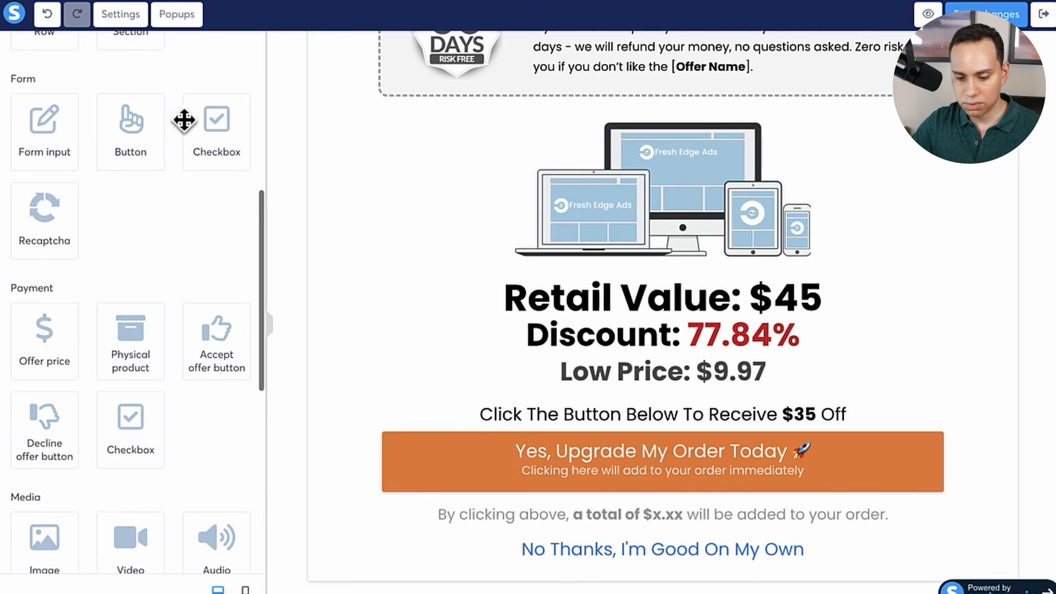
scroll(168, 182, "down", 4)
scroll(168, 182, "up", 1)
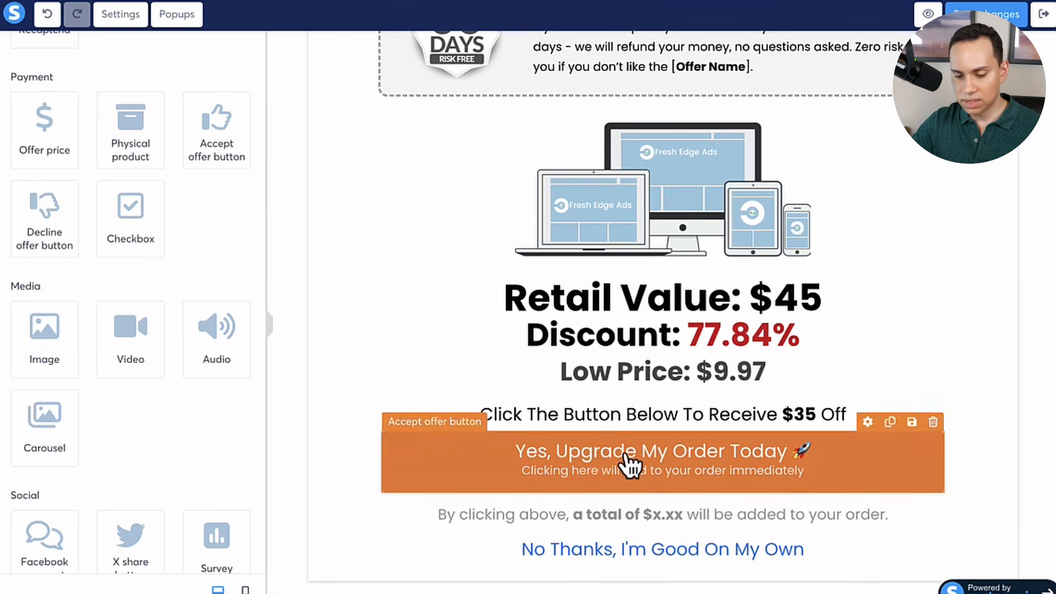
scroll(174, 282, "up", 8)
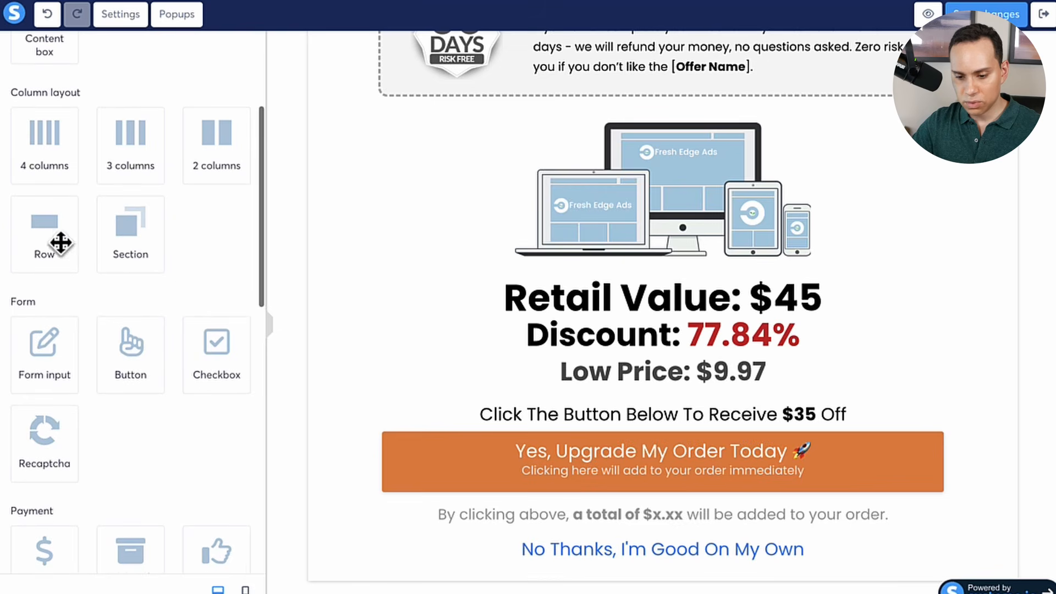
left_click_drag(198, 127, 643, 428)
Add an Accept offer button to the first new column and a Decline offer button to the second
scroll(320, 407, "down", 1)
scroll(113, 252, "down", 7)
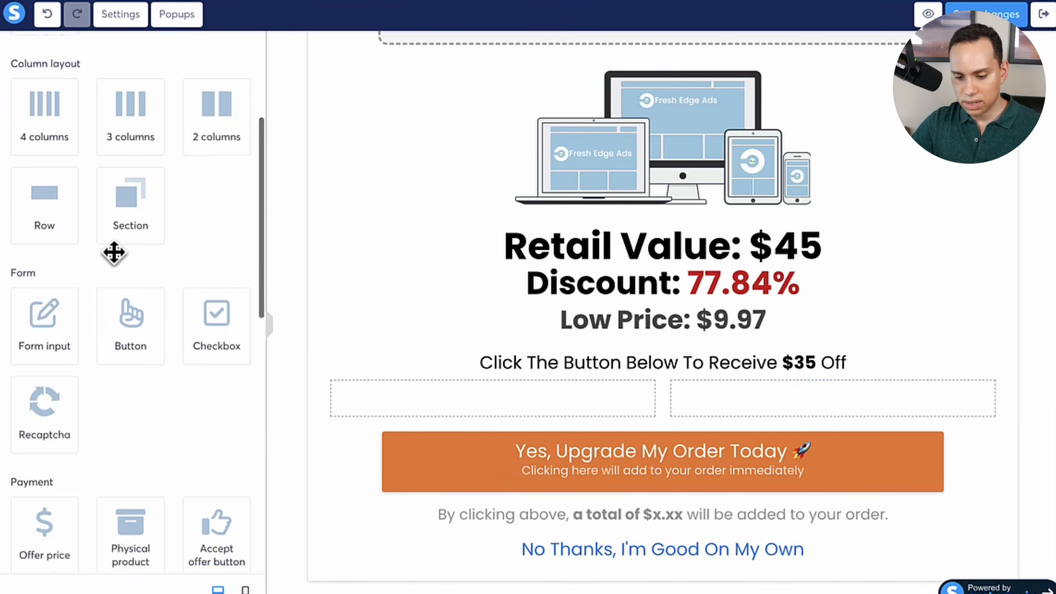
left_click_drag(217, 160, 478, 409)
left_click_drag(45, 273, 808, 413)
Place an Offer price element below the orange order button, and delete it again
scroll(676, 433, "down", 1)
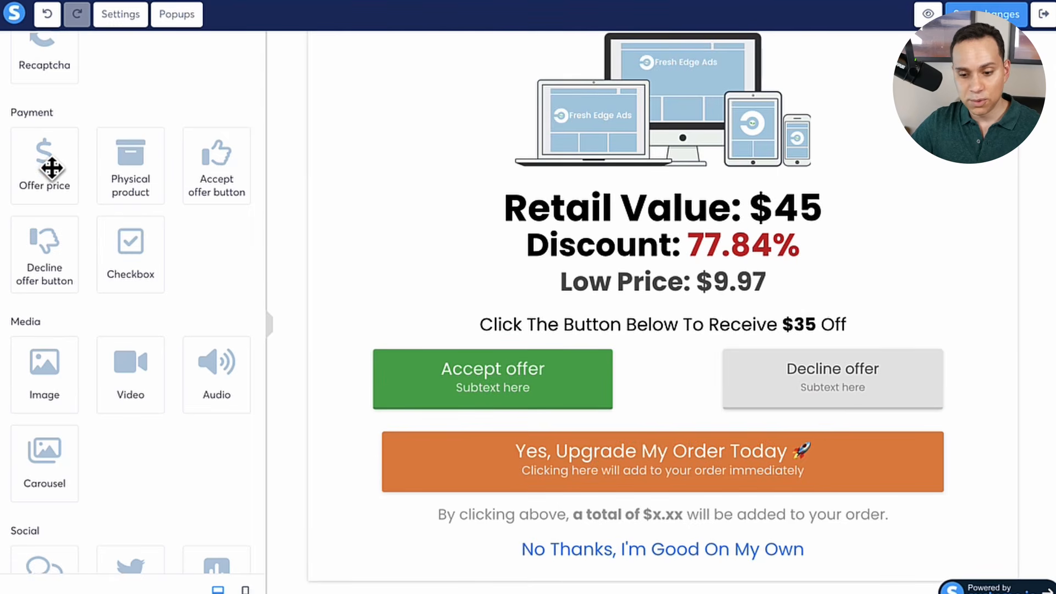
left_click_drag(51, 167, 655, 499)
scroll(654, 500, "down", 1)
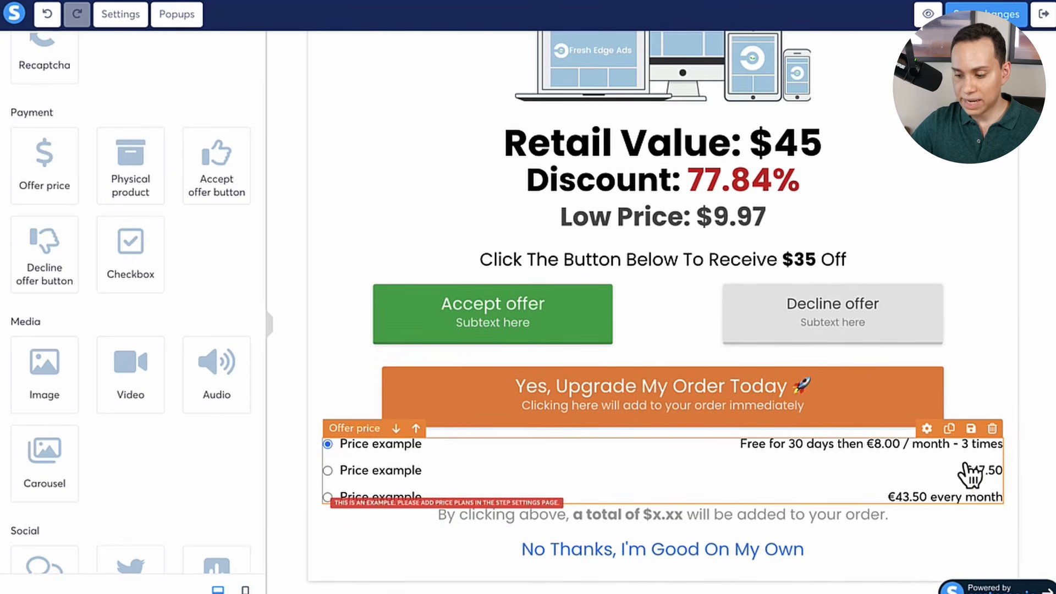
left_click(992, 429)
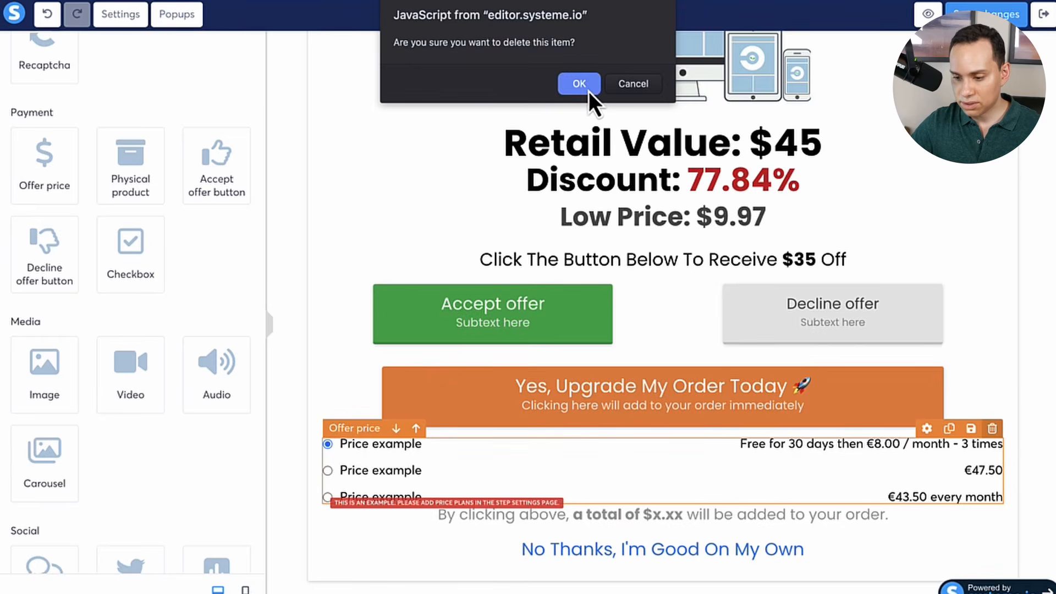
left_click(586, 91)
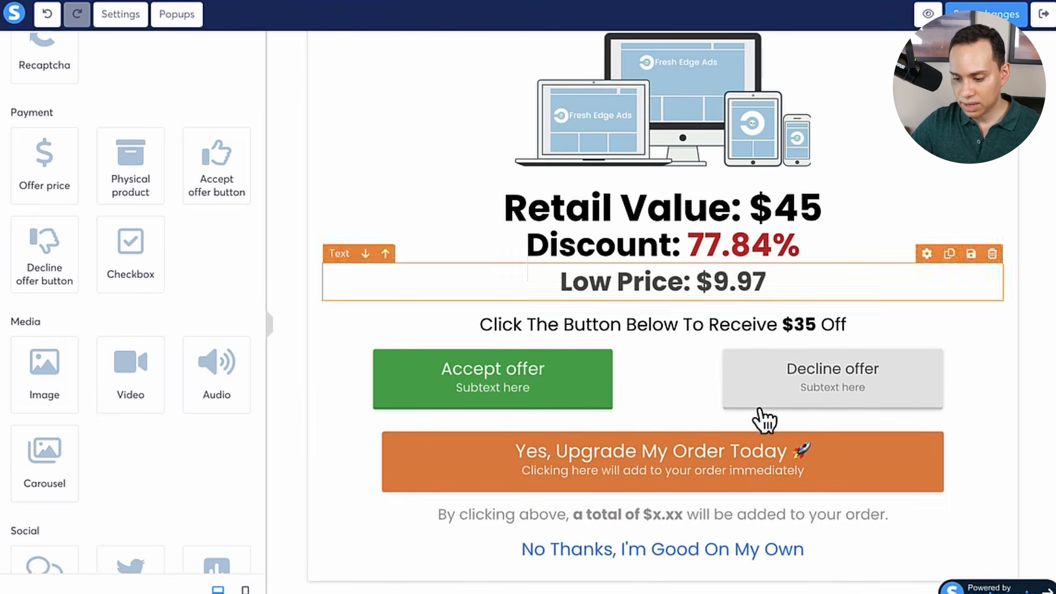
Set the total amount in the "By clicking above" line to $9.97
left_click(661, 523)
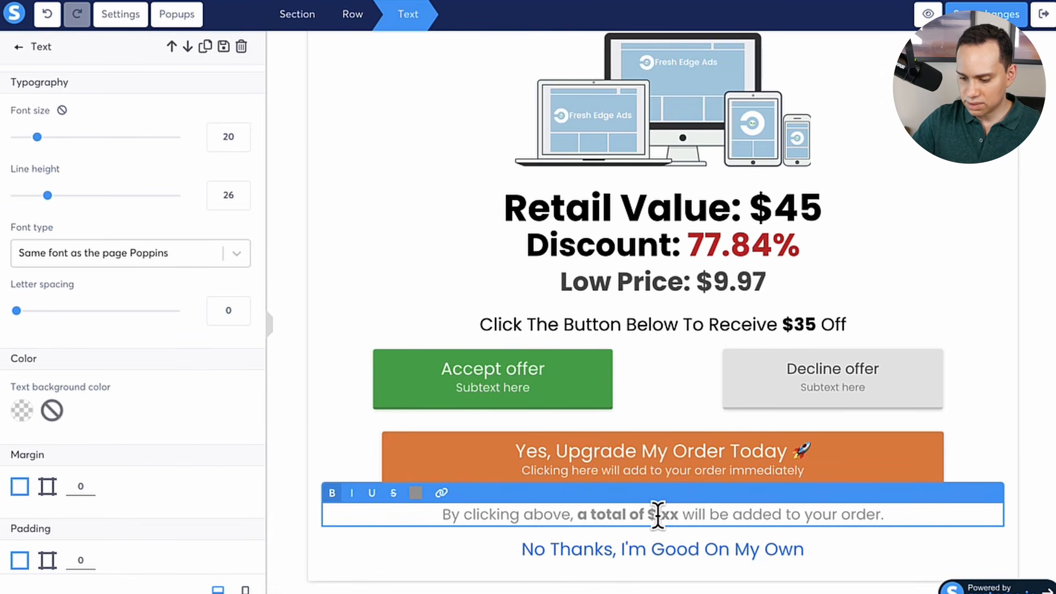
type("9.97")
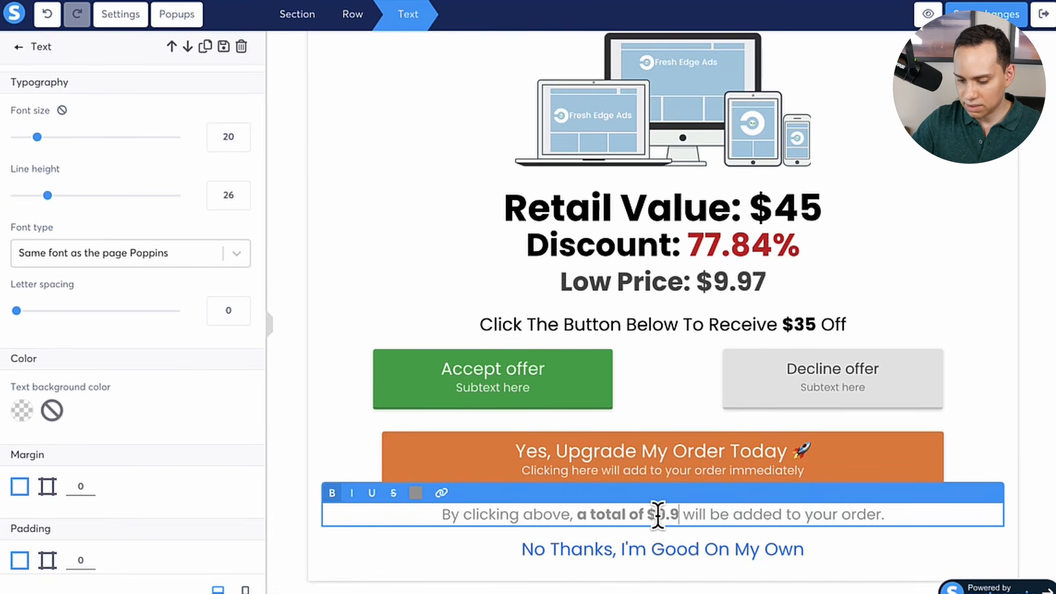
left_click(305, 422)
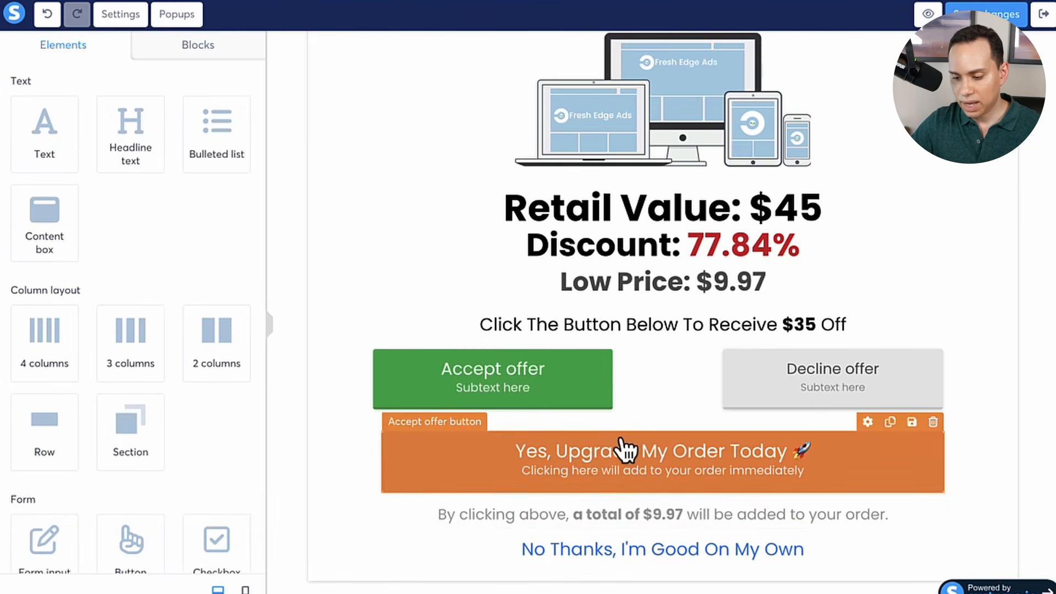
Insert an empty row between the bulleted list and the 100% Money Back Guarantee box
scroll(684, 431, "up", 3)
scroll(684, 434, "up", 10)
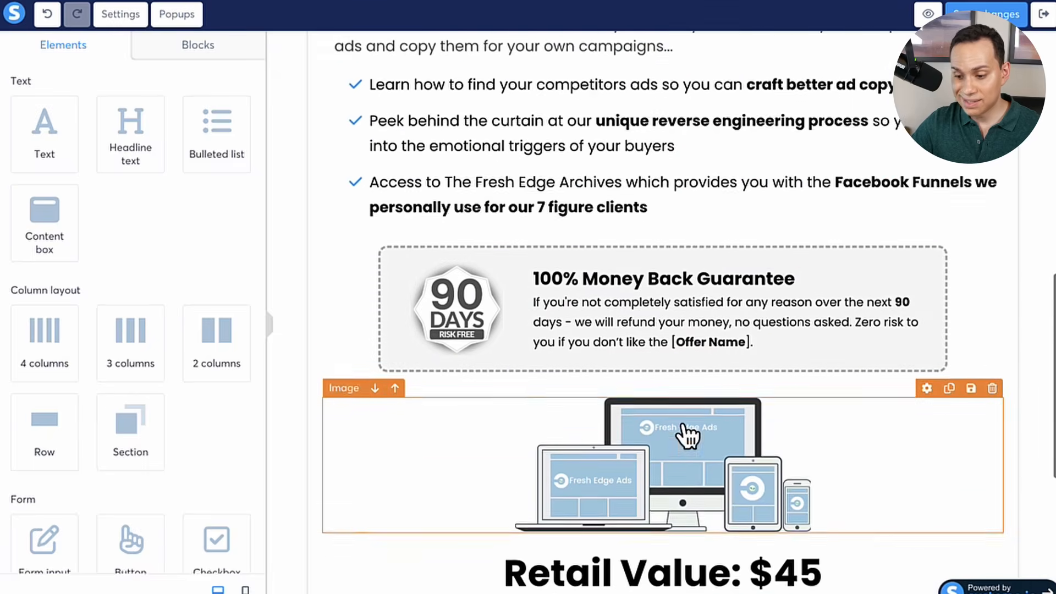
scroll(657, 392, "down", 7)
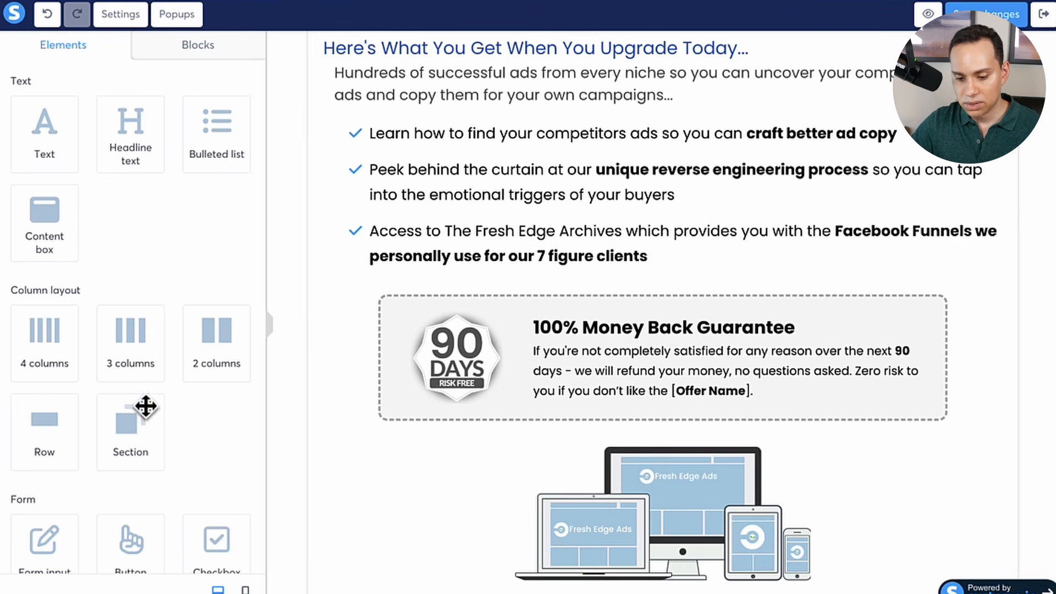
left_click_drag(55, 428, 506, 252)
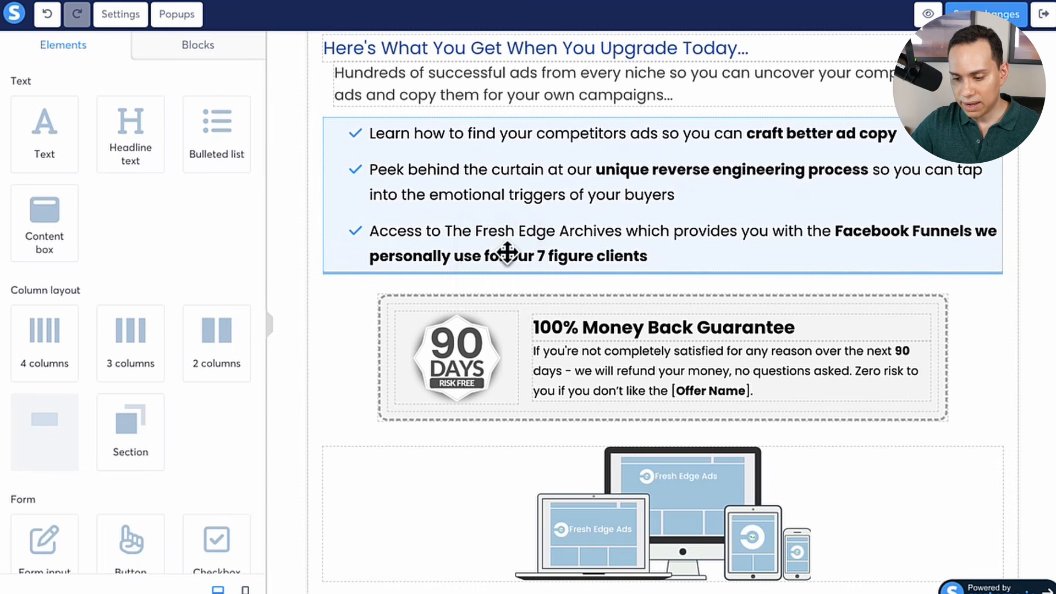
Add the "Card items with round image at the bottom" testimonials block and move its row directly below the guarantee box
left_click(183, 46)
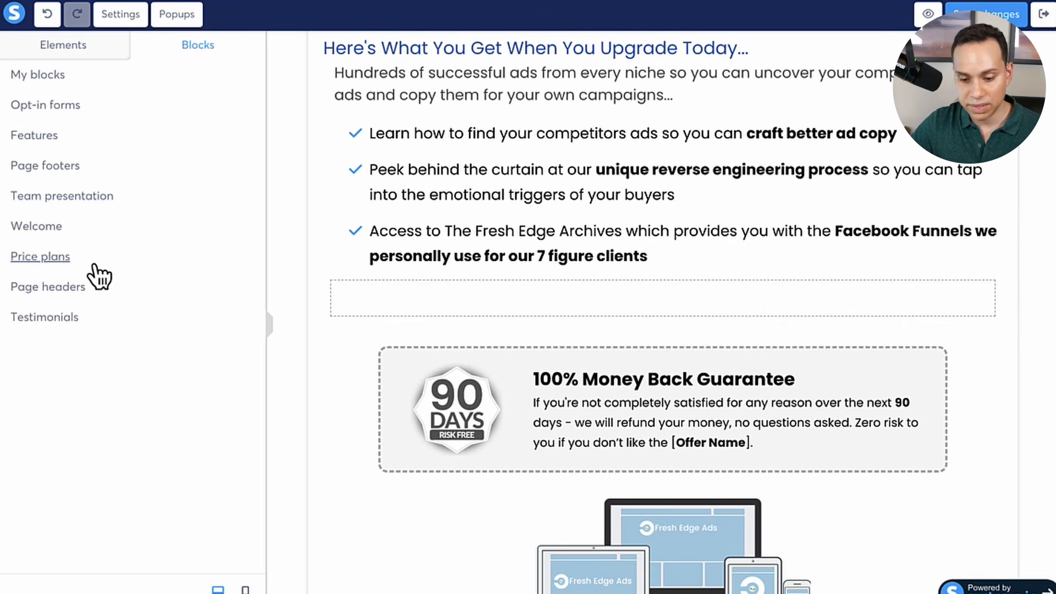
left_click(70, 317)
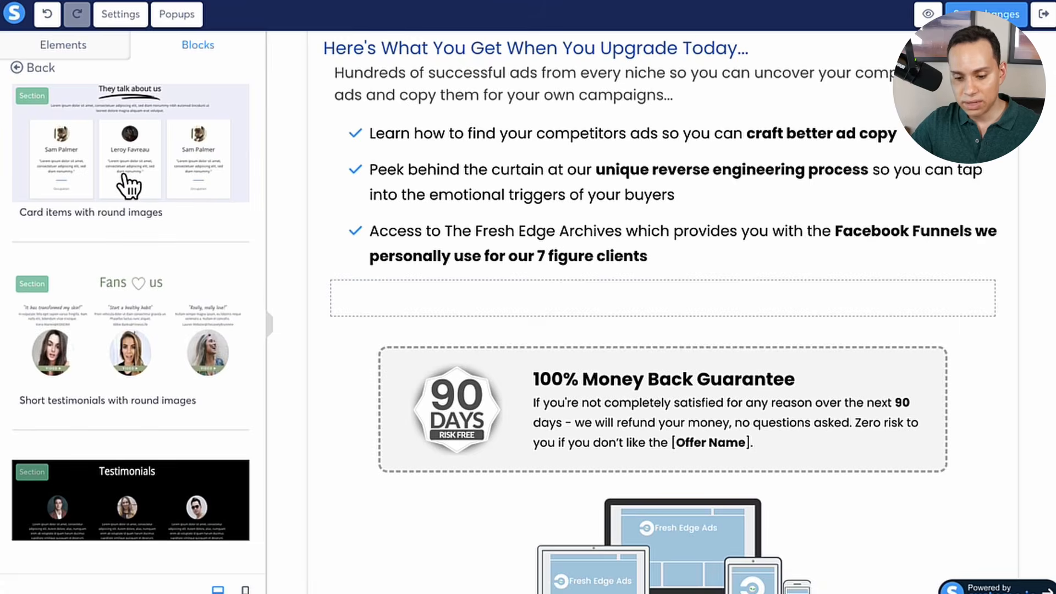
scroll(130, 184, "down", 4)
scroll(130, 184, "down", 20)
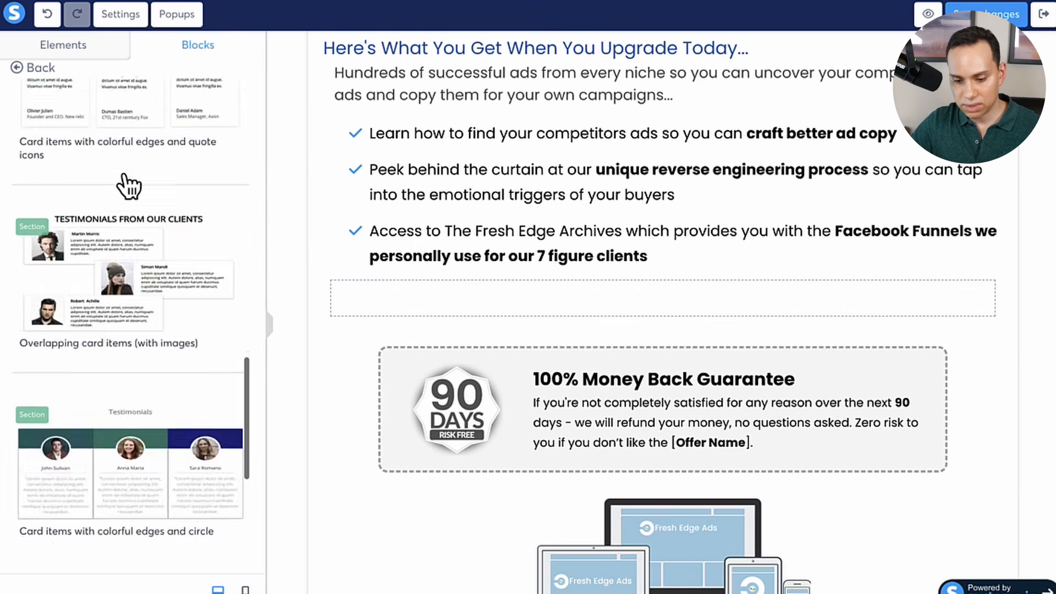
left_click_drag(165, 446, 104, 431)
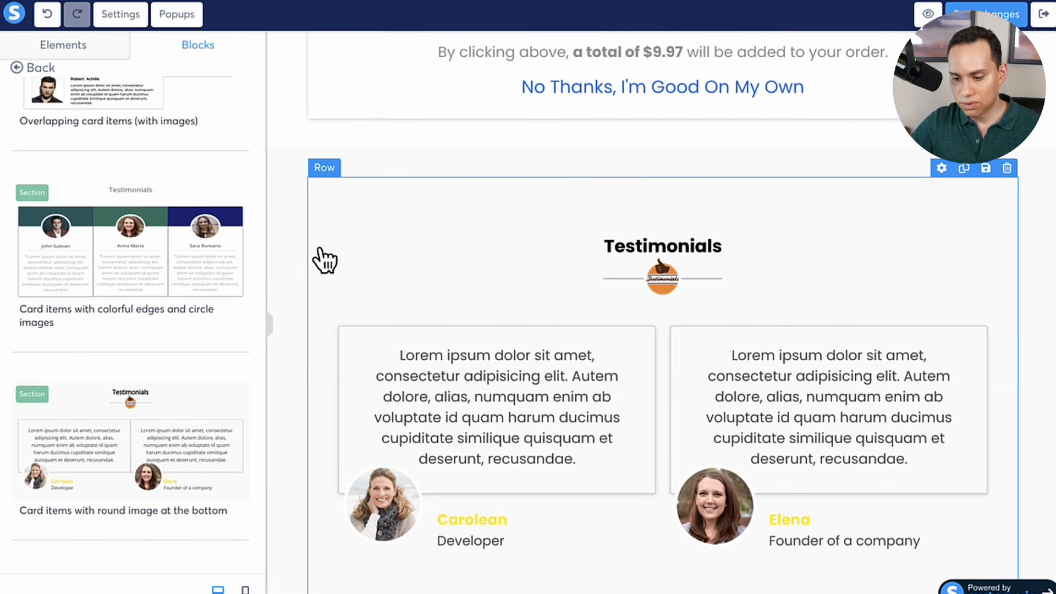
mouse_move(335, 253)
left_mouse_down()
mouse_move(388, 66)
mouse_move(387, 9)
mouse_move(408, 12)
mouse_move(378, 26)
mouse_move(411, 225)
mouse_move(461, 225)
mouse_move(449, 344)
mouse_move(568, 358)
mouse_move(565, 171)
mouse_move(501, 60)
mouse_move(443, 35)
mouse_move(447, 75)
mouse_move(453, 38)
mouse_move(440, 59)
mouse_move(431, 27)
mouse_move(349, 46)
mouse_move(357, 74)
mouse_move(360, 25)
mouse_move(348, 84)
mouse_move(348, 18)
mouse_move(361, 31)
mouse_move(337, 88)
left_mouse_up()
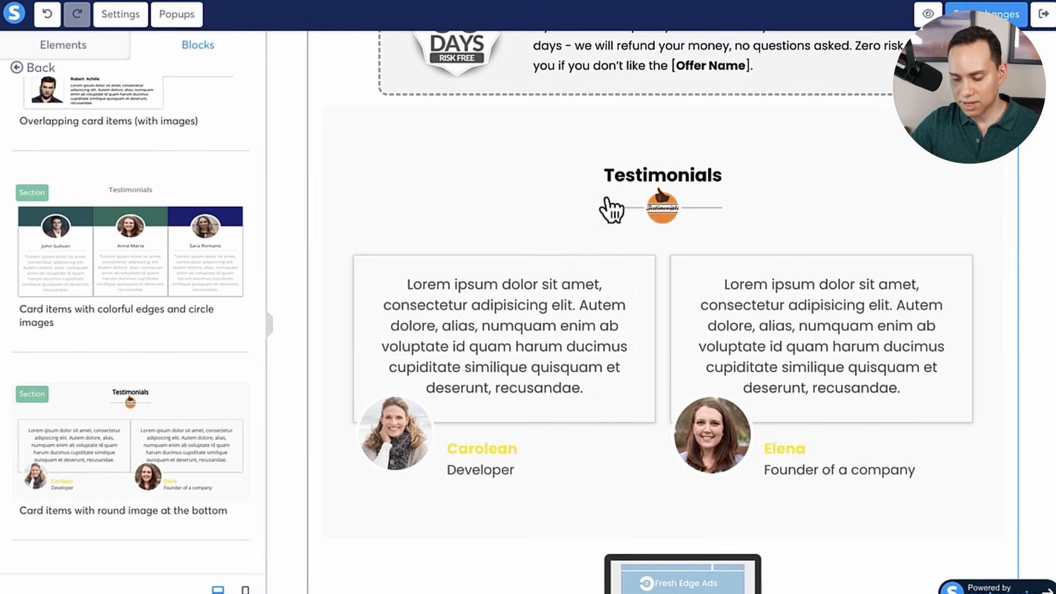
Move the money-back guarantee row below the testimonials and delete the empty row under the bulleted list
scroll(549, 330, "up", 5)
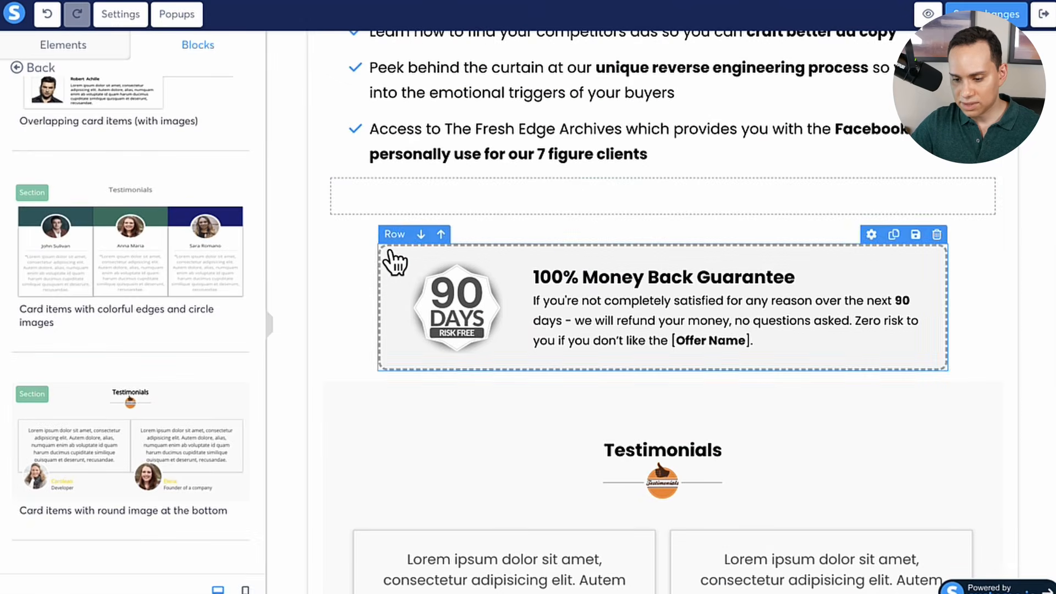
left_click(422, 236)
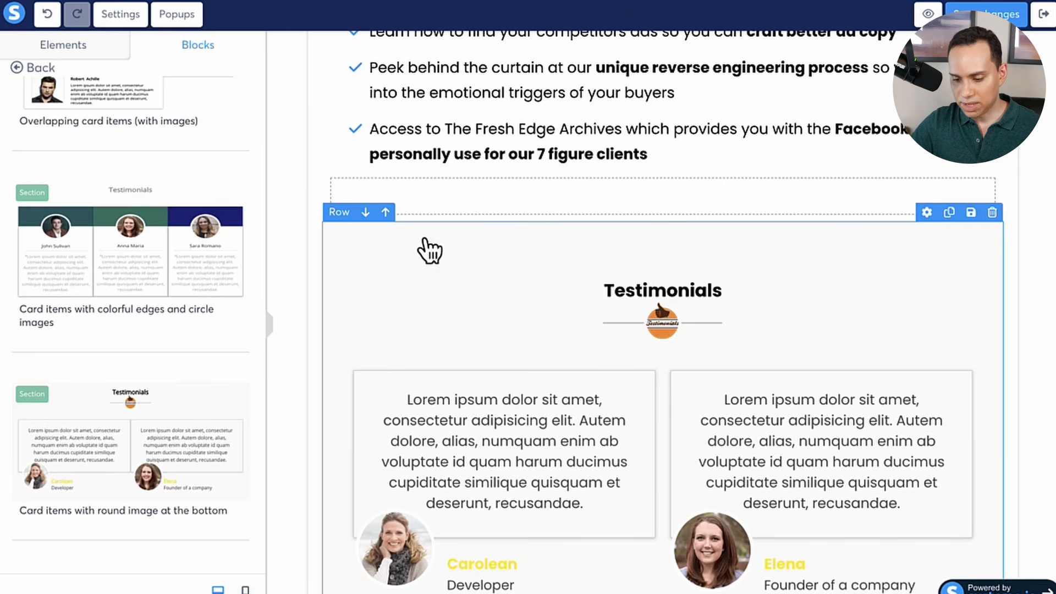
left_click(993, 161)
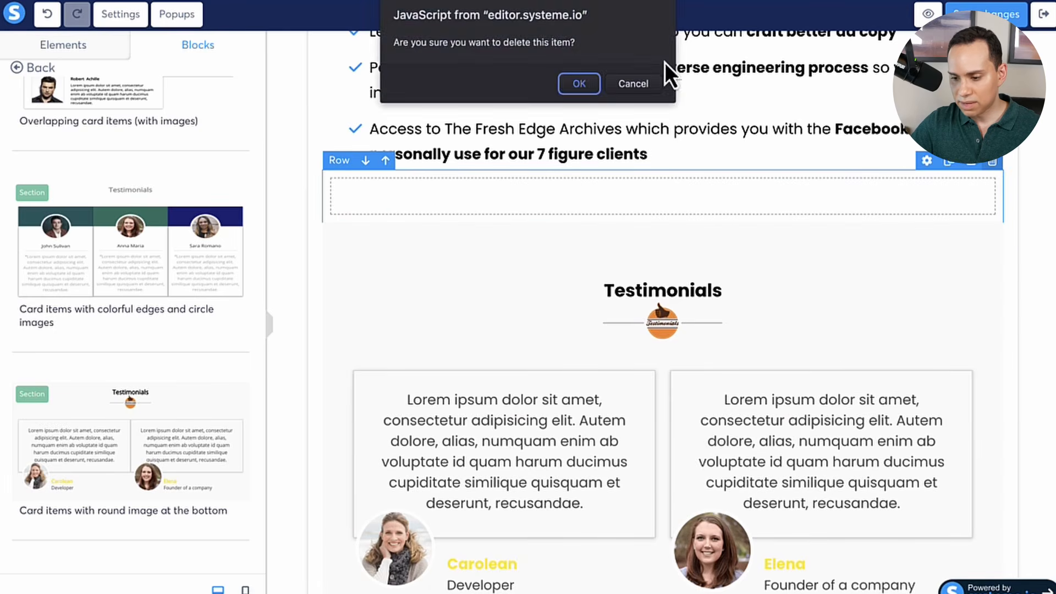
left_click(566, 83)
scroll(418, 265, "down", 5)
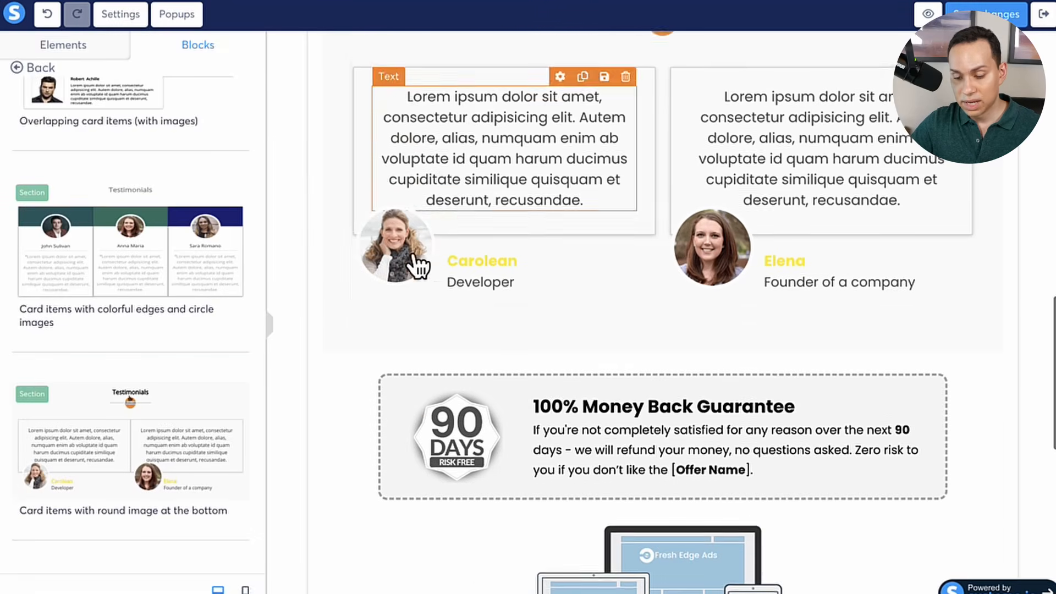
Delete the decorative divider image beneath the Testimonials heading
scroll(570, 252, "down", 2)
scroll(570, 231, "up", 6)
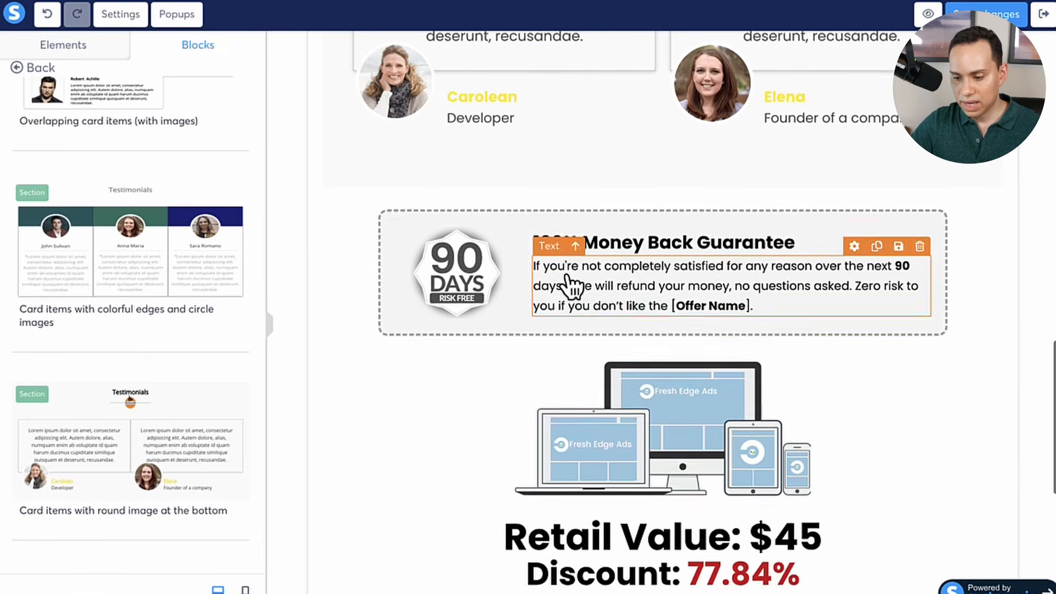
scroll(583, 190, "up", 1)
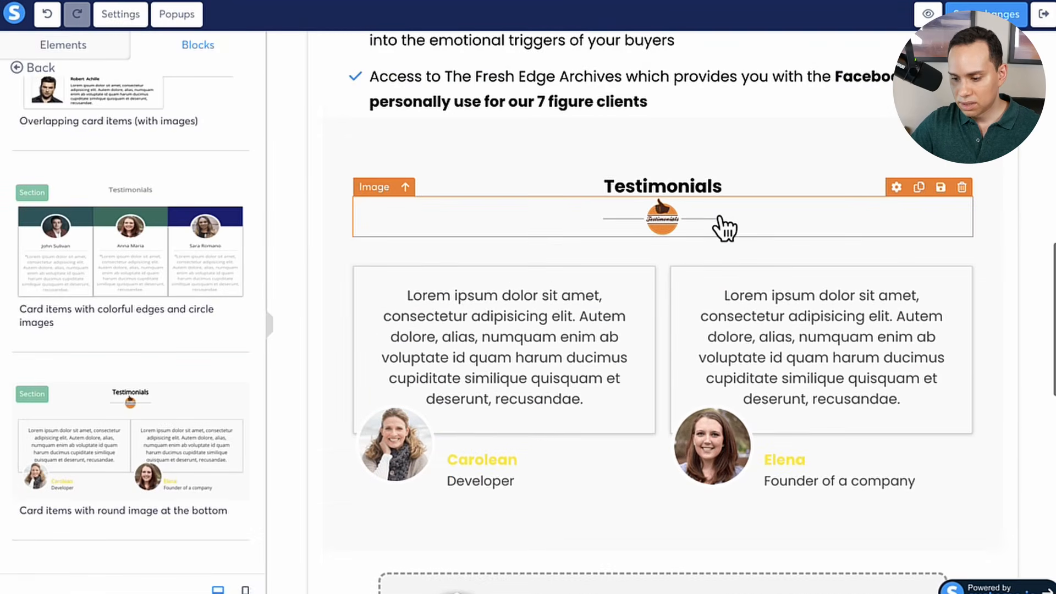
left_click(941, 219)
key("Delete")
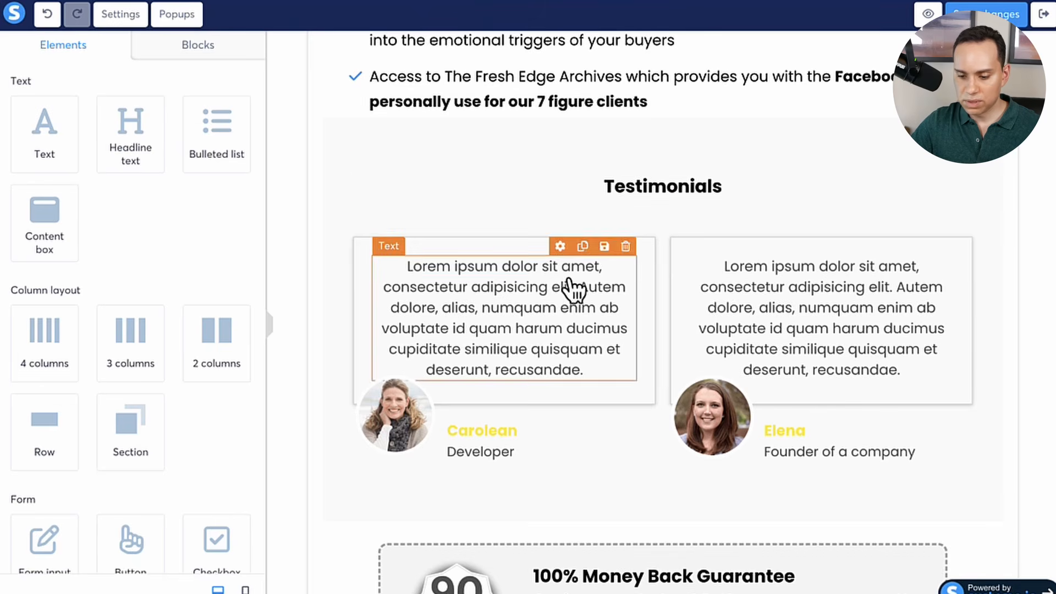
left_click(338, 165)
scroll(92, 358, "down", 5)
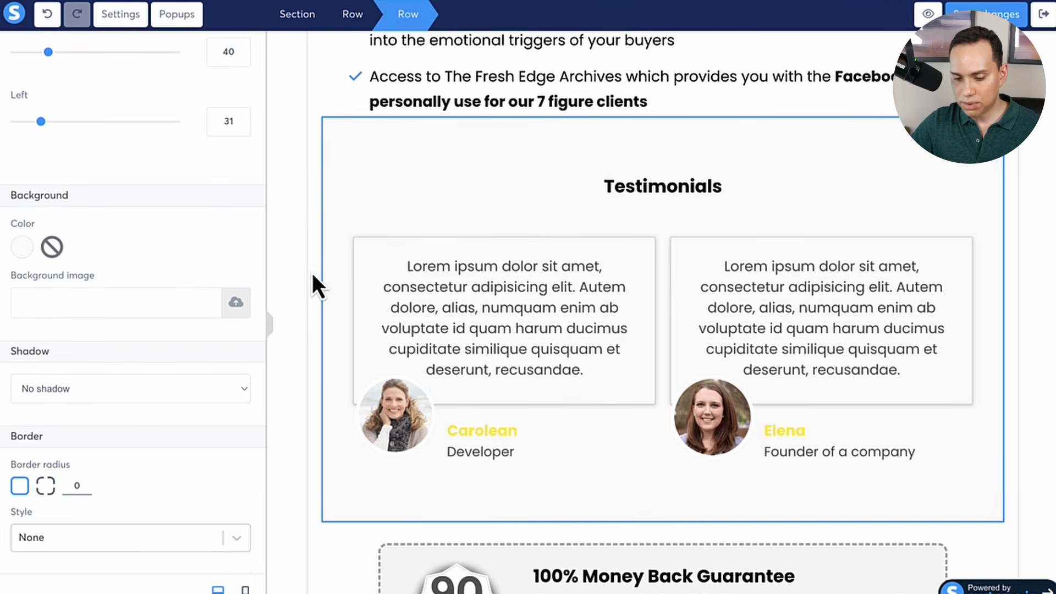
left_click(570, 180)
Delete the row with the default Accept offer and Decline offer buttons above the orange upgrade button
scroll(570, 180, "down", 4)
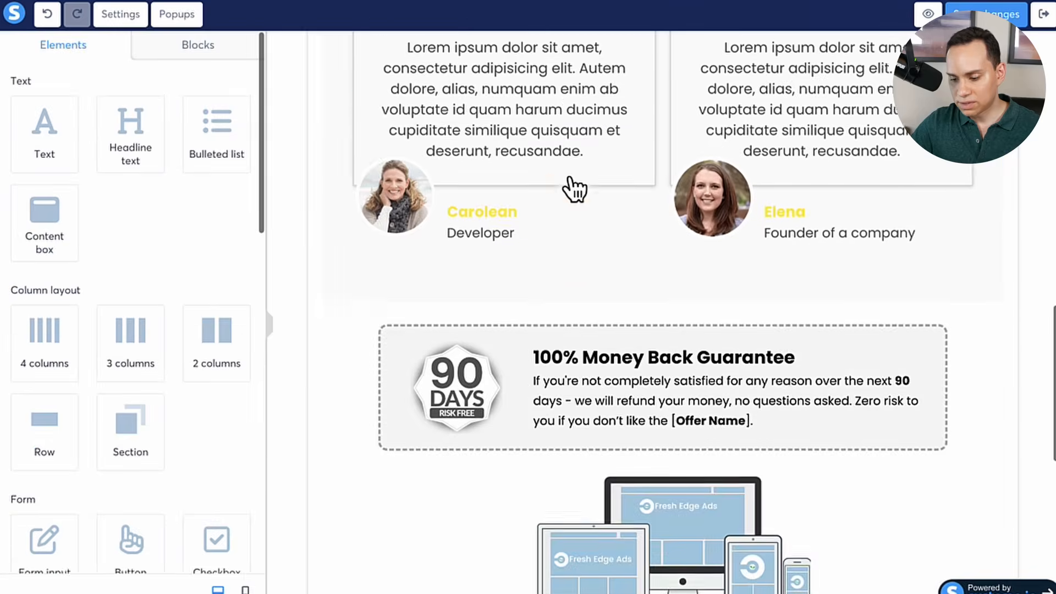
scroll(575, 190, "down", 8)
scroll(575, 188, "up", 1)
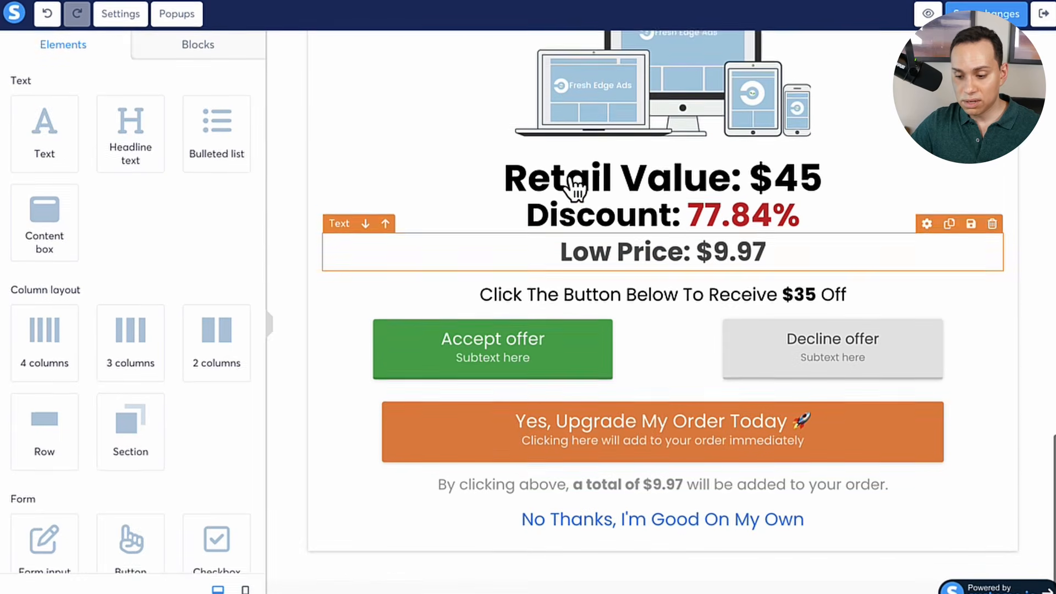
scroll(692, 328, "up", 1)
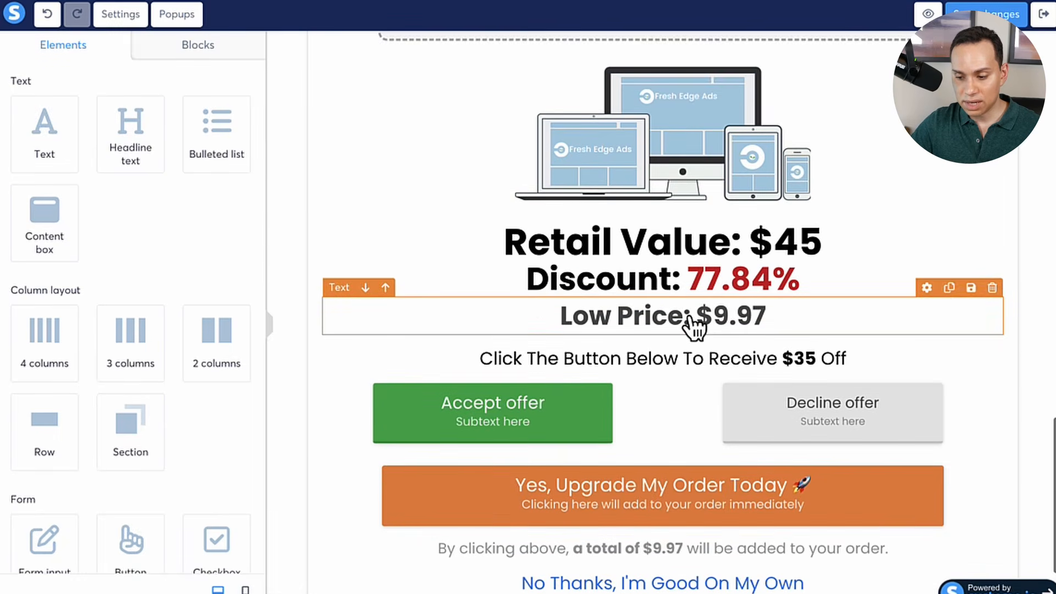
scroll(693, 327, "down", 1)
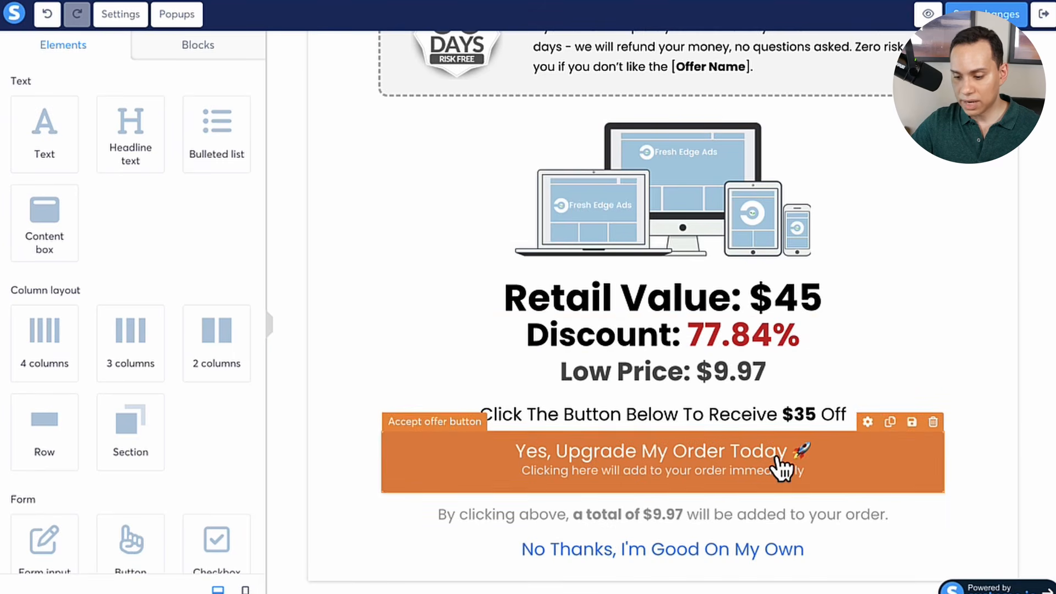
Save the upsell page changes and exit the page editor
scroll(801, 335, "up", 15)
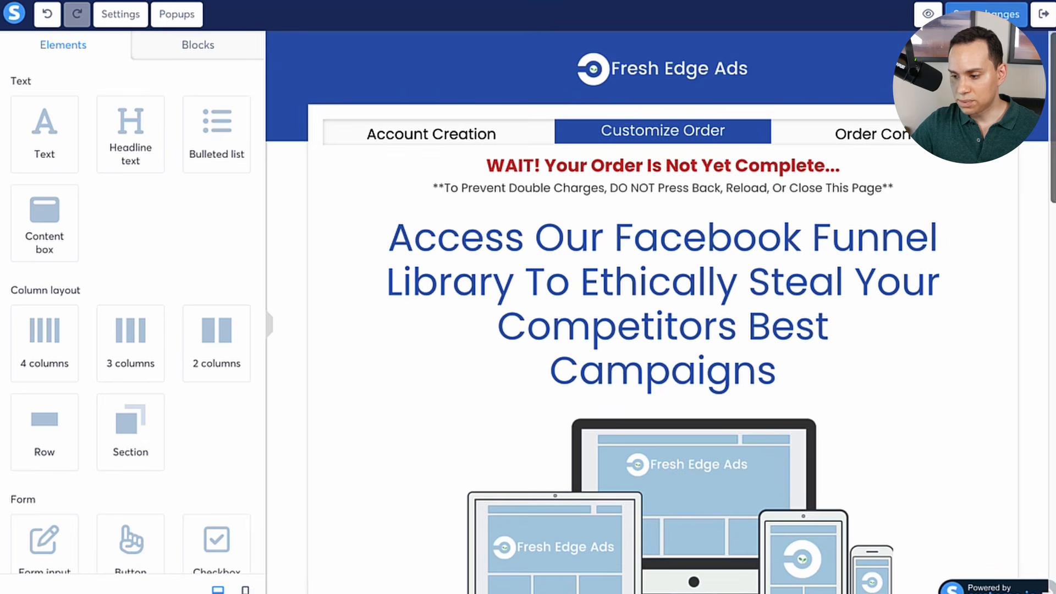
left_click(995, 15)
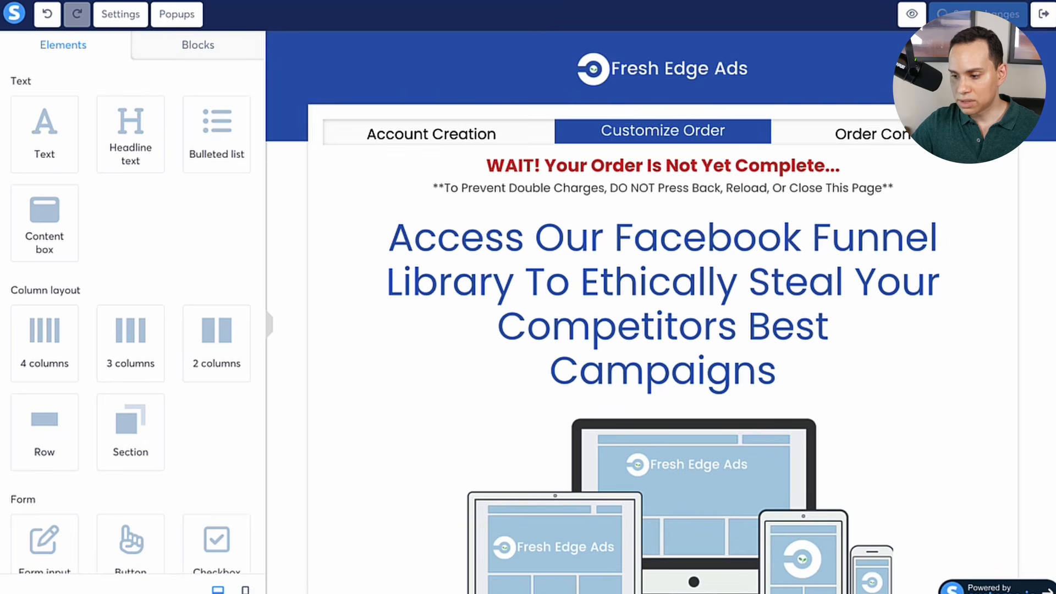
left_click(1043, 17)
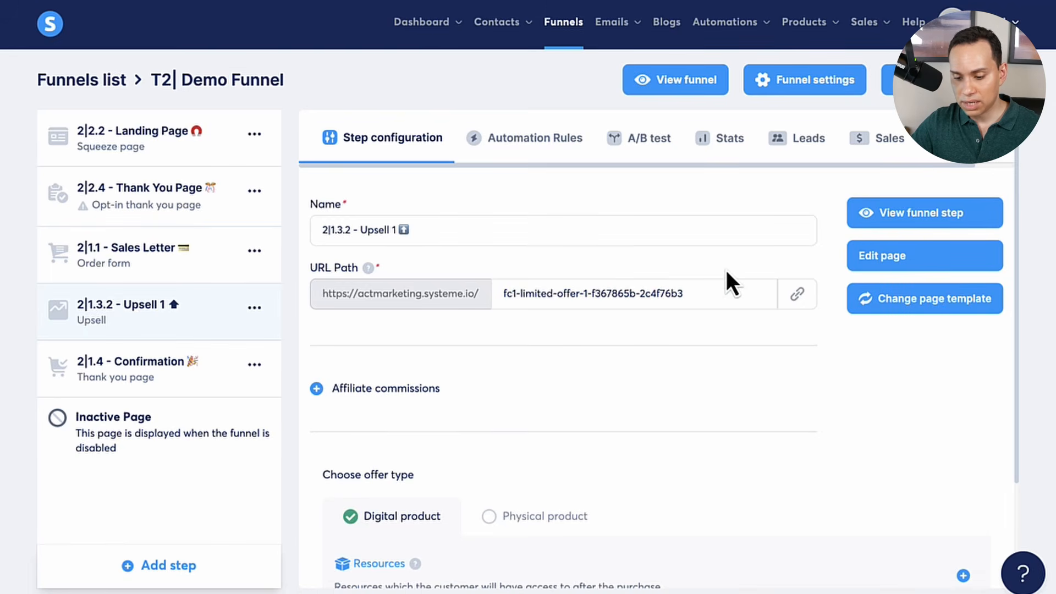
Begin adding a price plan to the Upsell 1 step's digital product offer
scroll(726, 271, "down", 2)
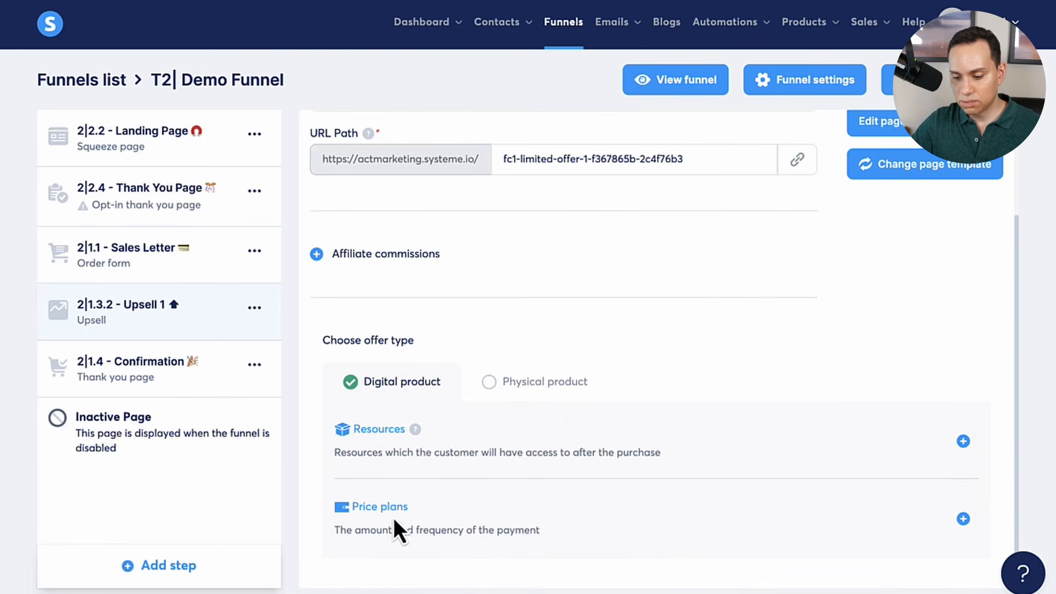
left_click(962, 519)
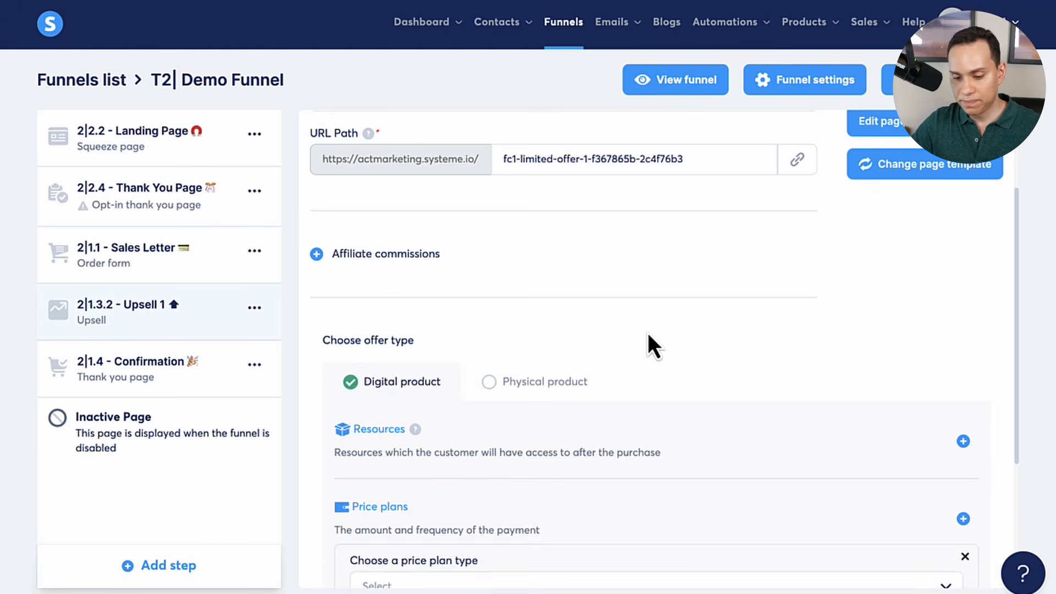
scroll(648, 334, "down", 4)
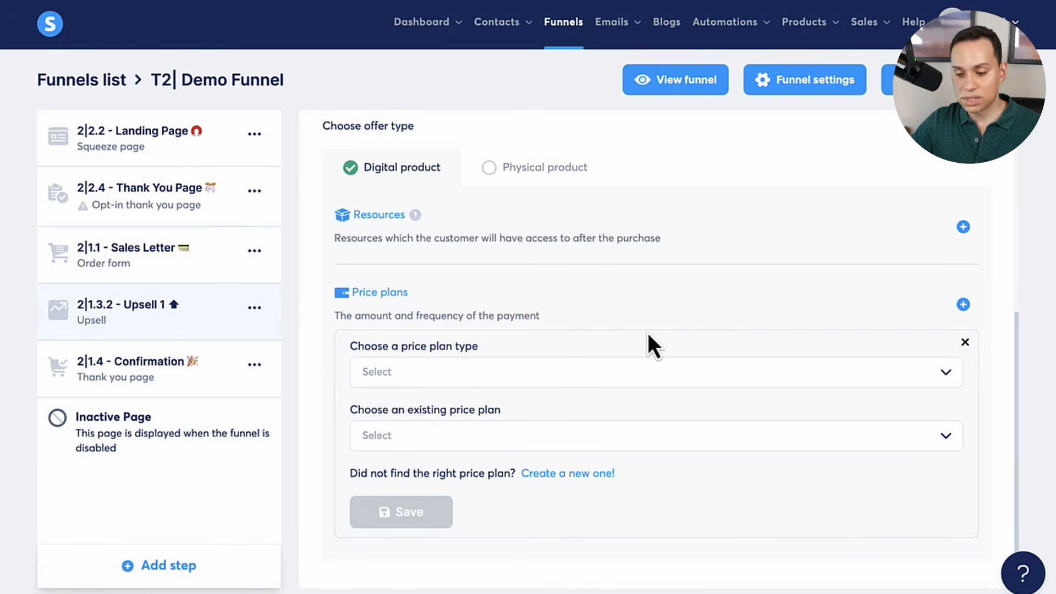
left_click(480, 374)
left_click(325, 413)
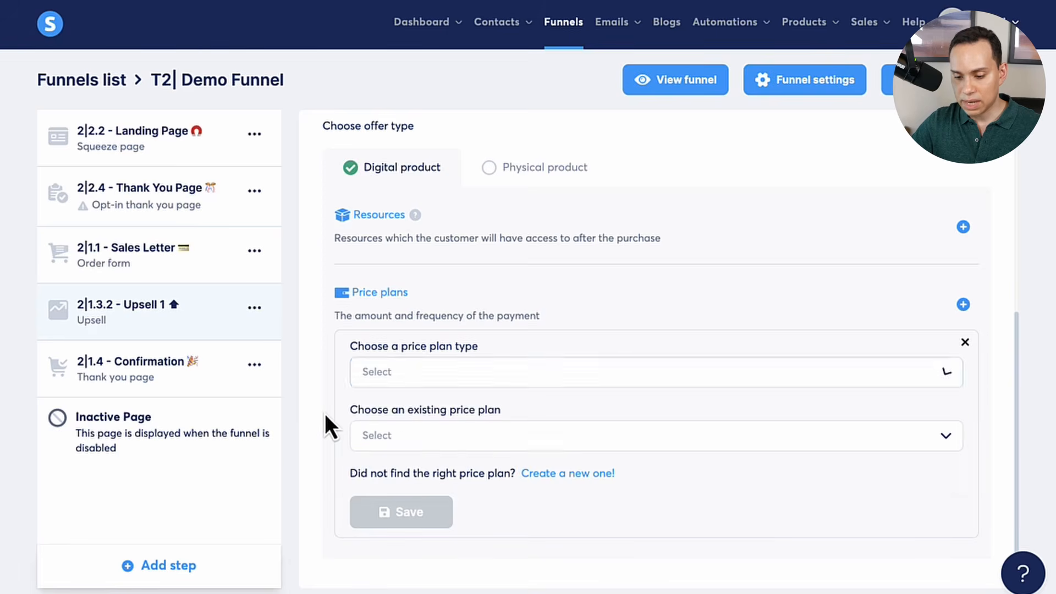
left_click(467, 433)
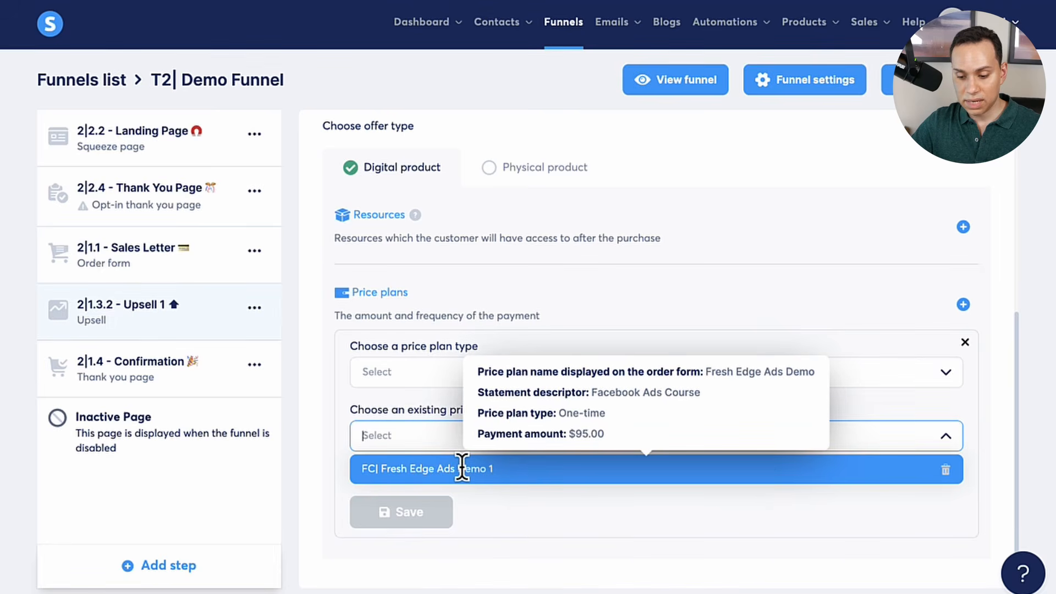
left_click(549, 470)
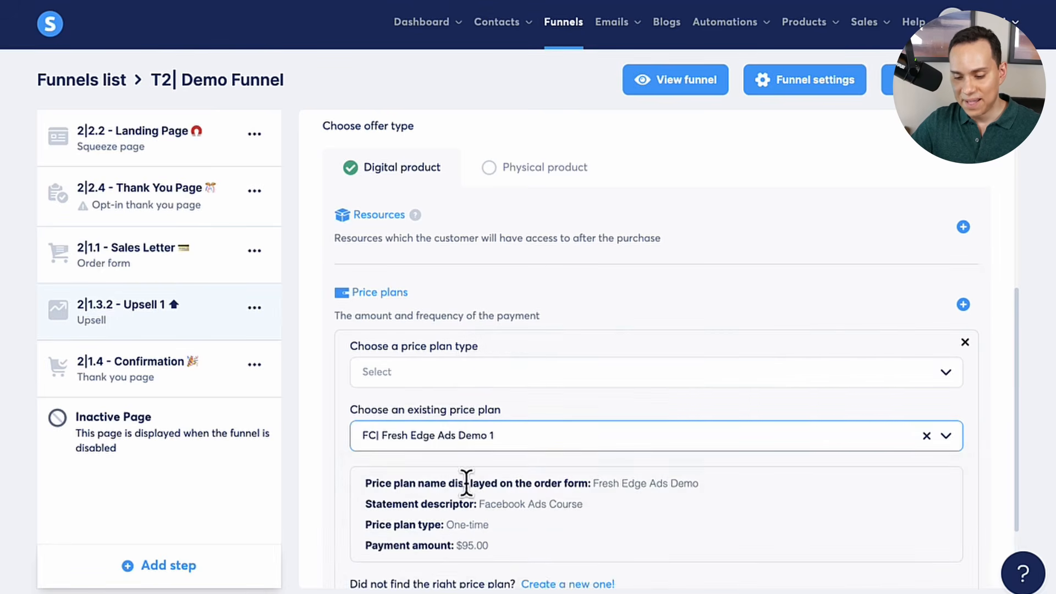
scroll(467, 484, "down", 2)
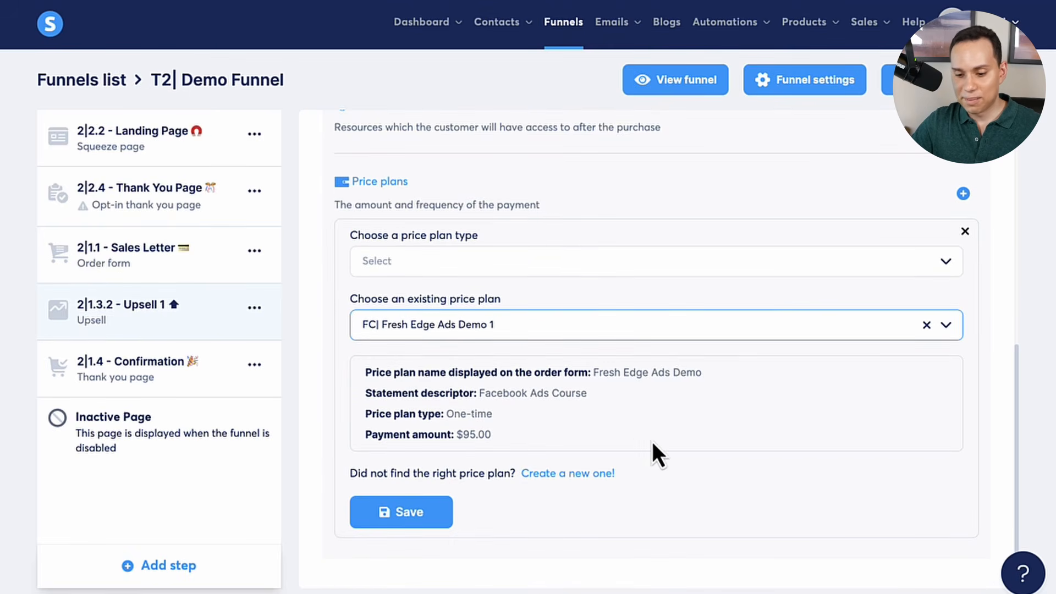
Start a new price plan with order-form name "Facebook Ad Library - 77% Discount", dashboard name "FW| FB Ad Library - $9.97" and statement descriptor "Facebook Ad Library"
left_click(574, 473)
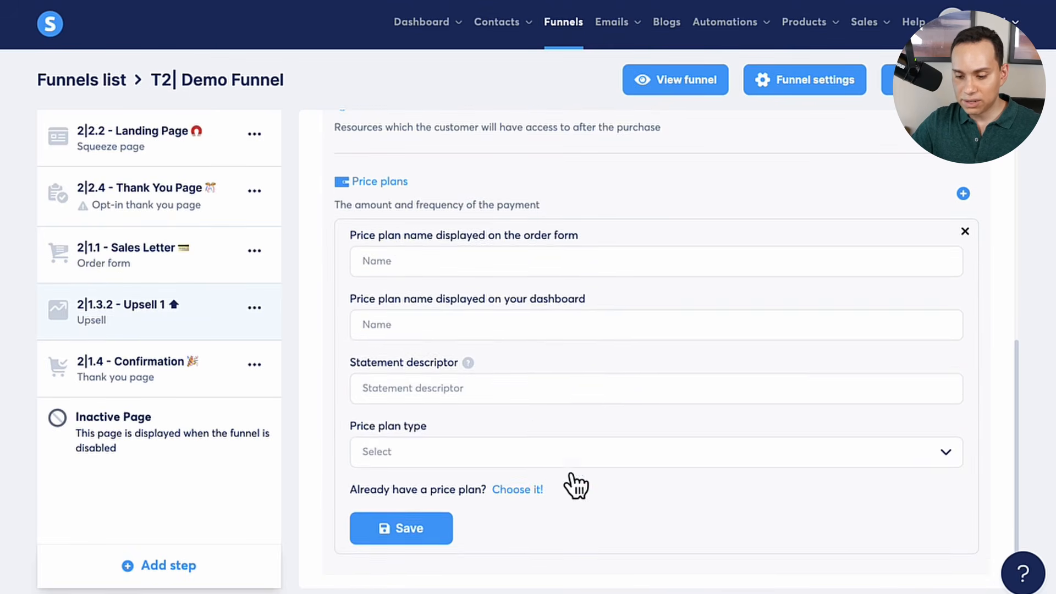
scroll(585, 348, "down", 1)
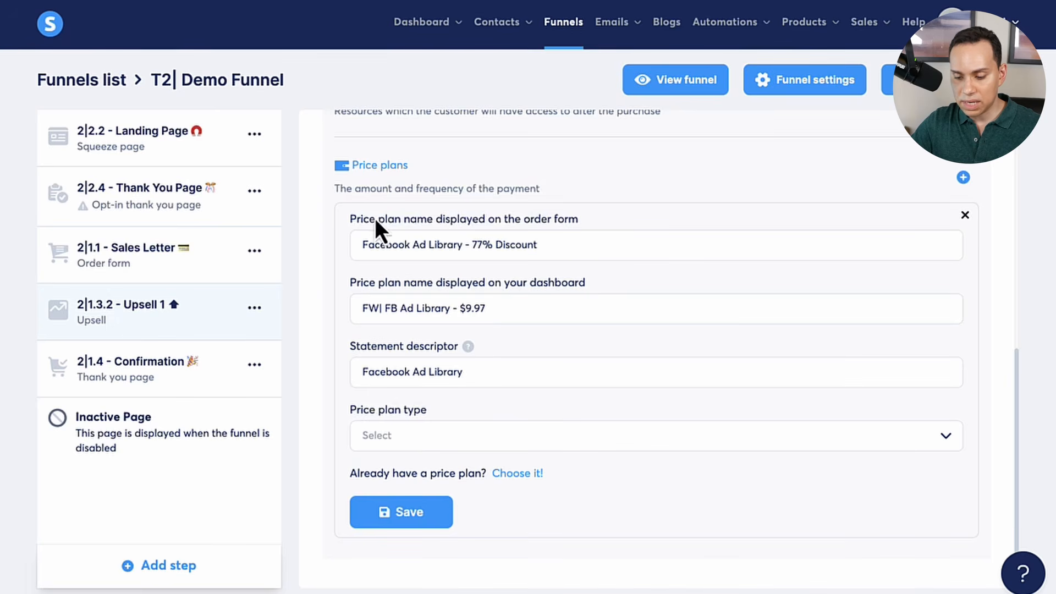
left_click_drag(475, 244, 568, 242)
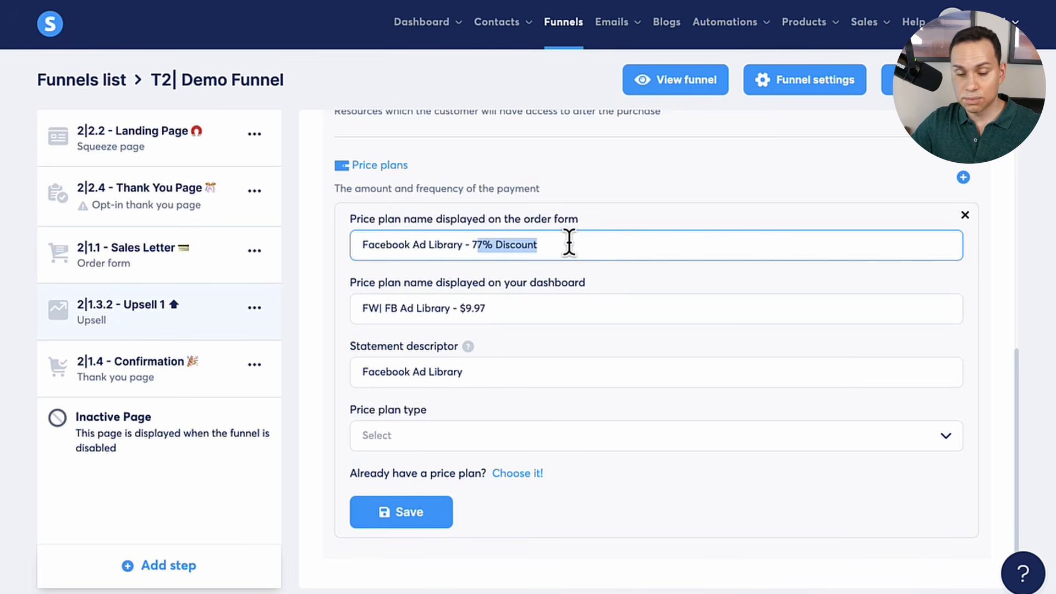
left_click(569, 242)
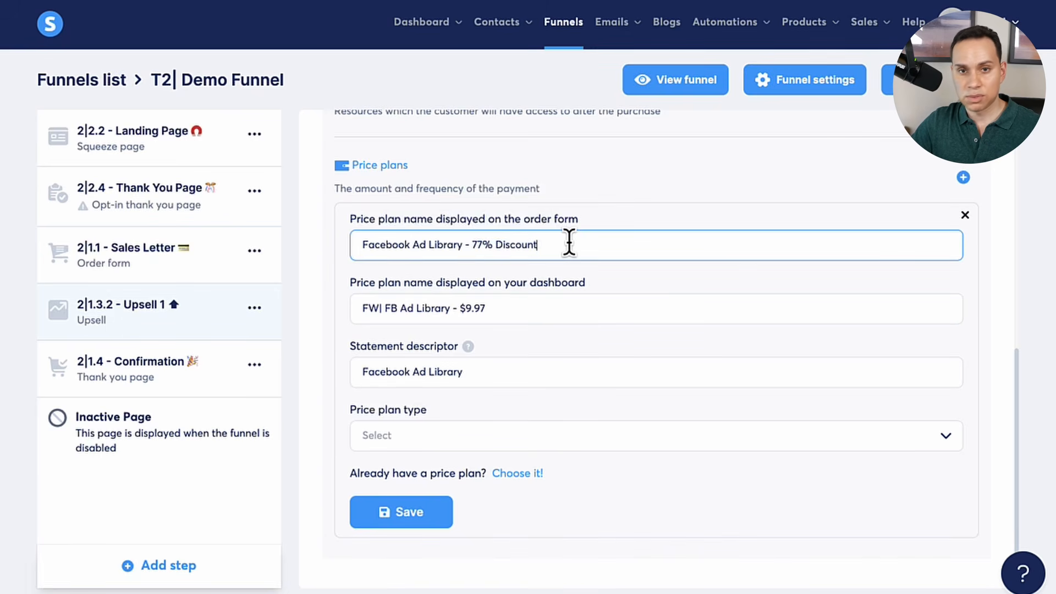
left_click(496, 312)
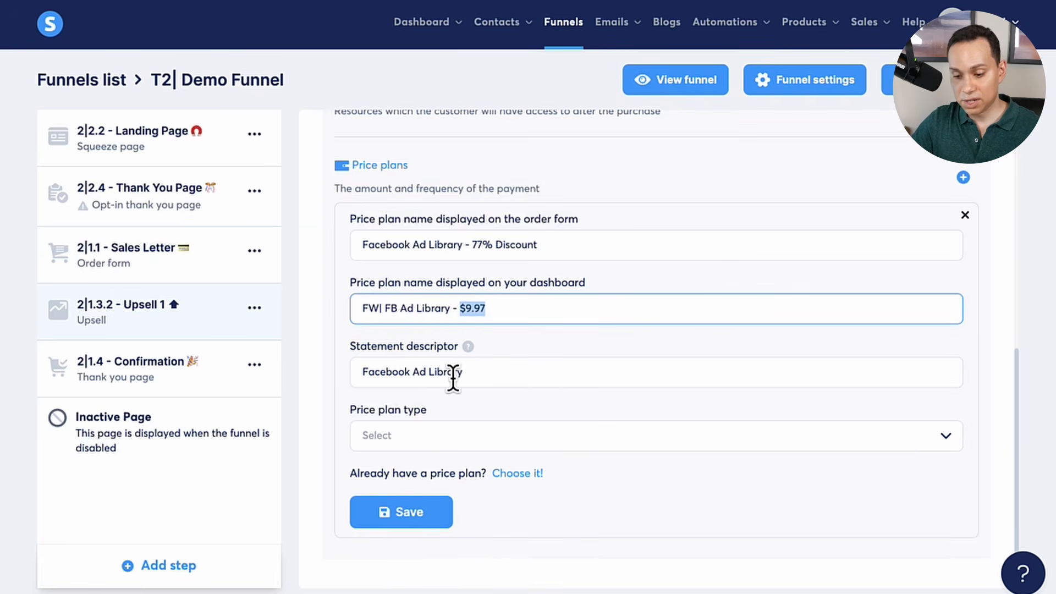
left_click_drag(494, 373, 318, 374)
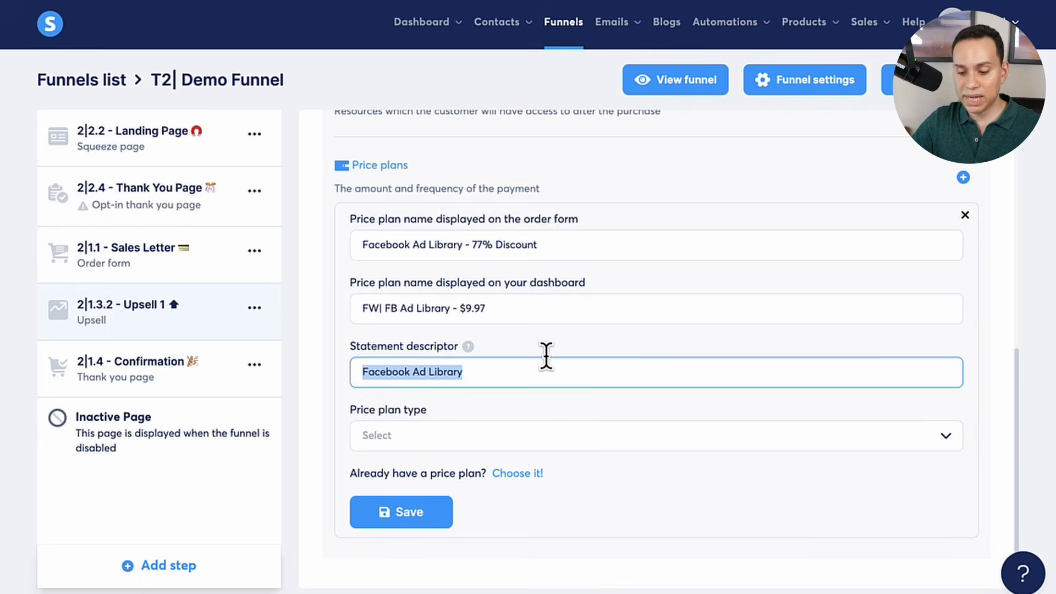
Make the price plan a one-time payment of 9.97 USD and save it
left_click(441, 444)
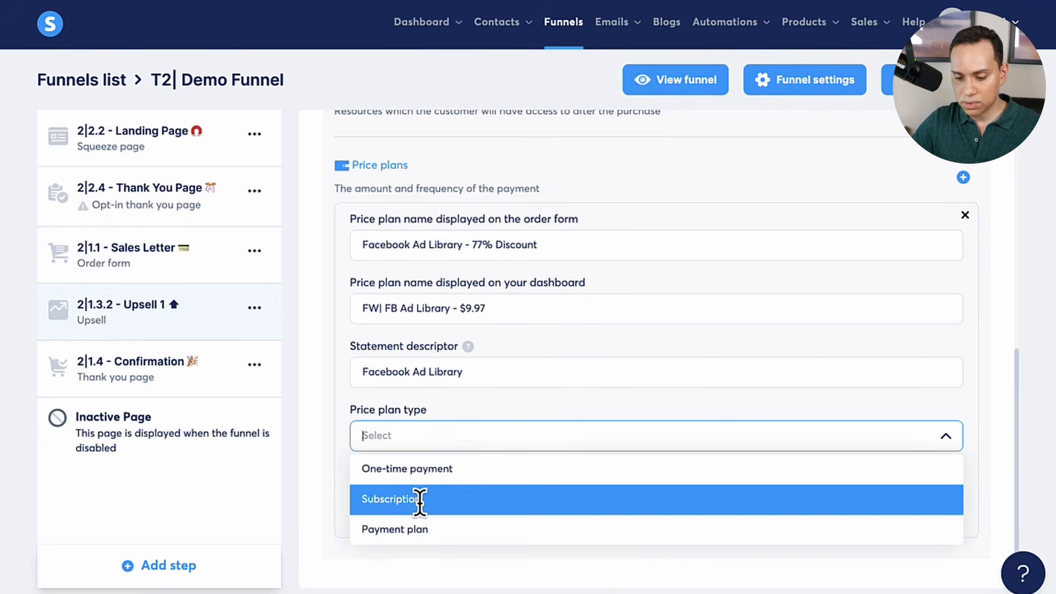
left_click(434, 468)
left_click(413, 491)
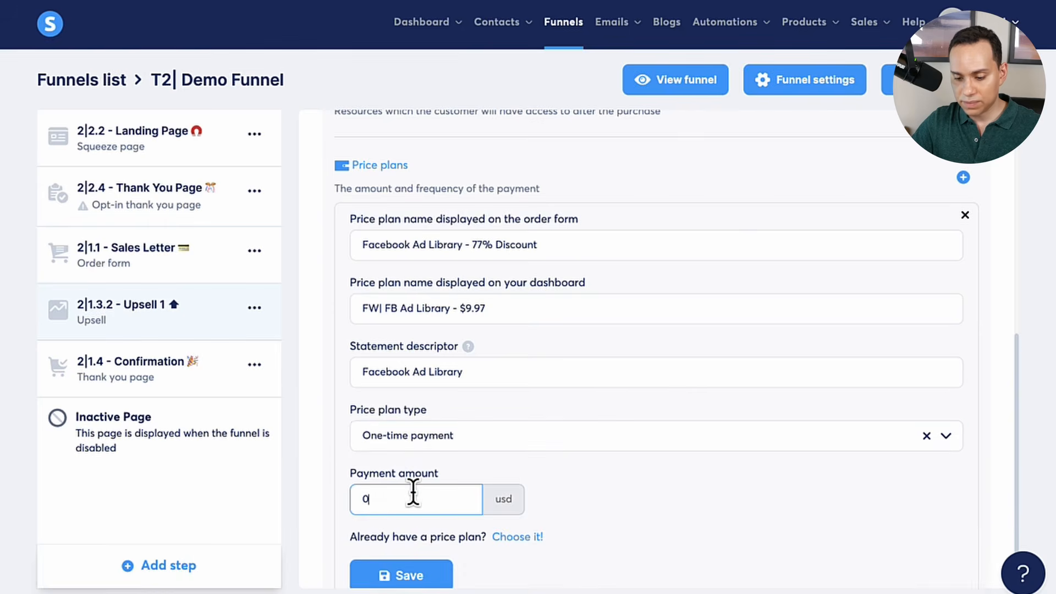
scroll(550, 505, "down", 1)
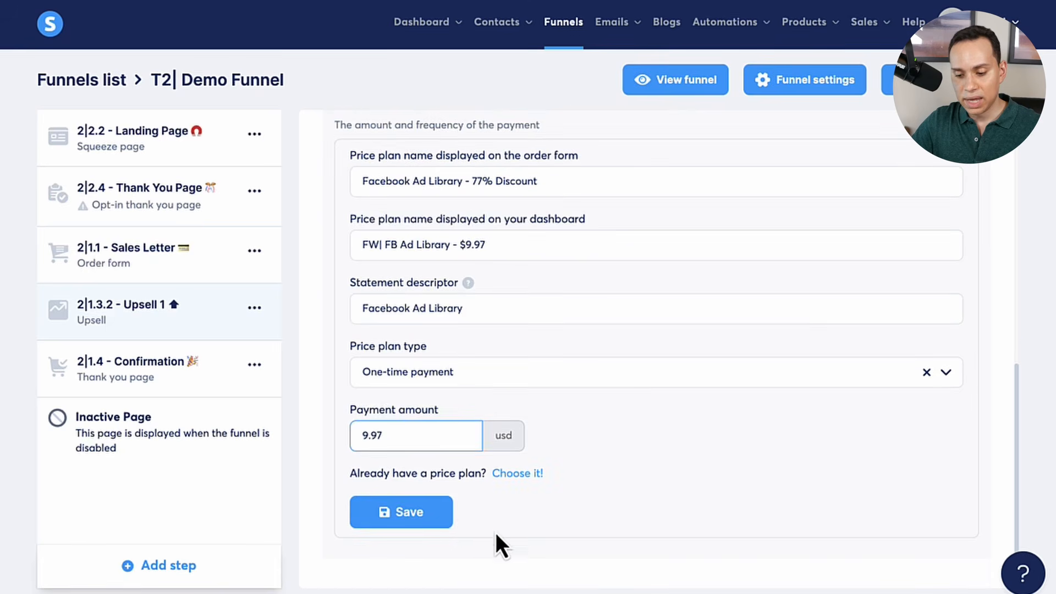
left_click(435, 525)
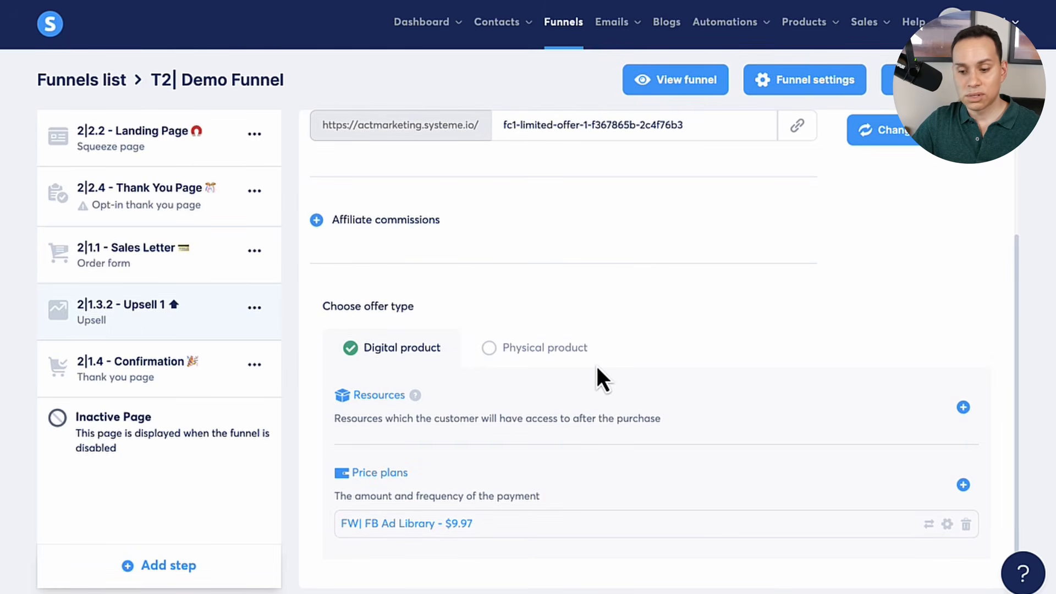
scroll(596, 366, "up", 3)
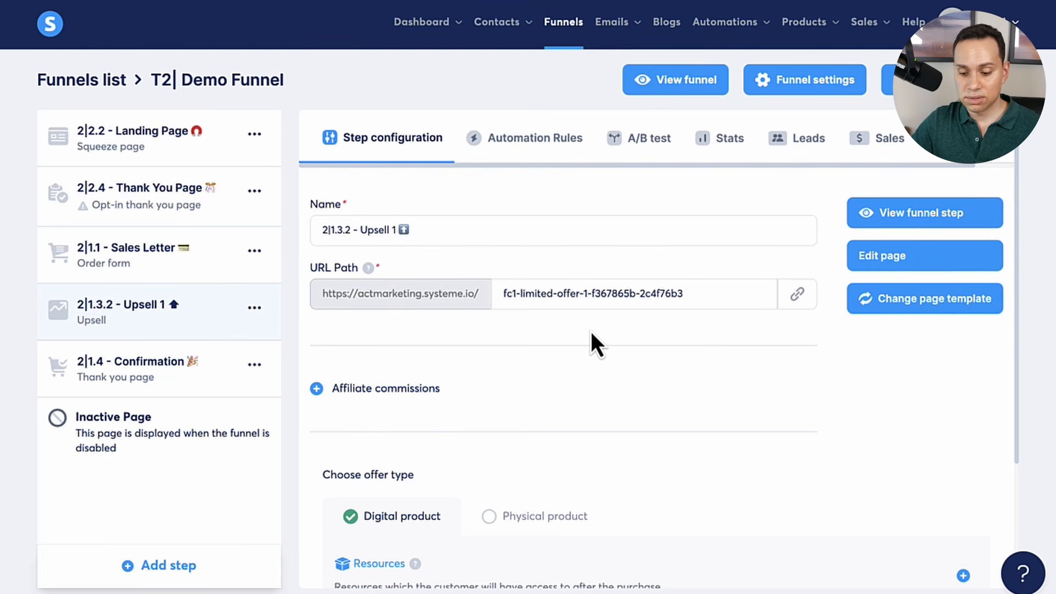
scroll(591, 331, "down", 3)
mouse_move(452, 525)
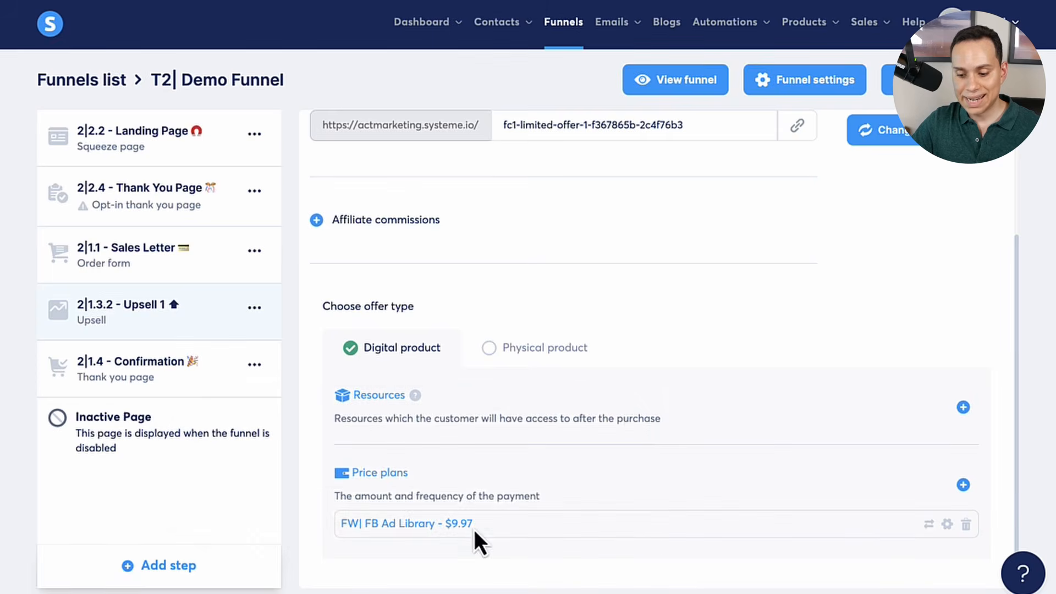
scroll(626, 400, "up", 3)
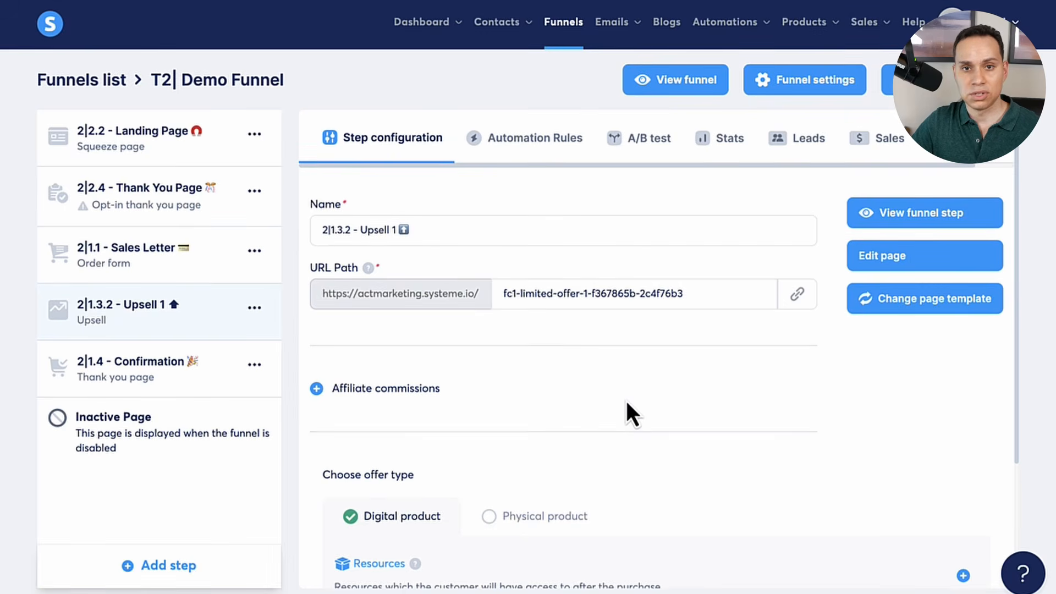
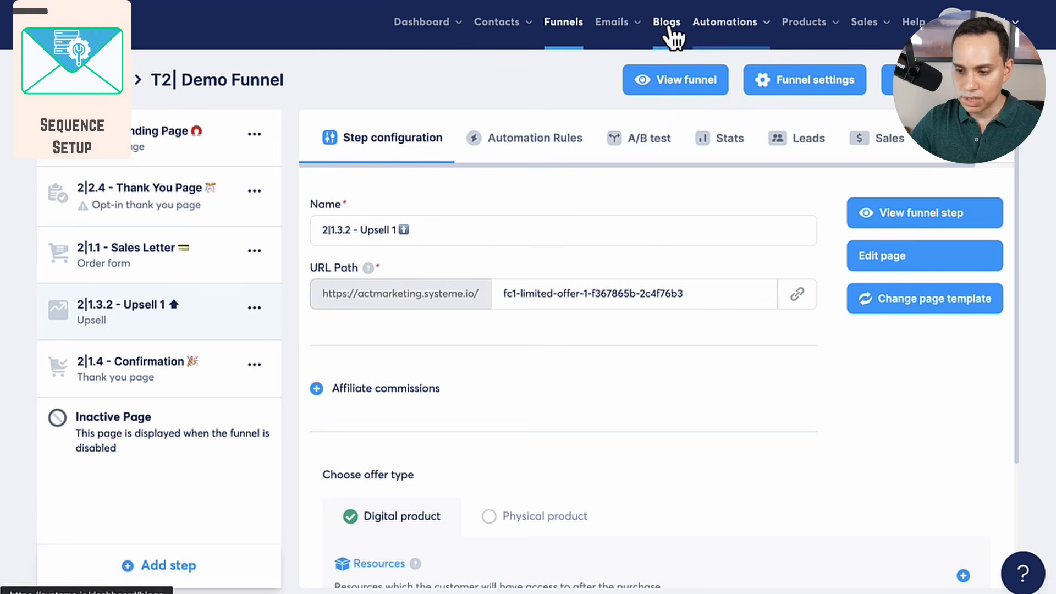
Go to the list of email campaigns
mouse_move(736, 27)
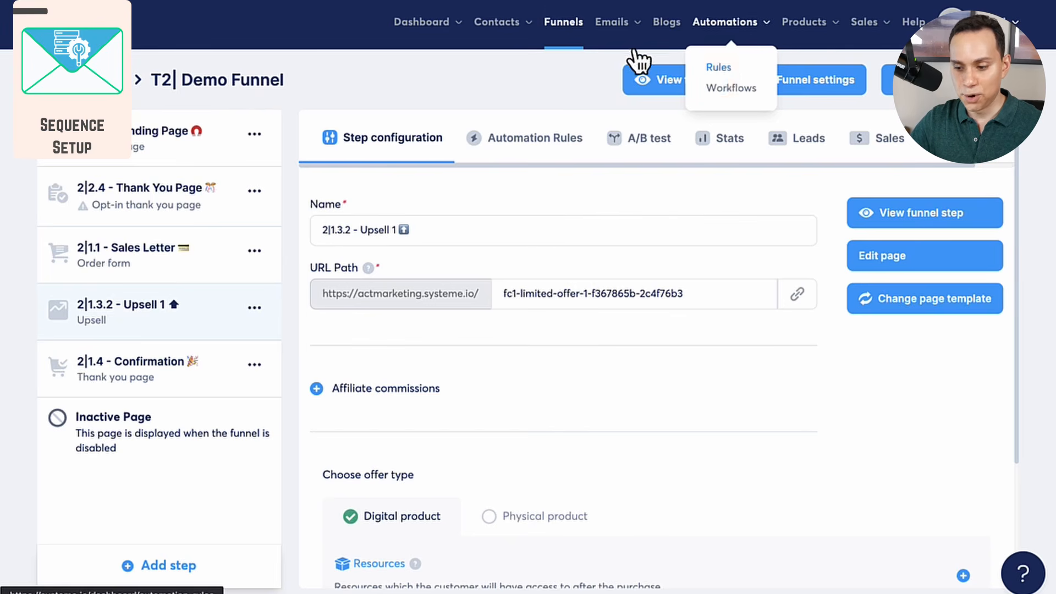
mouse_move(614, 24)
left_click(600, 96)
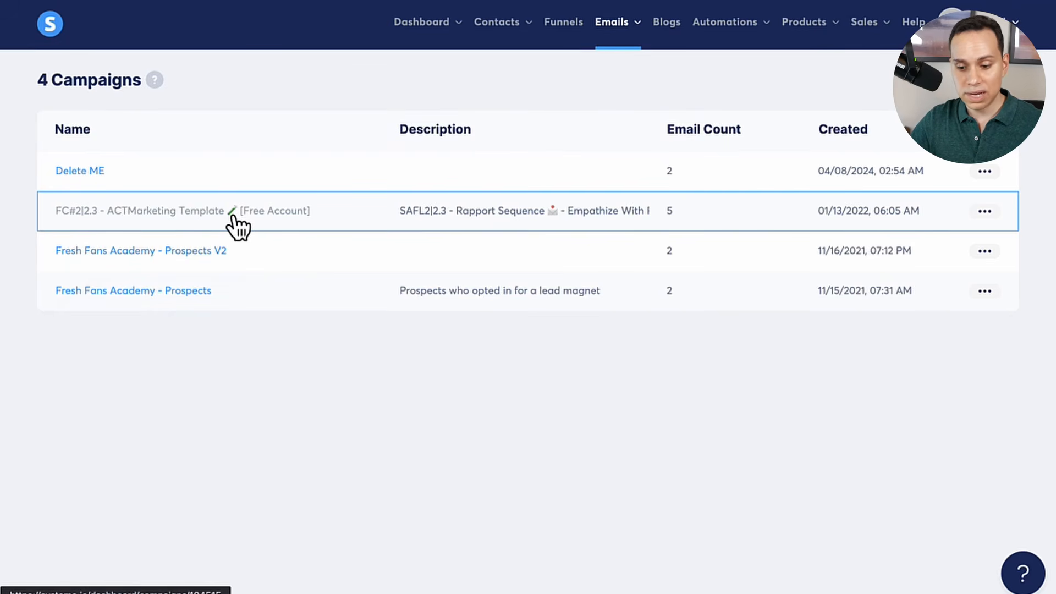
left_click(972, 82)
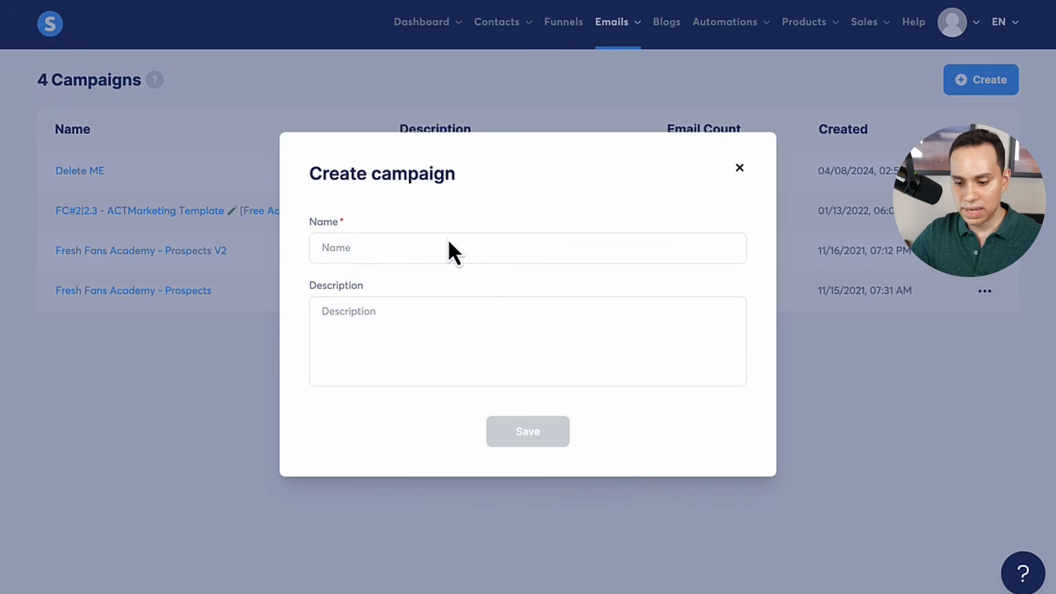
left_click(341, 249)
left_click(341, 312)
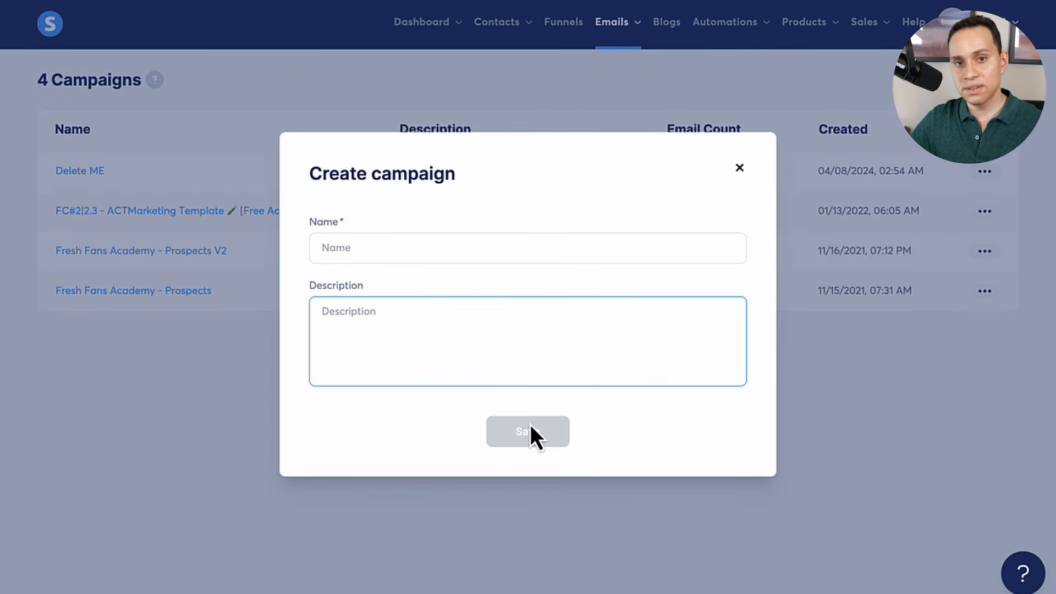
left_click(739, 167)
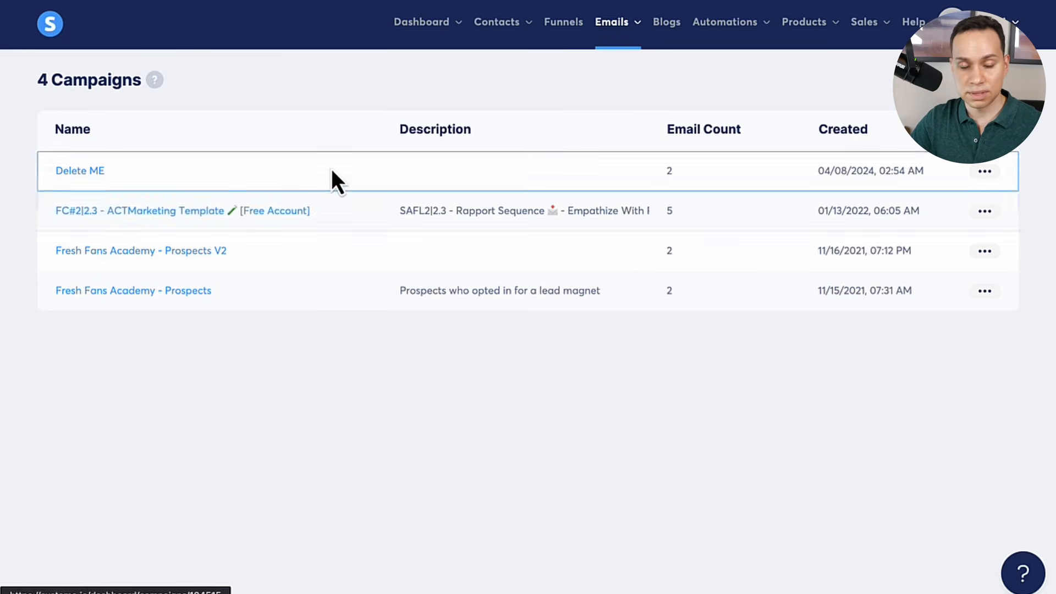
Open the "FC#2|2.3 - ACTMarketing Template [Free Account]" campaign and look at the comment editor and other actions for its Free Gift email
left_click(271, 222)
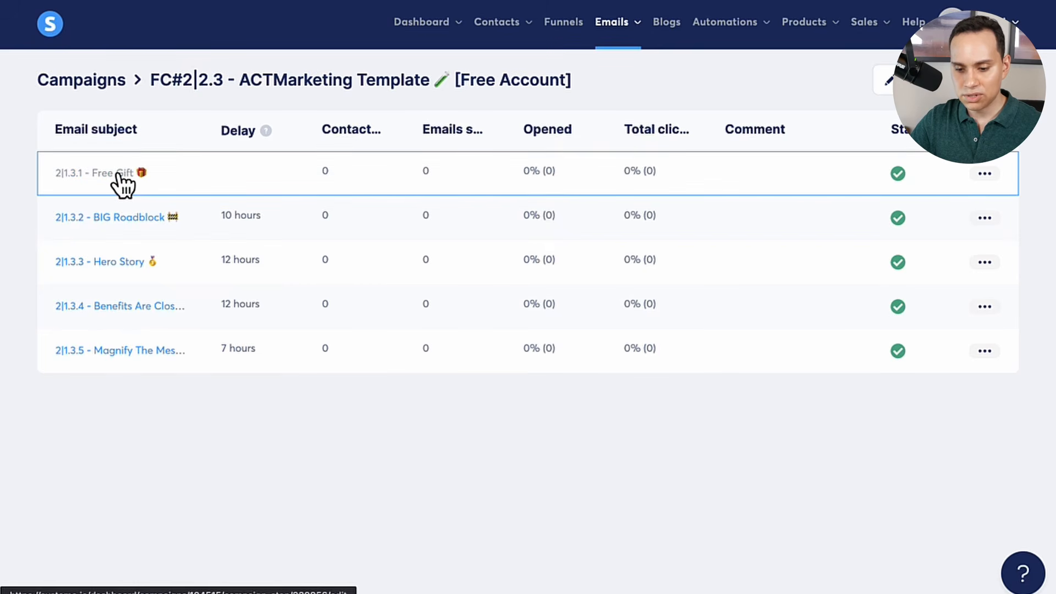
left_click(984, 174)
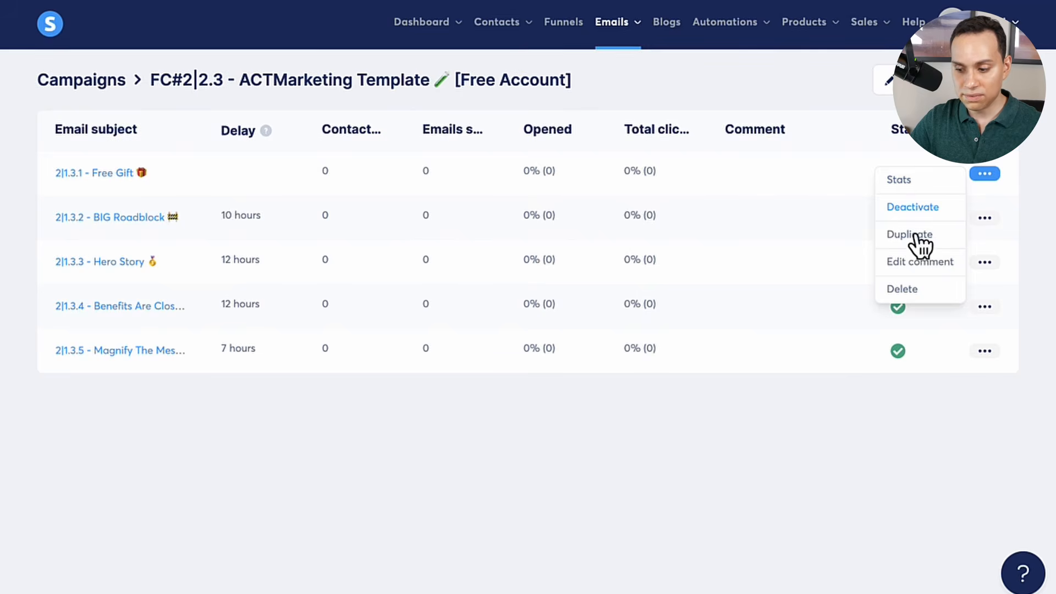
left_click(923, 263)
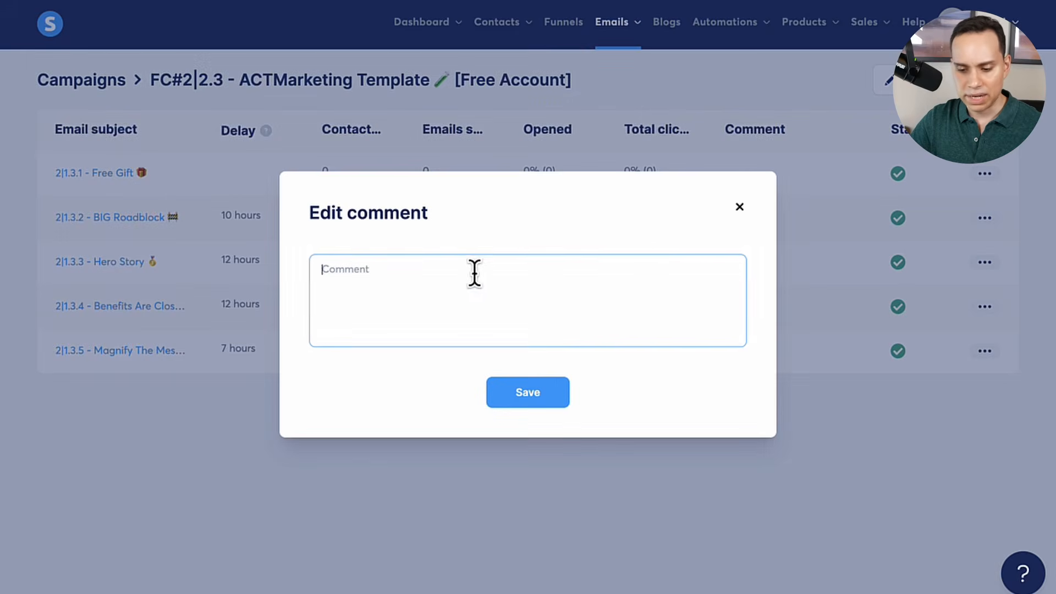
left_click(742, 214)
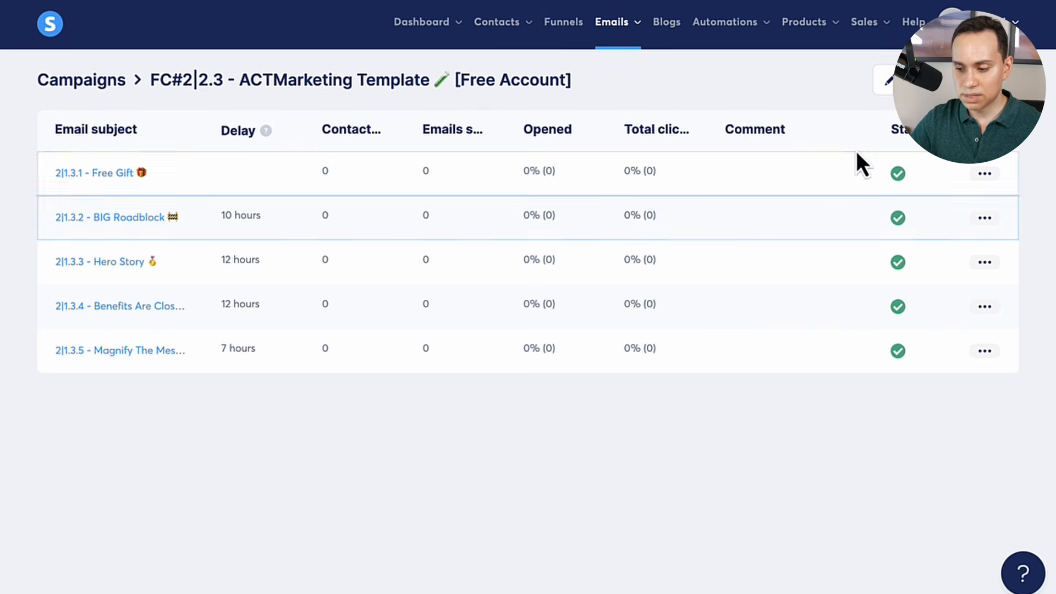
left_click(985, 174)
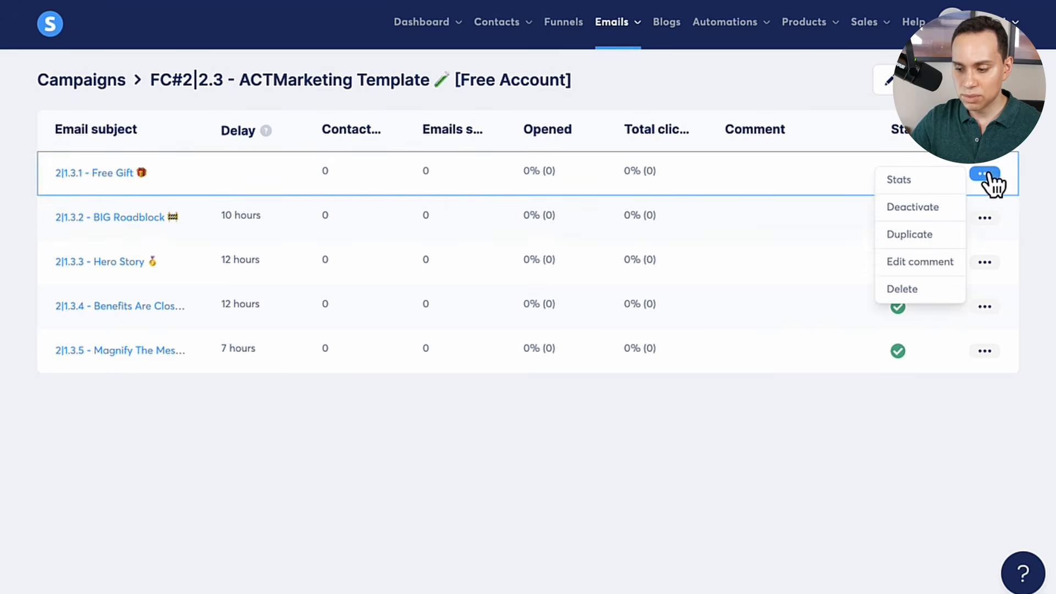
Open the "2|1.3.1 - Free Gift" email and review its subject line, preview text and the start of its body
left_click(126, 175)
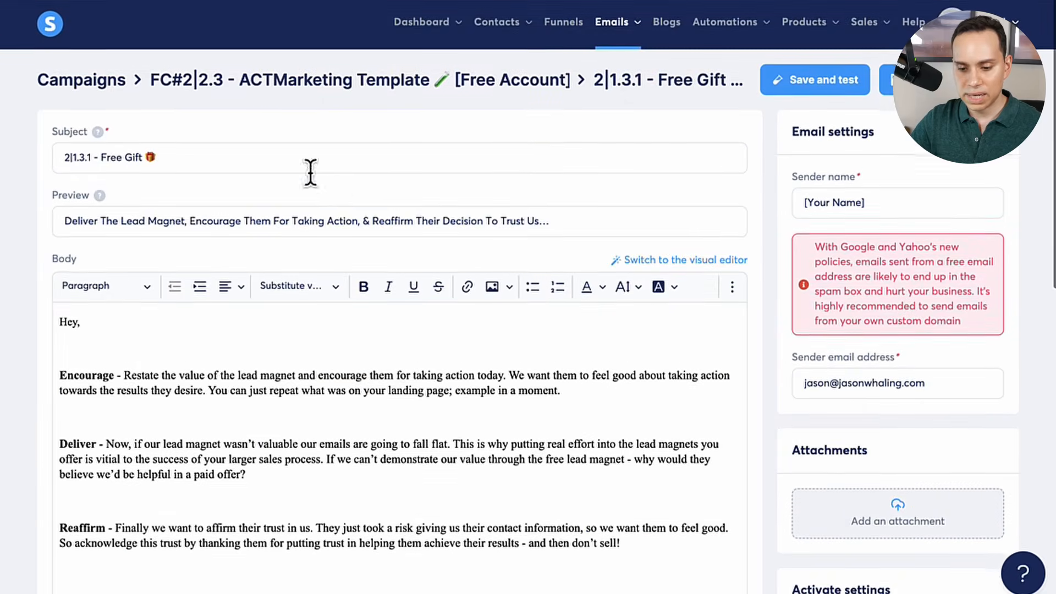
left_click(261, 160)
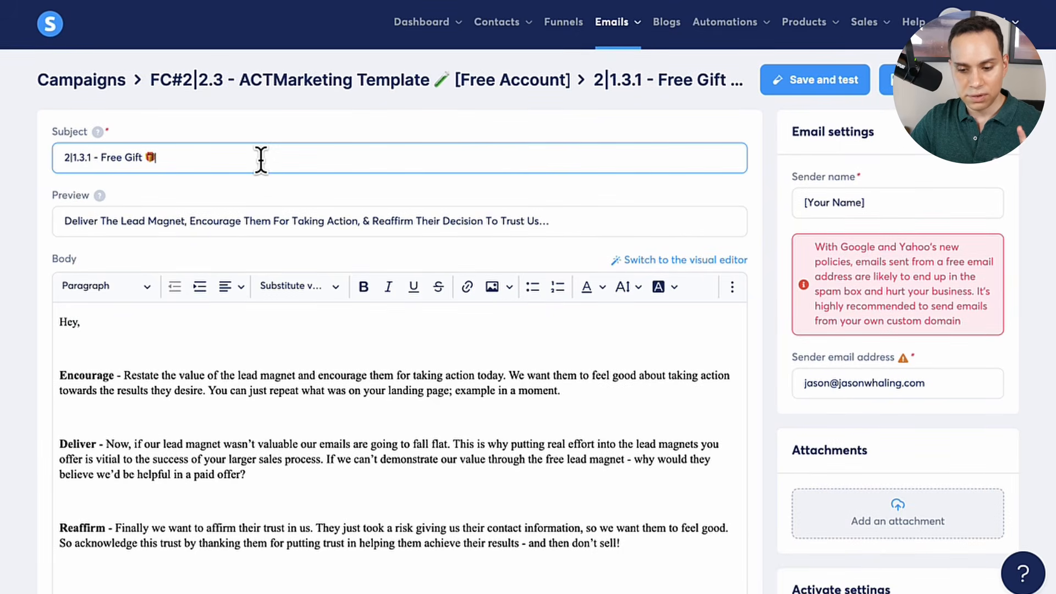
left_click(263, 220)
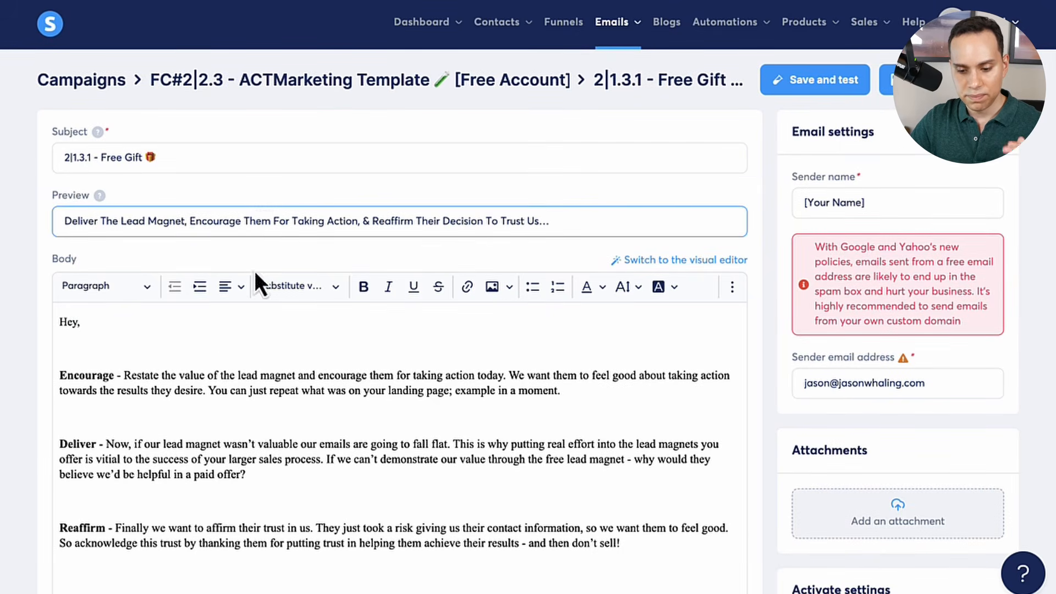
left_click(218, 379)
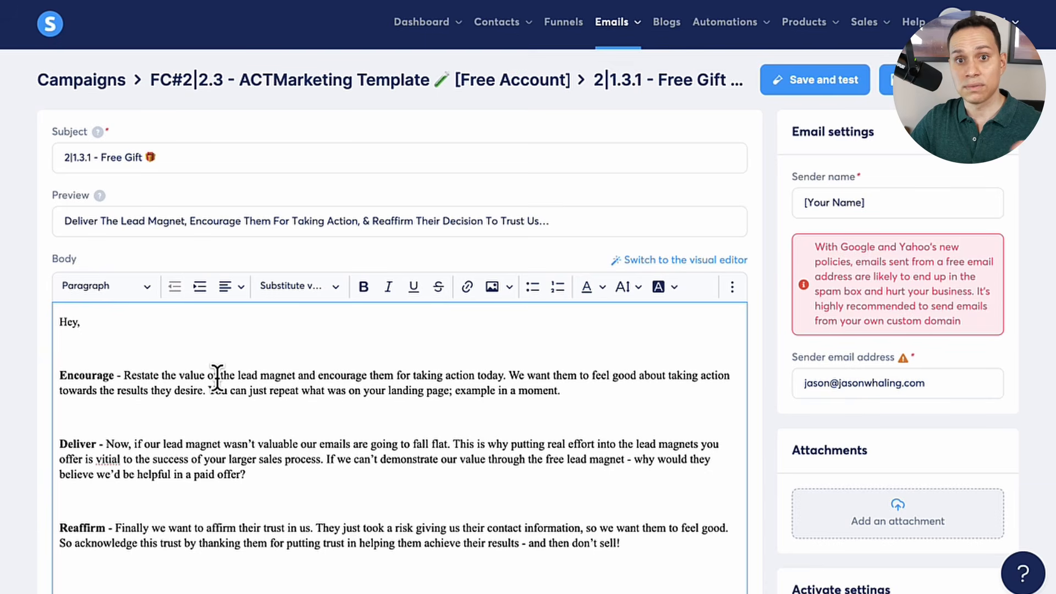
left_click(170, 154)
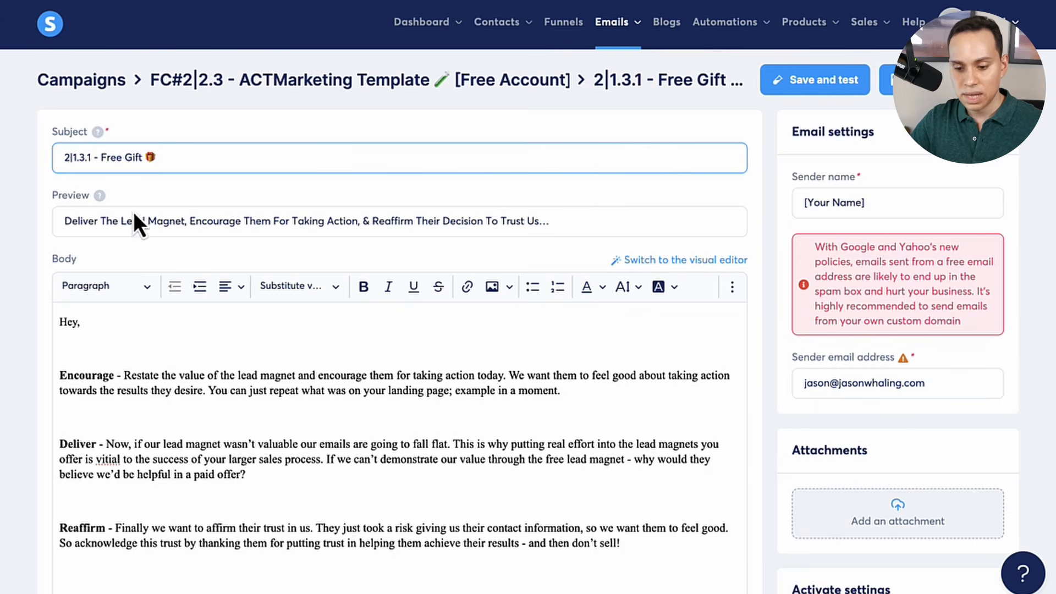
left_click(110, 228)
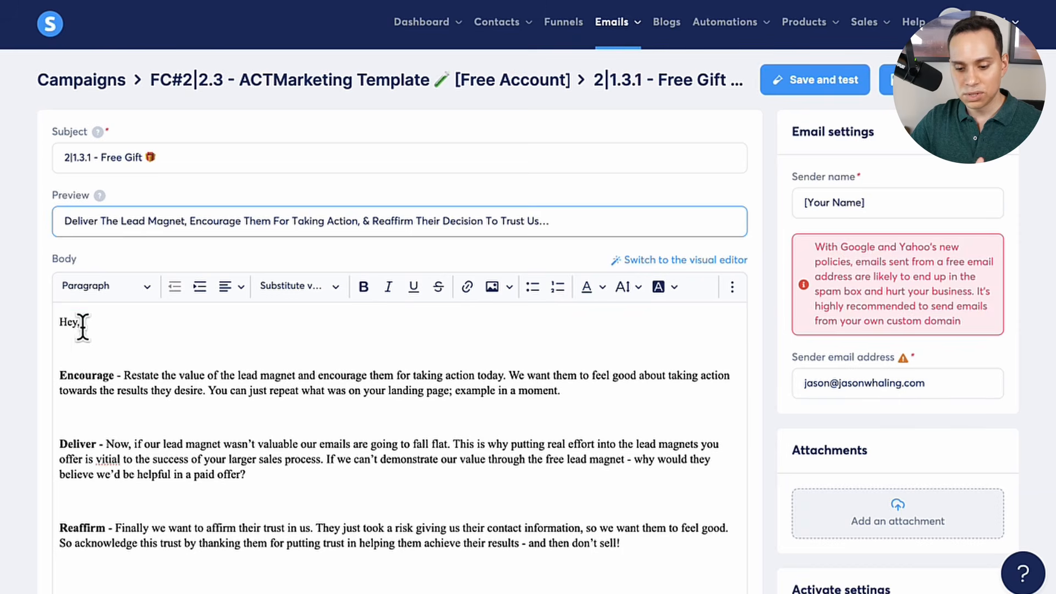
left_click_drag(59, 318, 335, 374)
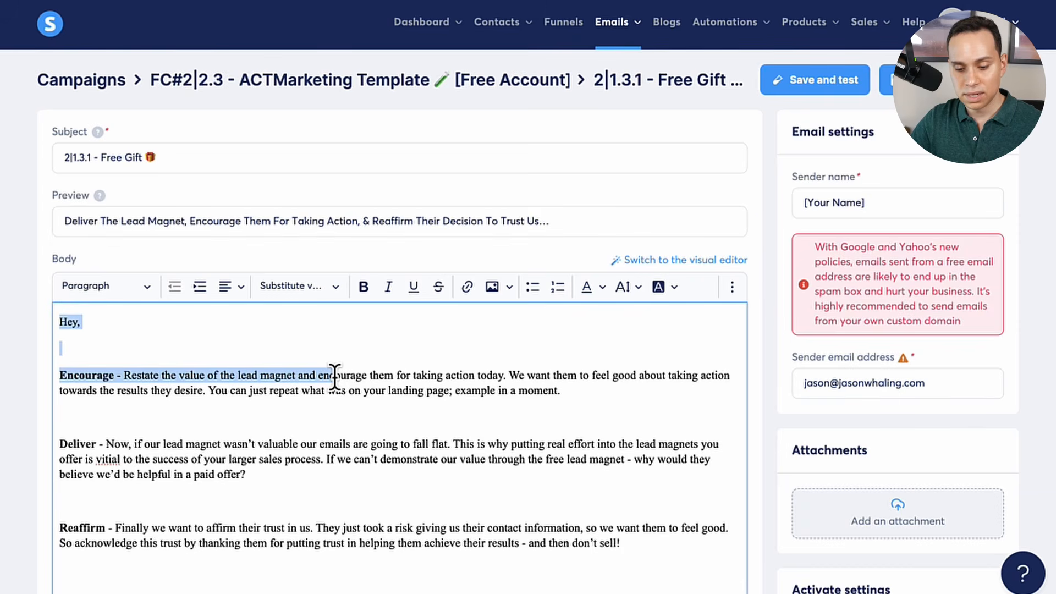
left_click(57, 220)
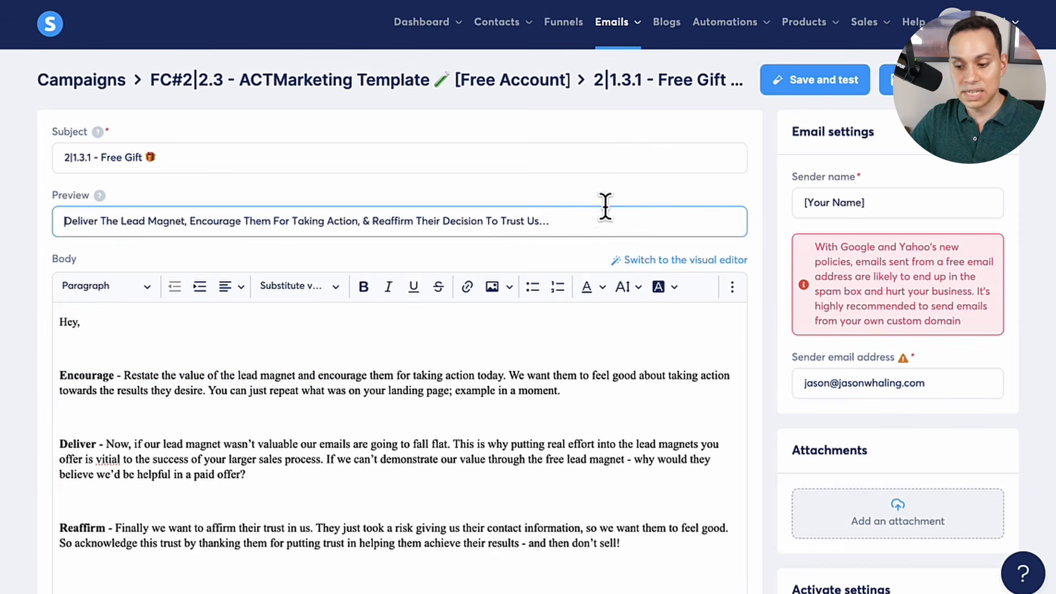
left_click_drag(605, 207, 597, 222)
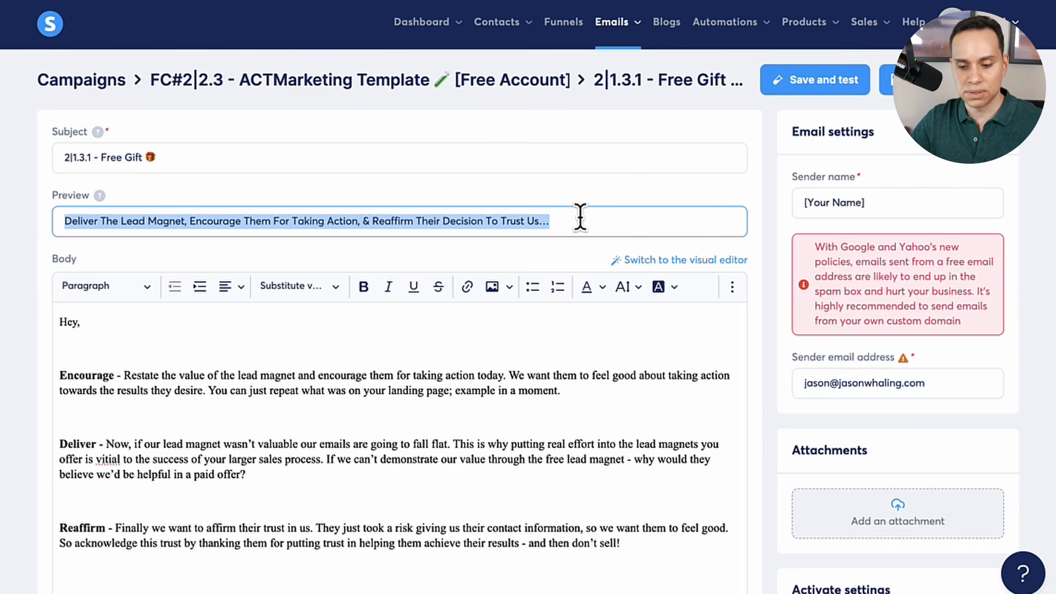
Review the full Free Gift email body, including the Encourage, Deliver and Reaffirm paragraphs
scroll(579, 216, "down", 3)
left_click(90, 223)
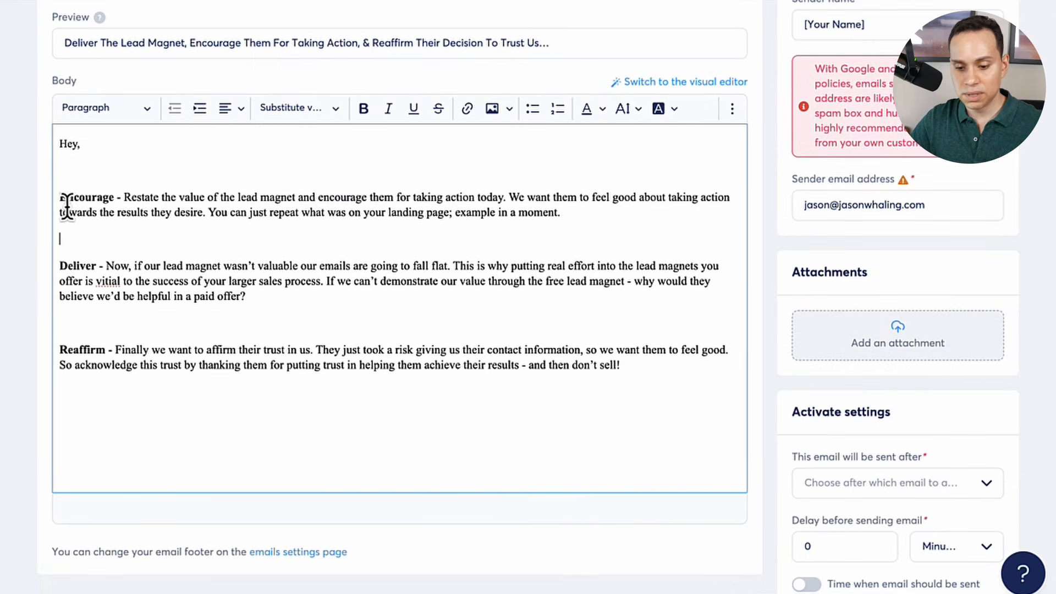
left_click_drag(59, 145, 653, 389)
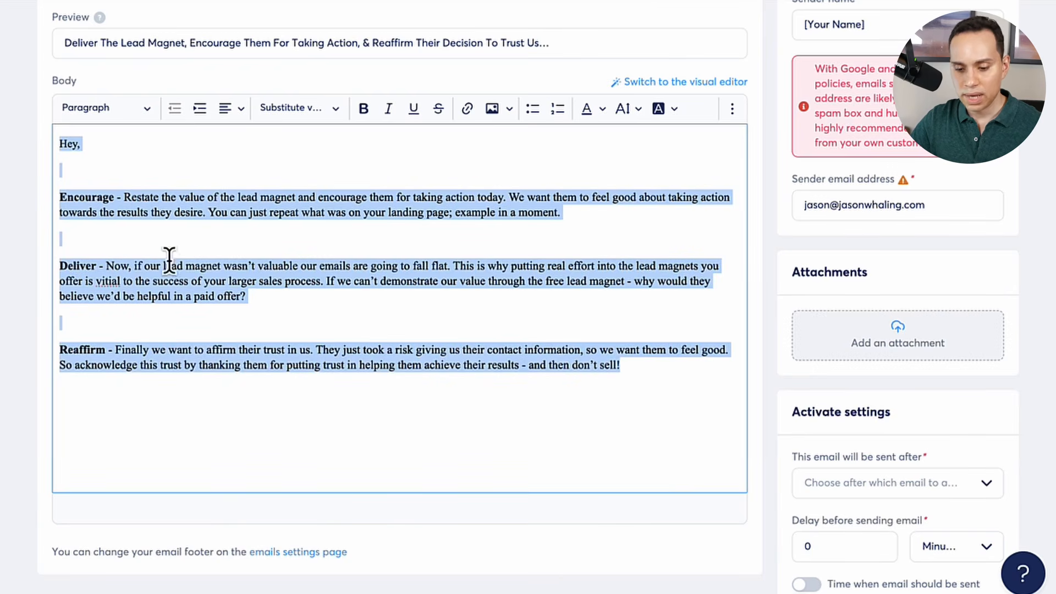
left_click(137, 236)
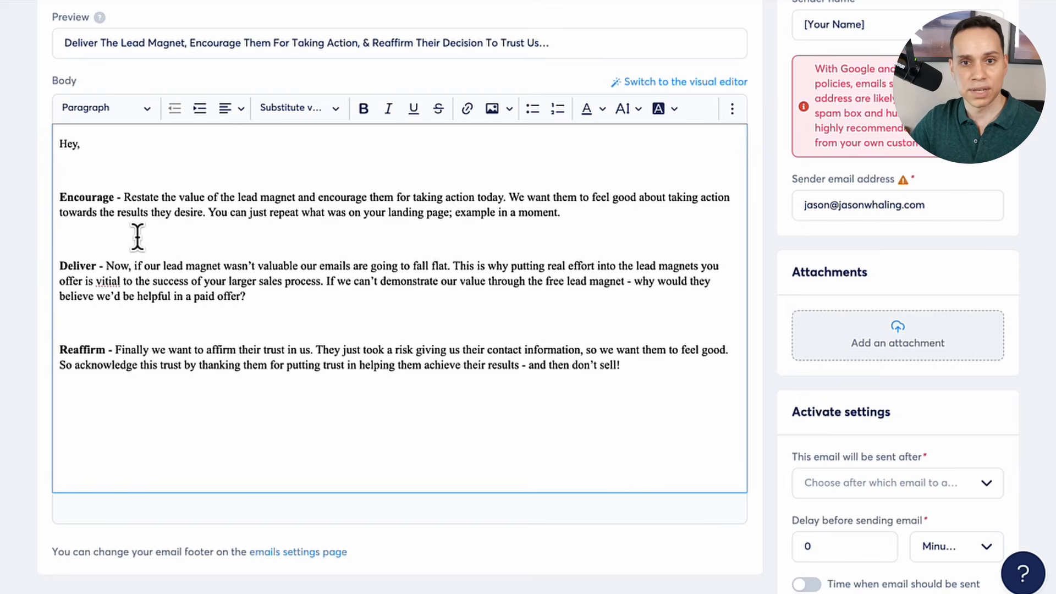
scroll(137, 236, "up", 4)
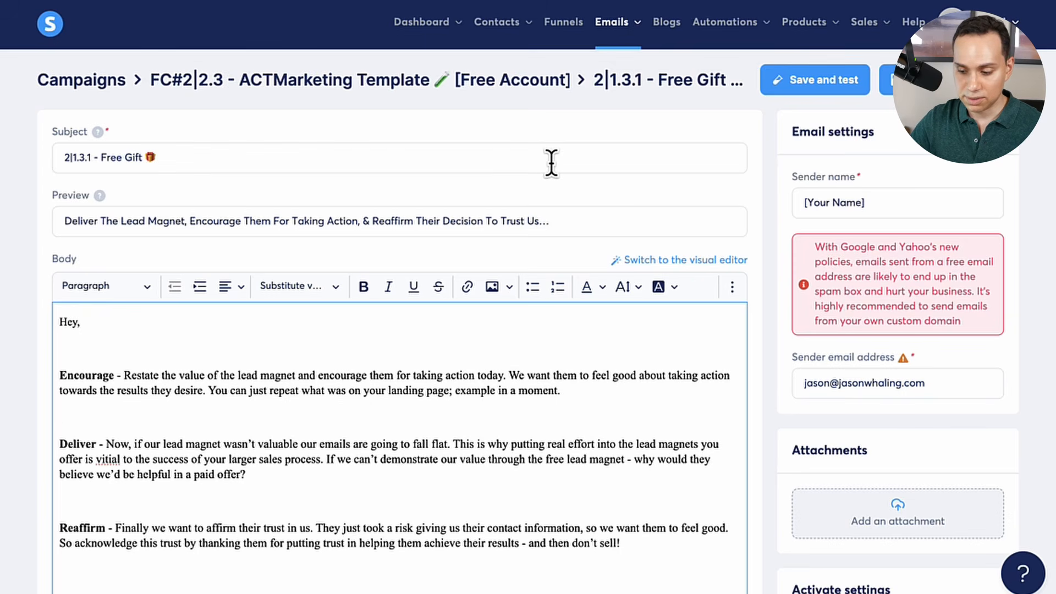
Examine the Free Gift email's sender name and sender email address settings
left_click(898, 203)
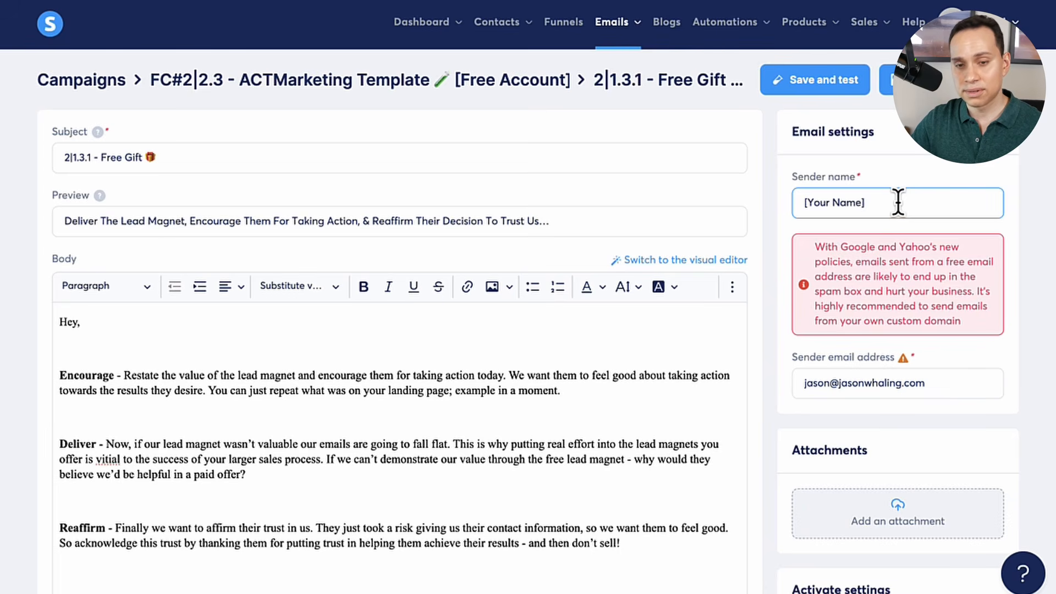
scroll(897, 203, "down", 2)
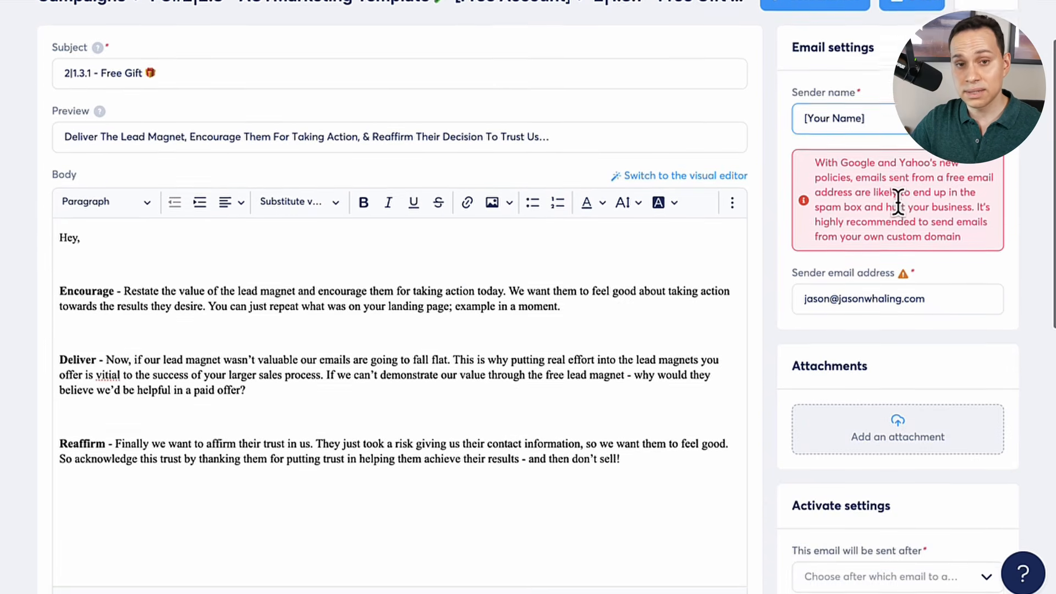
scroll(898, 205, "down", 1)
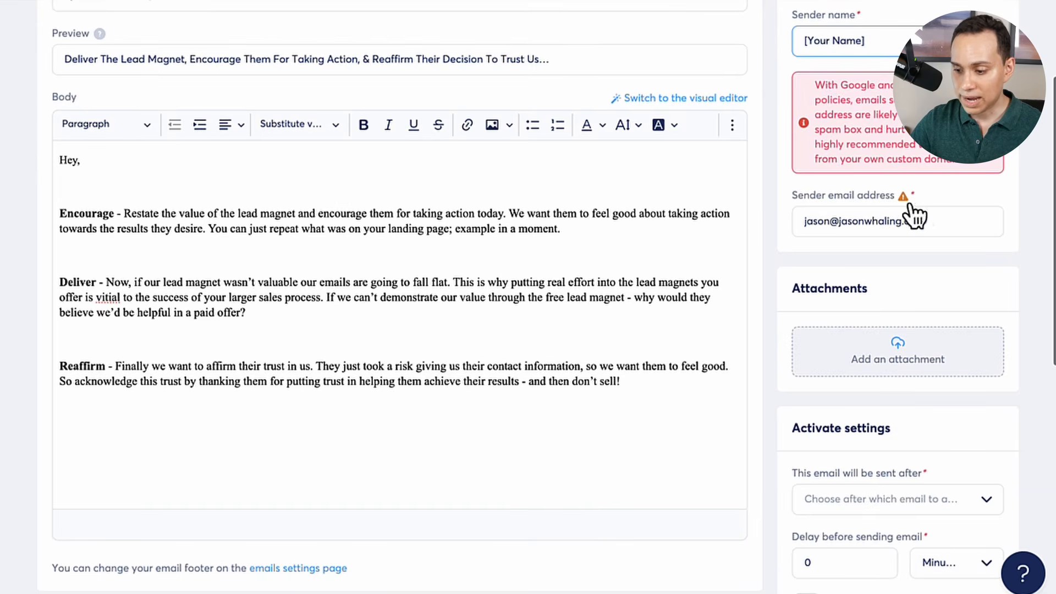
left_click(951, 217)
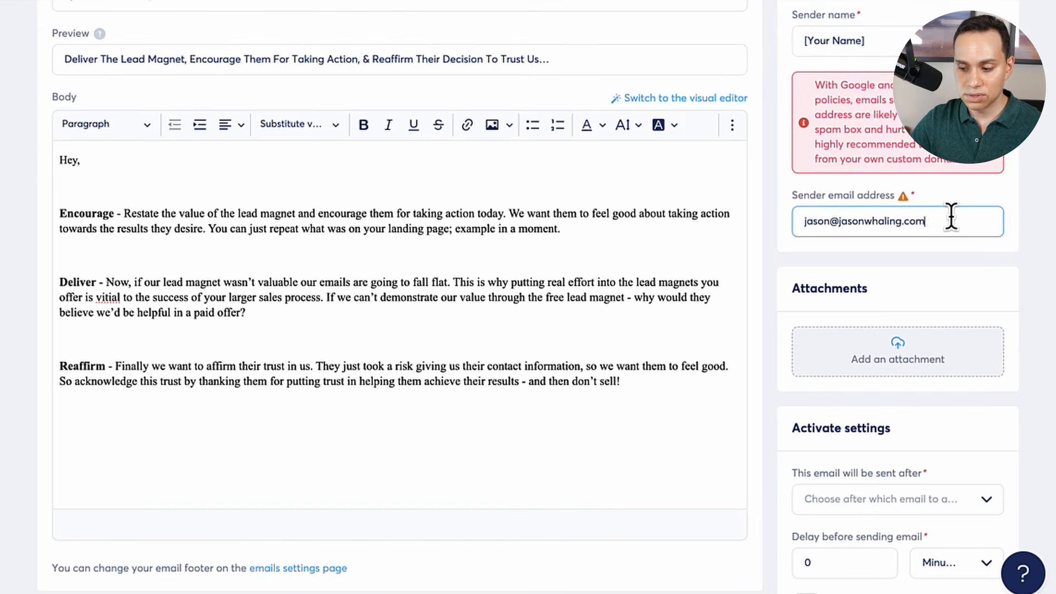
scroll(952, 217, "down", 1)
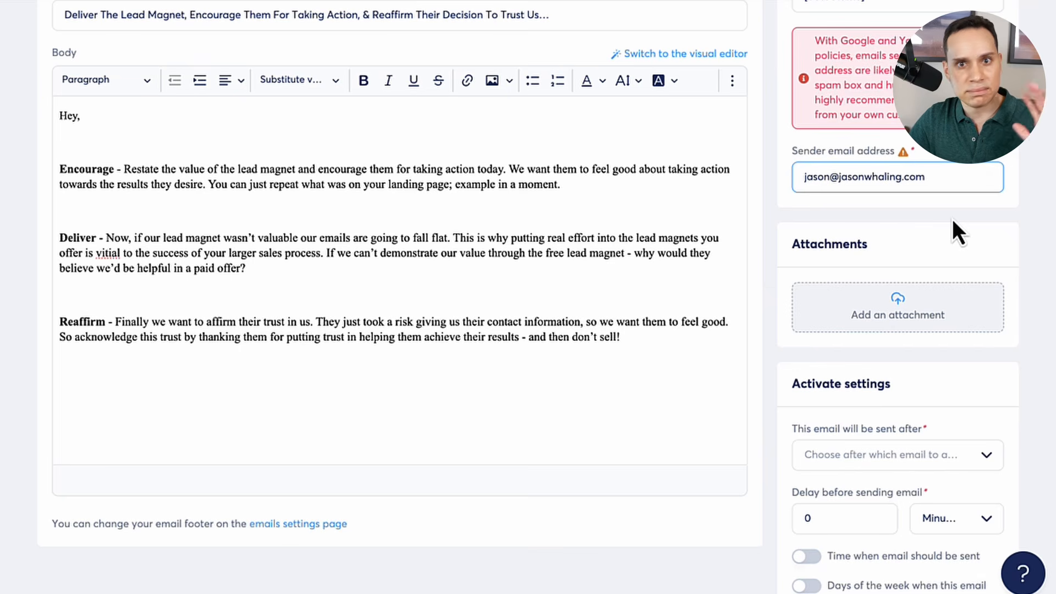
scroll(780, 183, "up", 4)
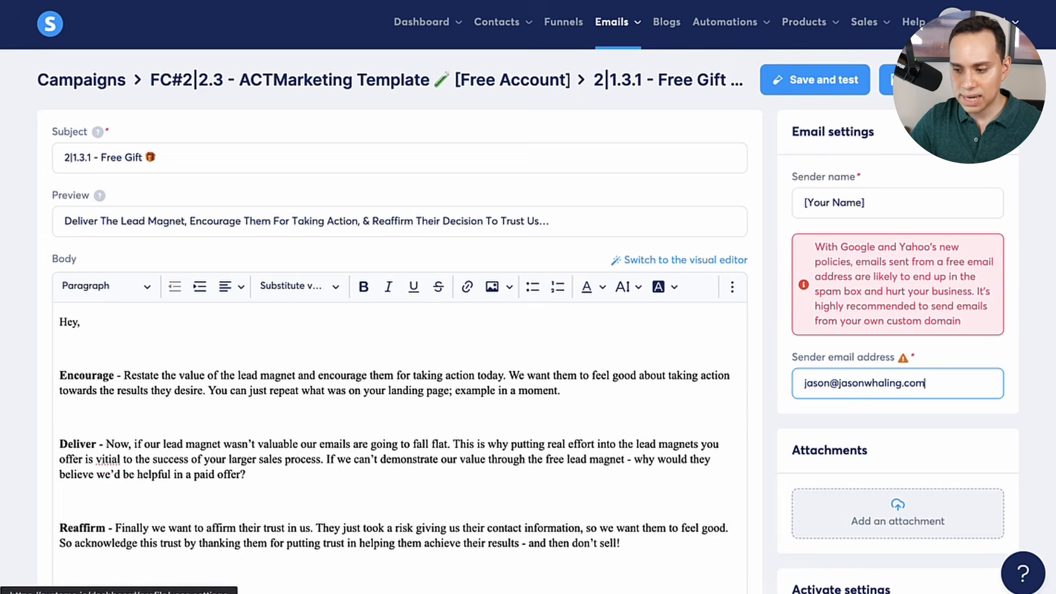
Open the account's email settings and check the sender email addresses and domains sections
left_click(967, 61)
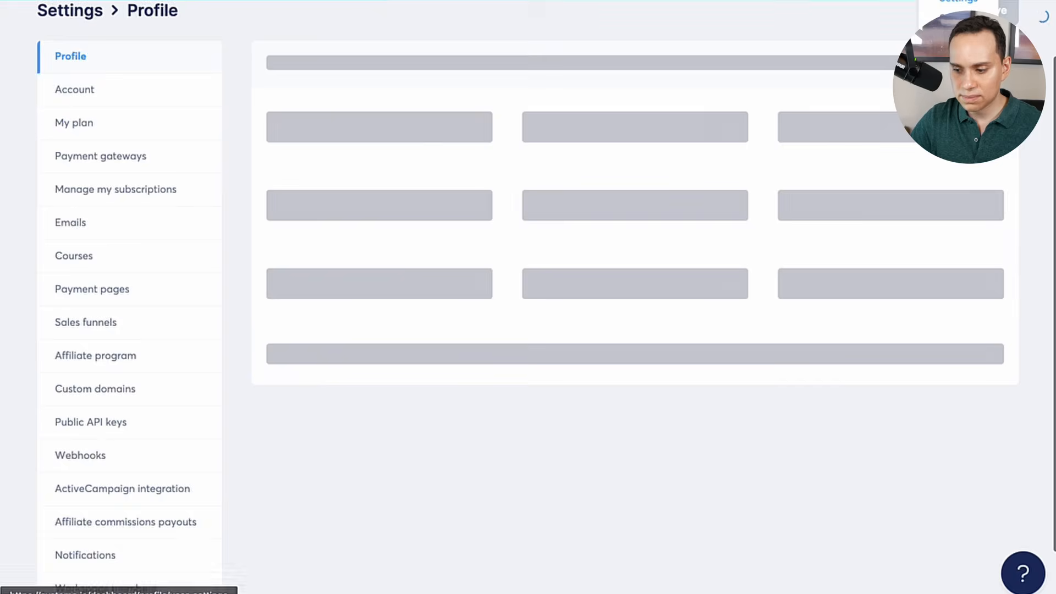
left_click(154, 297)
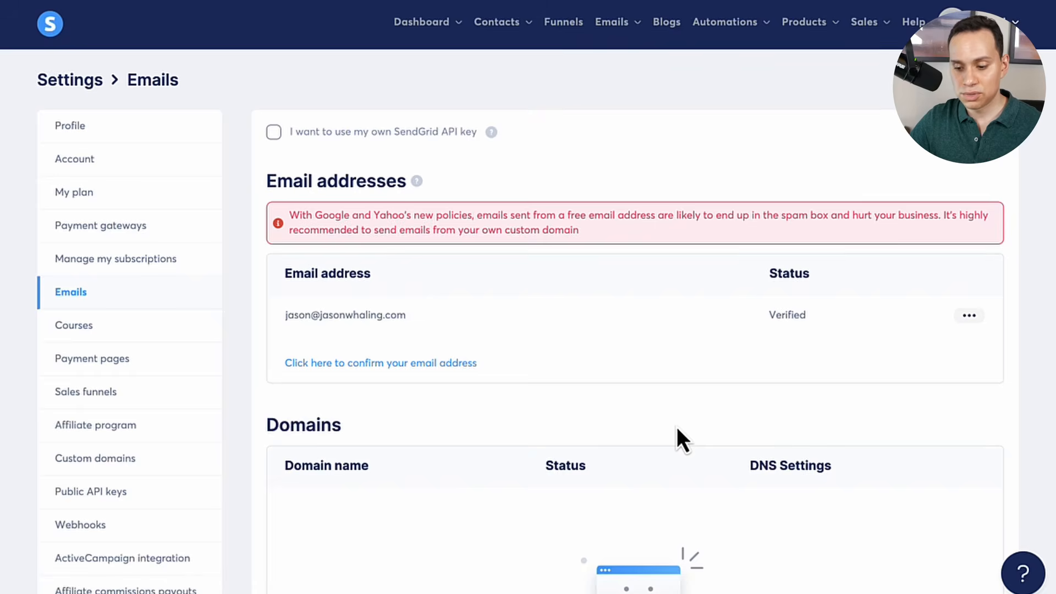
scroll(676, 427, "down", 3)
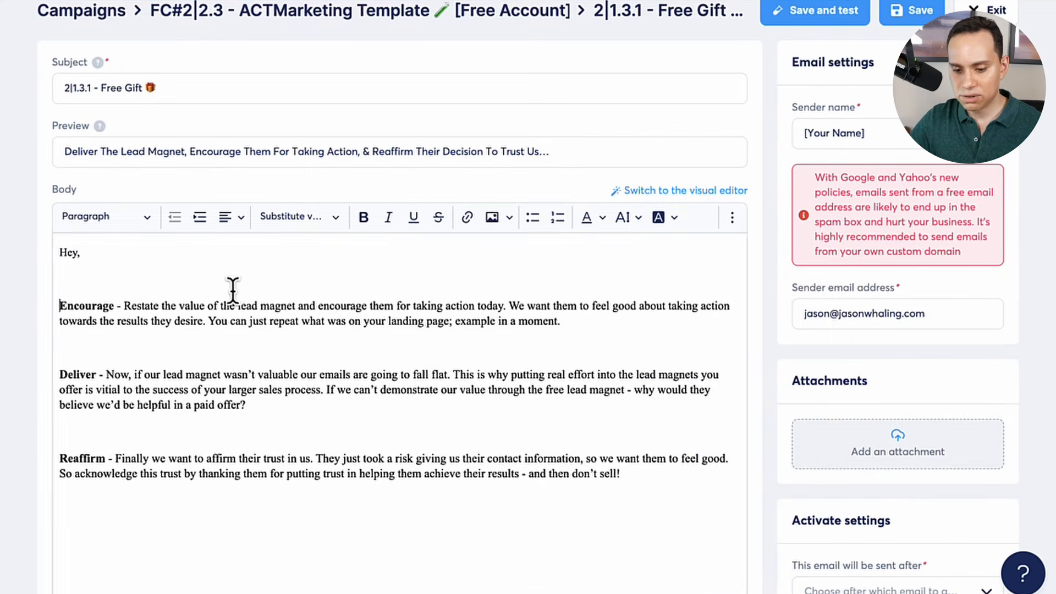
Return to the Free Gift email and examine its activation settings for send order and delay
left_click(333, 274)
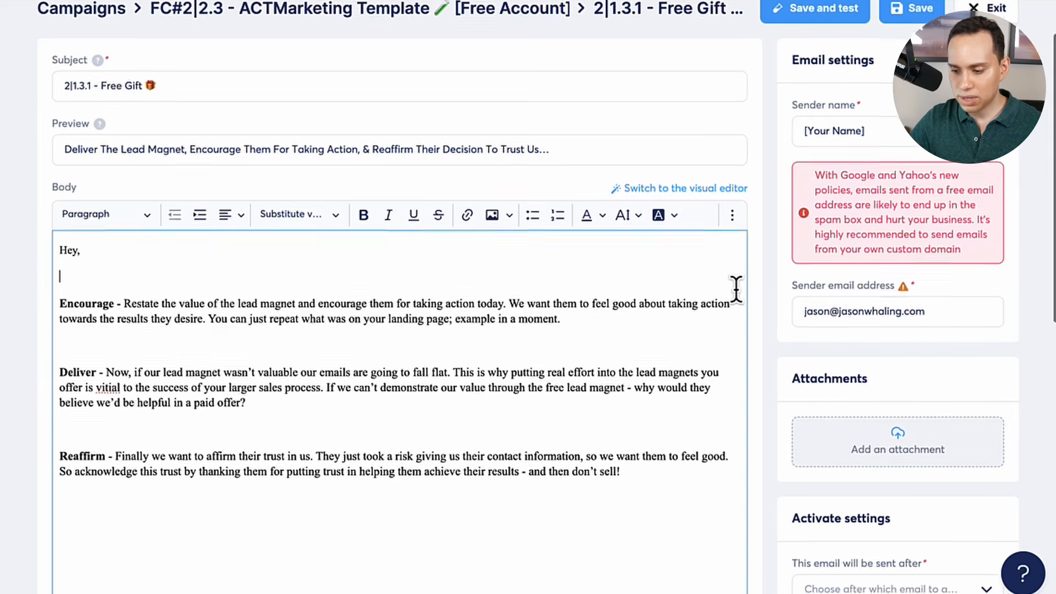
scroll(736, 288, "down", 5)
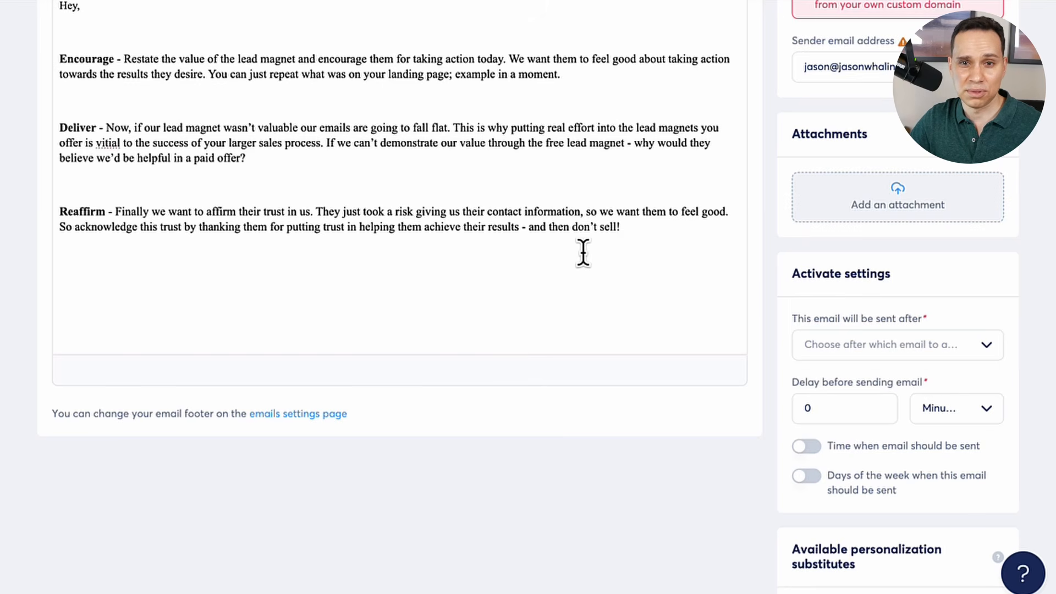
scroll(742, 238, "down", 3)
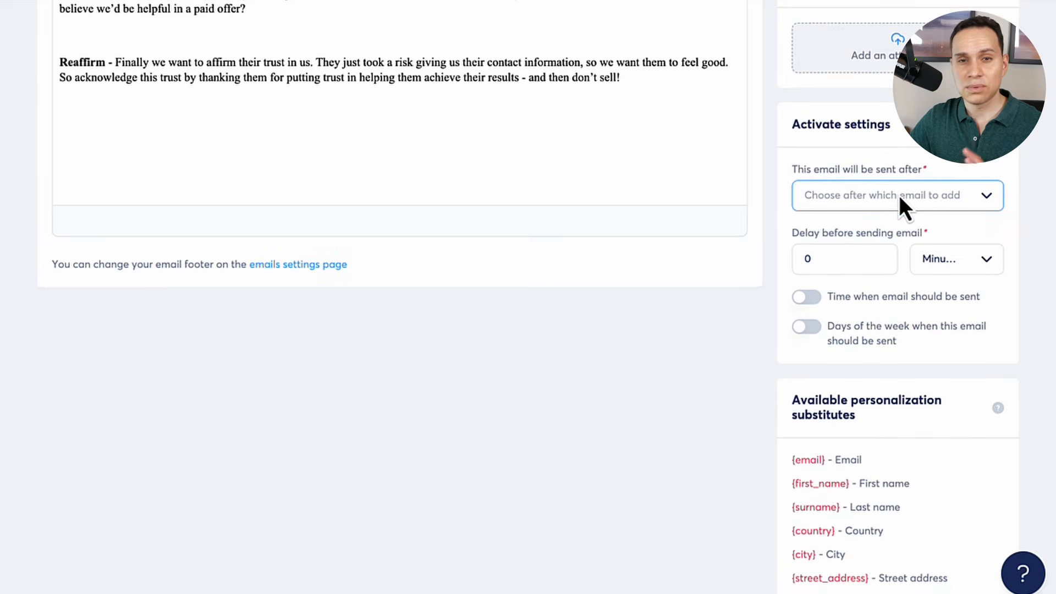
Examine the Free Gift email's available personalization substitutes and review its body text
left_click(882, 148)
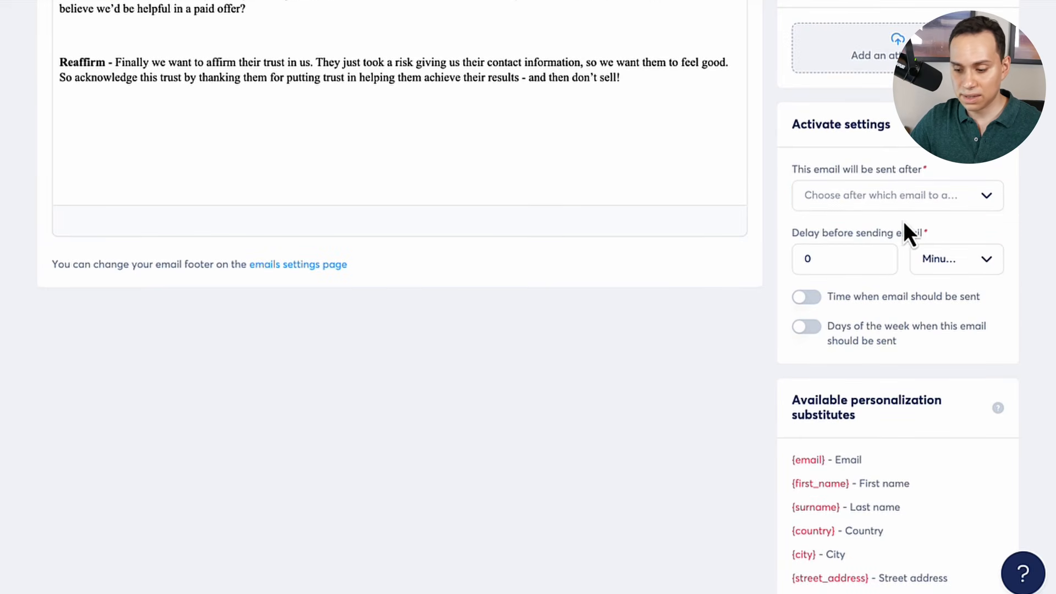
scroll(905, 232, "down", 4)
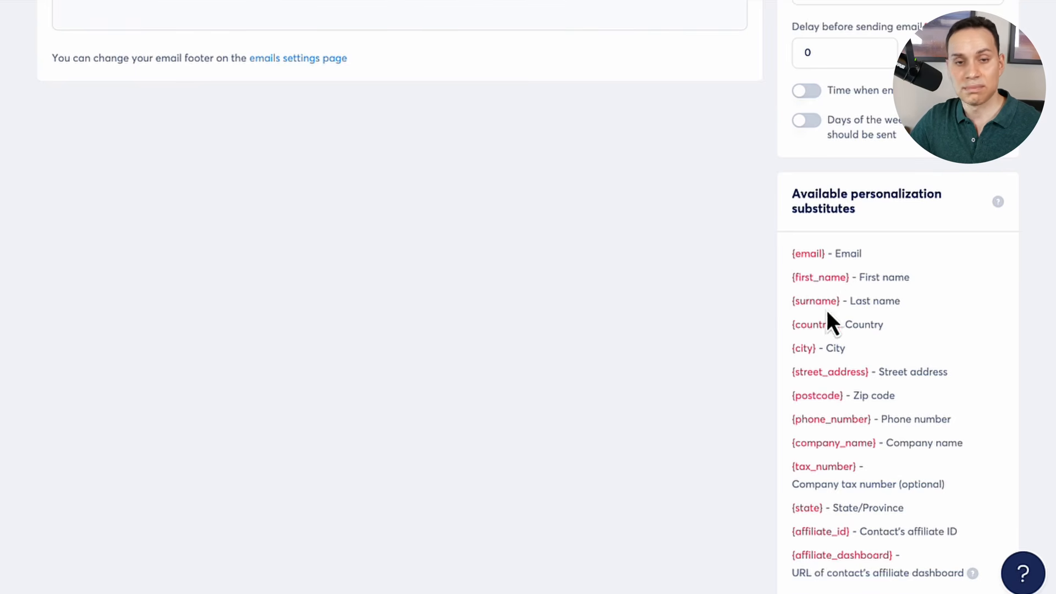
scroll(836, 303, "up", 12)
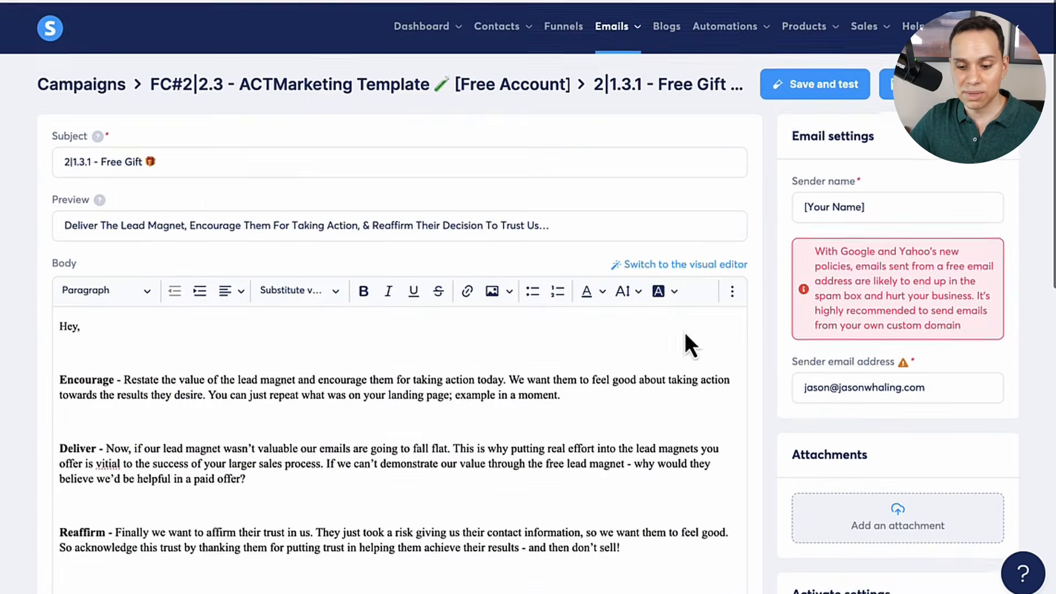
scroll(413, 410, "down", 4)
scroll(413, 410, "up", 1)
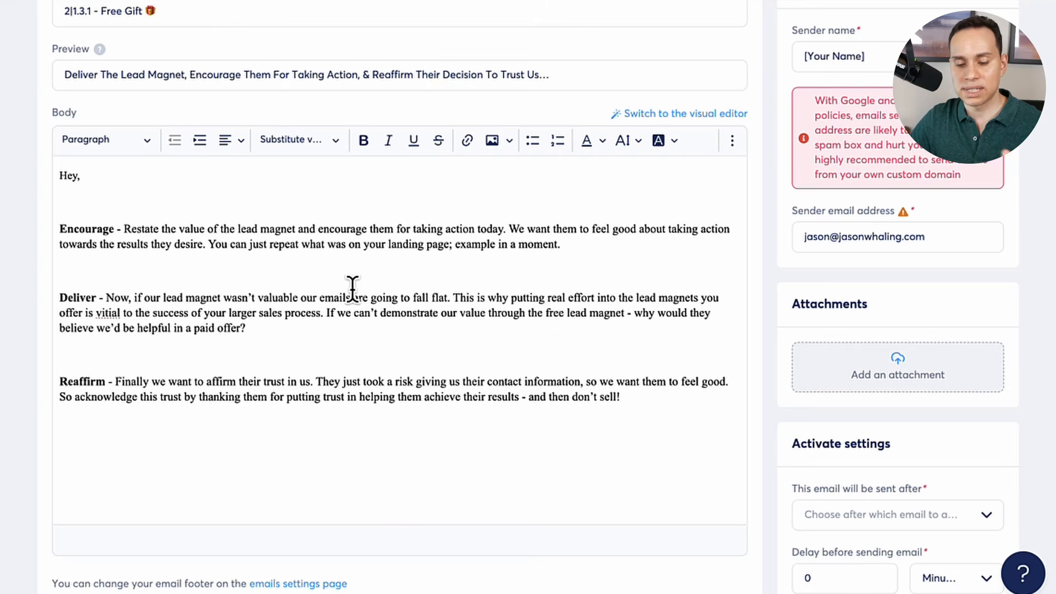
left_click(83, 203)
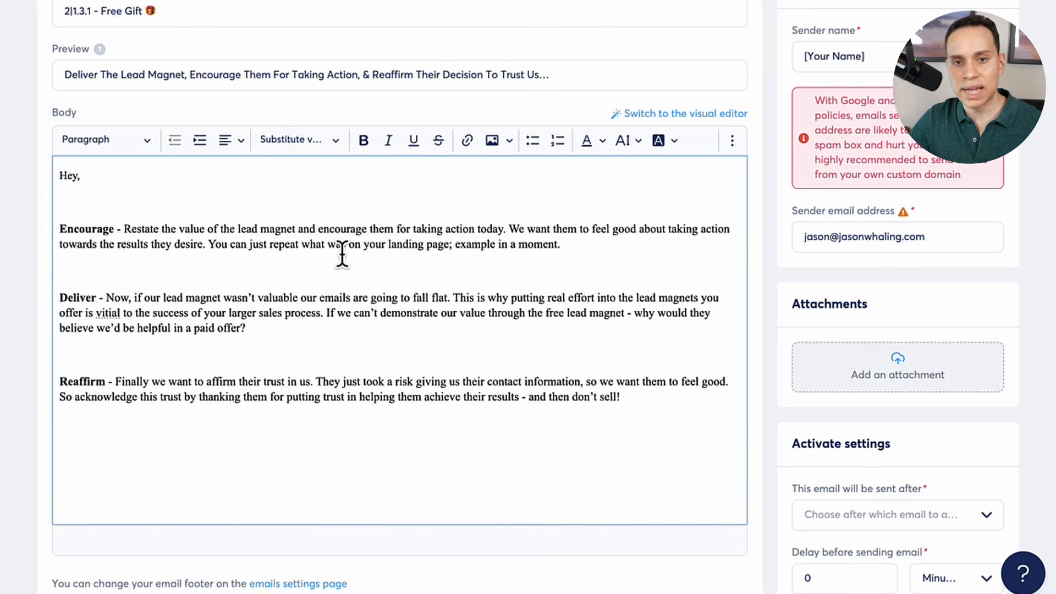
scroll(342, 254, "up", 3)
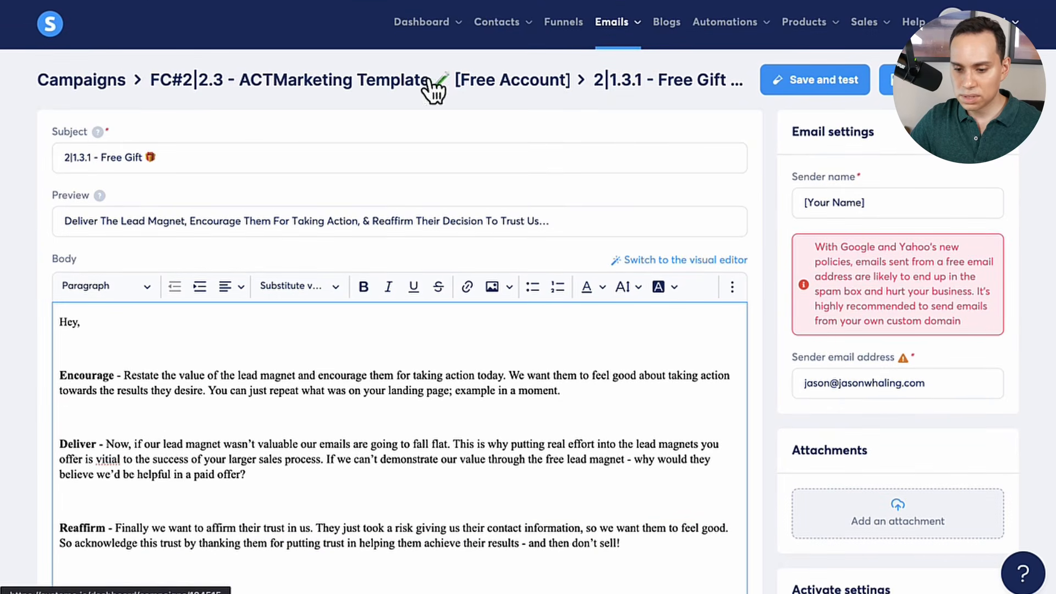
Open the 2|1.3.2 - BIG Roadblock email from the ACTMarketing Template campaign
left_click(89, 83)
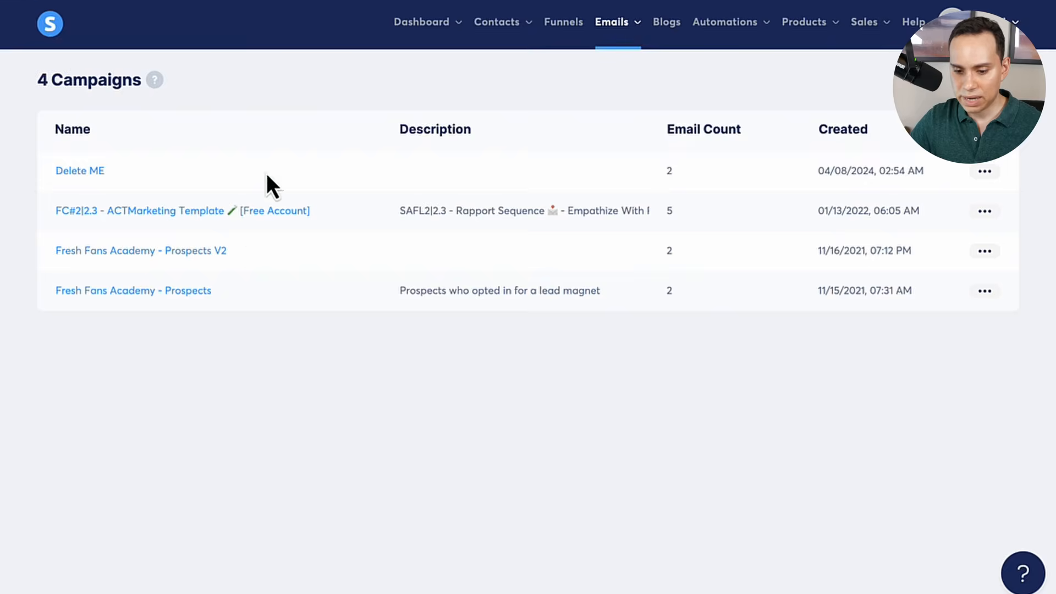
left_click(245, 216)
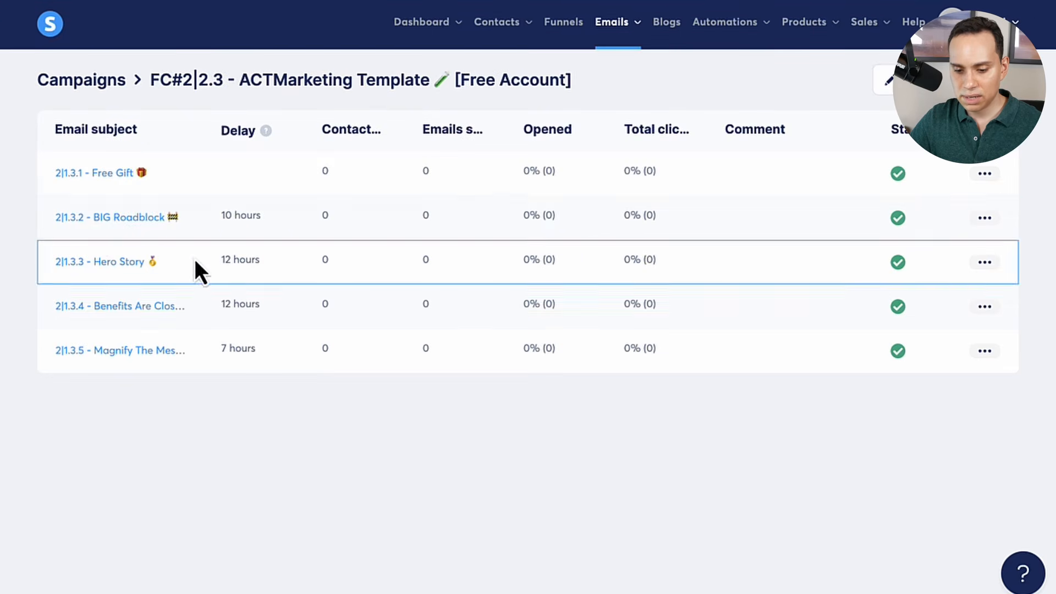
left_click(100, 222)
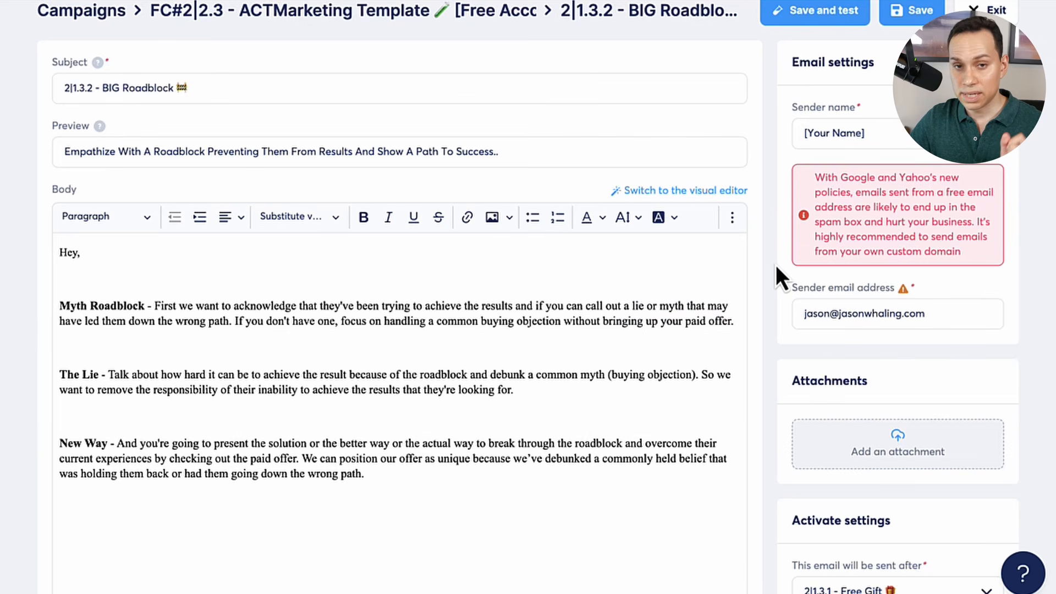
Examine the BIG Roadblock email's activation settings, including the choices for the preceding email and the delay units
scroll(775, 265, "down", 3)
scroll(775, 265, "down", 5)
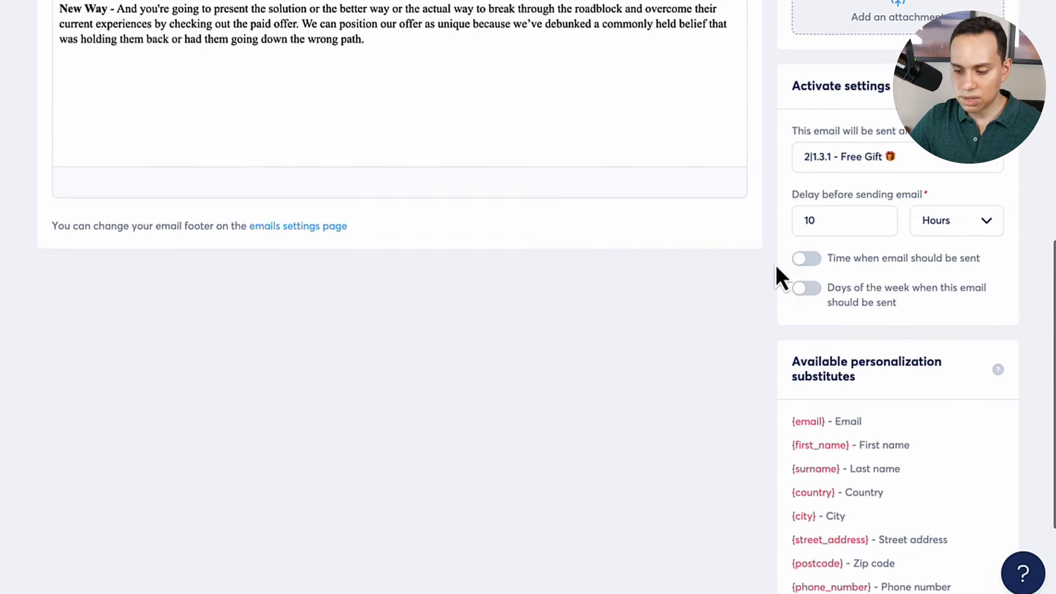
left_click(924, 113)
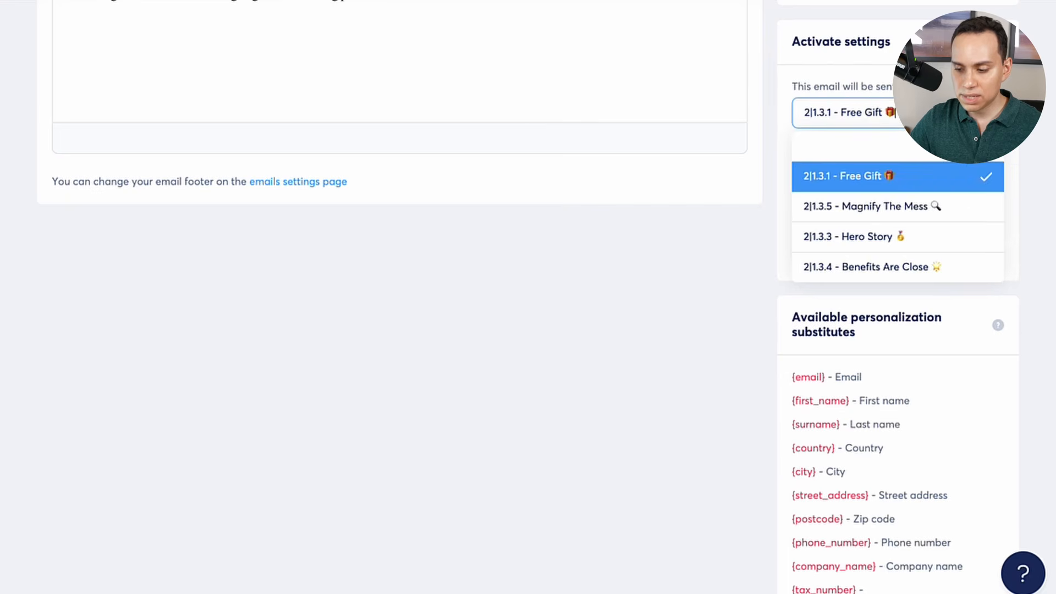
scroll(915, 205, "down", 2)
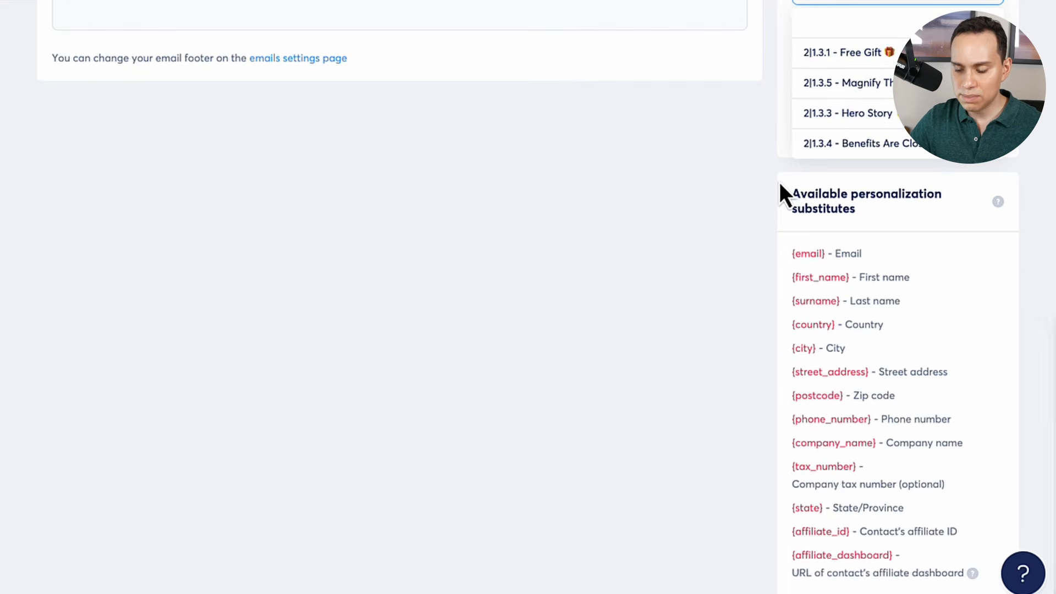
scroll(780, 187, "up", 3)
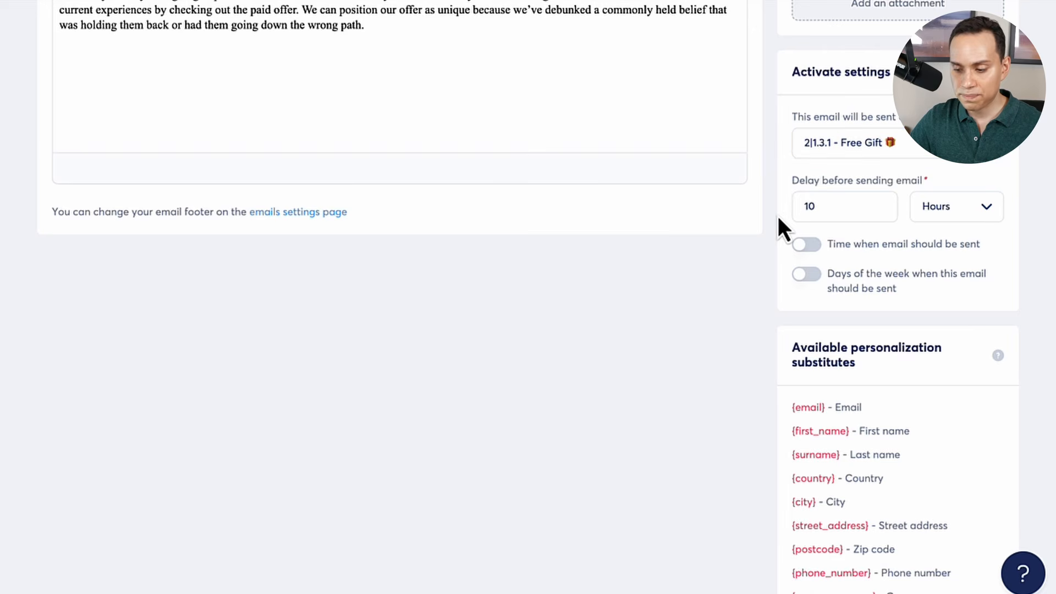
left_click(858, 207)
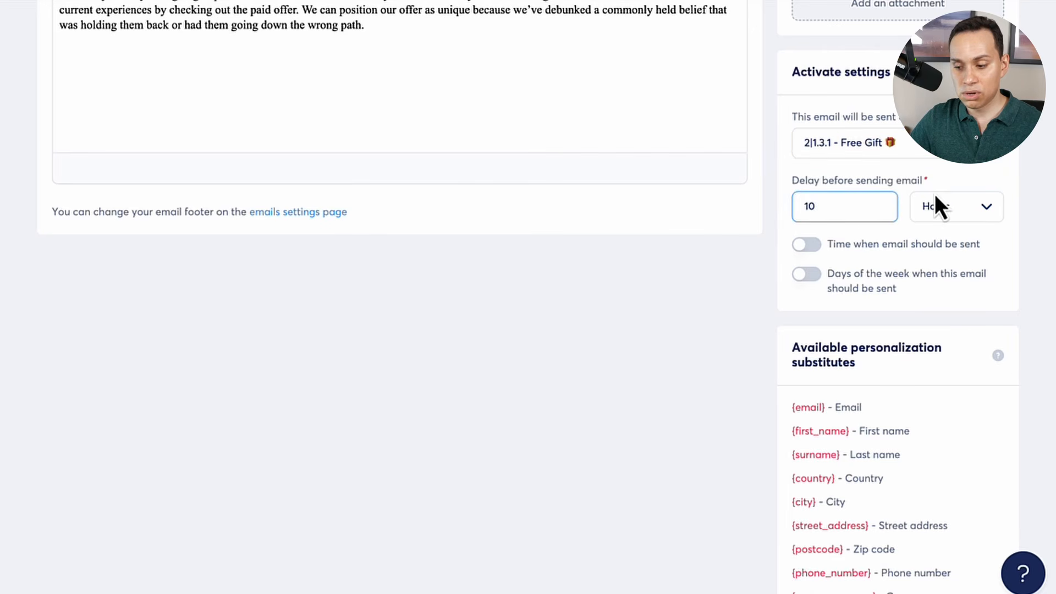
left_click(998, 207)
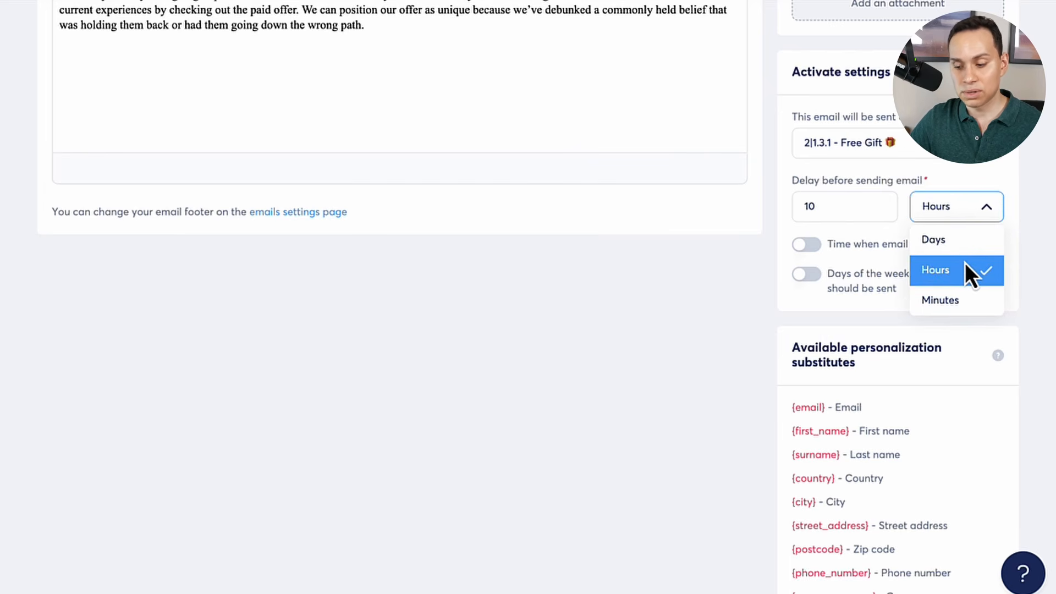
left_click(774, 236)
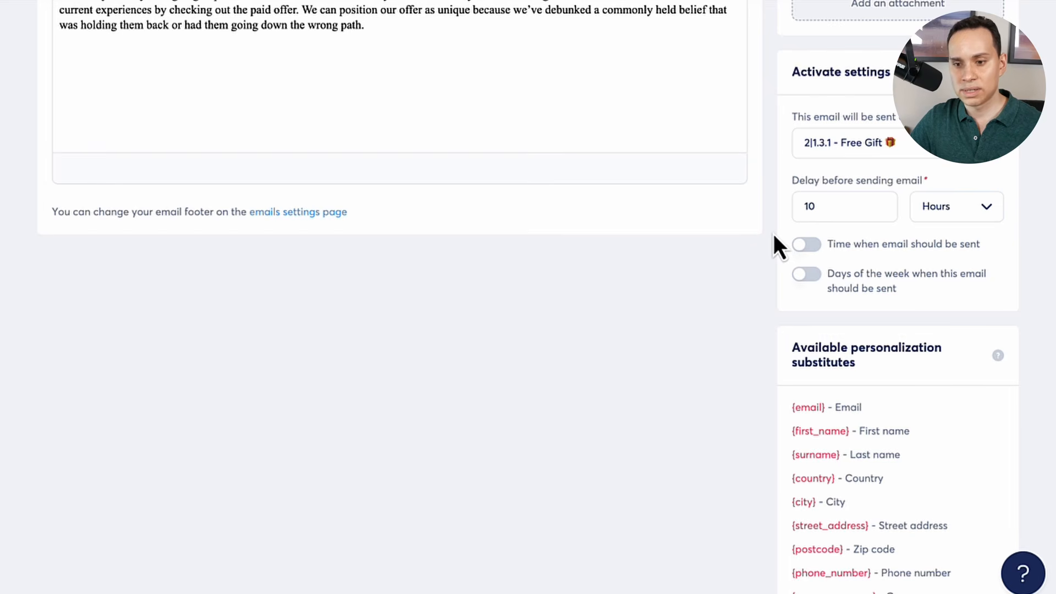
Try enabling a specific send time and specific days of the week for the BIG Roadblock email
left_click(808, 247)
left_click(808, 245)
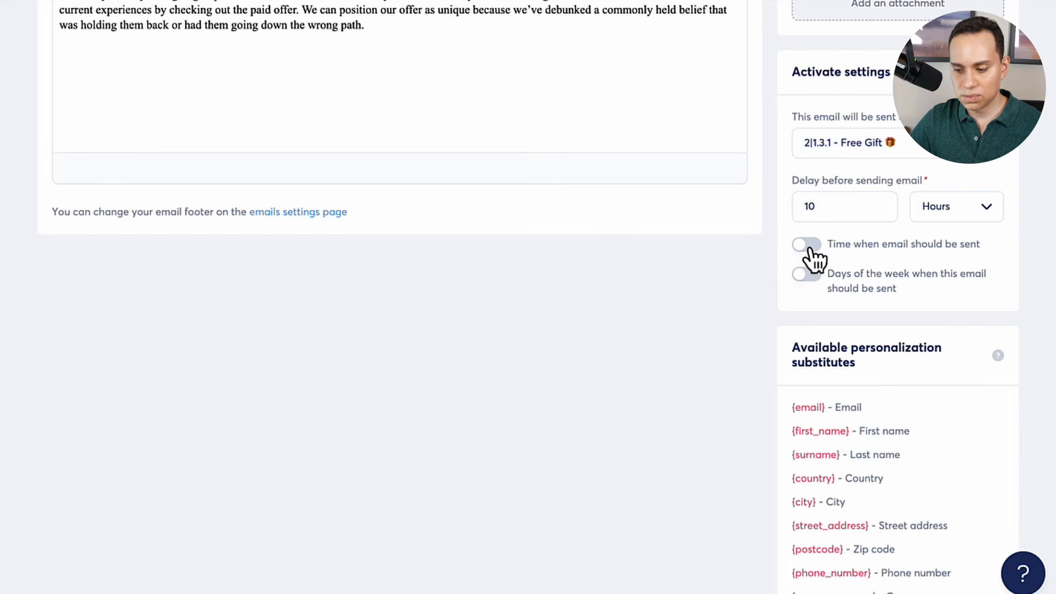
left_click(811, 247)
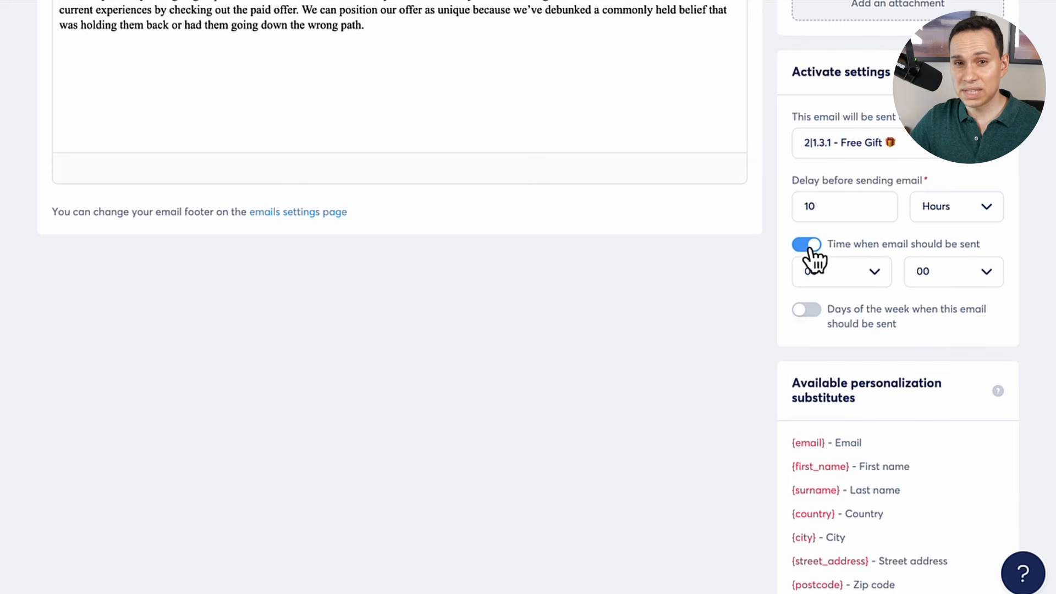
left_click(807, 311)
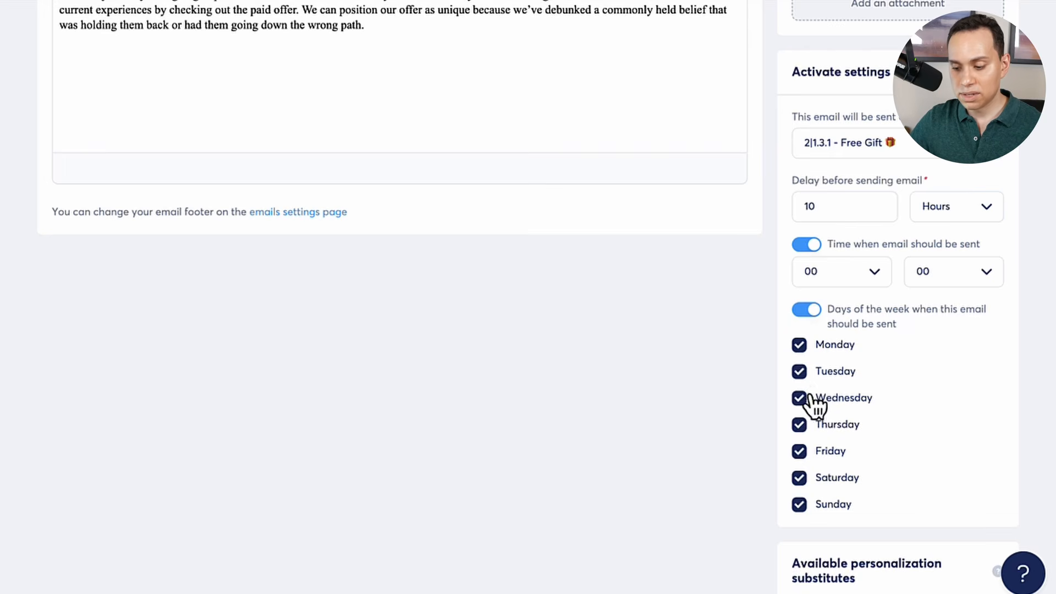
Try excluding Saturday and Sunday from the sending days, include both again and turn off the day-of-week restriction
left_click(800, 479)
left_click(800, 504)
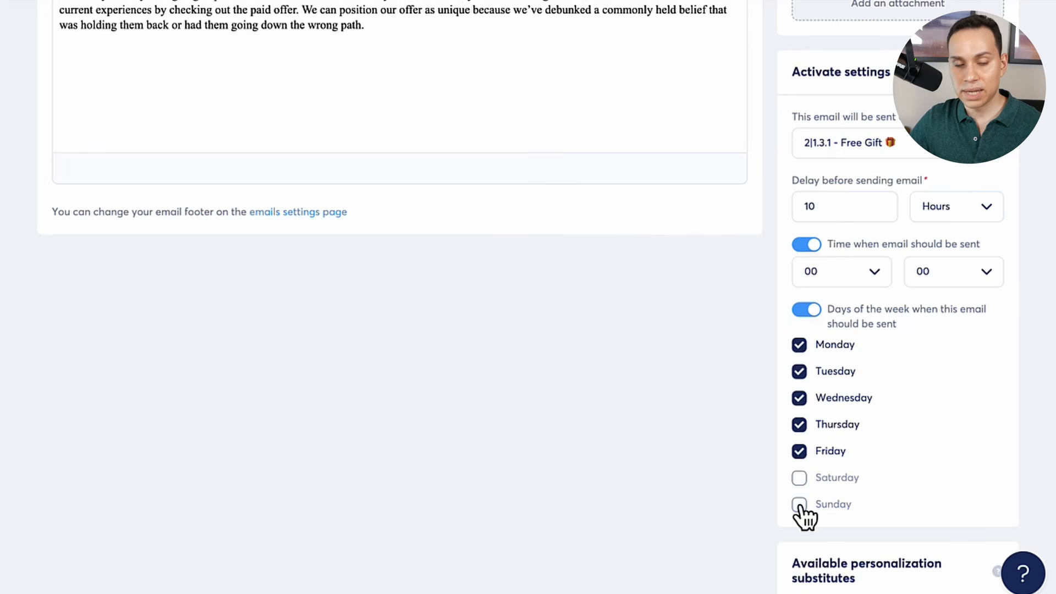
left_click(800, 505)
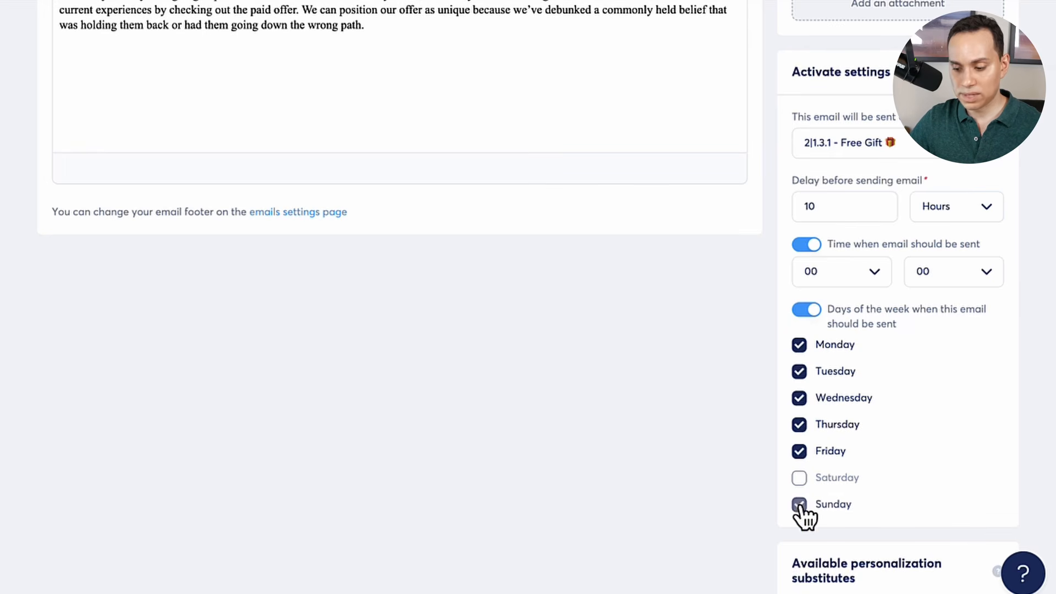
left_click(800, 478)
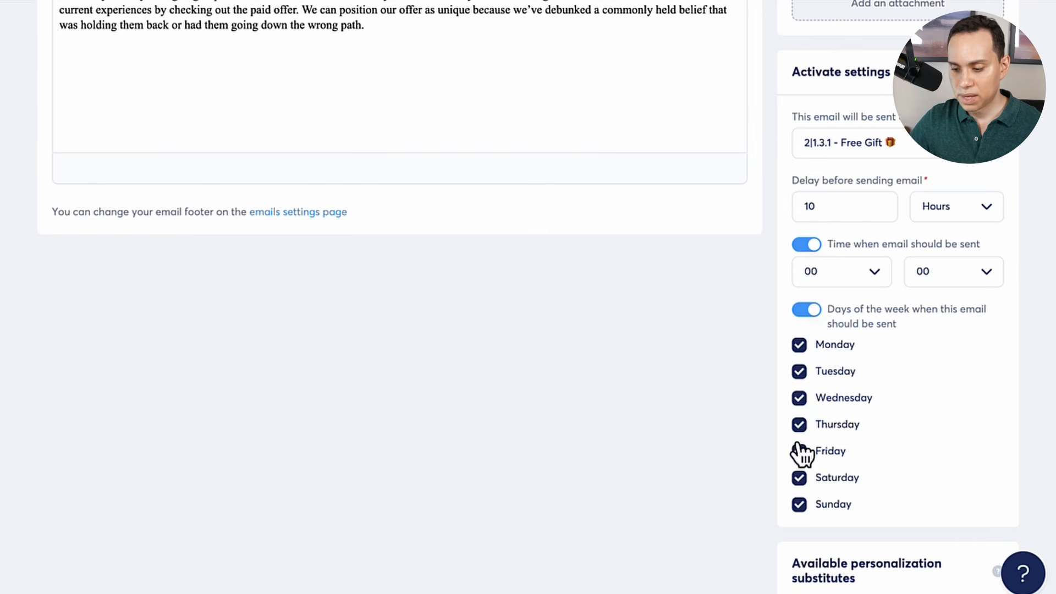
left_click(806, 312)
Review the BIG Roadblock email body, including the Myth Roadblock, The Lie and New Way paragraphs
scroll(764, 302, "up", 10)
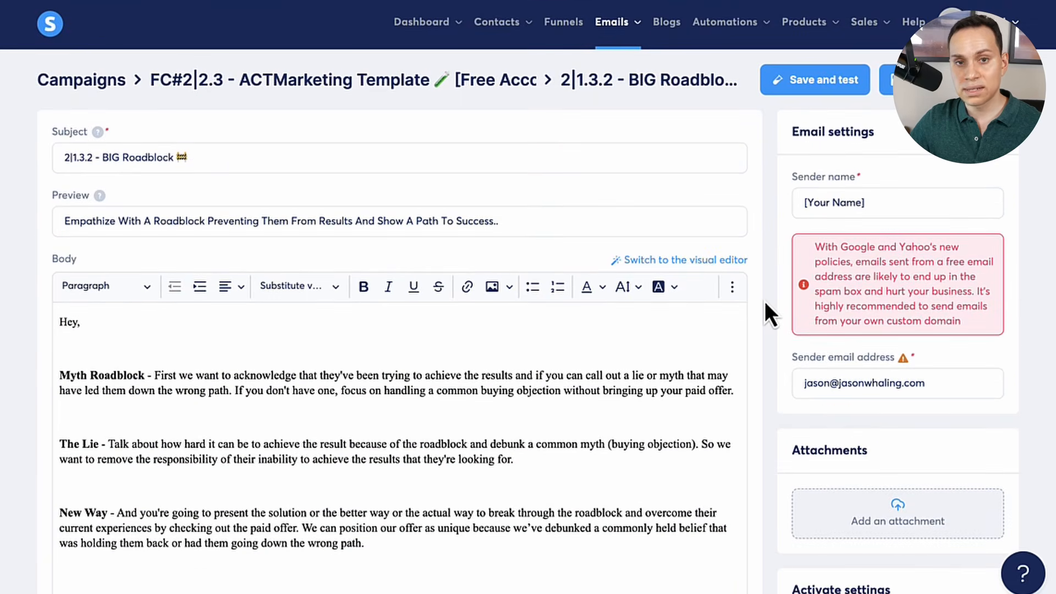
scroll(764, 301, "down", 1)
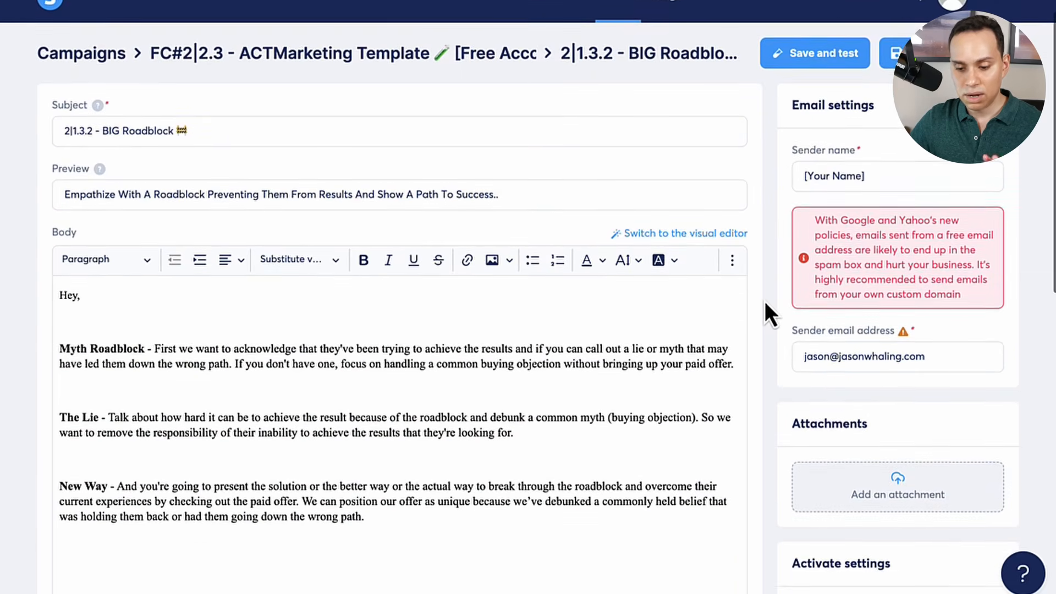
left_click(186, 316)
scroll(287, 317, "up", 1)
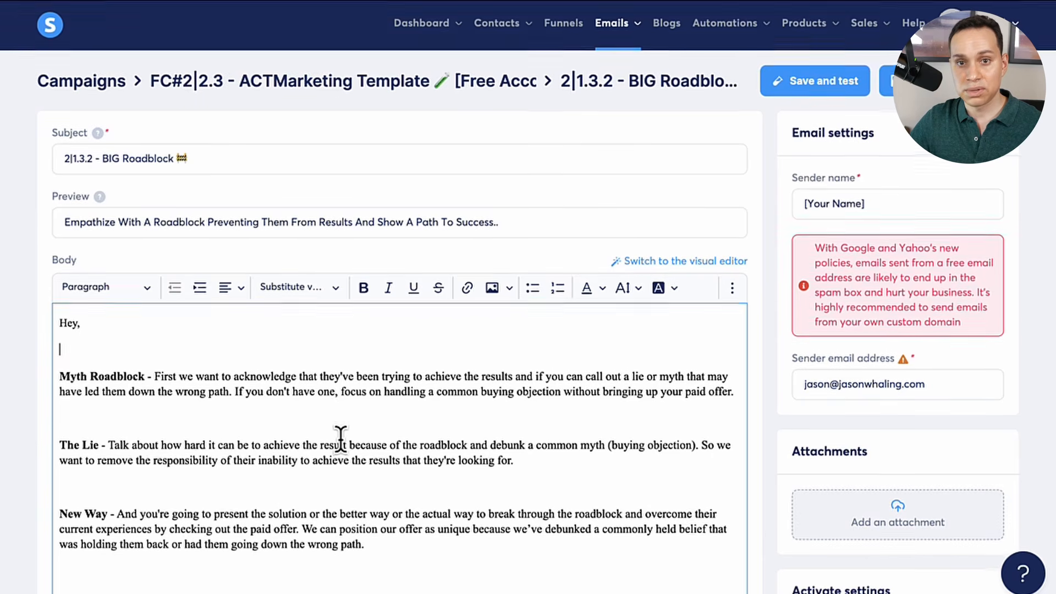
Check the test email sending option, dismiss it without sending, and return to the ACTMarketing Template campaign's email list
left_click(817, 87)
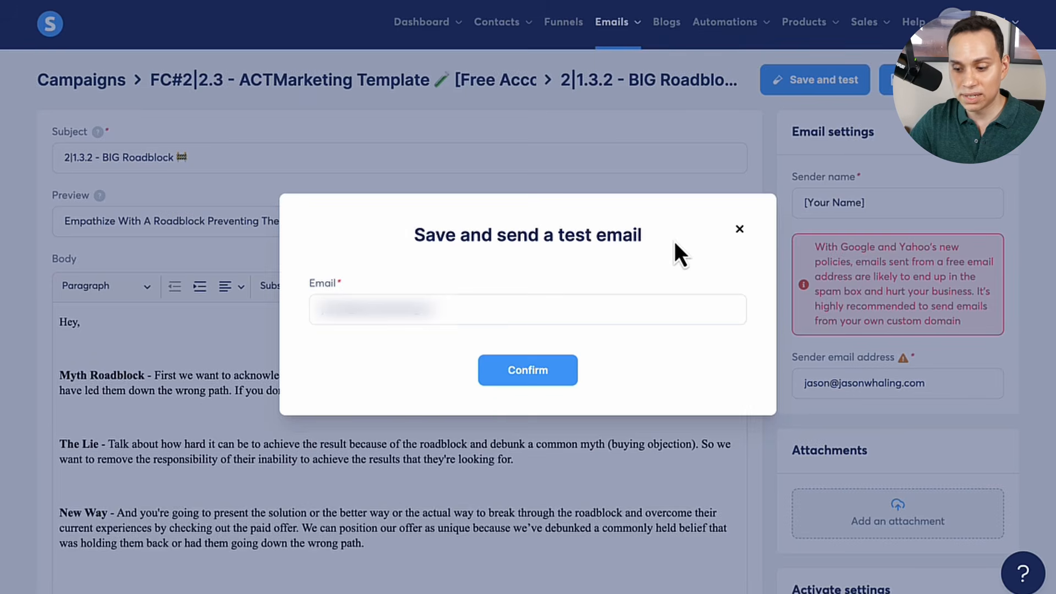
left_click(739, 229)
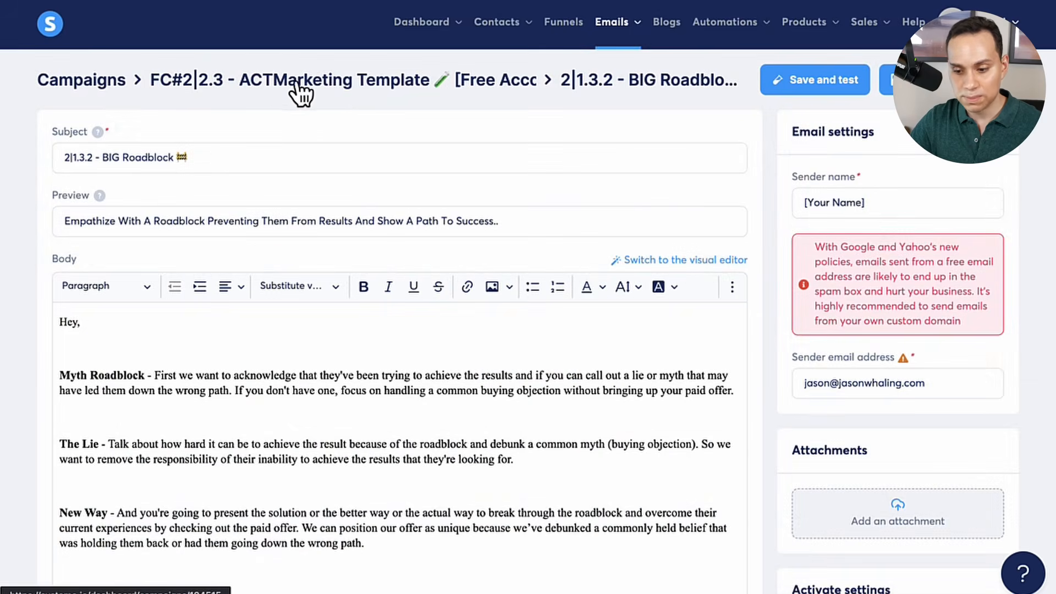
left_click(347, 81)
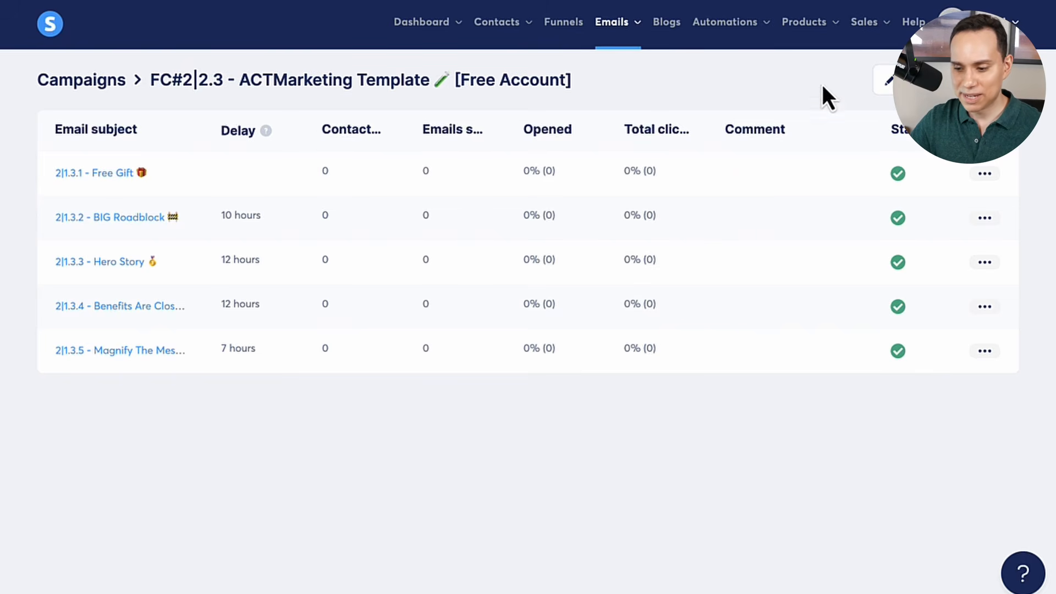
Open the T2| Demo Funnel and select its 2|2.2 - Landing Page step
left_click(561, 25)
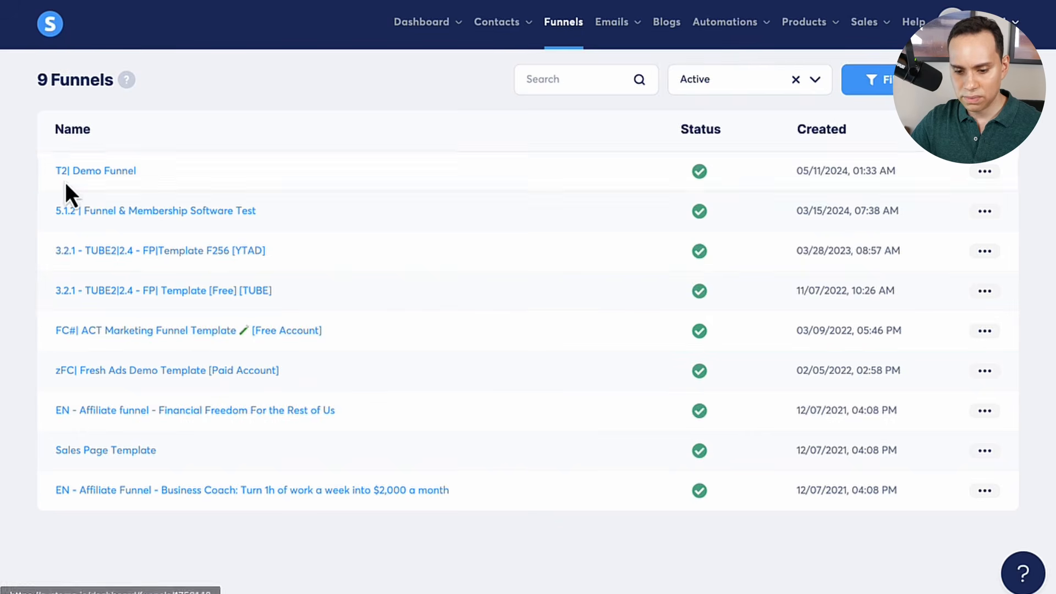
left_click(110, 172)
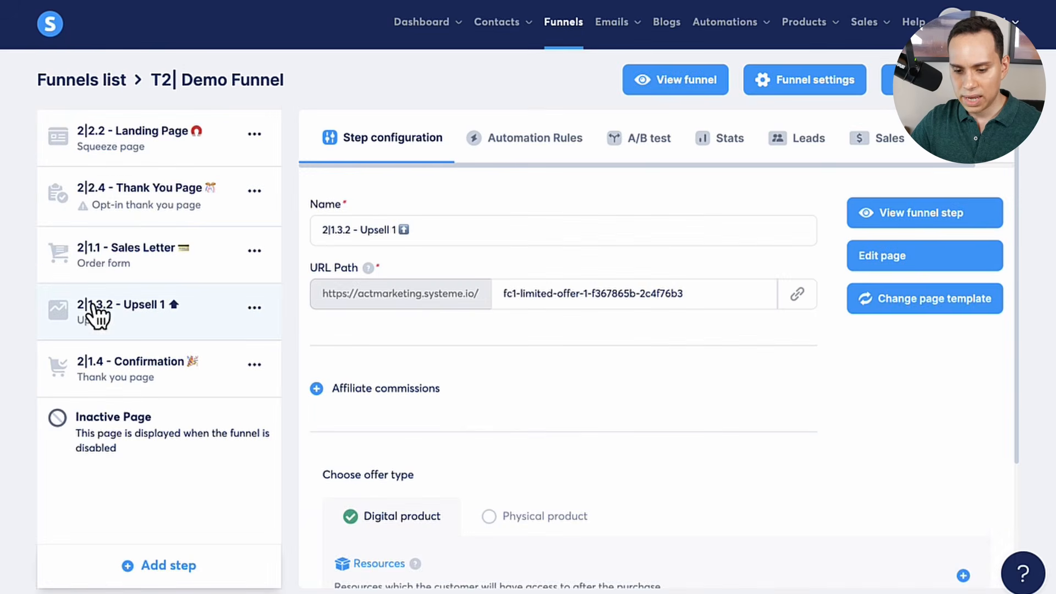
left_click(173, 158)
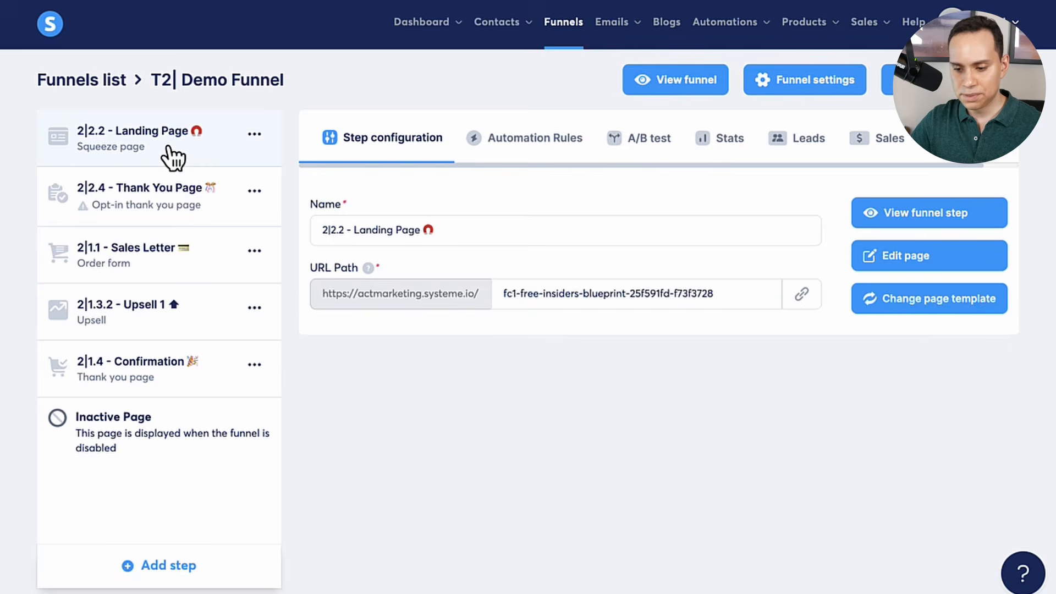
Add an automation rule to the Landing Page step with the Funnel step form subscribed trigger
left_click(563, 138)
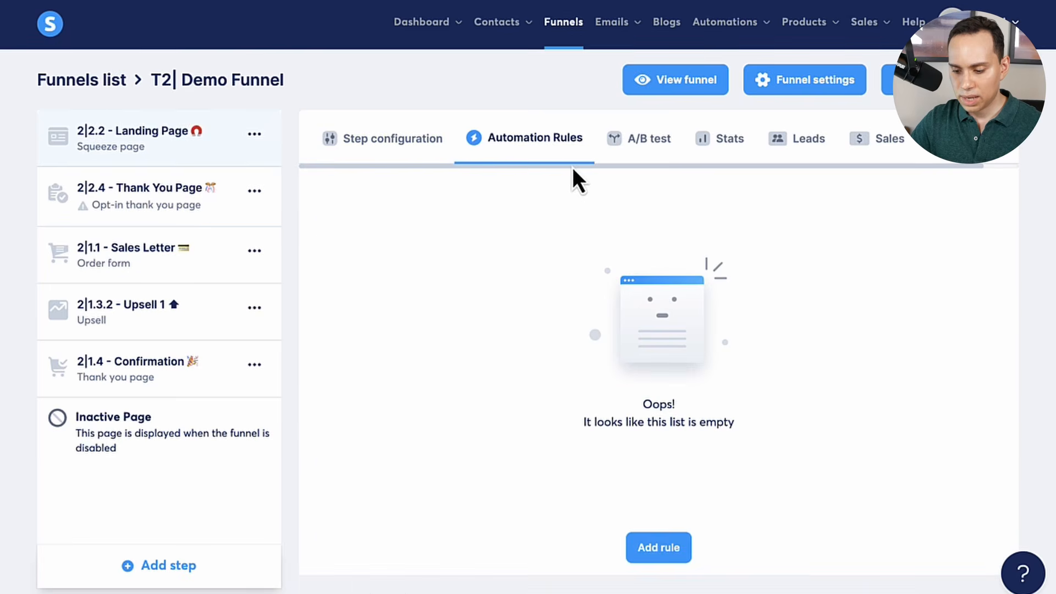
left_click(667, 552)
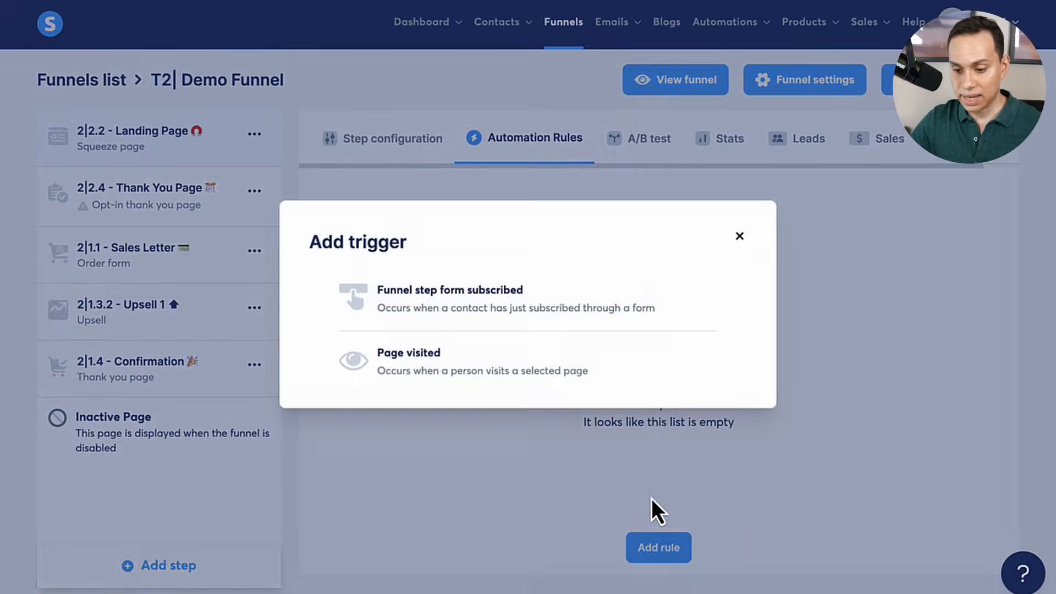
left_click(474, 300)
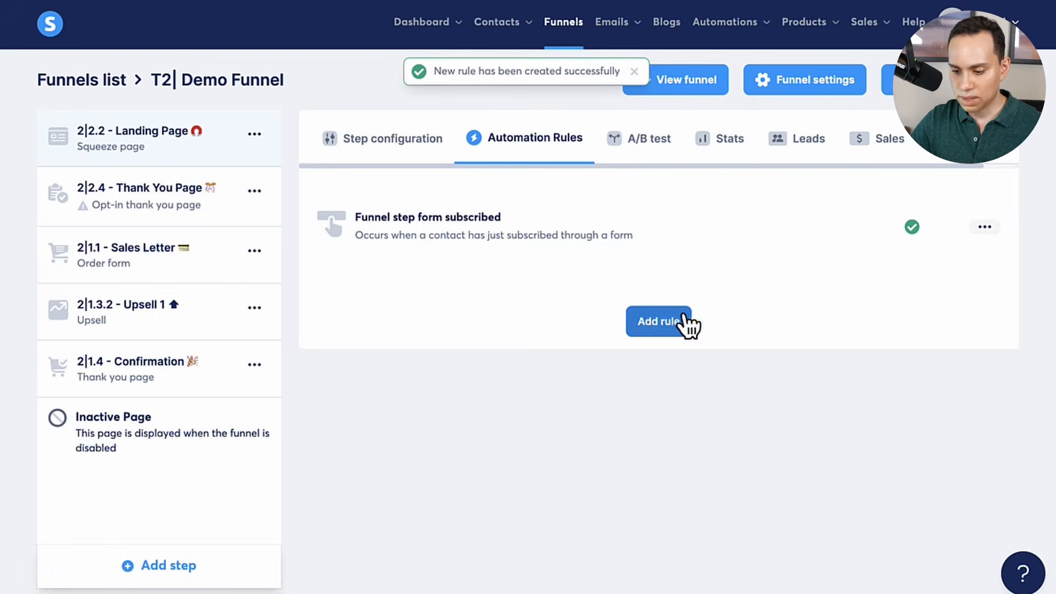
left_click(654, 330)
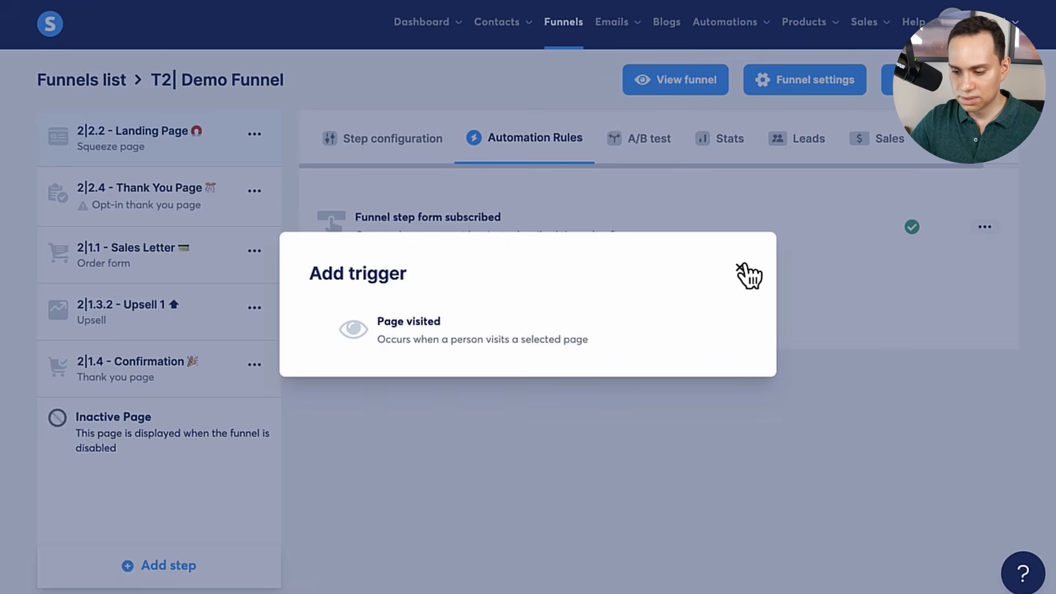
Dismiss the extra trigger selection, edit the Funnel step form subscribed rule, and add a Subscribe to campaign action
left_click(740, 267)
left_click(984, 227)
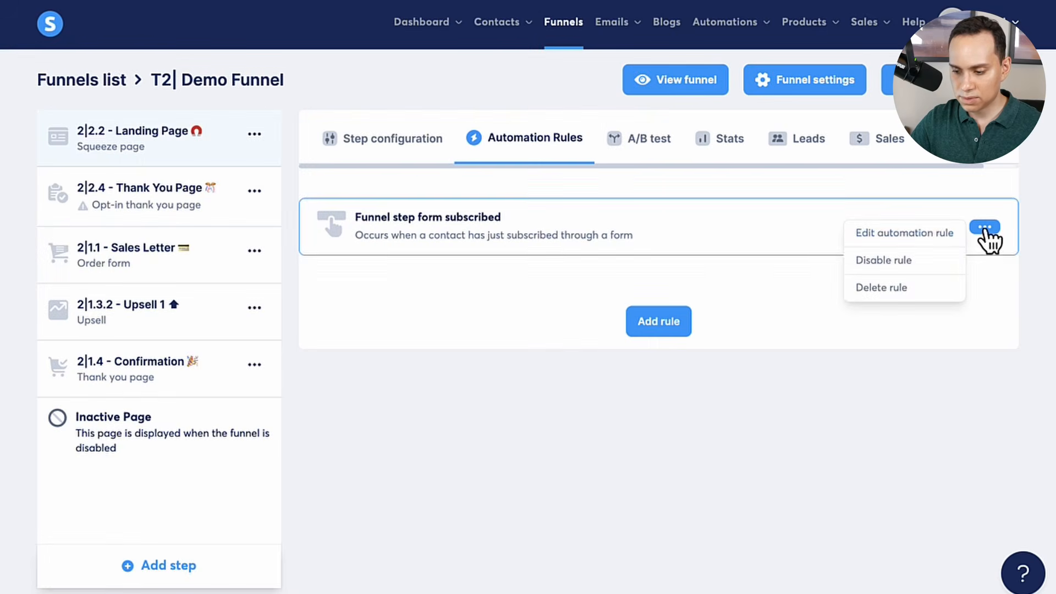
left_click(540, 227)
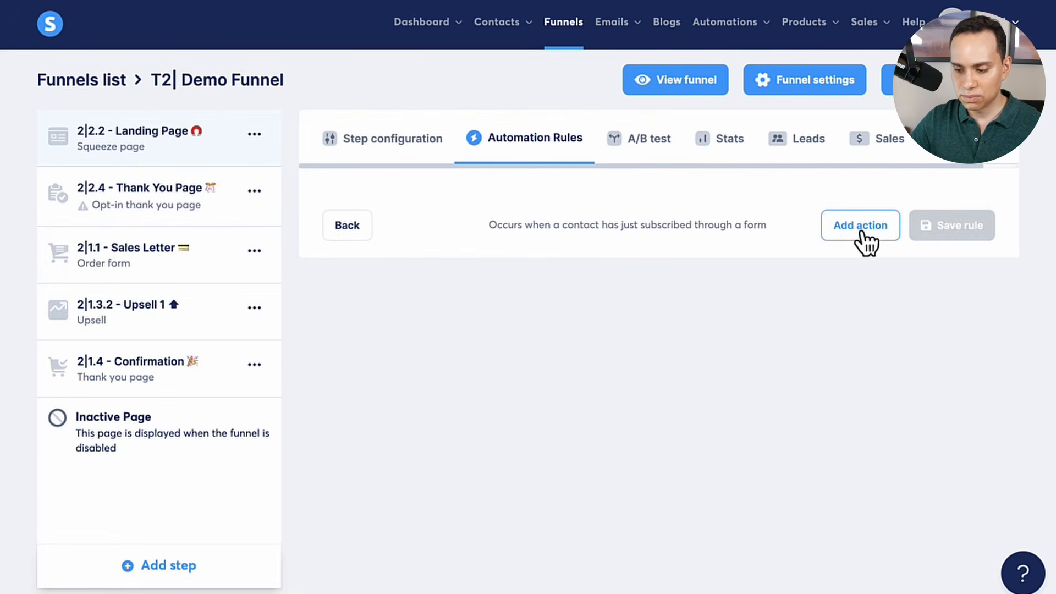
left_click(861, 231)
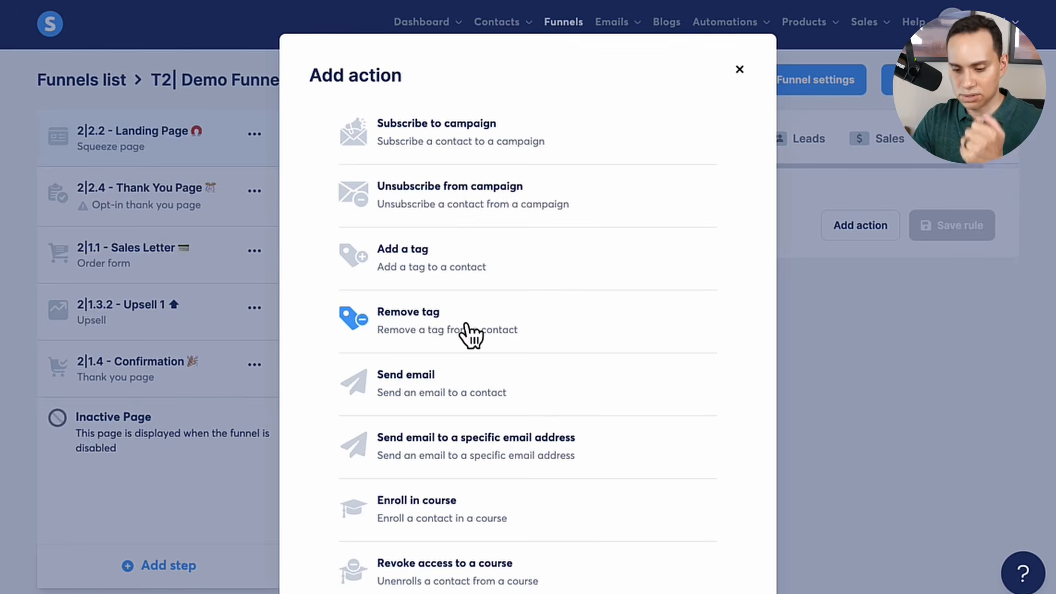
scroll(470, 335, "down", 1)
scroll(470, 335, "down", 6)
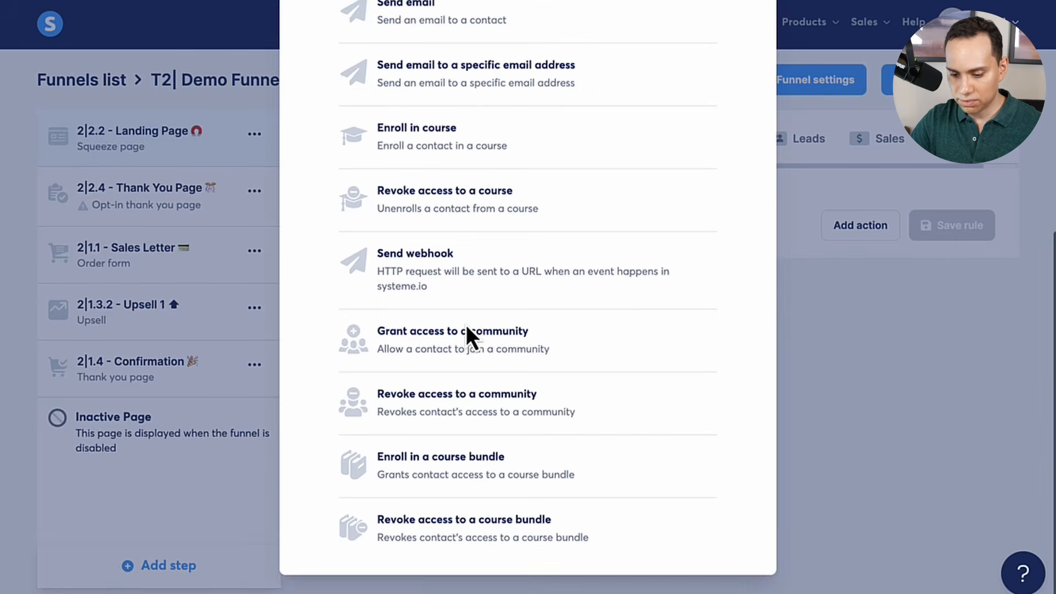
scroll(470, 335, "up", 7)
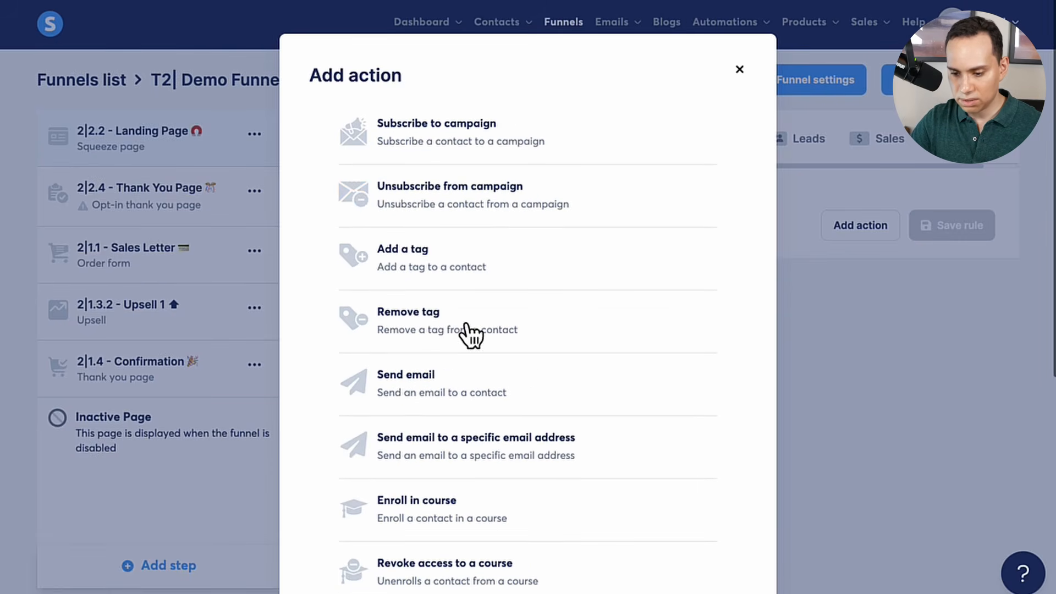
left_click(448, 144)
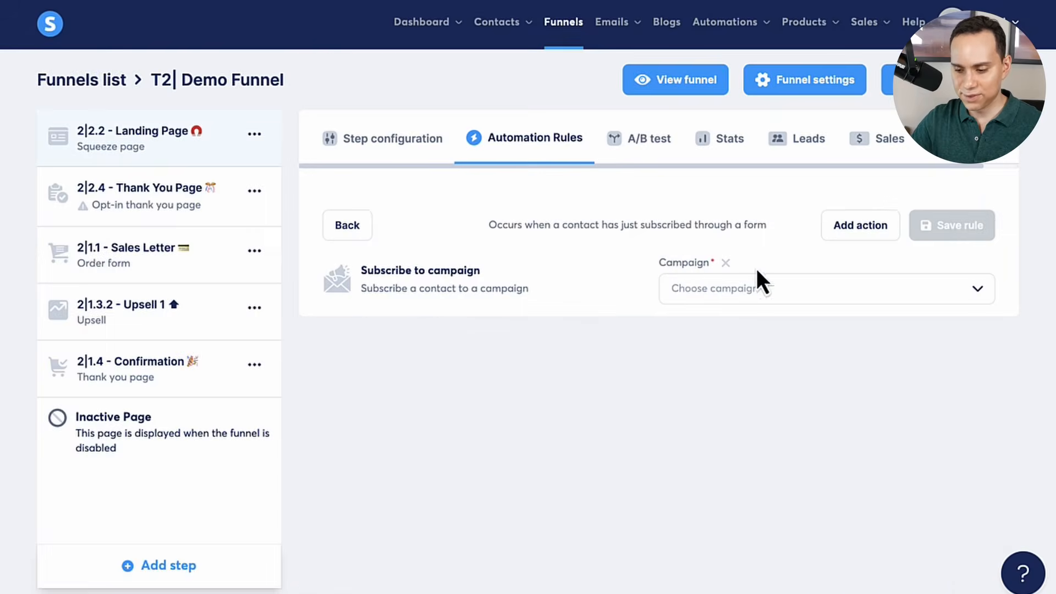
Set the action's campaign to FC#2|2.3 - ACTMarketing Template [Free Account] and save the automation rule
left_click(777, 288)
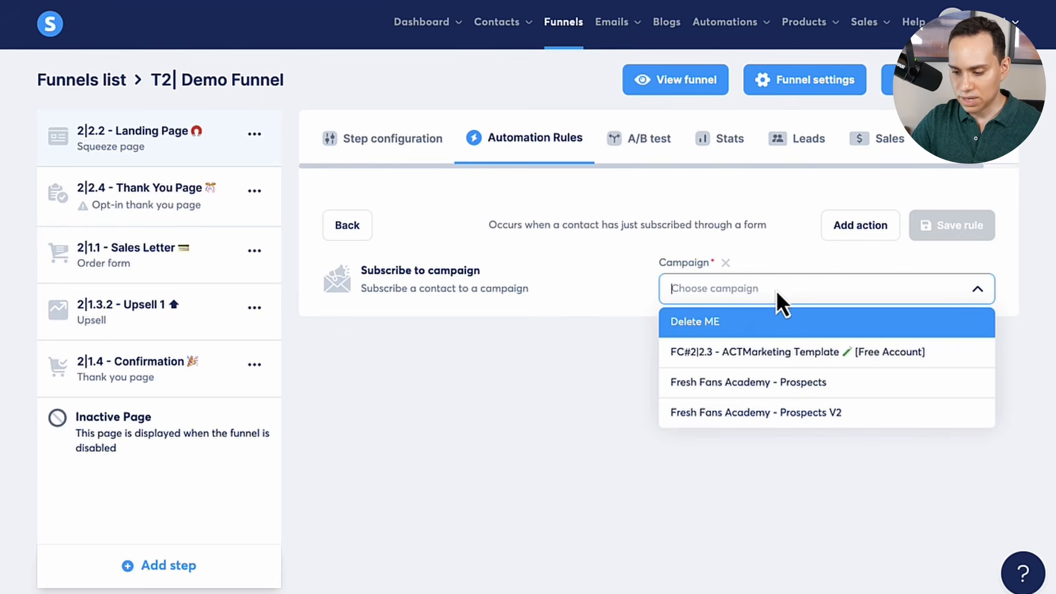
left_click(789, 354)
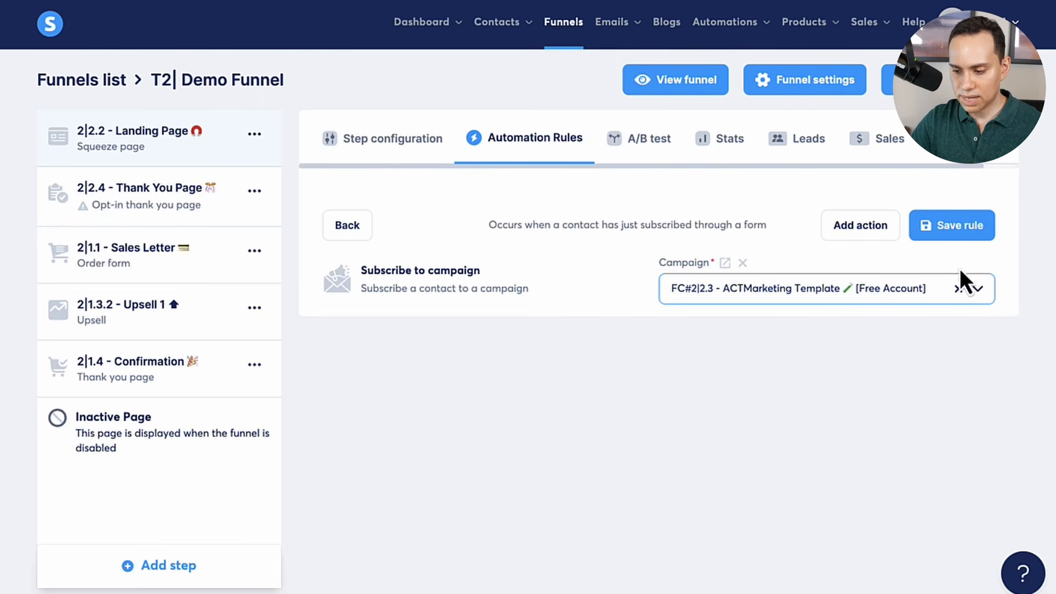
left_click(966, 234)
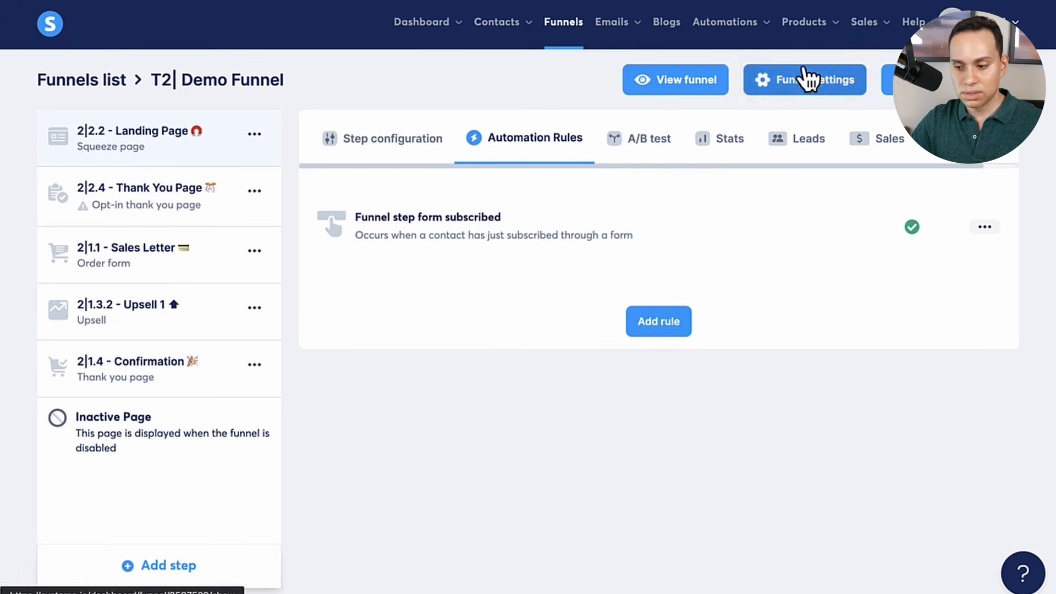
Open the FC#2|2.3 - ACTMarketing Template [Free Account] email campaign to view its email sequence
mouse_move(620, 37)
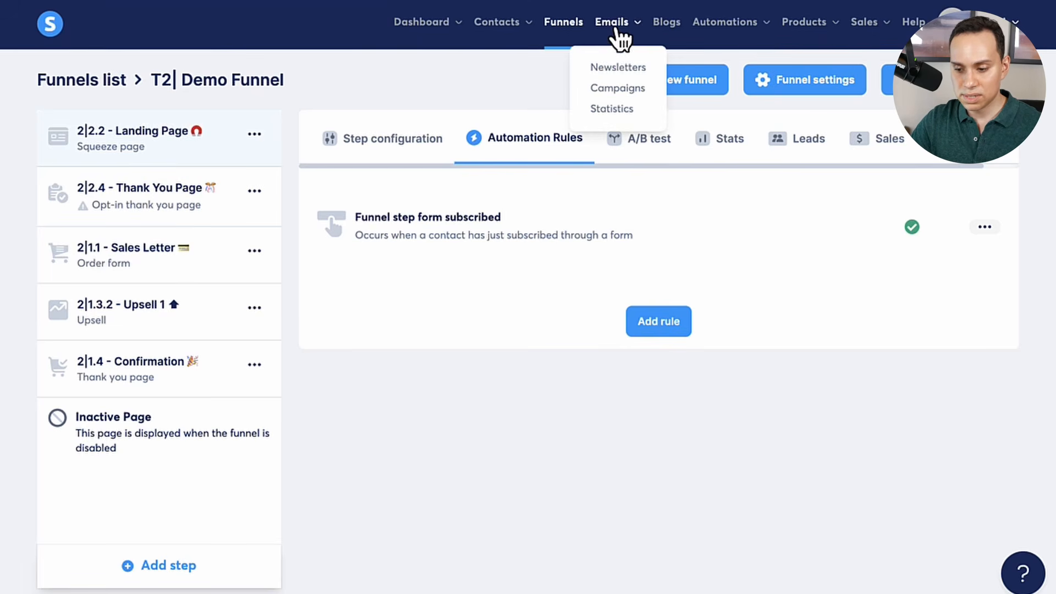
left_click(620, 91)
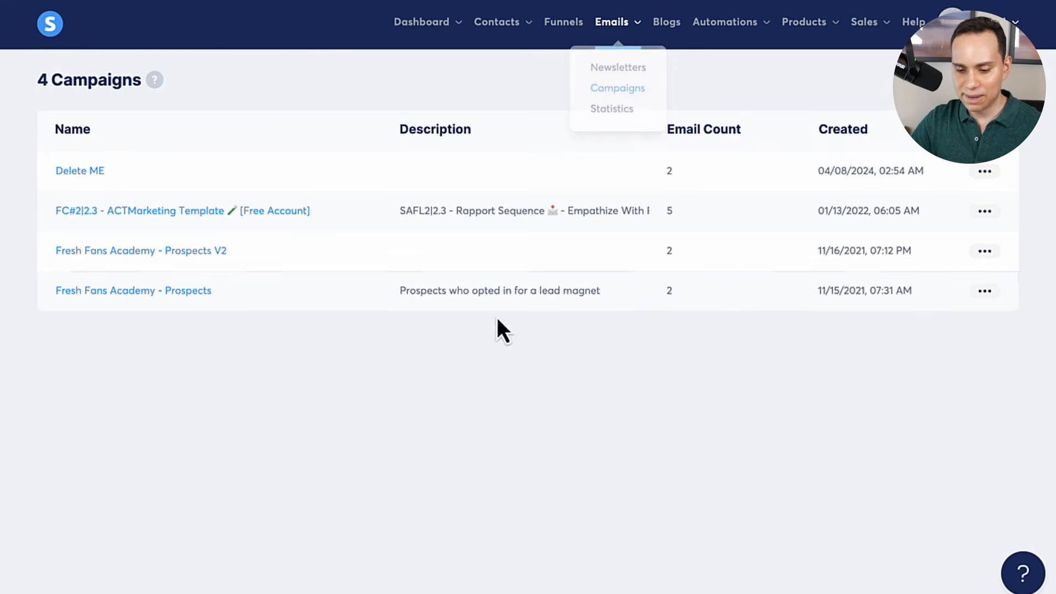
left_click(279, 213)
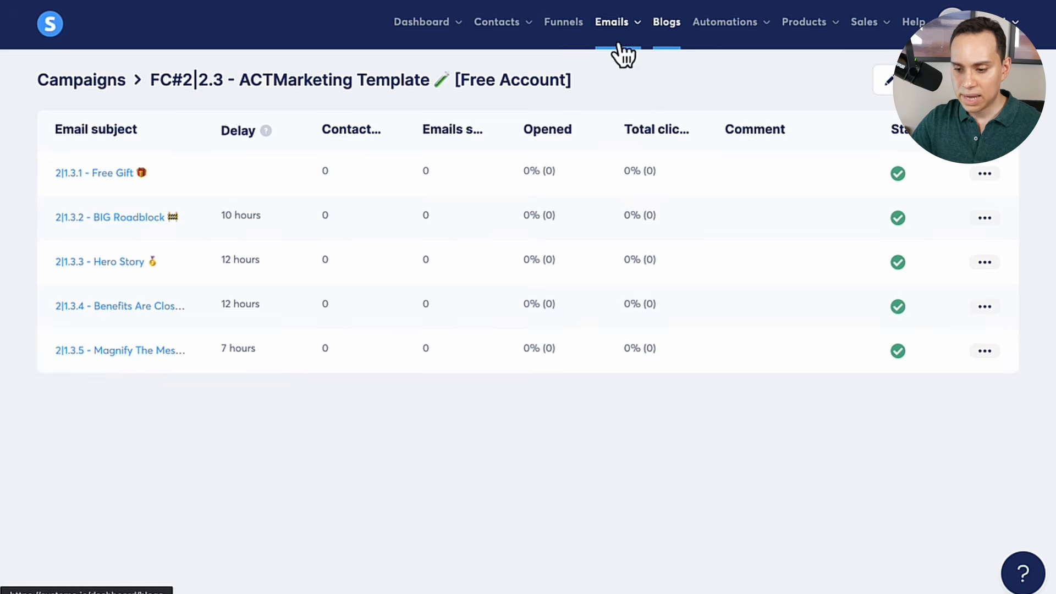
Inspect the form subscription automation rule on the Landing Page step of the FC#| ACT Marketing Funnel Template [Free Account]
left_click(572, 39)
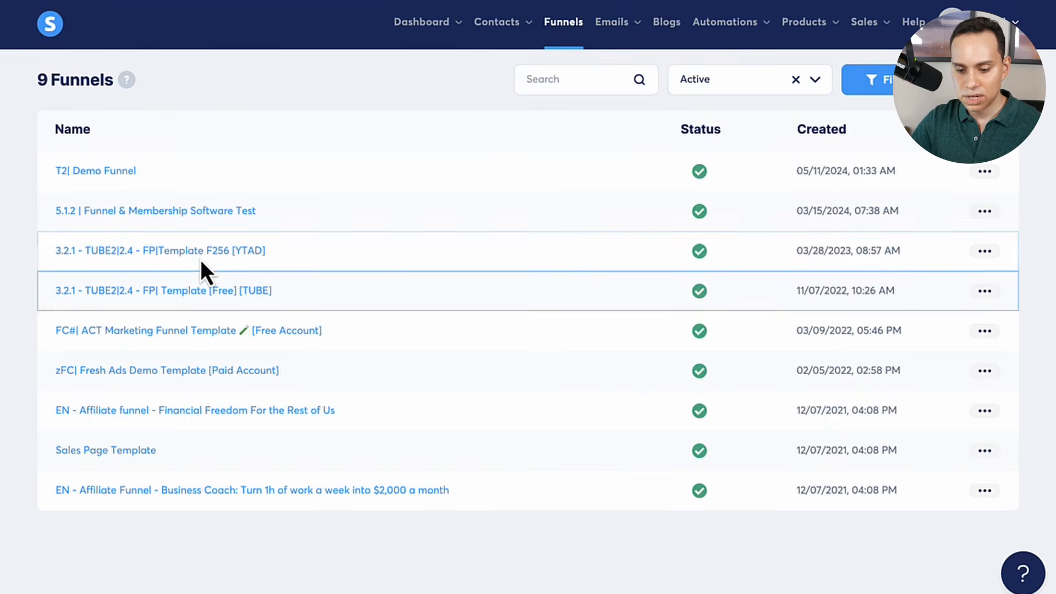
left_click(214, 343)
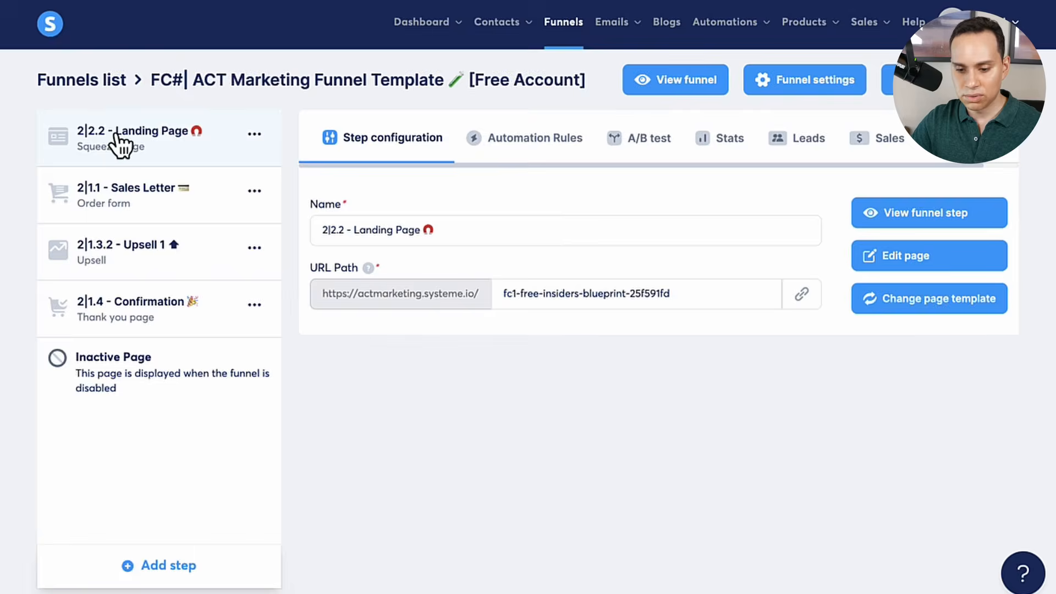
left_click(536, 140)
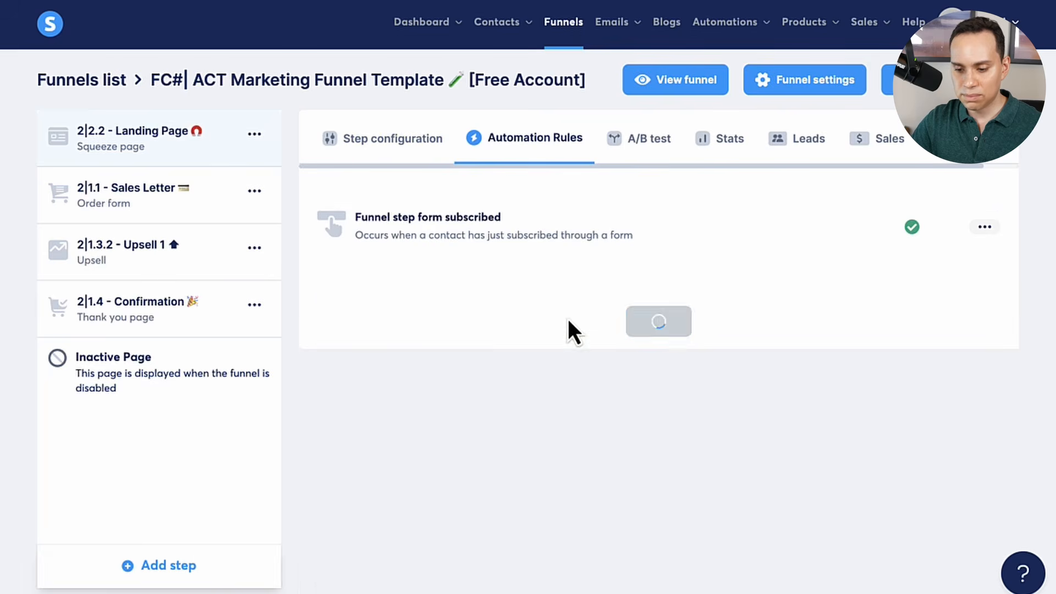
left_click(565, 240)
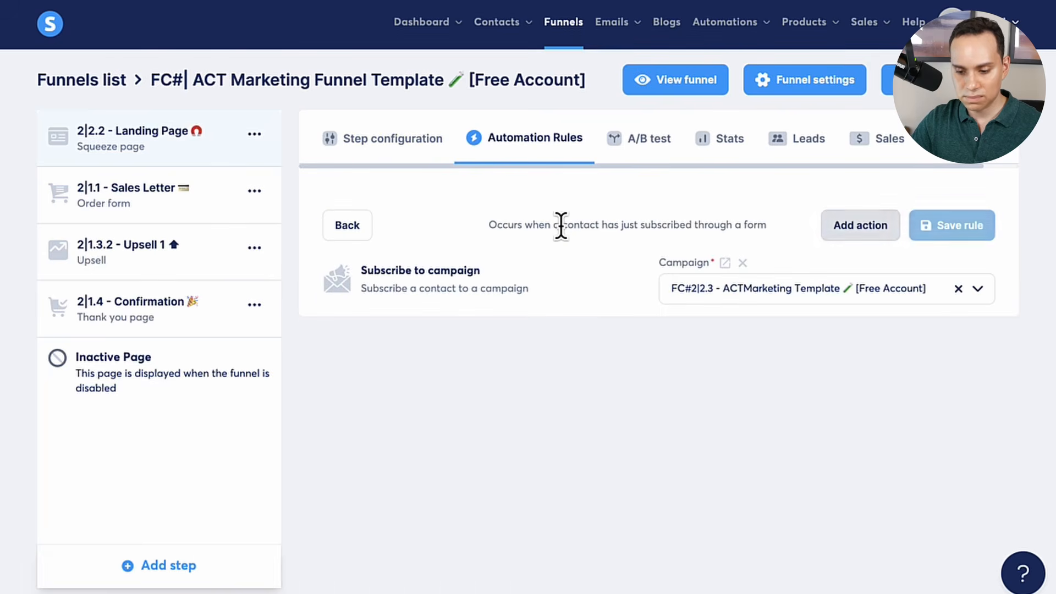
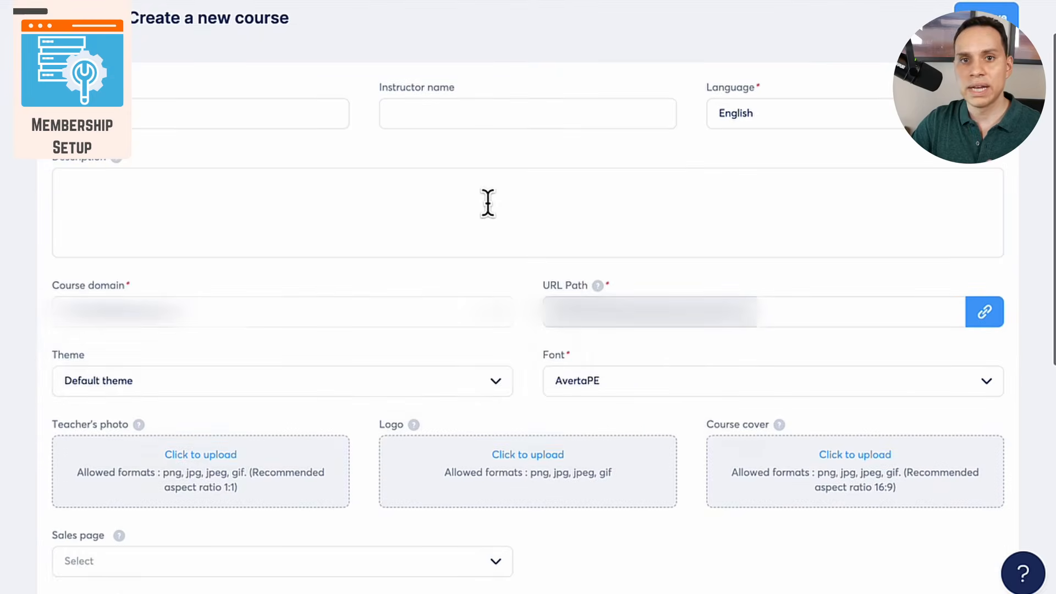
Look through the blank new course form from its title and description fields down to the sales page settings
scroll(488, 204, "up", 1)
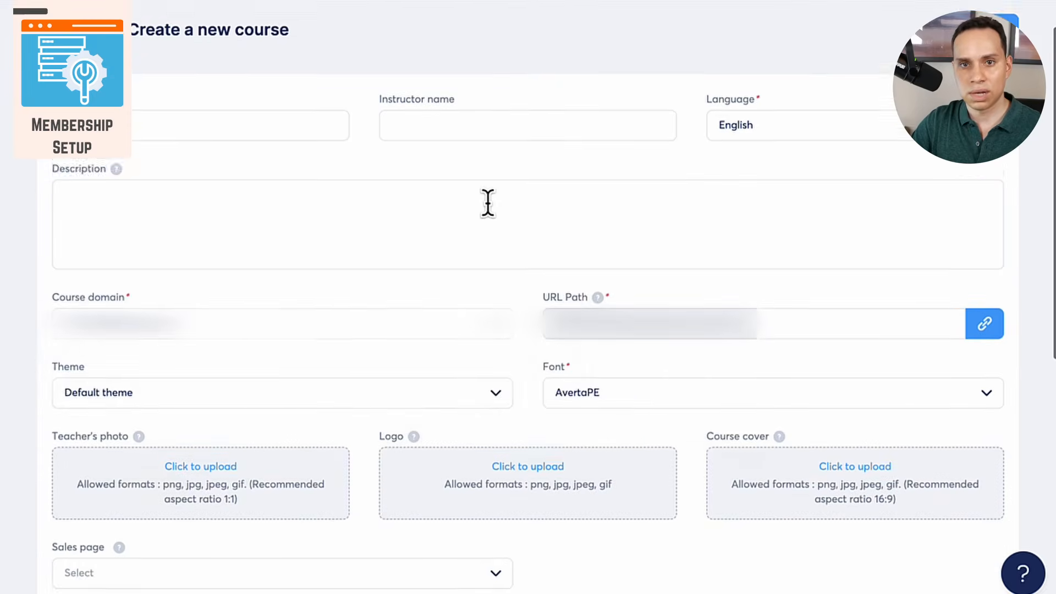
scroll(487, 204, "down", 9)
scroll(487, 204, "up", 5)
scroll(488, 203, "up", 5)
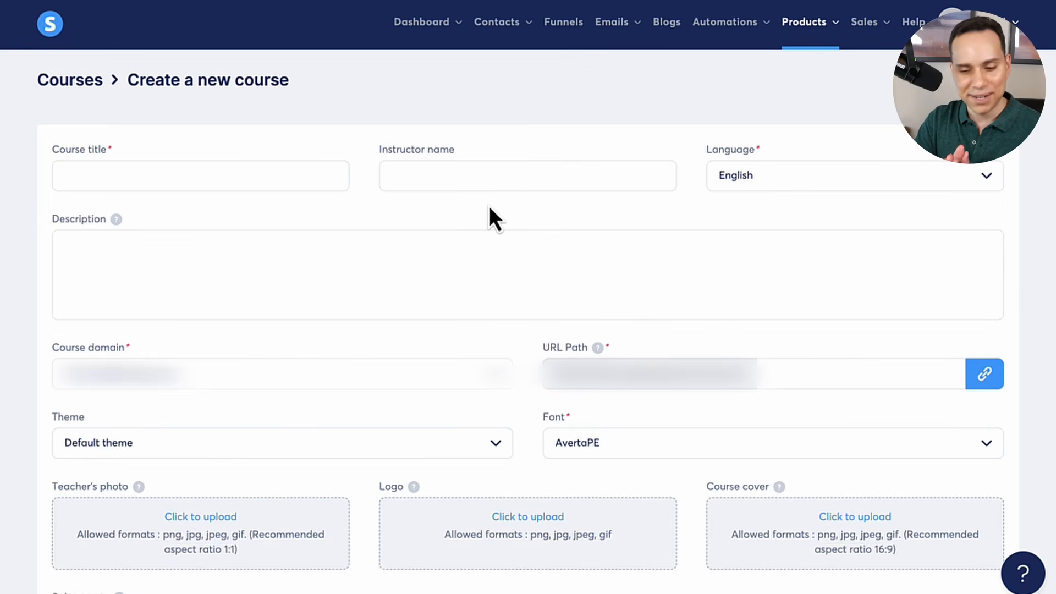
Leave the new course form and open the settings of the P#| ACTMarketing Template [Free Account] course
left_click(84, 84)
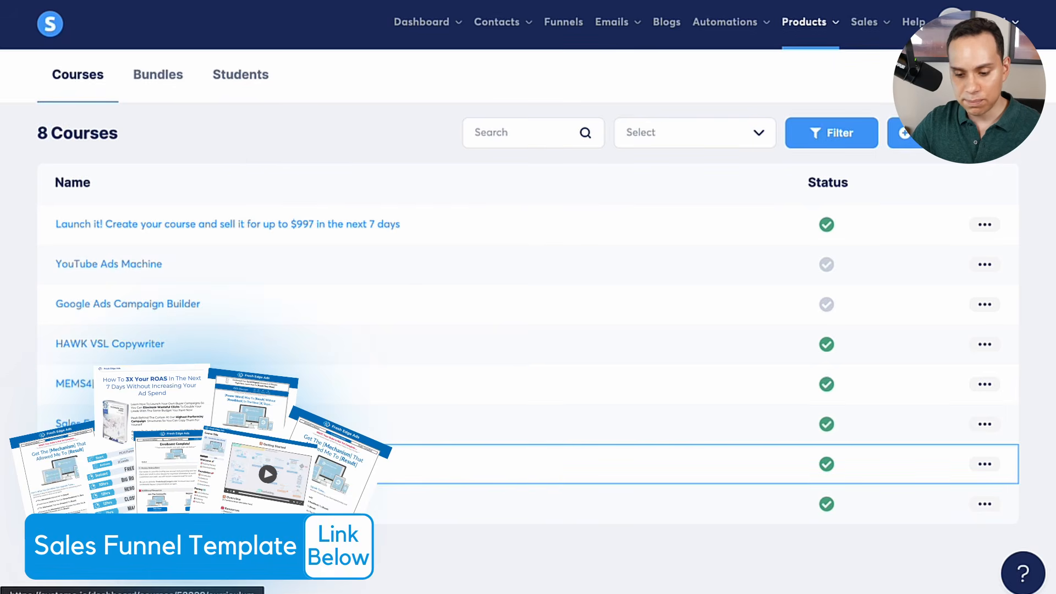
left_click(165, 463)
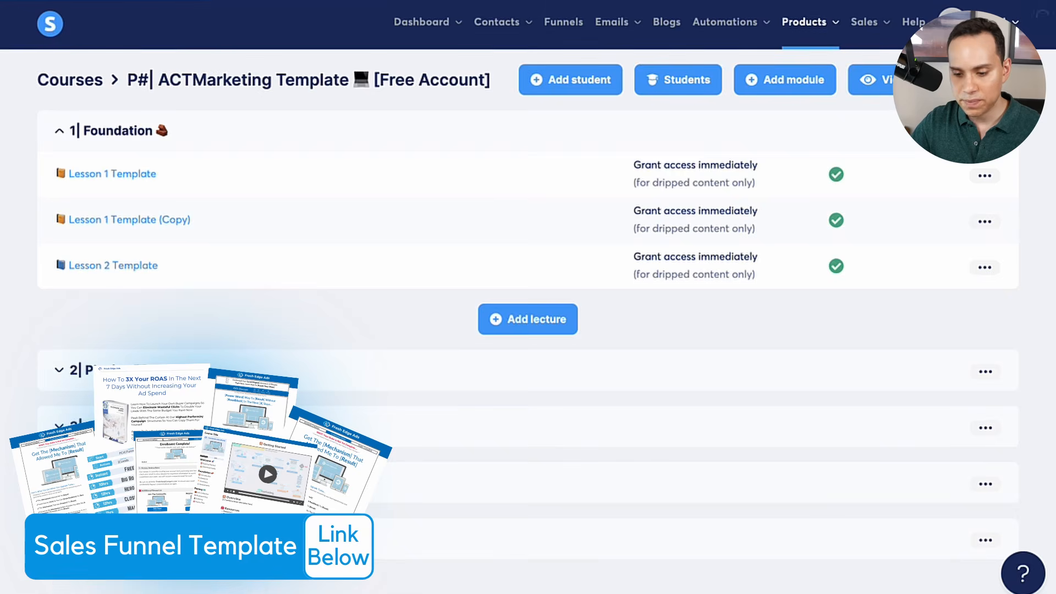
left_click(984, 81)
scroll(984, 81, "down", 1)
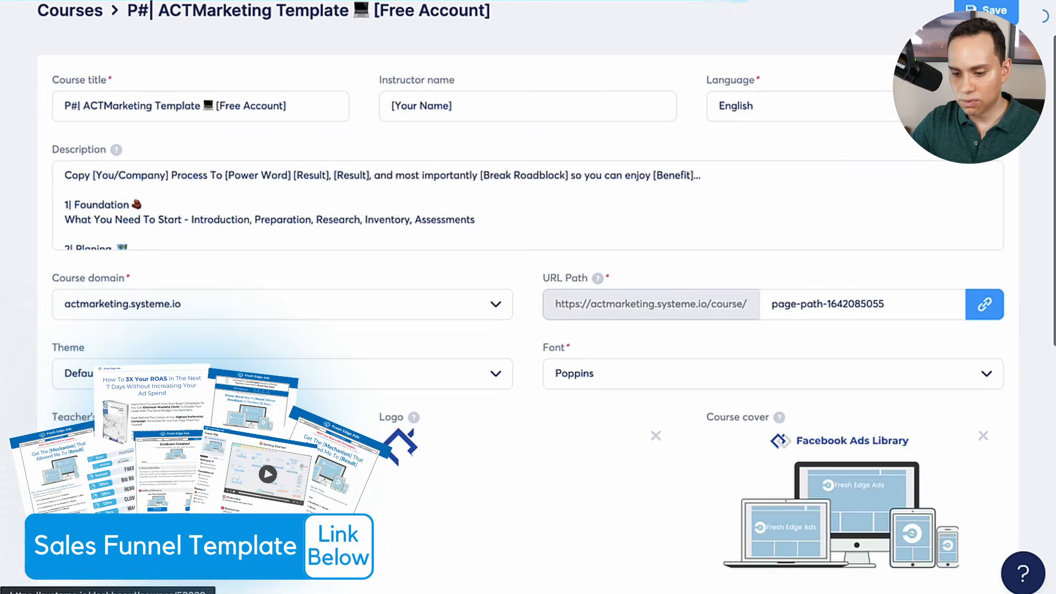
scroll(481, 202, "up", 1)
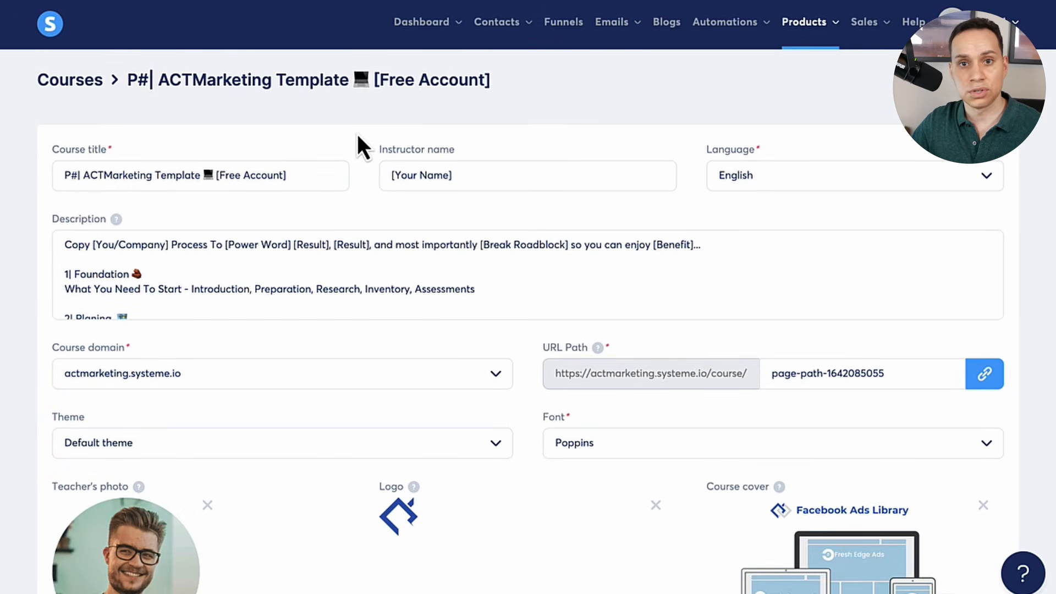
Check the template course's title and instructor name fields and its available language options
scroll(357, 133, "down", 1)
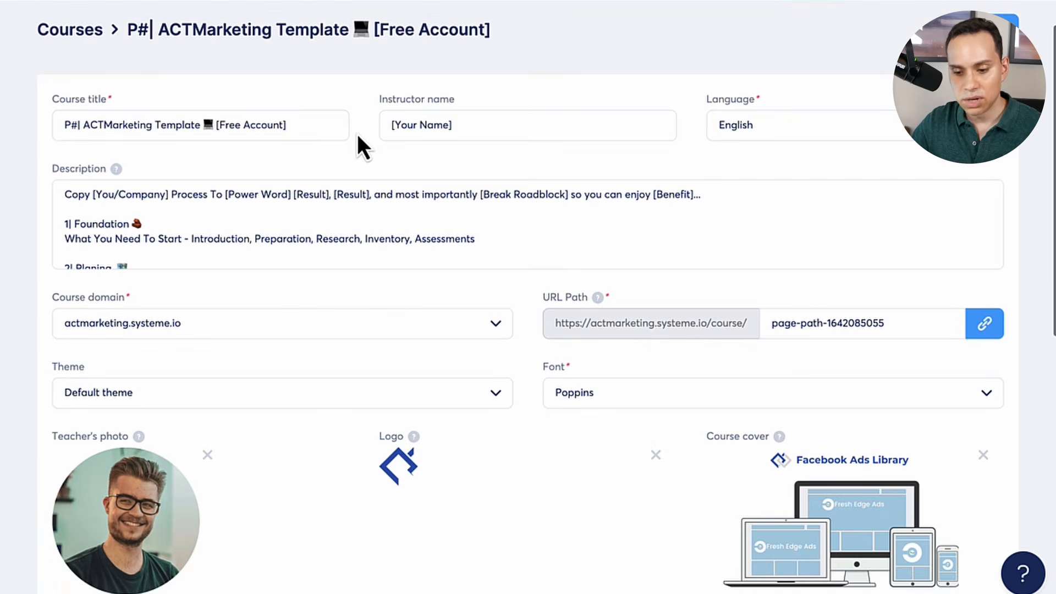
left_click(306, 123)
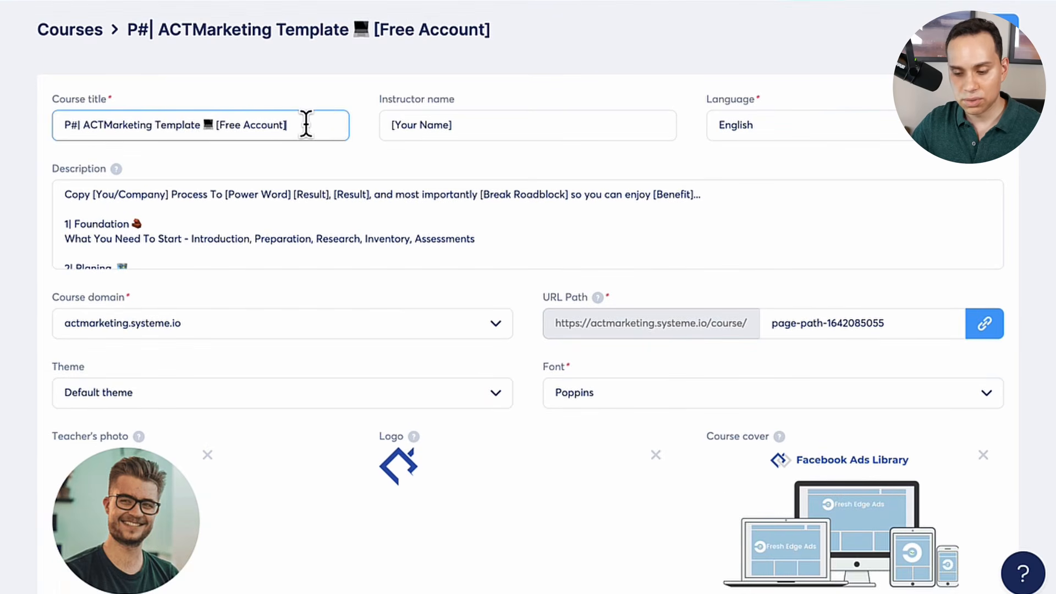
left_click(467, 124)
left_click(778, 122)
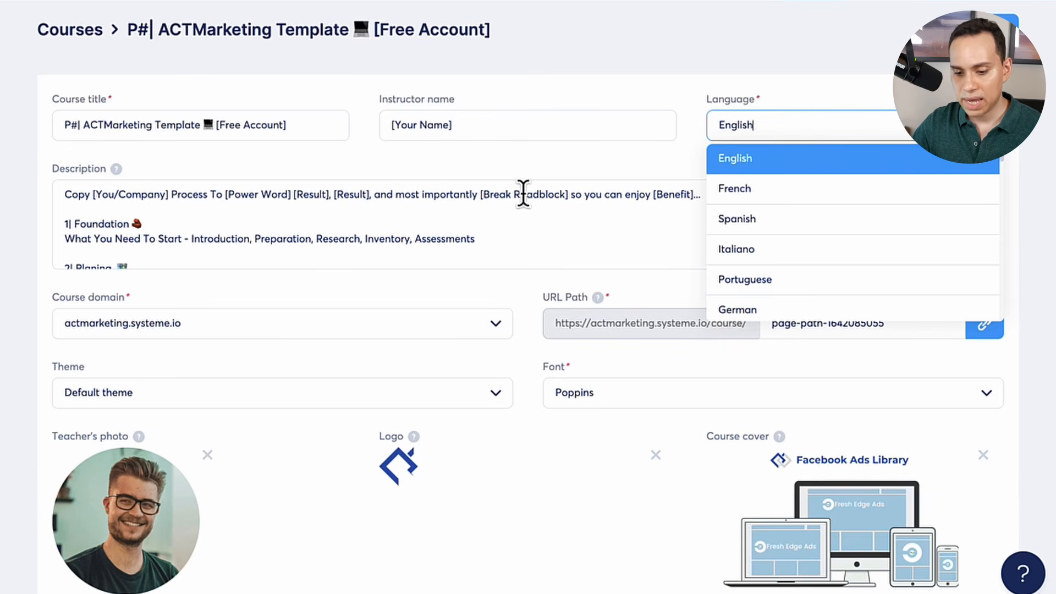
Review the course description from its opening promise sentence through the Foundation to Reflection module outline
left_click(452, 212)
scroll(452, 212, "down", 1)
scroll(454, 214, "up", 1)
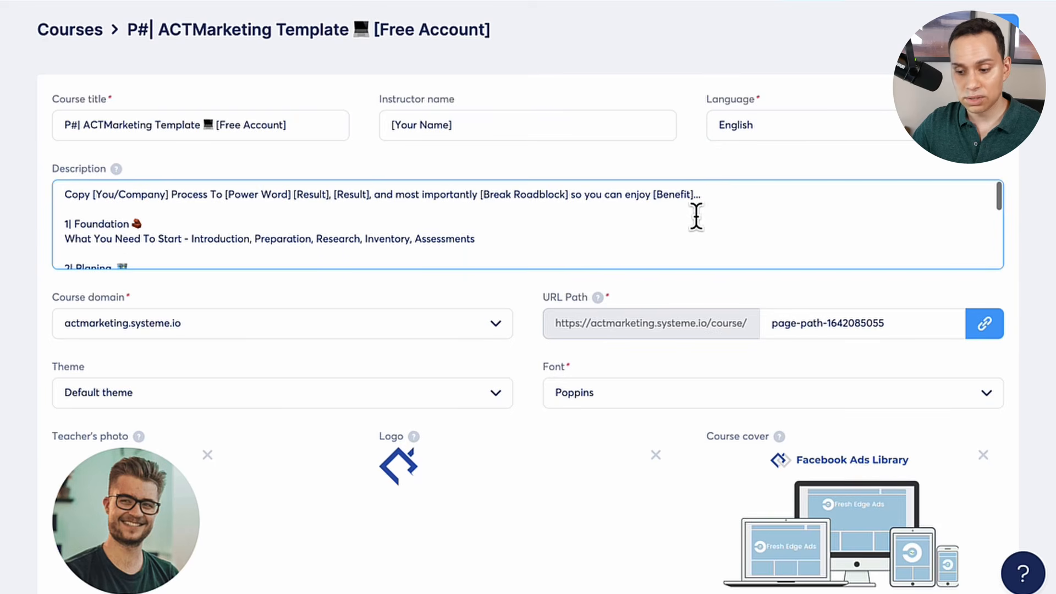
left_click_drag(721, 196, 67, 197)
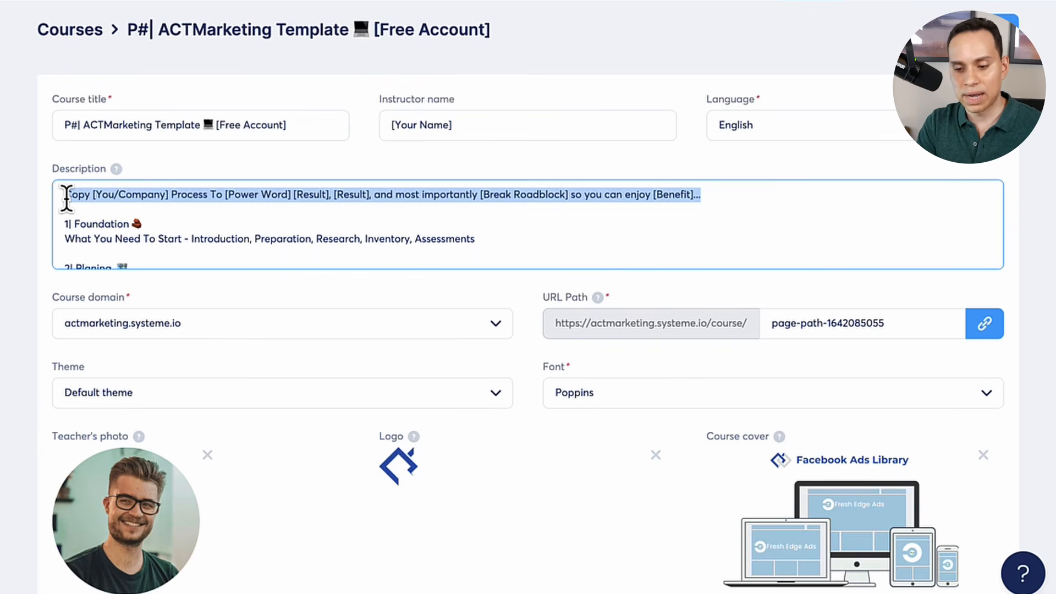
scroll(66, 197, "down", 1)
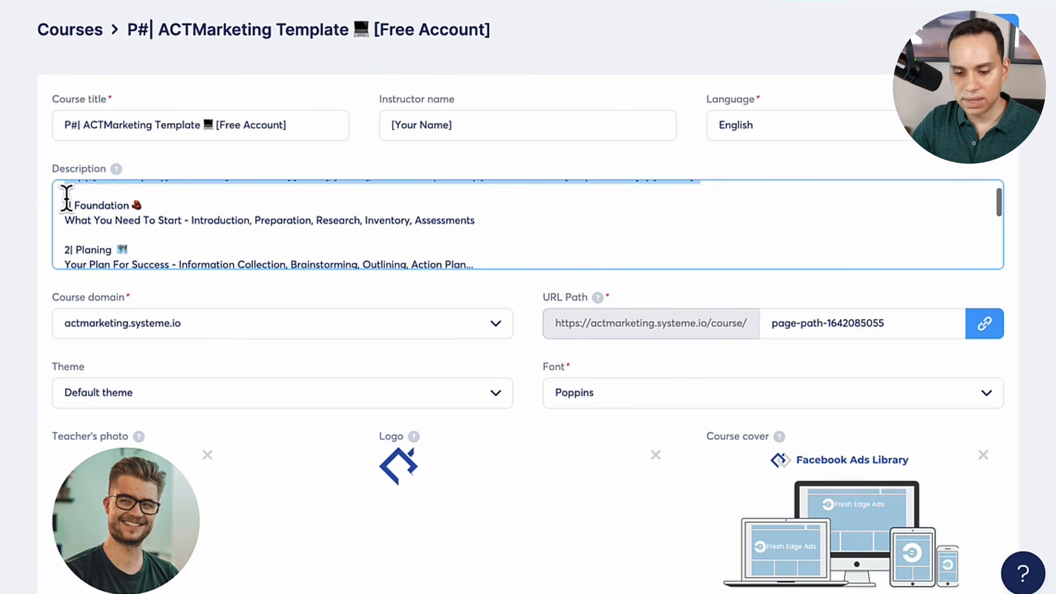
scroll(65, 198, "down", 8)
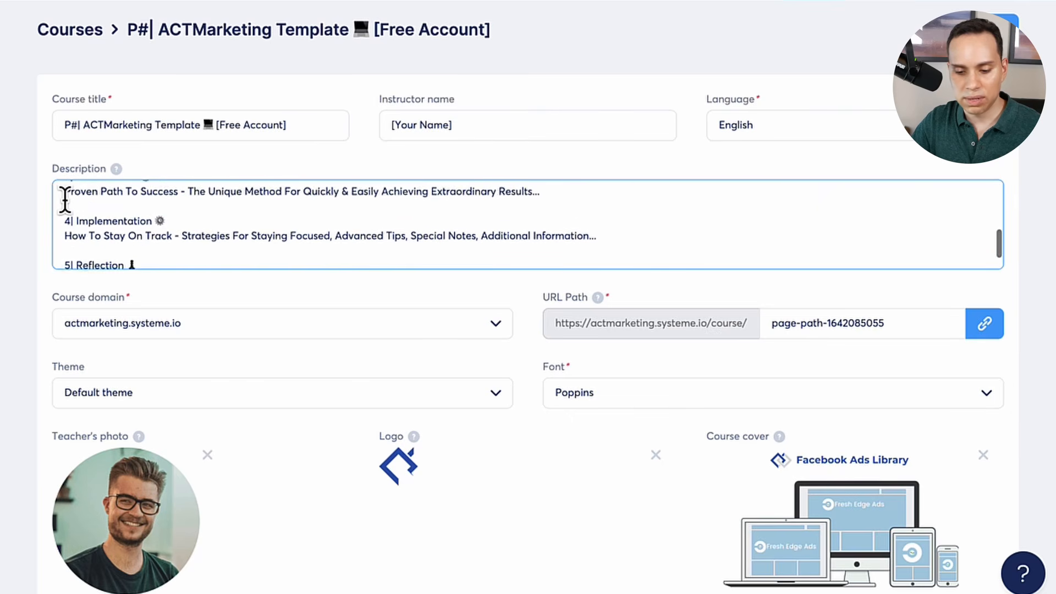
scroll(65, 198, "down", 1)
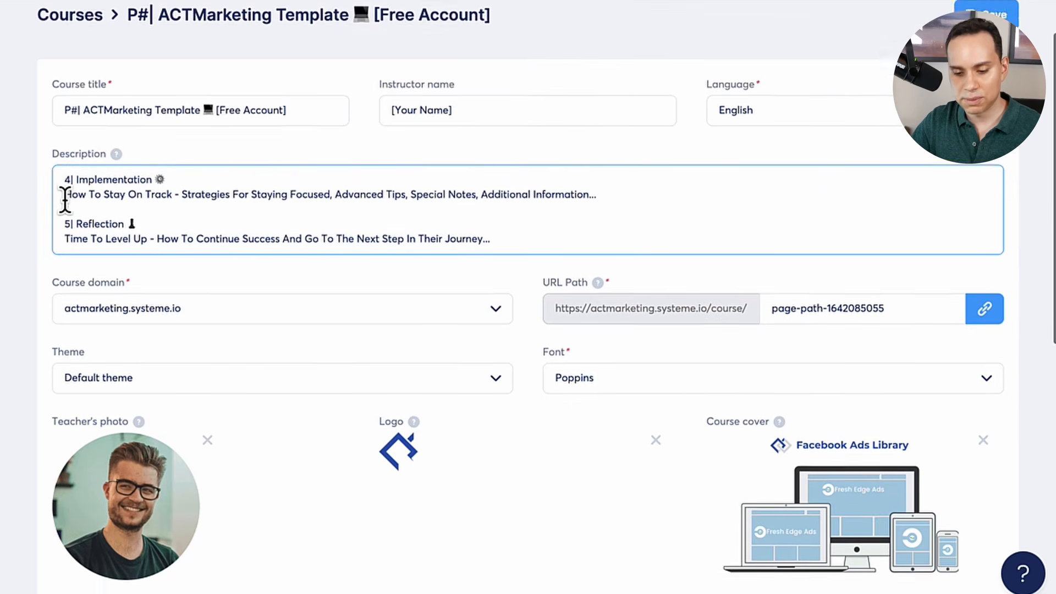
scroll(65, 198, "up", 6)
scroll(65, 198, "up", 2)
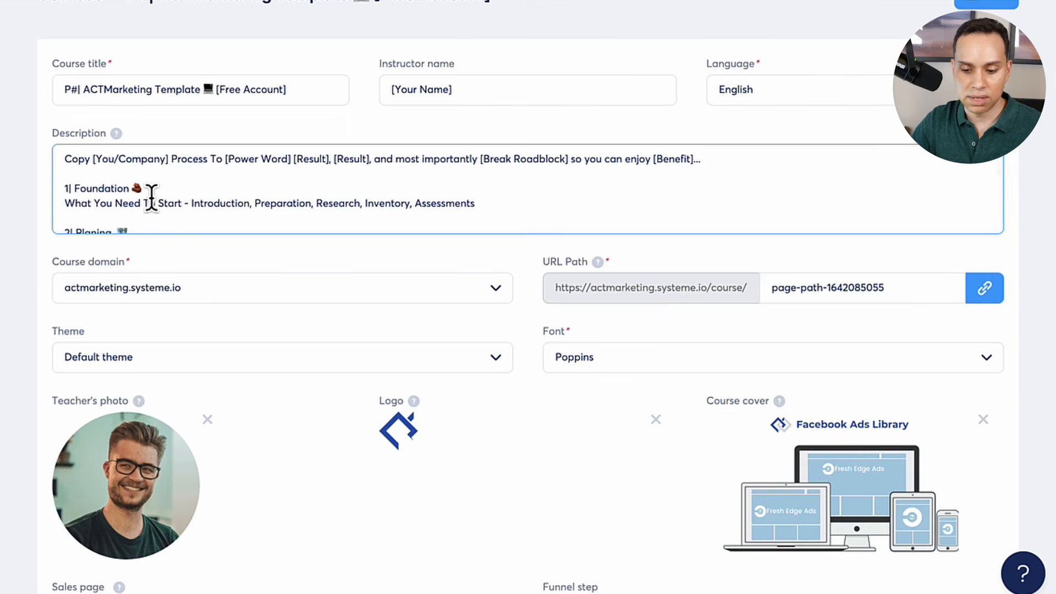
Look over the full course settings page and recheck the module outline down to the domain, theme, images and sales page settings
scroll(150, 196, "down", 10)
scroll(151, 198, "up", 12)
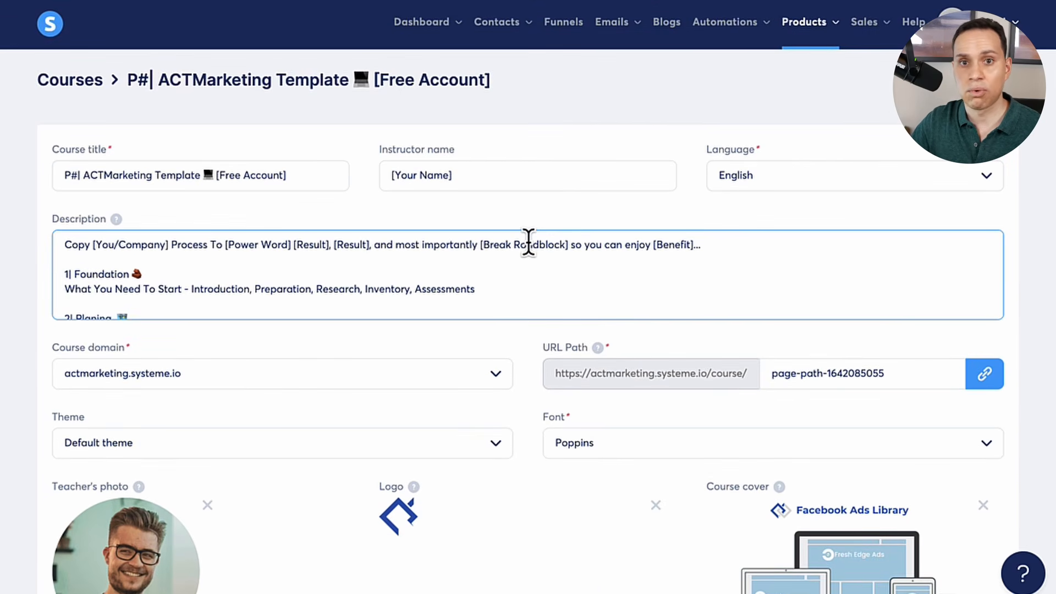
scroll(527, 242, "down", 8)
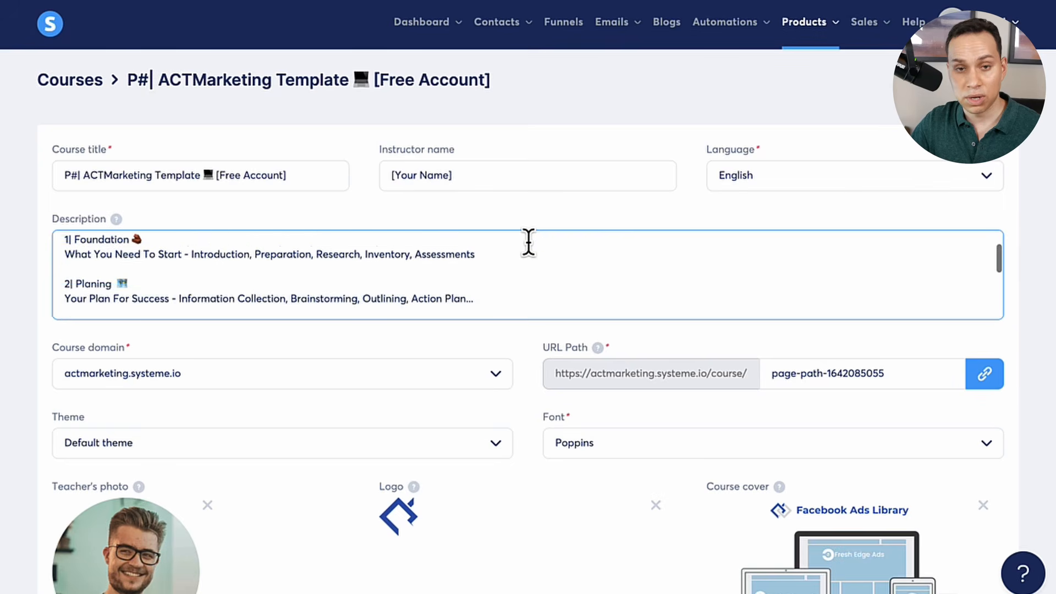
scroll(528, 242, "down", 3)
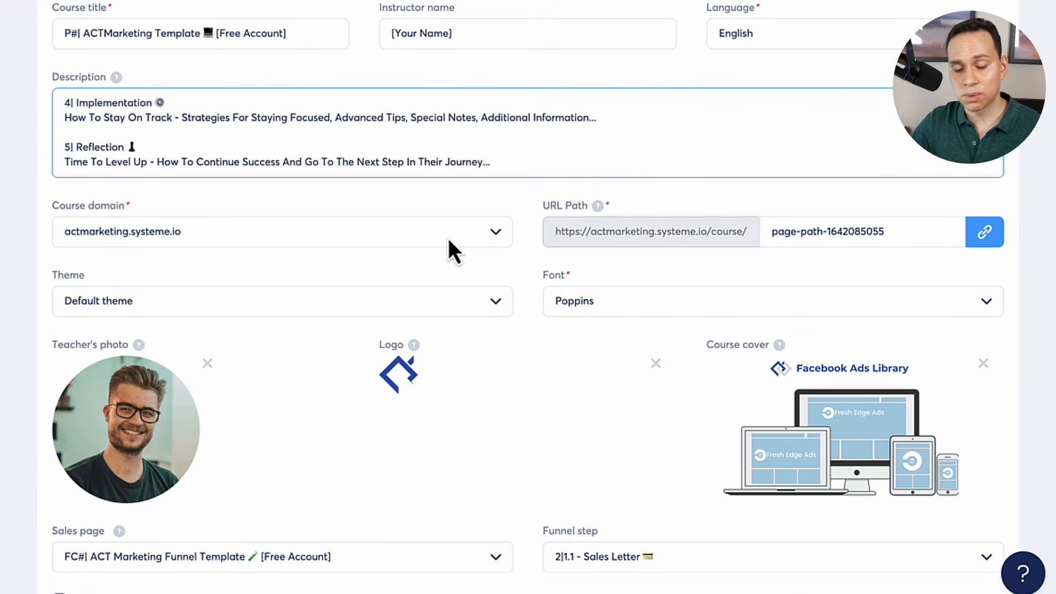
Try Course-A as the template course's URL path and undo the entry
scroll(448, 239, "up", 3)
left_click(983, 31)
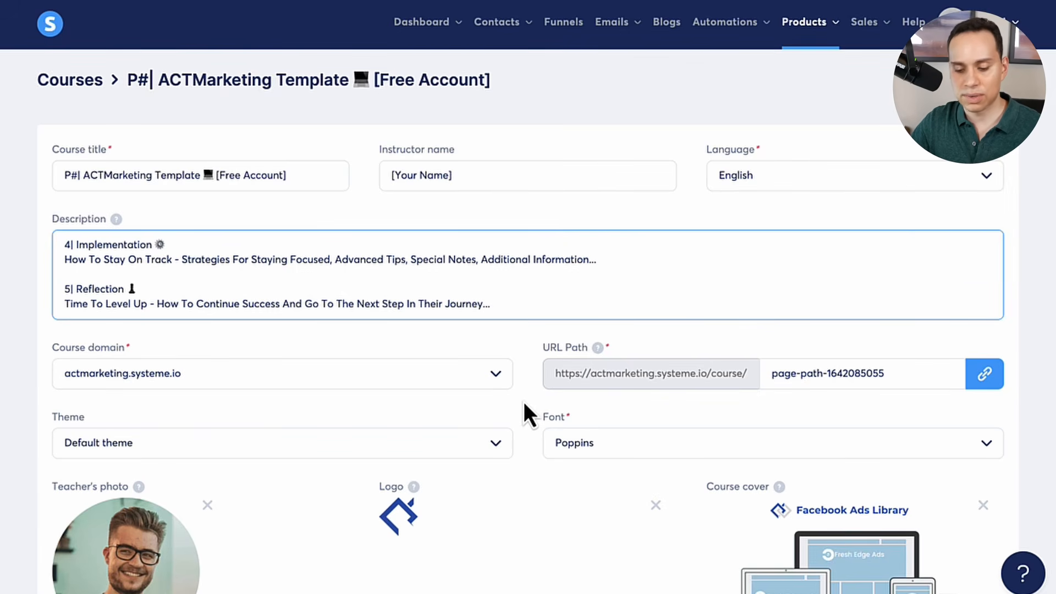
scroll(272, 362, "down", 3)
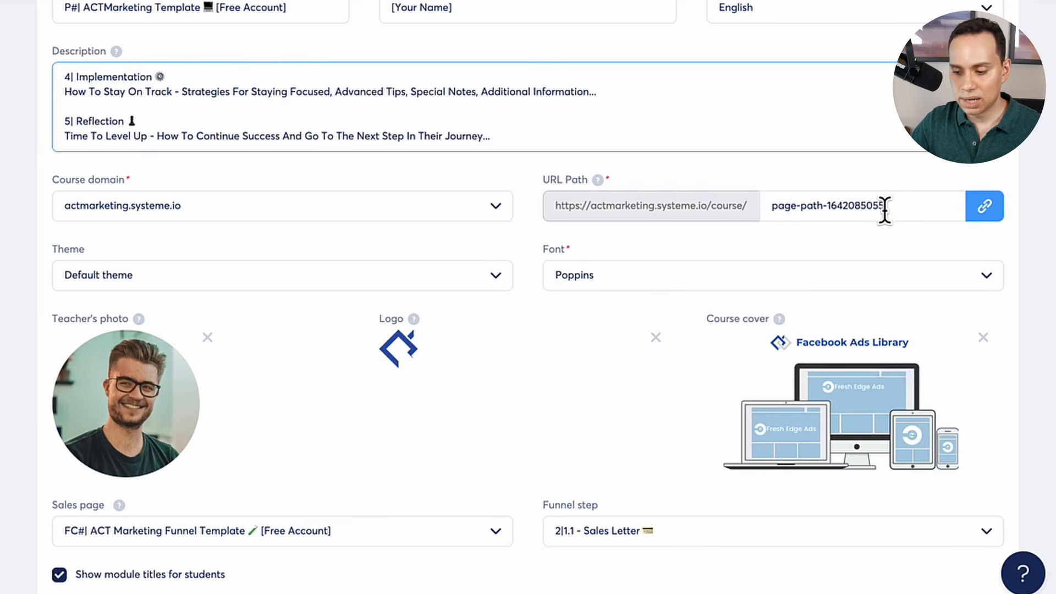
left_click(770, 207)
triple_click(915, 205)
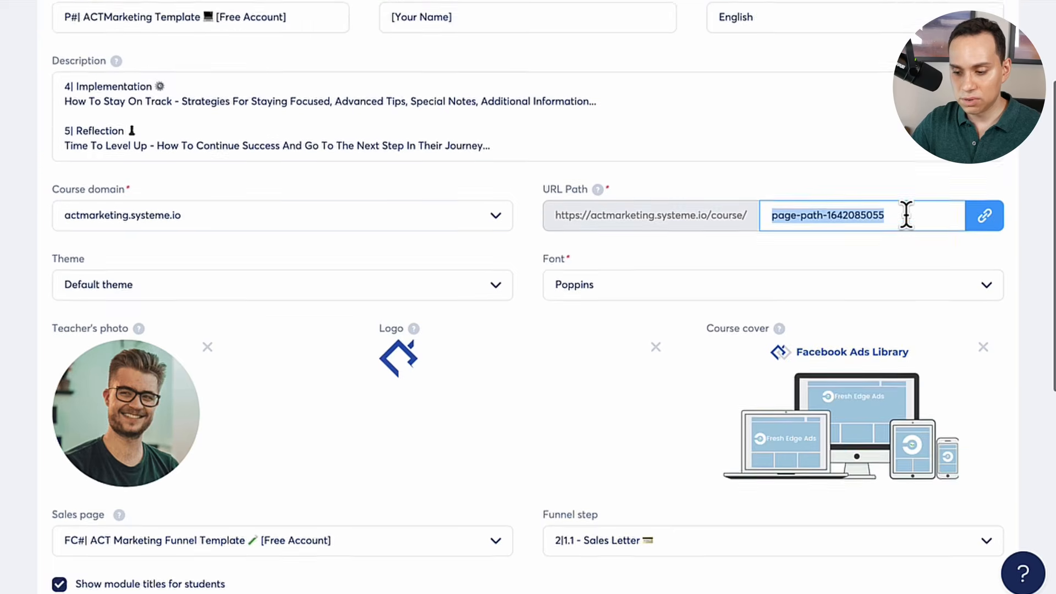
scroll(905, 215, "up", 4)
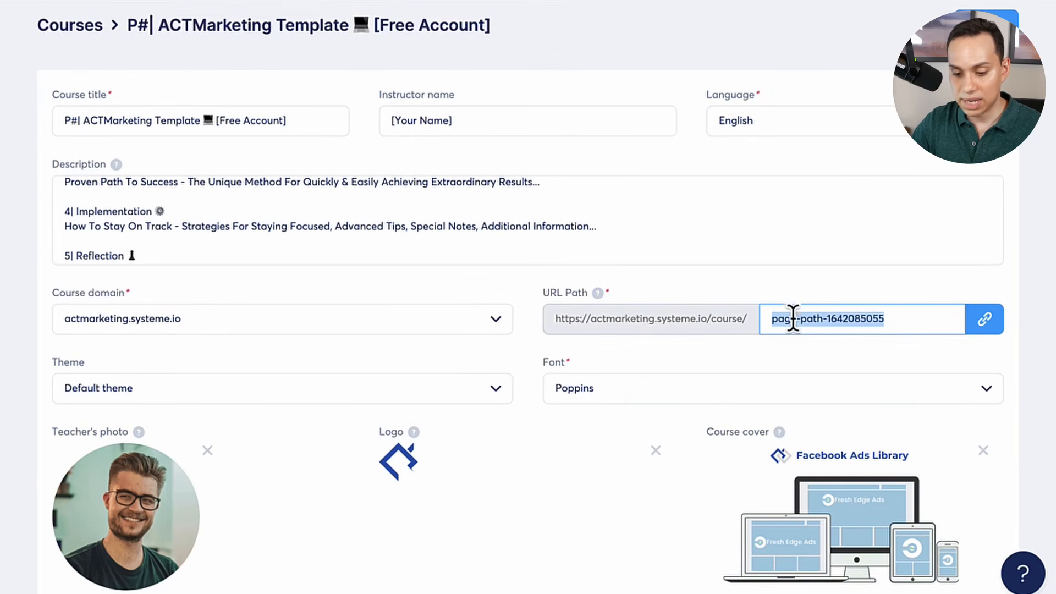
type("course-A")
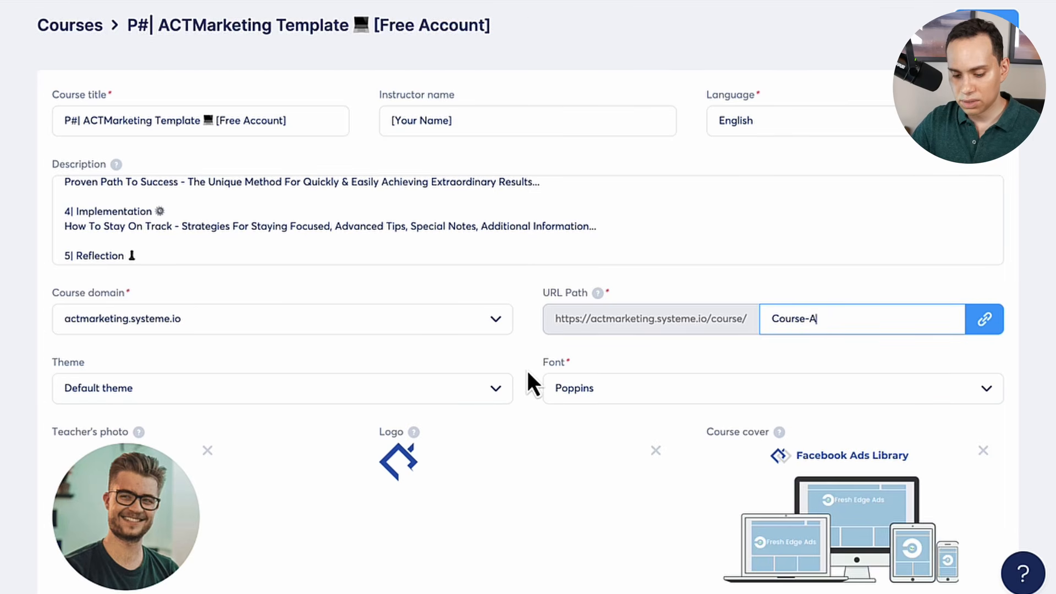
key("ctrl+z")
Set the course theme to Teal and save the course settings
scroll(526, 371, "down", 1)
scroll(527, 371, "down", 5)
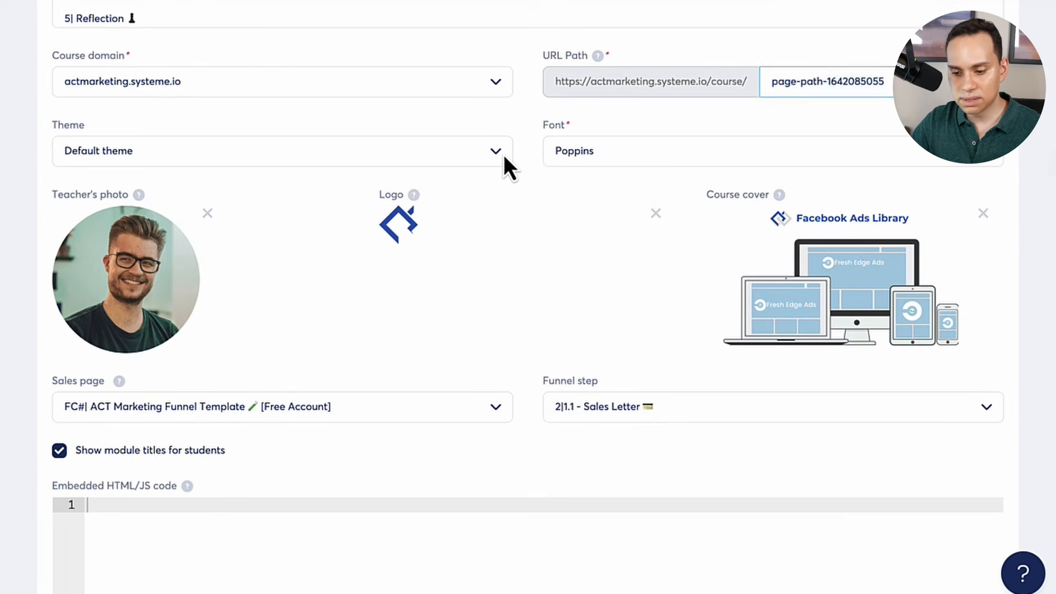
left_click(504, 154)
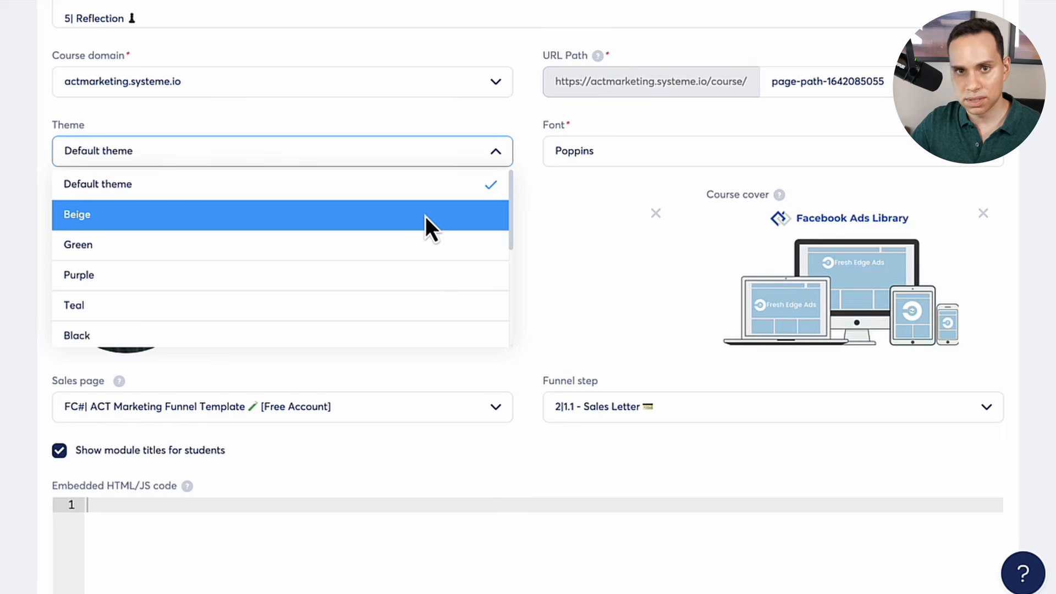
left_click(220, 304)
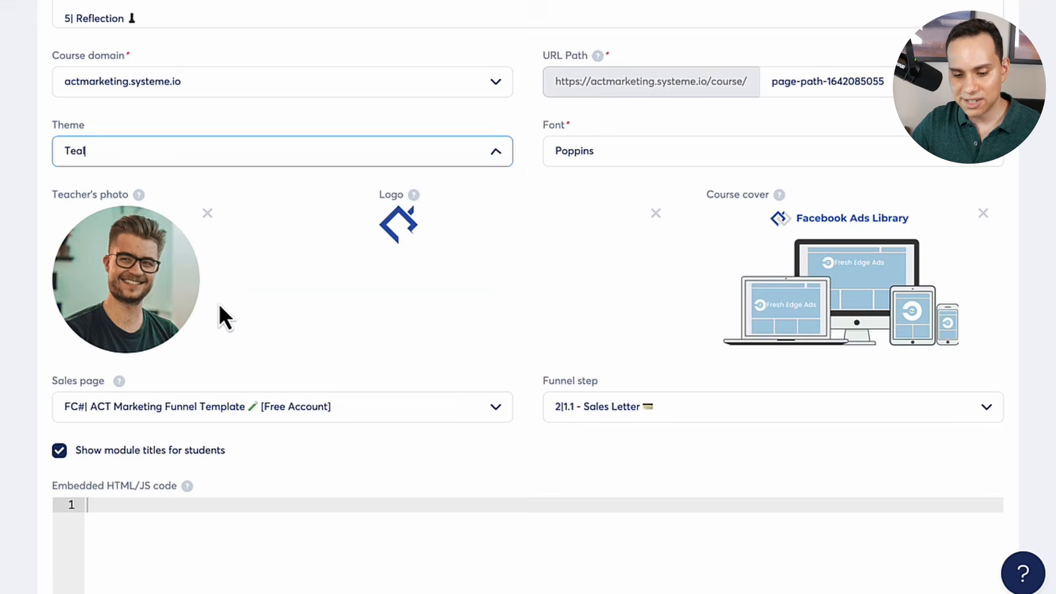
scroll(516, 292, "up", 5)
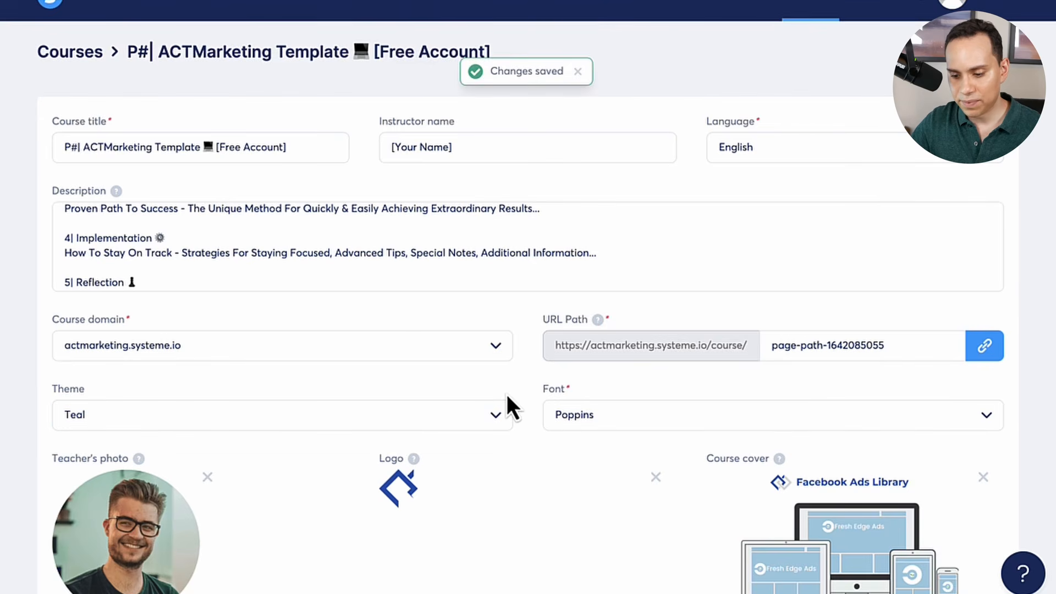
Choose 2|1.1 - Sales Letter as the funnel step for the course's sales page and save the course settings
scroll(511, 405, "down", 3)
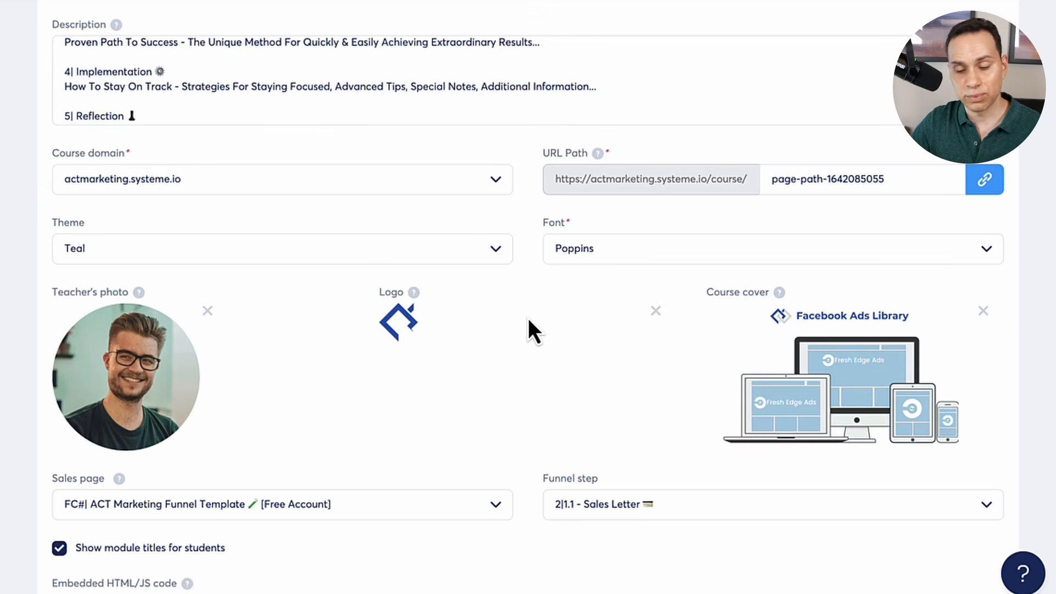
scroll(531, 264, "down", 2)
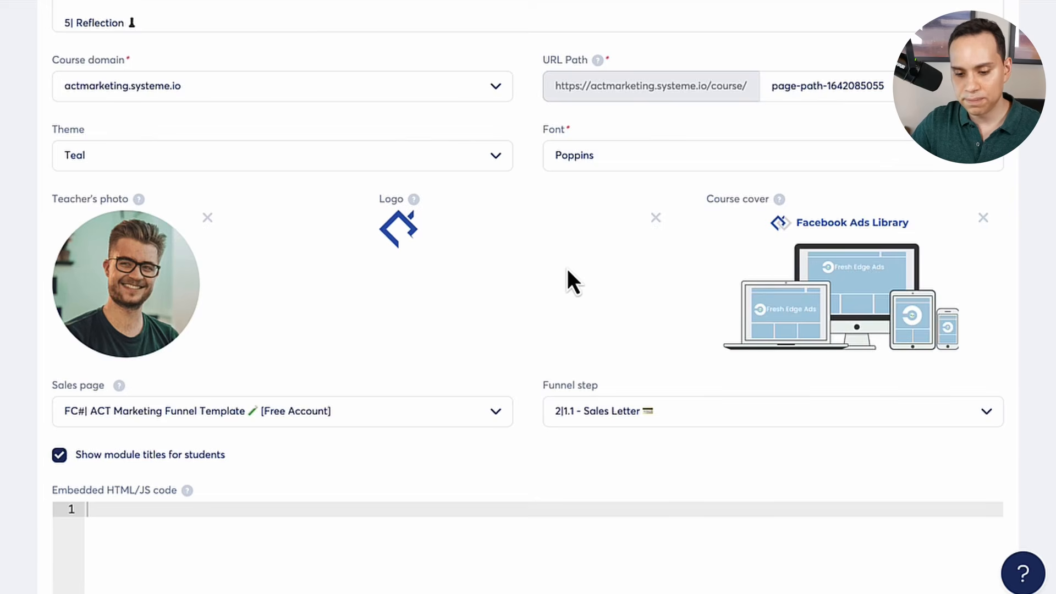
scroll(550, 264, "down", 4)
scroll(550, 261, "down", 1)
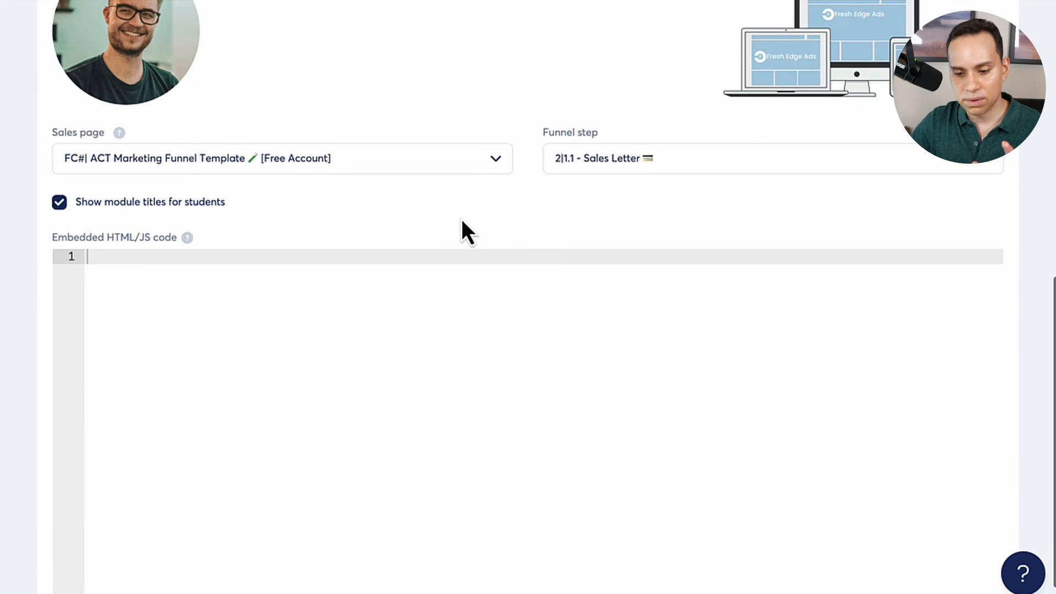
left_click(124, 167)
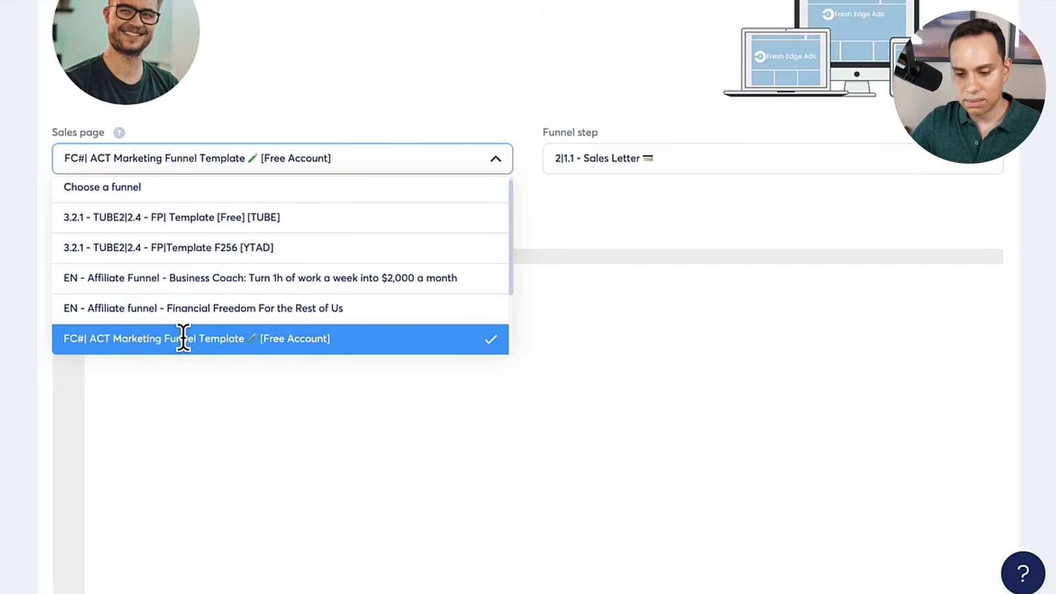
left_click(644, 210)
left_click(670, 159)
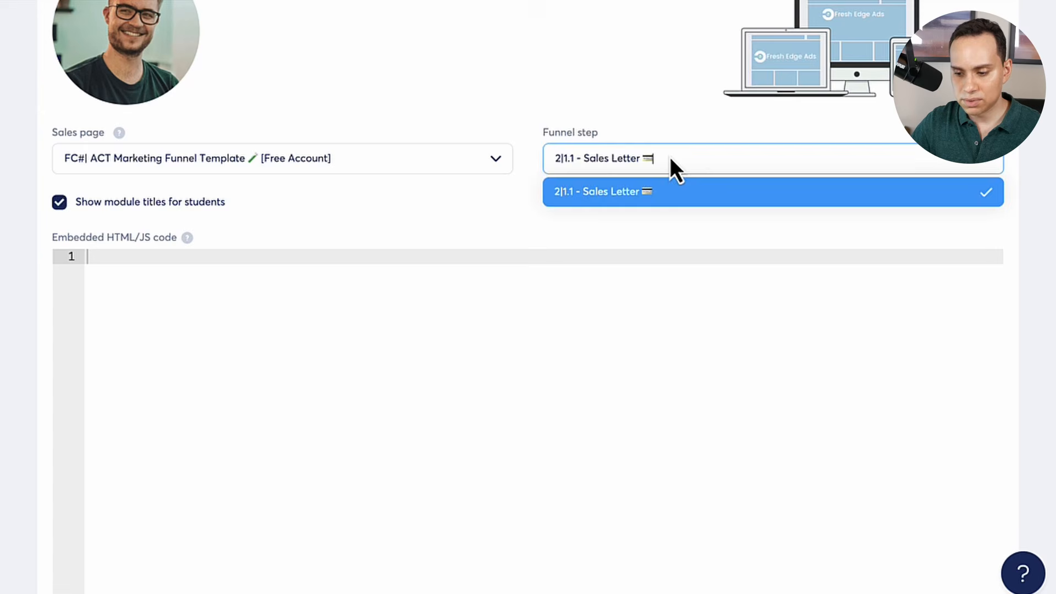
left_click(625, 193)
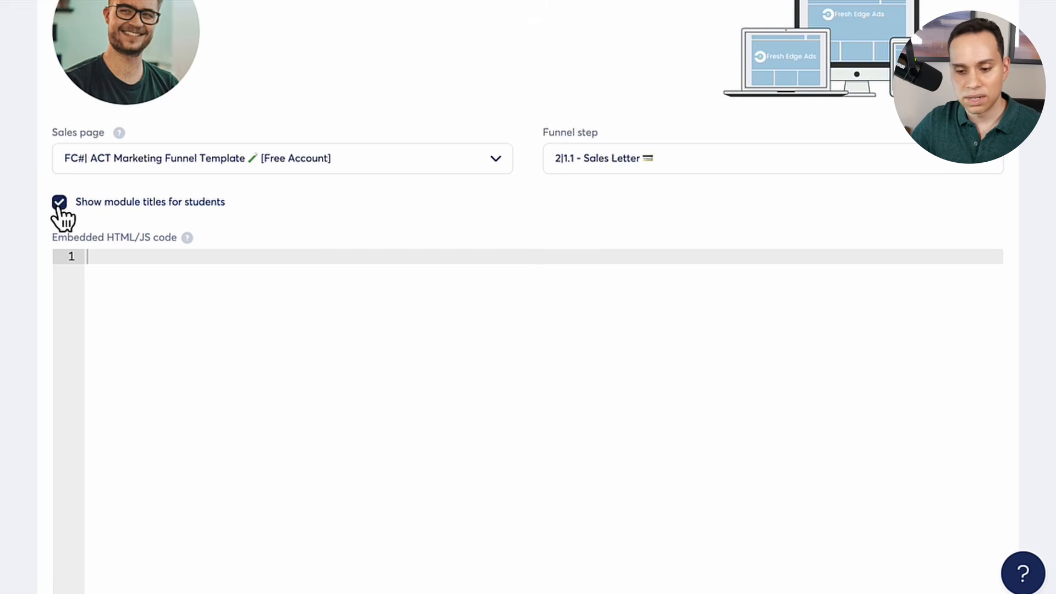
scroll(438, 210, "up", 8)
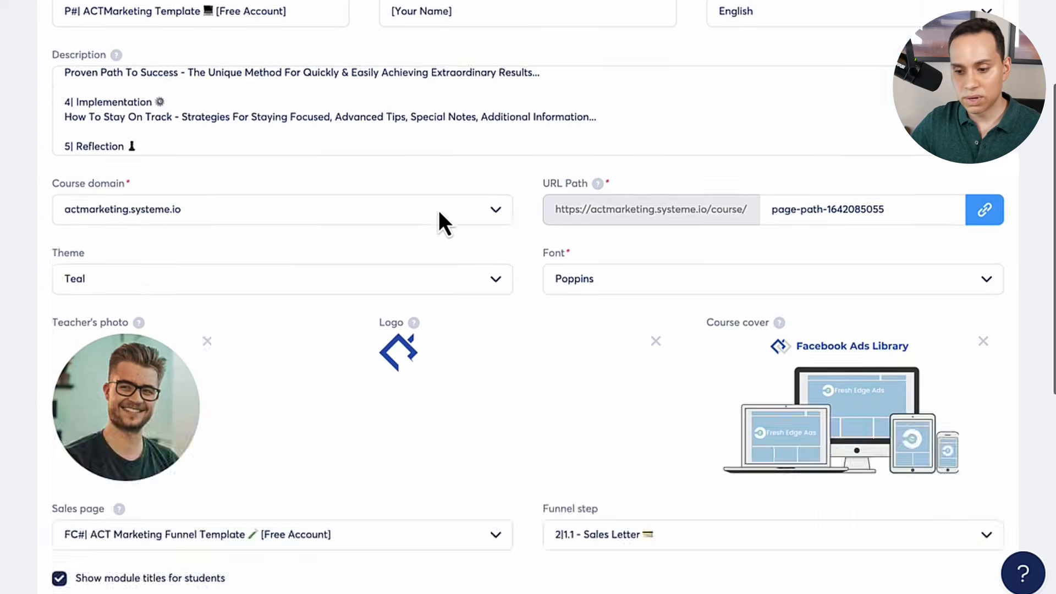
scroll(437, 206, "down", 1)
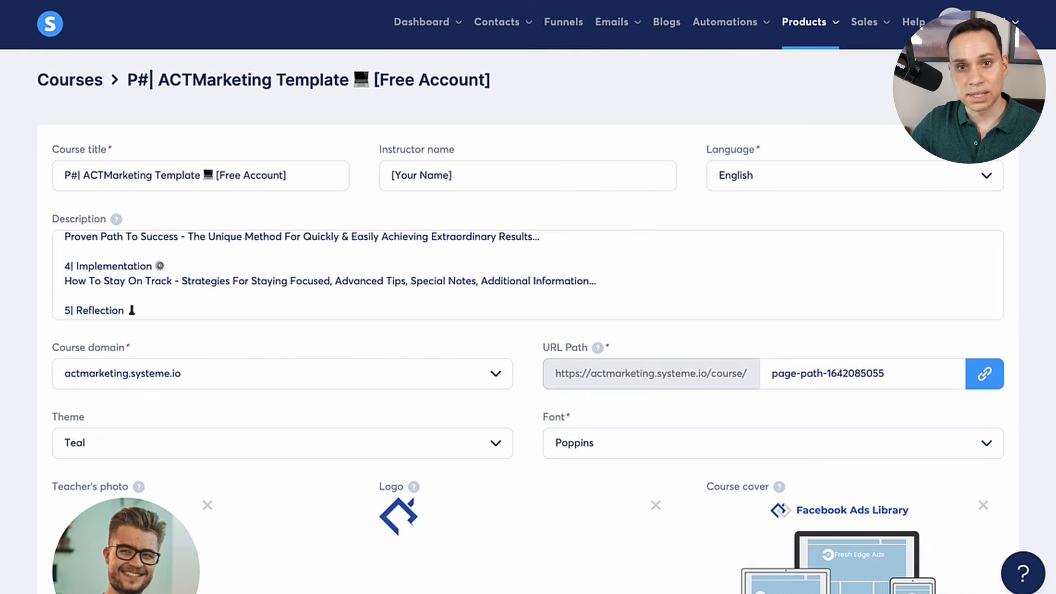
left_click(971, 79)
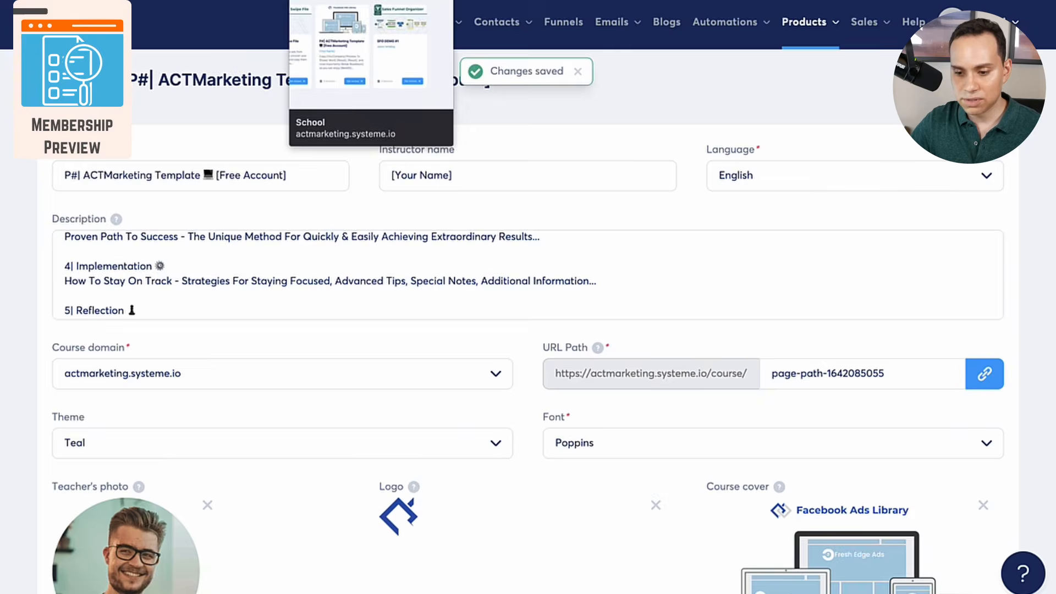
Check the ACTMarketing Template card's title, instructor and description in the school's Explore listing, and get access to the course
left_click(342, 2)
left_click(153, 79)
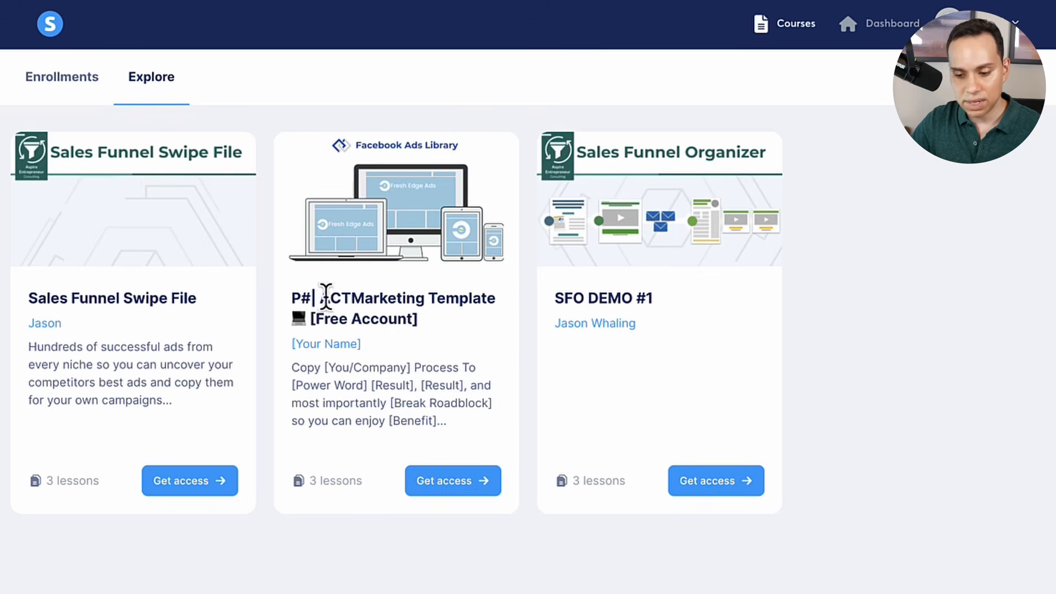
left_click_drag(292, 300, 453, 330)
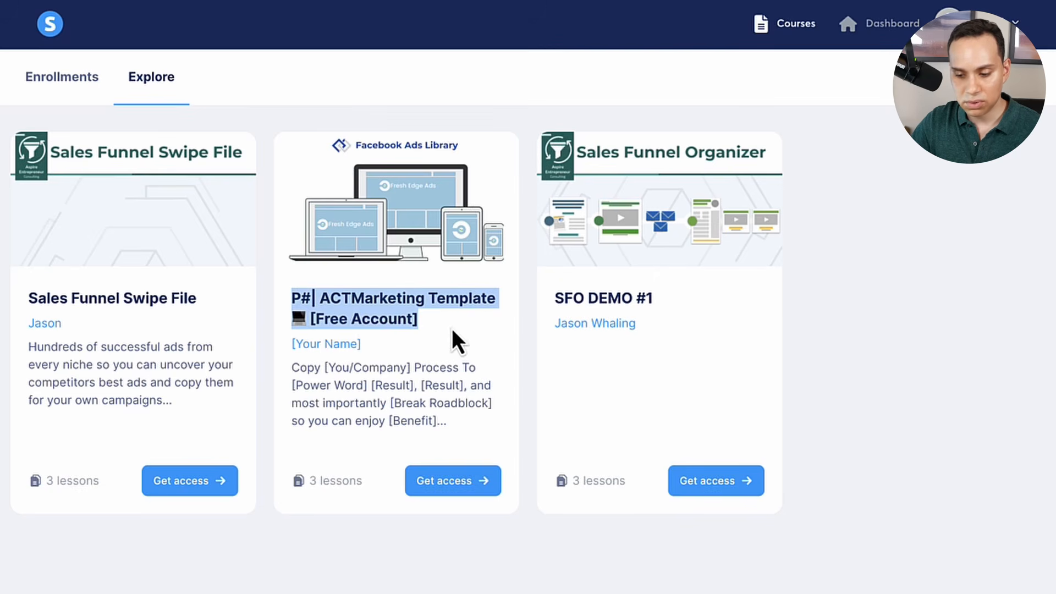
left_click_drag(292, 345, 392, 352)
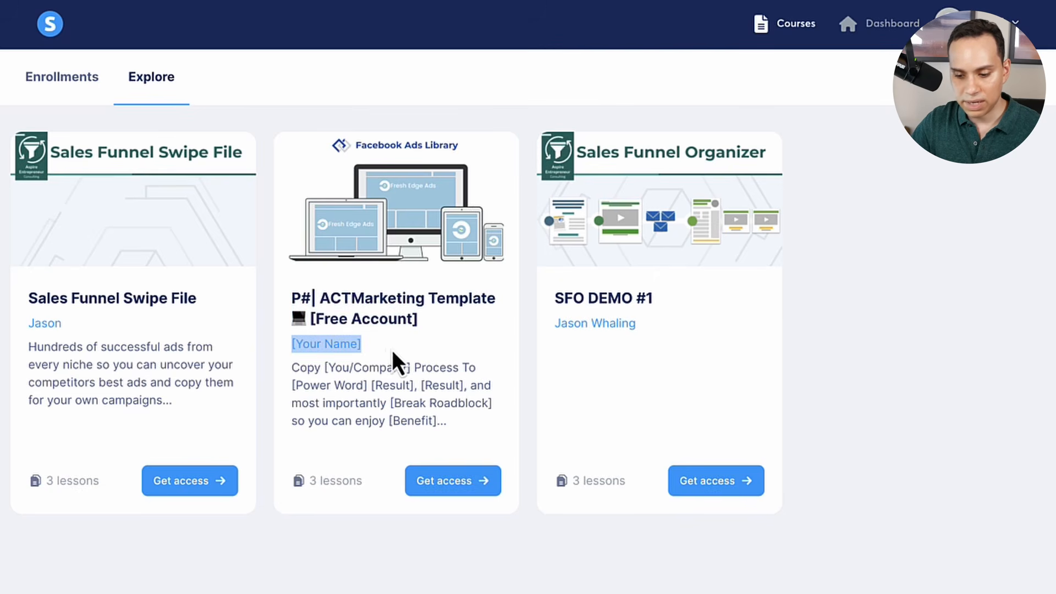
scroll(302, 388, "down", 5)
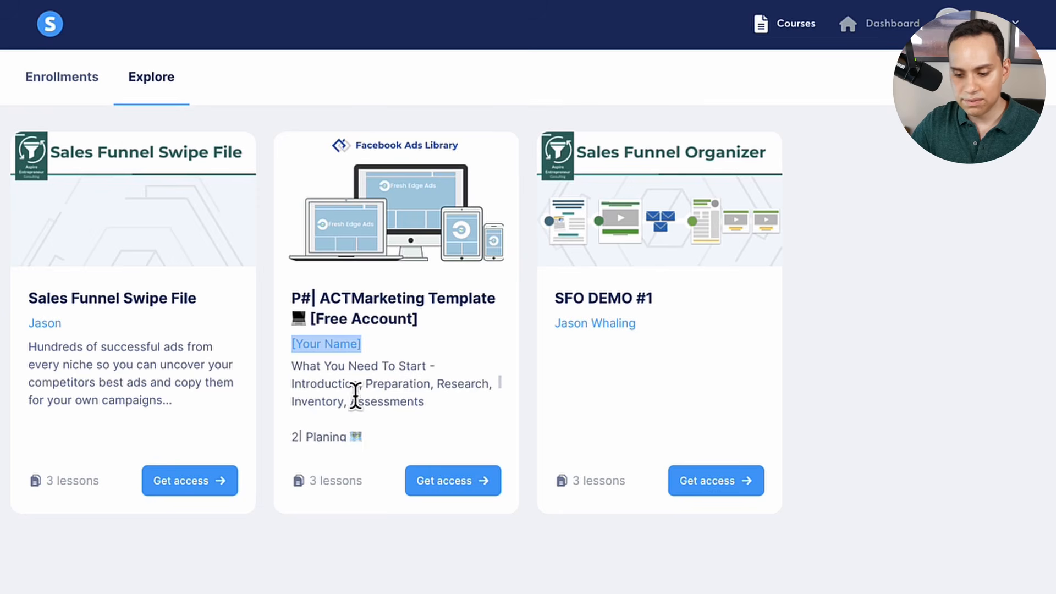
scroll(382, 394, "down", 3)
scroll(382, 395, "up", 2)
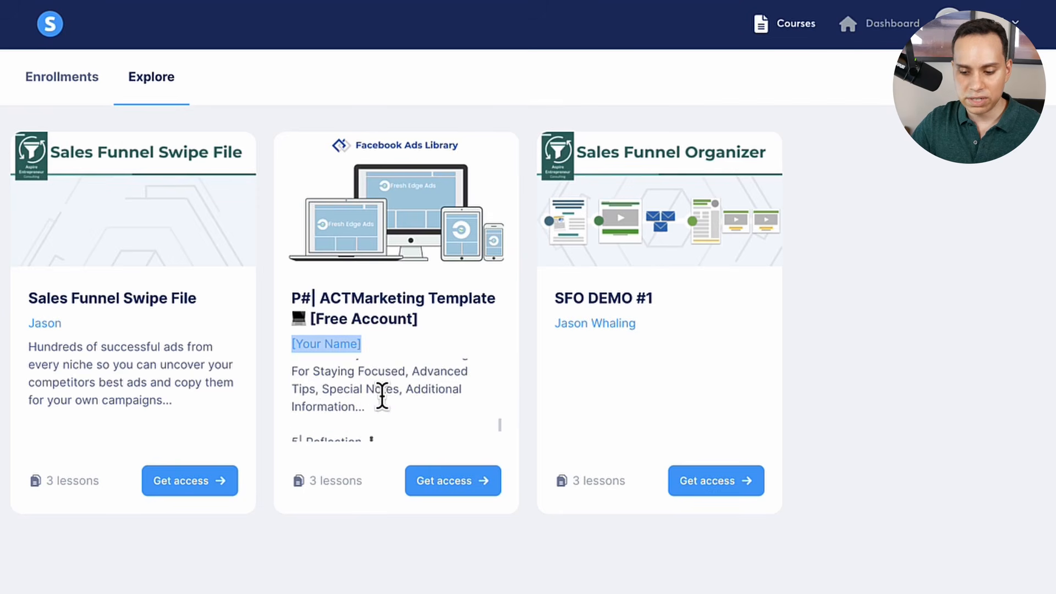
scroll(382, 394, "up", 5)
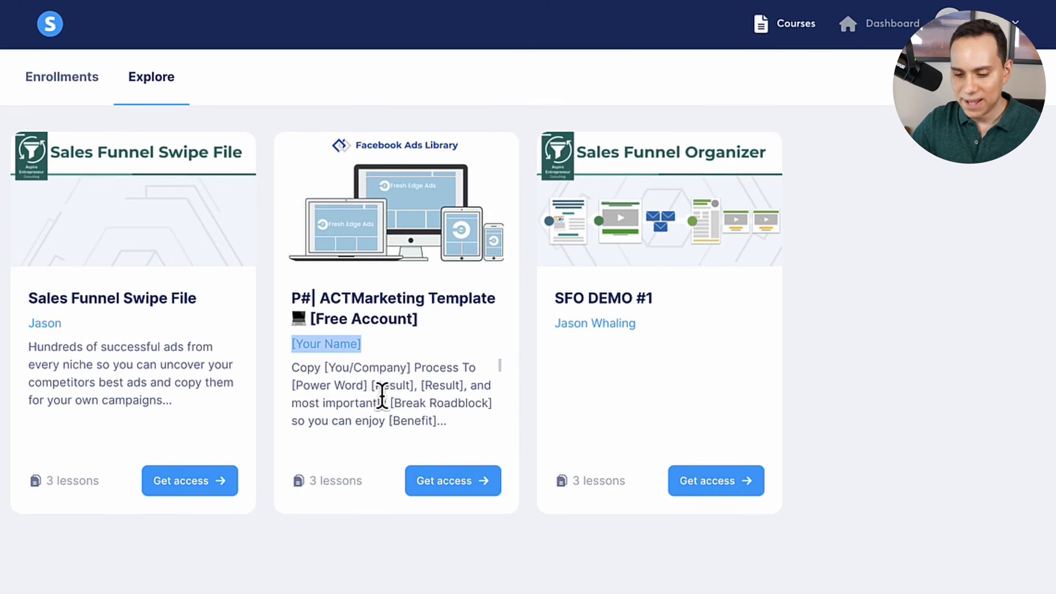
left_click_drag(290, 368, 434, 413)
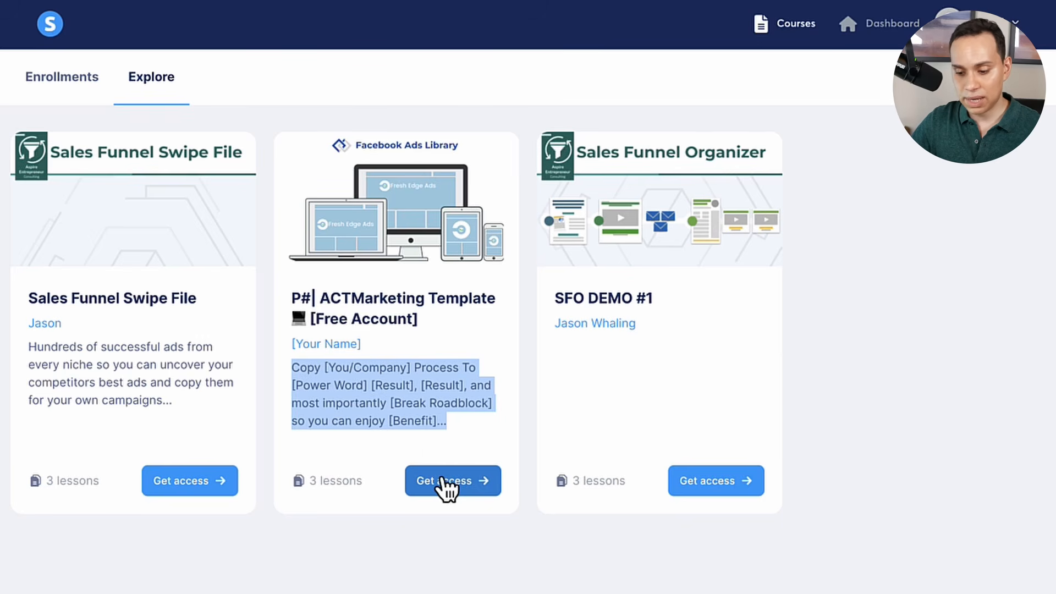
left_click(445, 484)
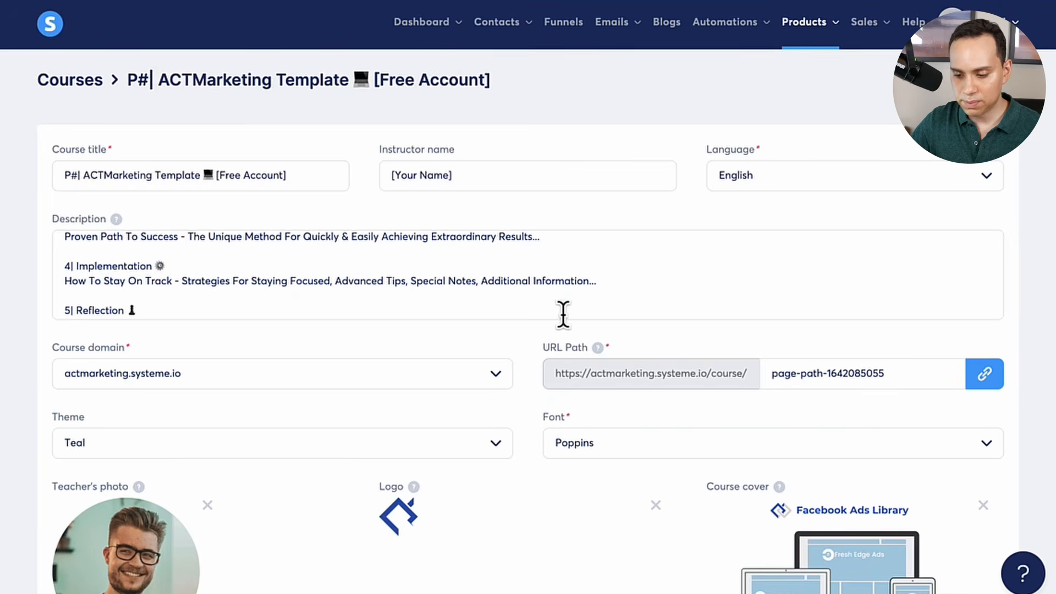
Switch the course back to the Default theme in its settings and reload the student course page
scroll(520, 299, "down", 1)
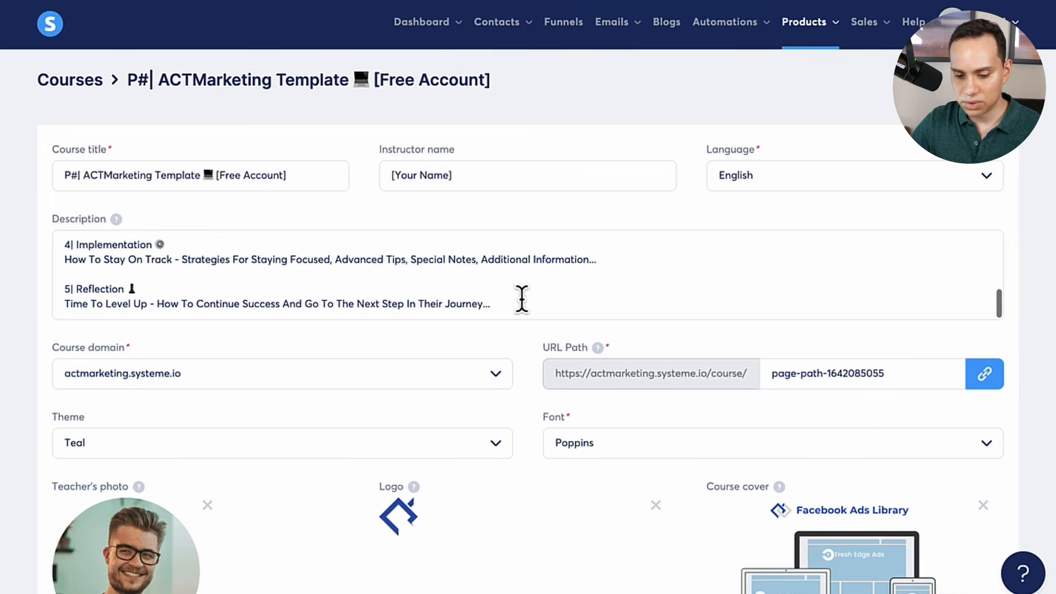
left_click(312, 447)
left_click(150, 258)
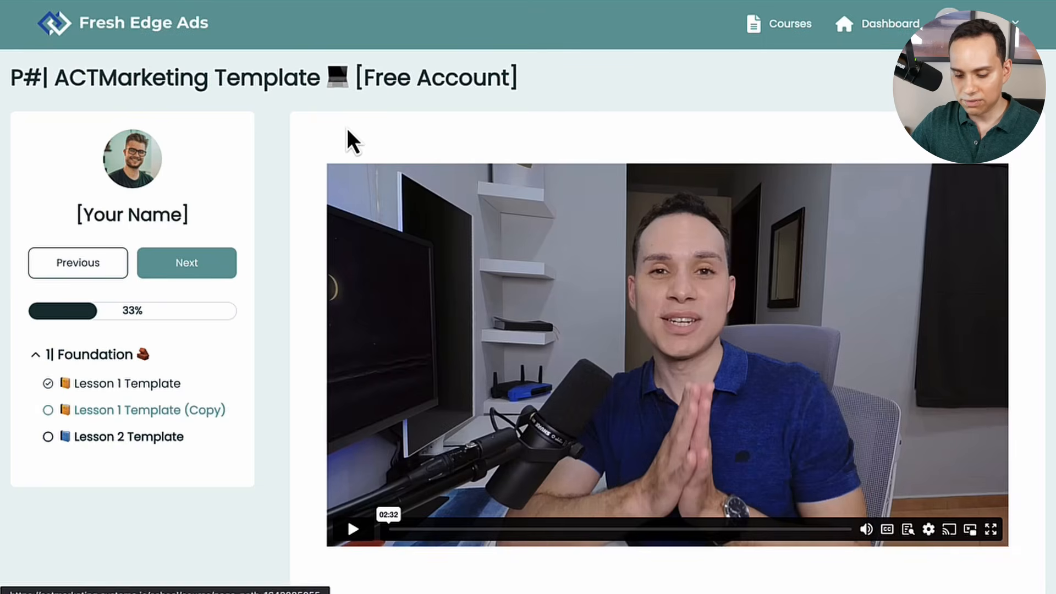
key("super+r")
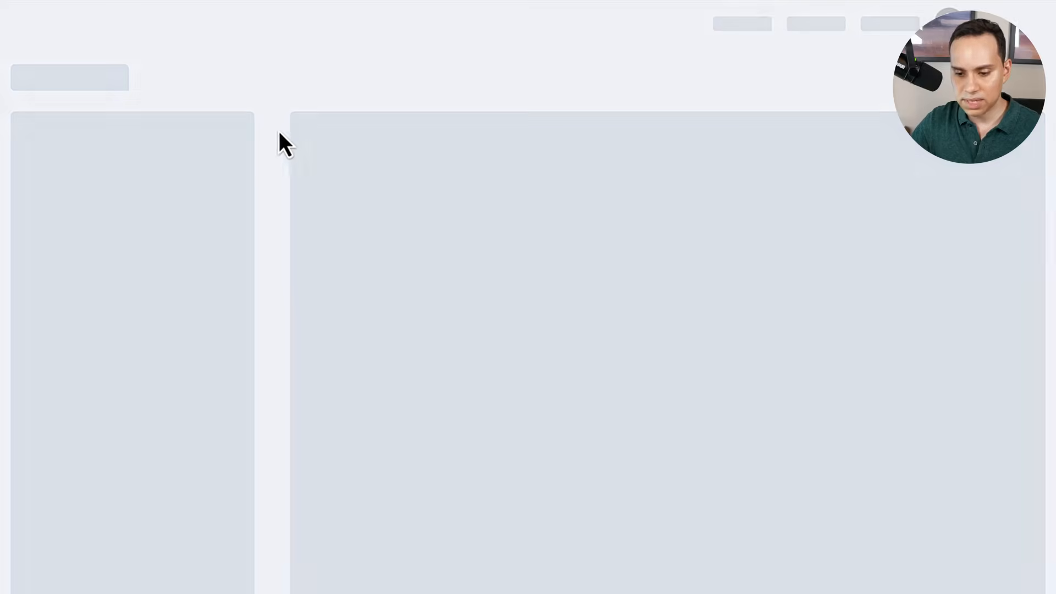
Examine the student course page's instructor details, open Lesson 1 Template and collapse the Foundation module
scroll(279, 120, "down", 2)
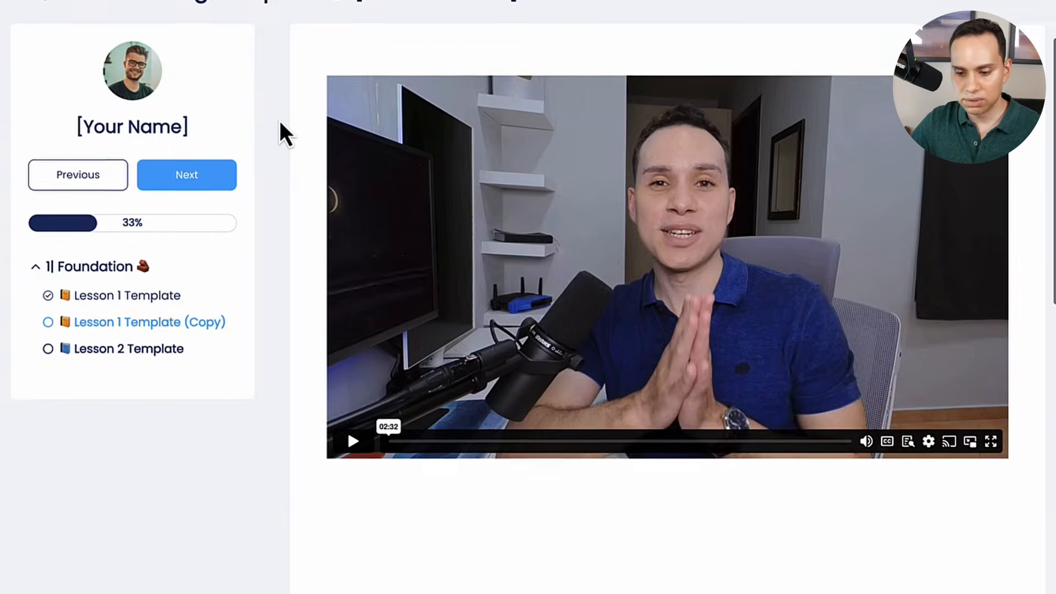
scroll(280, 121, "up", 2)
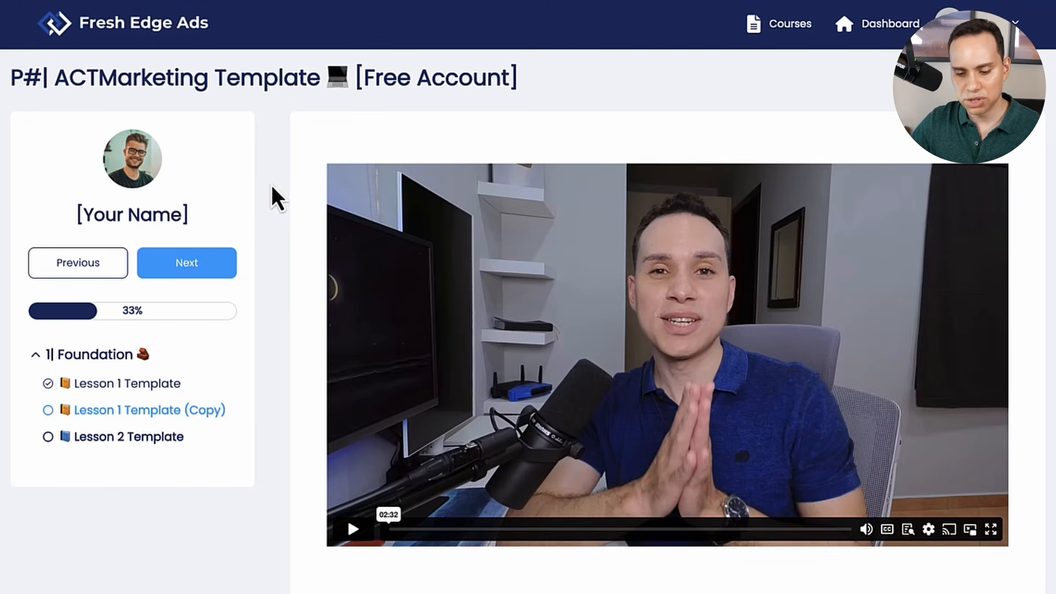
scroll(278, 198, "down", 2)
scroll(277, 198, "up", 2)
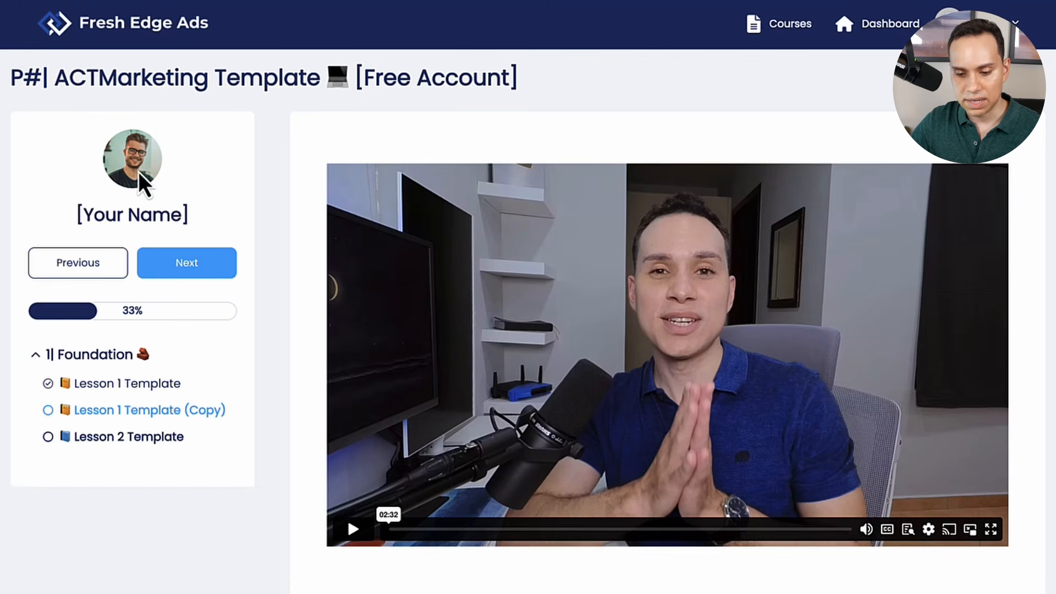
triple_click(144, 215)
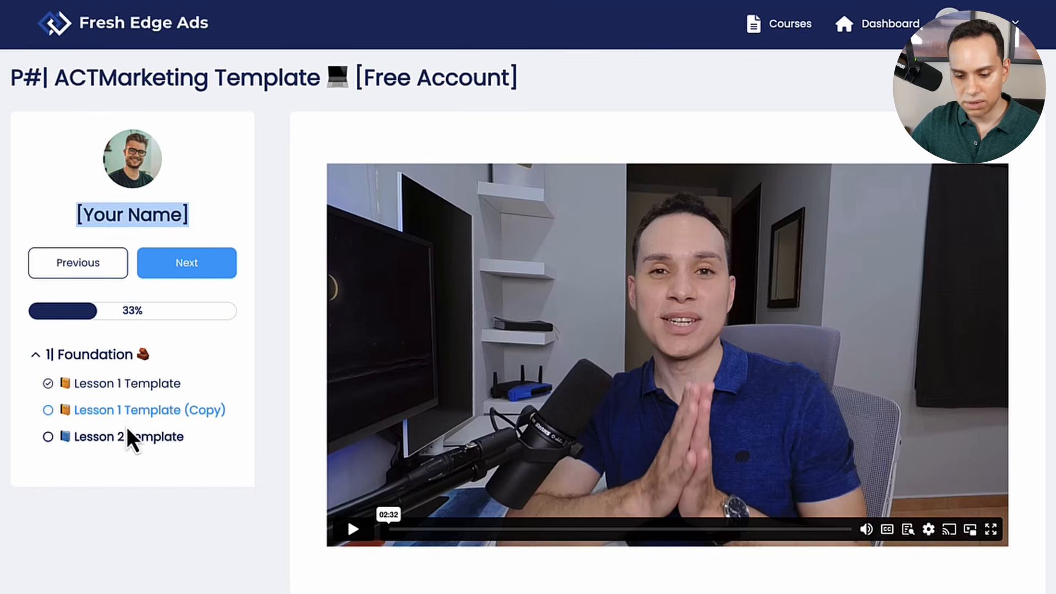
left_click(129, 388)
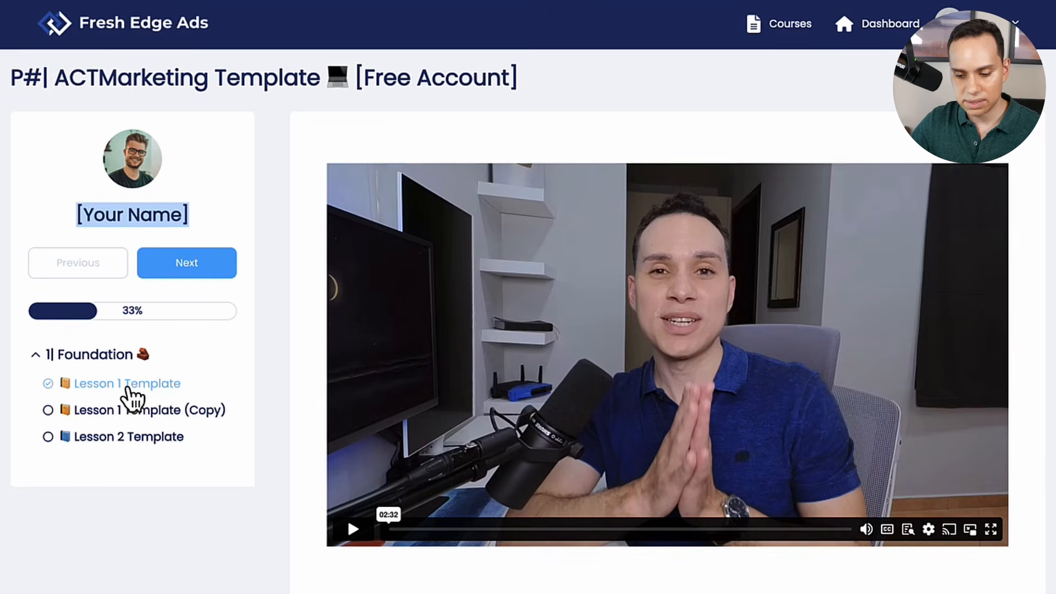
left_click(34, 356)
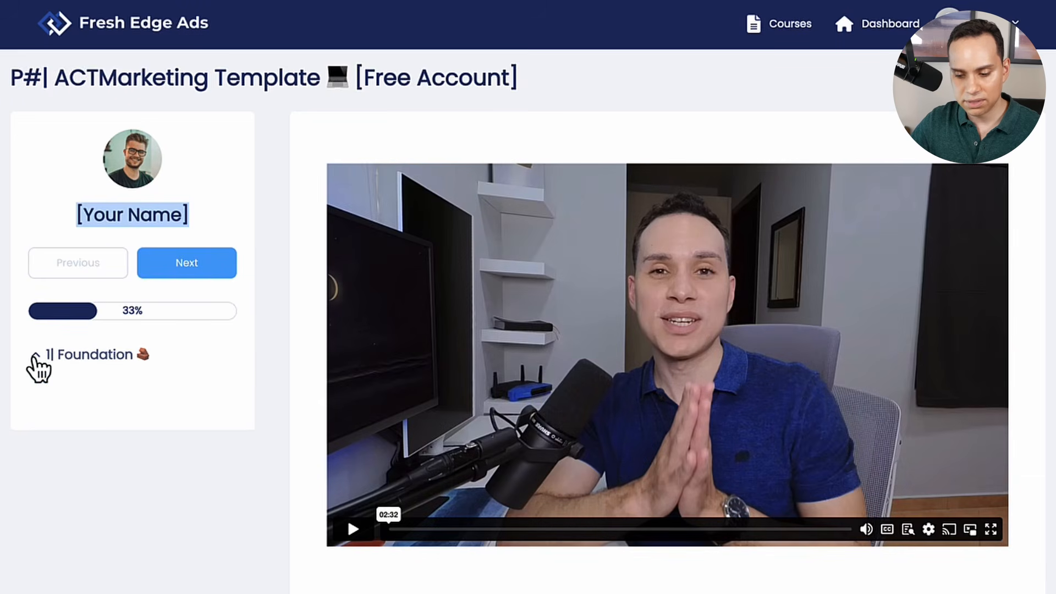
Expand the Foundation module on the student course page and look over Lesson 1 Template's overview, download and resources sections
left_click(34, 356)
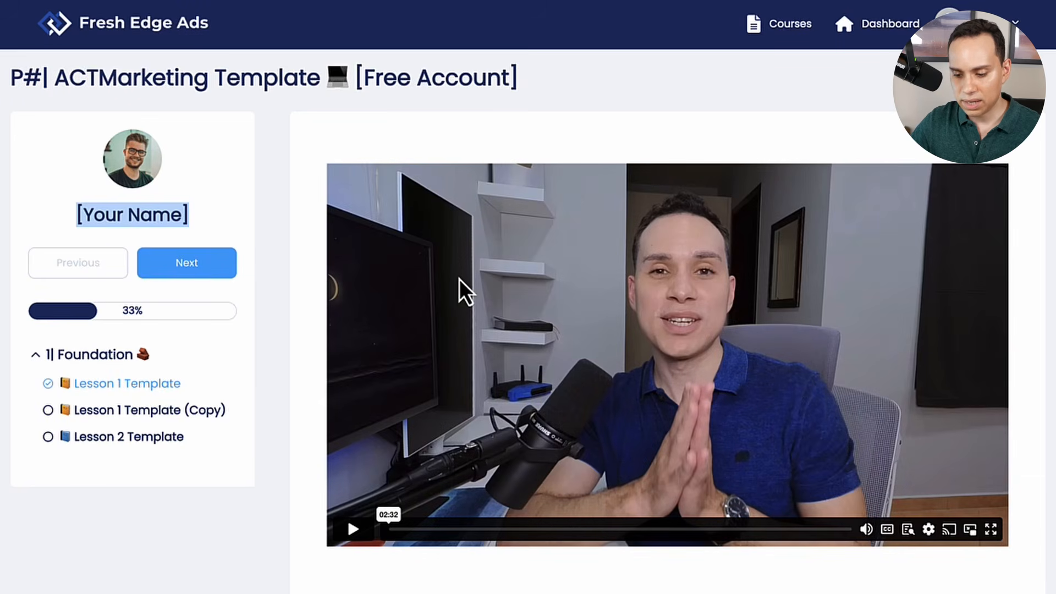
scroll(460, 279, "down", 10)
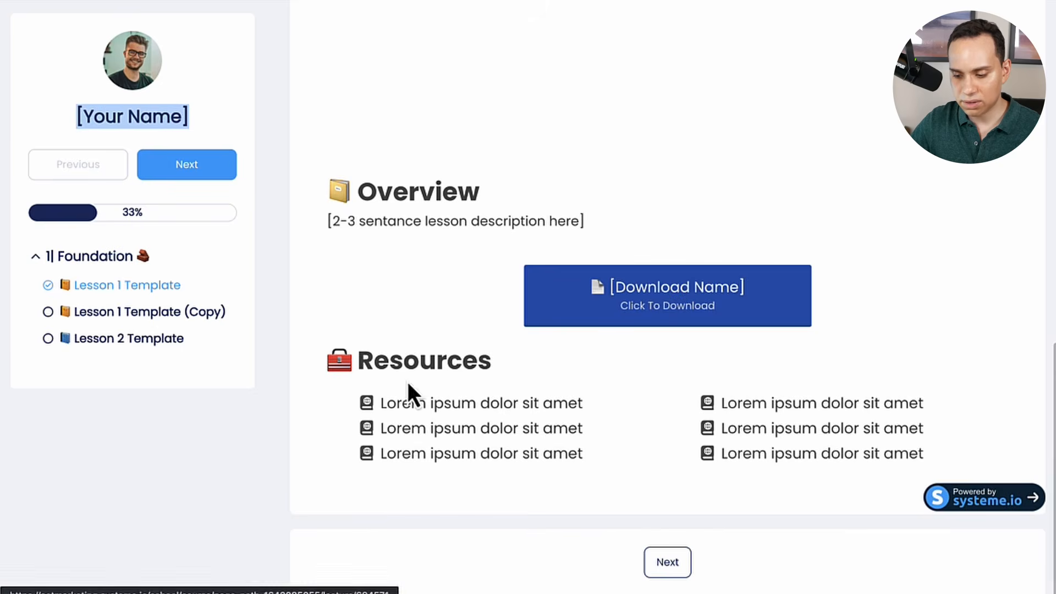
scroll(516, 362, "up", 10)
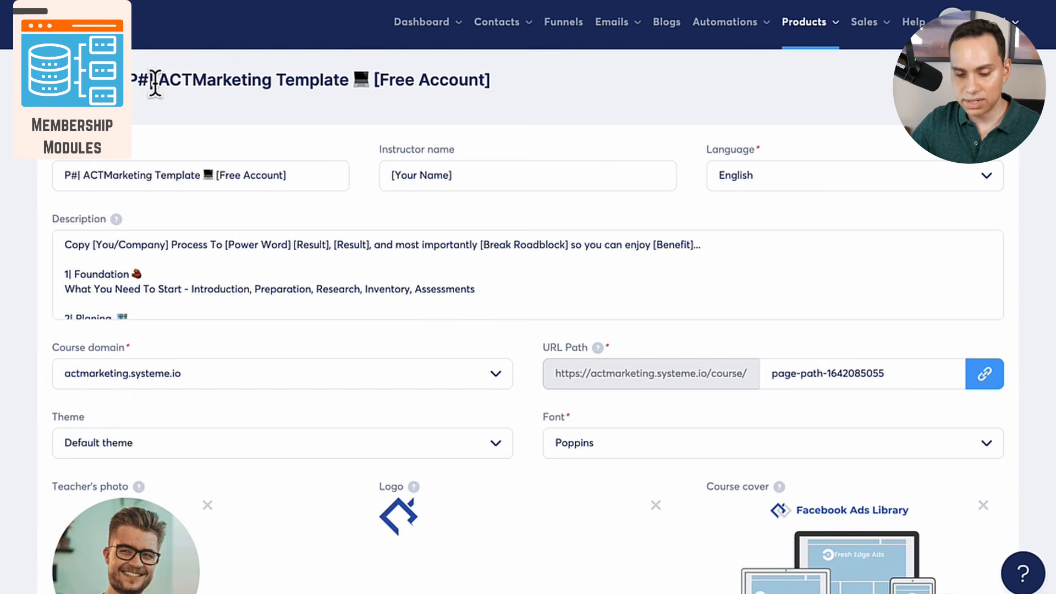
Open the ACTMarketing Template course from the courses list and check the contents of the Planing and Core Process modules
left_click(121, 80)
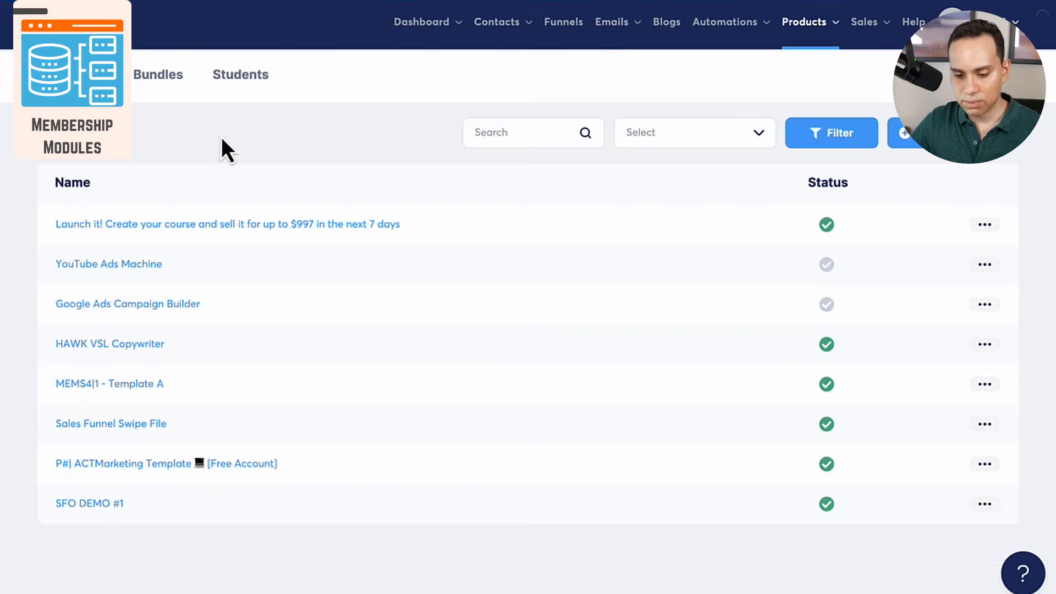
left_click(233, 464)
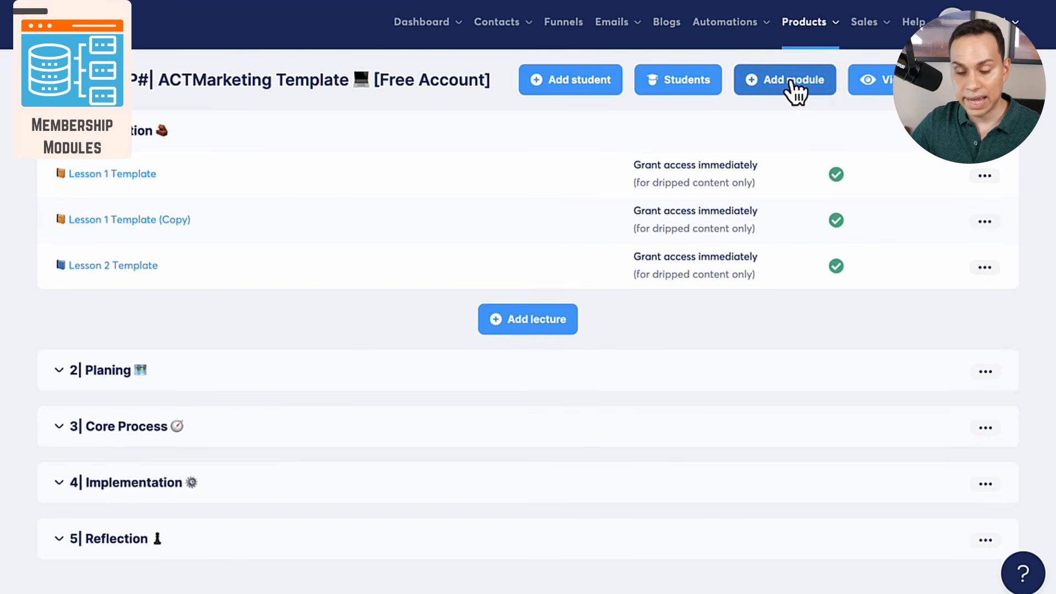
left_click(66, 370)
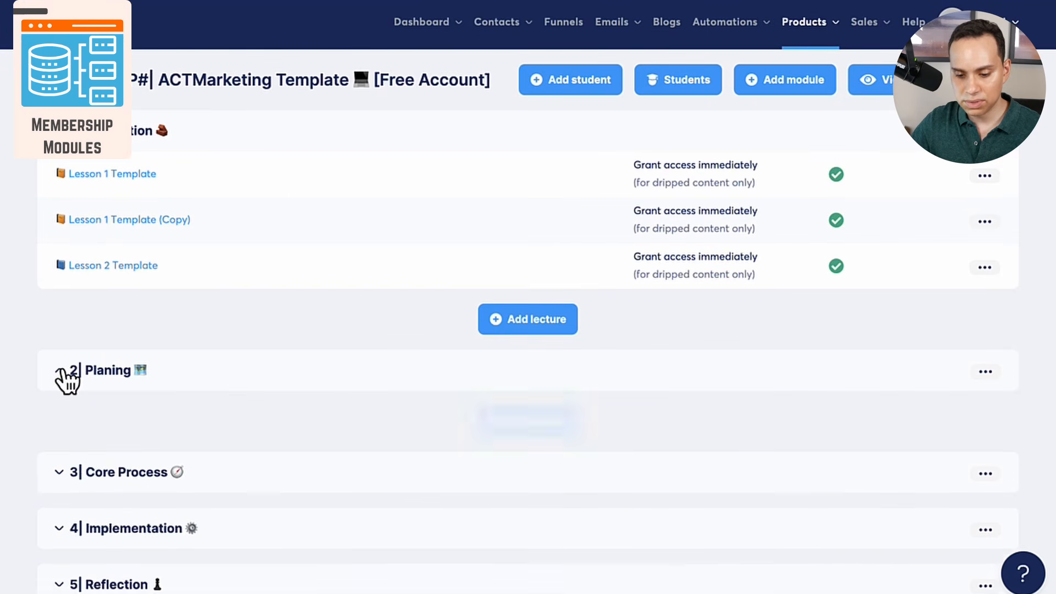
left_click(69, 370)
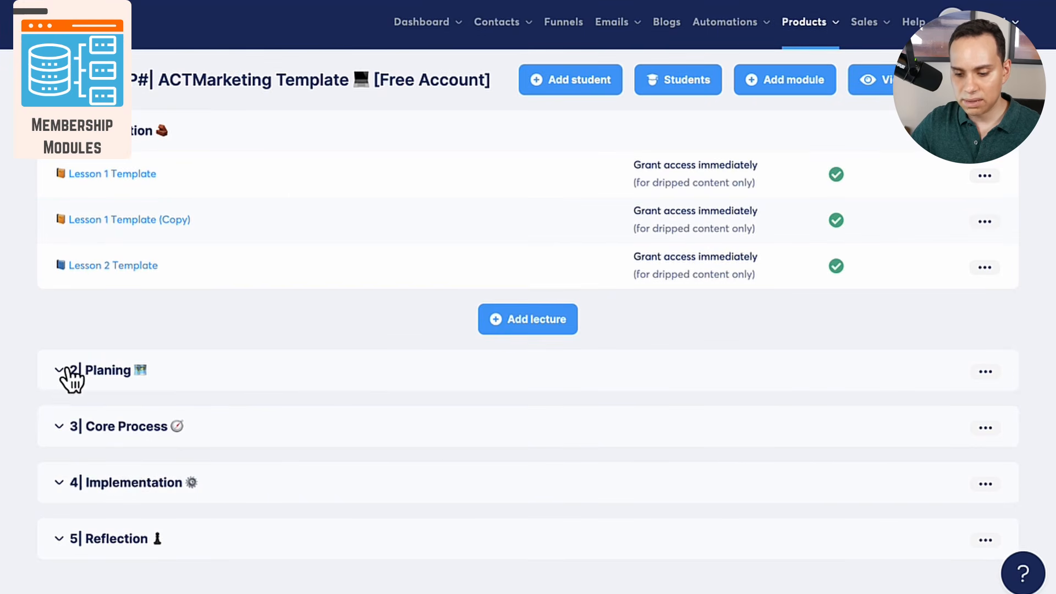
left_click(59, 427)
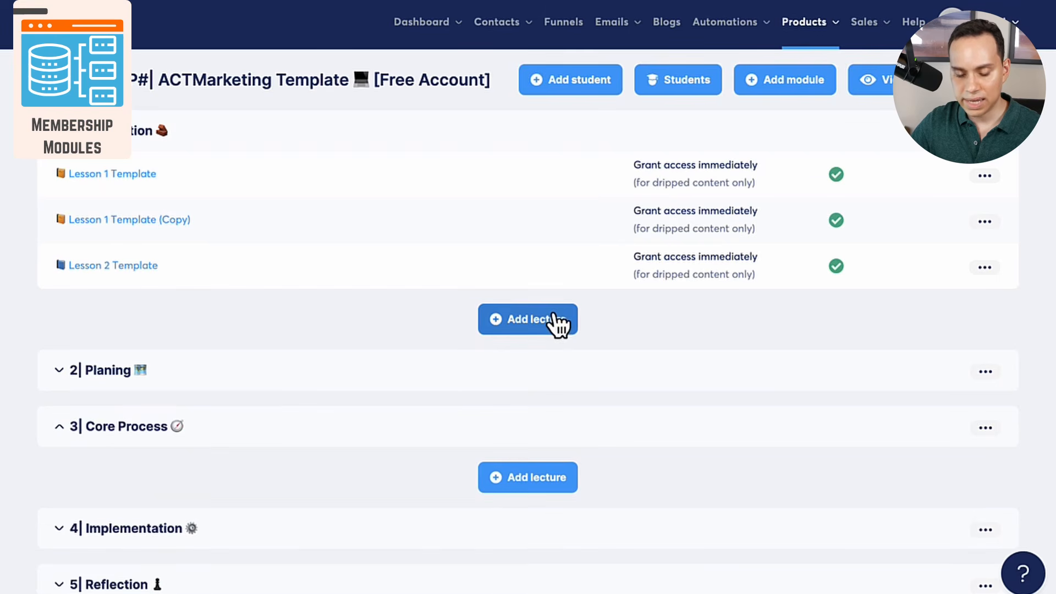
left_click(59, 429)
Try out reordering the modules, and move Lesson 1 Template (Copy) from Core Process to Planing and back into Foundation
left_click_drag(262, 496, 261, 416)
left_click_drag(234, 495, 235, 431)
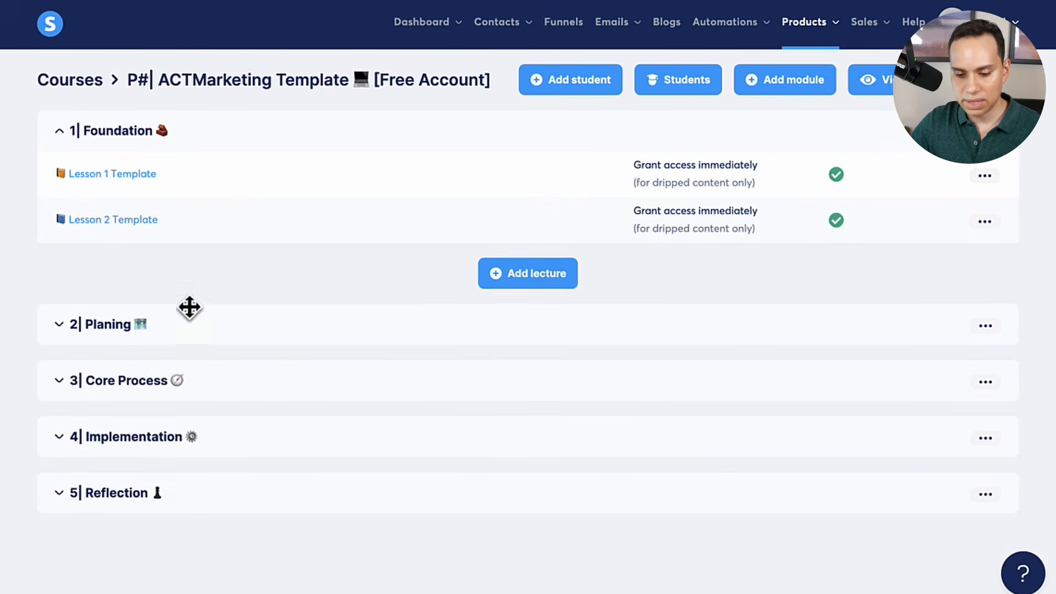
left_click(65, 329)
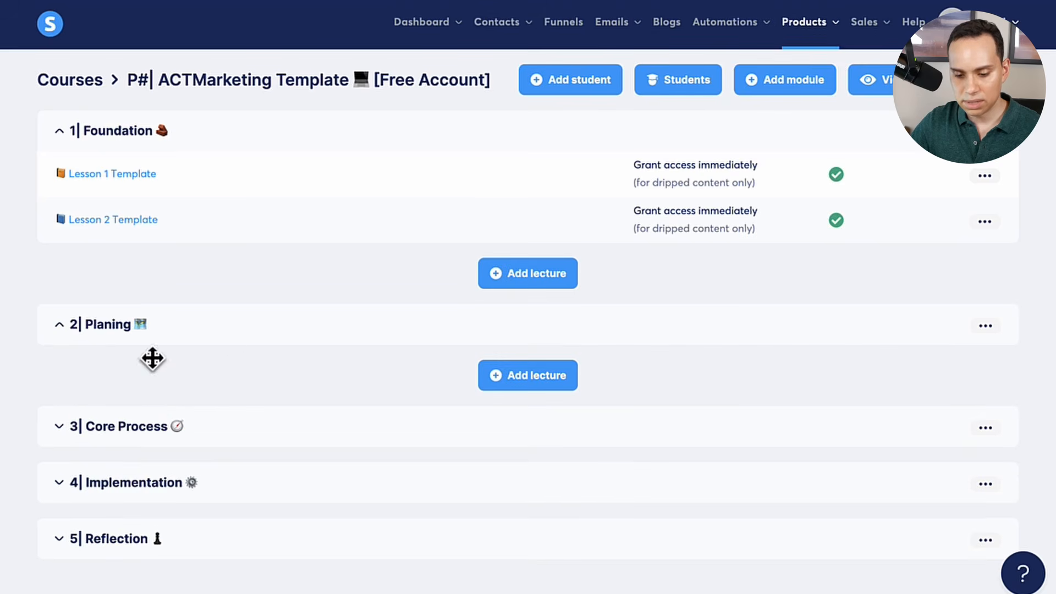
left_click(65, 427)
left_click_drag(244, 469, 229, 332)
left_click_drag(102, 391, 264, 212)
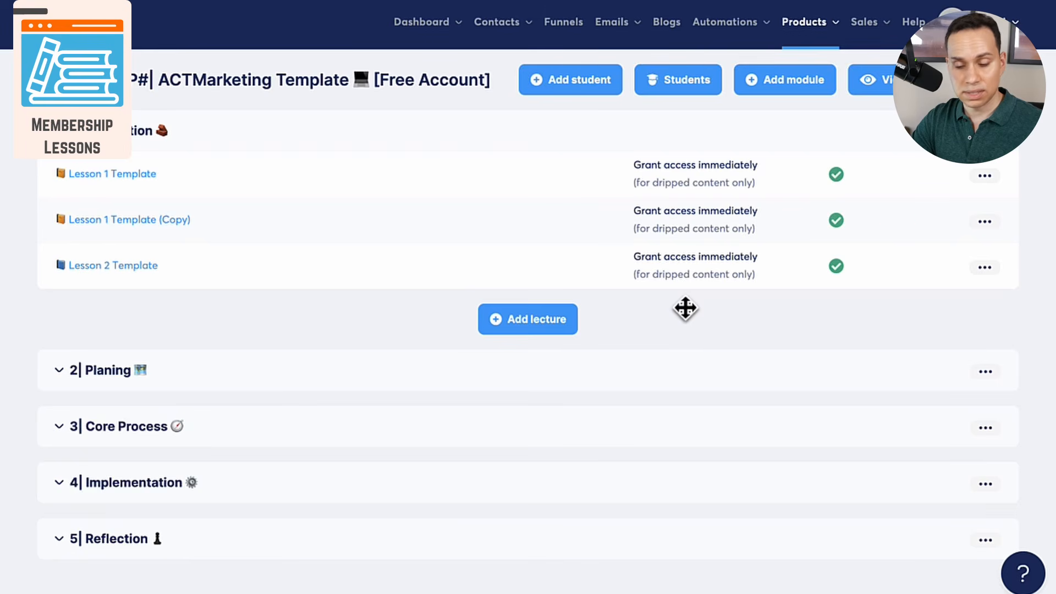
Review the delay and comments options in the lecture settings of Lesson 1 Template (Copy), closing them without saving
left_click(987, 223)
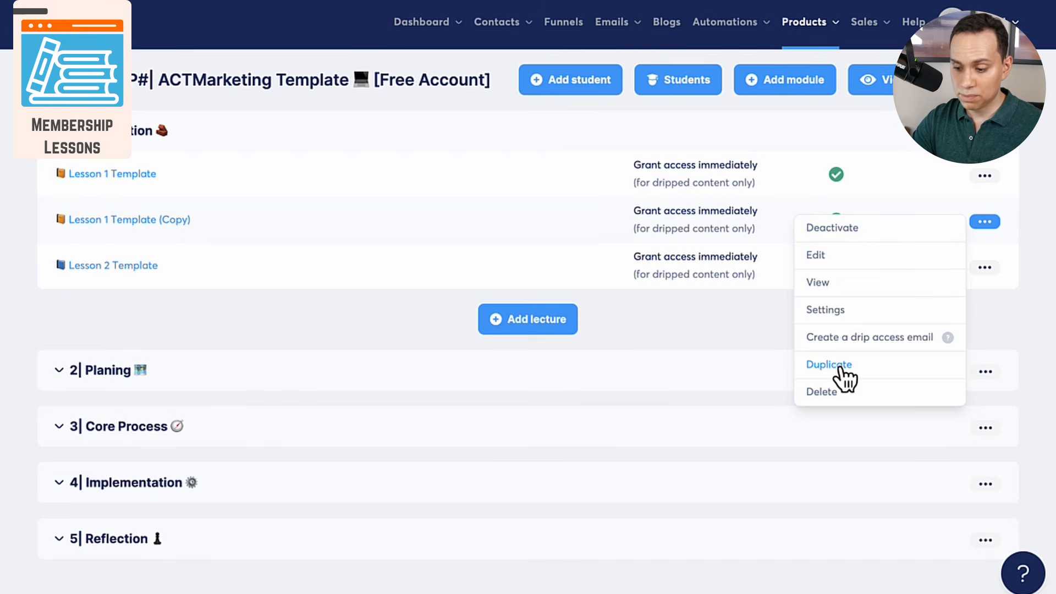
left_click(828, 311)
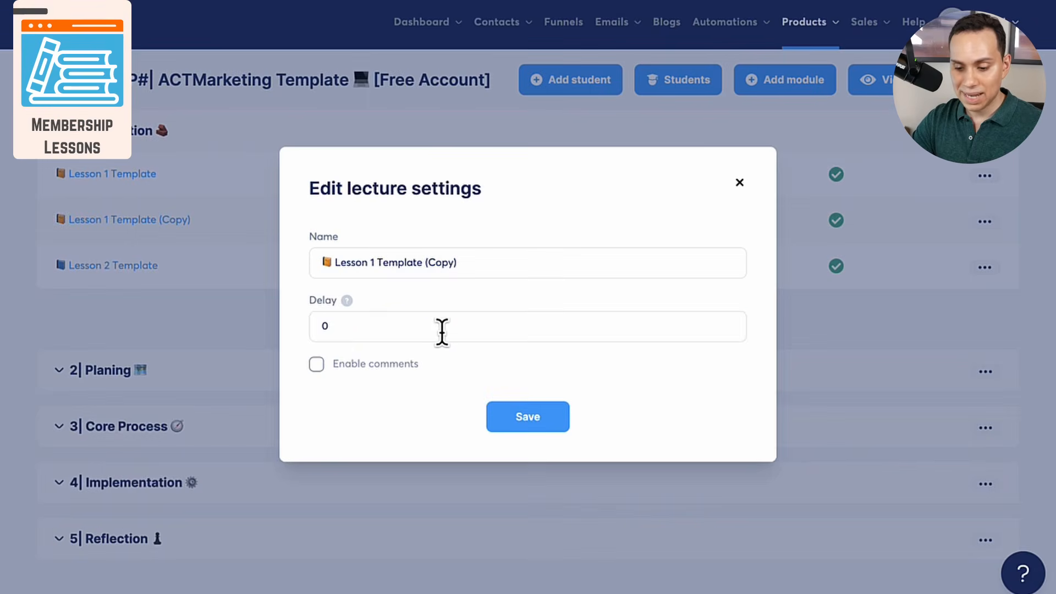
left_click(355, 330)
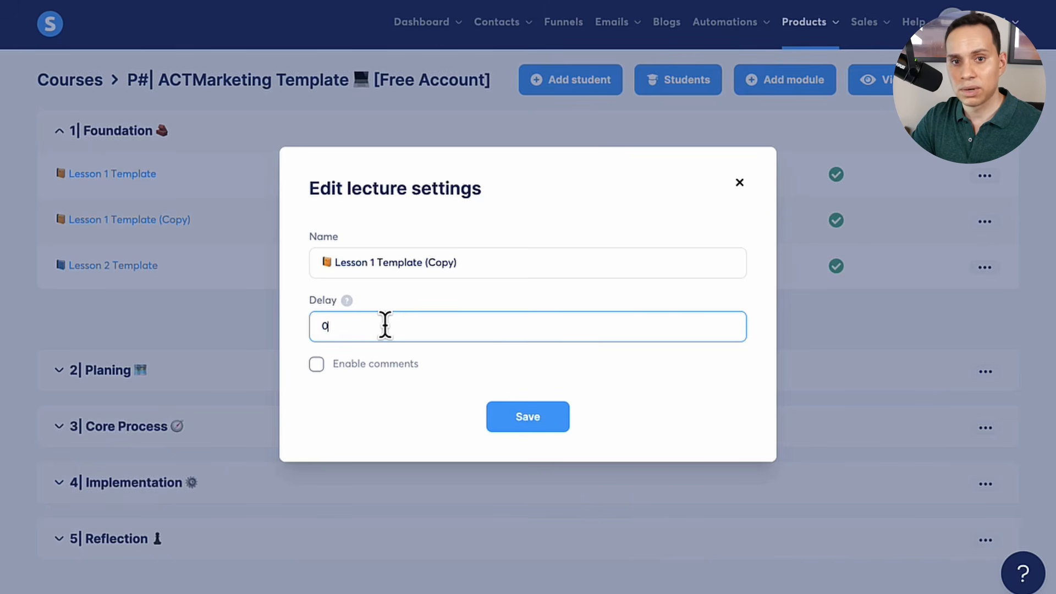
left_click(359, 367)
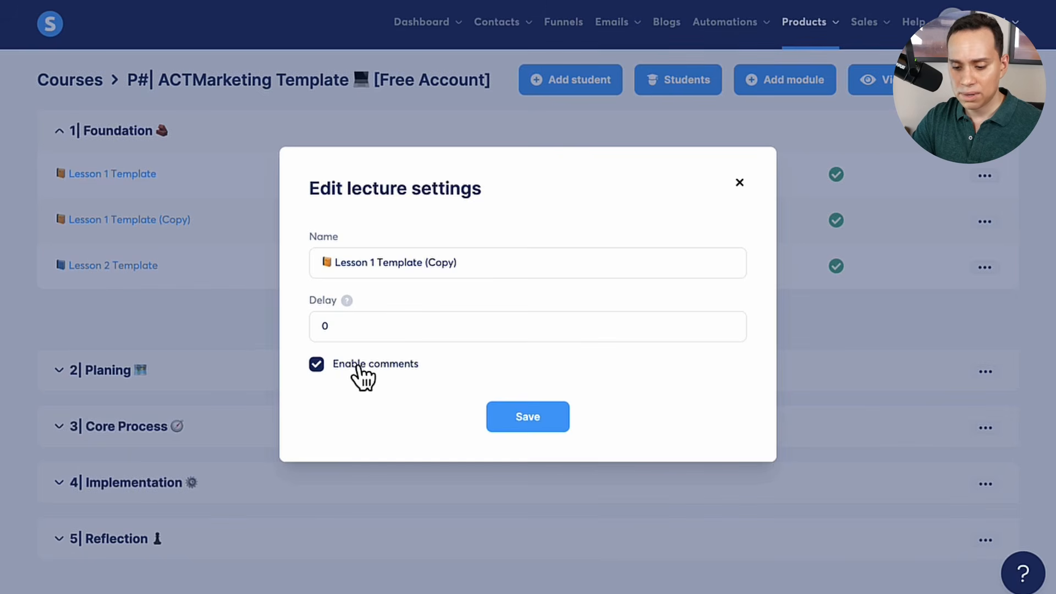
left_click(358, 366)
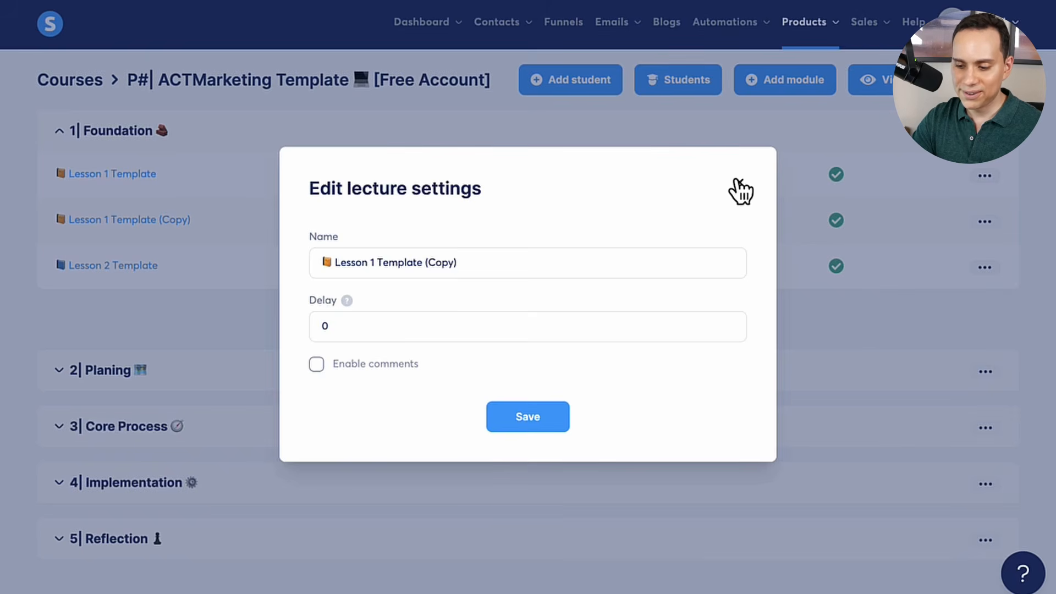
left_click(737, 186)
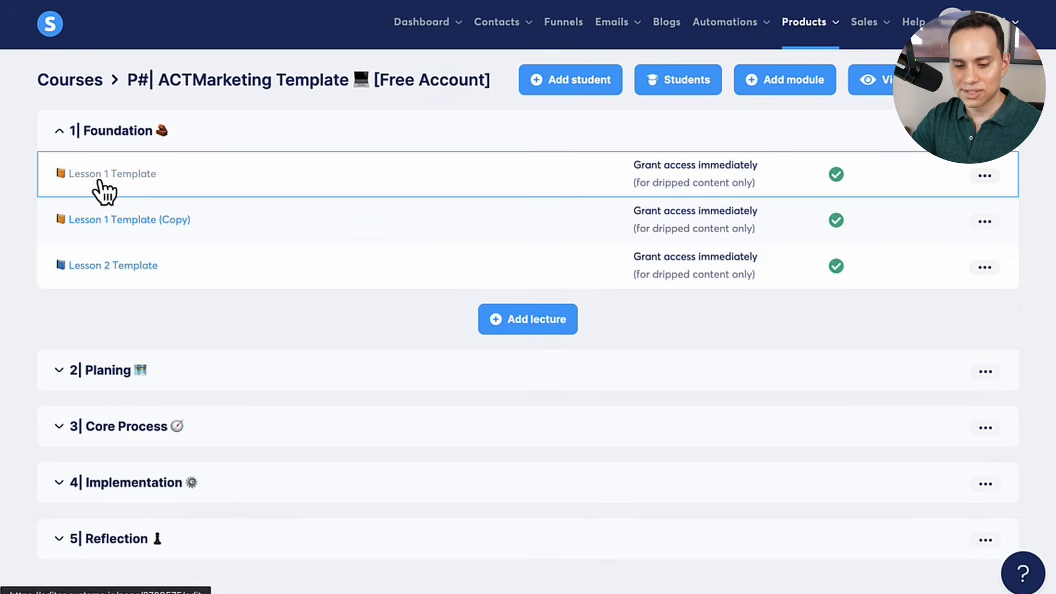
Open Lesson 1 Template in the page editor and compare its layout with the lesson's student view
left_click(100, 180)
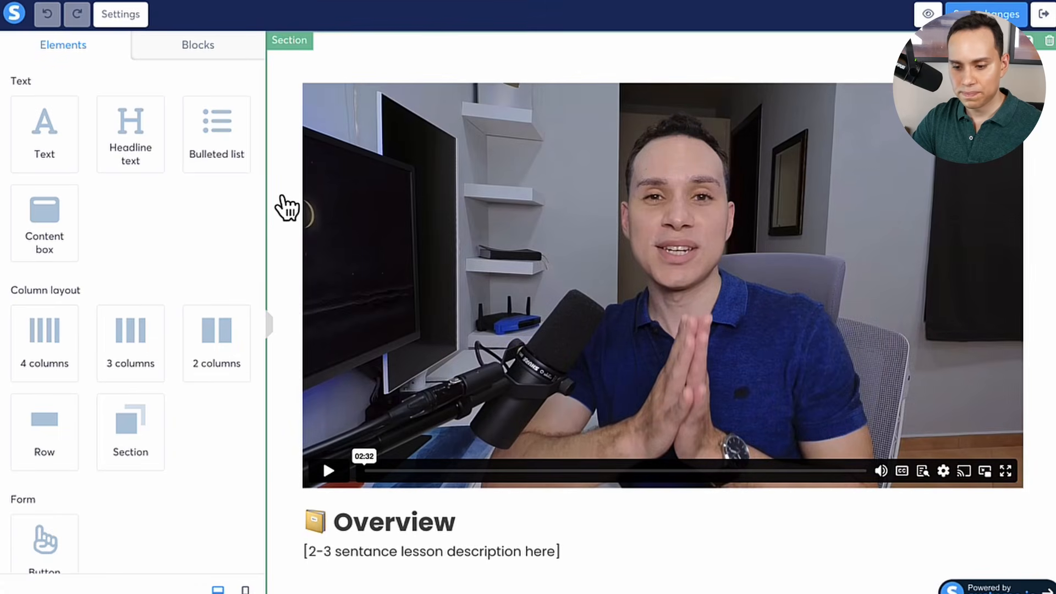
scroll(441, 252, "down", 4)
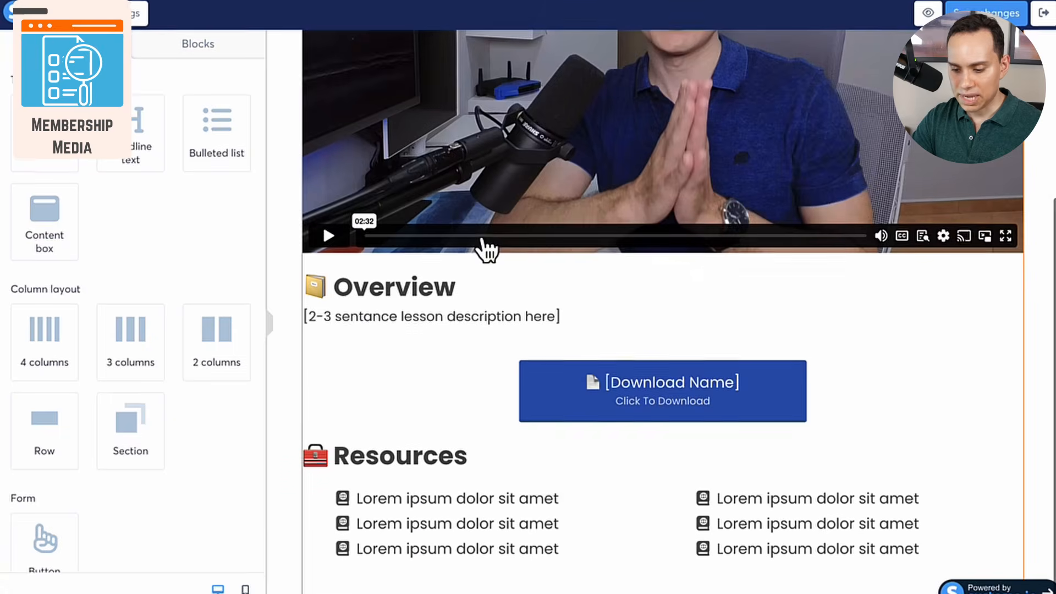
scroll(484, 250, "up", 4)
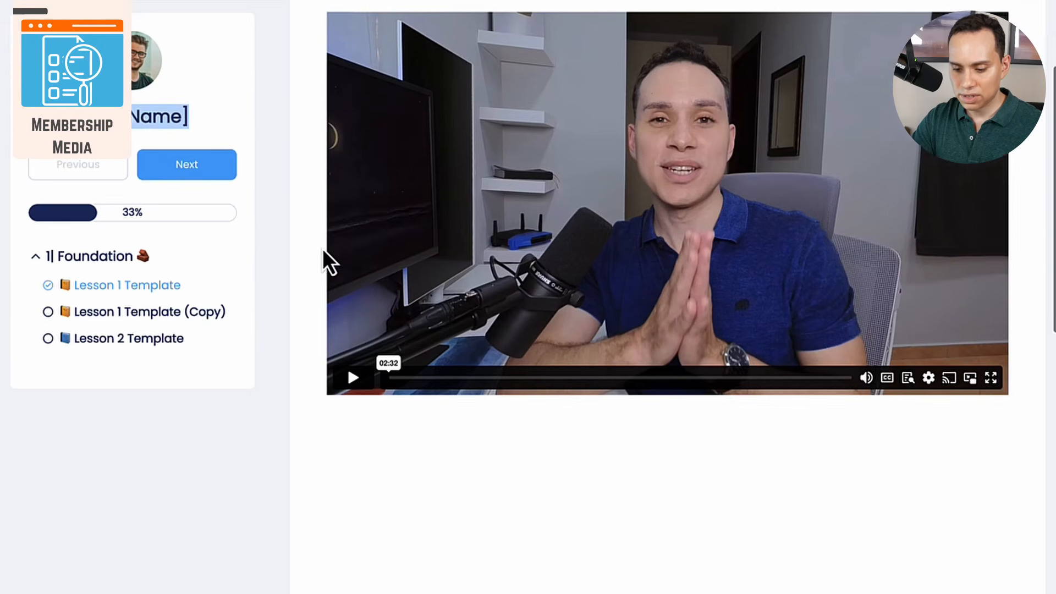
scroll(324, 251, "down", 10)
scroll(324, 256, "up", 5)
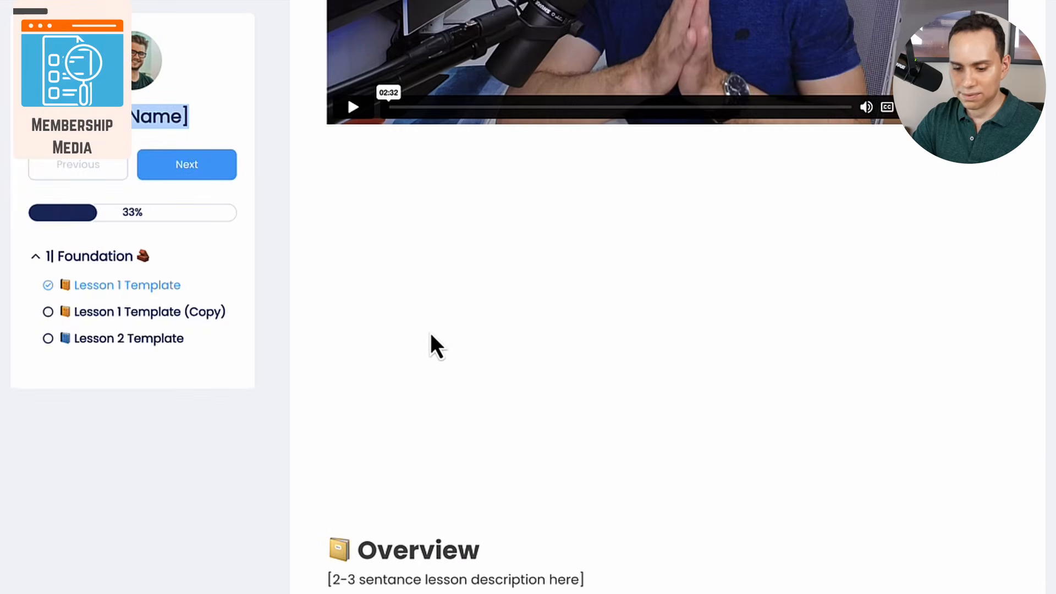
scroll(434, 341, "up", 1)
scroll(445, 374, "up", 2)
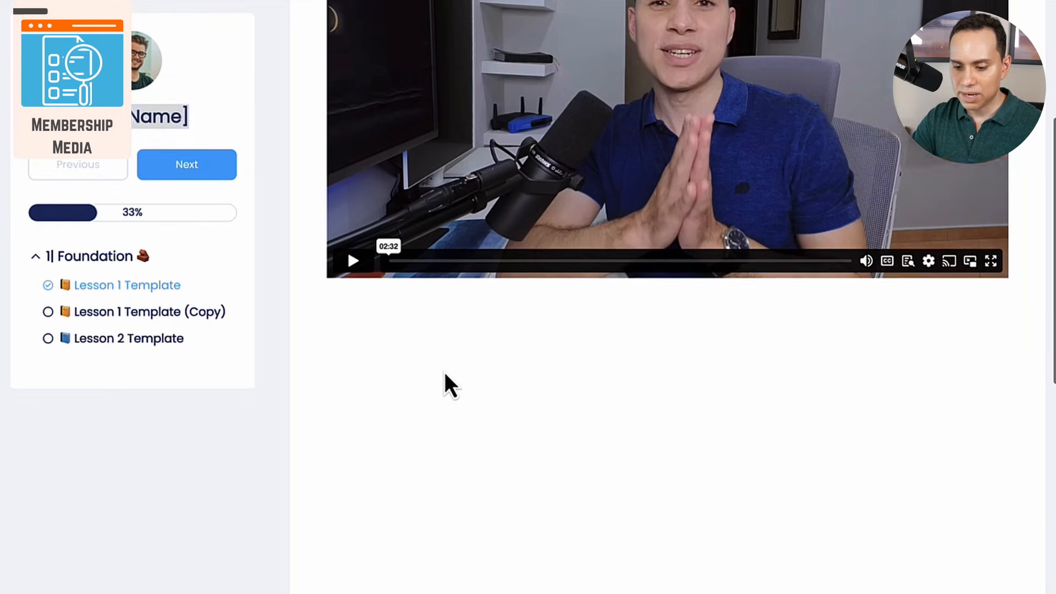
scroll(445, 371, "up", 2)
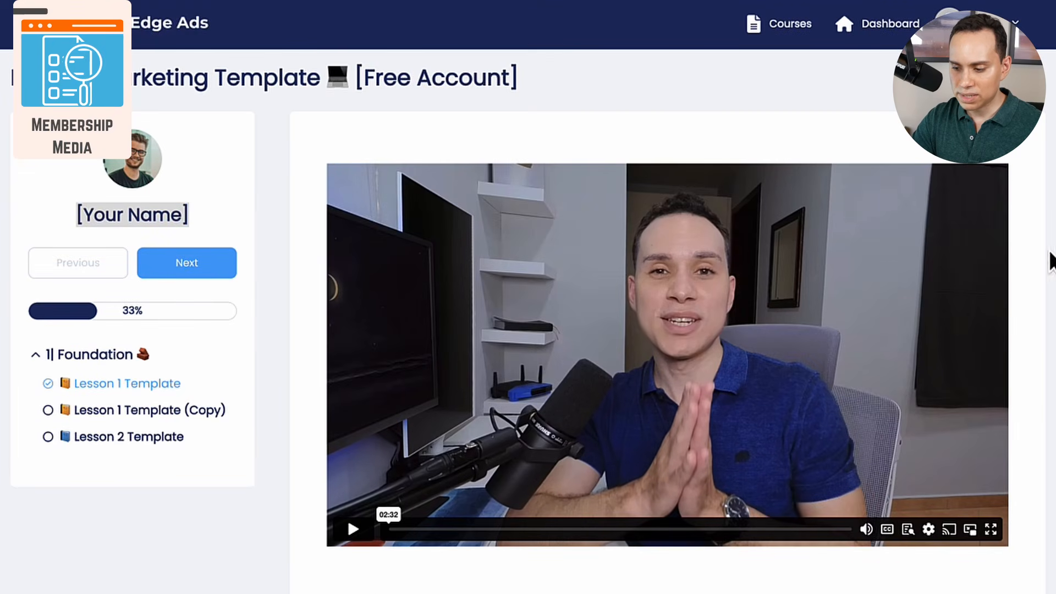
Open Lesson 2 Template in the student view and look over its video, lecture text and recommended references
left_click(136, 437)
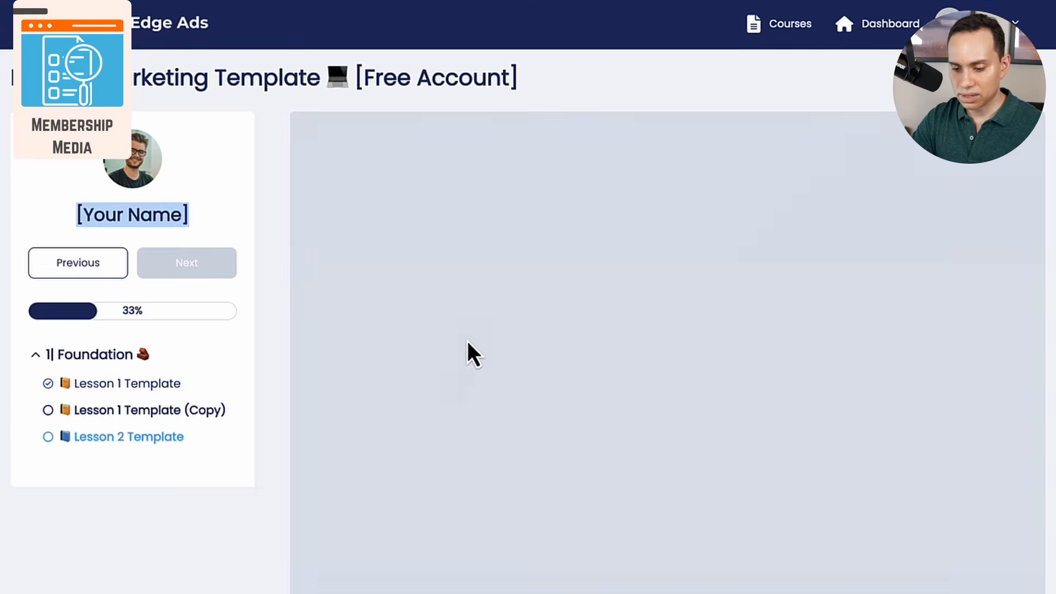
scroll(314, 167, "down", 2)
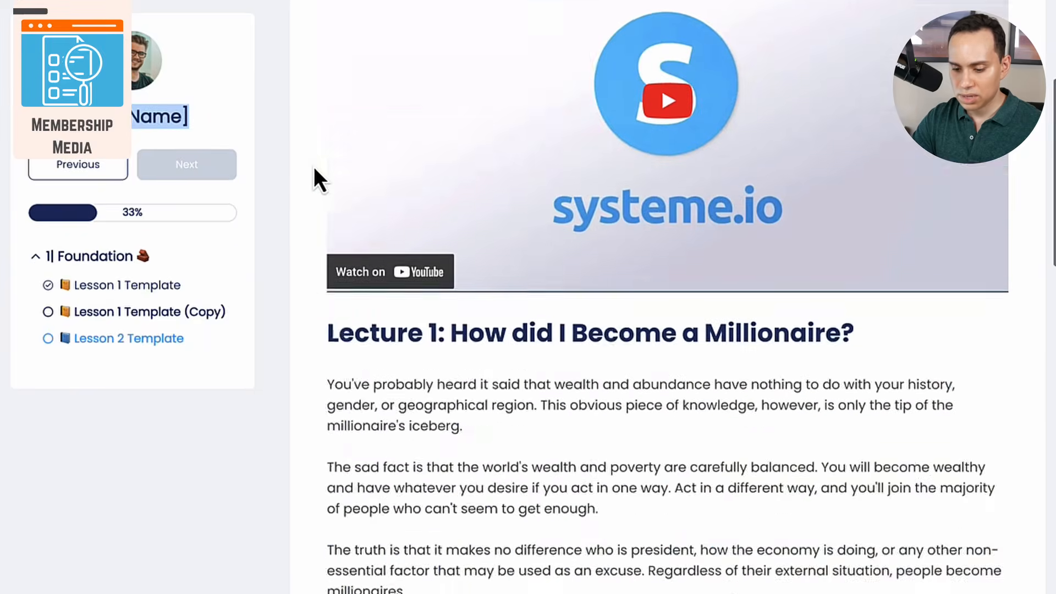
scroll(314, 167, "down", 10)
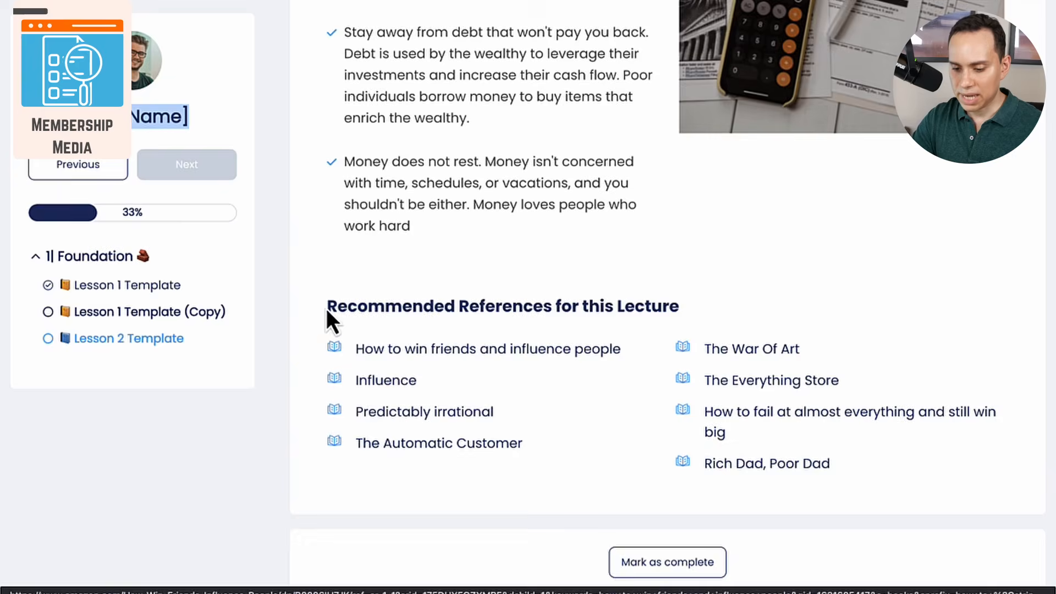
scroll(326, 308, "up", 12)
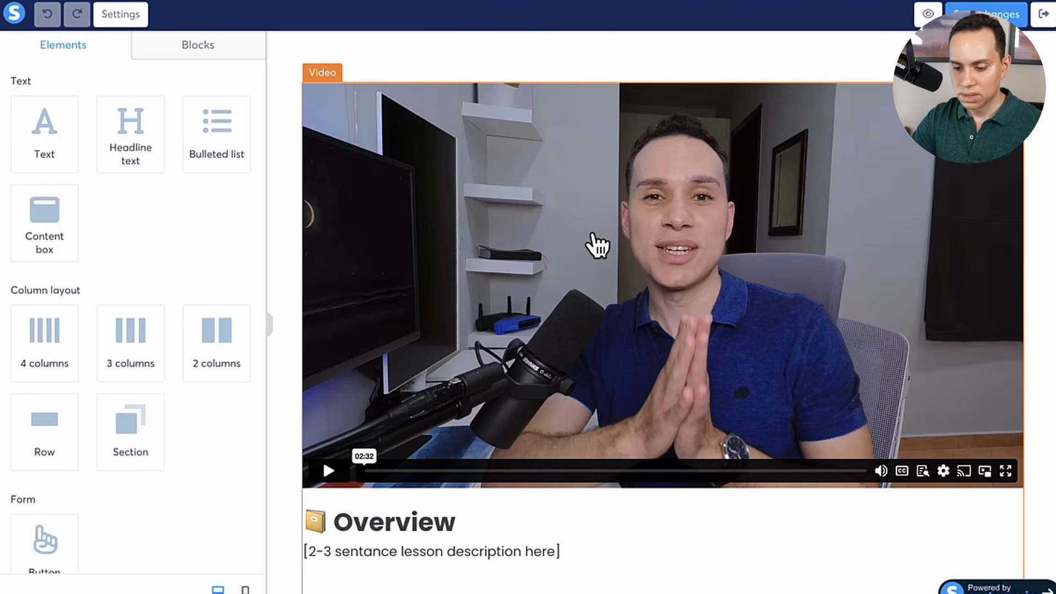
Examine the video, download button and resources of Lesson 1 Template in the page editor, and exit to the course
scroll(597, 245, "down", 4)
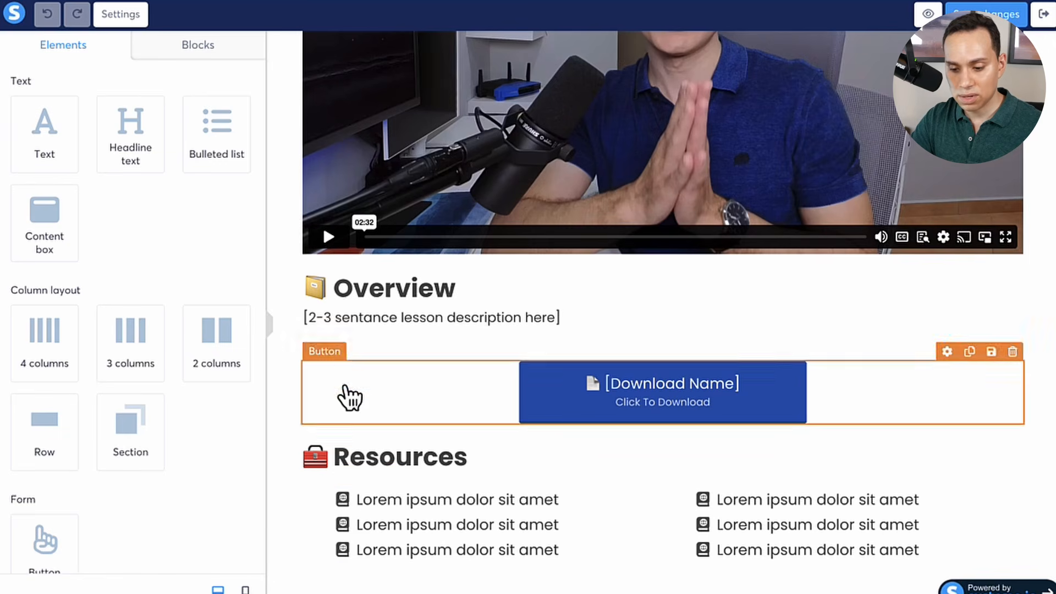
scroll(379, 300, "up", 4)
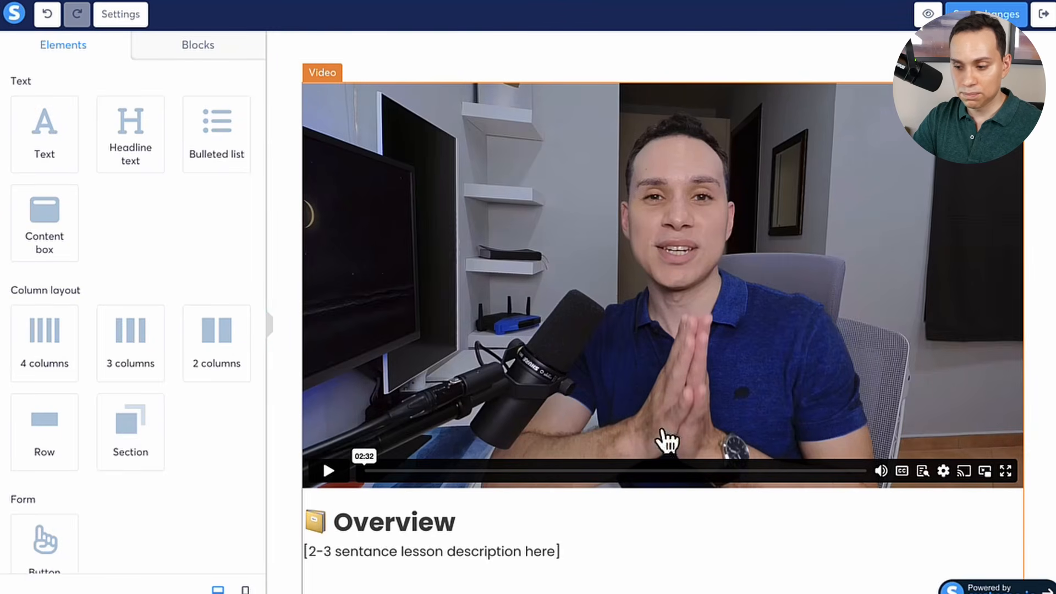
left_click(1043, 22)
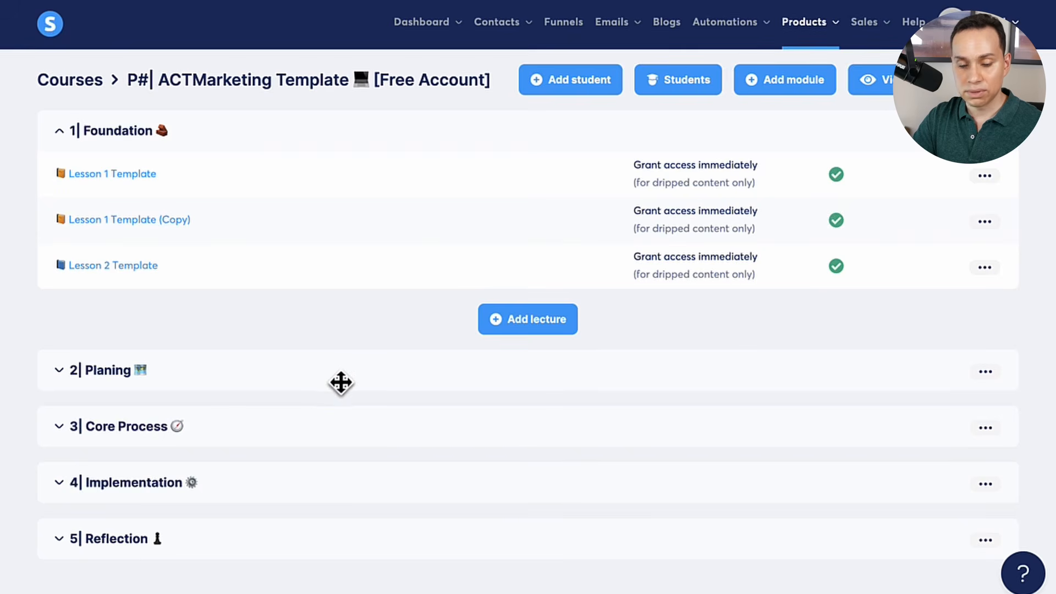
Duplicate the Lesson 1 Template (Copy) lecture in the Foundation module
left_click(984, 222)
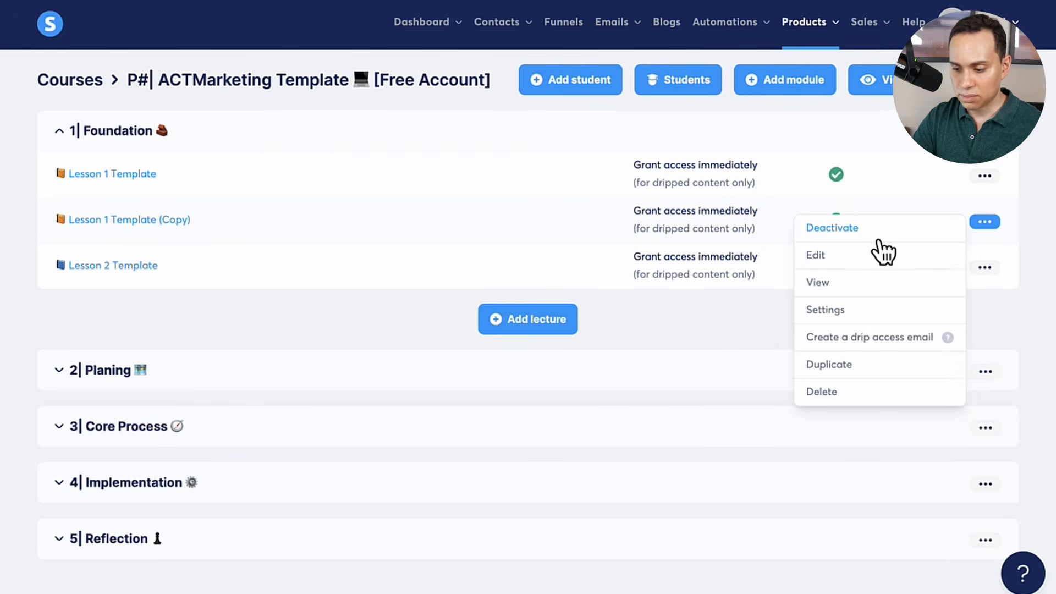
left_click(829, 365)
left_click(424, 364)
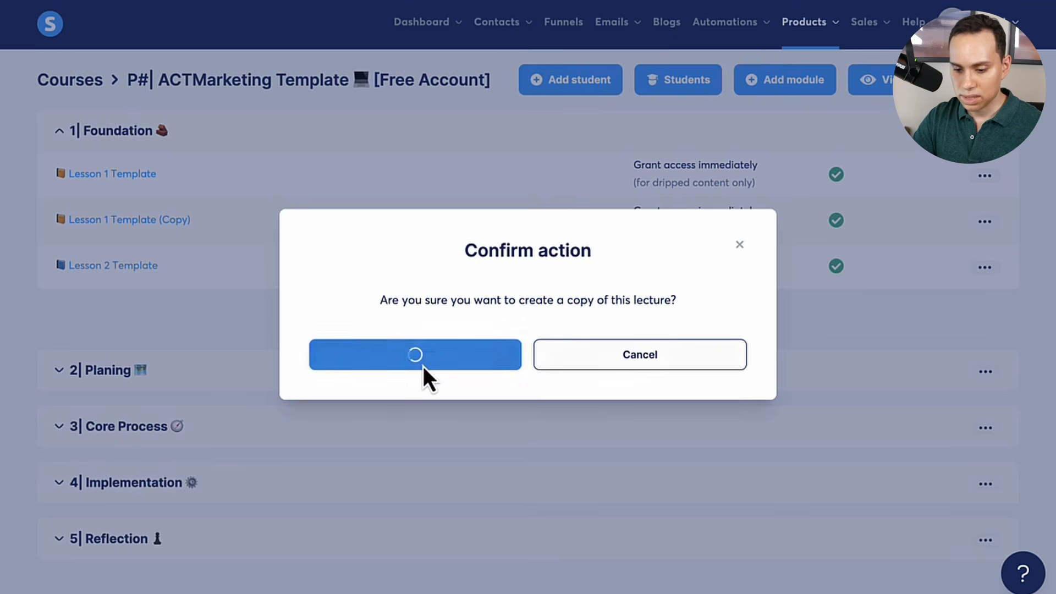
Move the newly duplicated lecture from Foundation into the Implementation module and expand that module to check it
scroll(352, 324, "down", 1)
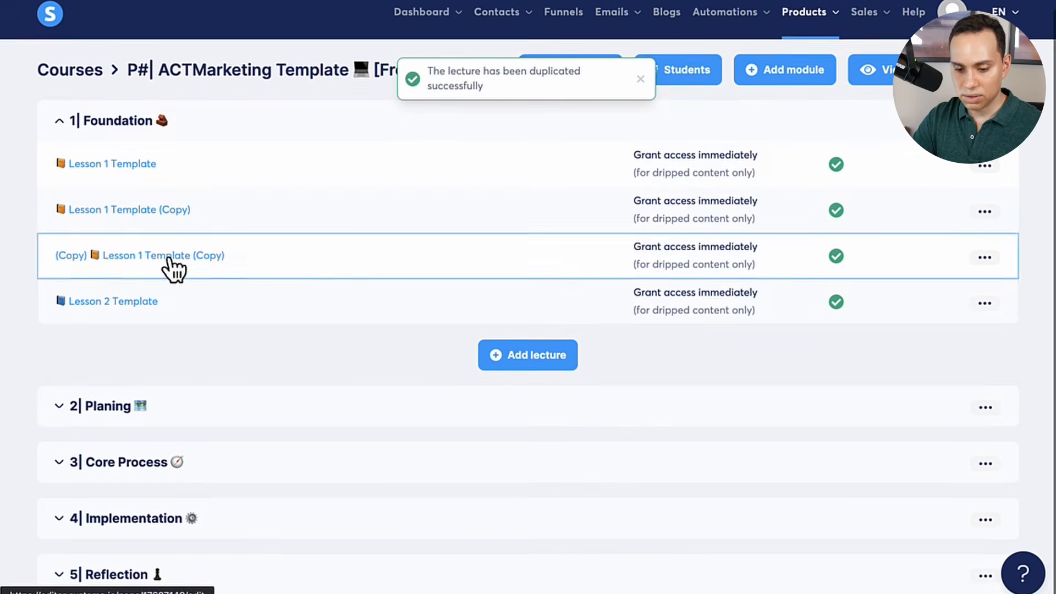
left_click_drag(192, 262, 193, 525)
left_click_drag(276, 250, 275, 493)
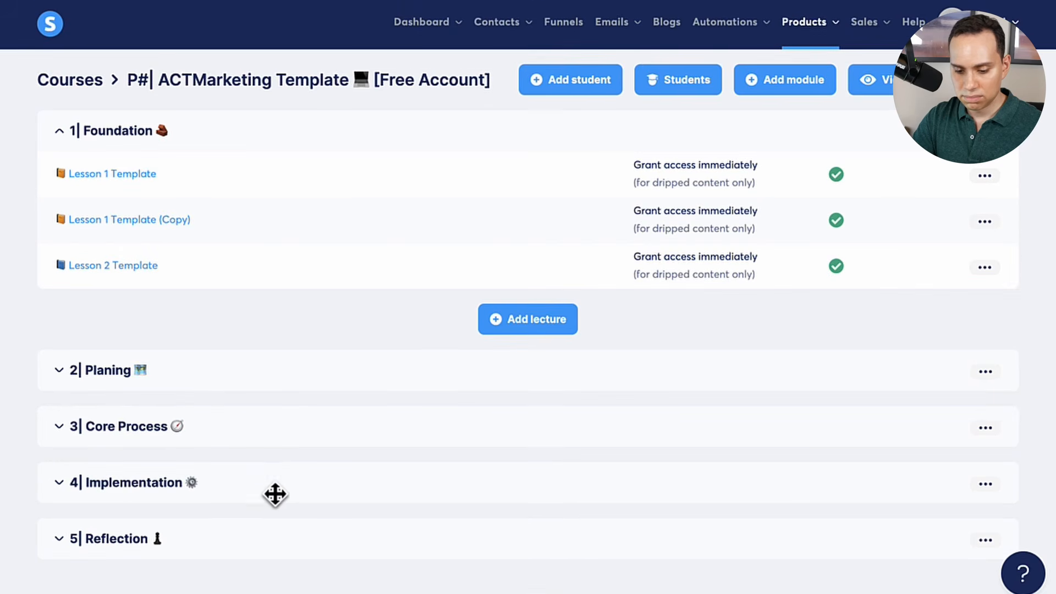
left_click(63, 484)
scroll(242, 494, "down", 2)
scroll(242, 494, "up", 1)
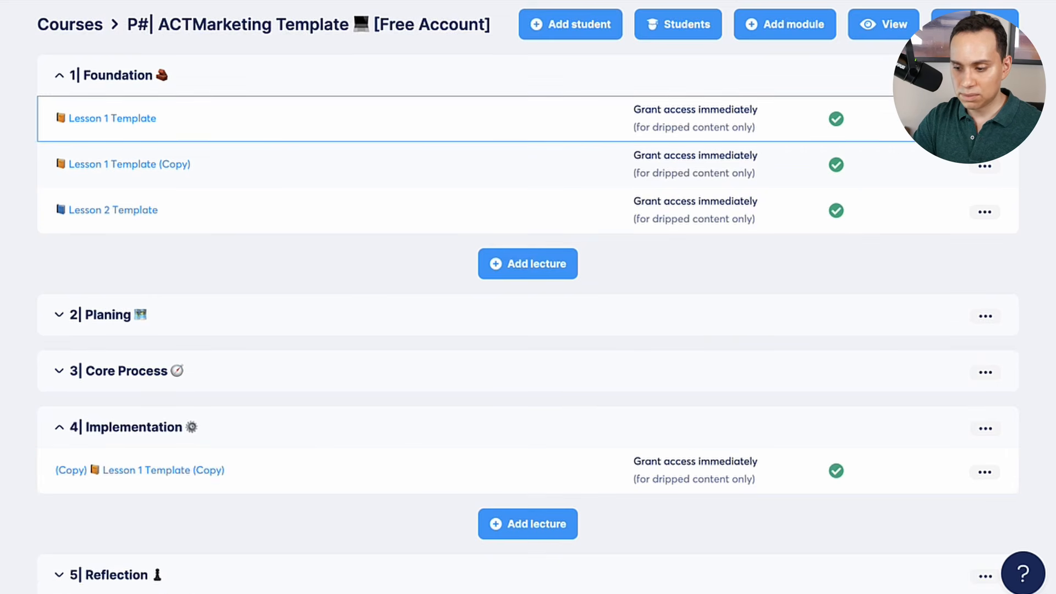
Deactivate the Lesson 1 Template lecture in the Foundation module and activate it again
left_click(984, 120)
left_click(893, 134)
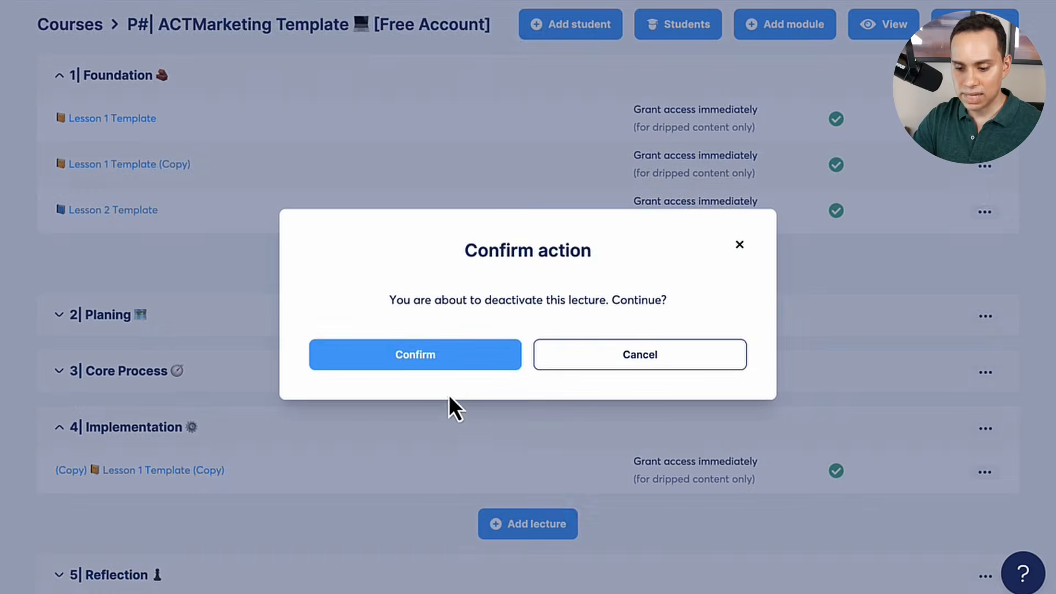
left_click(460, 357)
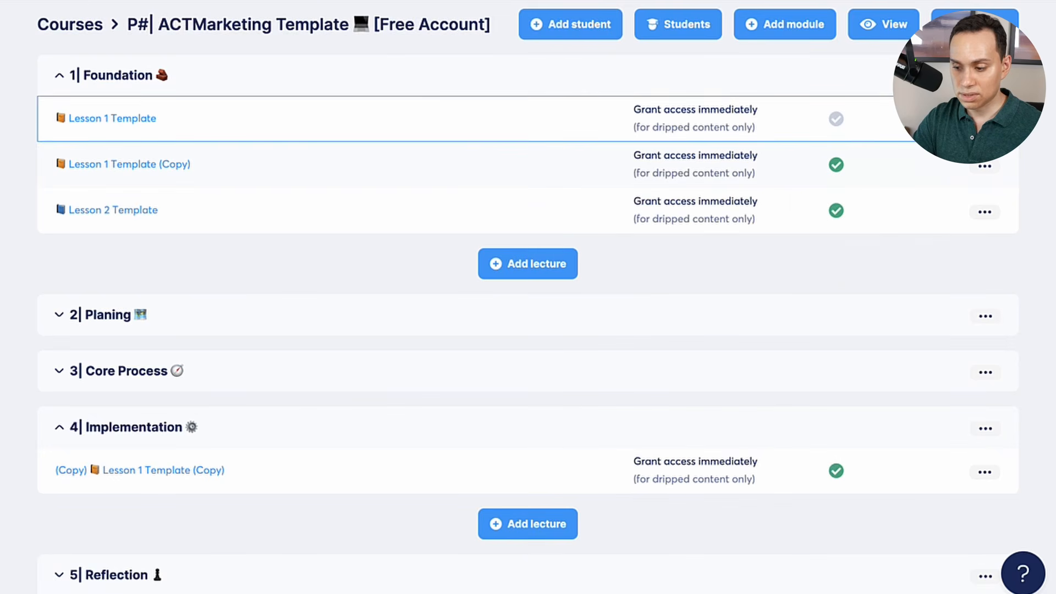
left_click(984, 118)
left_click(834, 137)
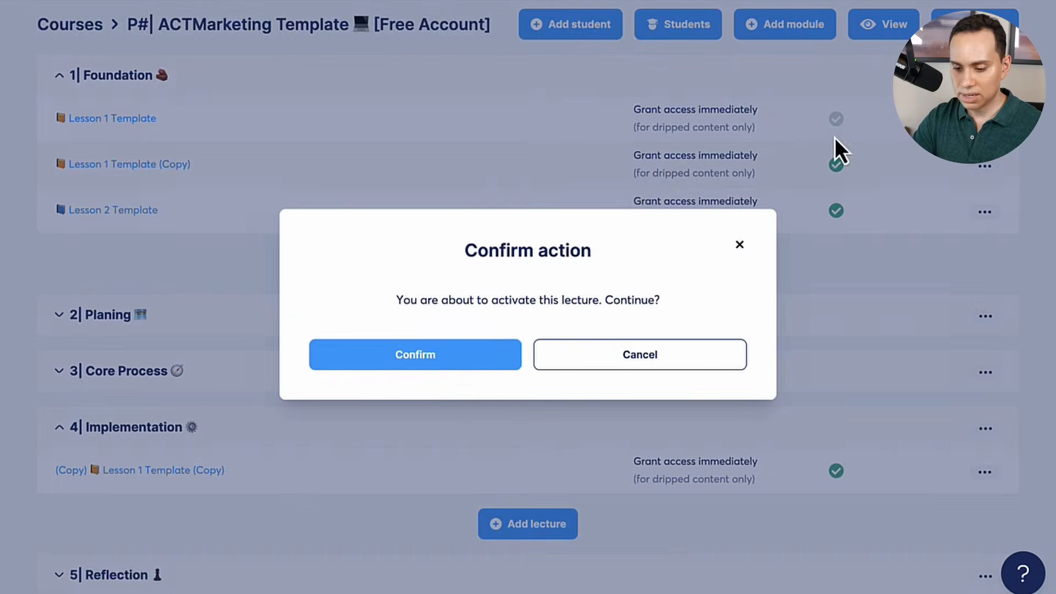
left_click(454, 362)
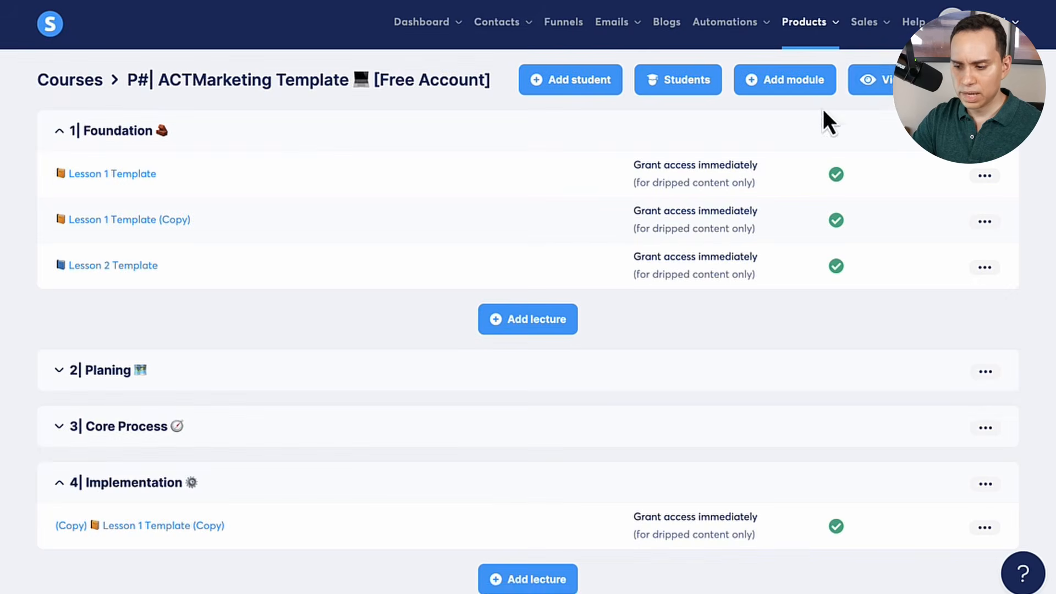
Open the course as a student, go to the school's course dashboard, and compare its Enrollments and Explore listings
left_click(886, 83)
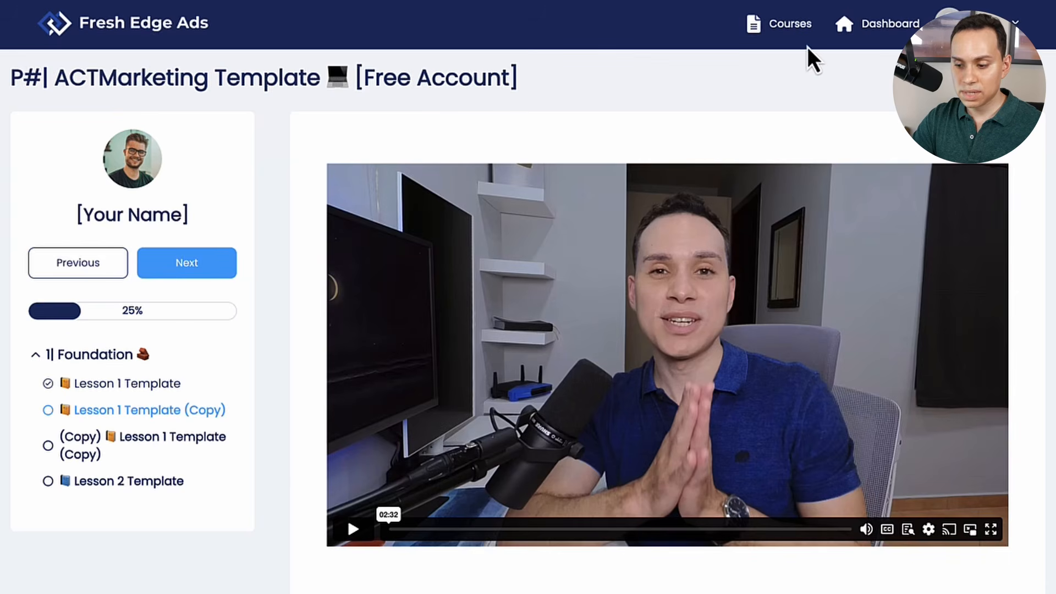
left_click(165, 29)
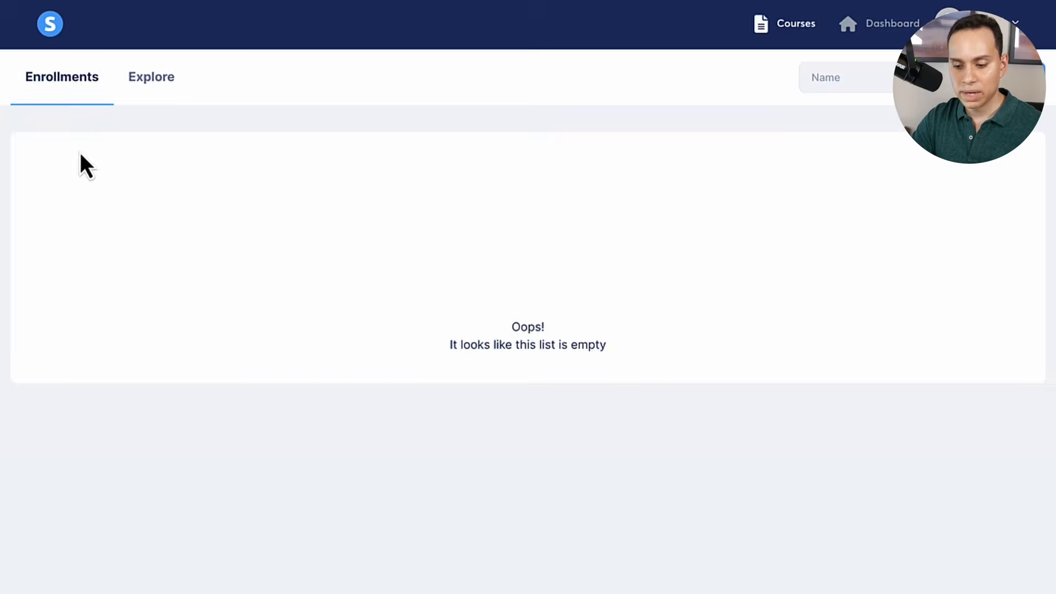
left_click(151, 77)
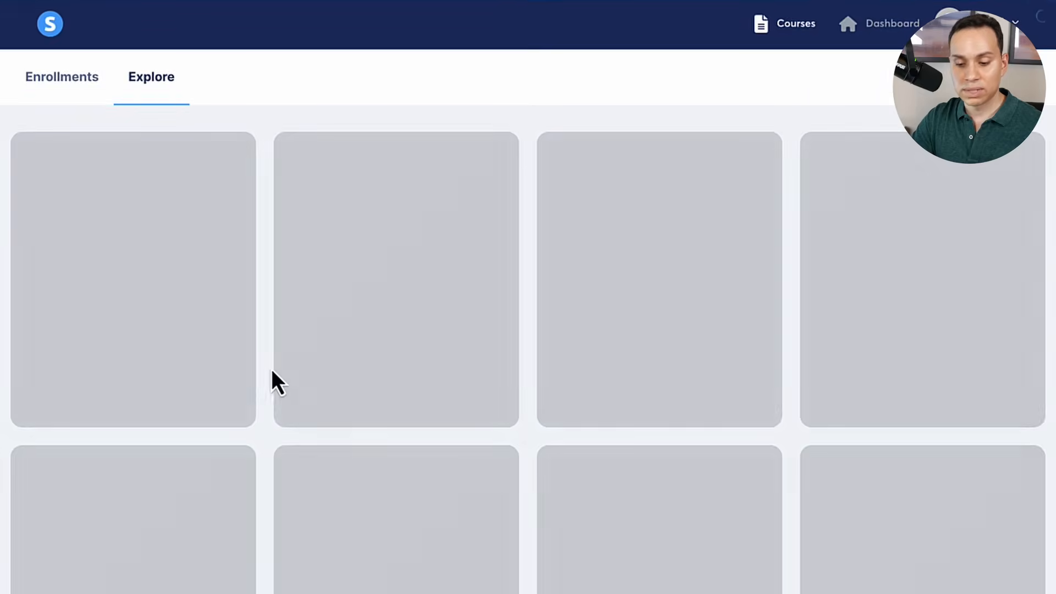
left_click(68, 87)
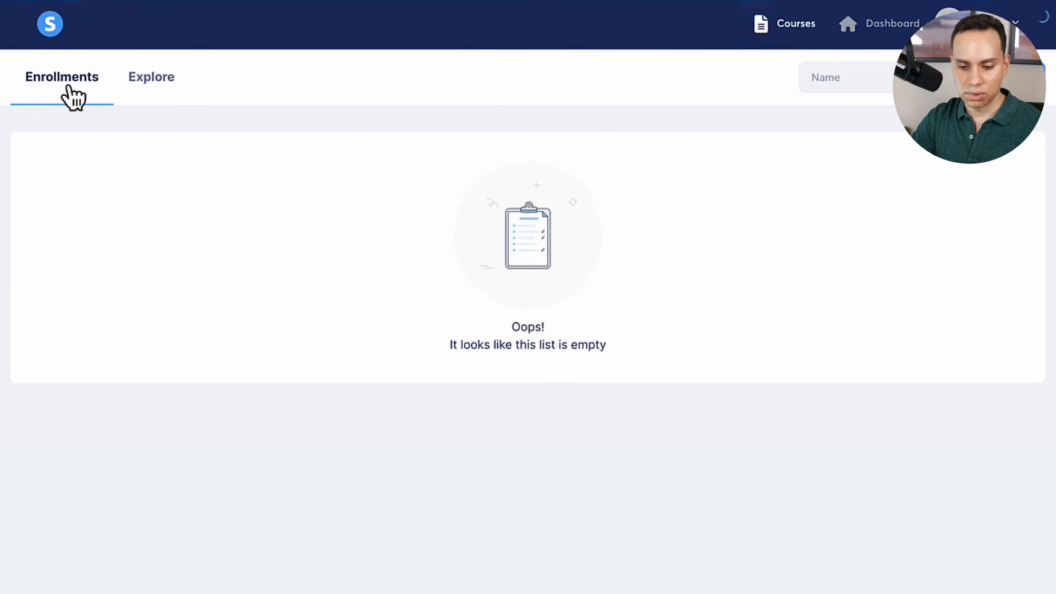
left_click(158, 85)
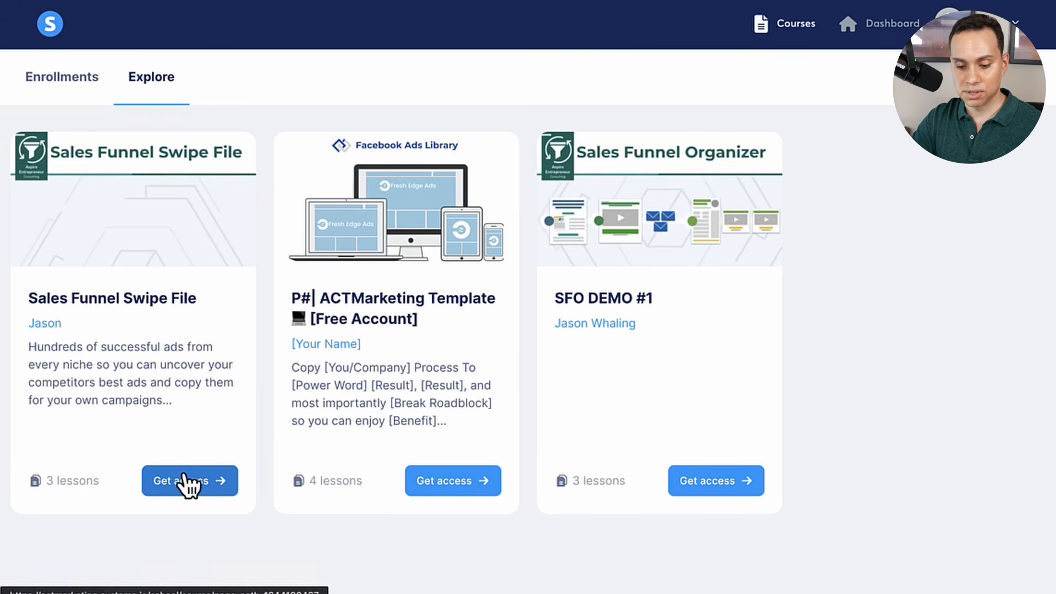
Access the Sales Funnel Swipe File course from the Explore listing, look over its first lecture, and leave it
left_click(185, 483)
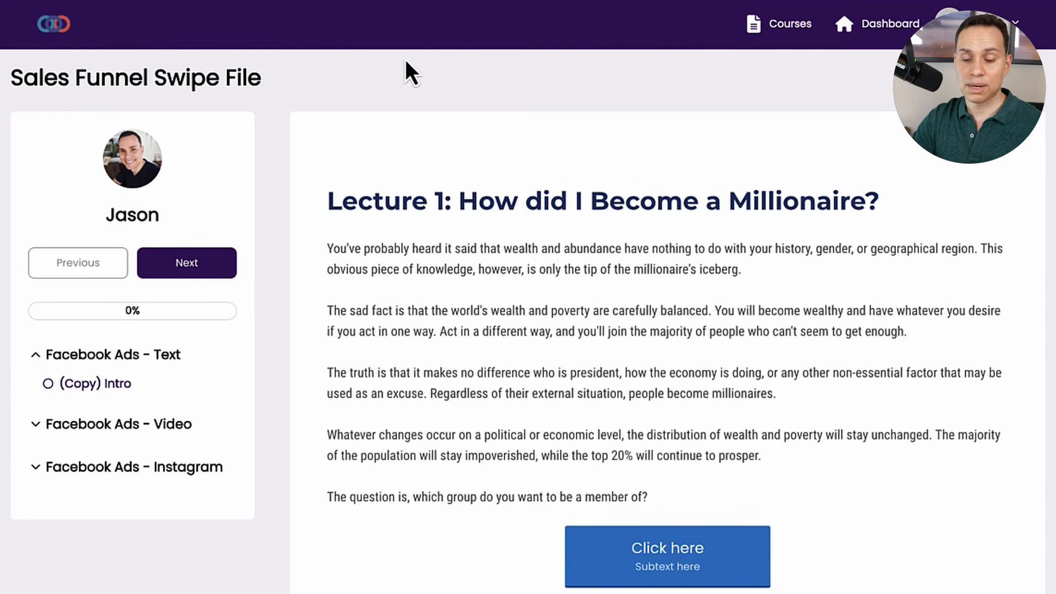
scroll(550, 297, "down", 15)
scroll(537, 297, "up", 15)
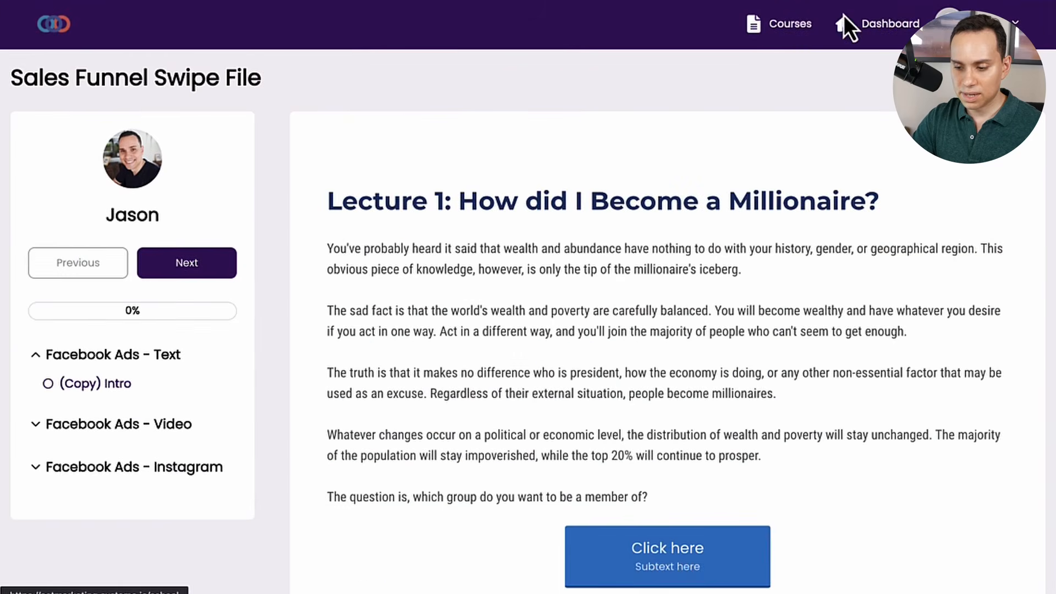
left_click(767, 26)
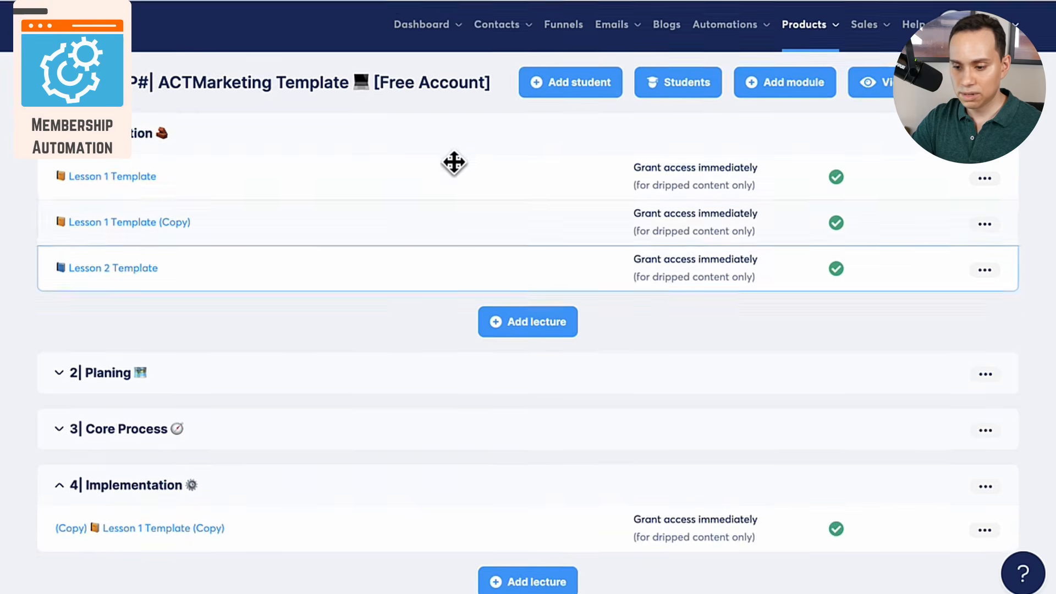
Open the Sales Letter order form step of the T2| Demo Funnel, check its automation rules, and return to its configuration
left_click(566, 35)
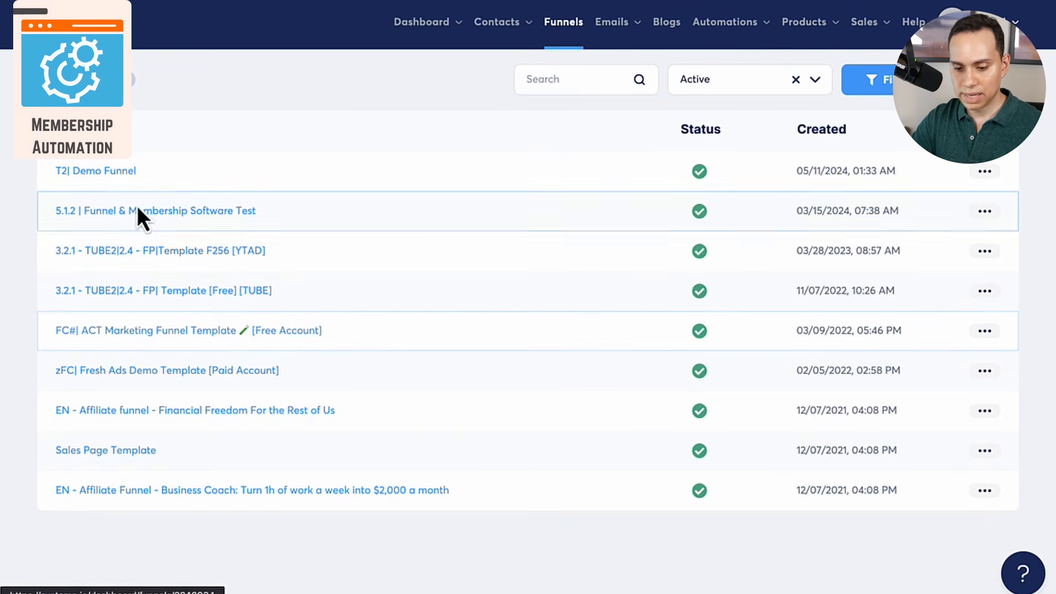
left_click(104, 171)
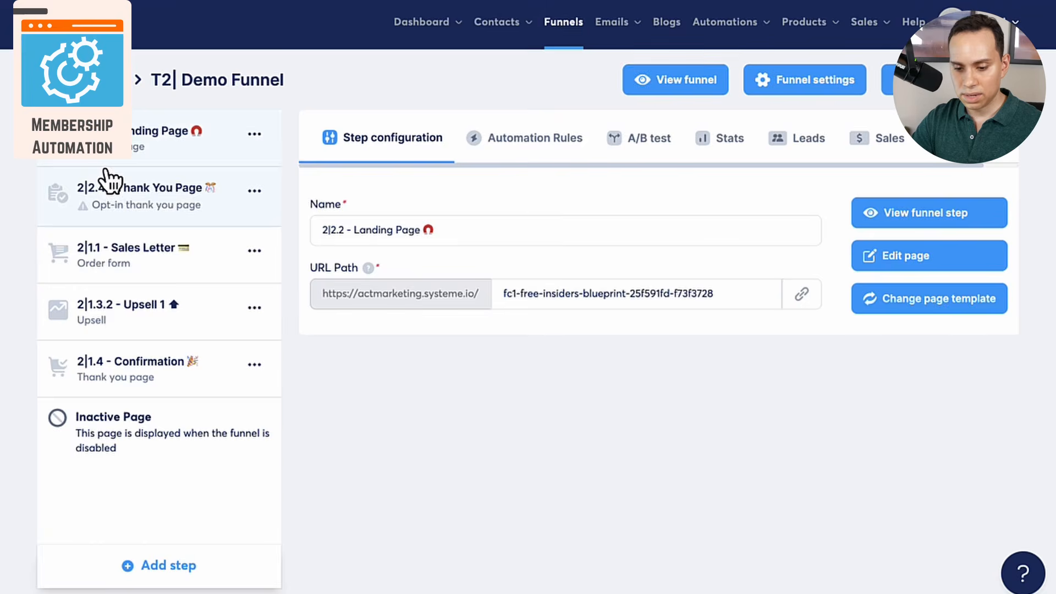
left_click(151, 270)
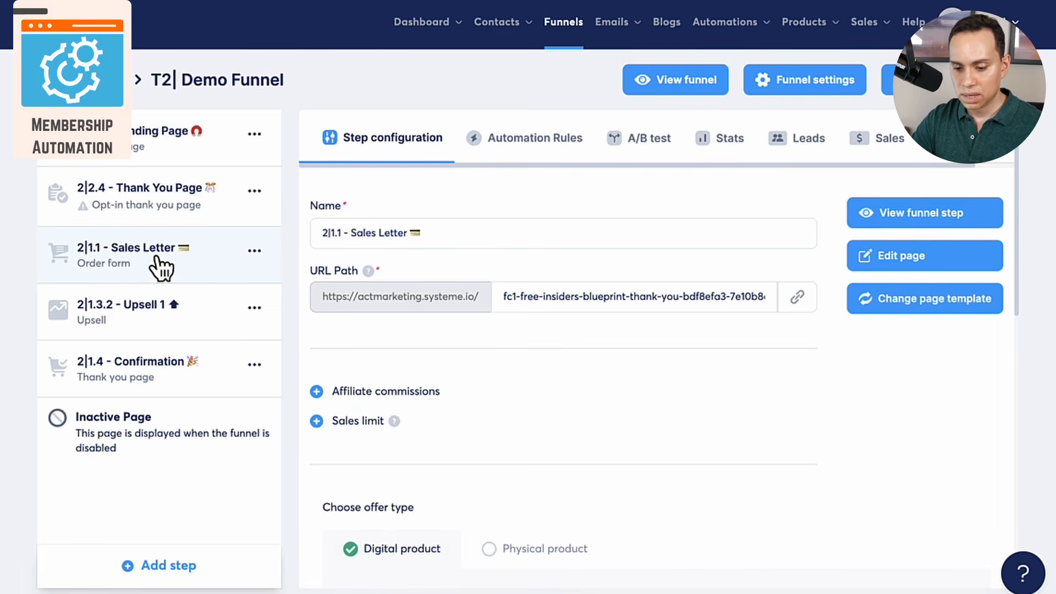
left_click(525, 160)
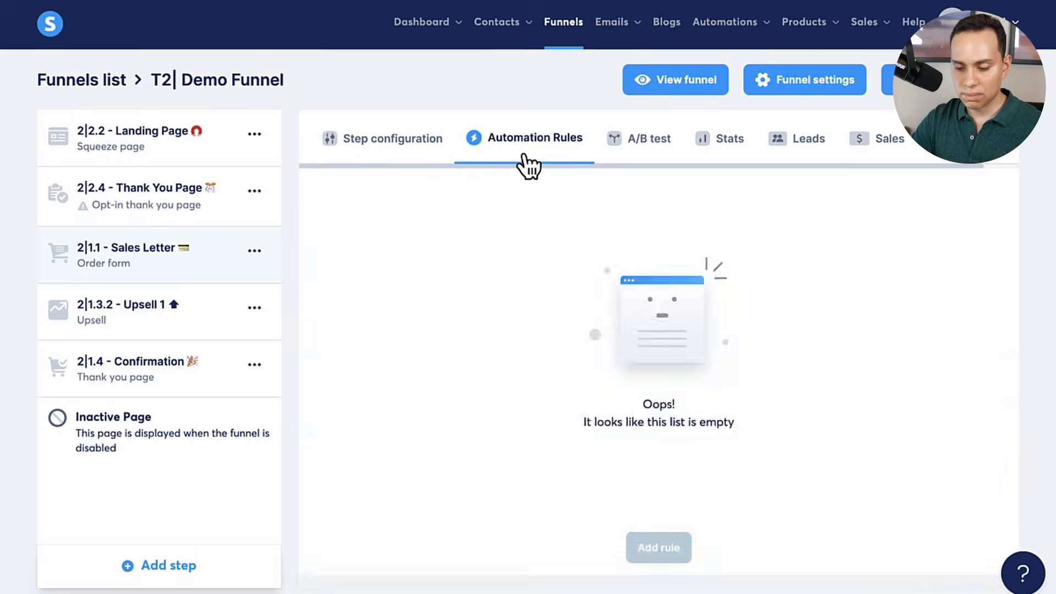
left_click(393, 157)
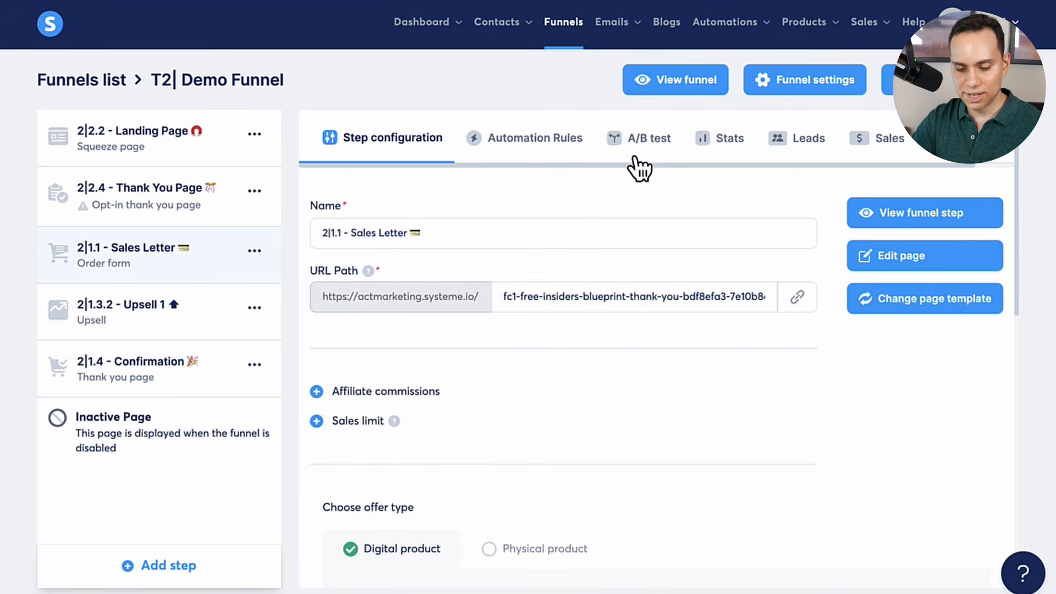
Add a Courses resource to the Sales Letter's digital product, choosing P#| ACTMarketing Template [Free Account] with Full access
scroll(639, 168, "down", 1)
scroll(638, 168, "down", 5)
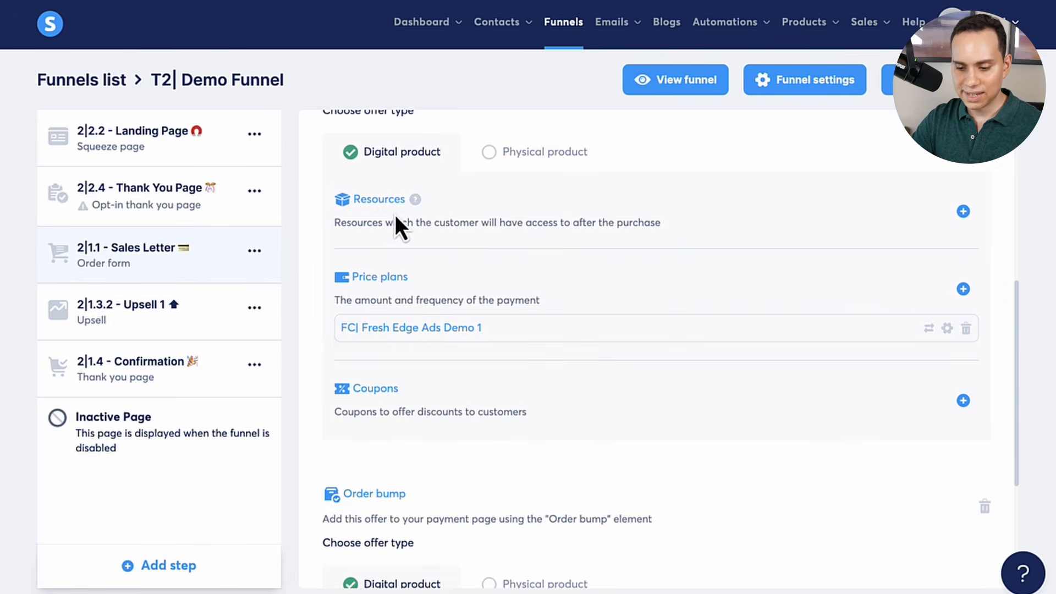
left_click(962, 212)
left_click(443, 264)
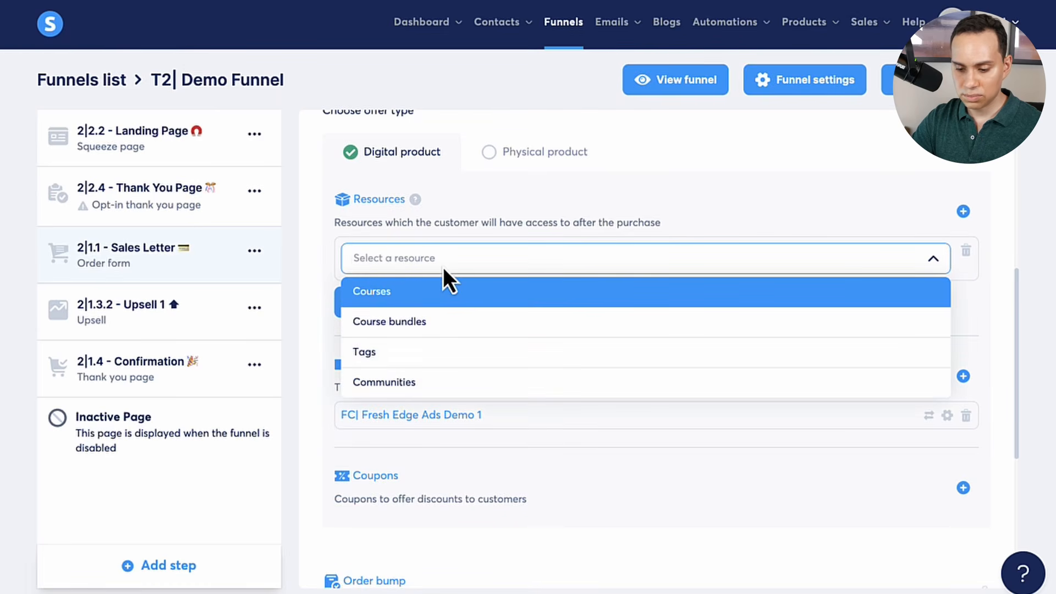
left_click(387, 294)
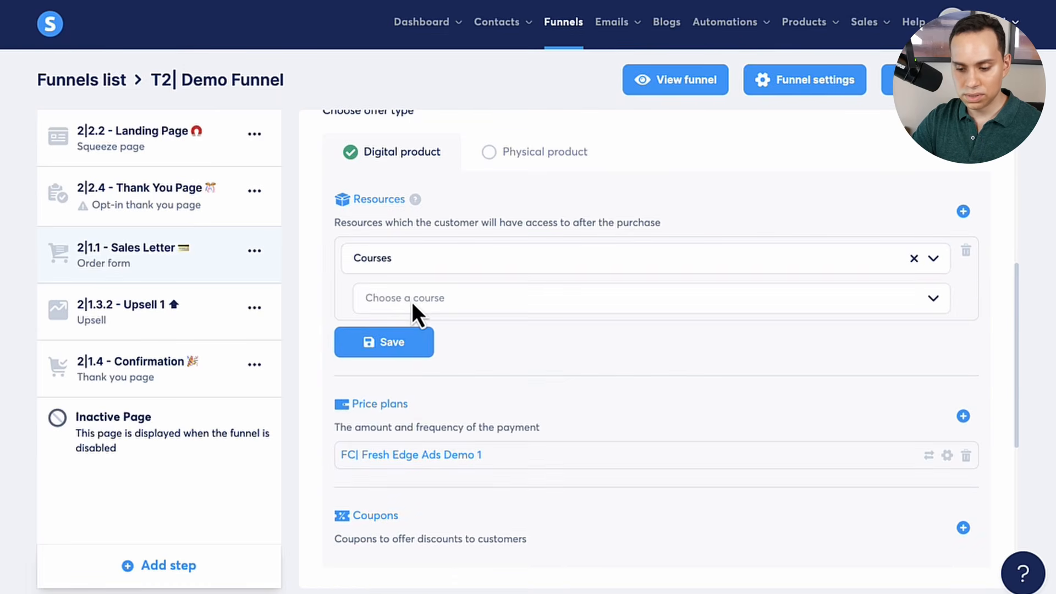
left_click(412, 304)
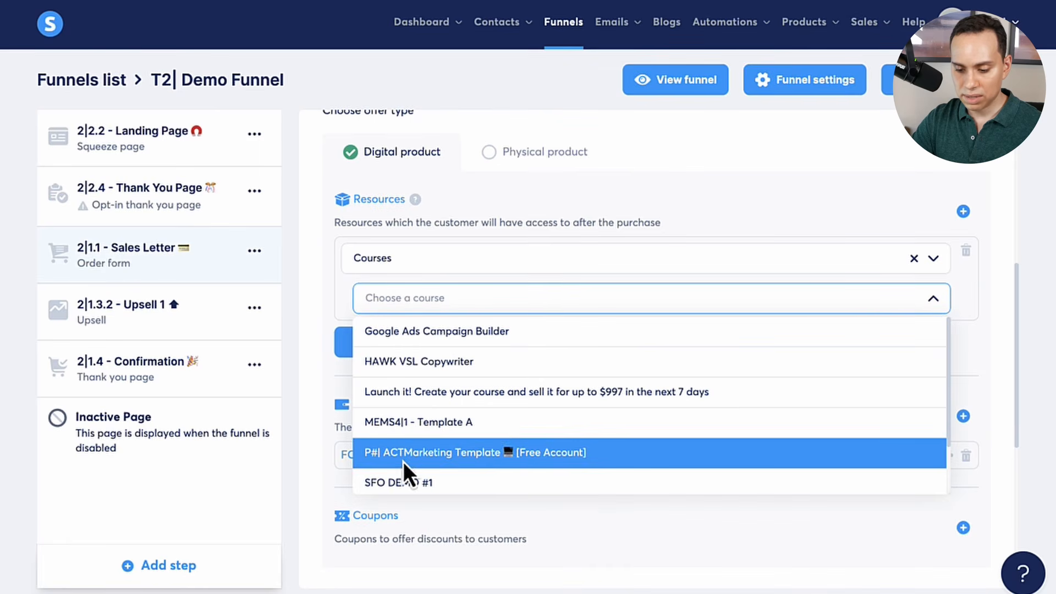
left_click(542, 452)
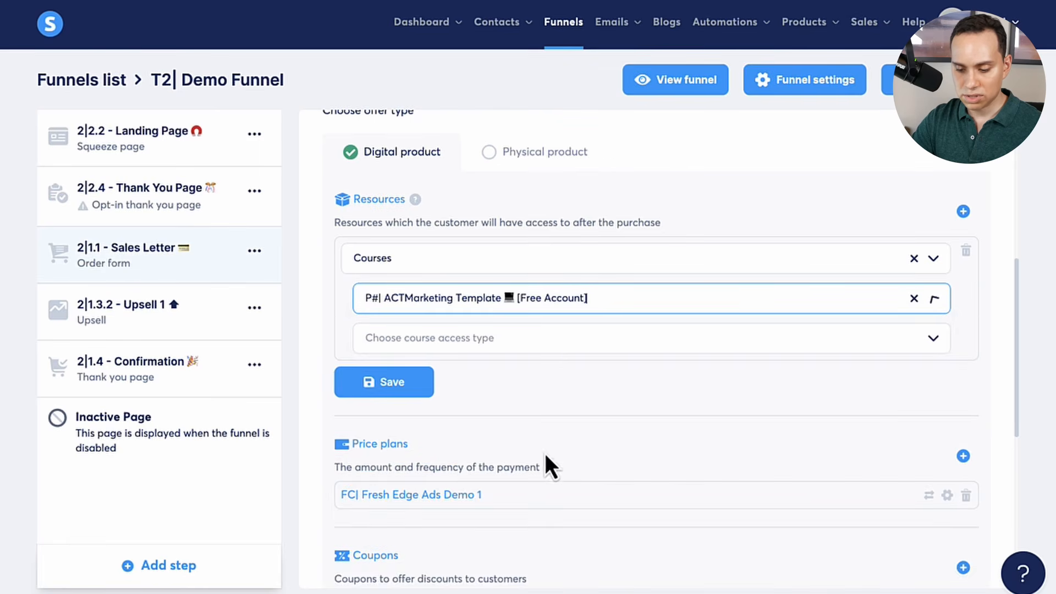
left_click(556, 338)
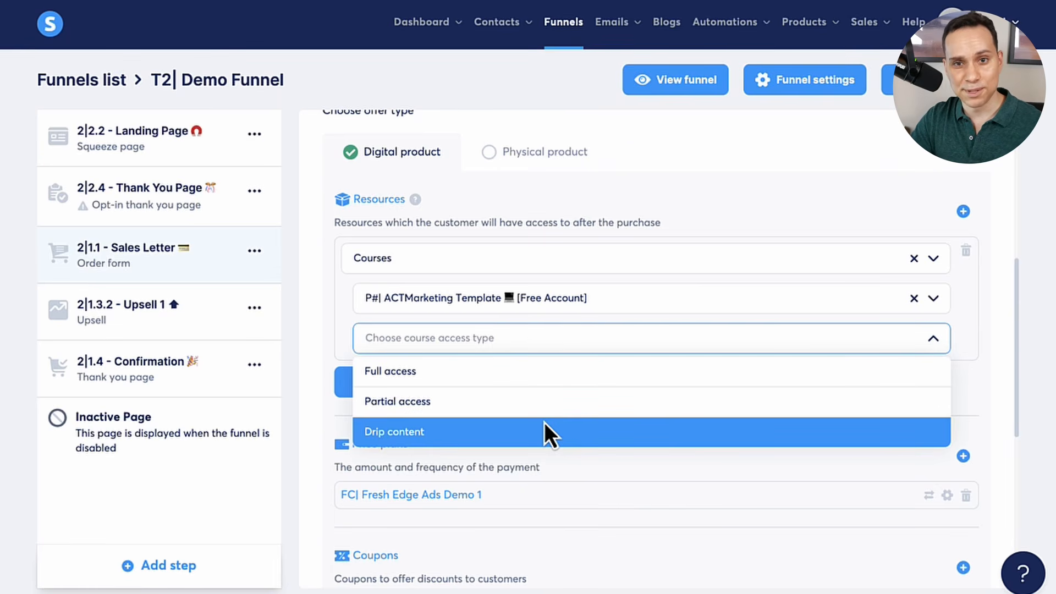
left_click(552, 370)
Try out the specific-date access and 30-day expiration delay options of the course resource, switching both off again
scroll(552, 355, "down", 2)
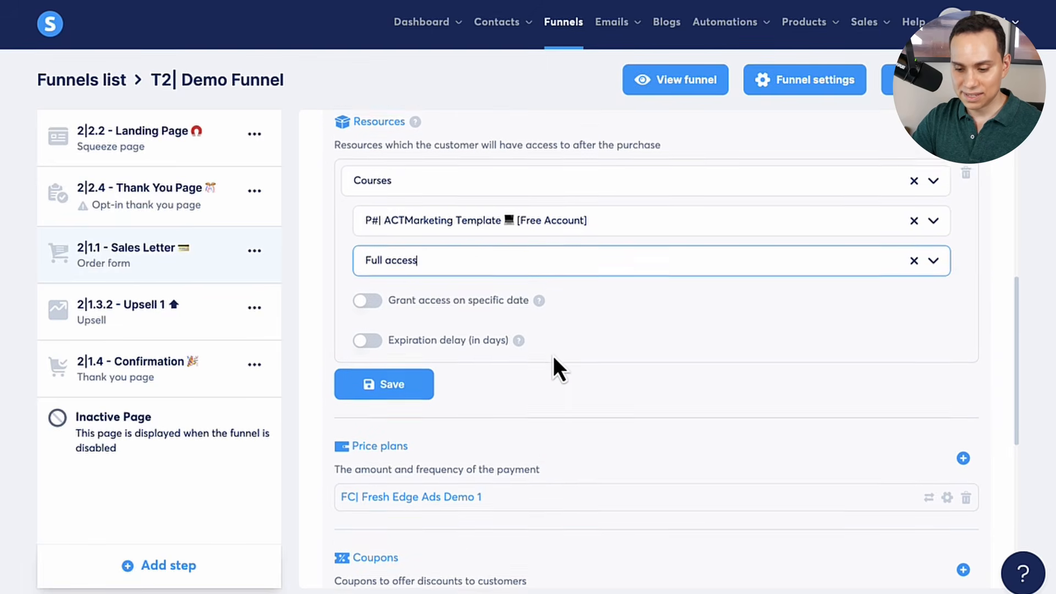
left_click(371, 292)
left_click(368, 289)
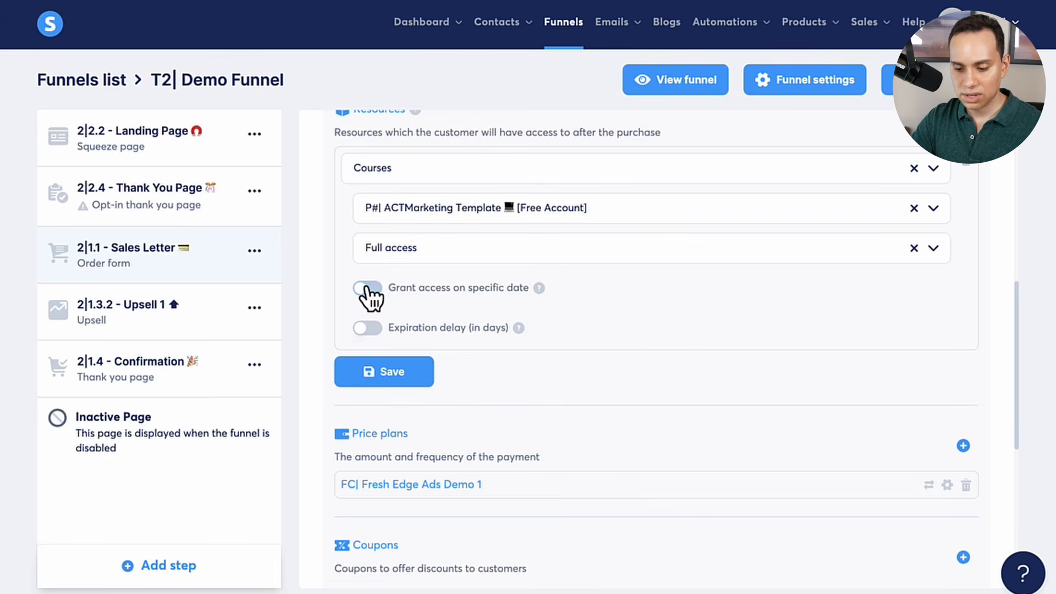
left_click(370, 330)
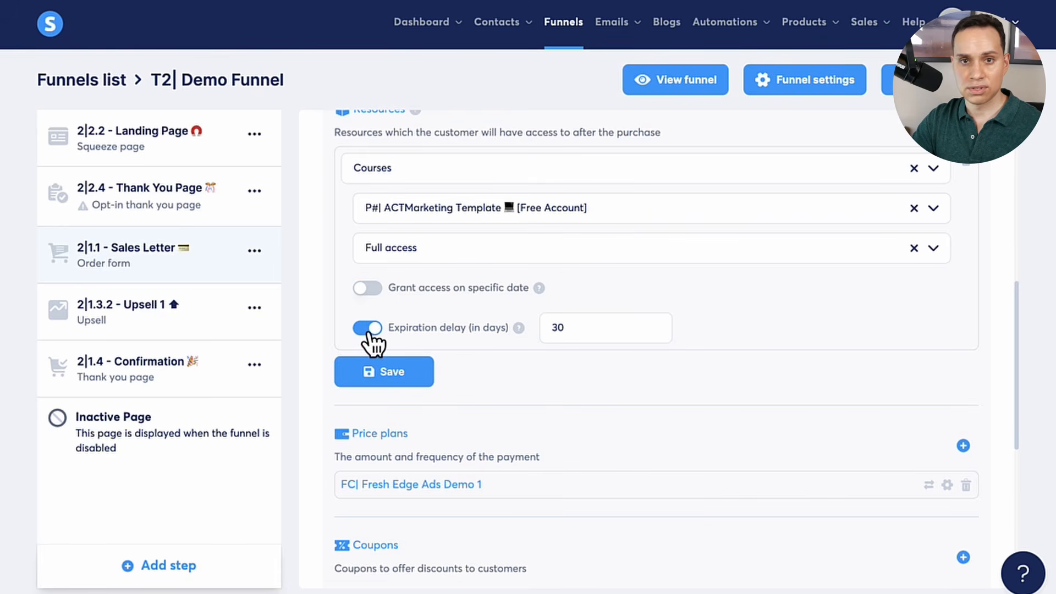
left_click(367, 330)
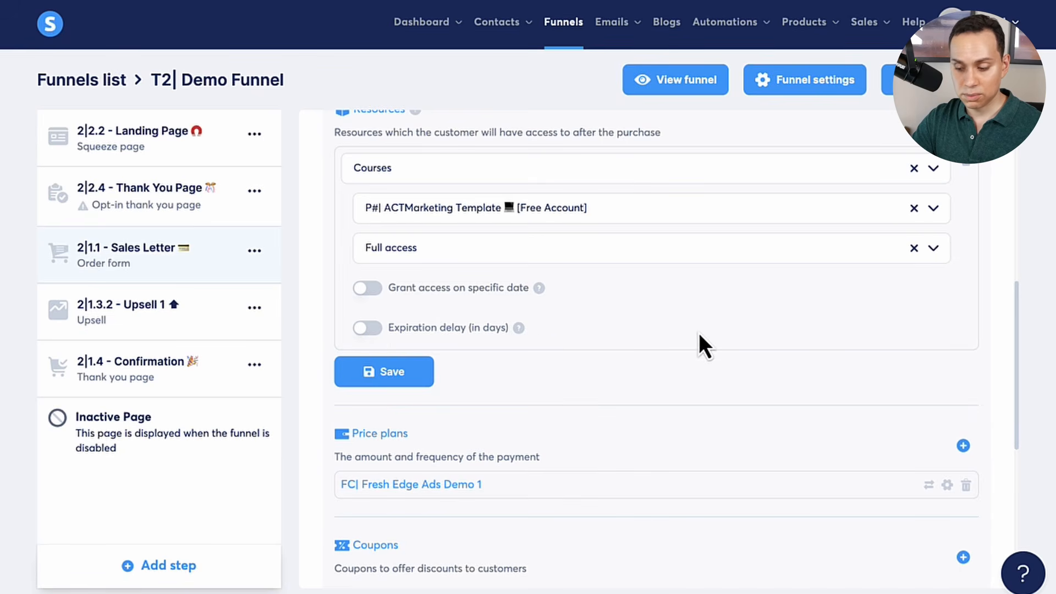
Save the ACTMarketing Template course resource and review the offer's resources and price plans
scroll(810, 324, "up", 1)
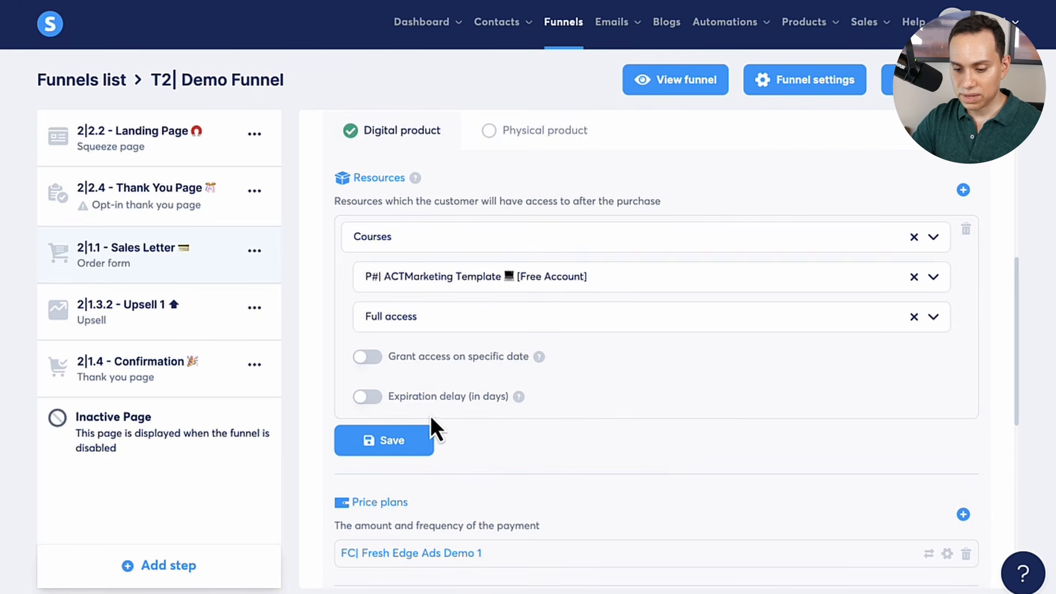
left_click(394, 451)
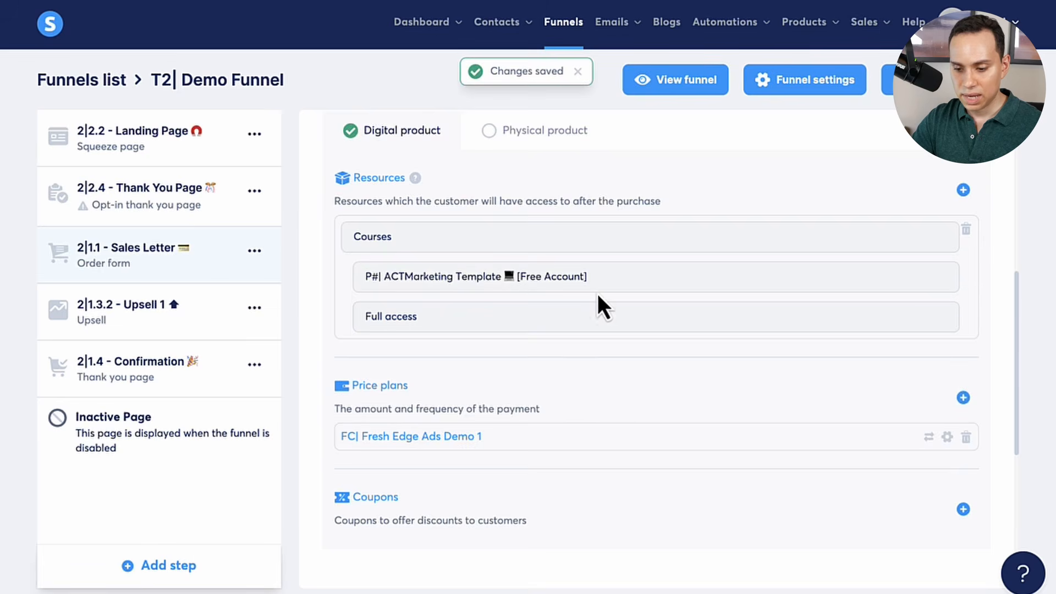
scroll(606, 291, "up", 3)
scroll(605, 292, "down", 2)
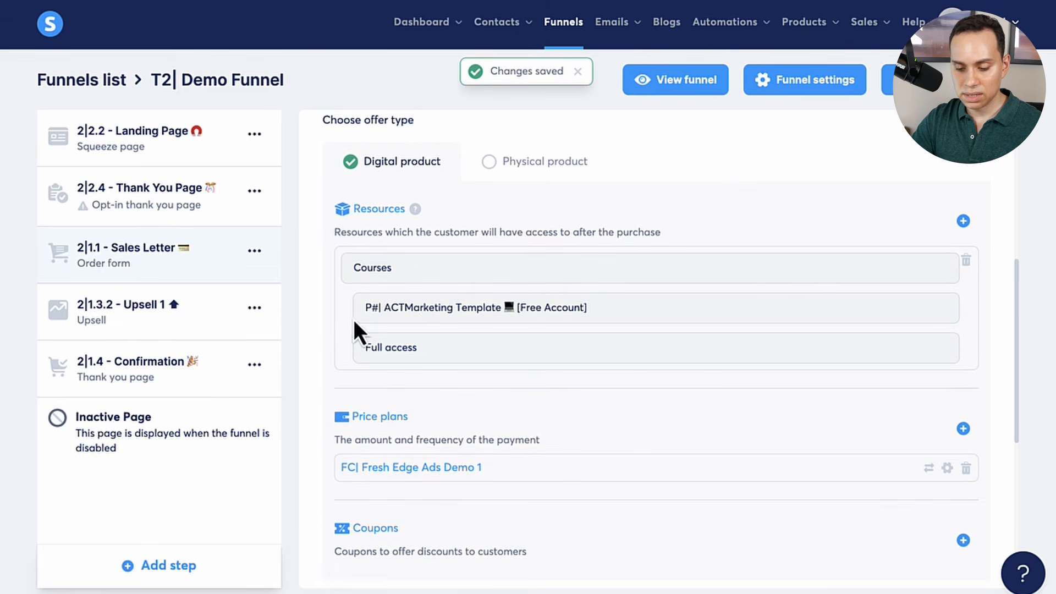
mouse_move(480, 469)
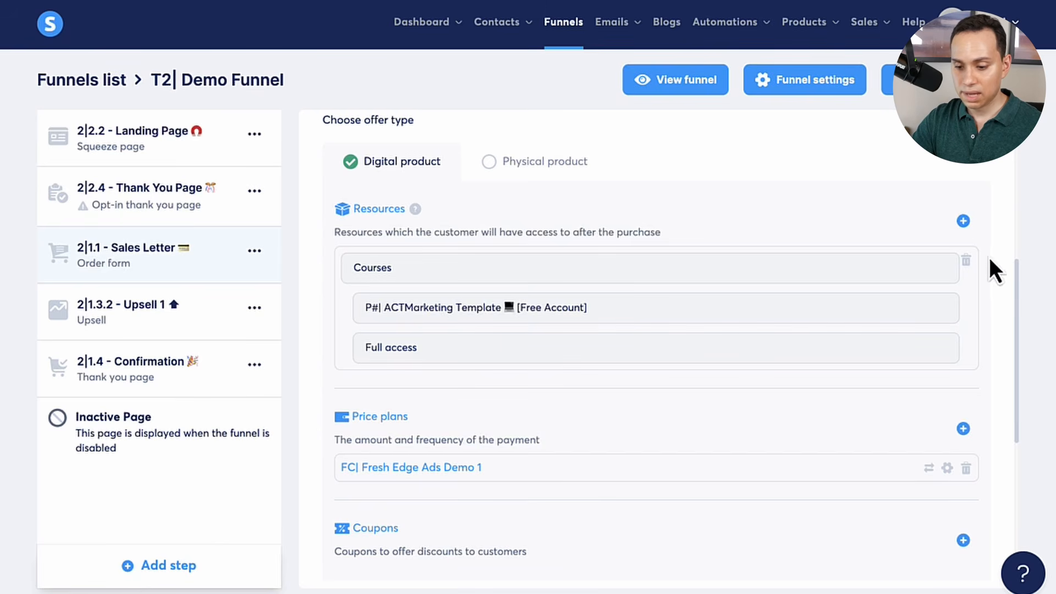
Add a second Courses resource to the Sales Letter's digital product, choosing the HAWK VSL Copywriter course
left_click(963, 220)
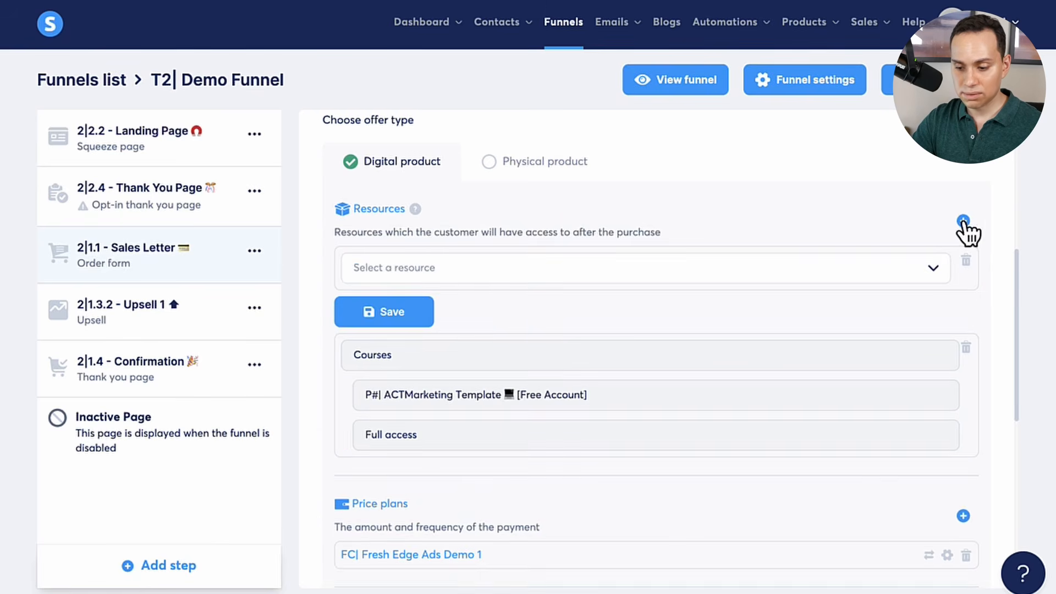
left_click(461, 269)
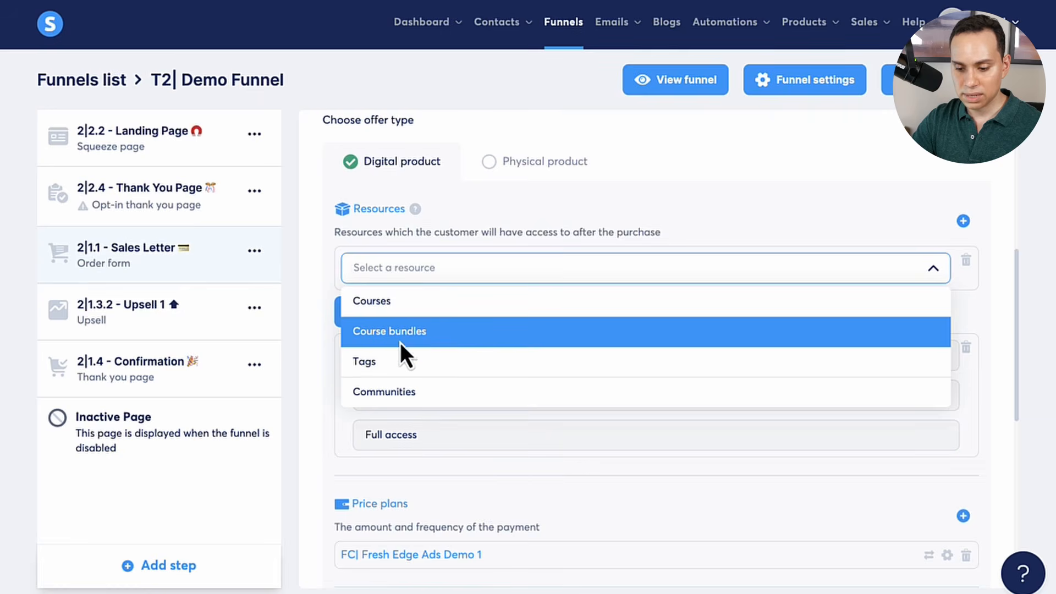
left_click(405, 301)
left_click(371, 311)
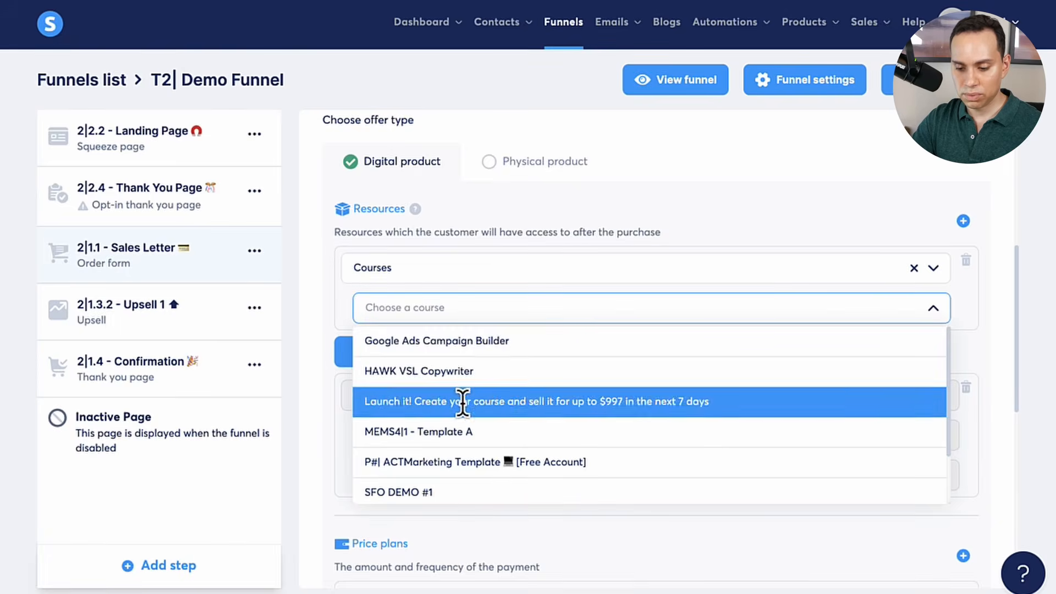
left_click(506, 240)
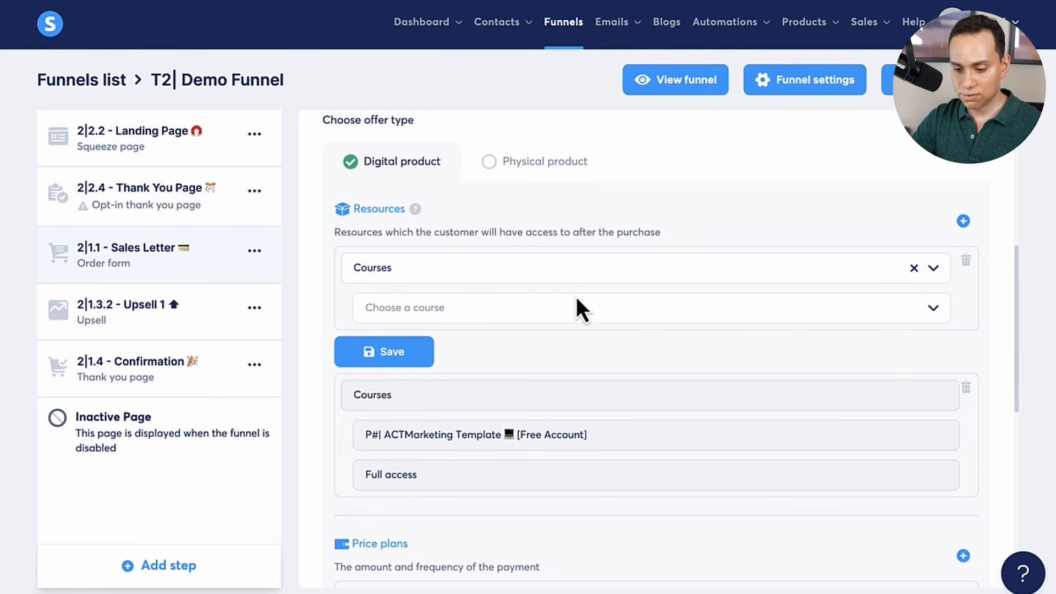
left_click(519, 319)
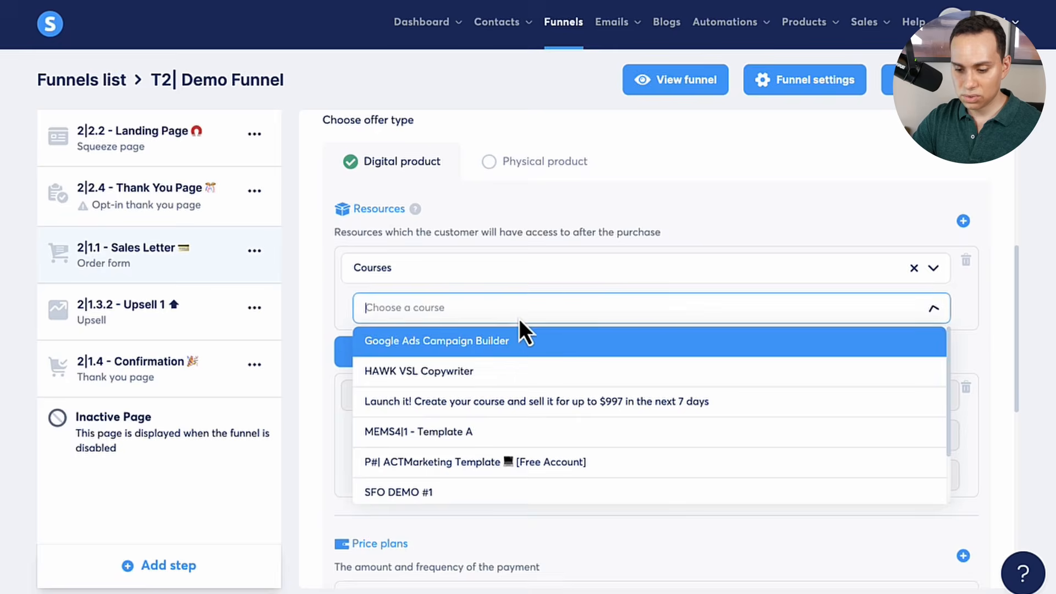
left_click(464, 372)
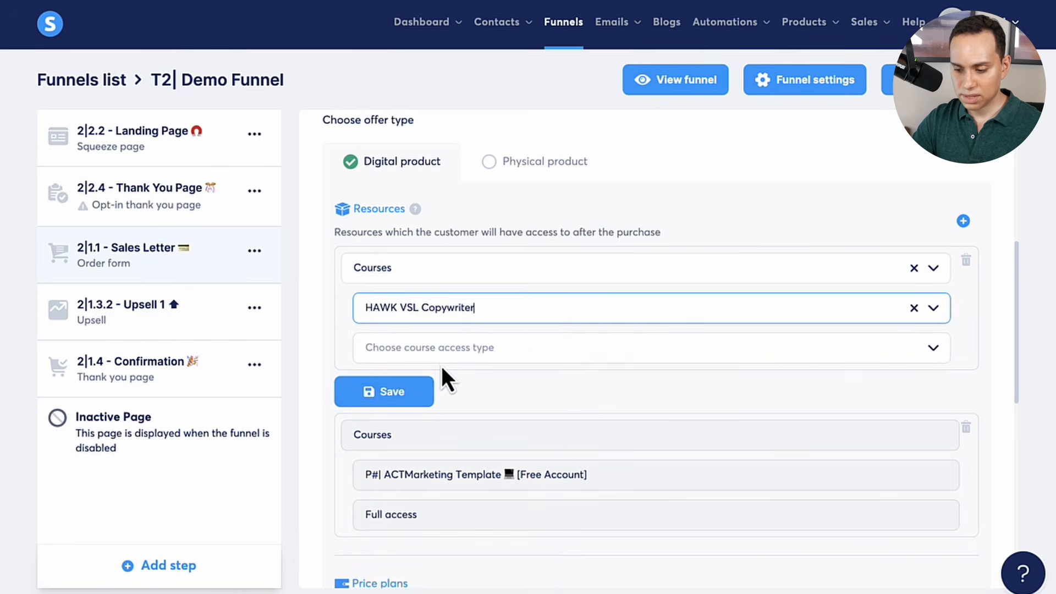
Give the HAWK VSL Copywriter resource Partial access to Sales Letter Graphics and Unique Edge Formula, save it, and review the resources
left_click(451, 352)
left_click(460, 415)
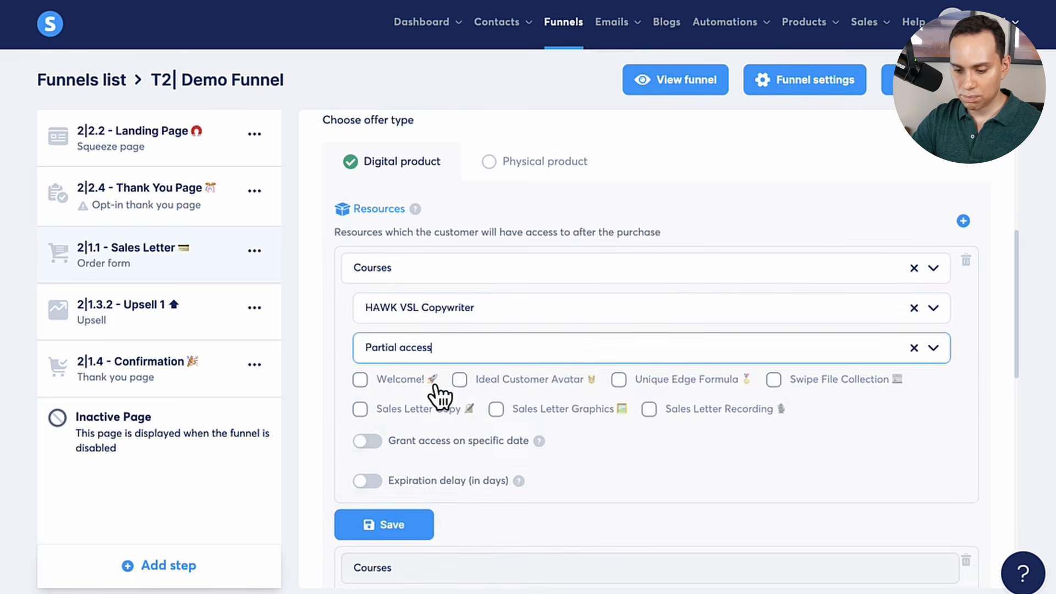
left_click(496, 411)
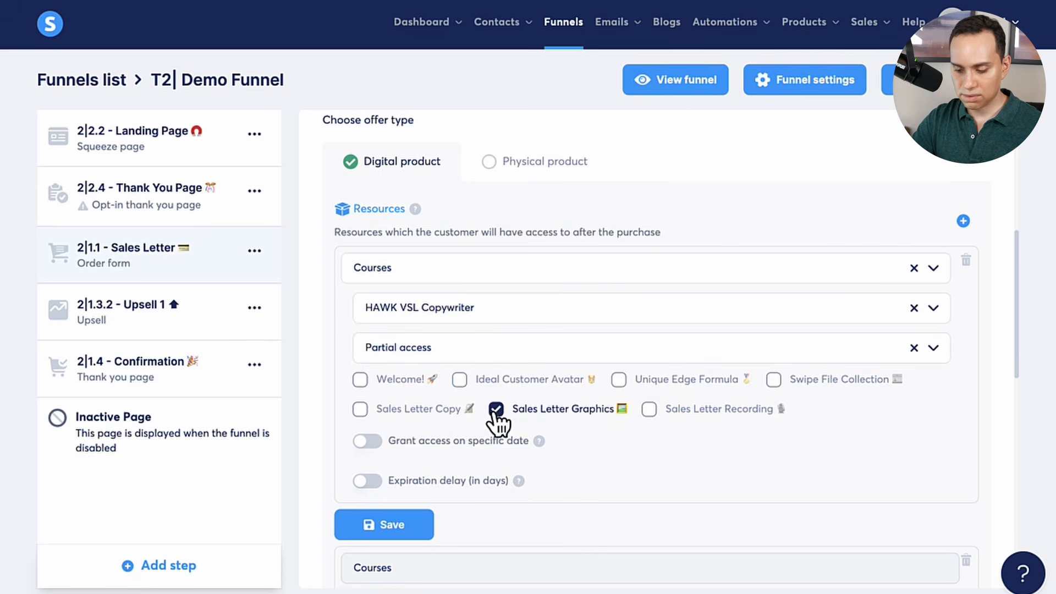
left_click(631, 383)
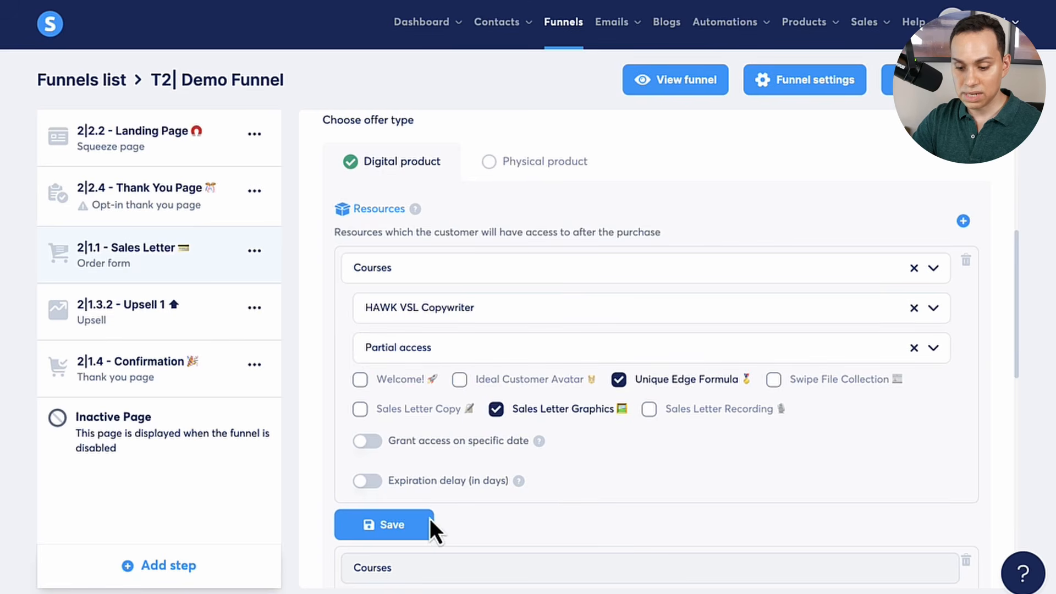
left_click(360, 531)
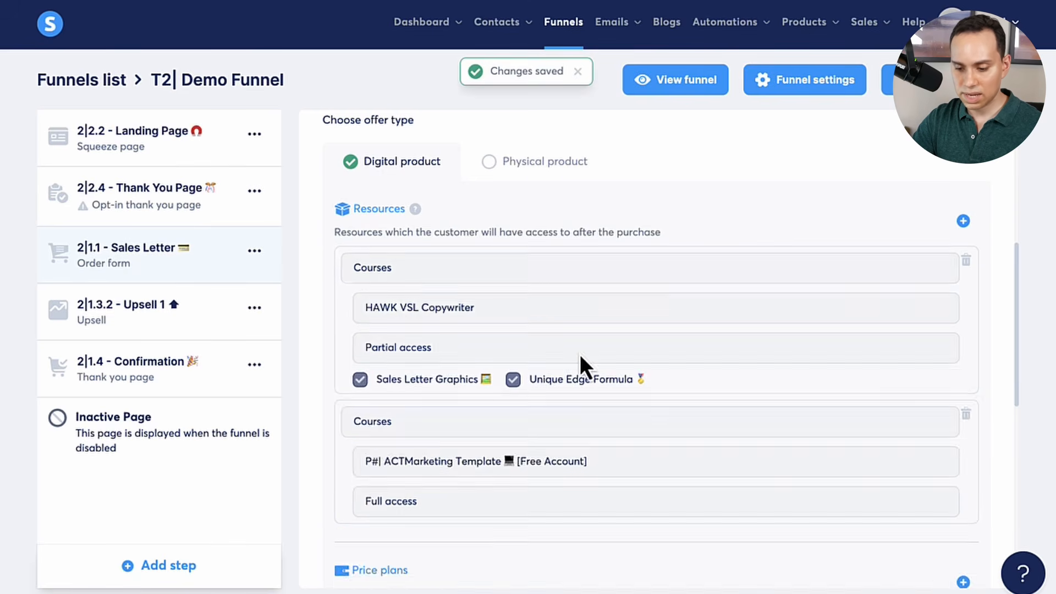
scroll(579, 354, "down", 3)
scroll(520, 249, "up", 1)
scroll(520, 250, "up", 1)
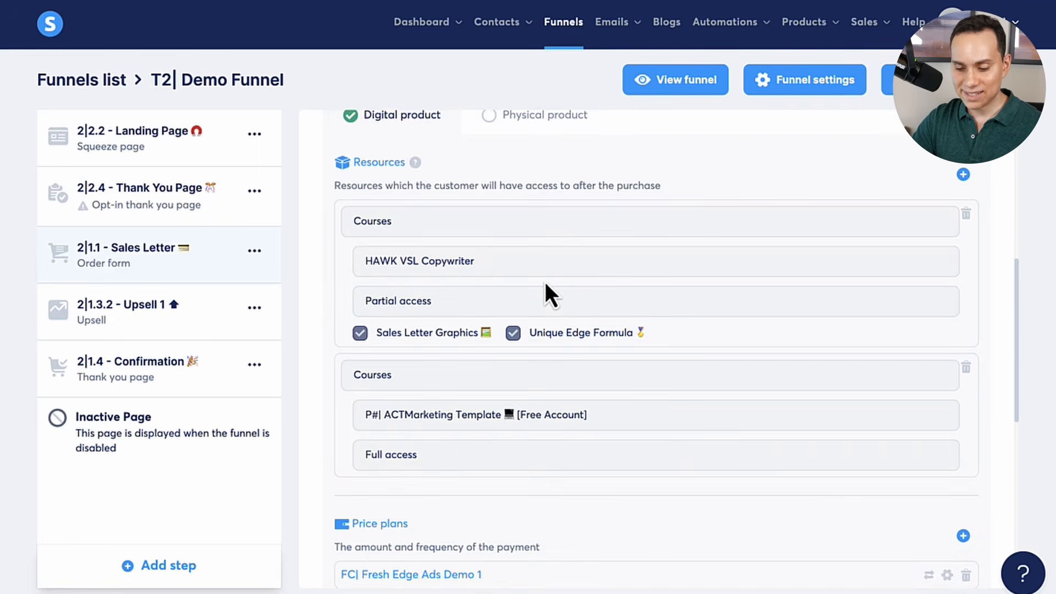
scroll(546, 295, "up", 1)
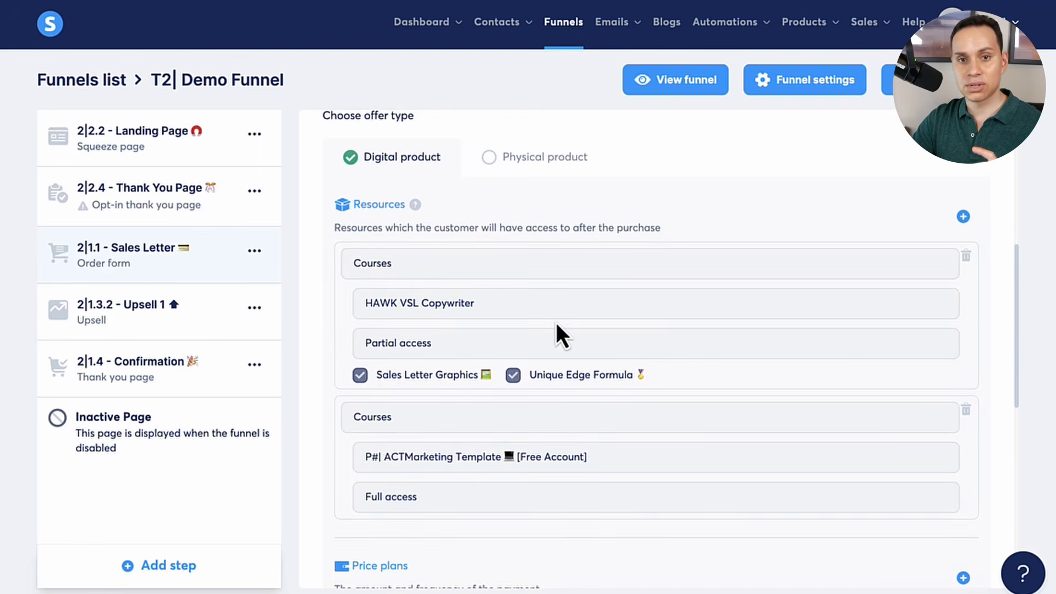
scroll(556, 322, "up", 1)
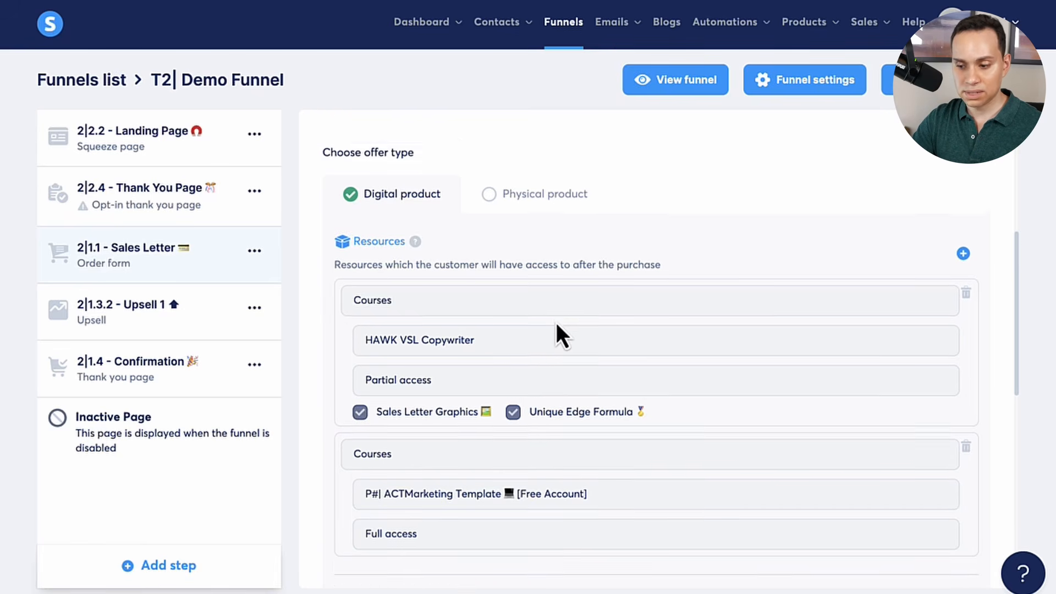
Leave the funnel's order form and open the list of course bundles
mouse_move(824, 27)
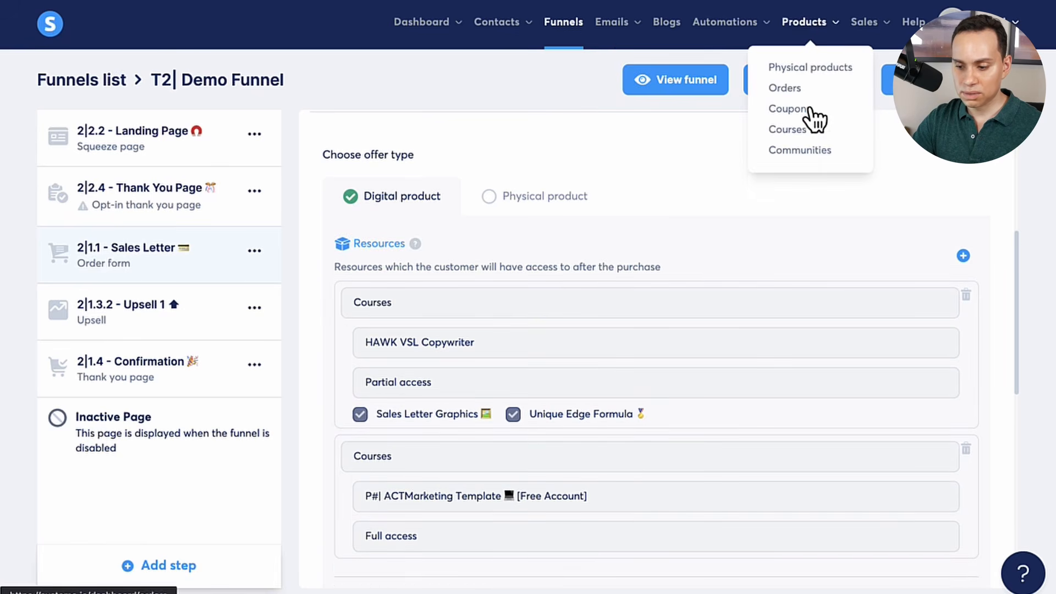
left_click(789, 132)
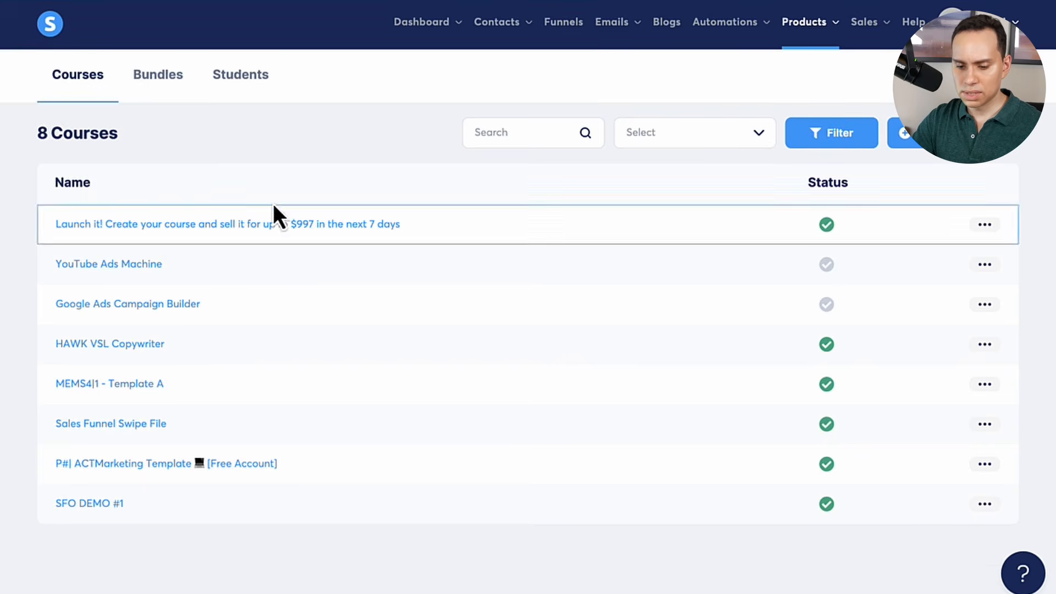
left_click(172, 84)
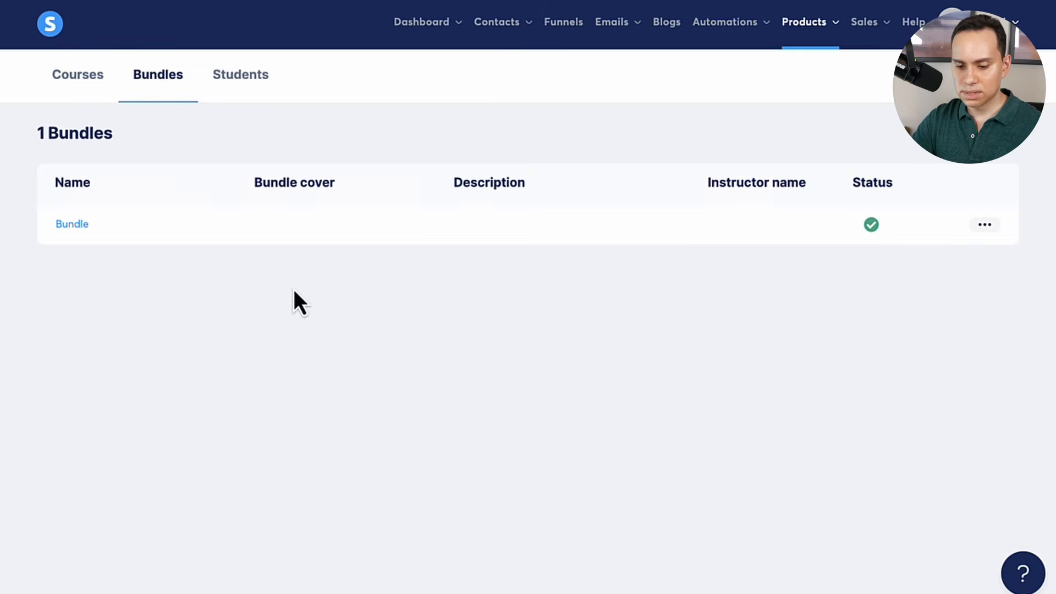
Look over the course bundle creation form without creating one, and check which courses the existing Bundle contains
left_click(1004, 134)
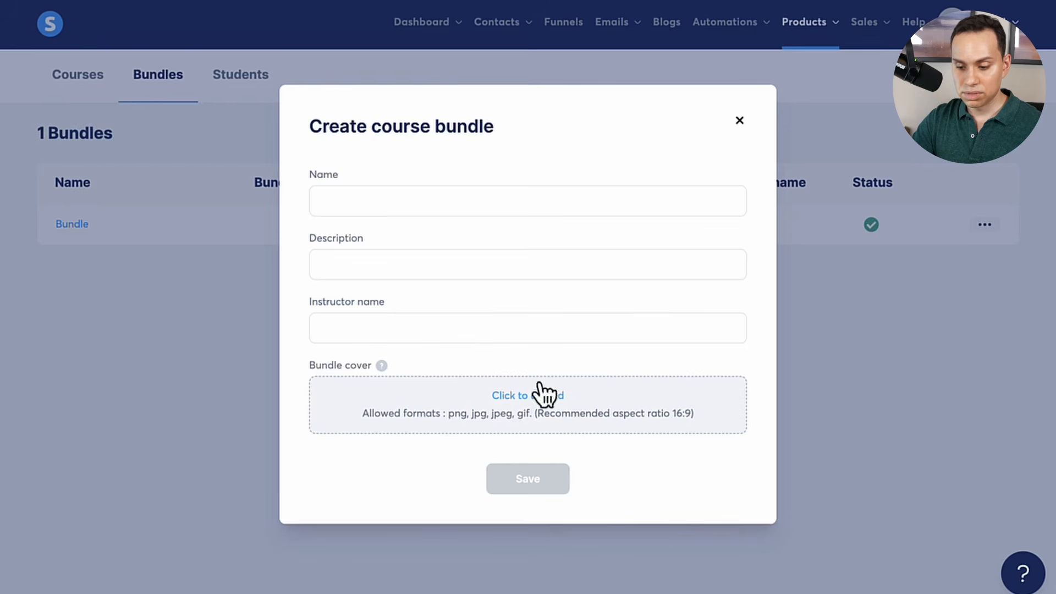
left_click(739, 120)
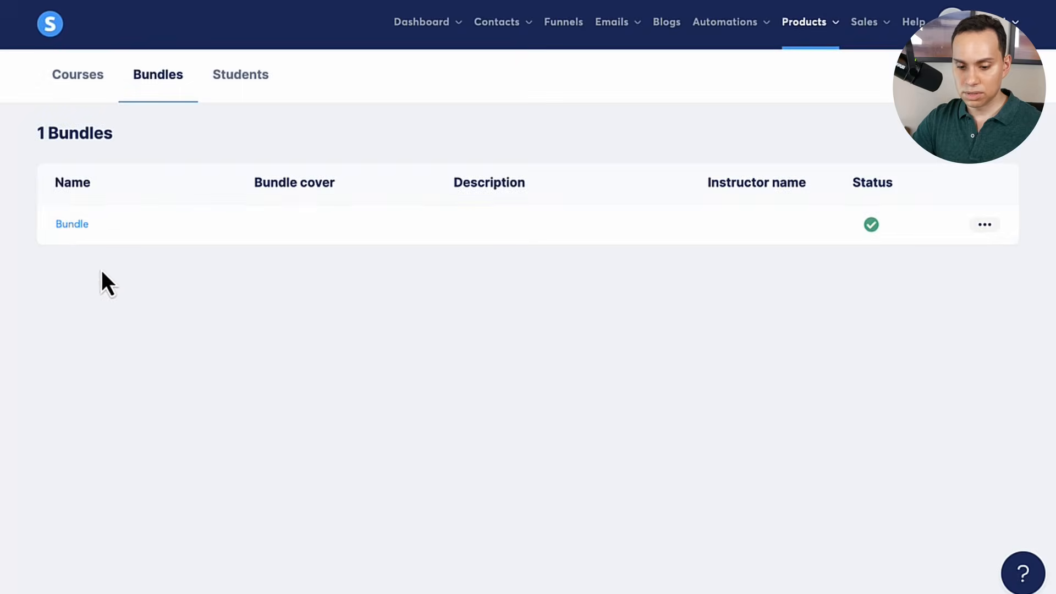
left_click(72, 225)
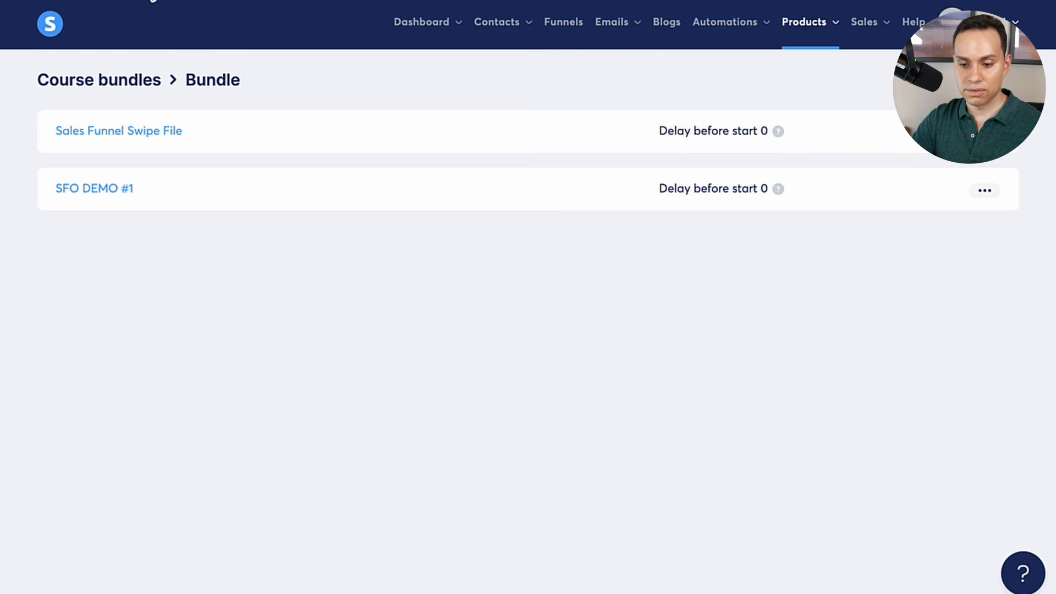
key("alt+Left")
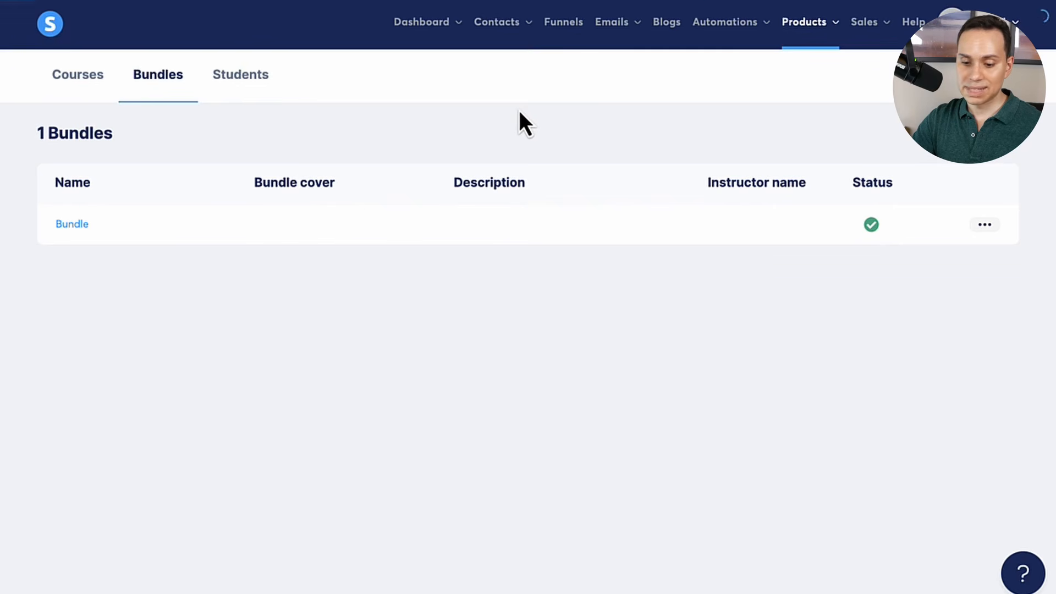